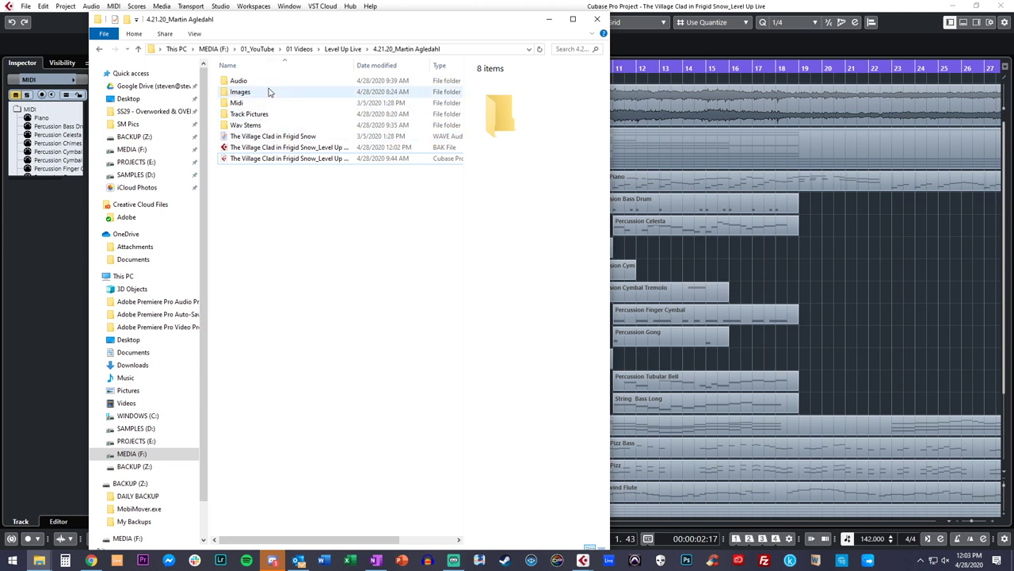
Step: Open the Midi folder, widen the Name column and look through the MIDI files for each instrument
{"action": "double_click", "coordinate": [238, 103]}
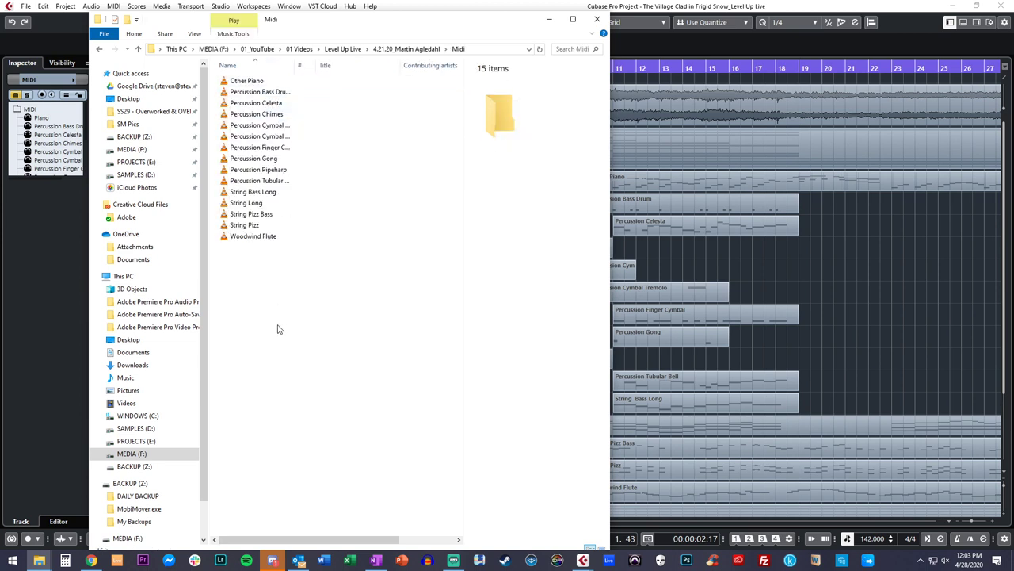
{"action": "left_click_drag", "start_coordinate": [299, 64], "coordinate": [436, 65]}
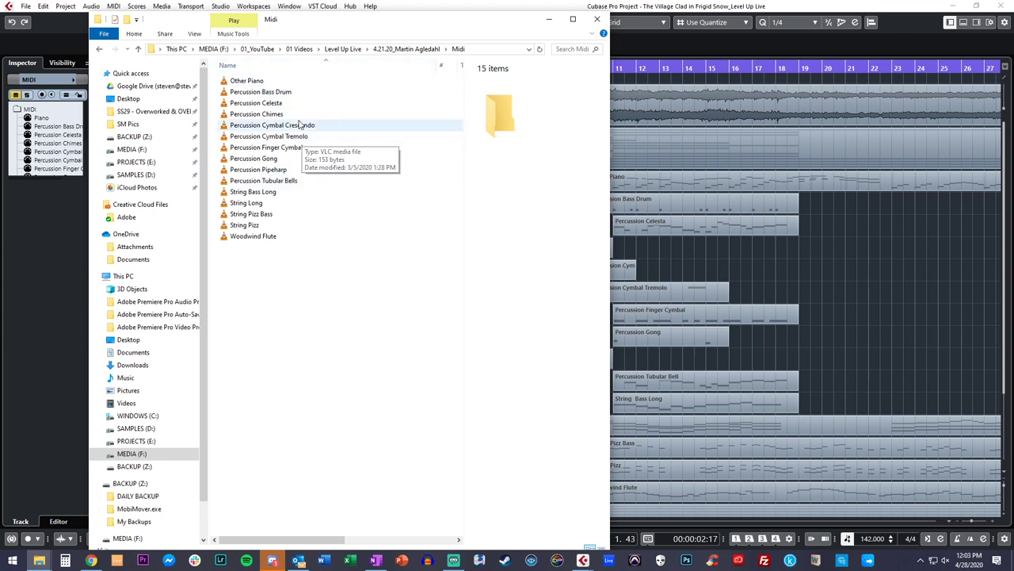
{"action": "left_click", "coordinate": [301, 215]}
{"action": "left_click", "coordinate": [244, 270]}
{"action": "left_click_drag", "start_coordinate": [244, 270], "coordinate": [253, 70]}
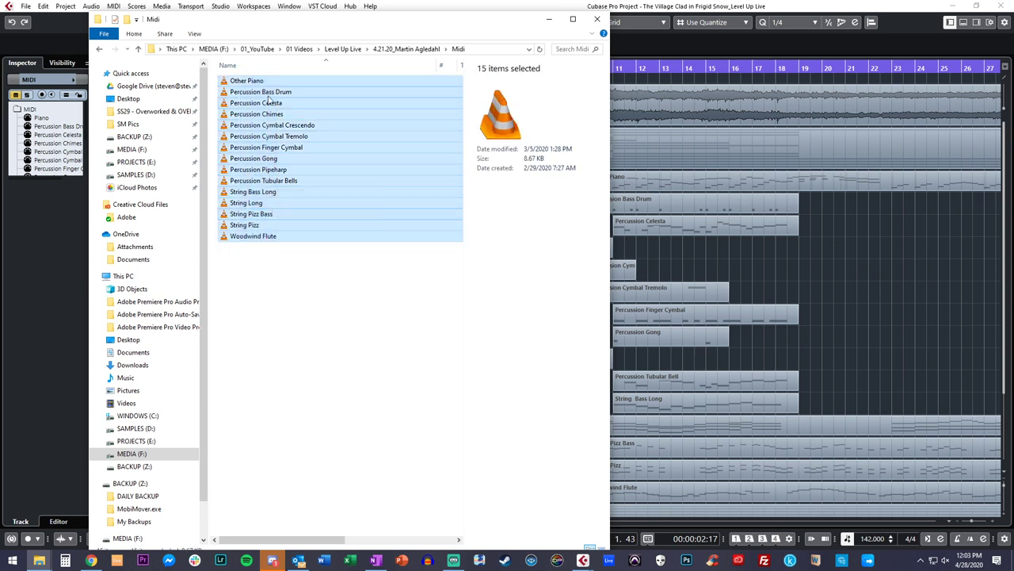
{"action": "left_click", "coordinate": [250, 247]}
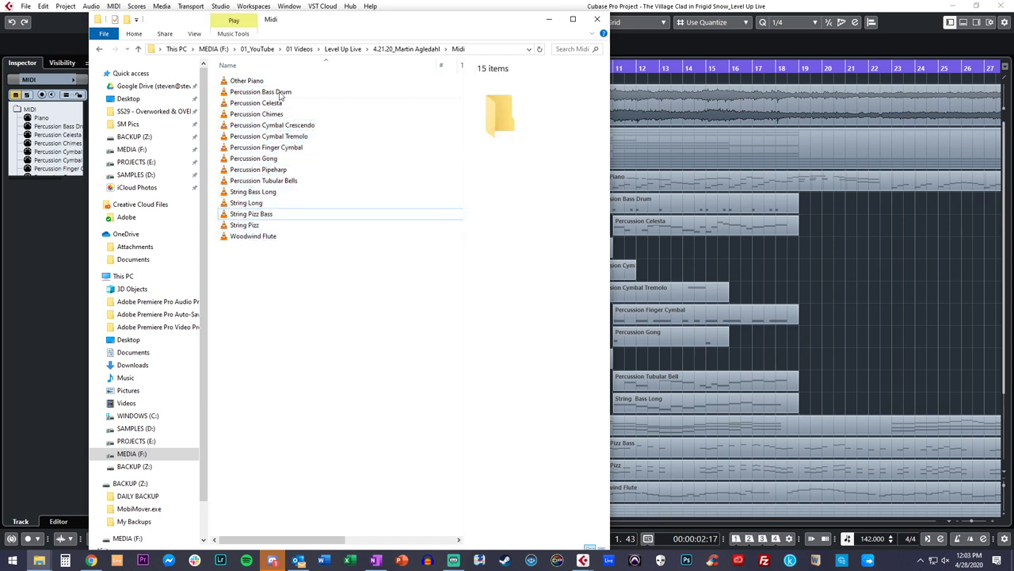
Step: Review the WAV files in the Wav Stems folder with full names shown, and return to the Cubase project
{"action": "left_click", "coordinate": [406, 49]}
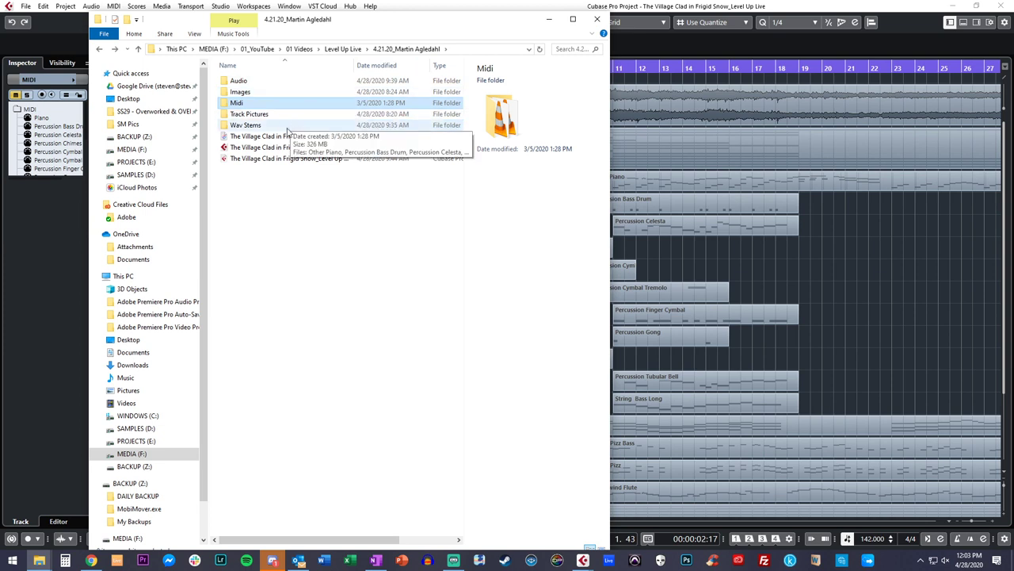
{"action": "double_click", "coordinate": [289, 128]}
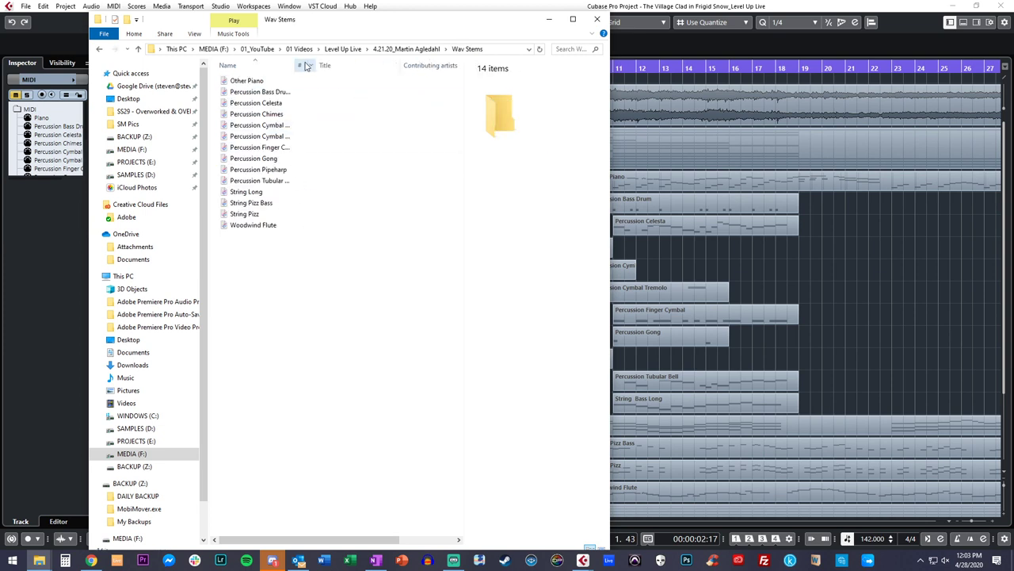
{"action": "left_click_drag", "start_coordinate": [296, 66], "coordinate": [463, 69]}
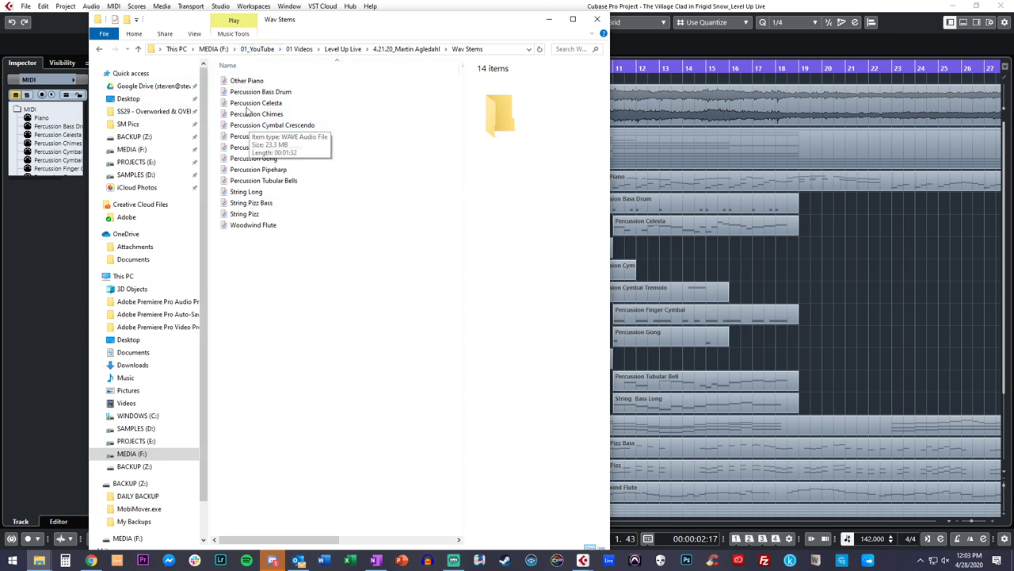
{"action": "left_click", "coordinate": [549, 20]}
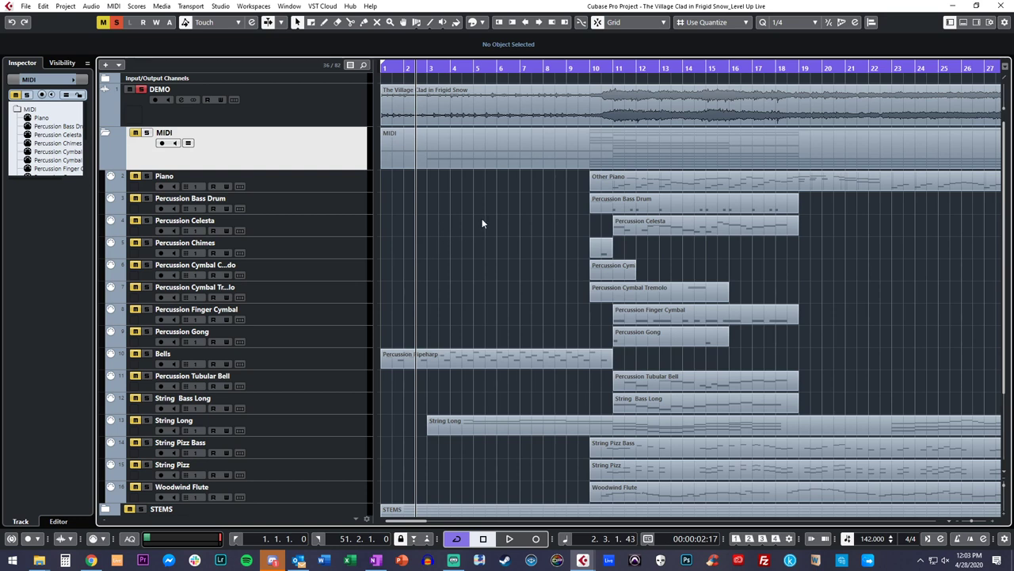
Step: Collapse the MIDI folder track in the project's track list
{"action": "left_click", "coordinate": [106, 134]}
{"action": "left_click", "coordinate": [244, 185]}
{"action": "left_click", "coordinate": [229, 165]}
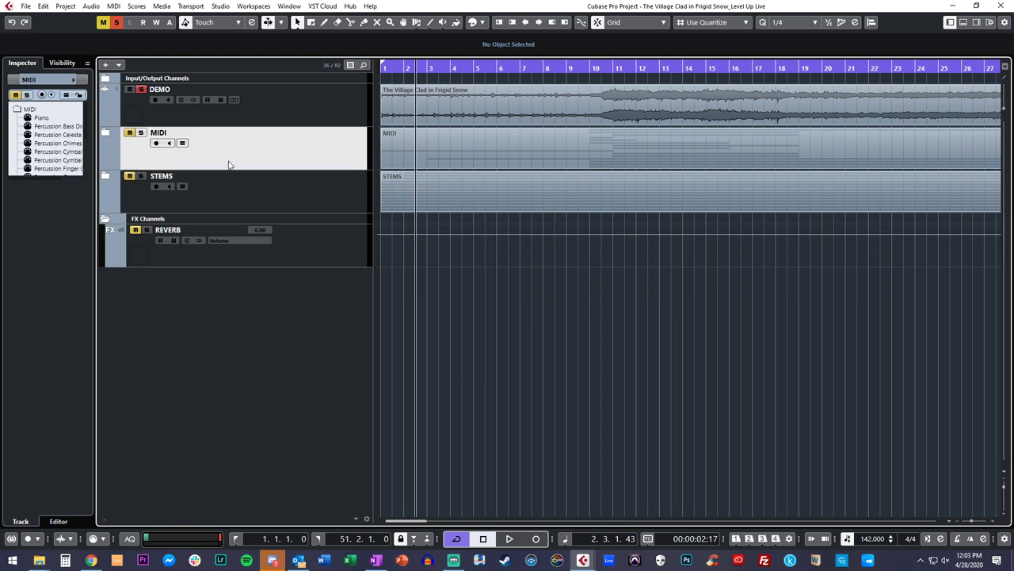
{"action": "left_click", "coordinate": [105, 133]}
{"action": "left_click", "coordinate": [105, 133]}
Step: Expand the STEMS folder track to look through its audio stems, and collapse it again
{"action": "left_click", "coordinate": [225, 199]}
{"action": "left_click", "coordinate": [105, 176]}
{"action": "scroll", "coordinate": [534, 308], "scroll_direction": "down", "scroll_amount": 5}
{"action": "scroll", "coordinate": [509, 311], "scroll_direction": "up", "scroll_amount": 5}
{"action": "left_click", "coordinate": [105, 176]}
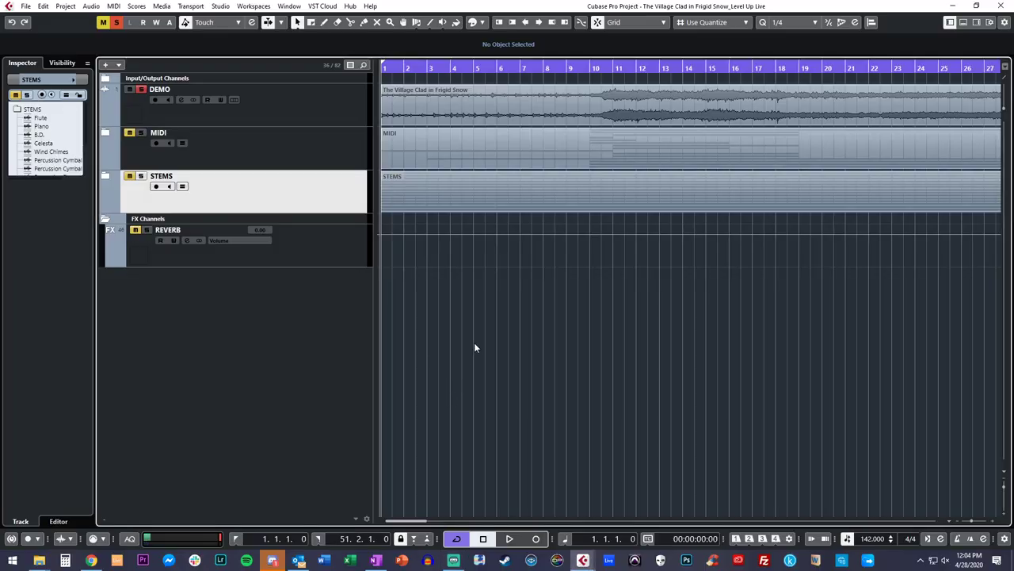
Step: Enlarge the tracks and timeline and play back the opening bars of the soloed DEMO track
{"action": "key", "text": "shift+h"}
{"action": "key", "text": "shift+h"}
{"action": "key", "text": "shift+h"}
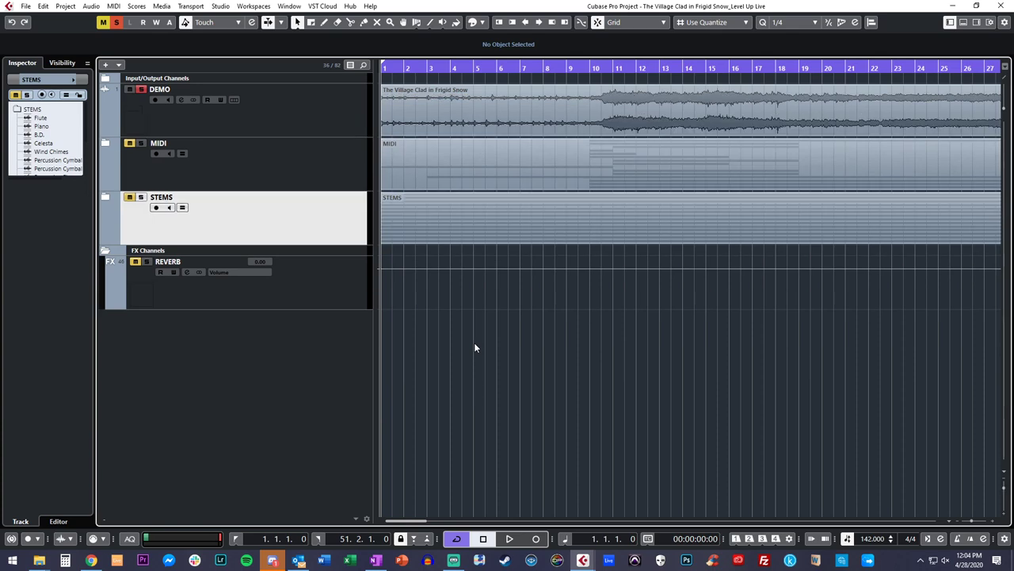
{"action": "key", "text": "h"}
{"action": "key", "text": "h"}
{"action": "key", "text": "h"}
{"action": "key", "text": "h"}
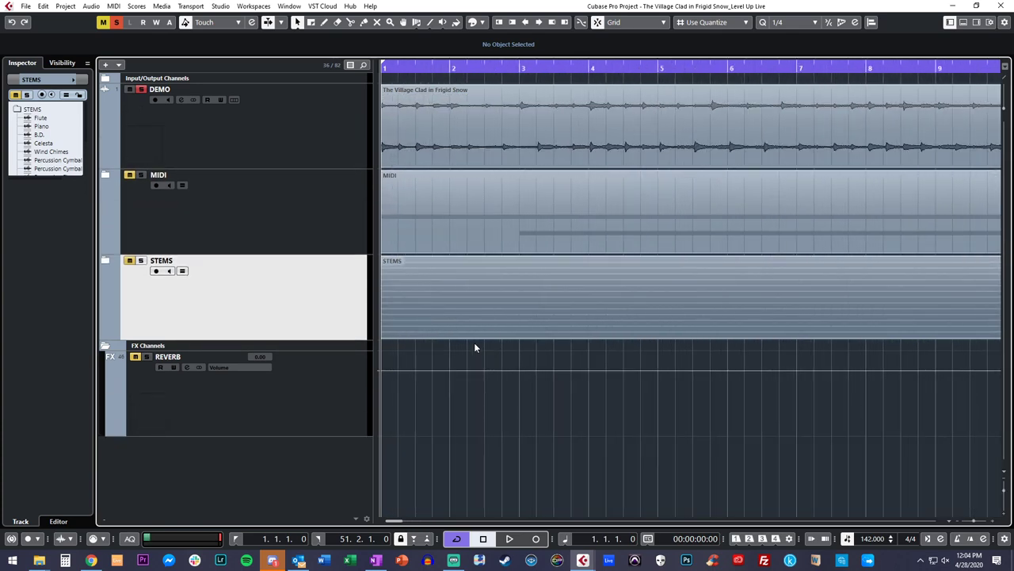
{"action": "key", "text": "space"}
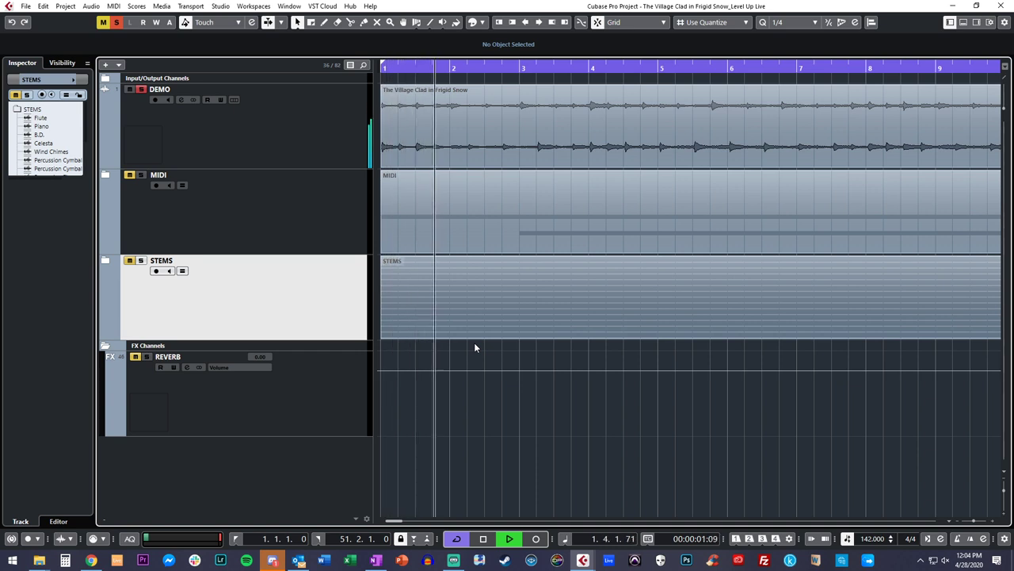
{"action": "key", "text": "space"}
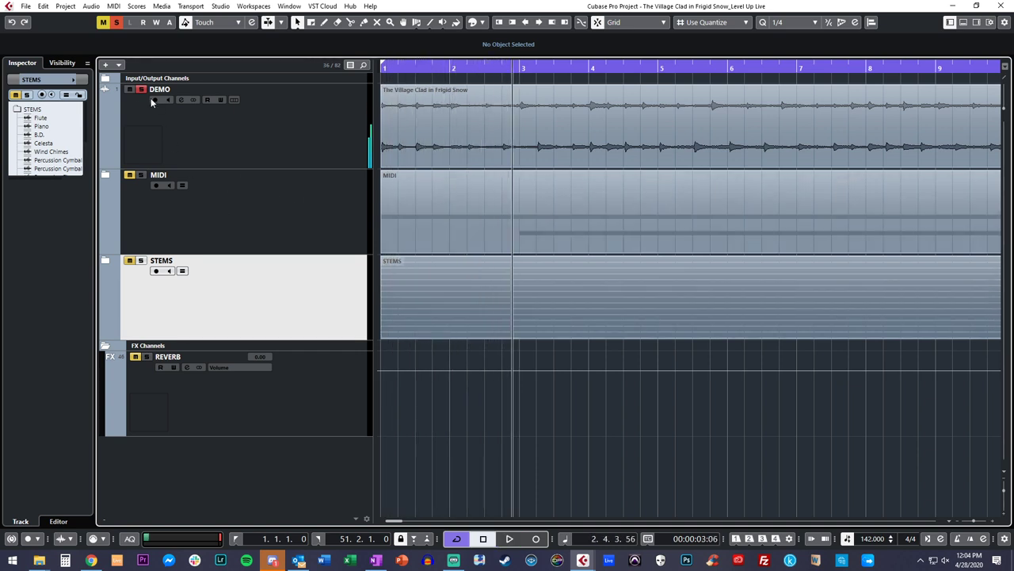
Step: Solo the STEMS folder track in place of the DEMO track and expand it
{"action": "left_click", "coordinate": [127, 94]}
{"action": "left_click", "coordinate": [207, 275]}
{"action": "left_click", "coordinate": [106, 261]}
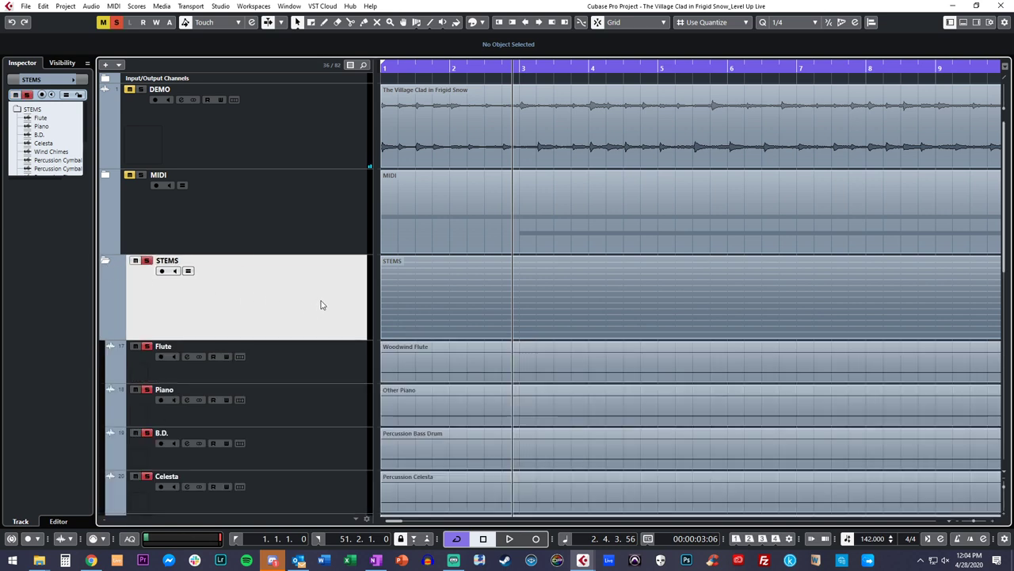
Step: Select the Bell track and play back its opening bars from the project start with its inserts bypassed
{"action": "scroll", "coordinate": [320, 305], "scroll_direction": "down", "scroll_amount": 10}
{"action": "key", "text": "Home"}
{"action": "key", "text": "space"}
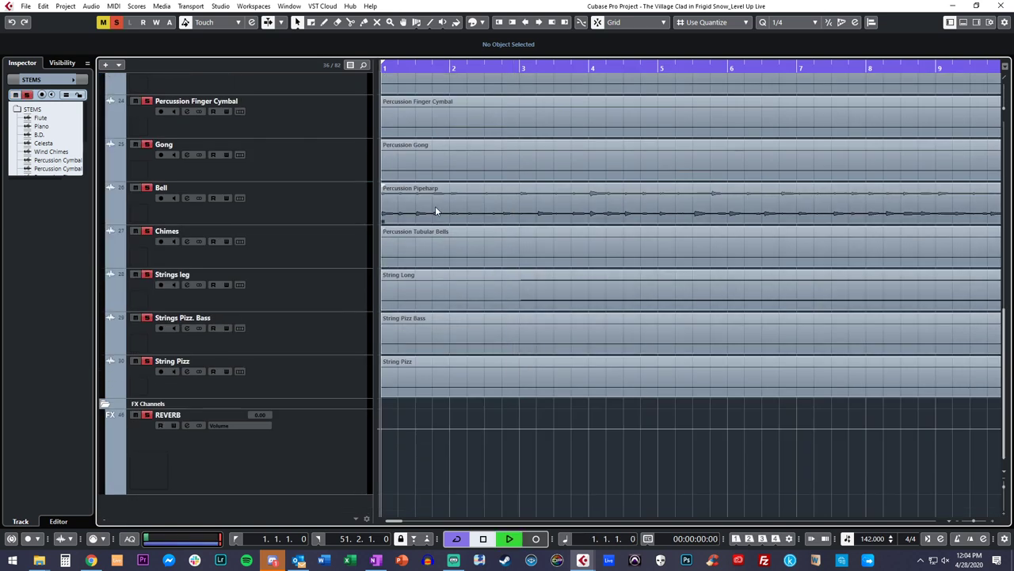
{"action": "key", "text": "space"}
{"action": "left_click", "coordinate": [299, 203]}
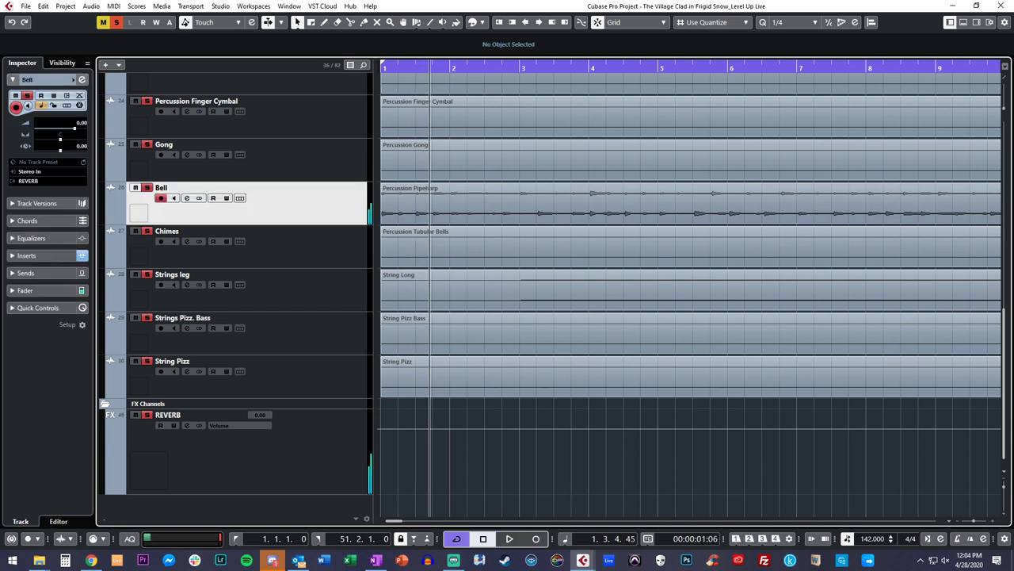
{"action": "key", "text": "Home"}
{"action": "key", "text": "space"}
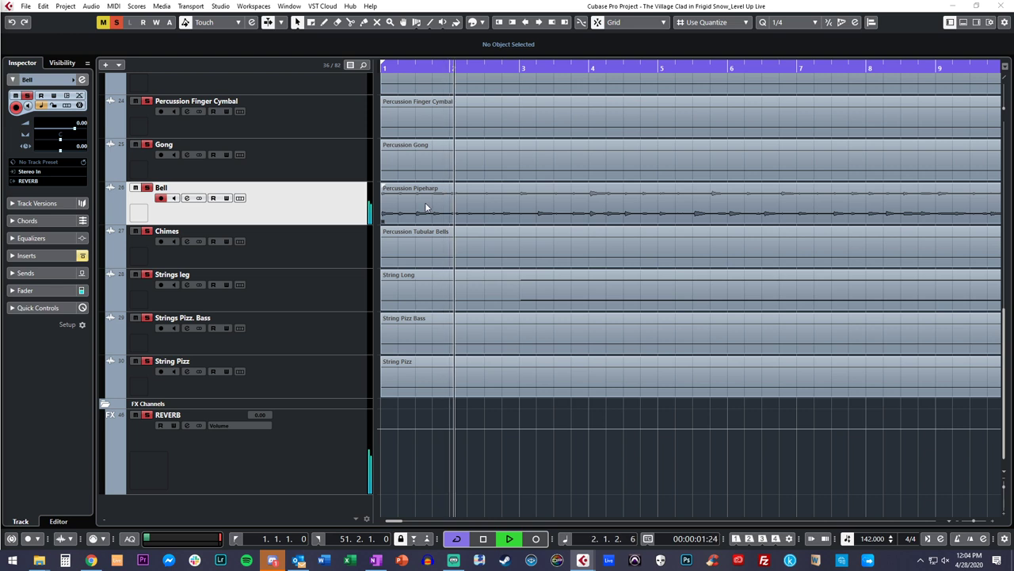
{"action": "key", "text": "space"}
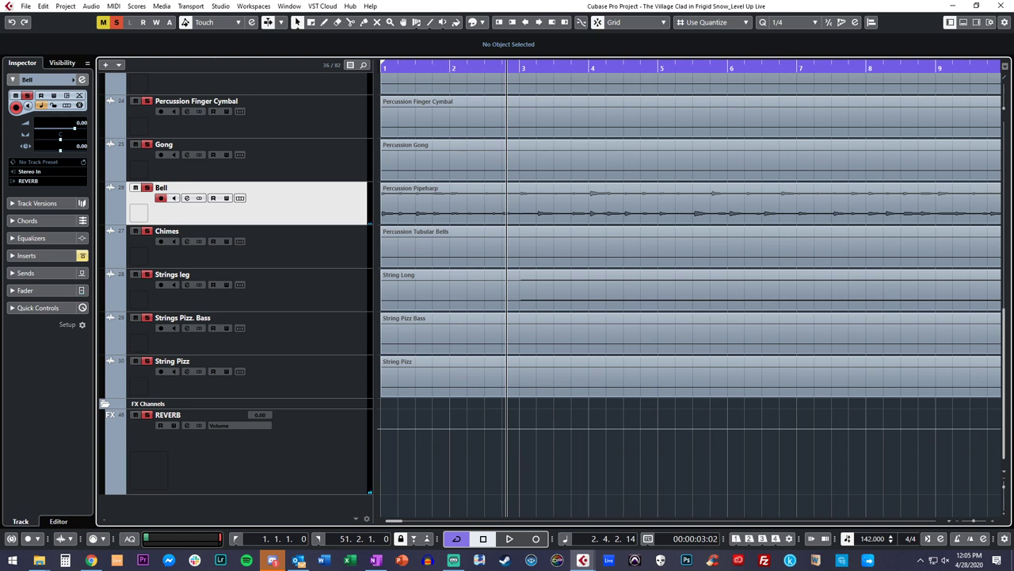
Step: Reactivate the Bell channel's inserts in the MixConsole and inspect its StereoDelay settings
{"action": "key", "text": "F3"}
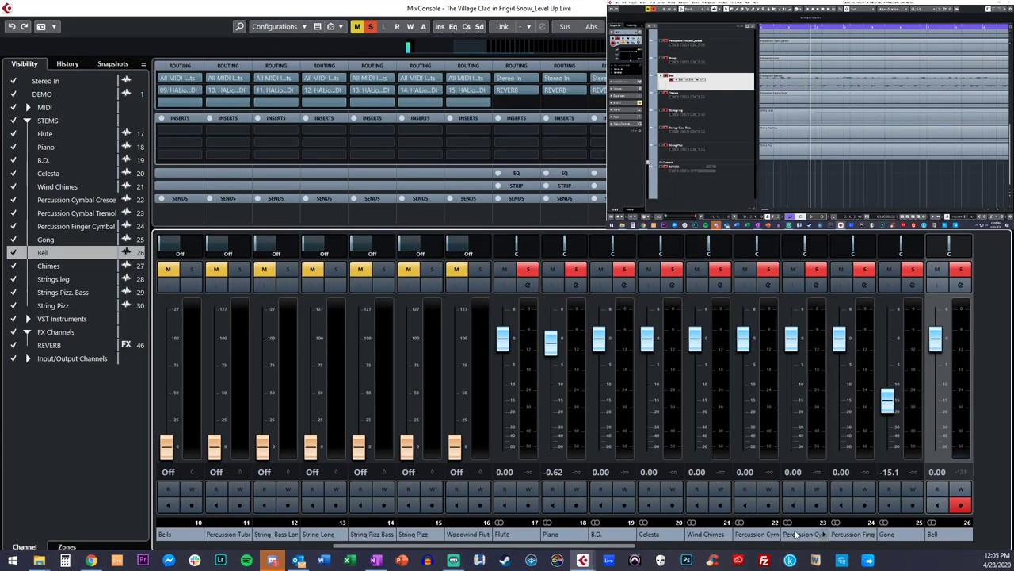
{"action": "left_click_drag", "start_coordinate": [622, 548], "coordinate": [781, 556]}
{"action": "left_click", "coordinate": [508, 119]}
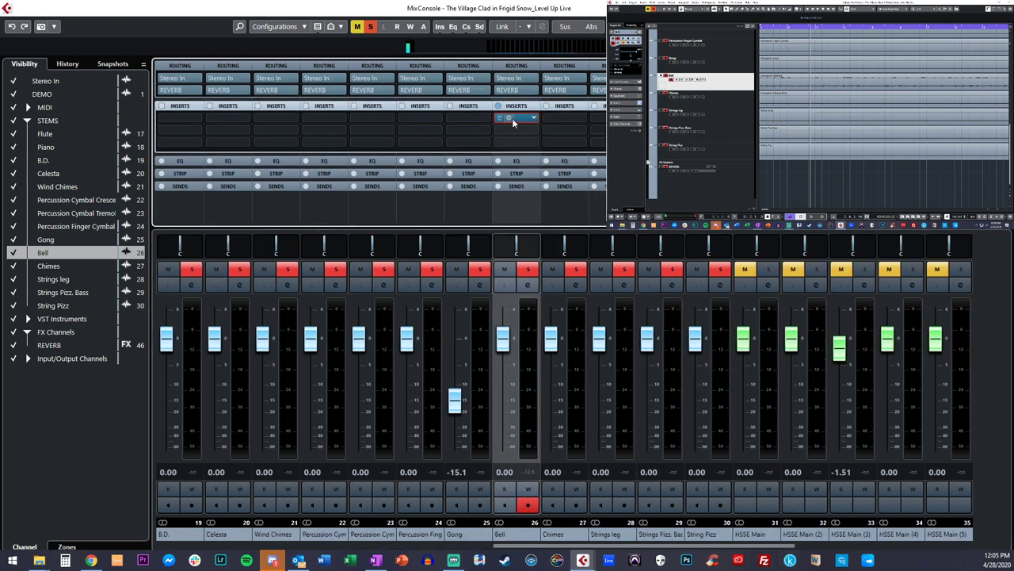
{"action": "left_click", "coordinate": [519, 120]}
{"action": "left_click_drag", "start_coordinate": [671, 107], "coordinate": [590, 82]}
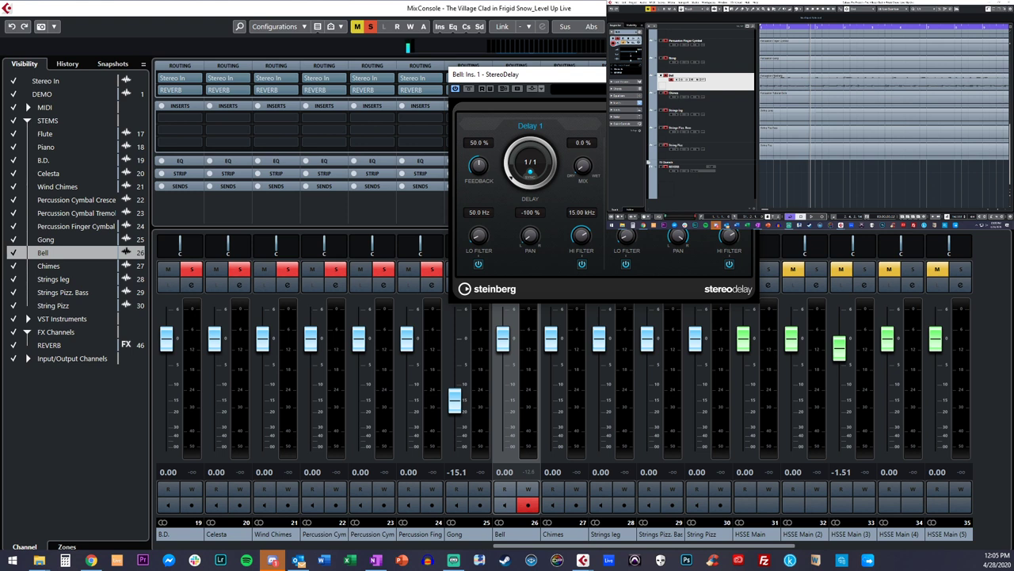
{"action": "key", "text": "ctrl+w"}
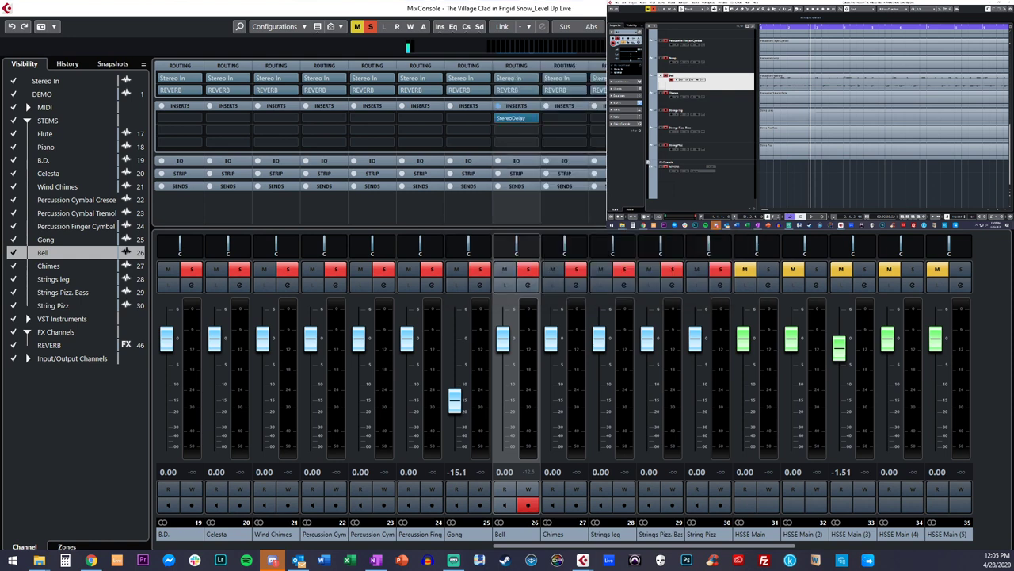
{"action": "key", "text": "F3"}
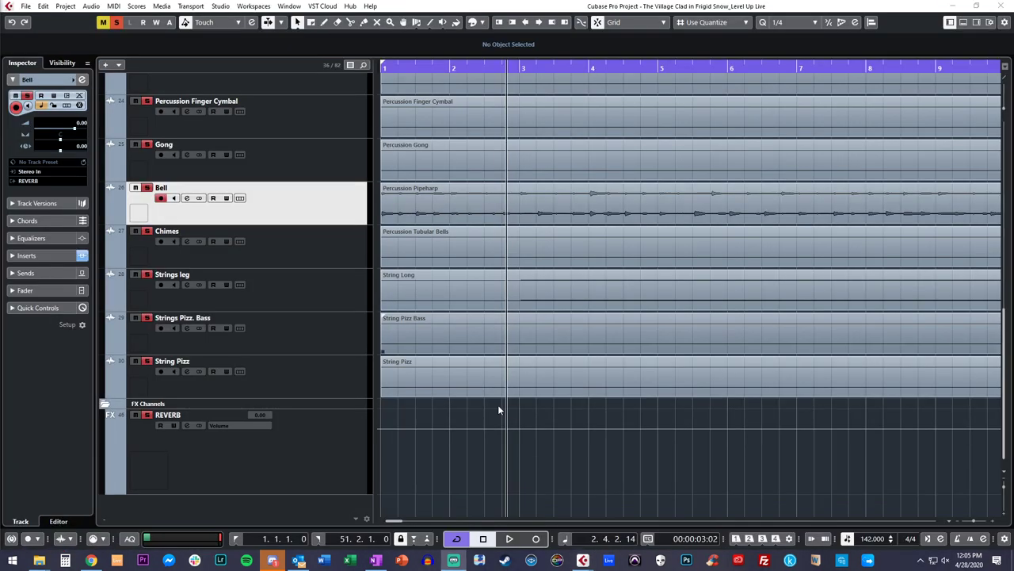
Step: Listen to the Bell stem with StereoDelay active and return the cursor to the project start
{"action": "key", "text": "space"}
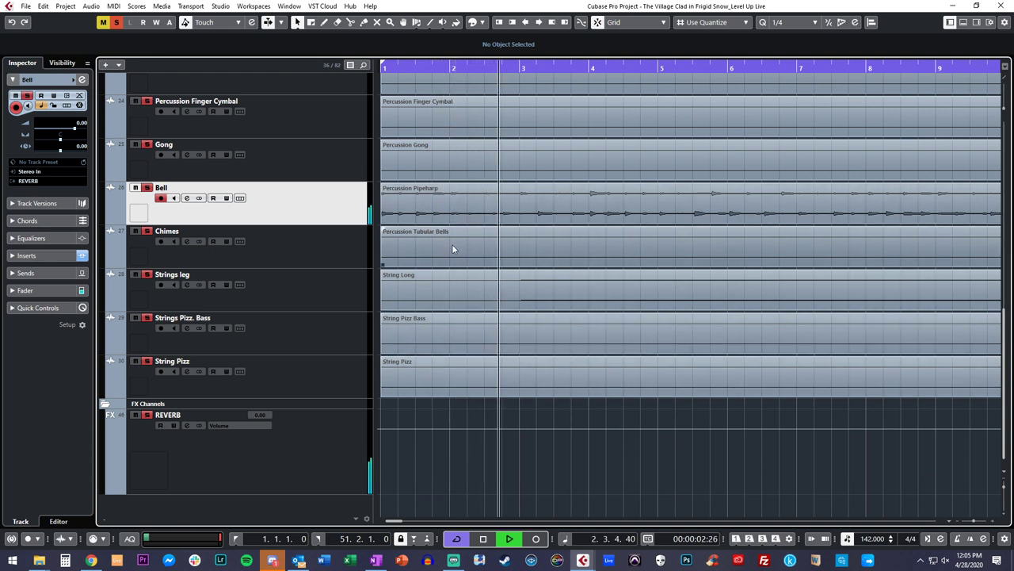
{"action": "key", "text": "space"}
{"action": "key", "text": "Home"}
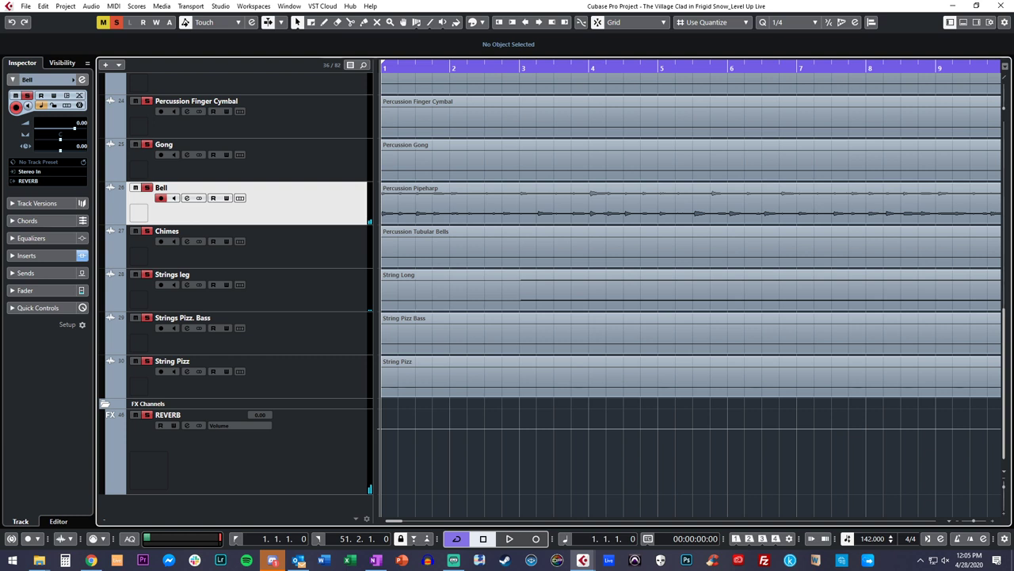
{"action": "left_click", "coordinate": [447, 473]}
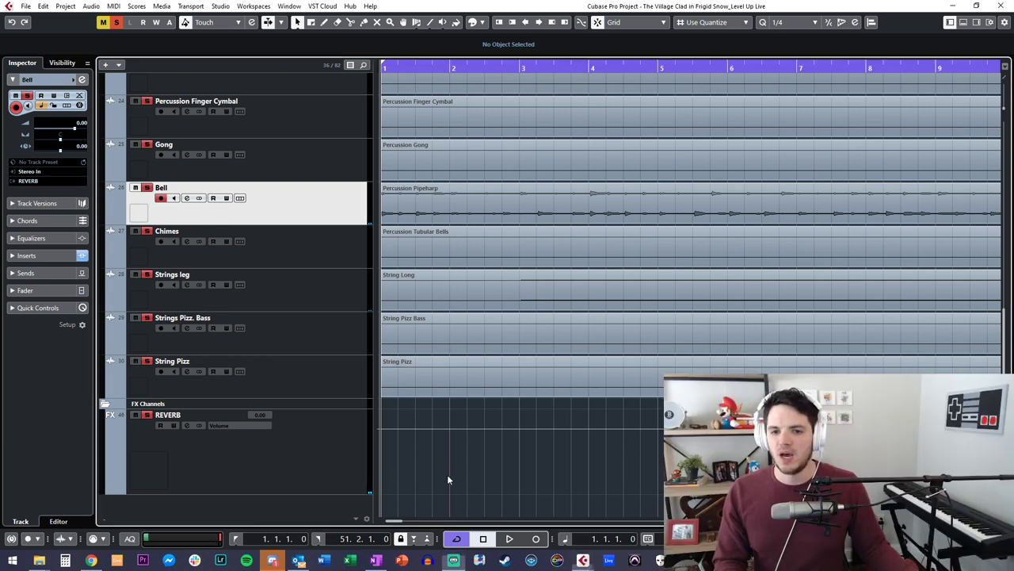
Step: Select the REVERB effect track beneath the stems
{"action": "key", "text": "shift+g"}
{"action": "key", "text": "g"}
{"action": "key", "text": "g"}
{"action": "key", "text": "g"}
{"action": "key", "text": "g"}
{"action": "key", "text": "g"}
{"action": "key", "text": "g"}
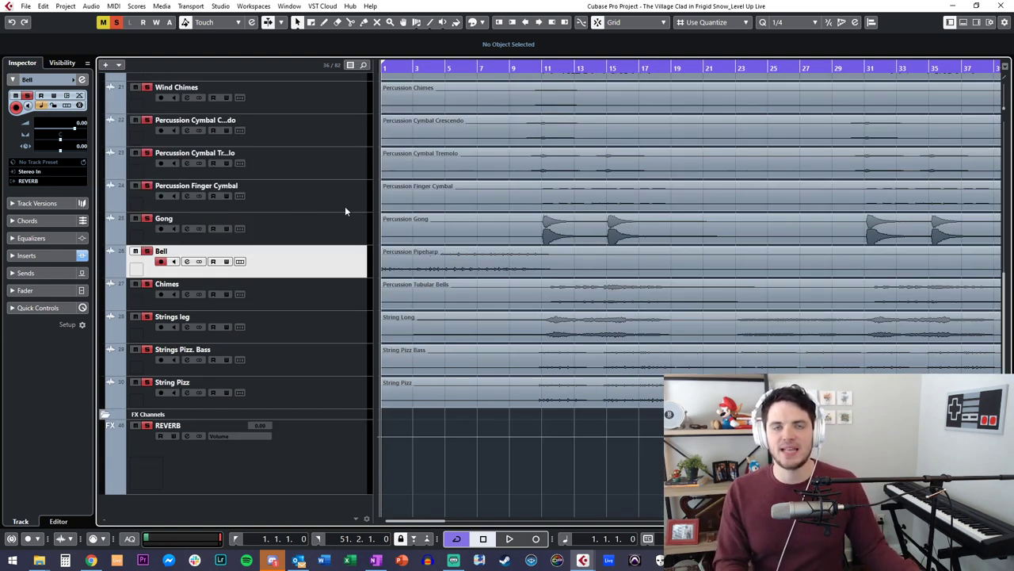
{"action": "left_click", "coordinate": [310, 453]}
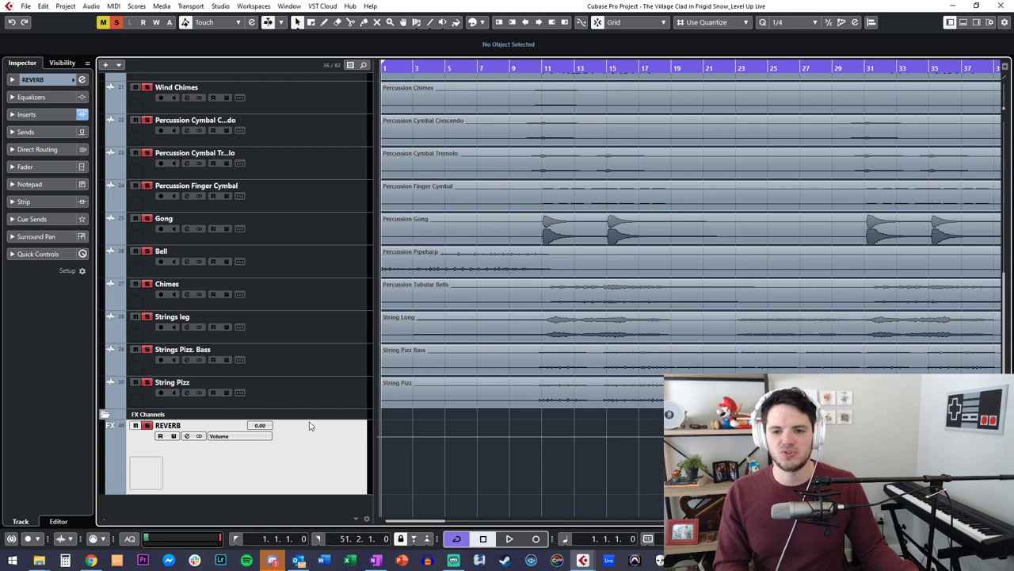
Step: Review the Effect options for adding a track, and close the dialog without adding one
{"action": "key", "text": "t"}
{"action": "left_click_drag", "start_coordinate": [406, 152], "coordinate": [324, 153]}
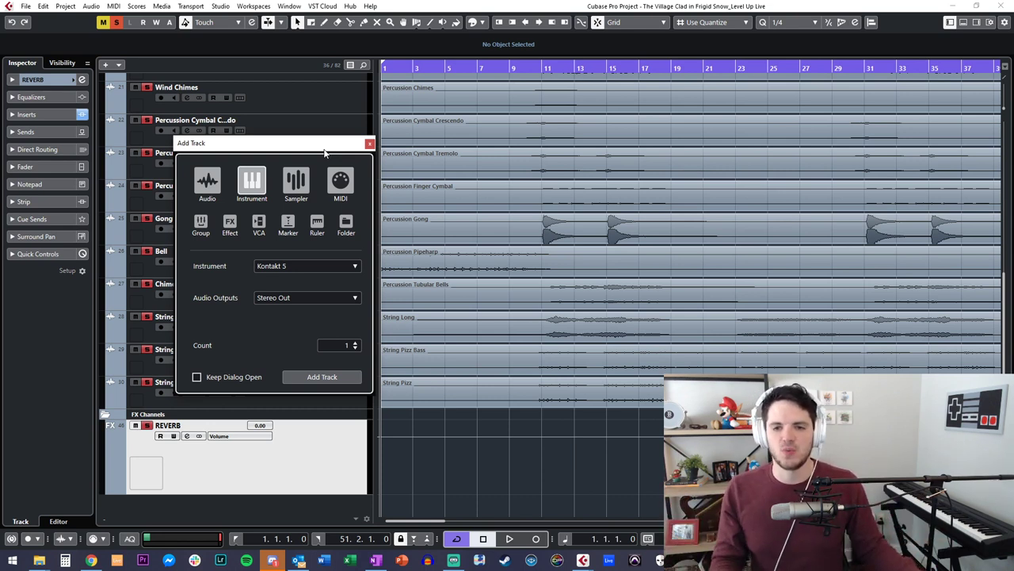
{"action": "left_click", "coordinate": [232, 225]}
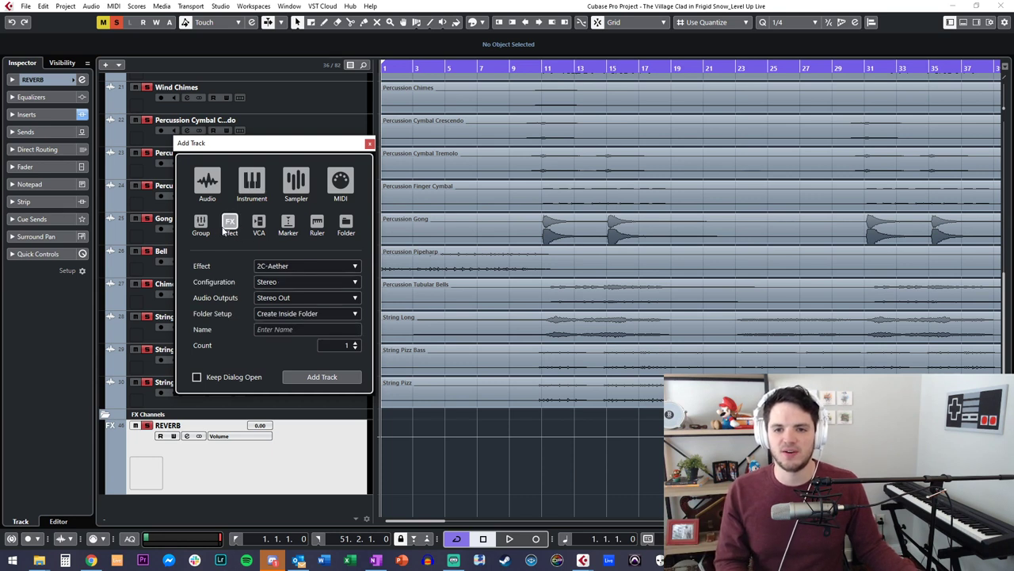
{"action": "left_click", "coordinate": [370, 143]}
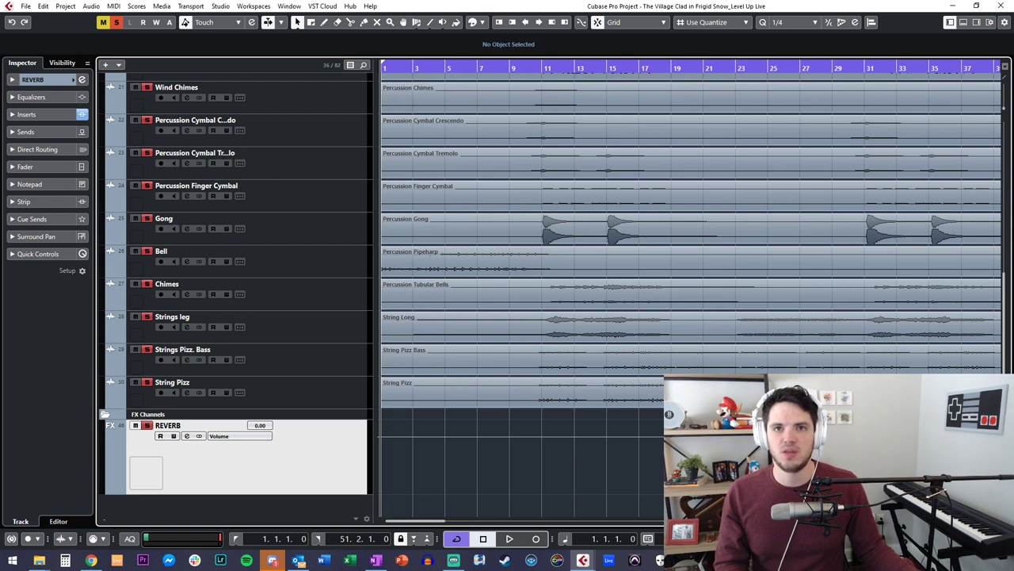
Step: Show the REVERB and Stereo Out channels with their inserts in the MixConsole
{"action": "key", "text": "F3"}
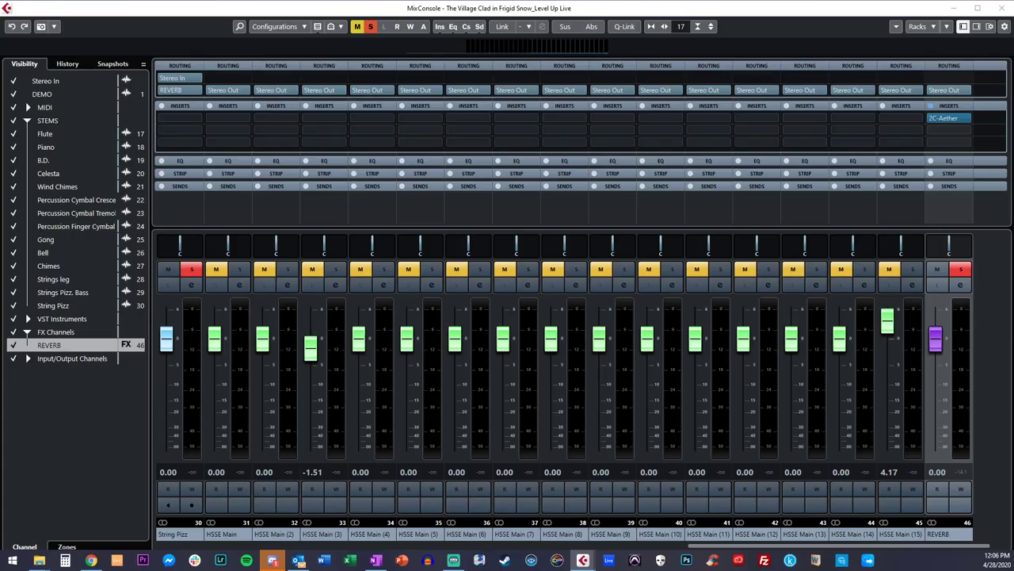
{"action": "left_click", "coordinate": [987, 271]}
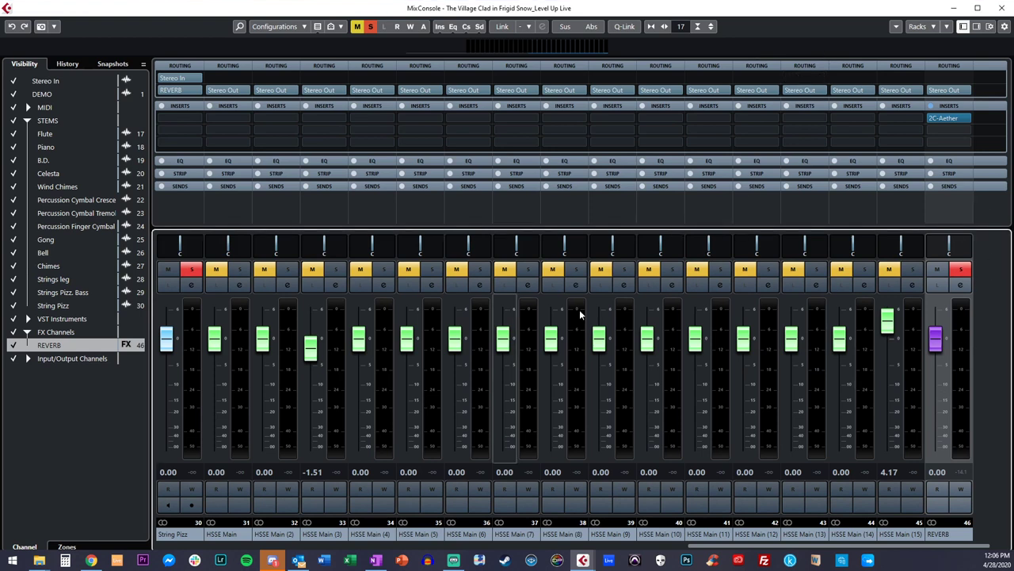
{"action": "left_click_drag", "start_coordinate": [721, 546], "coordinate": [953, 227]}
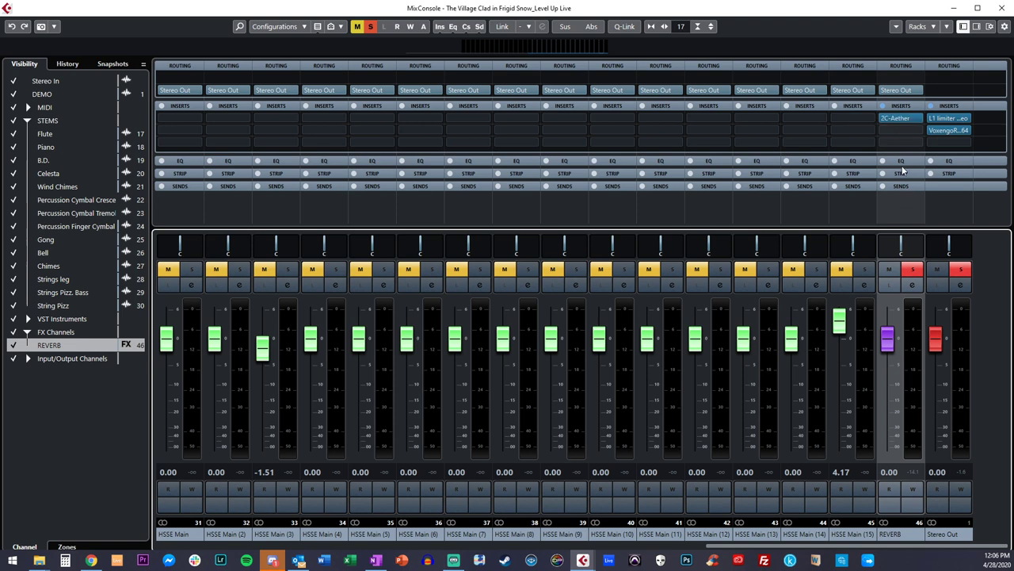
Step: Review the 2C-Aether settings on the REVERB channel's insert and close the plug-in
{"action": "left_click", "coordinate": [899, 117]}
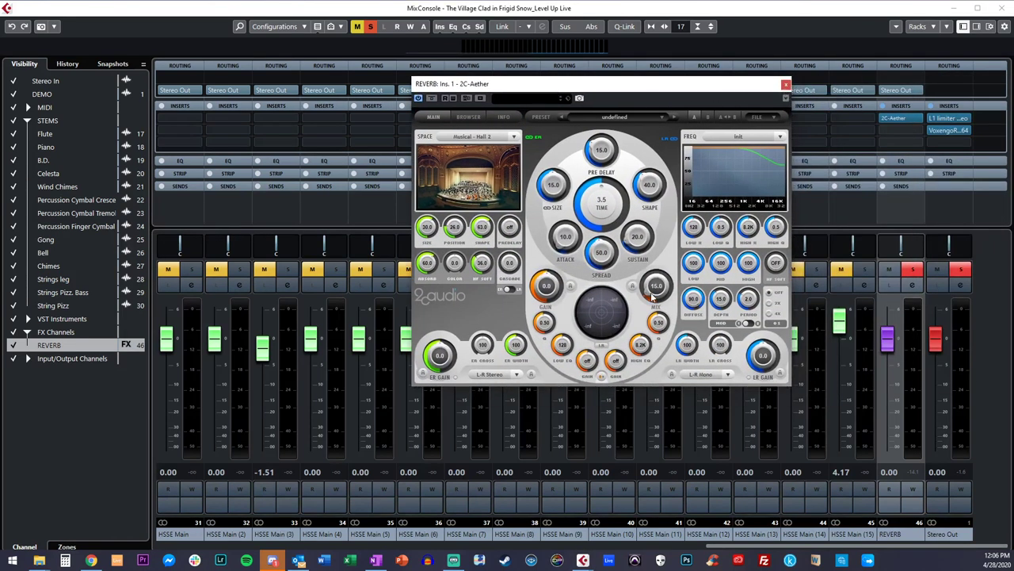
{"action": "left_click", "coordinate": [786, 84]}
Step: Find the stem channels in the MixConsole and review the Flute channel's output bus options without changing them
{"action": "left_click_drag", "start_coordinate": [757, 547], "coordinate": [384, 547]}
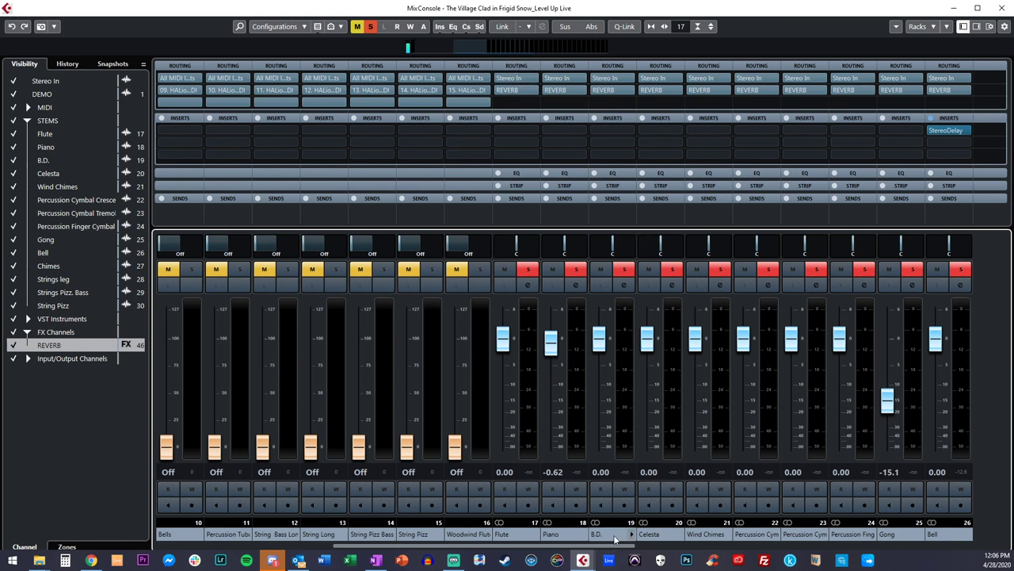
{"action": "left_click_drag", "start_coordinate": [611, 549], "coordinate": [702, 549]}
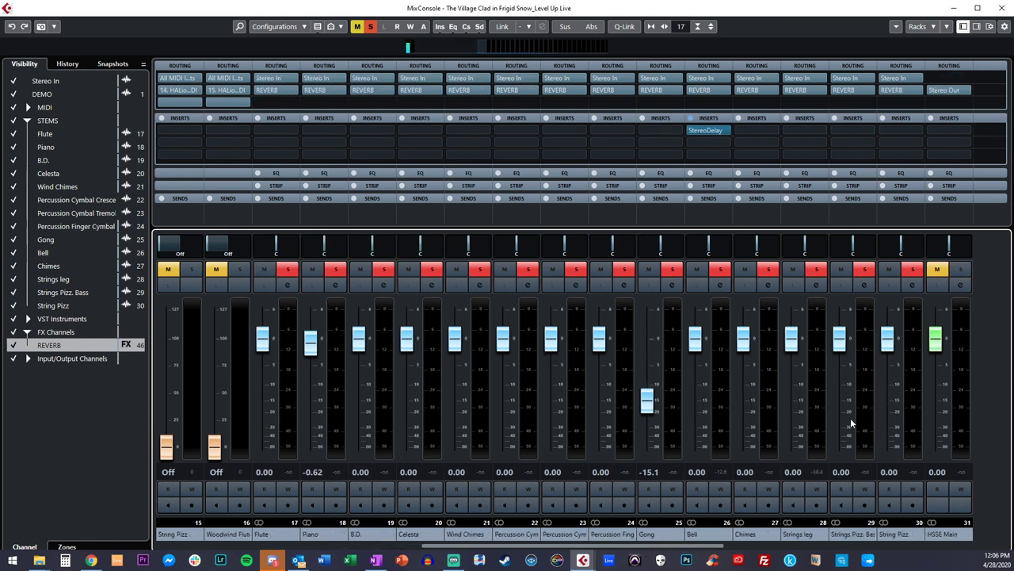
{"action": "left_click", "coordinate": [284, 90]}
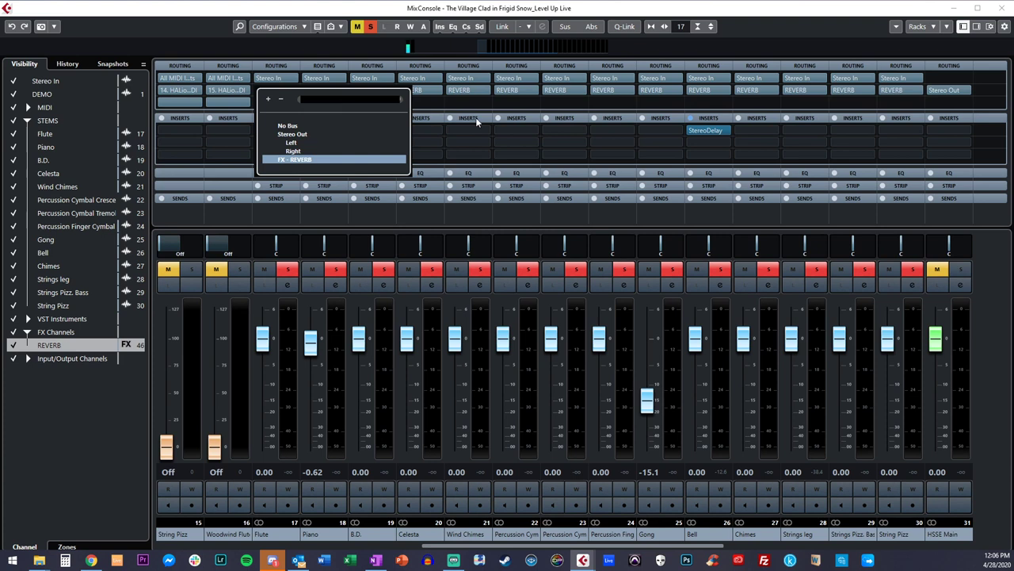
{"action": "left_click", "coordinate": [902, 190]}
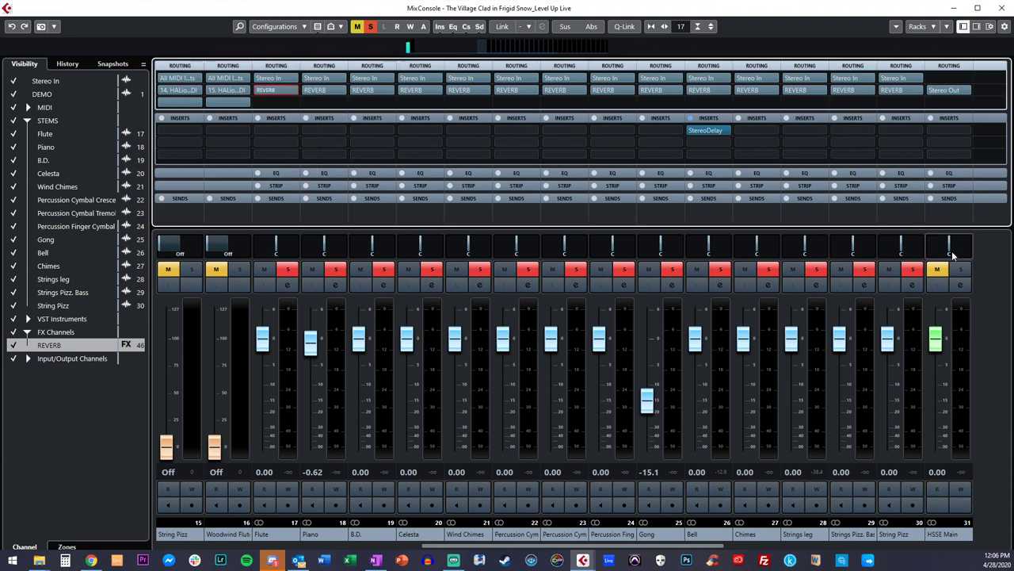
Step: Link the Flute through Percussion Finger Cymbal channels with Q-Link and review their shared output bus options
{"action": "left_click", "coordinate": [625, 26]}
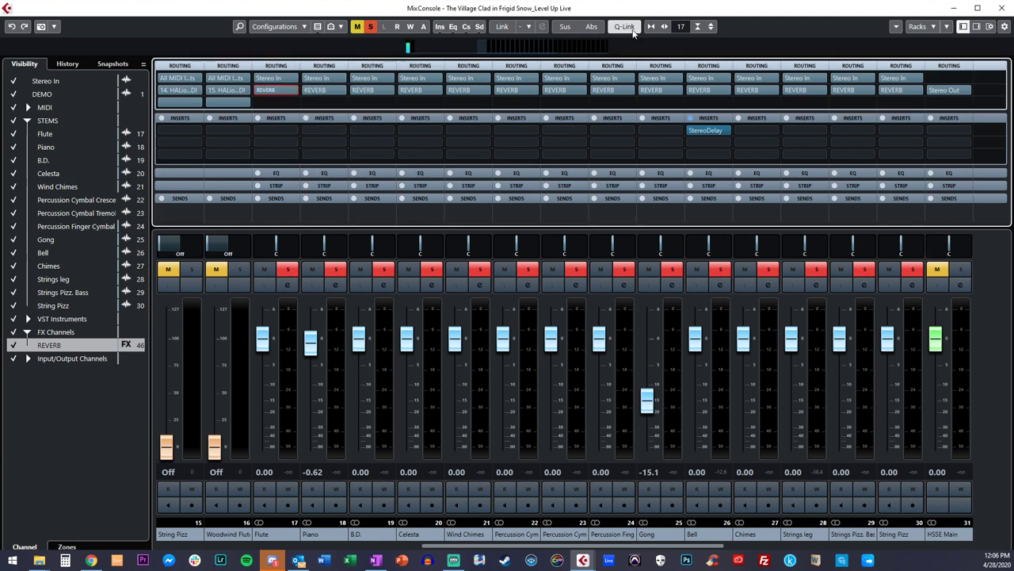
{"action": "left_click", "coordinate": [48, 120]}
{"action": "left_click", "coordinate": [46, 135]}
{"action": "left_click", "coordinate": [59, 227], "text": "shift"}
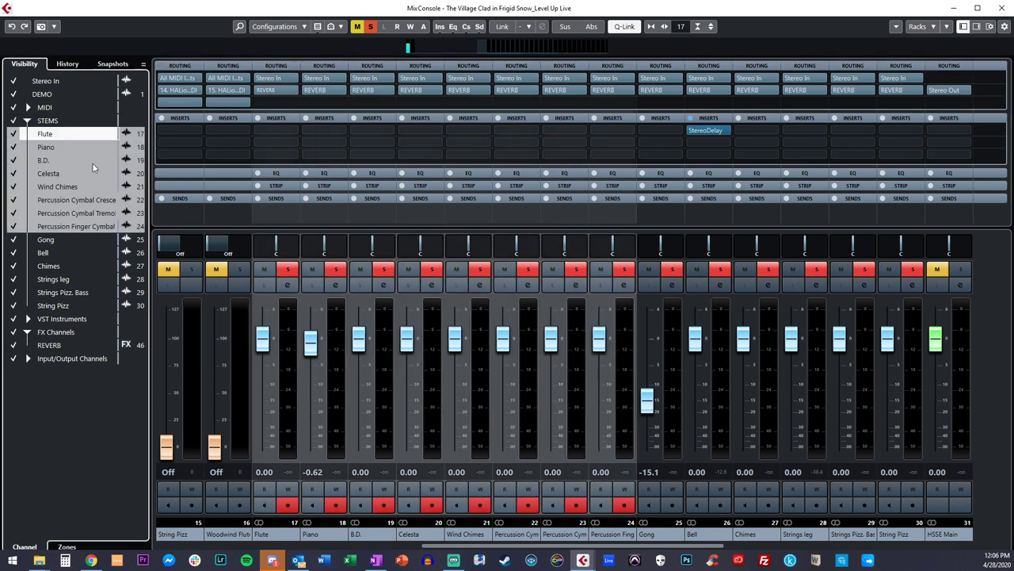
{"action": "left_click", "coordinate": [523, 90]}
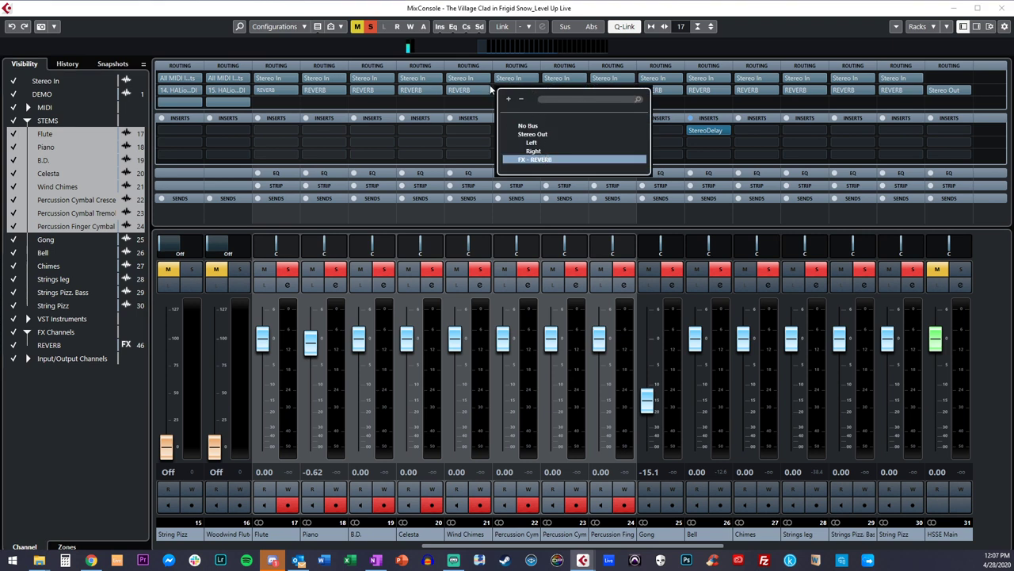
{"action": "left_click", "coordinate": [997, 263]}
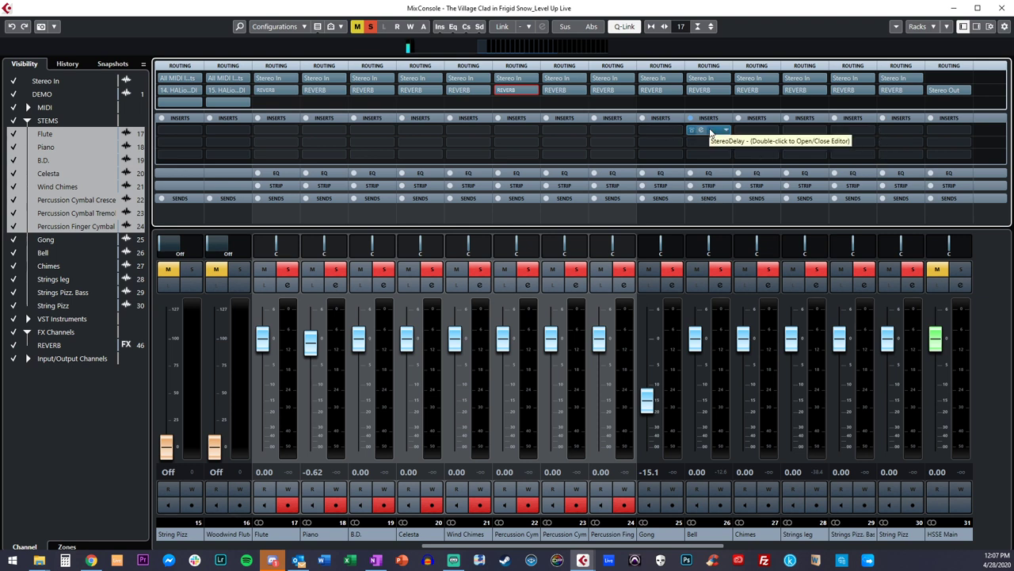
Step: Collapse and select the STEMS folder in the MixConsole's channel visibility list
{"action": "left_click", "coordinate": [72, 124]}
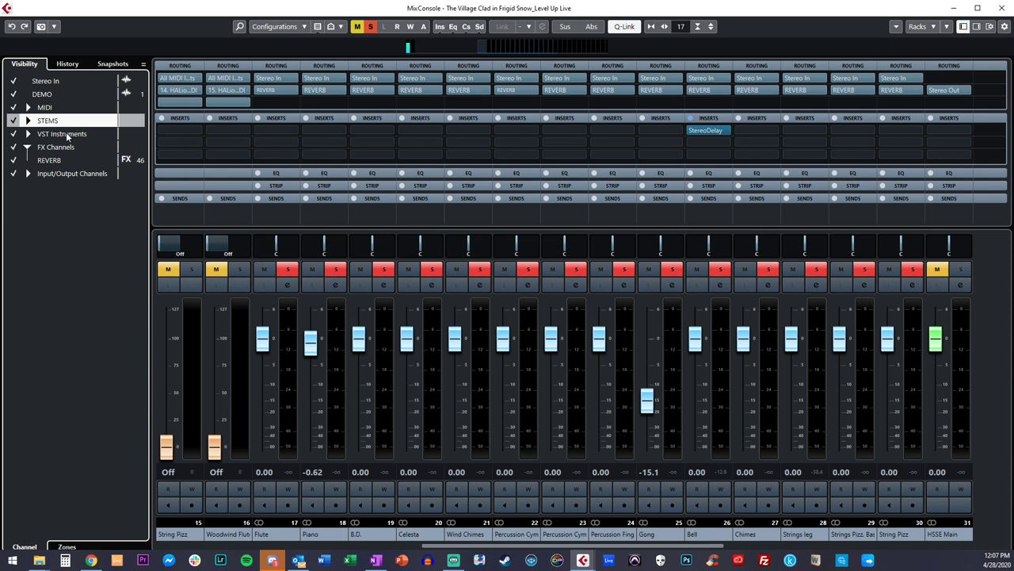
{"action": "left_click", "coordinate": [67, 132]}
{"action": "left_click", "coordinate": [69, 122]}
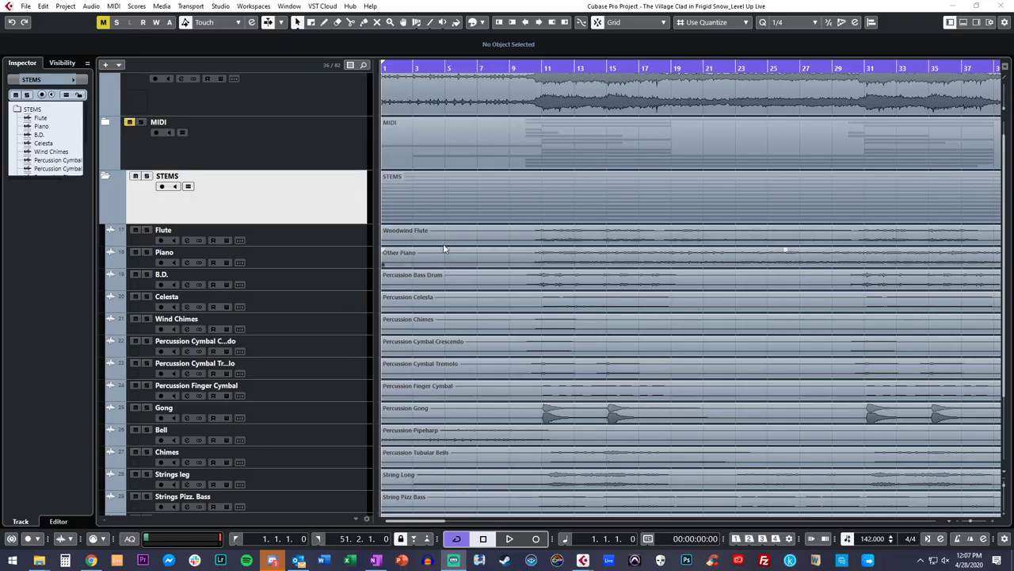
Step: Adjust the track heights so the DEMO, MIDI, STEMS and REVERB tracks all fit in the project view
{"action": "left_click", "coordinate": [425, 192]}
{"action": "key", "text": "shift+g"}
{"action": "key", "text": "shift+g"}
{"action": "key", "text": "shift+h"}
{"action": "key", "text": "shift+g"}
{"action": "left_click", "coordinate": [390, 141]}
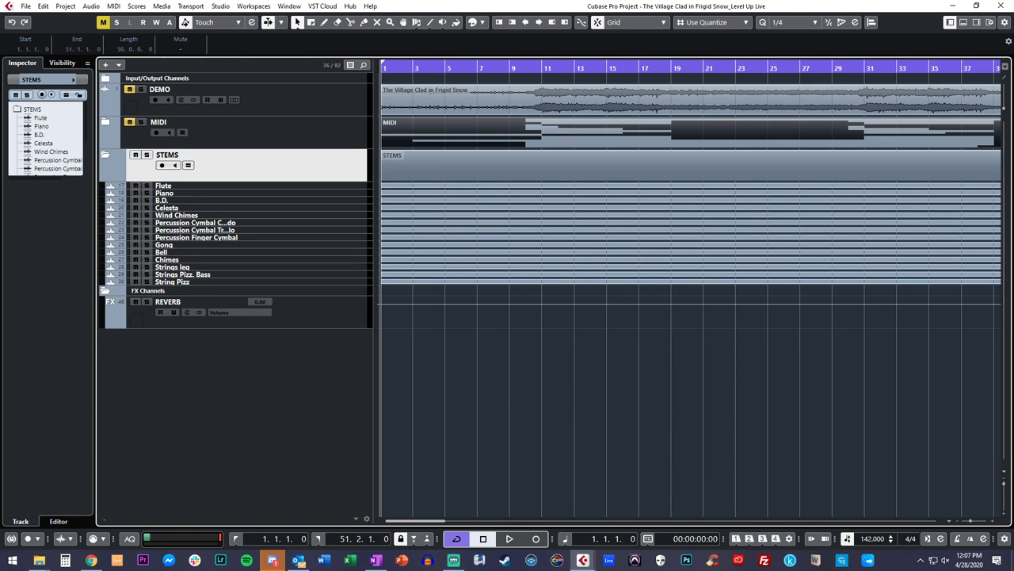
{"action": "left_click", "coordinate": [492, 396]}
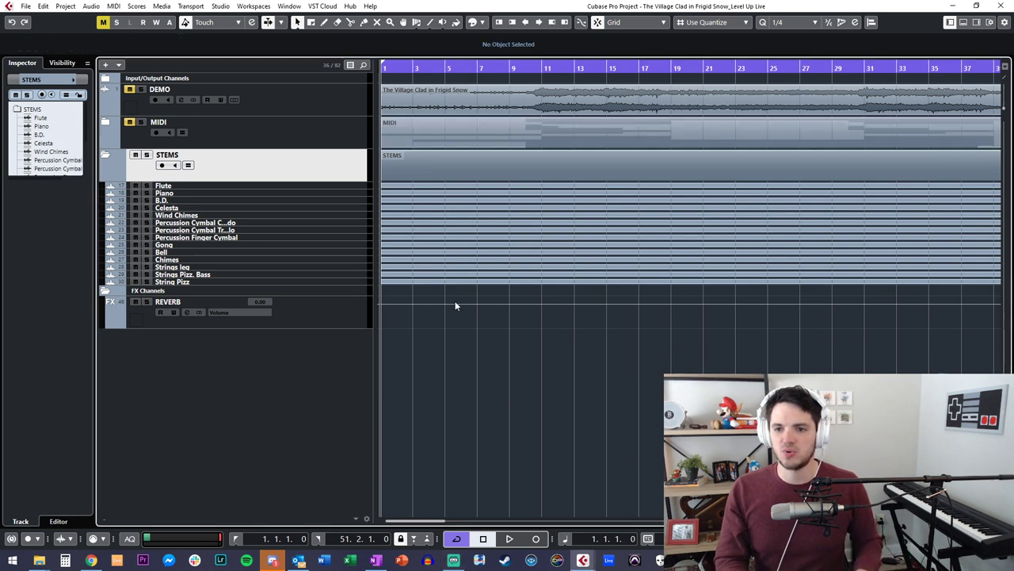
{"action": "key", "text": "shift+h"}
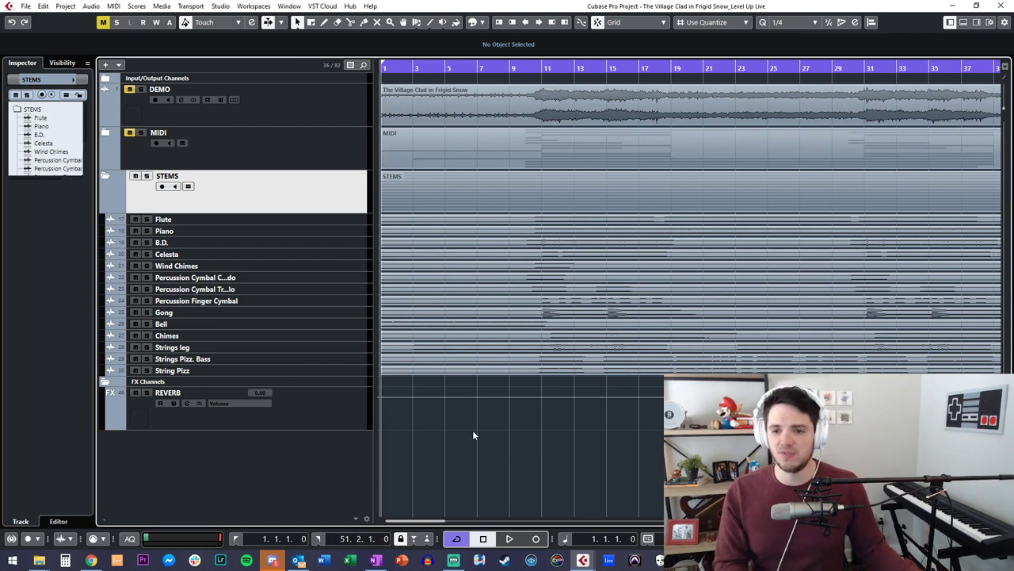
{"action": "left_click", "coordinate": [283, 219]}
{"action": "left_click", "coordinate": [301, 204]}
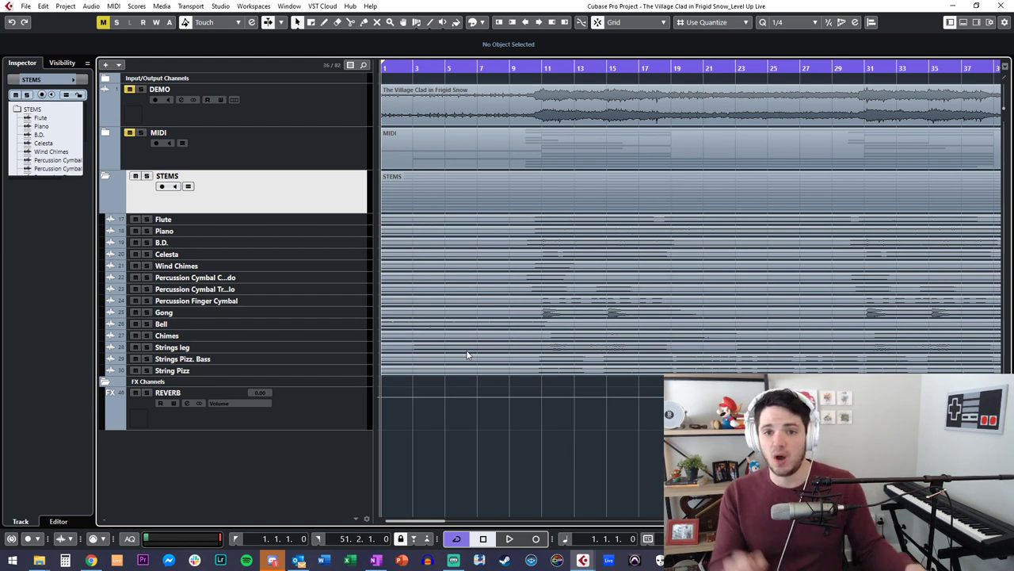
{"action": "left_click", "coordinate": [236, 163]}
{"action": "left_click", "coordinate": [250, 187]}
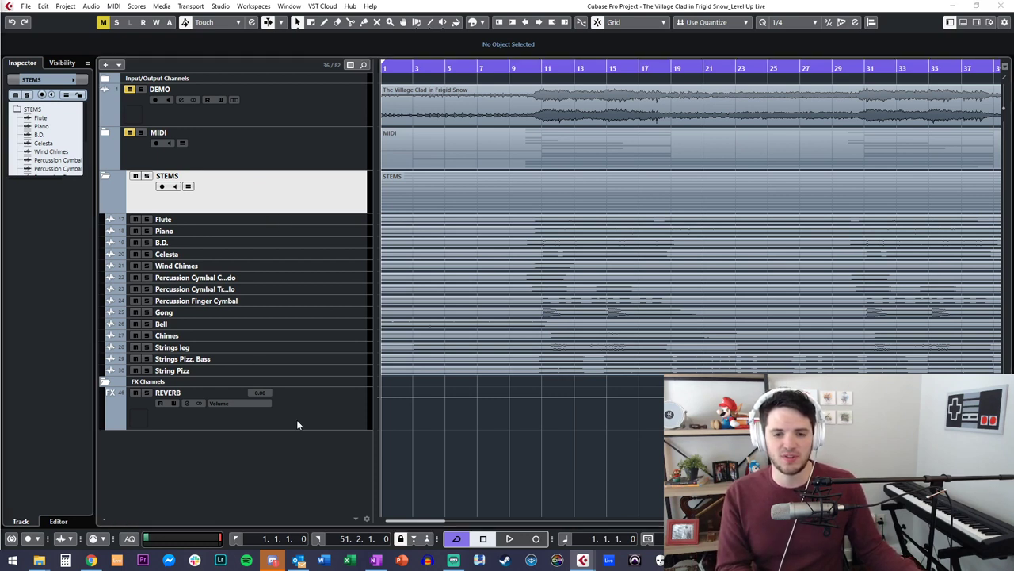
{"action": "left_click", "coordinate": [456, 449]}
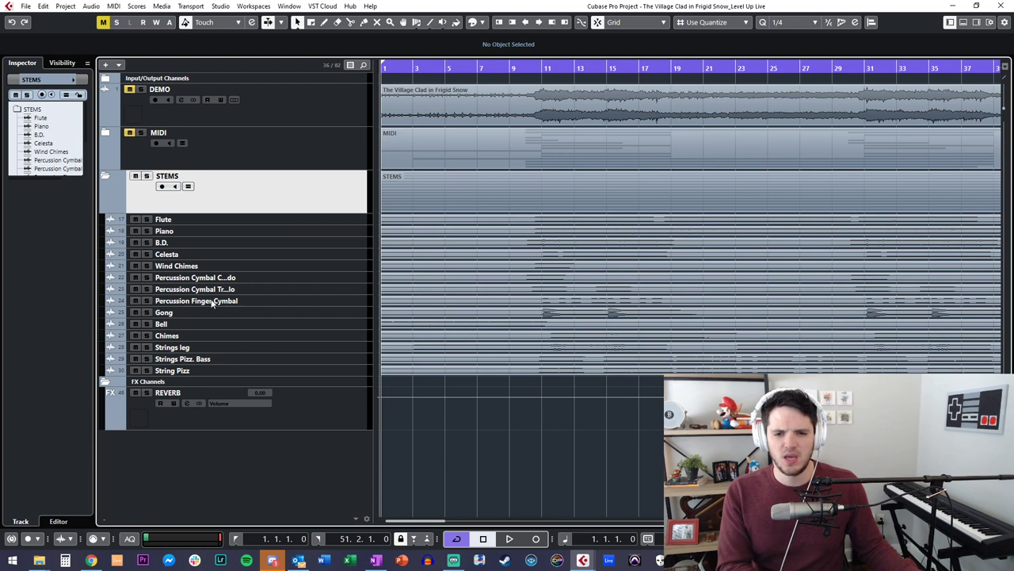
Step: Select the REVERB track, place its 2C-Aether plug-in window over the mixer, and play the project
{"action": "left_click", "coordinate": [319, 414]}
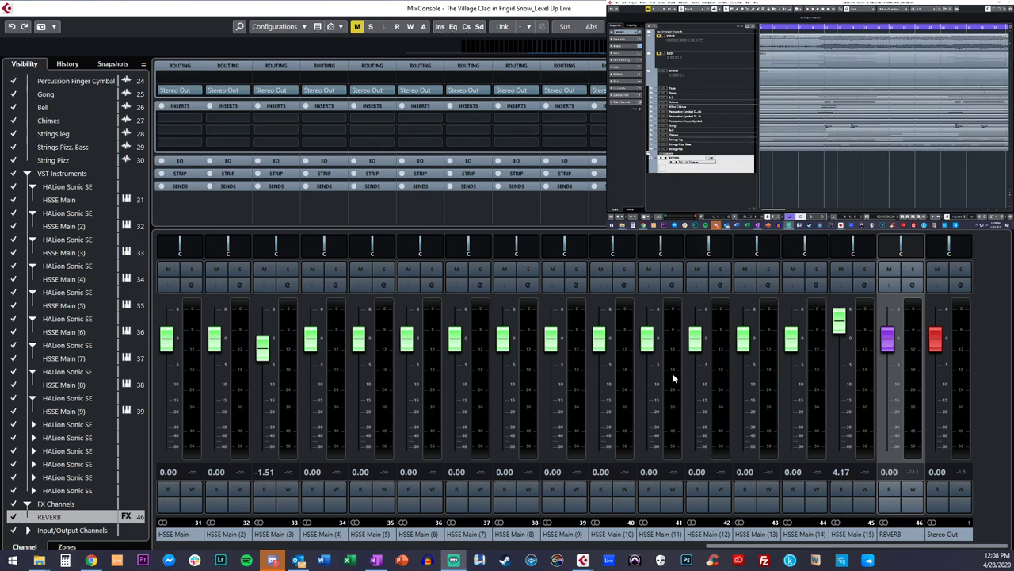
{"action": "left_click", "coordinate": [725, 547]}
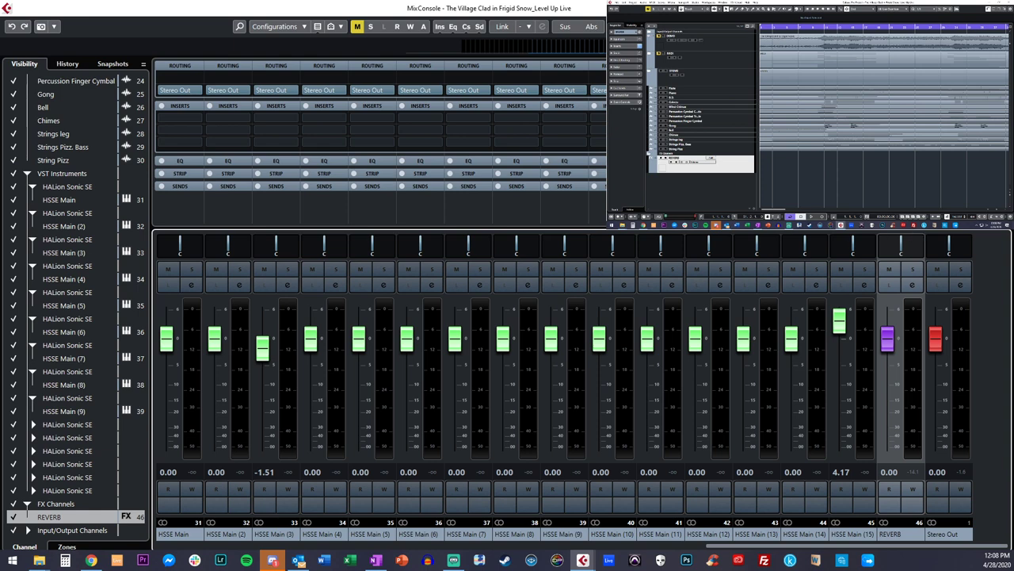
{"action": "left_click_drag", "start_coordinate": [588, 88], "coordinate": [406, 75]}
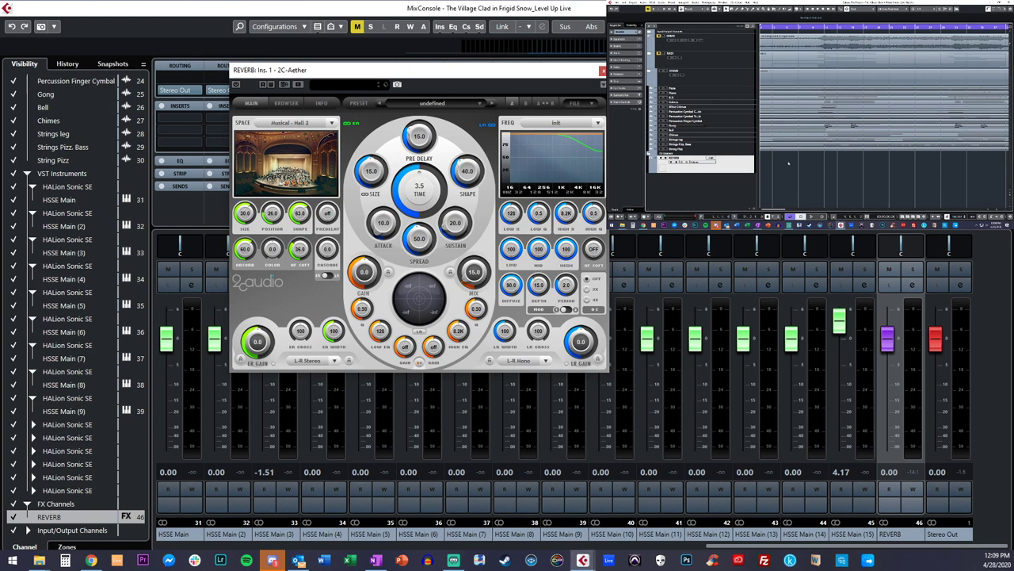
{"action": "key", "text": "space"}
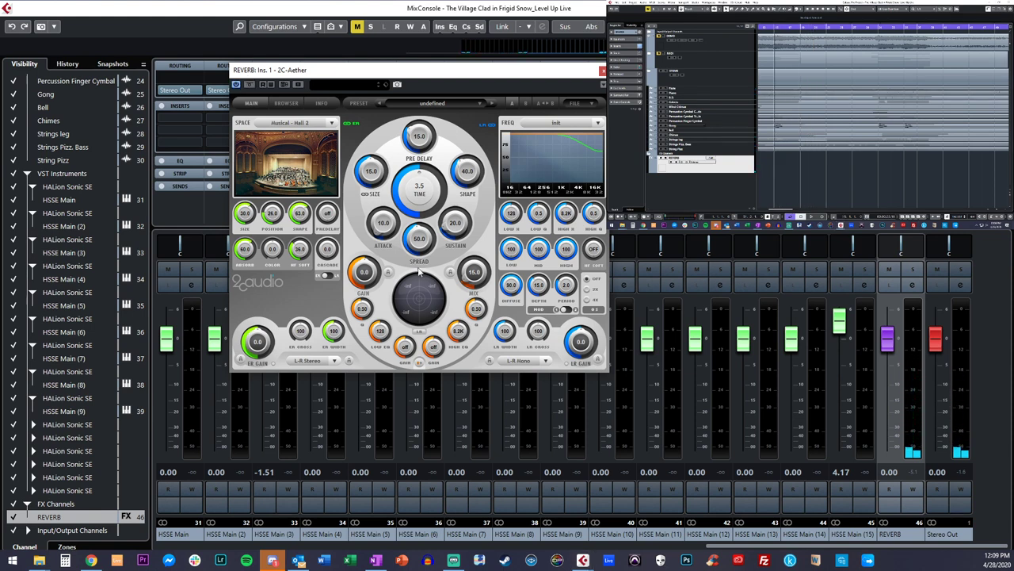
Step: Audition a wetter reverb by raising Aether's Mix, return Mix to 15.0, and close the plug-in
{"action": "left_click_drag", "start_coordinate": [476, 275], "coordinate": [492, 240]}
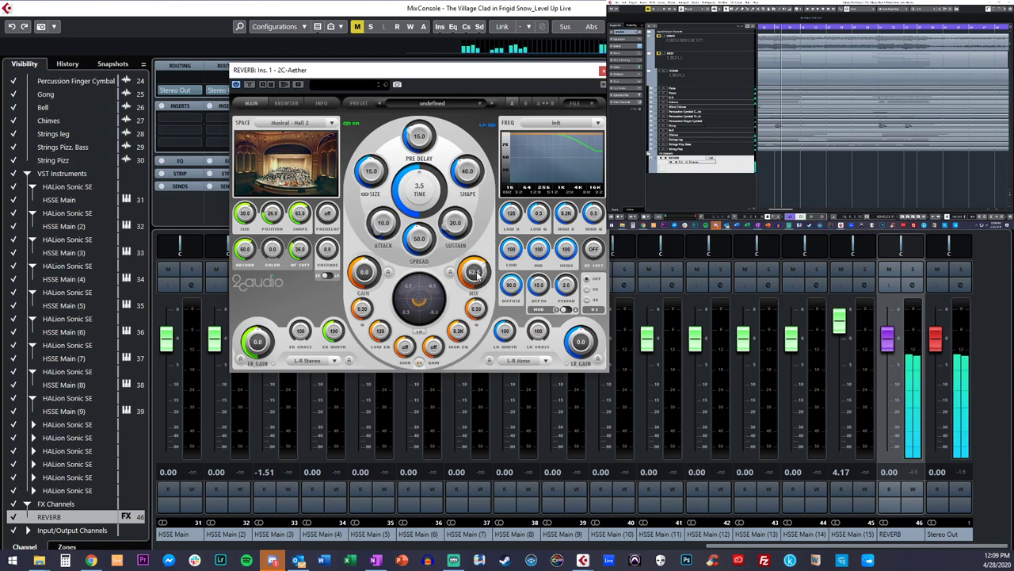
{"action": "key", "text": "space"}
{"action": "left_click_drag", "start_coordinate": [472, 271], "coordinate": [468, 319]}
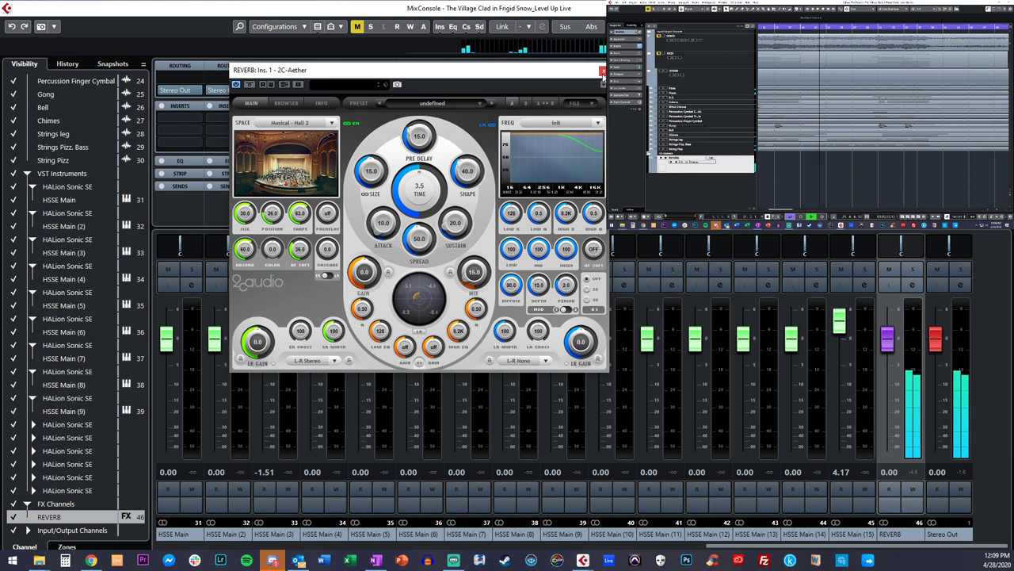
{"action": "left_click", "coordinate": [603, 71]}
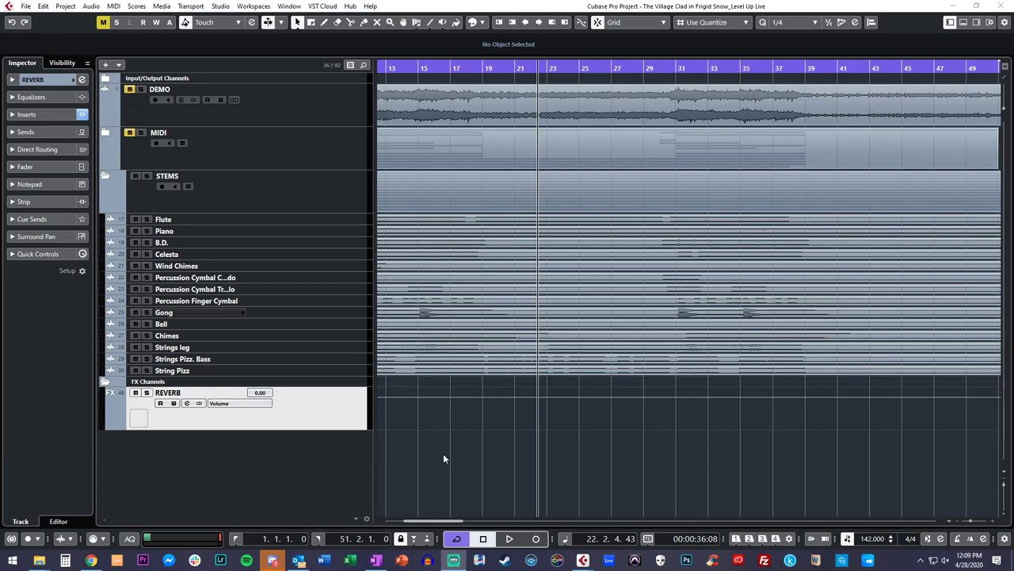
Step: Mute the Piano stem, then unmute and expand the MIDI folder
{"action": "left_click", "coordinate": [444, 455]}
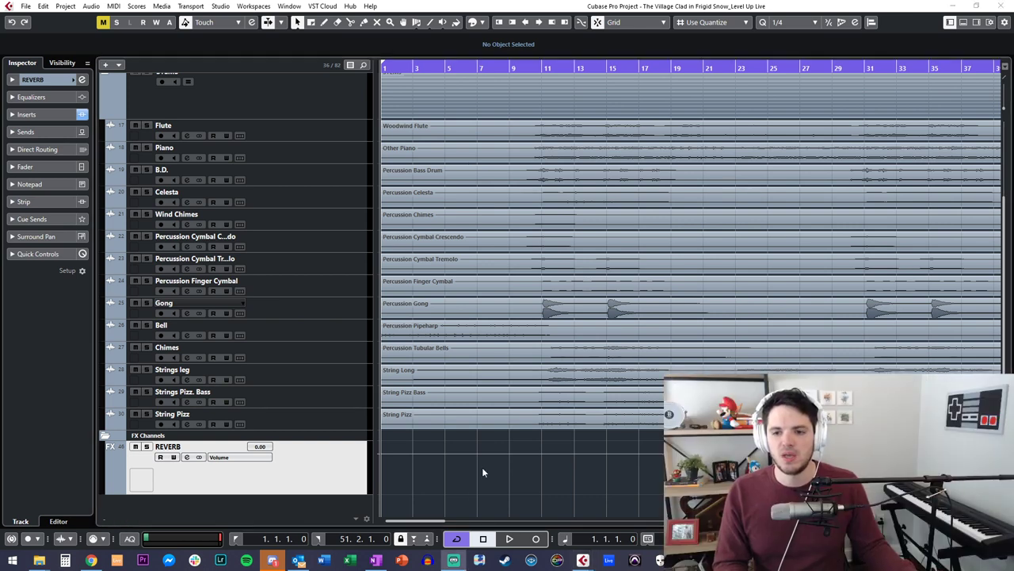
{"action": "scroll", "coordinate": [267, 203], "scroll_direction": "up", "scroll_amount": 3}
{"action": "left_click", "coordinate": [124, 269]}
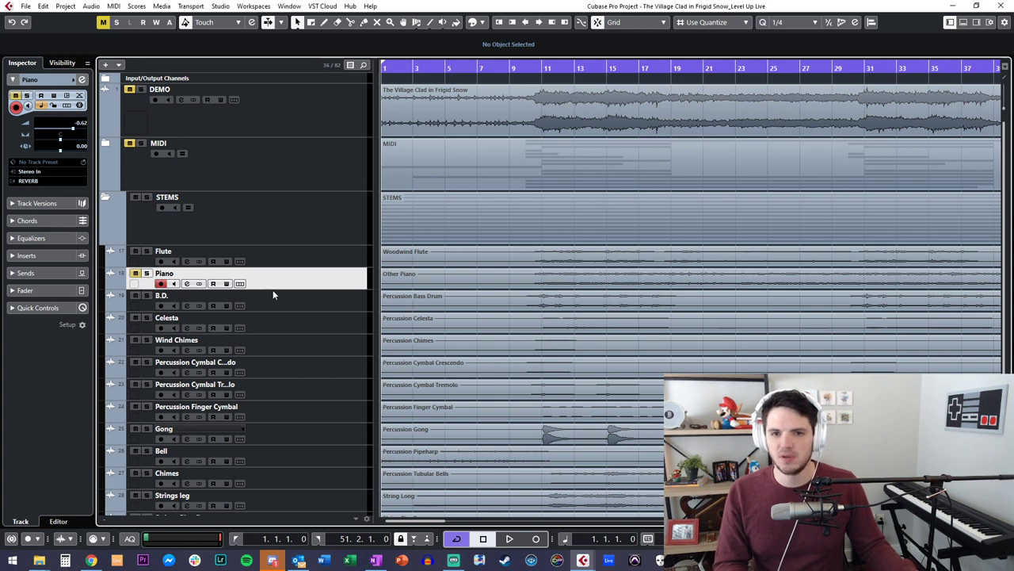
{"action": "left_click", "coordinate": [218, 156]}
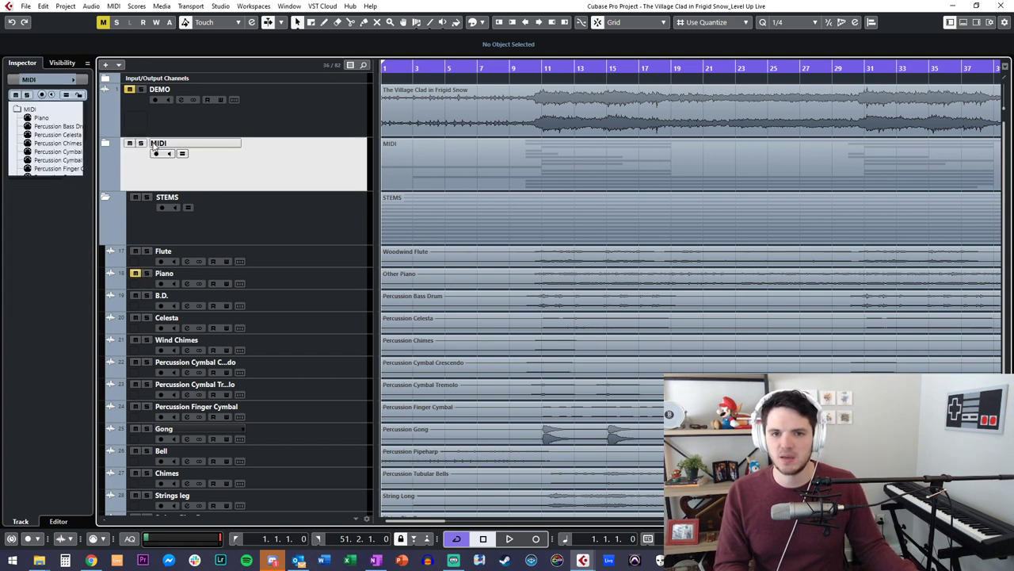
{"action": "left_click", "coordinate": [108, 144]}
Step: Add a Keyscape instrument track directly below the Piano MIDI track
{"action": "left_click", "coordinate": [301, 210]}
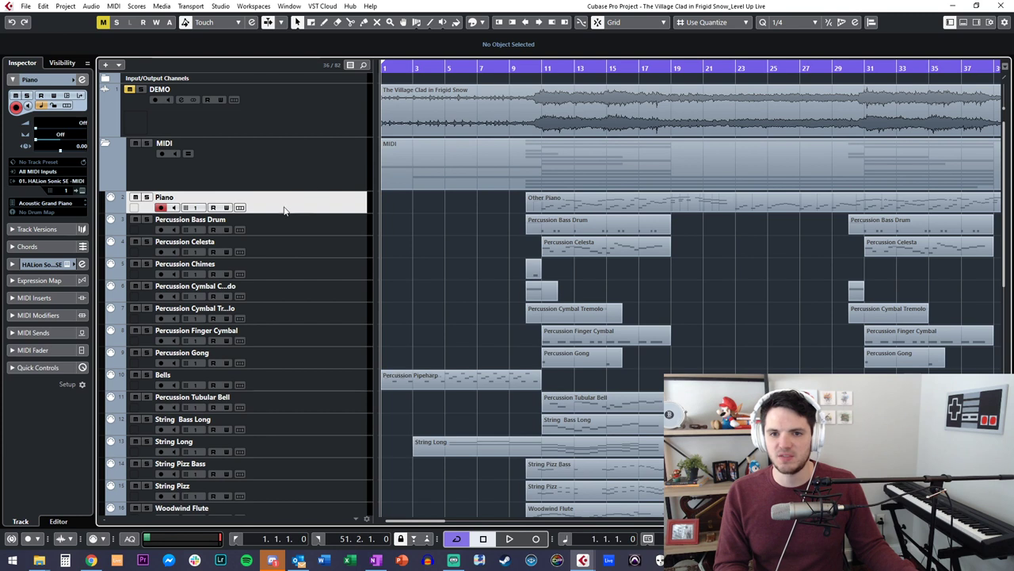
{"action": "key", "text": "t"}
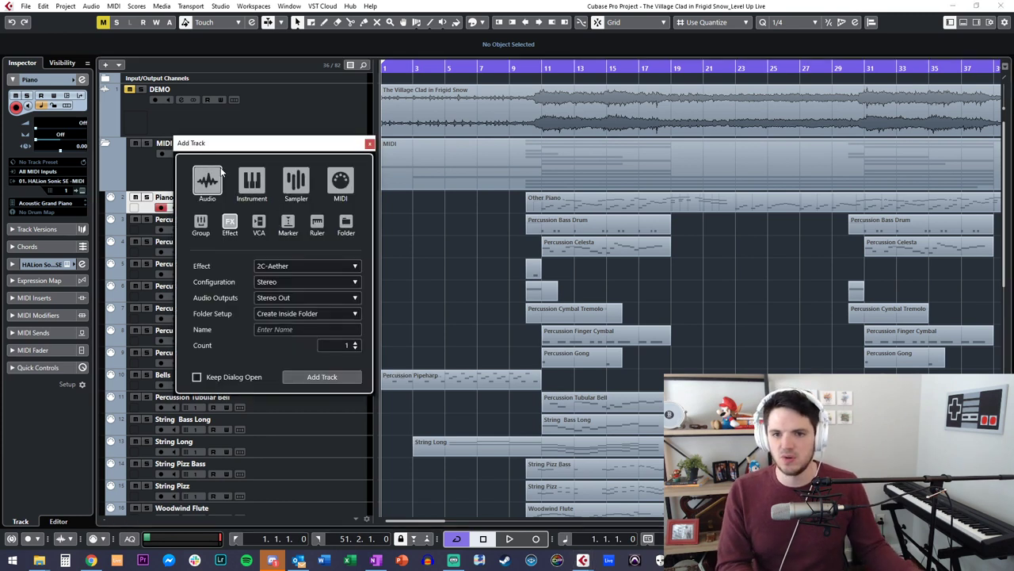
{"action": "left_click", "coordinate": [260, 196]}
{"action": "left_click", "coordinate": [289, 268]}
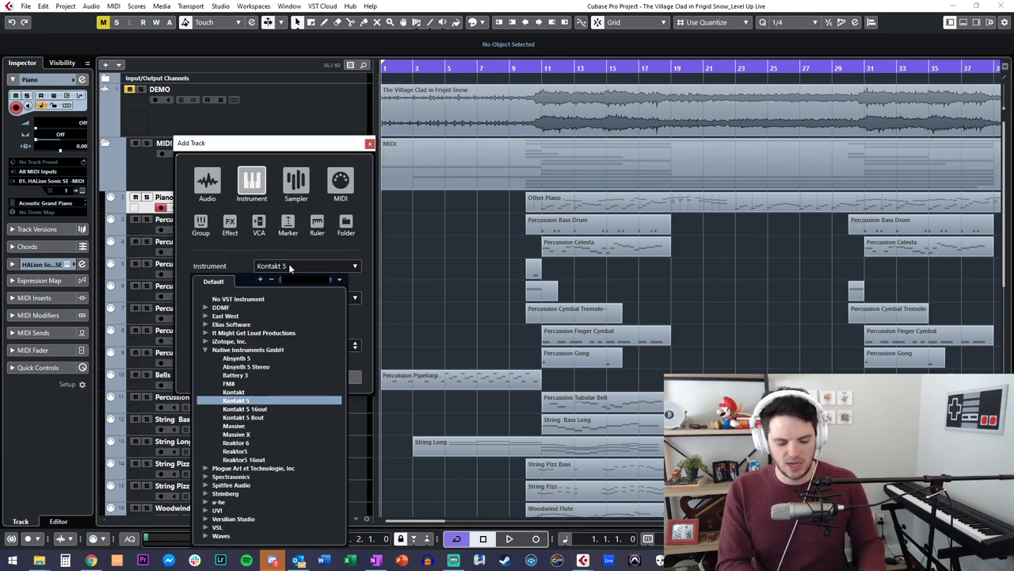
{"action": "type", "text": "keyscape"}
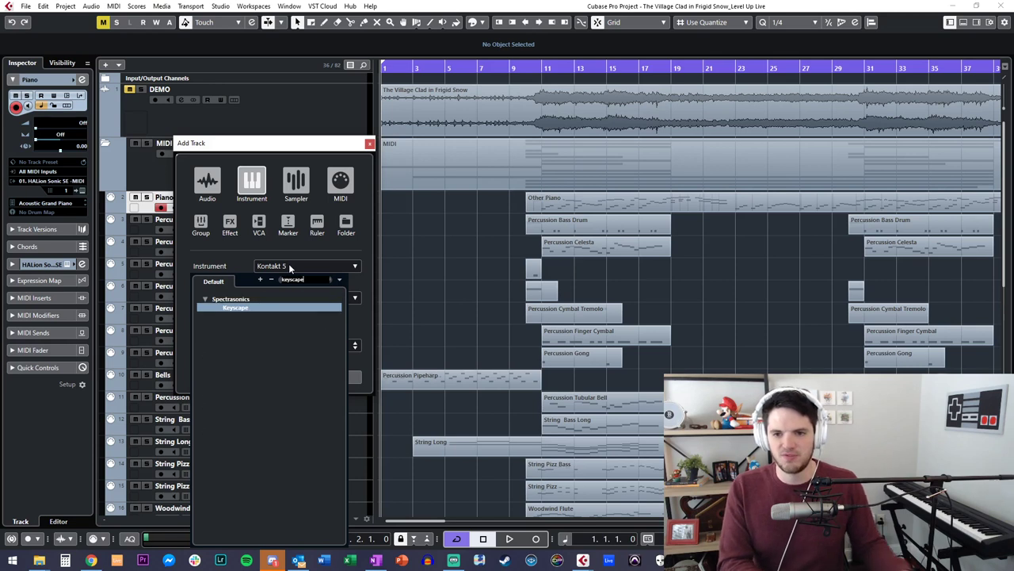
{"action": "key", "text": "Return"}
{"action": "left_click", "coordinate": [316, 376]}
{"action": "left_click", "coordinate": [310, 384]}
{"action": "left_click", "coordinate": [284, 221]}
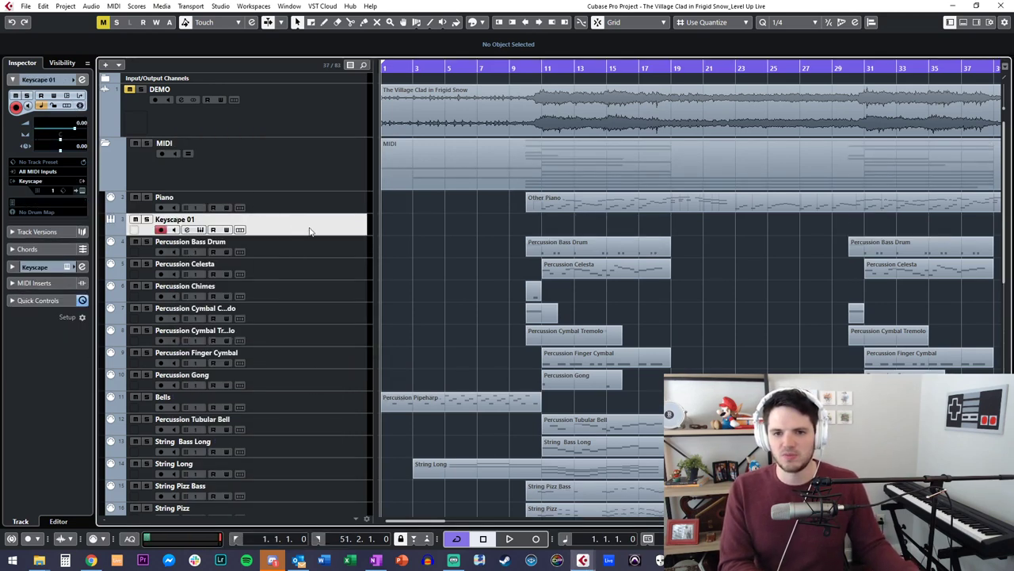
Step: Rename the new instrument track as Keyscape
{"action": "double_click", "coordinate": [176, 219]}
{"action": "key", "text": "End"}
{"action": "key", "text": "BackSpace"}
{"action": "key", "text": "BackSpace"}
{"action": "key", "text": "BackSpace"}
{"action": "key", "text": "Return"}
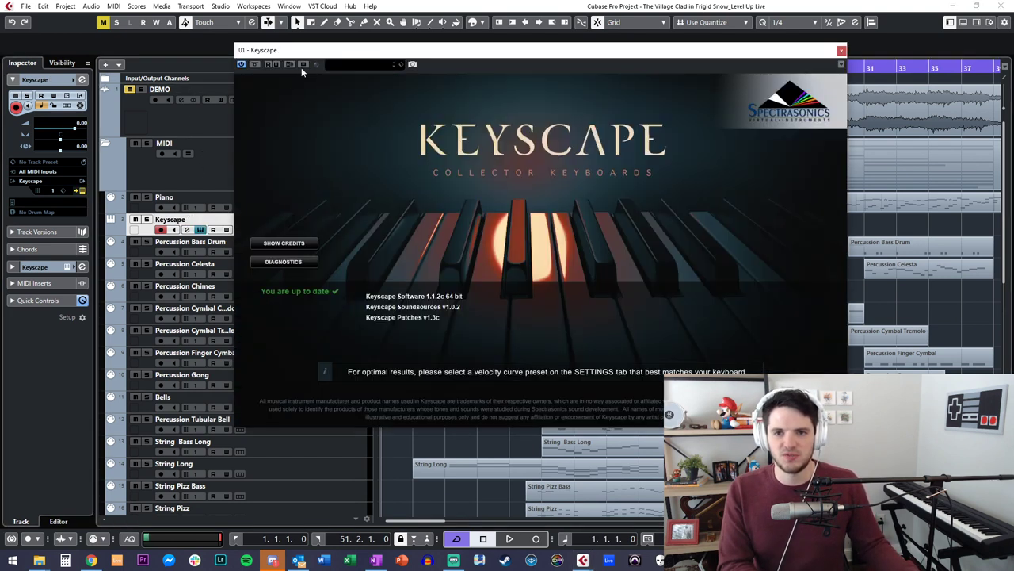
Step: Load the LA Custom C7 - Cinematic patch in Keyscape
{"action": "left_click_drag", "start_coordinate": [333, 50], "coordinate": [127, 51]}
{"action": "left_click", "coordinate": [189, 201]}
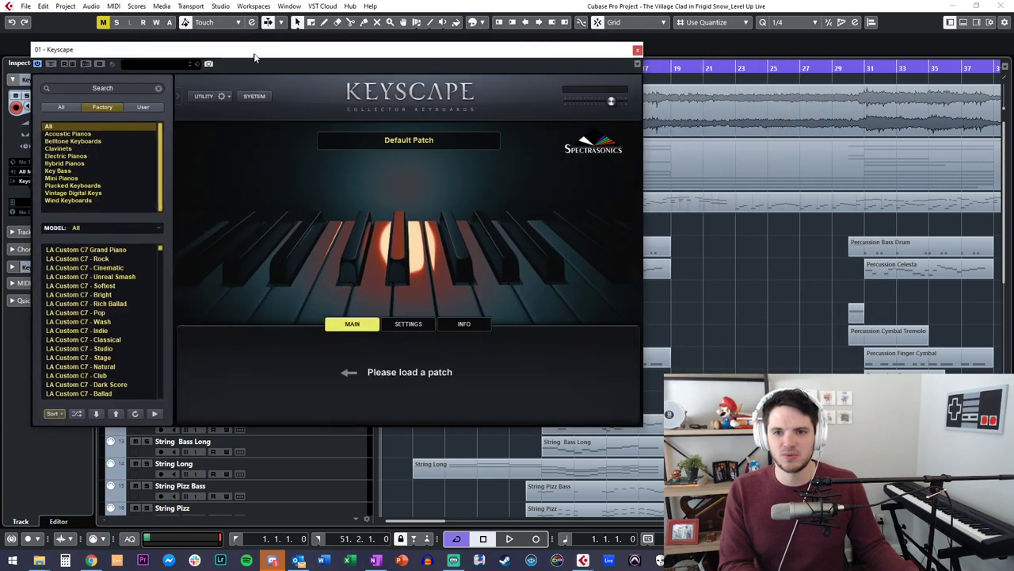
{"action": "left_click_drag", "start_coordinate": [255, 55], "coordinate": [254, 29]}
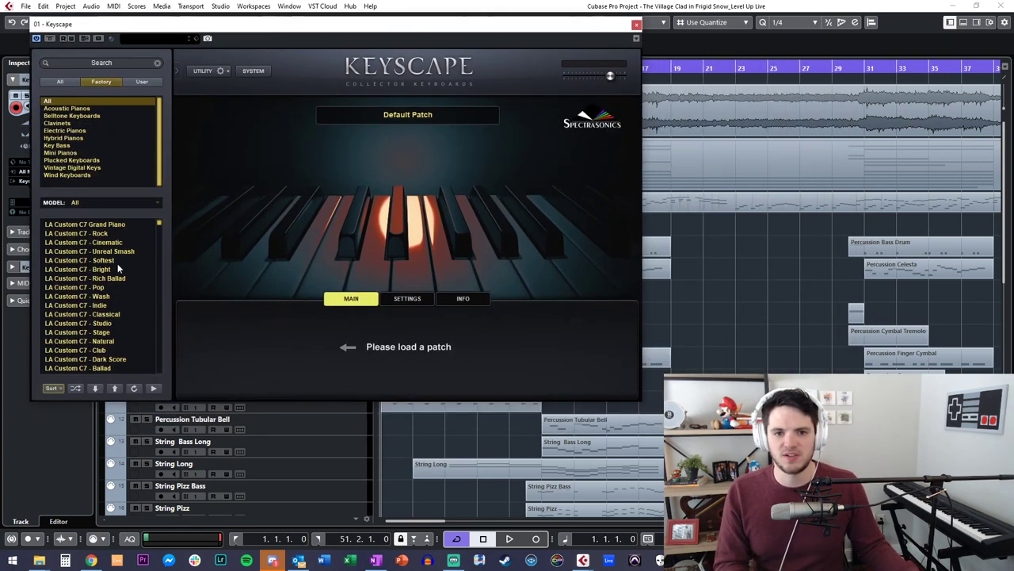
{"action": "left_click", "coordinate": [119, 226]}
{"action": "left_click", "coordinate": [130, 243]}
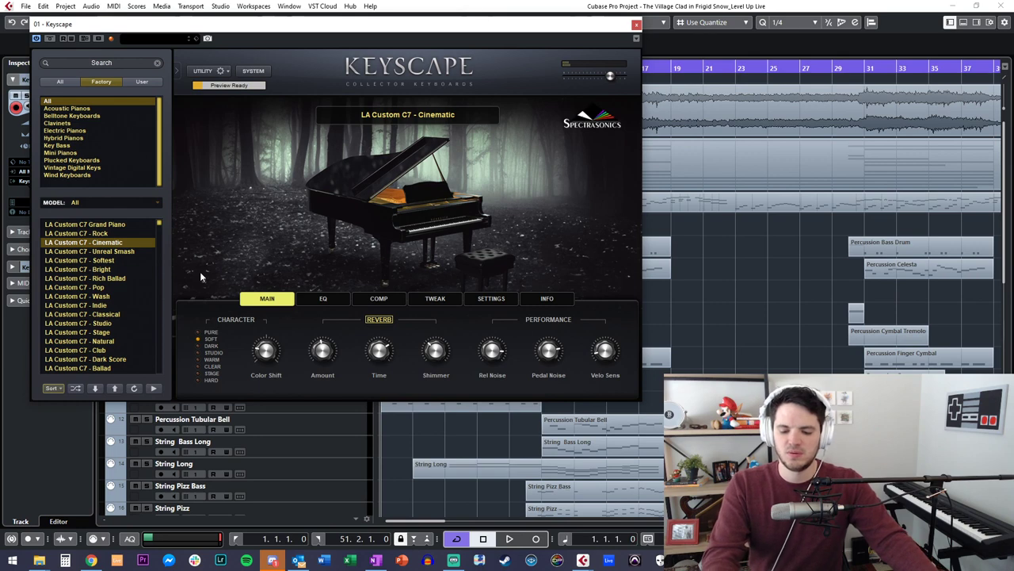
Step: Audition the project up to about bar 13, stopping playback there, and close the Keyscape plug-in window
{"action": "left_click_drag", "start_coordinate": [467, 26], "coordinate": [0, 106]}
{"action": "left_click", "coordinate": [765, 284]}
{"action": "key", "text": "KP_Add"}
{"action": "key", "text": "KP_Add"}
{"action": "key", "text": "KP_Add"}
{"action": "key", "text": "KP_Add"}
{"action": "key", "text": "KP_Add"}
{"action": "key", "text": "KP_Add"}
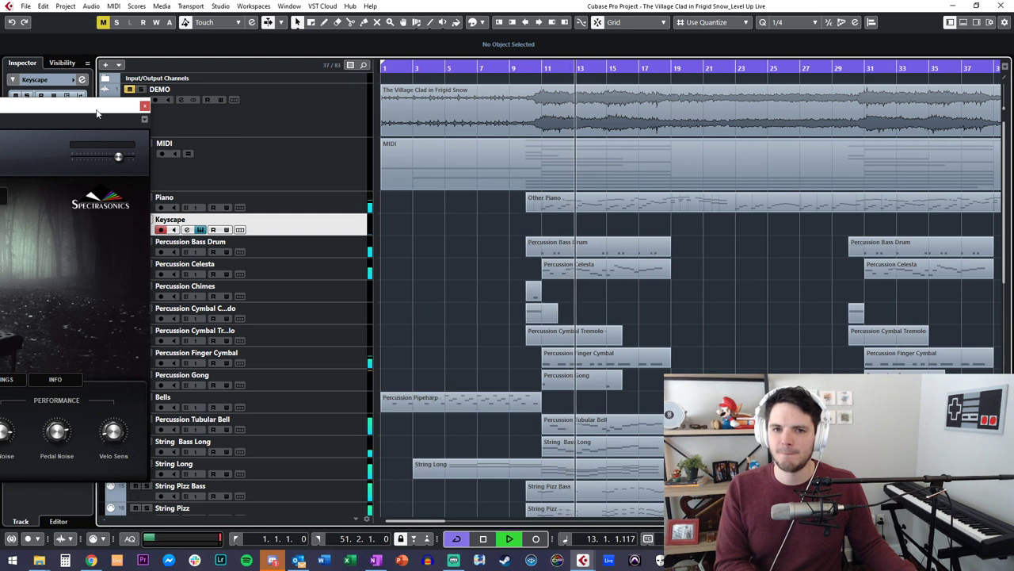
{"action": "key", "text": "space"}
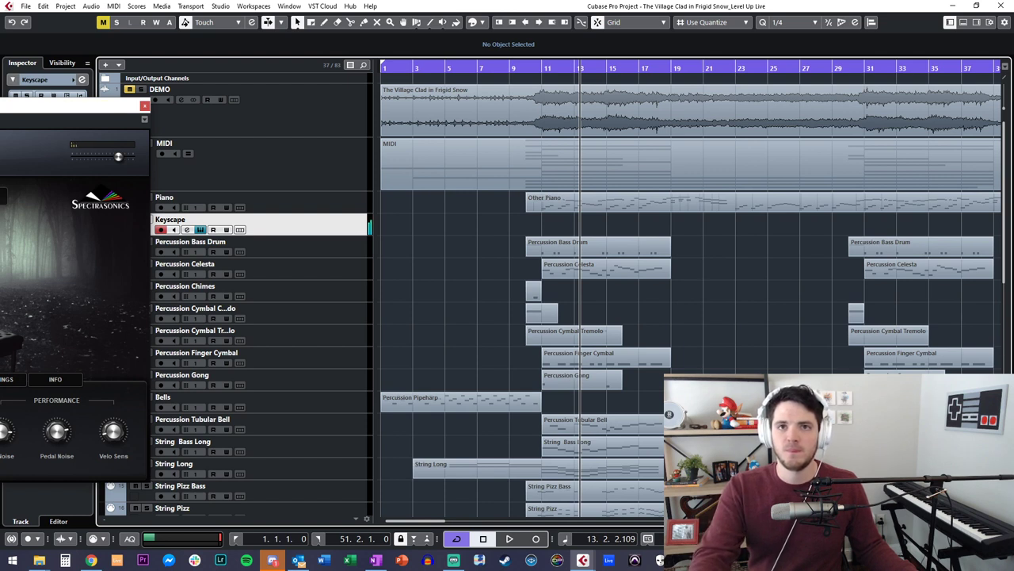
{"action": "left_click", "coordinate": [144, 106]}
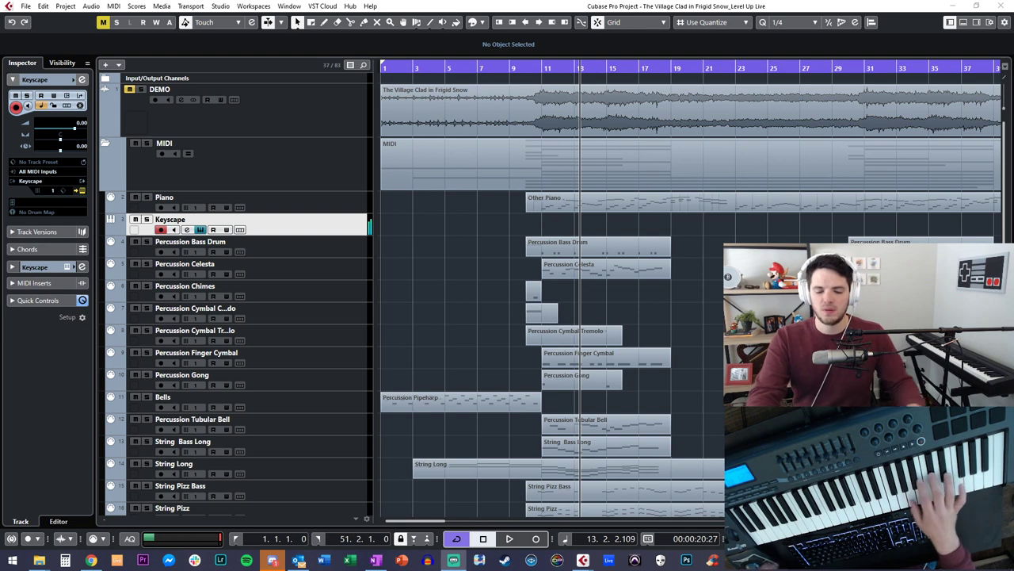
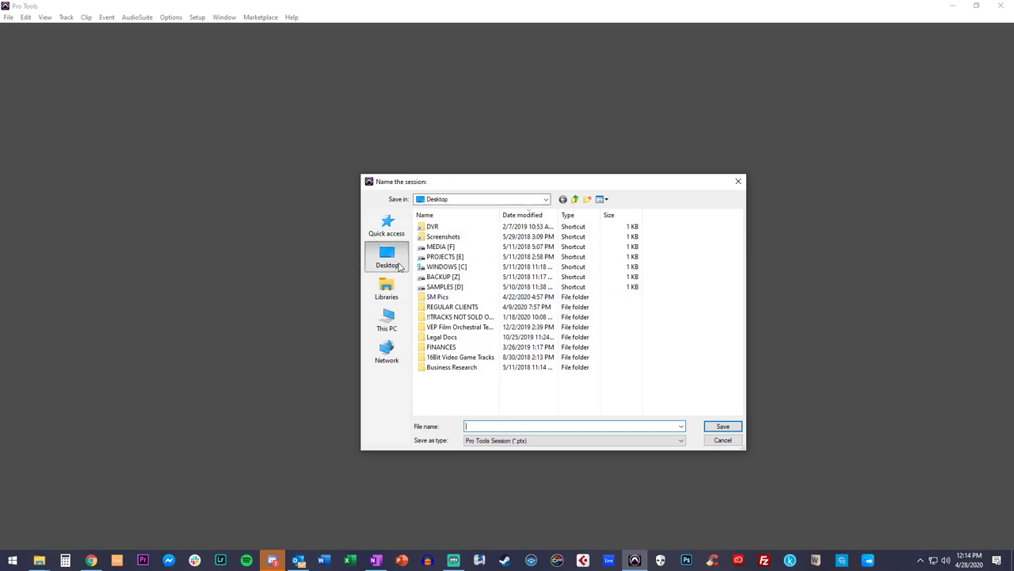
Step: In Pro Tools, create a session named pro tools conversion on the Desktop and start an audio import
{"action": "left_click_drag", "start_coordinate": [515, 181], "coordinate": [0, 177]}
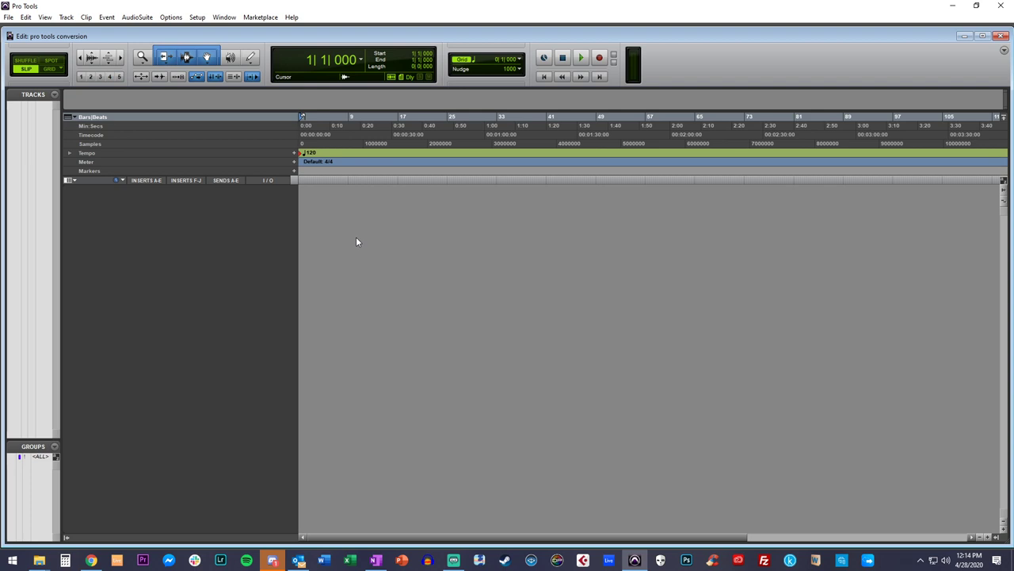
{"action": "left_click", "coordinate": [8, 17]}
{"action": "mouse_move", "coordinate": [31, 150]}
{"action": "left_click", "coordinate": [137, 167]}
{"action": "left_click_drag", "start_coordinate": [499, 151], "coordinate": [0, 144]}
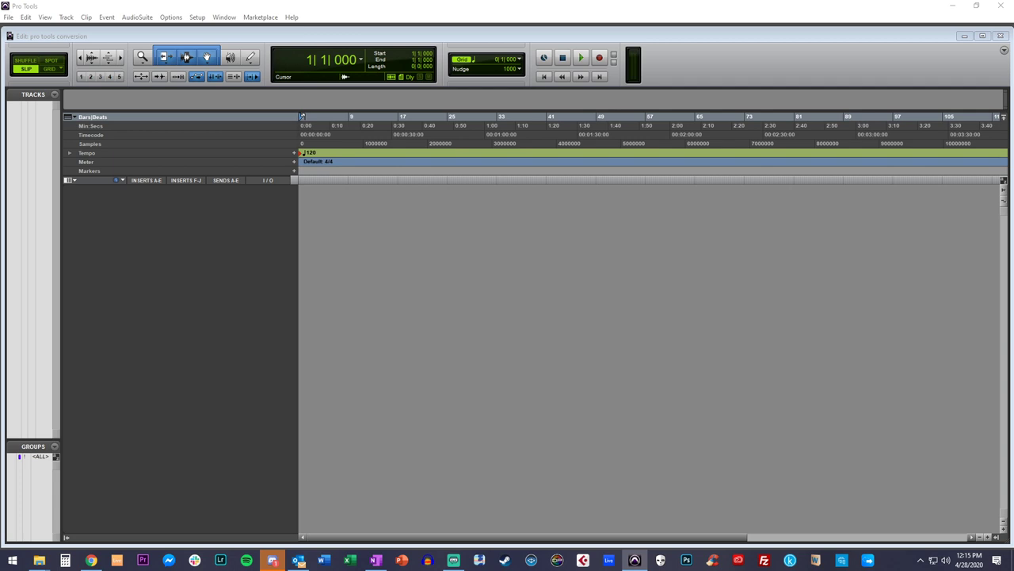
Step: Convert all the Wav Stems files, from Other Piano to Woodwind Flute, to 48000 Hz in the session's Audio Files folder
{"action": "left_click_drag", "start_coordinate": [0, 140], "coordinate": [299, 70]}
{"action": "left_click", "coordinate": [221, 130]}
{"action": "scroll", "coordinate": [222, 238], "scroll_direction": "down", "scroll_amount": 2}
{"action": "scroll", "coordinate": [190, 214], "scroll_direction": "up", "scroll_amount": 1}
{"action": "left_click", "coordinate": [198, 260], "text": "shift"}
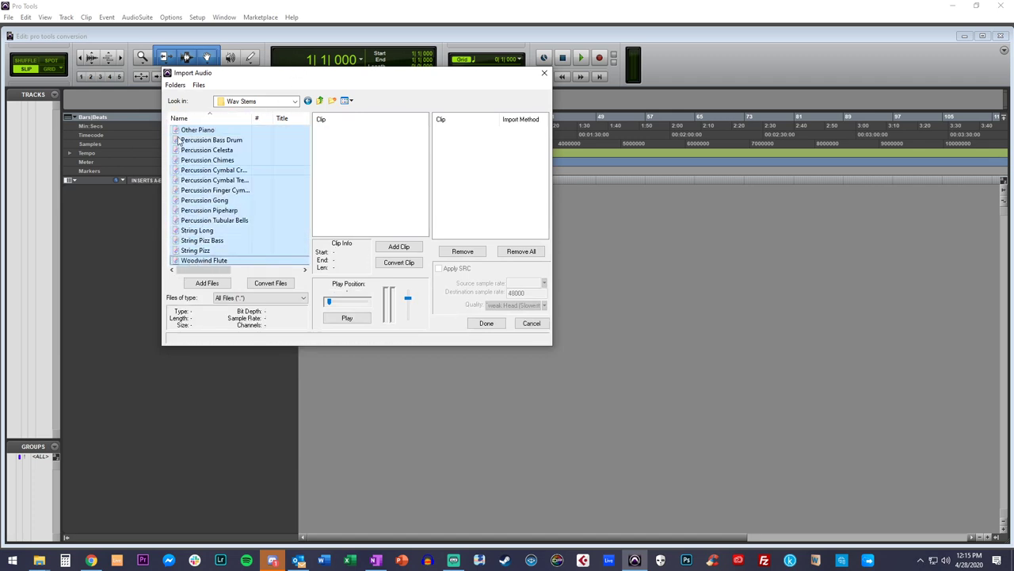
{"action": "left_click", "coordinate": [271, 283]}
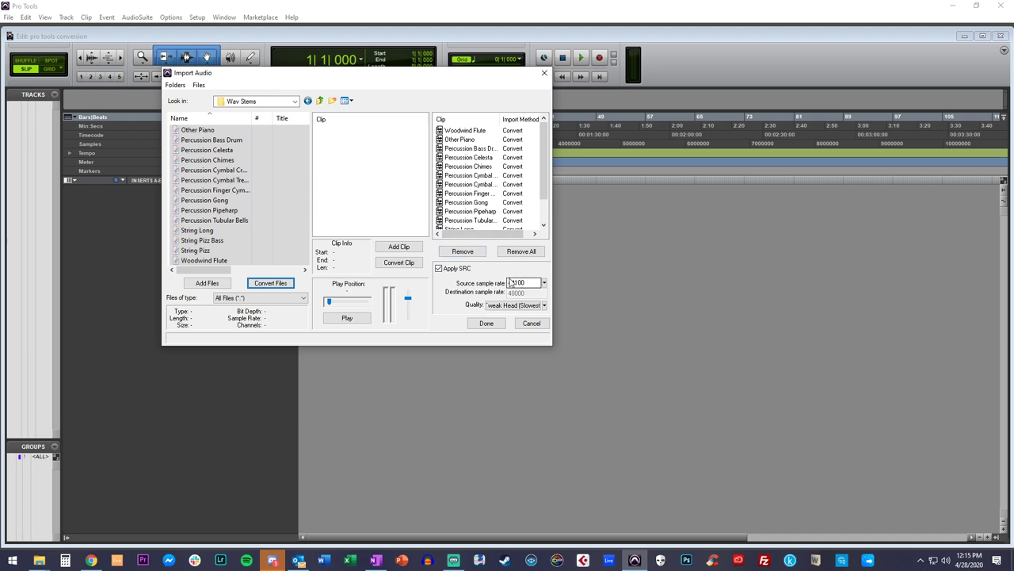
{"action": "left_click", "coordinate": [486, 322]}
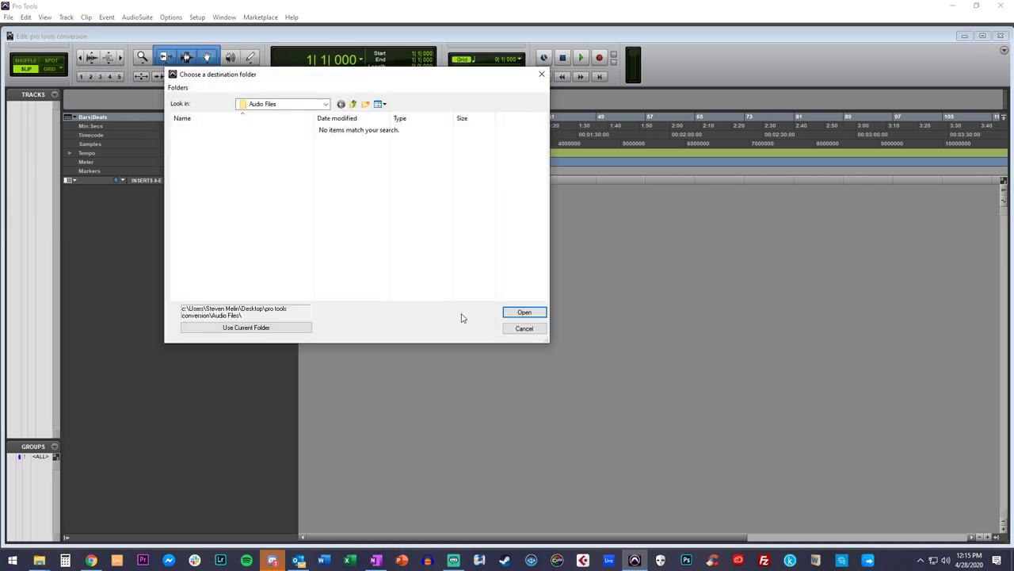
{"action": "left_click", "coordinate": [262, 327]}
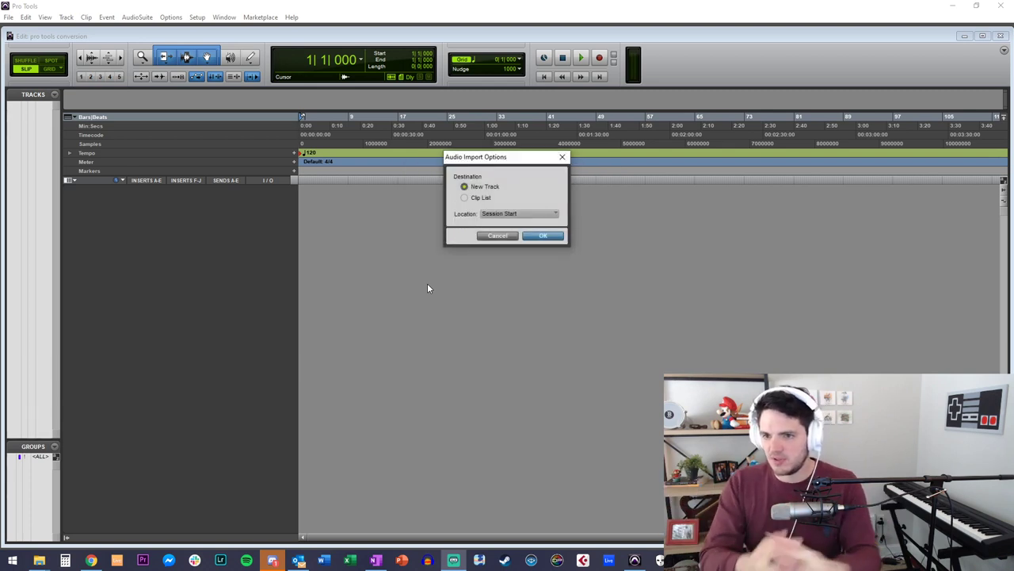
Step: Import the converted stems with Clip List as the destination instead of new tracks
{"action": "left_click", "coordinate": [466, 197]}
{"action": "left_click_drag", "start_coordinate": [519, 153], "coordinate": [463, 163]}
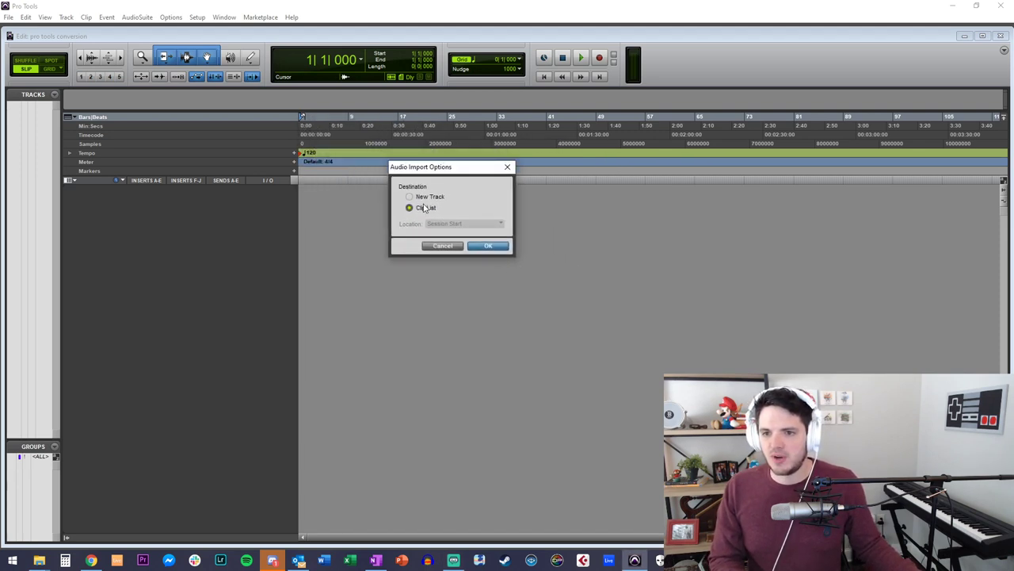
{"action": "left_click", "coordinate": [490, 246]}
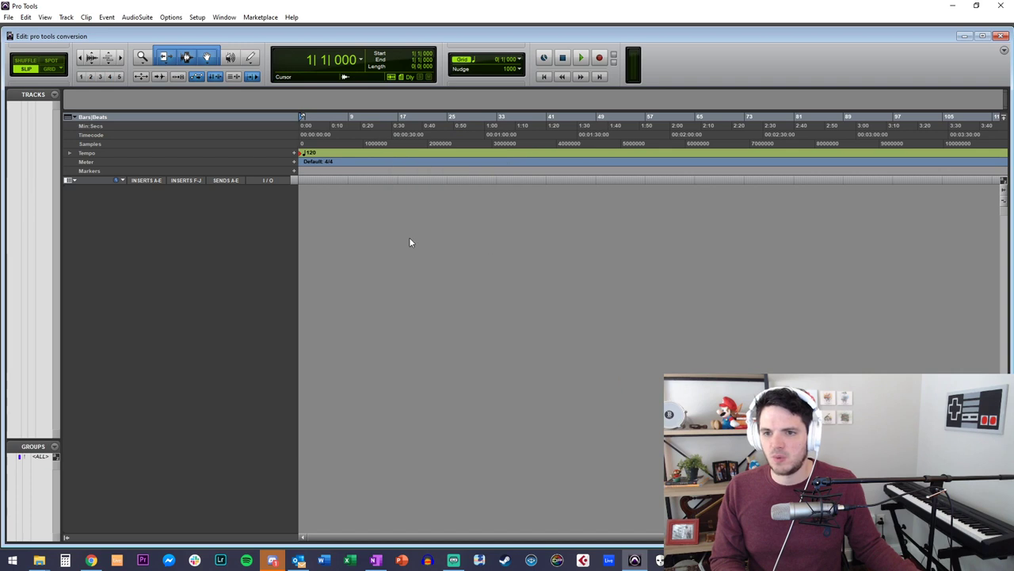
Step: Show the Clip List in the Edit window and widen it enough to read the full clip names
{"action": "left_click", "coordinate": [1004, 50]}
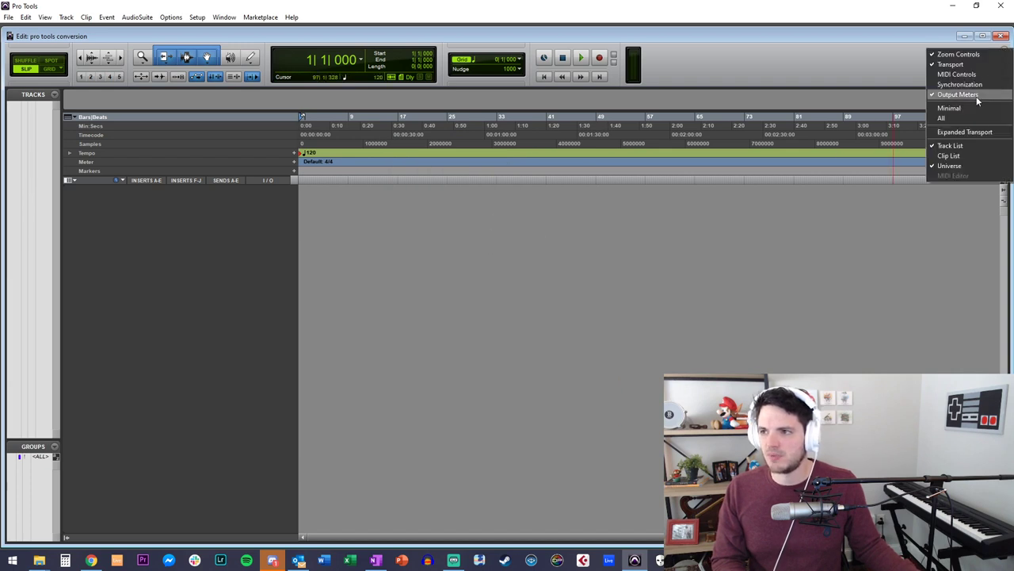
{"action": "left_click", "coordinate": [959, 147]}
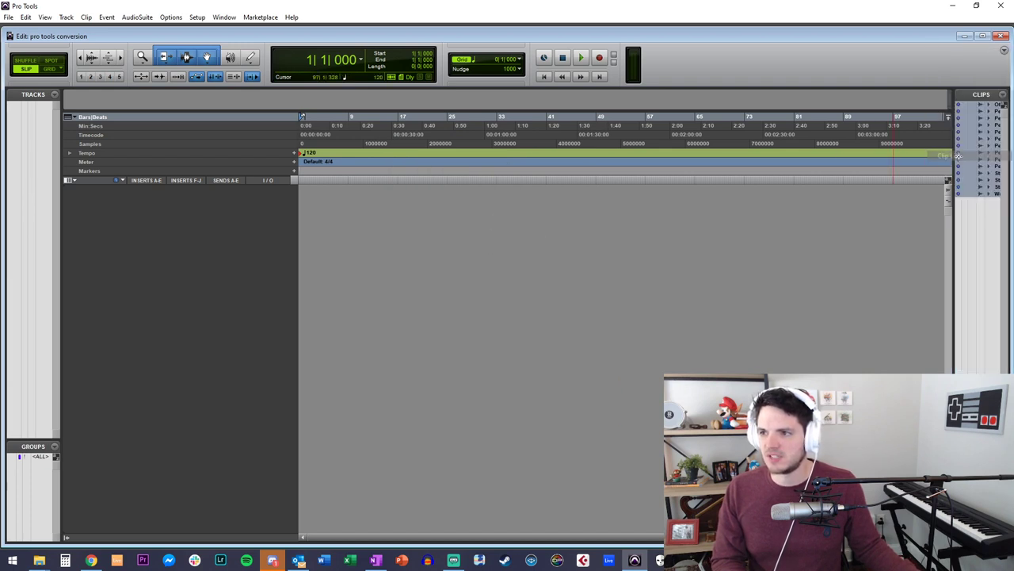
{"action": "left_click", "coordinate": [955, 318]}
{"action": "left_click_drag", "start_coordinate": [954, 323], "coordinate": [714, 312]}
Step: Select every clip from Other Piano to Woodwind Flute and open the options for exporting clips as files
{"action": "left_click", "coordinate": [764, 195]}
{"action": "left_click", "coordinate": [773, 104], "text": "shift"}
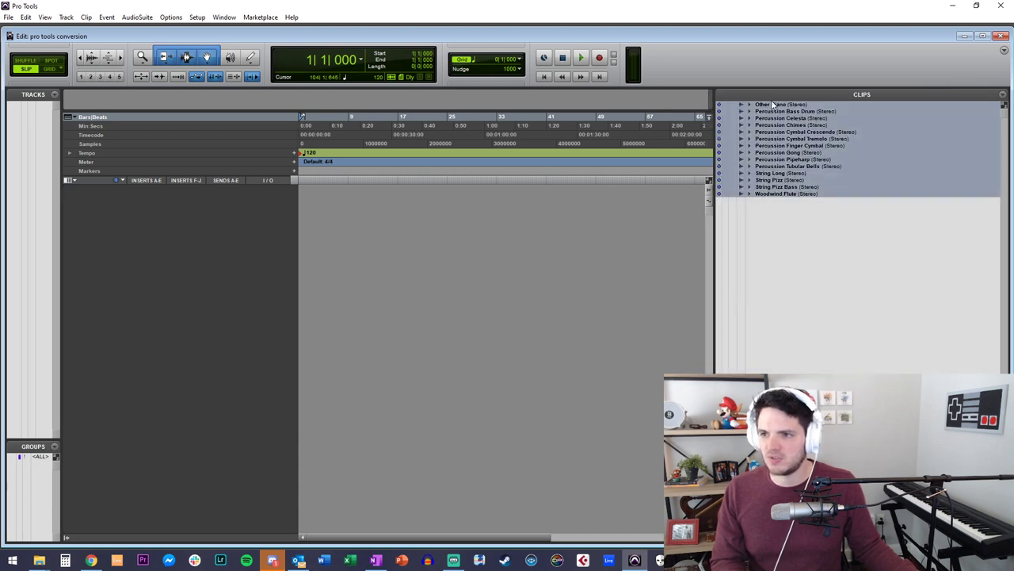
{"action": "right_click", "coordinate": [776, 116]}
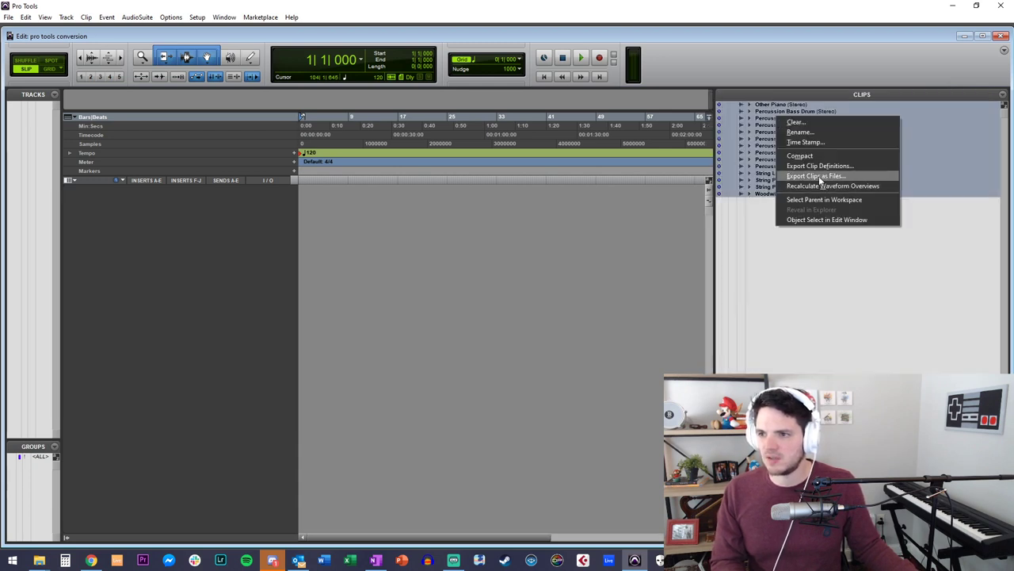
{"action": "left_click", "coordinate": [820, 176]}
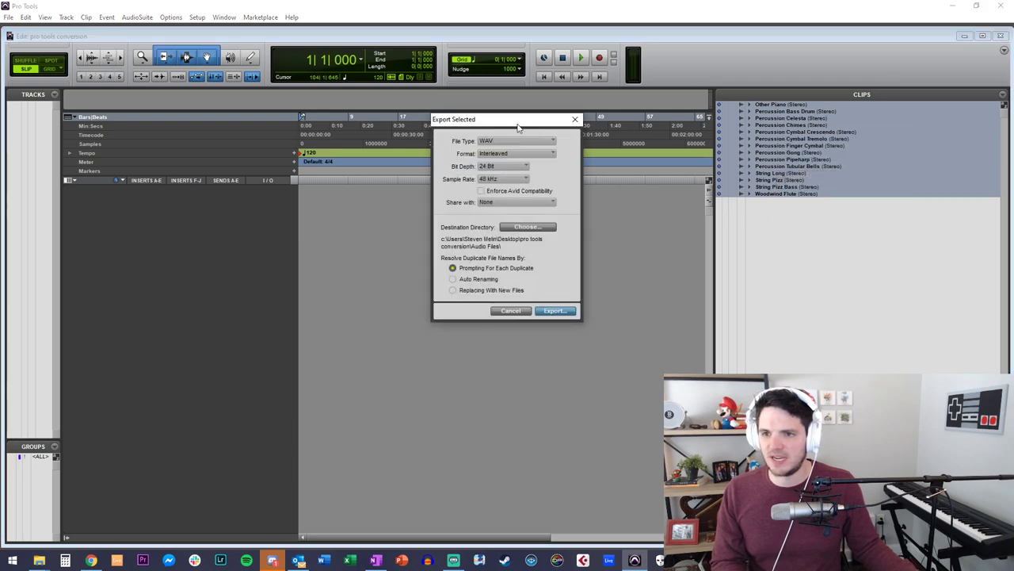
{"action": "left_click_drag", "start_coordinate": [519, 125], "coordinate": [0, 127]}
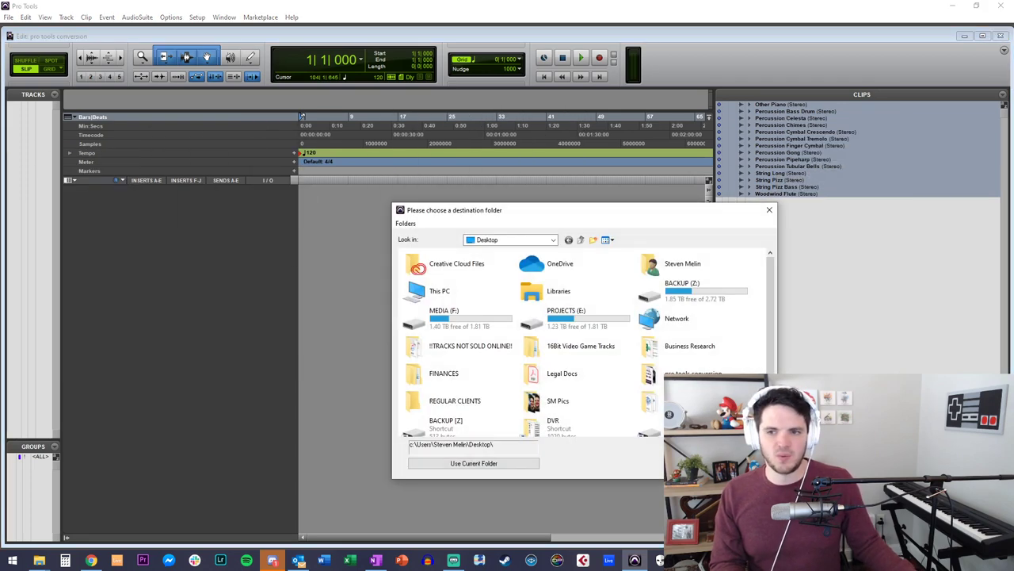
Step: Export the clips as 24 Bit, 48 kHz interleaved WAV files to the 48k folder inside Wav Stems
{"action": "left_click_drag", "start_coordinate": [517, 209], "coordinate": [517, 219]}
{"action": "left_click_drag", "start_coordinate": [505, 223], "coordinate": [0, 252]}
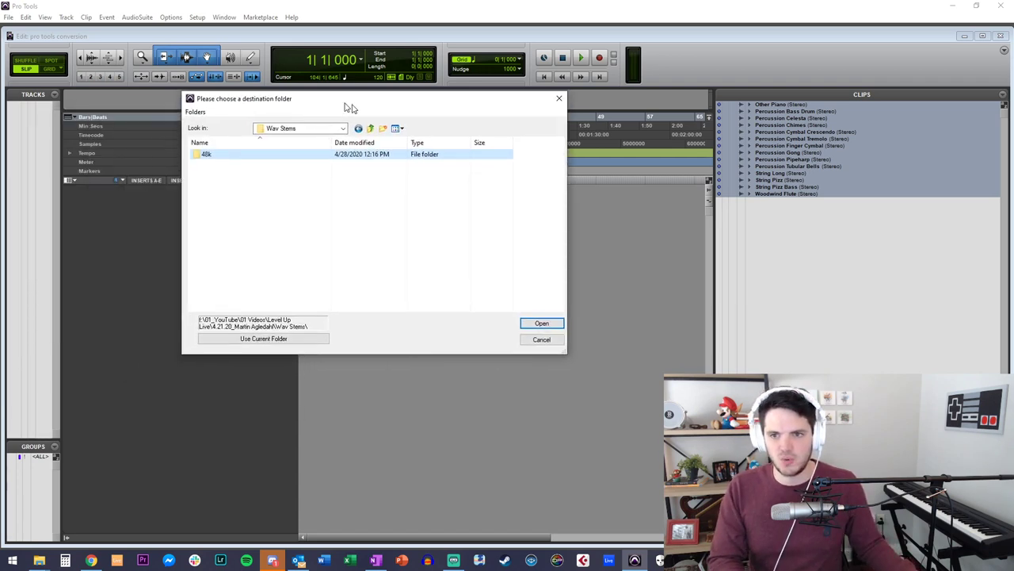
{"action": "left_click", "coordinate": [291, 173]}
{"action": "double_click", "coordinate": [291, 173]}
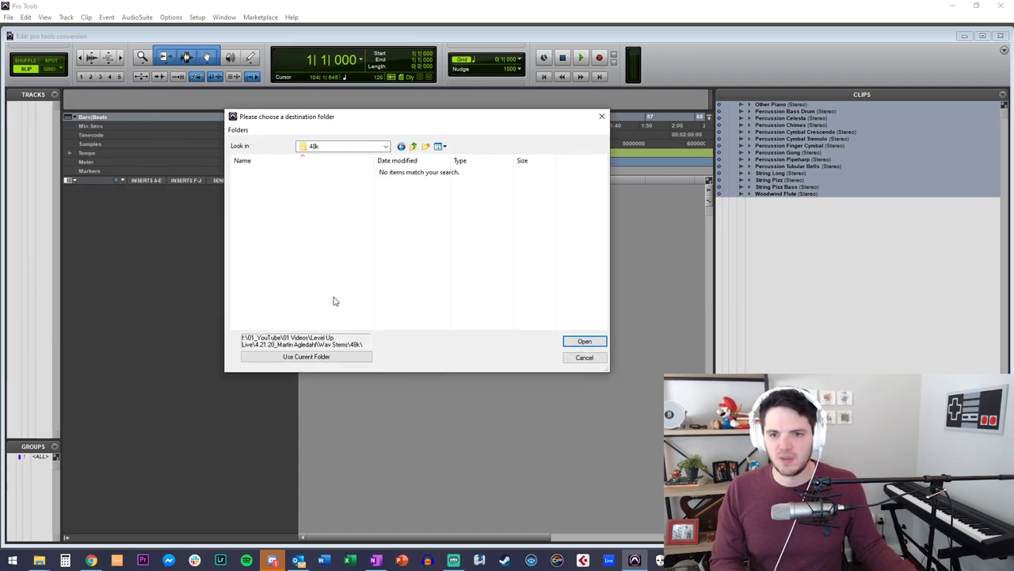
{"action": "left_click", "coordinate": [313, 356]}
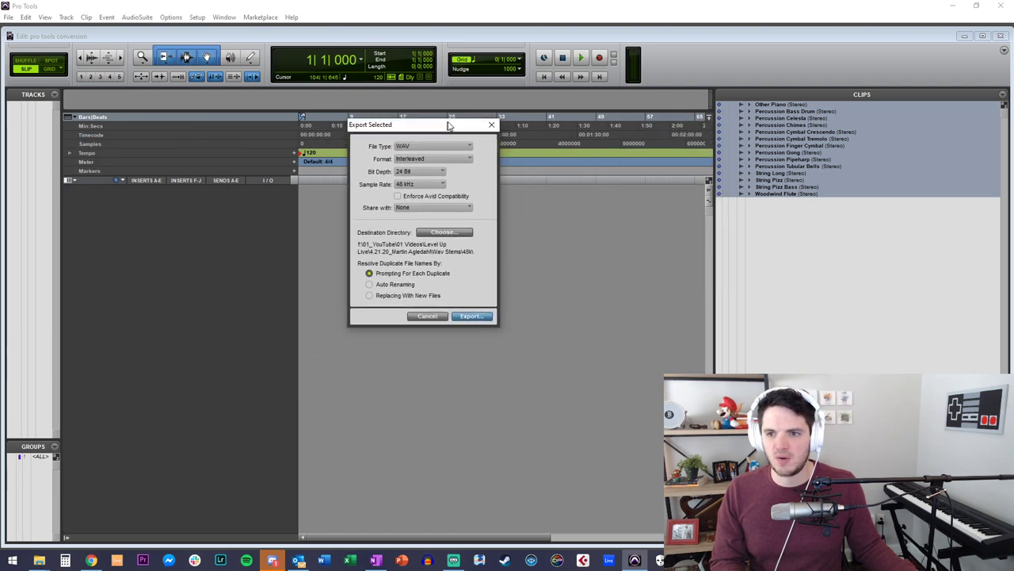
{"action": "left_click", "coordinate": [473, 317]}
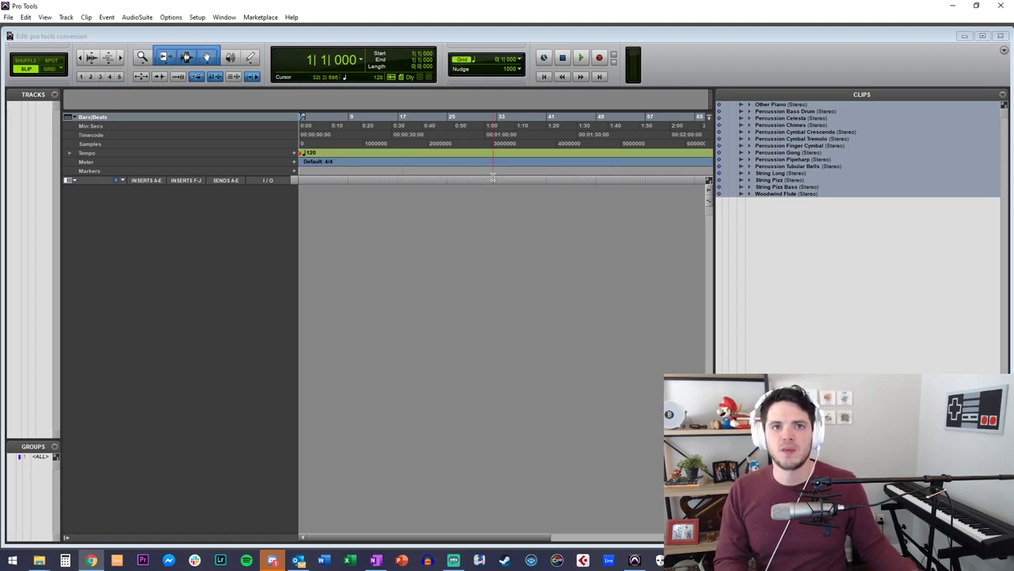
{"action": "left_click", "coordinate": [889, 266]}
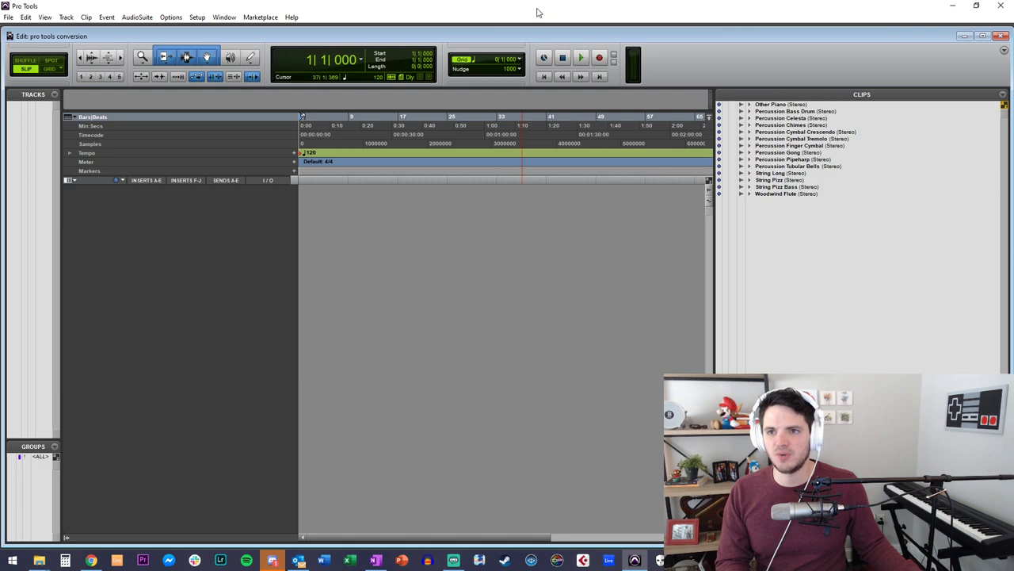
{"action": "mouse_move", "coordinate": [913, 3]}
{"action": "left_mouse_down"}
{"action": "mouse_move", "coordinate": [880, 12]}
{"action": "mouse_move", "coordinate": [917, 4]}
{"action": "left_mouse_up"}
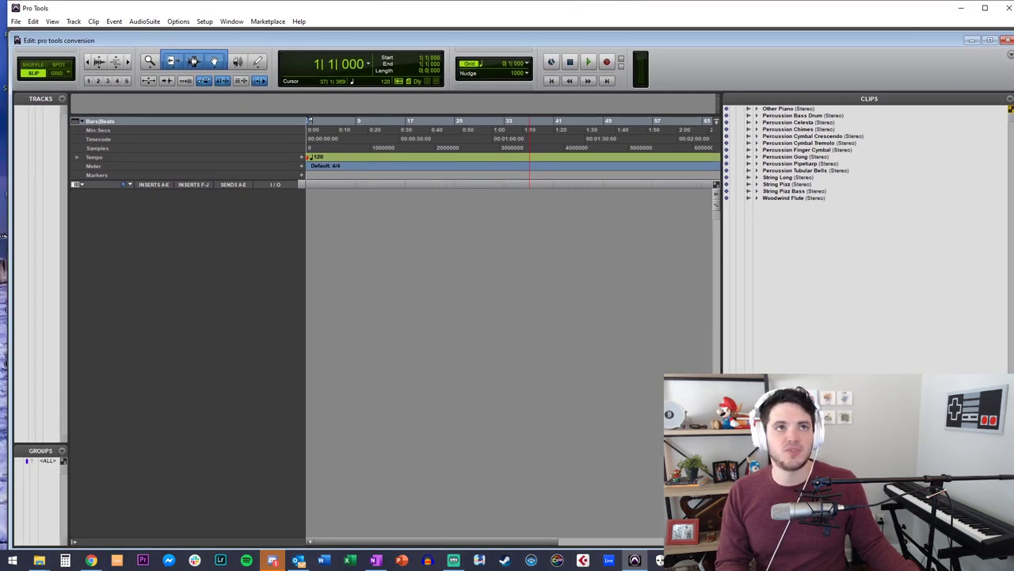
{"action": "key", "text": "alt+Tab"}
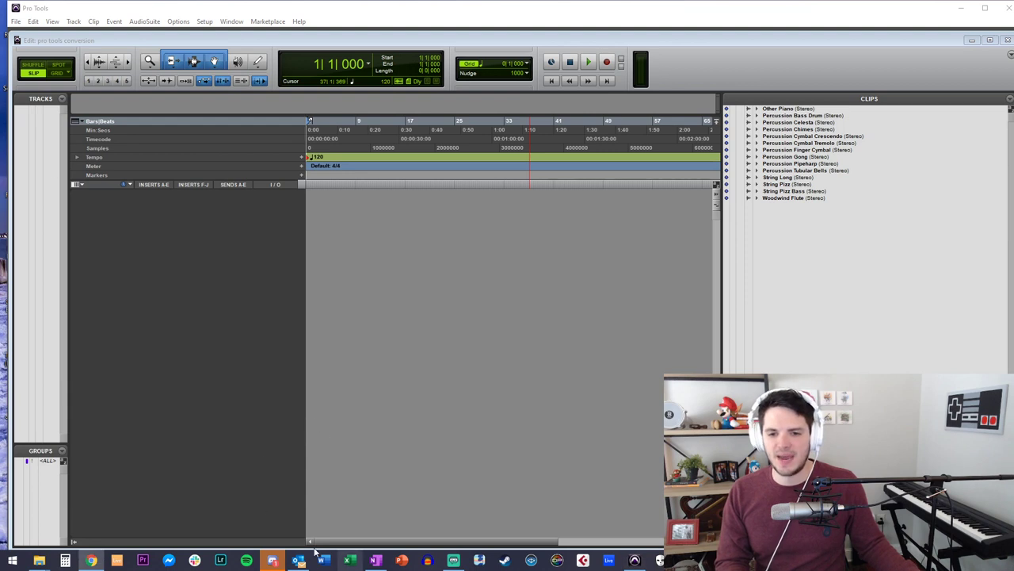
{"action": "right_click", "coordinate": [272, 560]}
{"action": "left_click", "coordinate": [250, 456]}
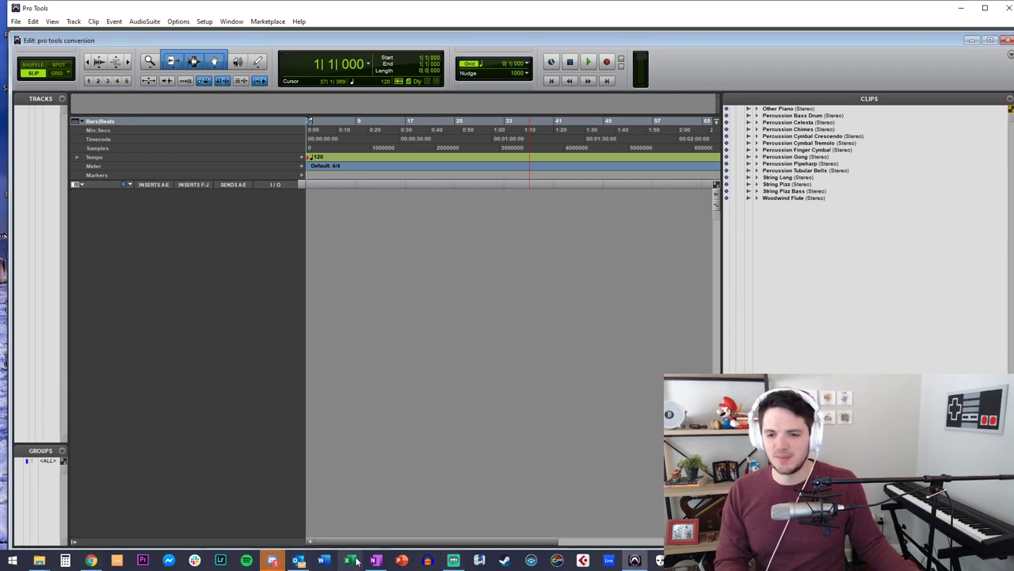
{"action": "left_click", "coordinate": [453, 560]}
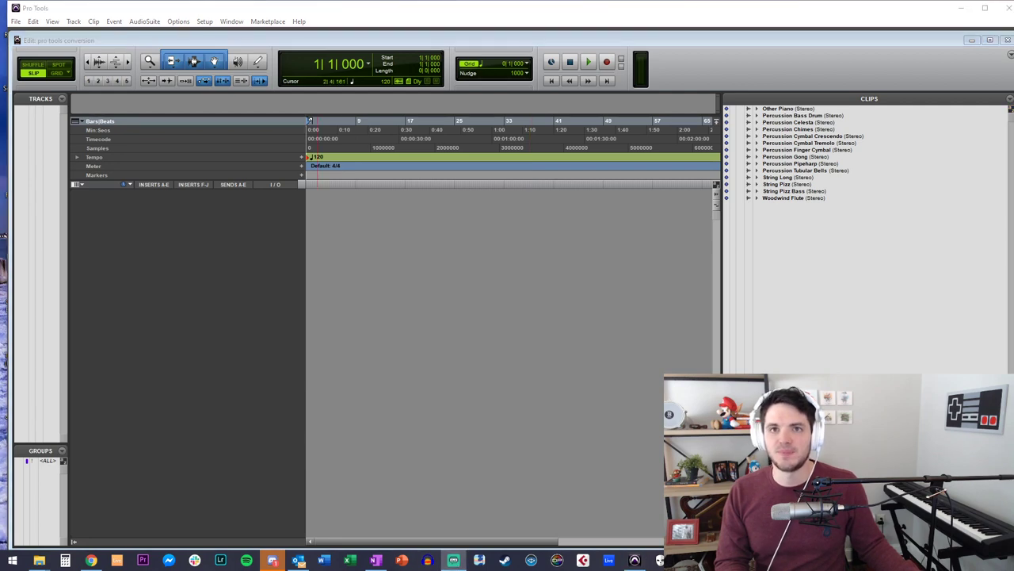
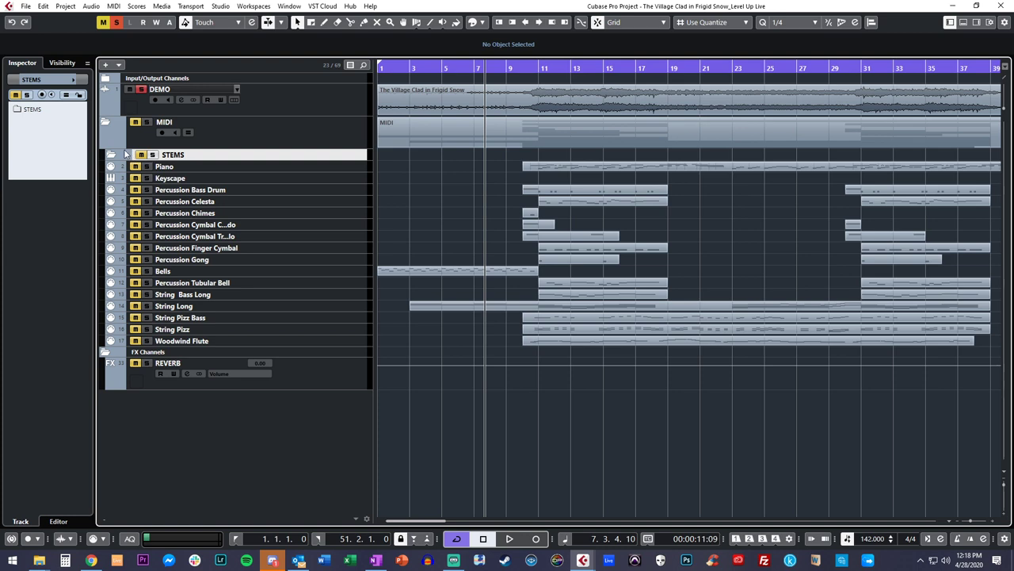
Step: Move the STEMS folder track below Woodwind Flute, outside the MIDI folder, and open the Wav Stems 48k folder in File Explorer
{"action": "left_click", "coordinate": [176, 153]}
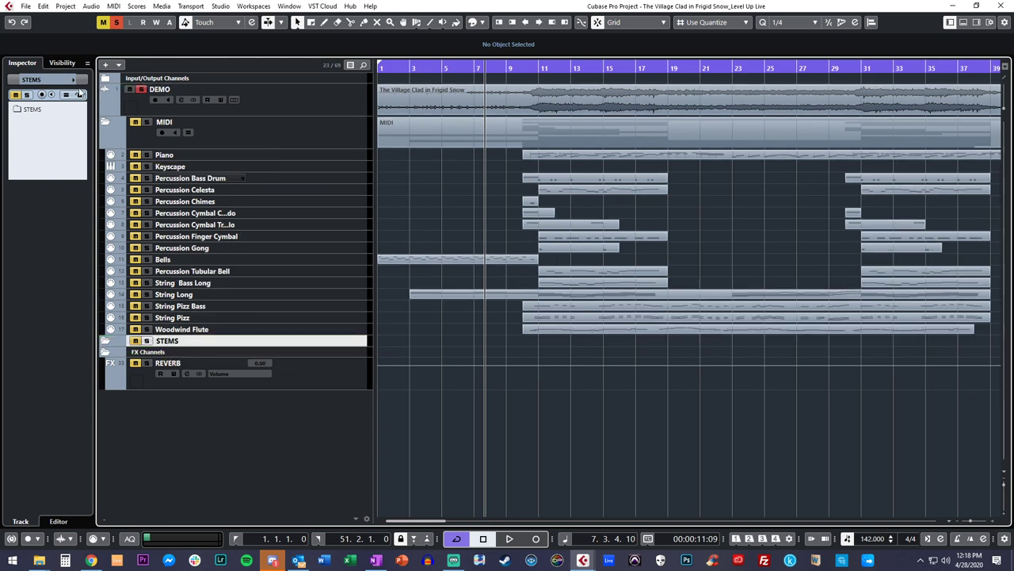
{"action": "key", "text": "alt+Tab"}
{"action": "key", "text": "alt+Tab"}
{"action": "key", "text": "alt+Tab"}
{"action": "key", "text": "alt+Tab"}
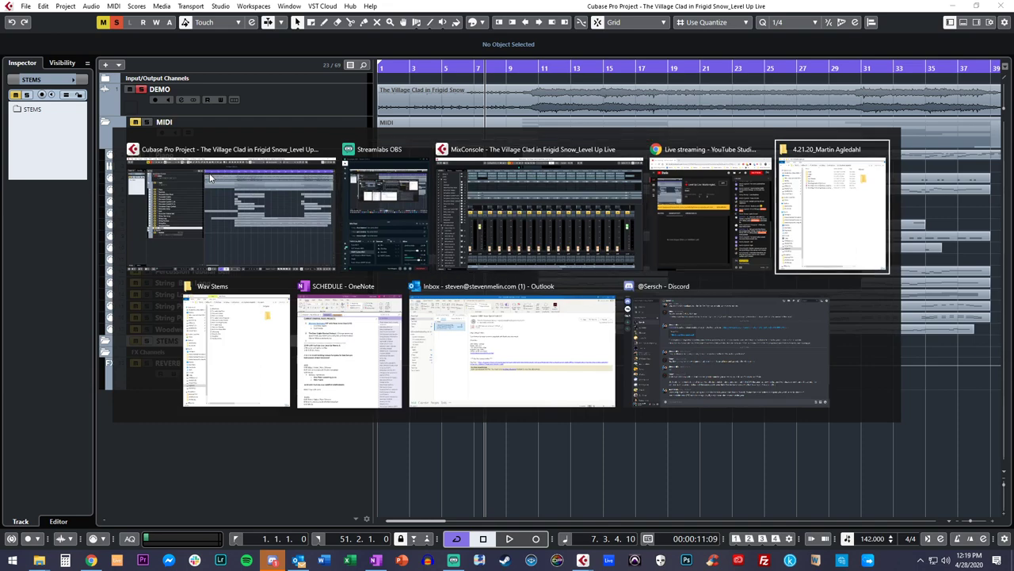
{"action": "double_click", "coordinate": [217, 152]}
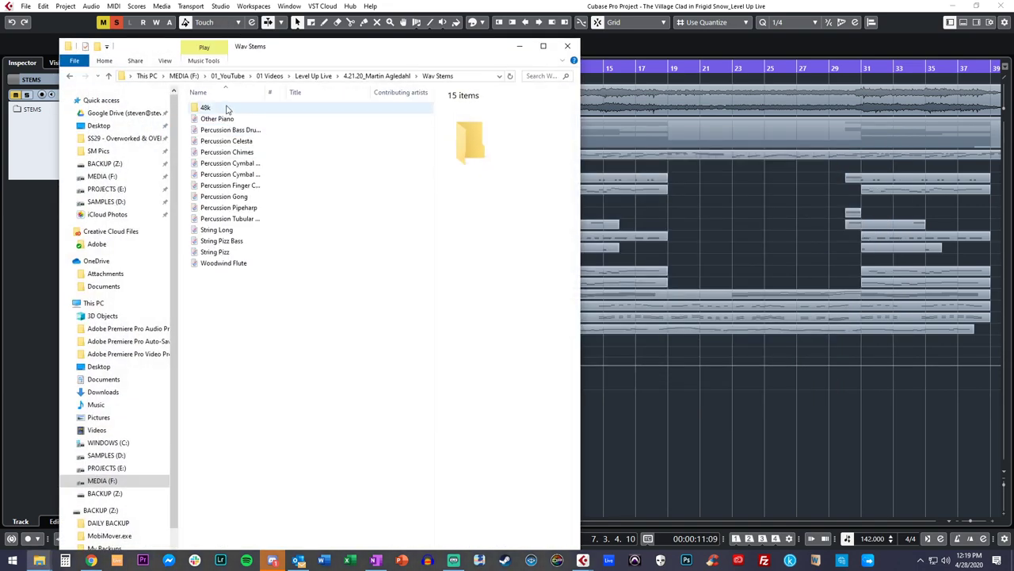
{"action": "double_click", "coordinate": [228, 109]}
Step: Import every WAV file from the 48k folder into the Cubase project below the STEMS folder, each on a different track
{"action": "left_click_drag", "start_coordinate": [255, 297], "coordinate": [194, 99]}
{"action": "left_click_drag", "start_coordinate": [281, 50], "coordinate": [881, 45]}
{"action": "left_click_drag", "start_coordinate": [804, 106], "coordinate": [393, 366]}
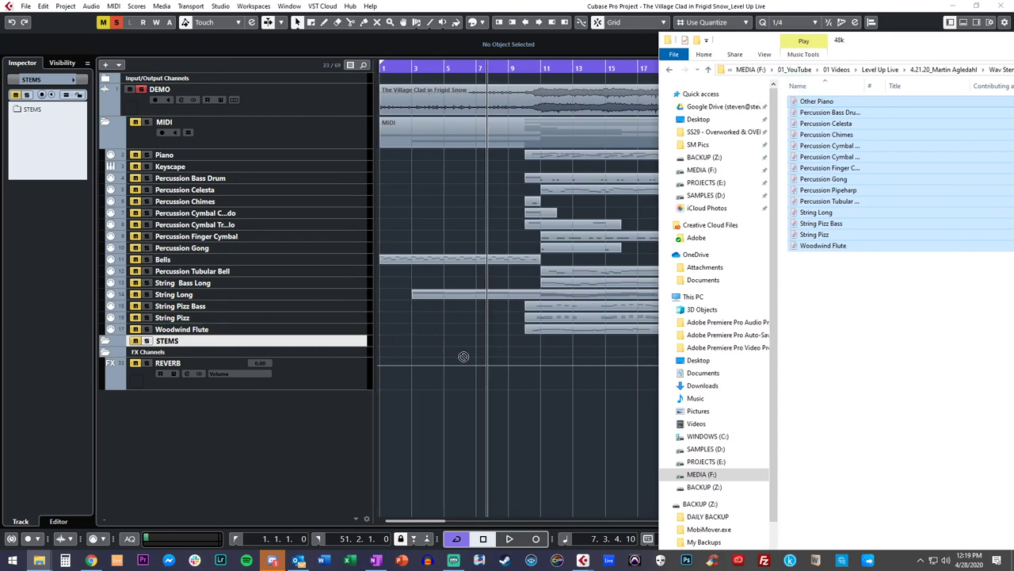
{"action": "left_click_drag", "start_coordinate": [383, 345], "coordinate": [292, 351]}
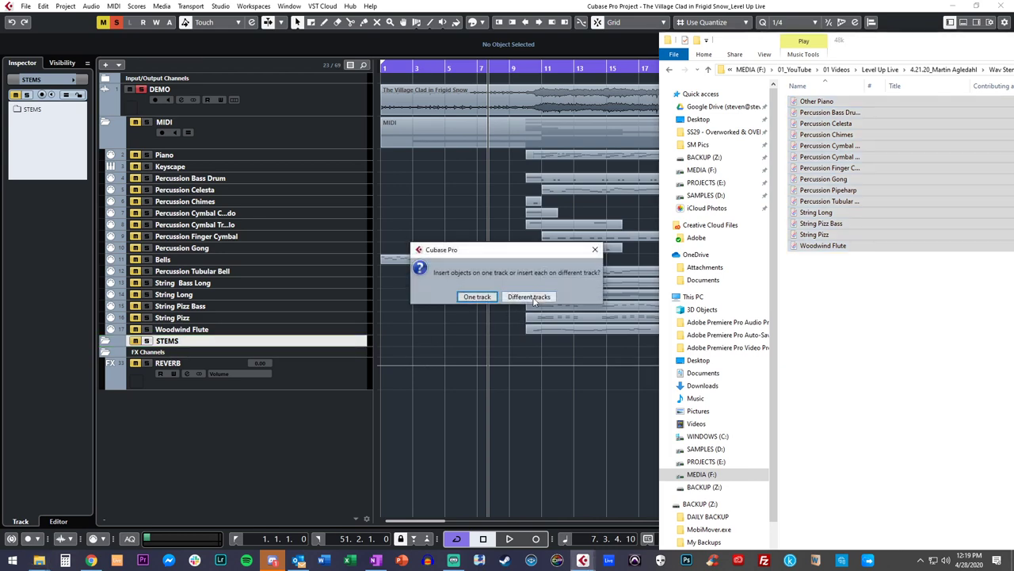
{"action": "left_click", "coordinate": [516, 296]}
Step: Move the imported audio tracks from Other Piano to Woodwind Flute into the STEMS folder track
{"action": "scroll", "coordinate": [232, 345], "scroll_direction": "down", "scroll_amount": 3}
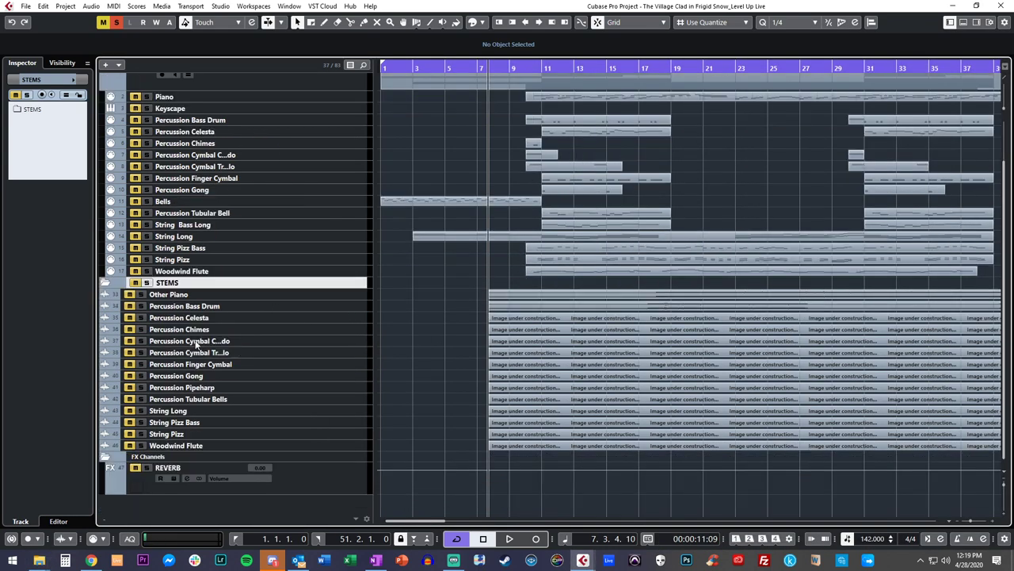
{"action": "left_click", "coordinate": [234, 446]}
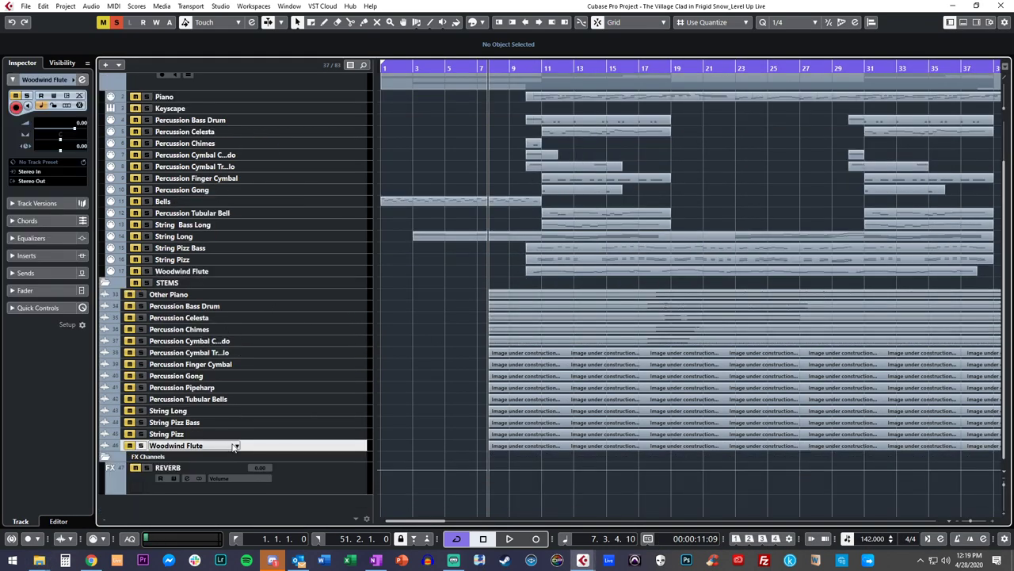
{"action": "left_click", "coordinate": [226, 294], "text": "shift"}
{"action": "left_click_drag", "start_coordinate": [177, 291], "coordinate": [184, 283]}
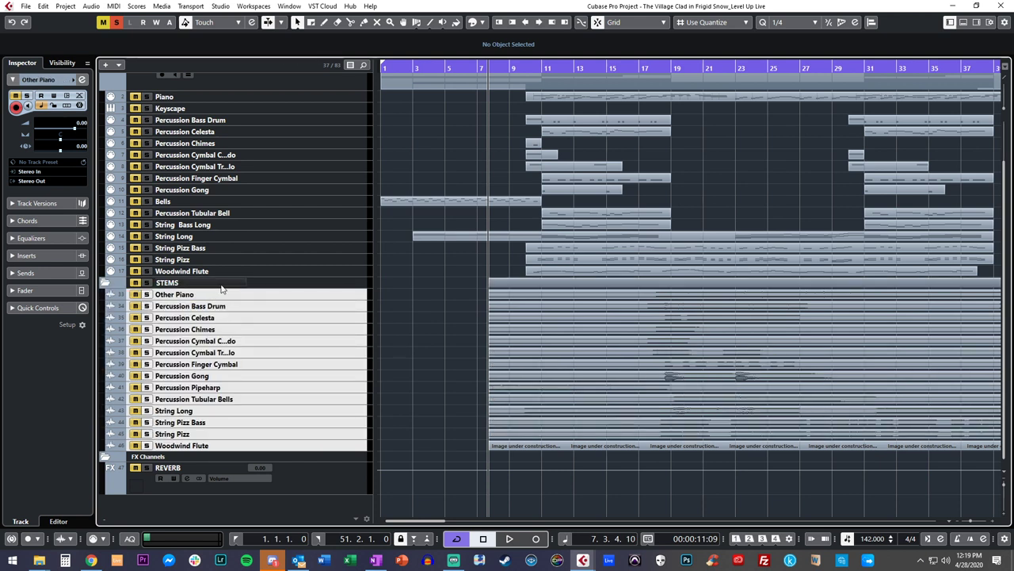
Step: Move all the stem clips to the project start at bar 1 and set the project tempo to 130
{"action": "left_click", "coordinate": [230, 283]}
{"action": "key", "text": "g"}
{"action": "key", "text": "g"}
{"action": "key", "text": "g"}
{"action": "key", "text": "g"}
{"action": "key", "text": "g"}
{"action": "key", "text": "g"}
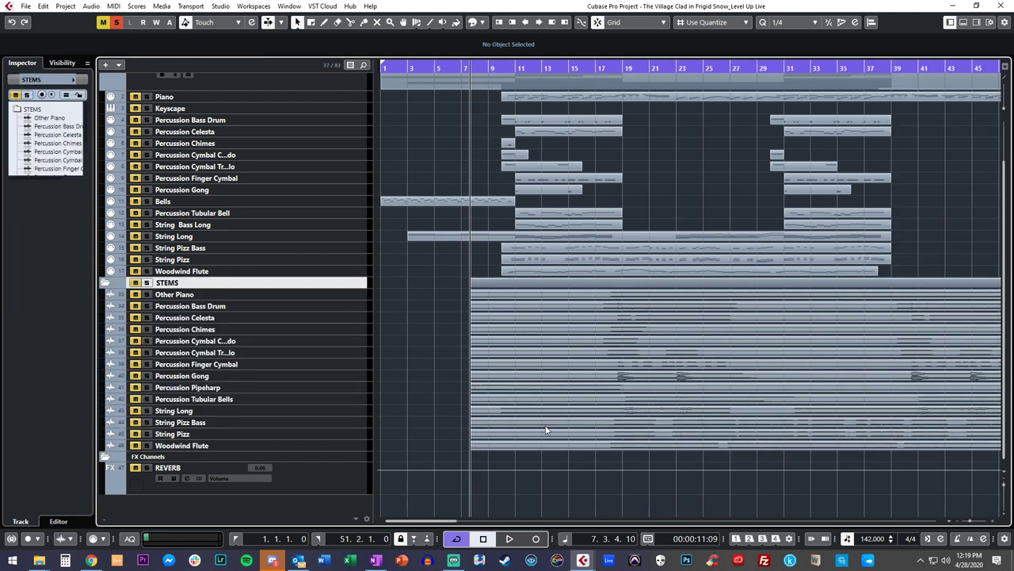
{"action": "left_click_drag", "start_coordinate": [744, 454], "coordinate": [385, 284]}
{"action": "key", "text": "KP_Decimal"}
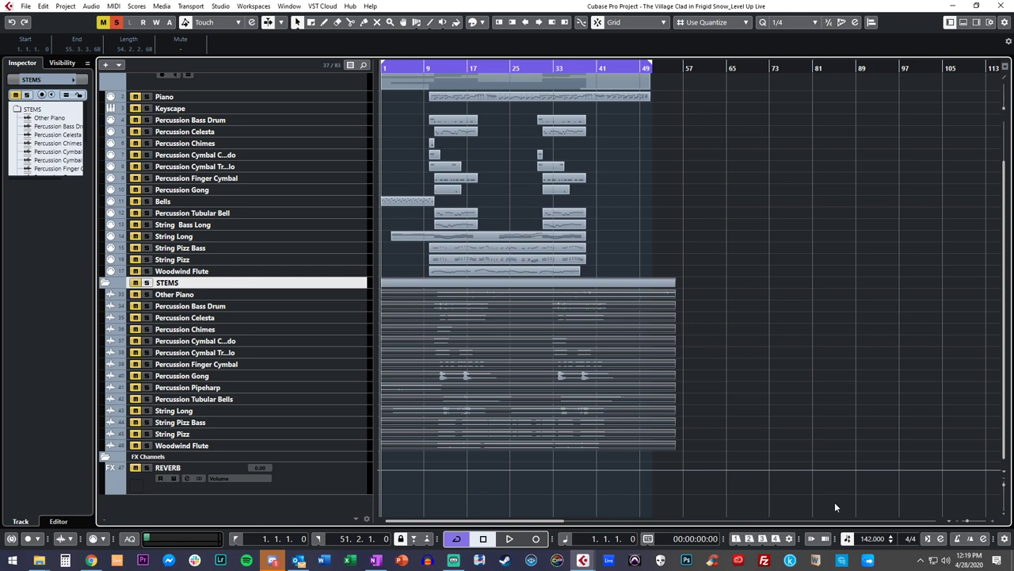
{"action": "left_click", "coordinate": [848, 538]}
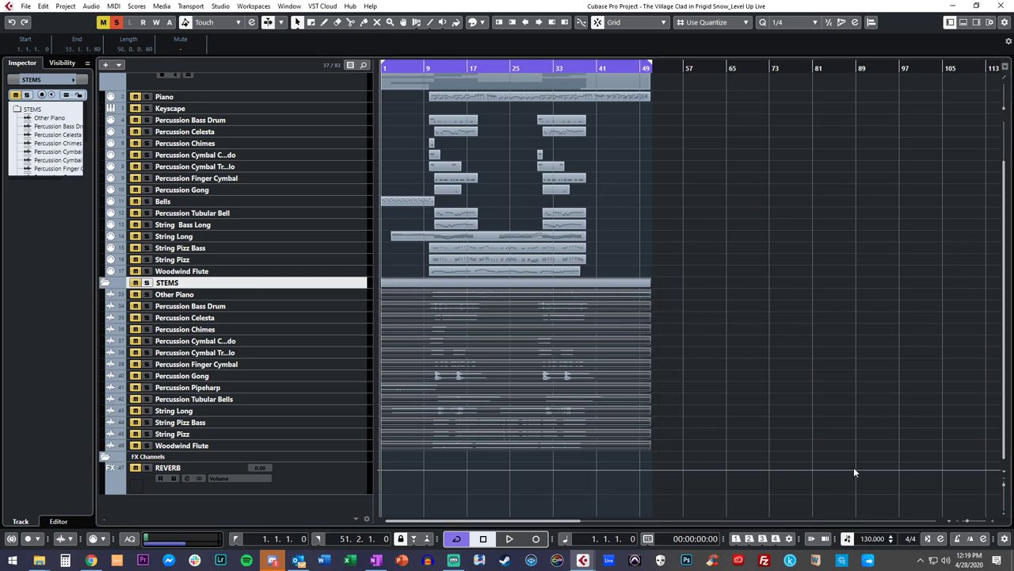
{"action": "left_click", "coordinate": [806, 365]}
Step: Check how the stem waveforms line up with the MIDI parts and the DEMO audio along the timeline
{"action": "key", "text": "h"}
{"action": "key", "text": "h"}
{"action": "key", "text": "h"}
{"action": "key", "text": "h"}
{"action": "key", "text": "h"}
{"action": "key", "text": "h"}
{"action": "key", "text": "shift+h"}
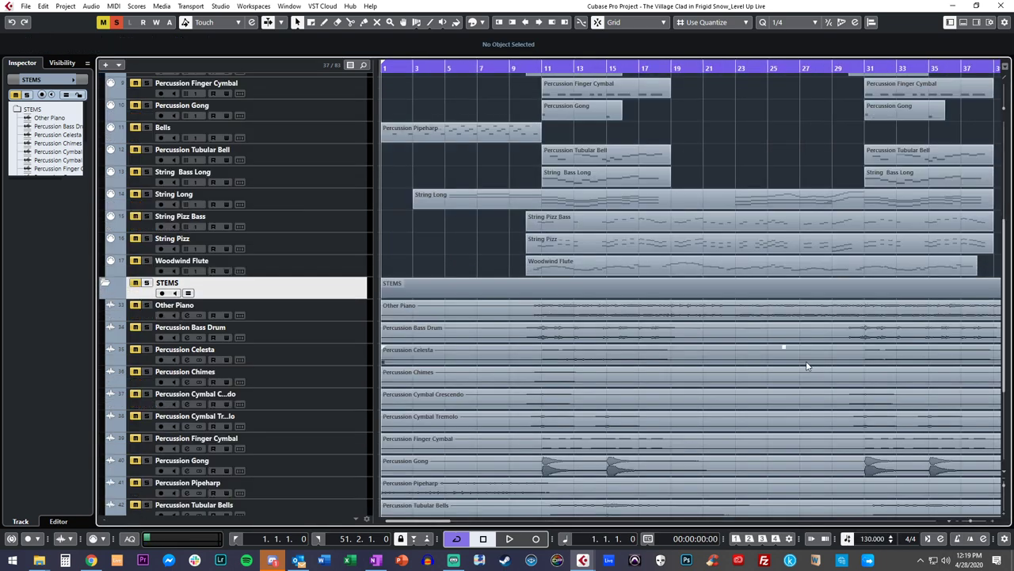
{"action": "scroll", "coordinate": [555, 277], "scroll_direction": "down", "scroll_amount": 3}
{"action": "scroll", "coordinate": [485, 186], "scroll_direction": "up", "scroll_amount": 10}
{"action": "scroll", "coordinate": [485, 186], "scroll_direction": "down", "scroll_amount": 5}
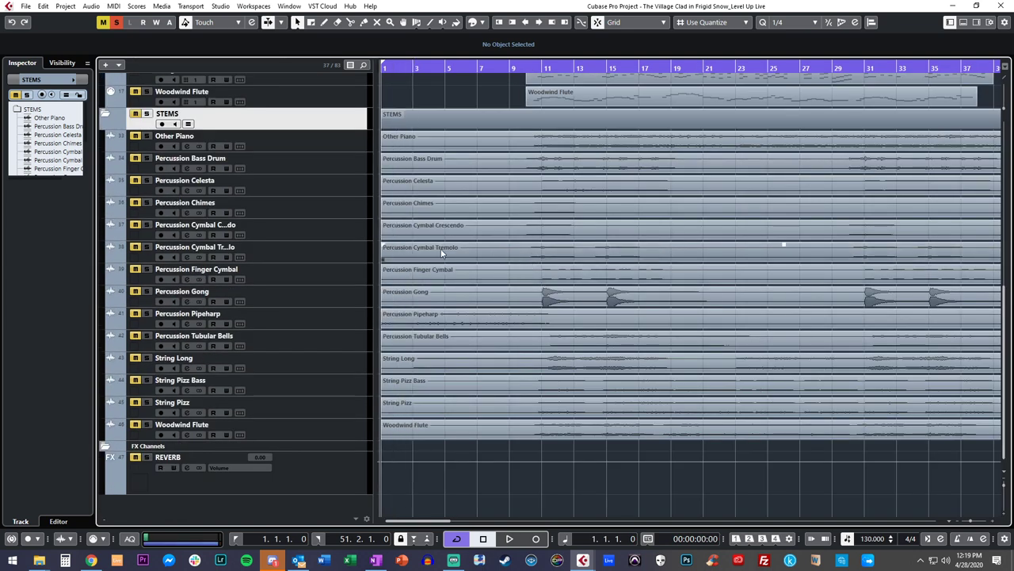
{"action": "scroll", "coordinate": [152, 121], "scroll_direction": "up", "scroll_amount": 5}
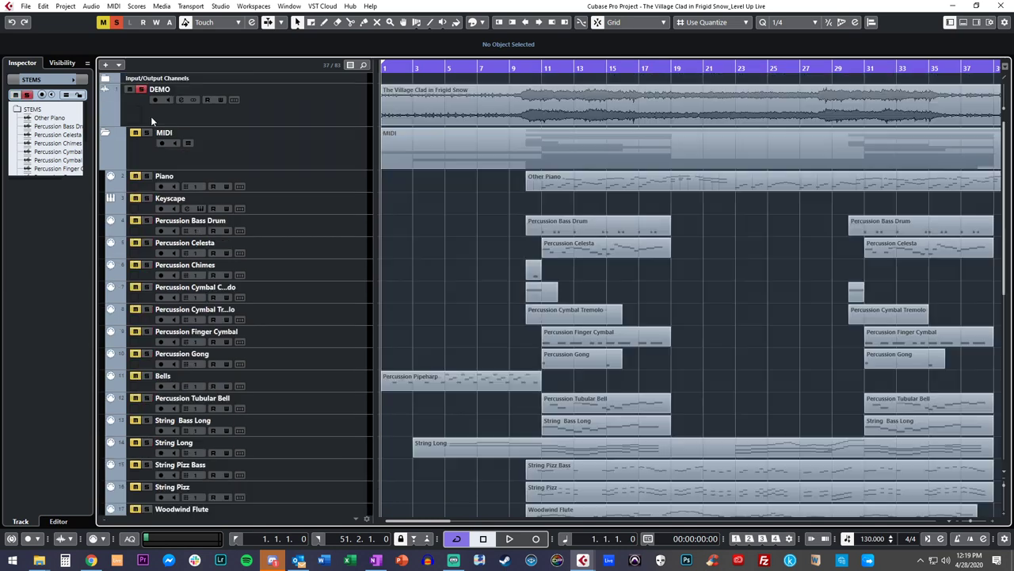
Step: Solo the STEMS folder instead of the DEMO track and play the stems from the project start
{"action": "left_click", "coordinate": [290, 103]}
{"action": "left_click", "coordinate": [138, 91]}
{"action": "key", "text": "space"}
{"action": "scroll", "coordinate": [412, 220], "scroll_direction": "down", "scroll_amount": 5}
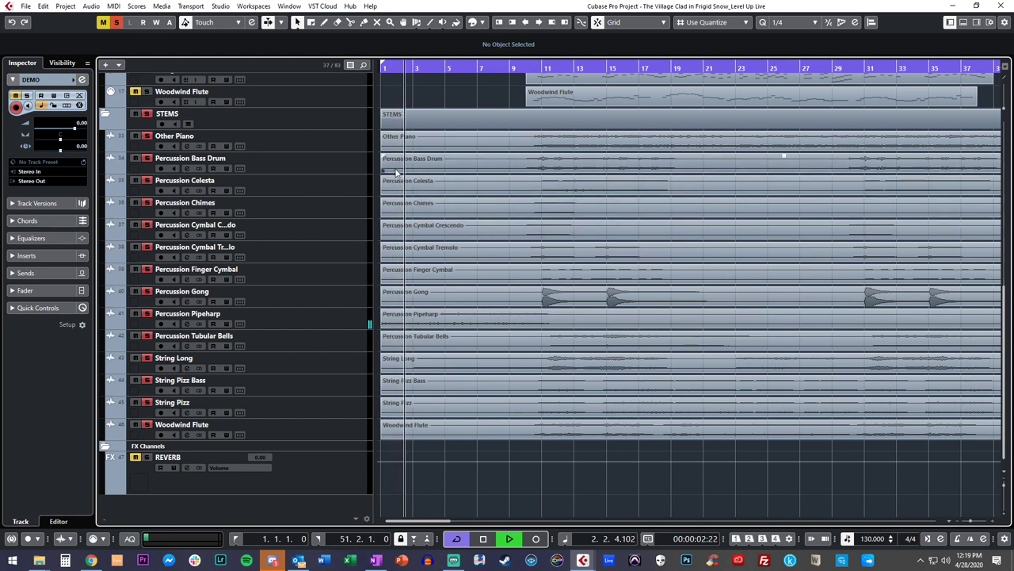
{"action": "key", "text": "space"}
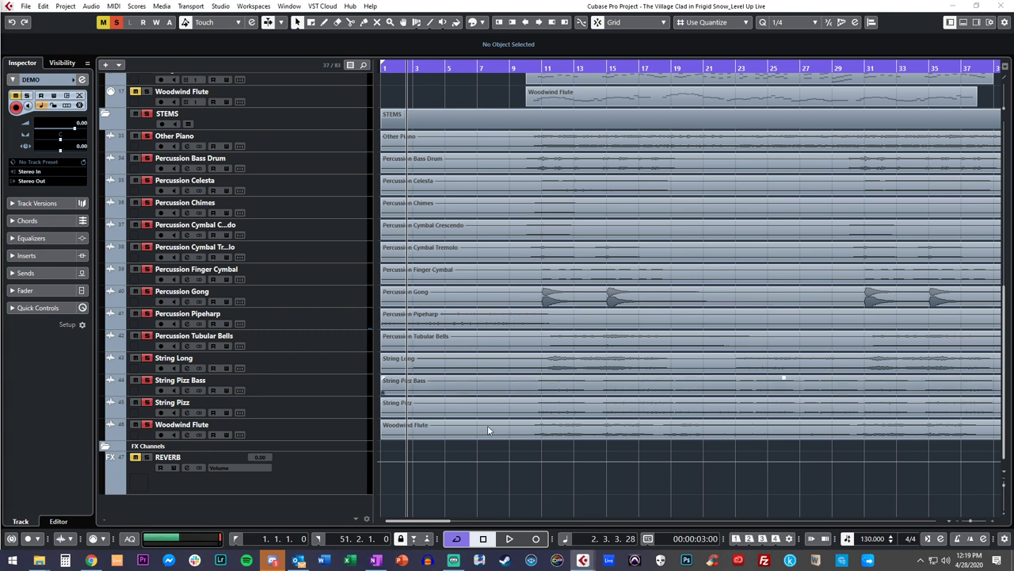
{"action": "key", "text": "space"}
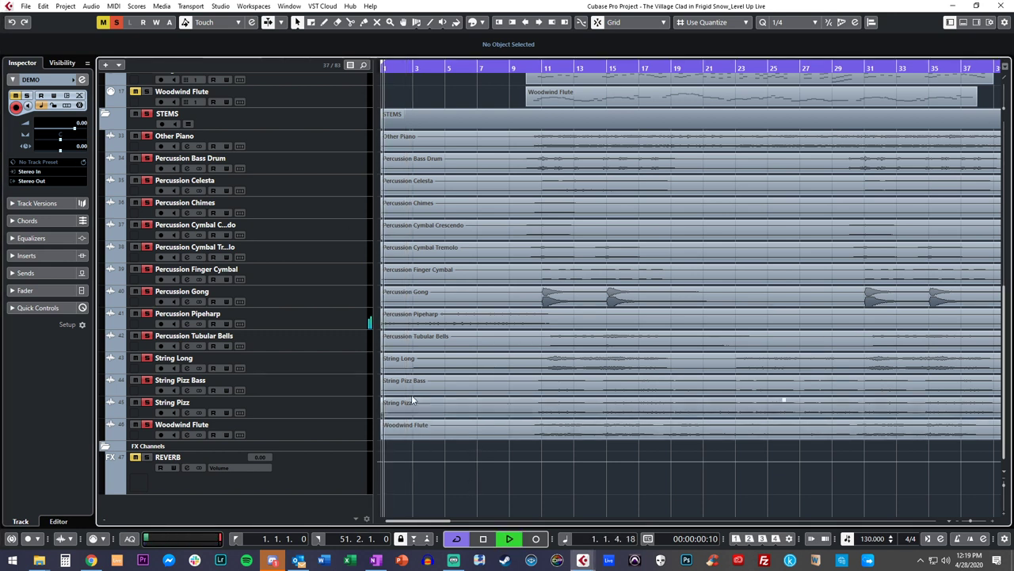
{"action": "key", "text": "XF86AudioMute"}
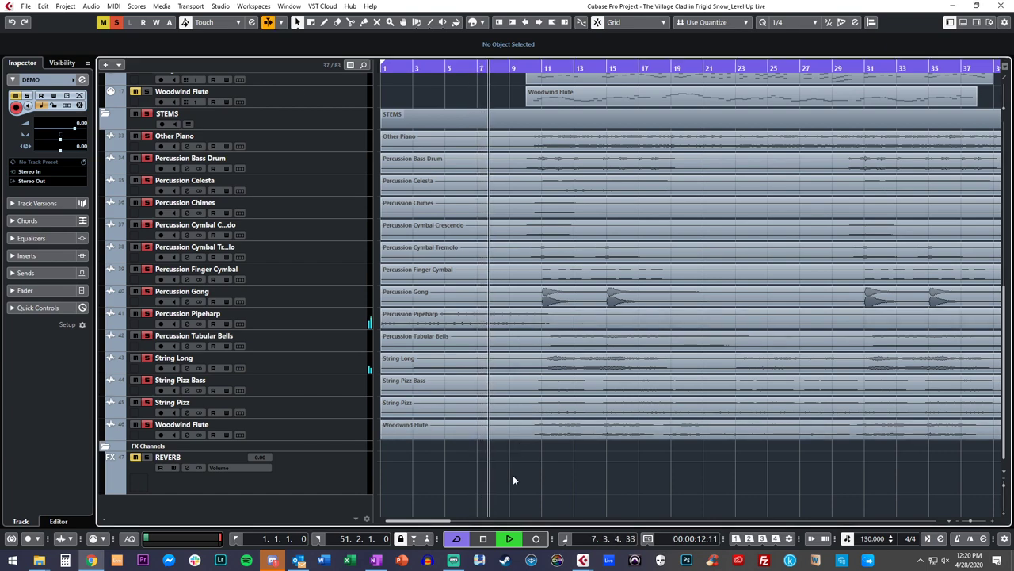
{"action": "key", "text": "space"}
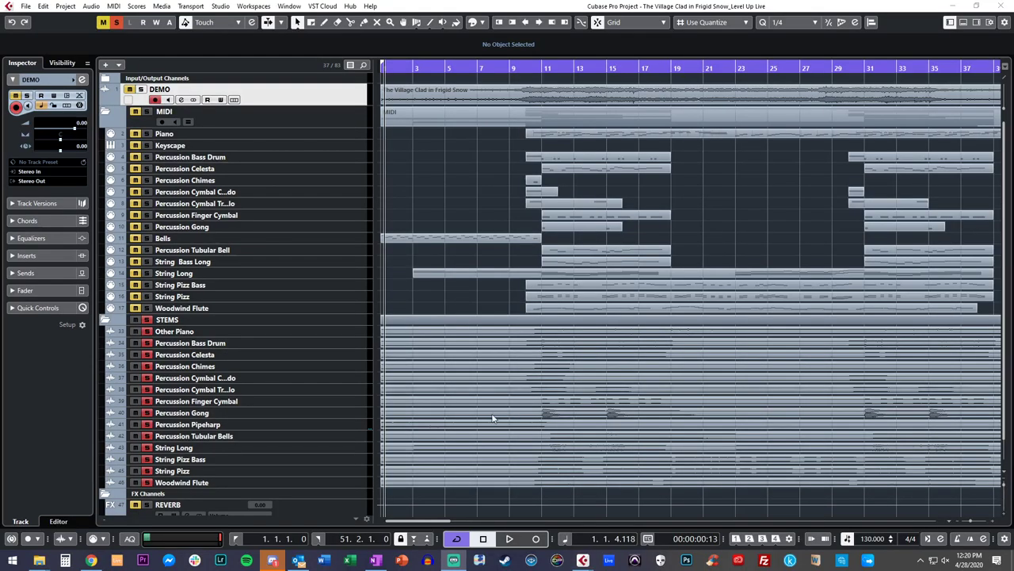
Step: Select the STEMS folder track and try soloing the MIDI folder alongside it
{"action": "left_click", "coordinate": [386, 298]}
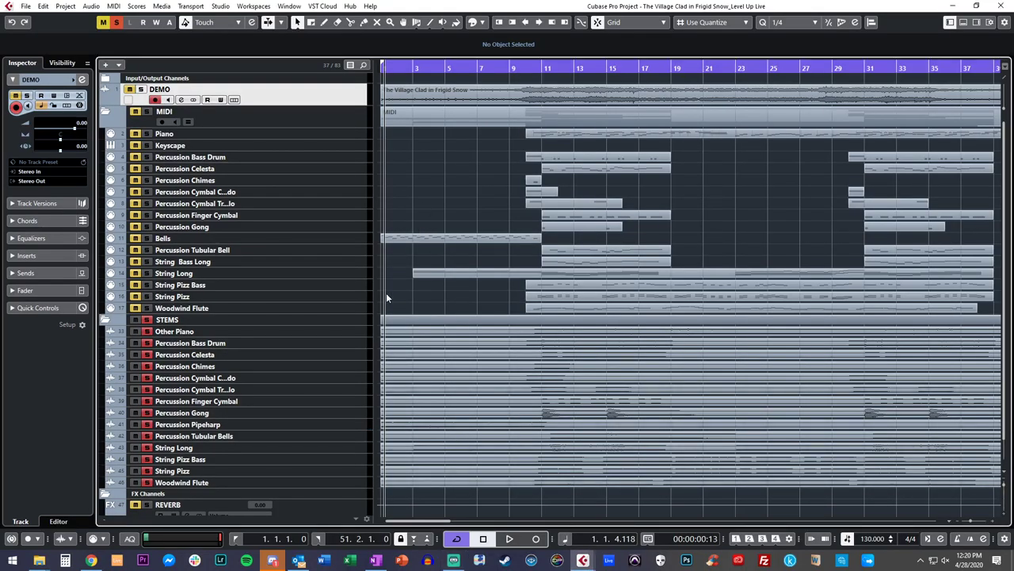
{"action": "left_click", "coordinate": [288, 321]}
{"action": "left_click", "coordinate": [288, 329]}
{"action": "left_click", "coordinate": [285, 321]}
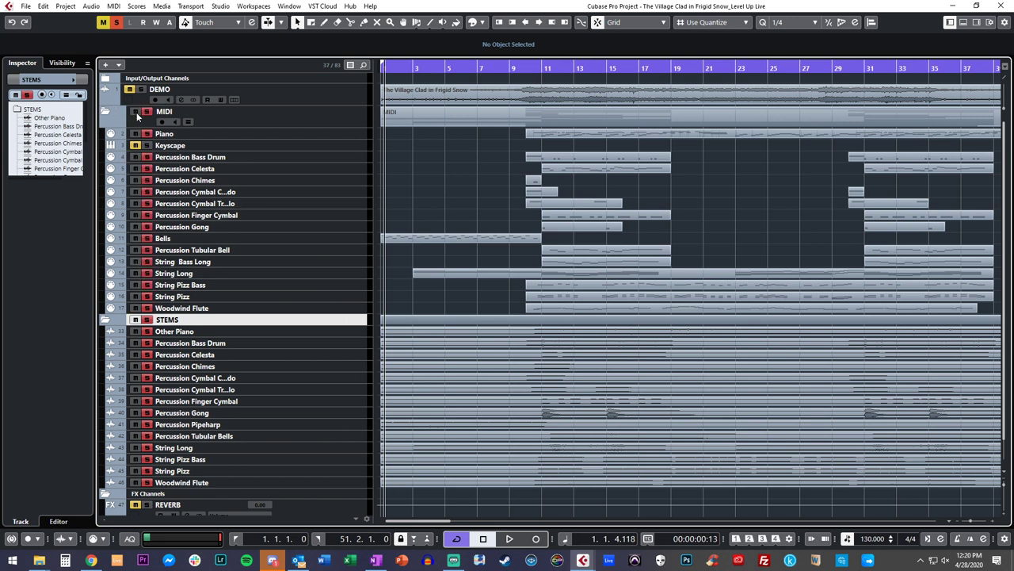
{"action": "scroll", "coordinate": [187, 345], "scroll_direction": "down", "scroll_amount": 1}
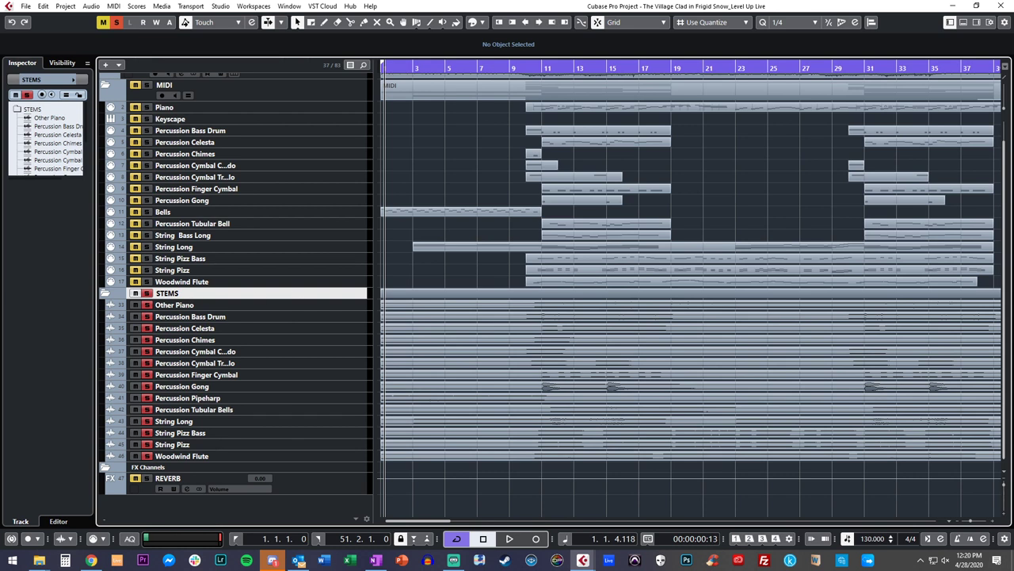
Step: In the MixConsole, link the stem channels from Other Piano to Woodwind Flute with Q-Link and route their outputs to FX - REVERB
{"action": "key", "text": "F3"}
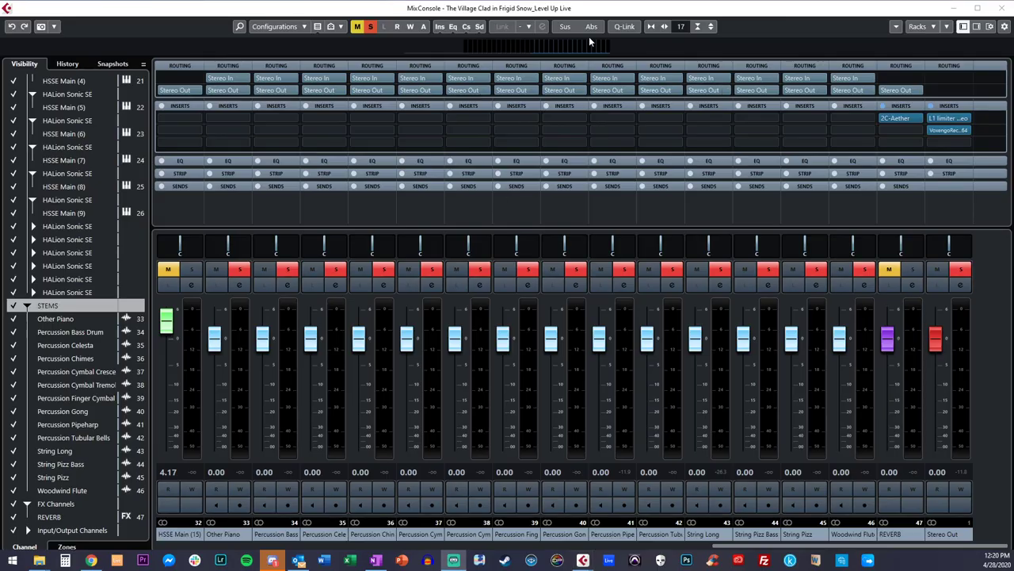
{"action": "left_click", "coordinate": [625, 26]}
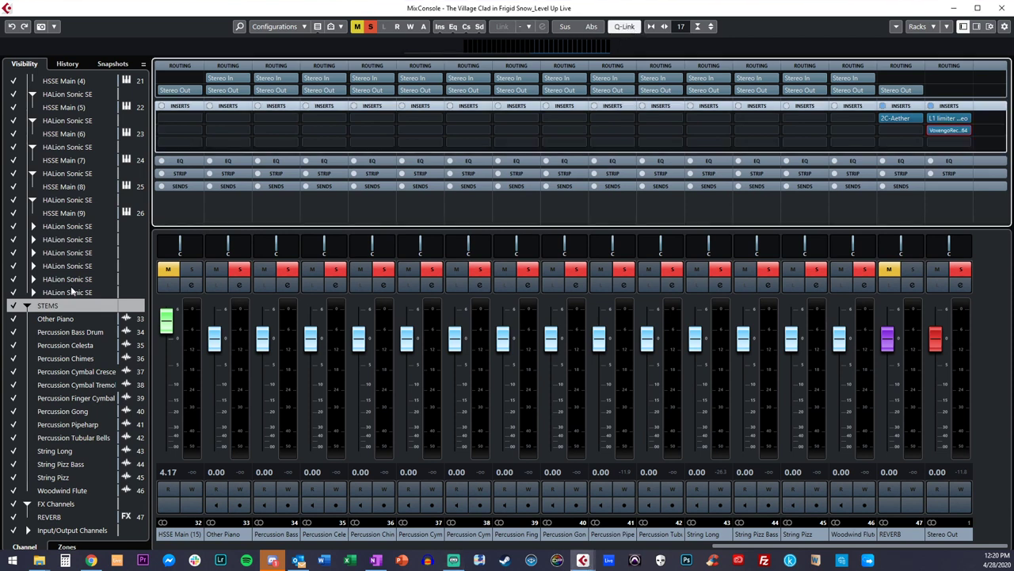
{"action": "left_click", "coordinate": [72, 319]}
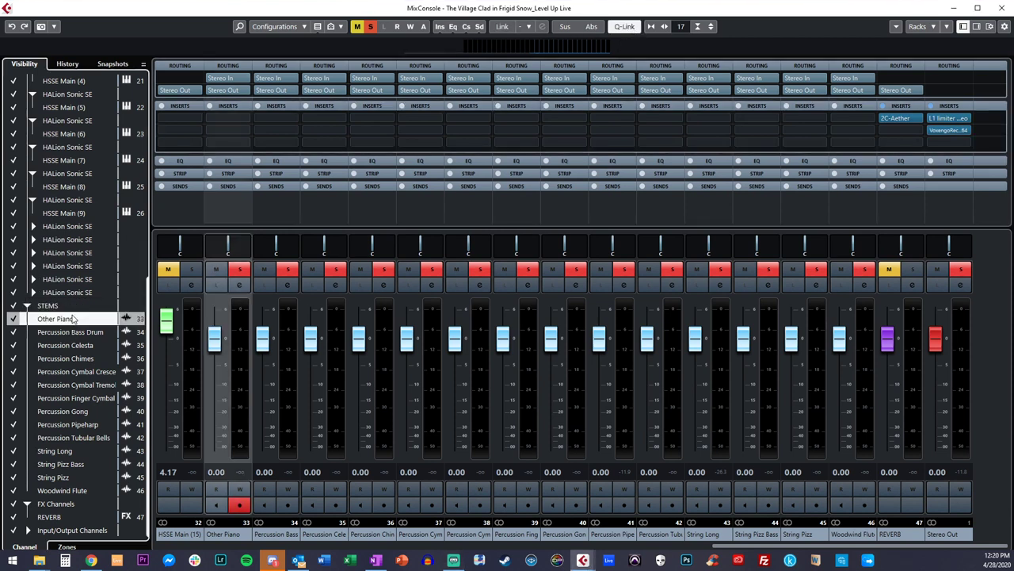
{"action": "left_click", "coordinate": [70, 491], "text": "shift"}
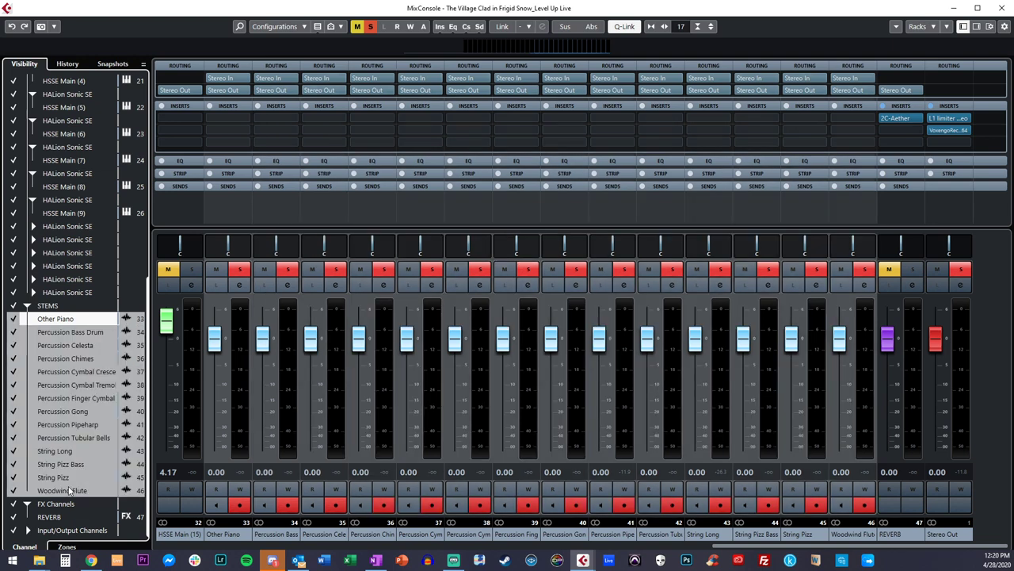
{"action": "left_click", "coordinate": [237, 90]}
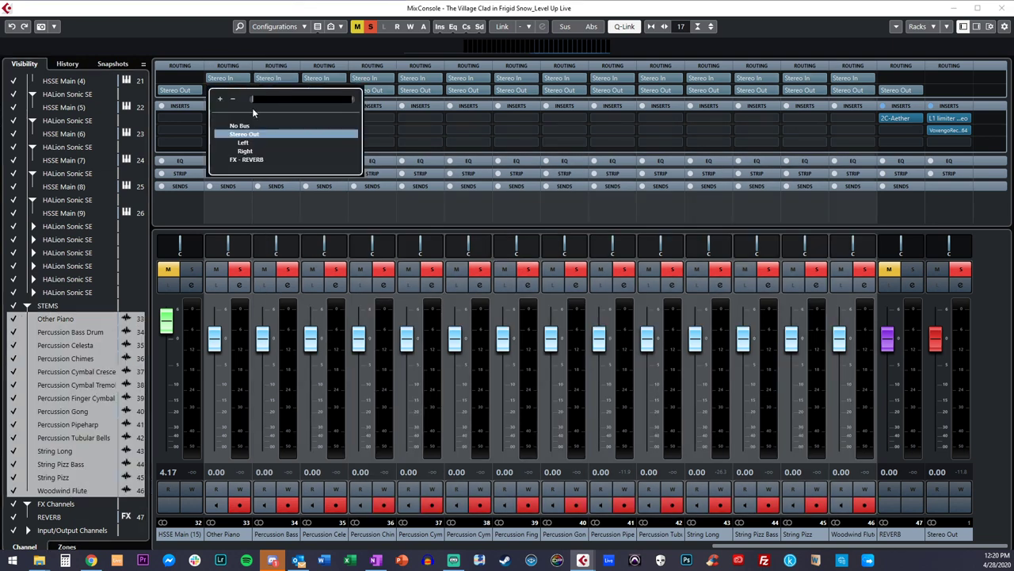
{"action": "left_click", "coordinate": [250, 160]}
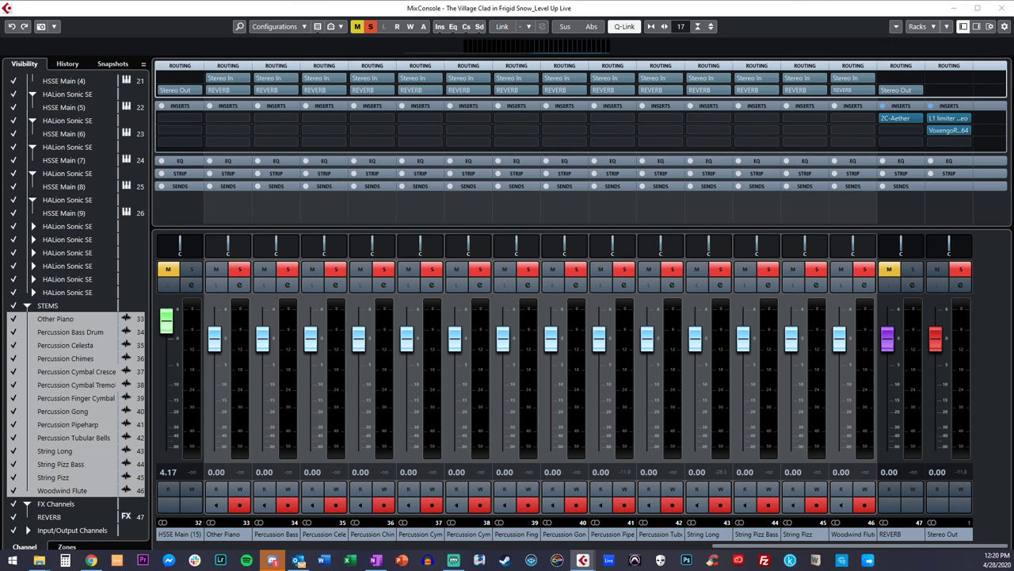
Step: Select the Percussion Pipeharp stem channel, rename it Bells, and check the name in the project's track list
{"action": "key", "text": "Up"}
{"action": "key", "text": "Up"}
{"action": "key", "text": "Up"}
{"action": "key", "text": "Down"}
{"action": "key", "text": "Down"}
{"action": "key", "text": "Down"}
{"action": "key", "text": "Down"}
{"action": "key", "text": "Down"}
{"action": "key", "text": "Down"}
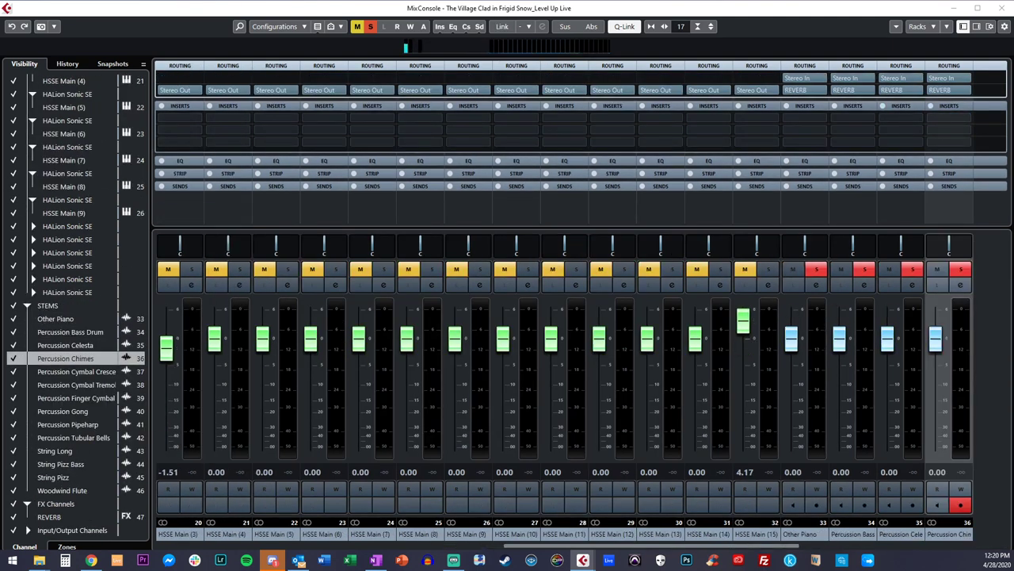
{"action": "key", "text": "Down"}
{"action": "key", "text": "Down"}
{"action": "key", "text": "Up"}
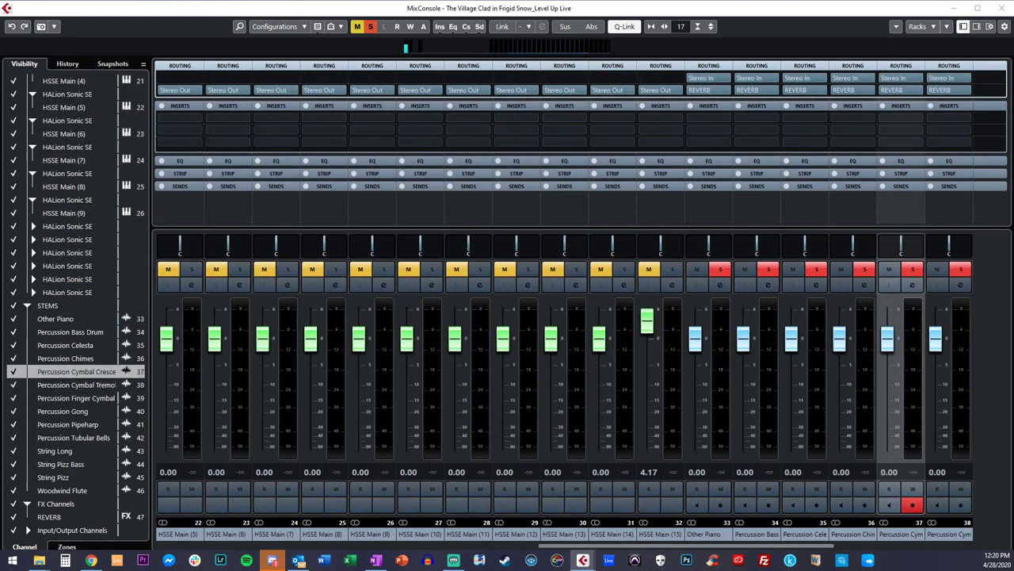
{"action": "key", "text": "Down"}
{"action": "key", "text": "Down"}
{"action": "key", "text": "Down"}
{"action": "key", "text": "Up"}
{"action": "key", "text": "Up"}
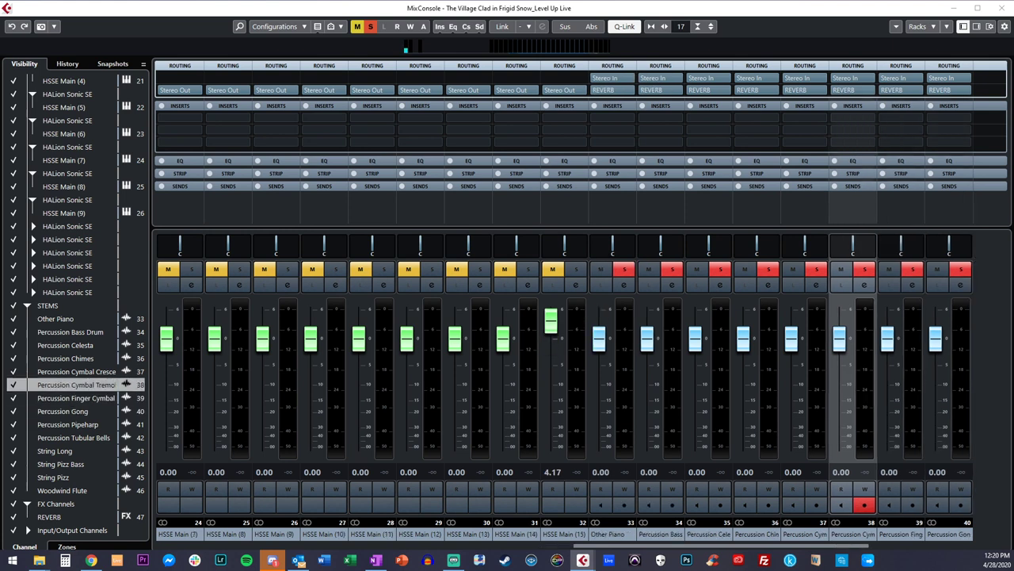
{"action": "key", "text": "Down"}
{"action": "key", "text": "Down"}
{"action": "key", "text": "Down"}
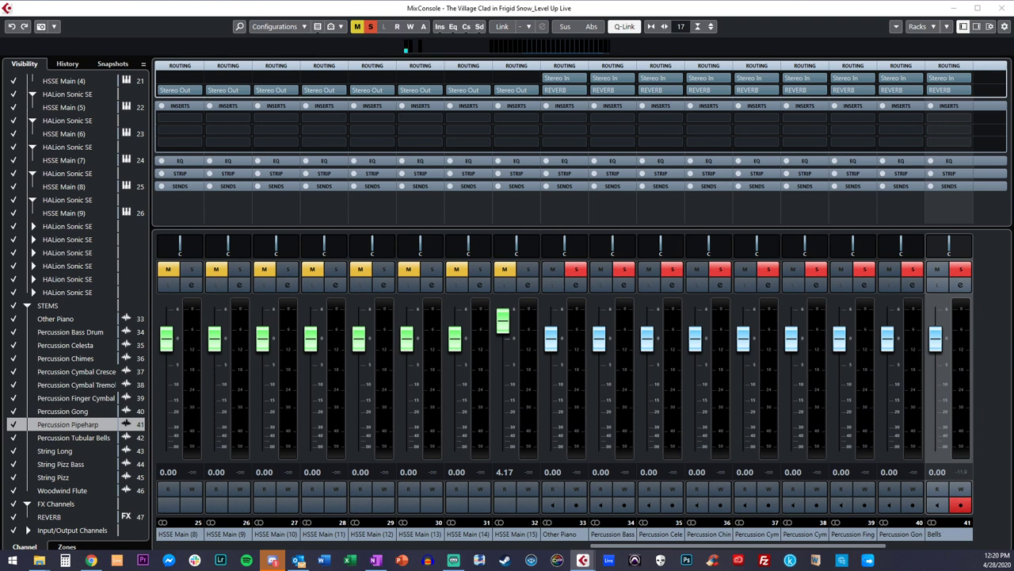
{"action": "key", "text": "F3"}
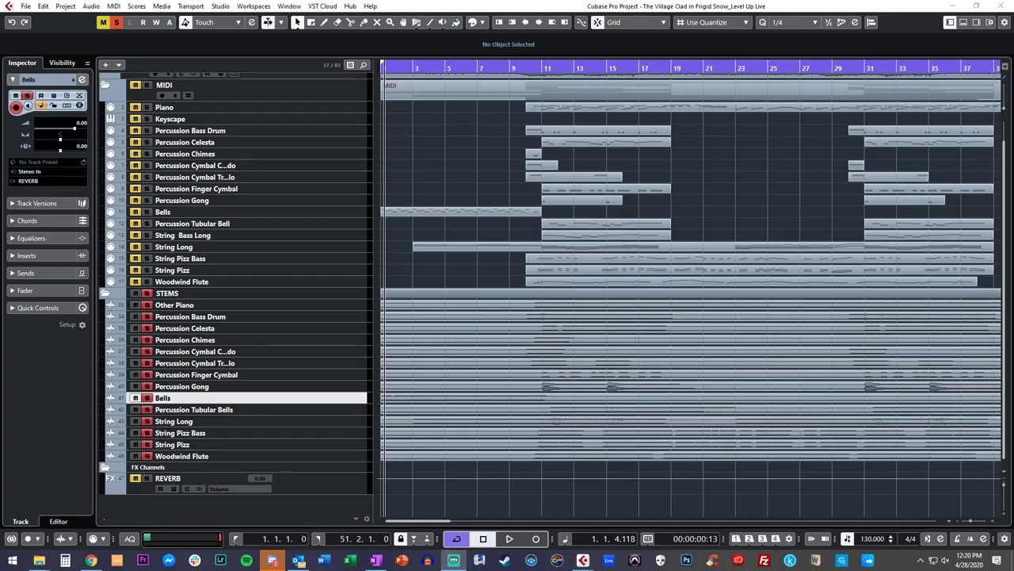
{"action": "key", "text": "F3"}
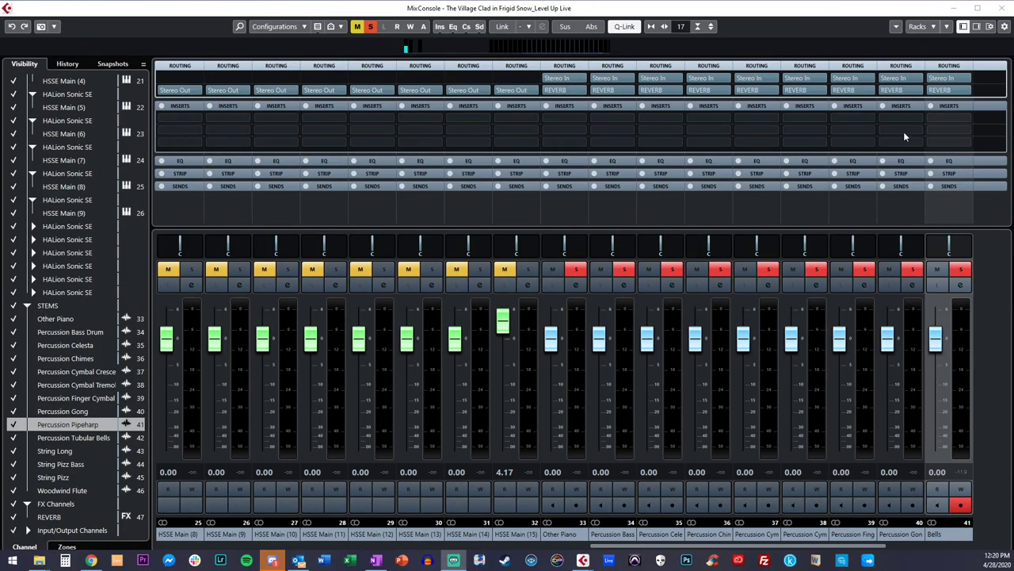
Step: Search the insert effects for "stereo delay" and add StereoDelay as the first insert on the Bells channel
{"action": "left_click", "coordinate": [945, 119]}
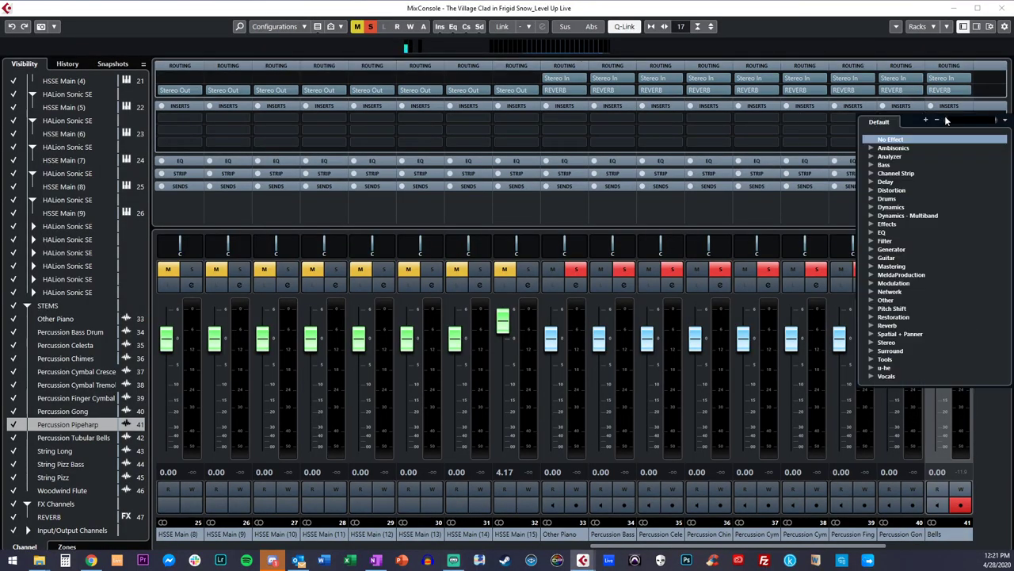
{"action": "type", "text": "stereo delay"}
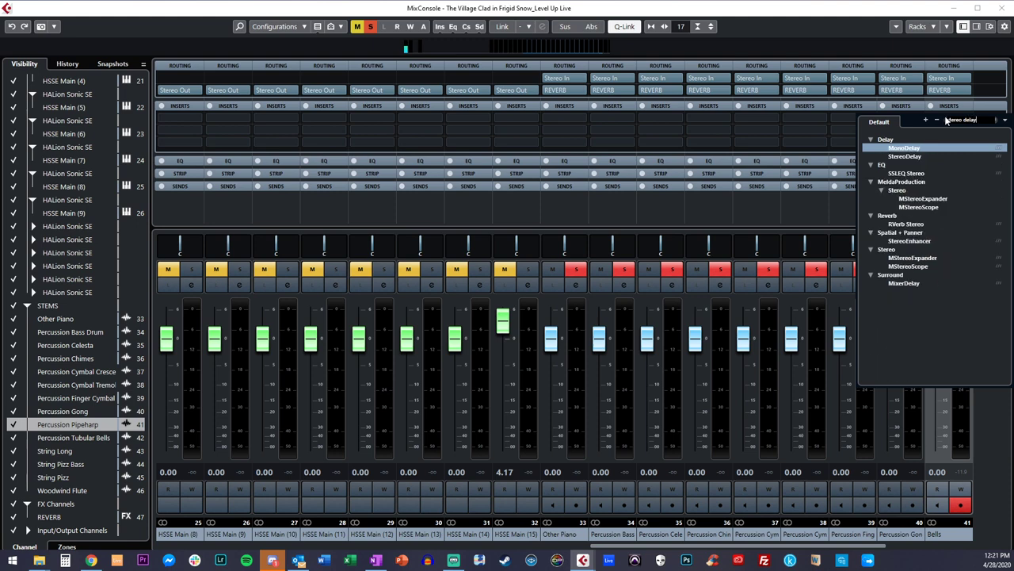
{"action": "left_click", "coordinate": [907, 156]}
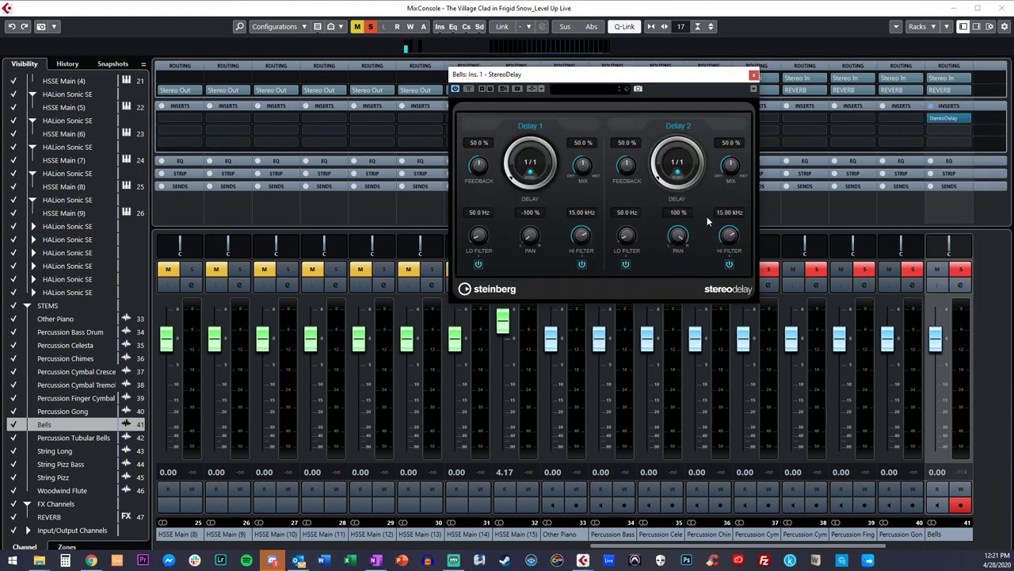
Step: Set Delay 2 to 1/8 D with 25% feedback, zero Delay 1's feedback and mix, and close the StereoDelay window
{"action": "left_click", "coordinate": [683, 174]}
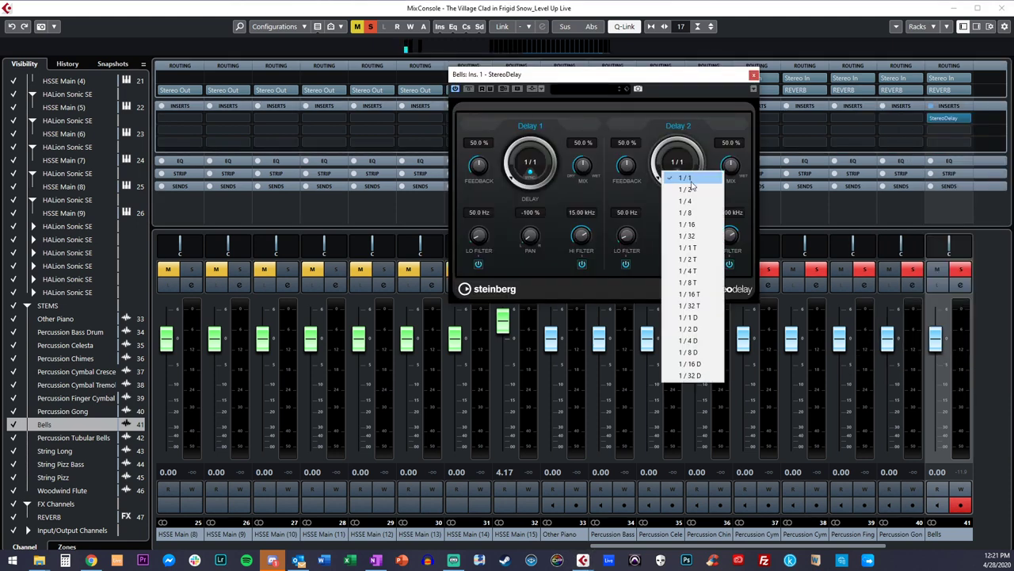
{"action": "left_click", "coordinate": [689, 353]}
{"action": "left_click", "coordinate": [626, 143]}
{"action": "type", "text": "2"}
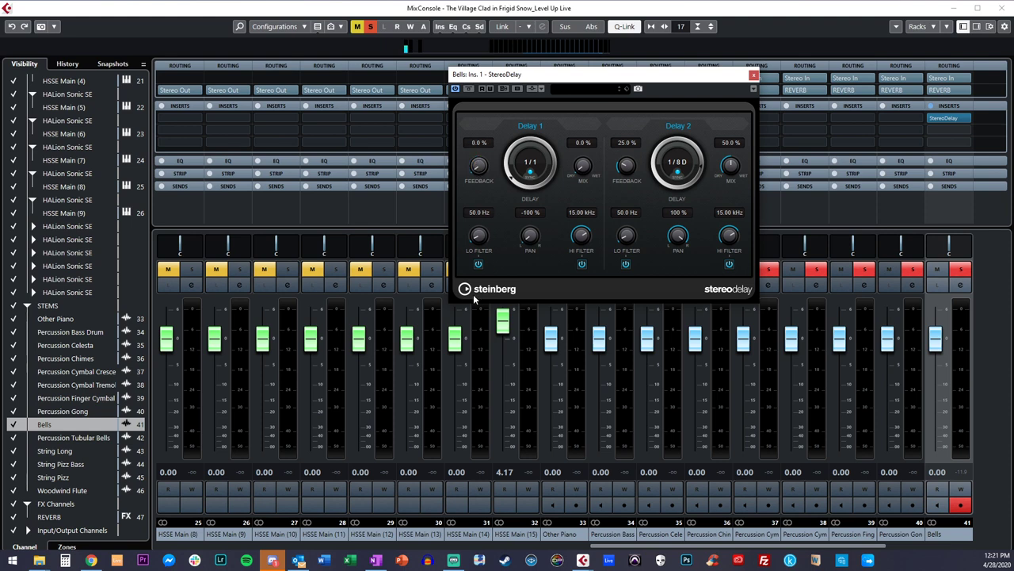
{"action": "left_click", "coordinate": [752, 76]}
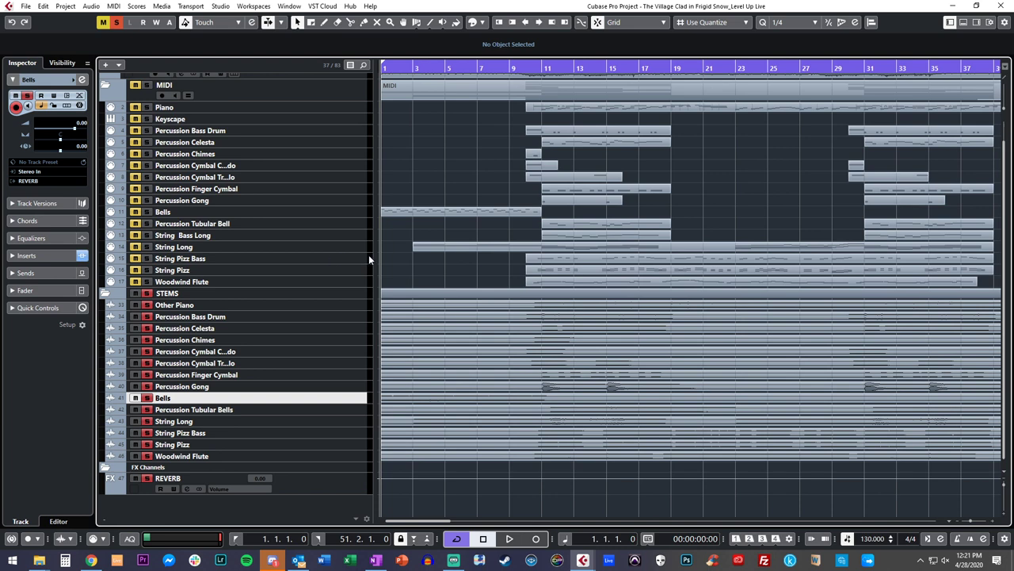
Step: Mute the Other Piano stem and select the Piano track in the MIDI folder together with its MIDI part
{"action": "scroll", "coordinate": [334, 266], "scroll_direction": "up", "scroll_amount": 2}
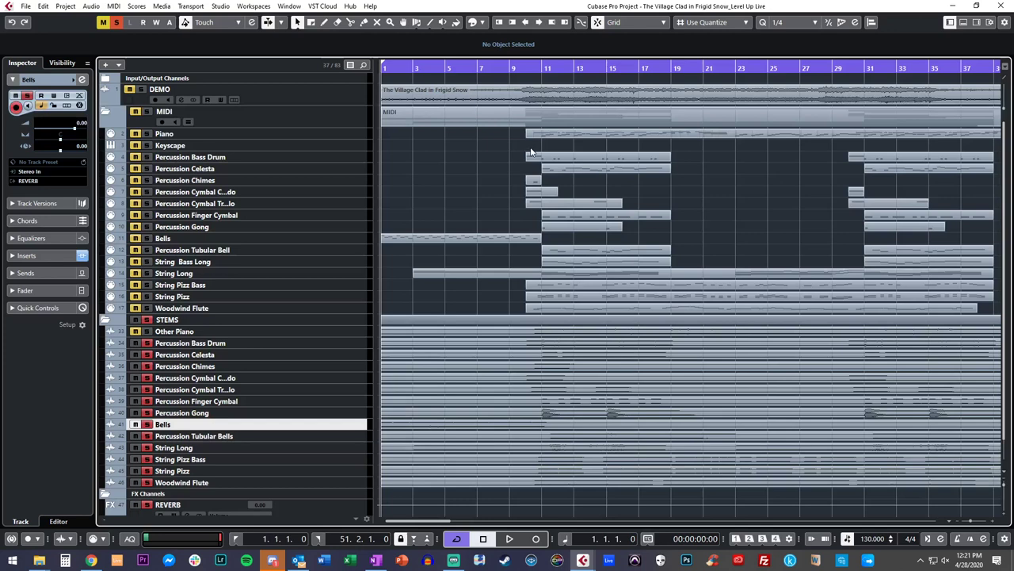
{"action": "scroll", "coordinate": [531, 151], "scroll_direction": "right", "scroll_amount": 5}
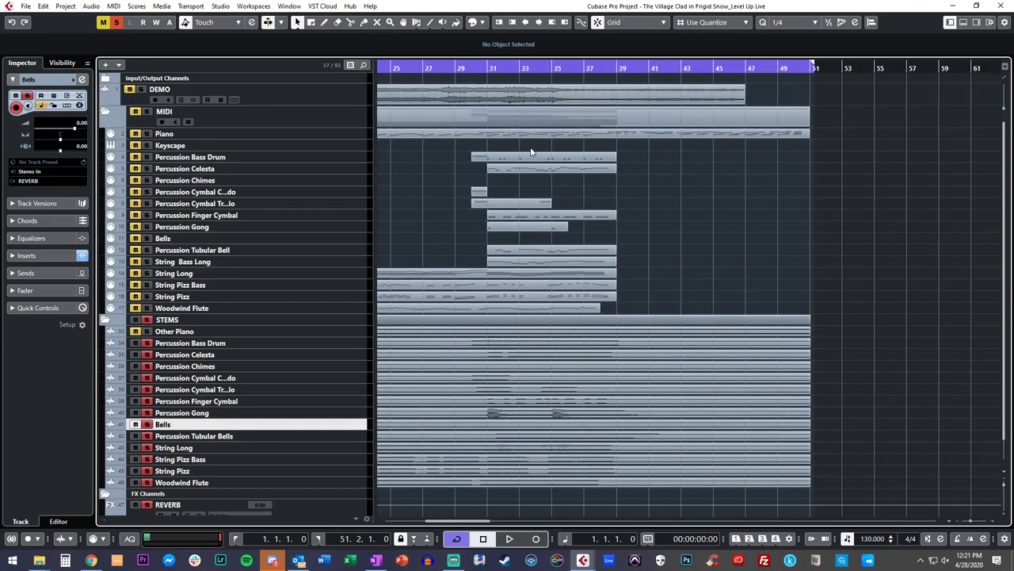
{"action": "scroll", "coordinate": [635, 156], "scroll_direction": "right", "scroll_amount": 3}
{"action": "scroll", "coordinate": [630, 157], "scroll_direction": "left", "scroll_amount": 8}
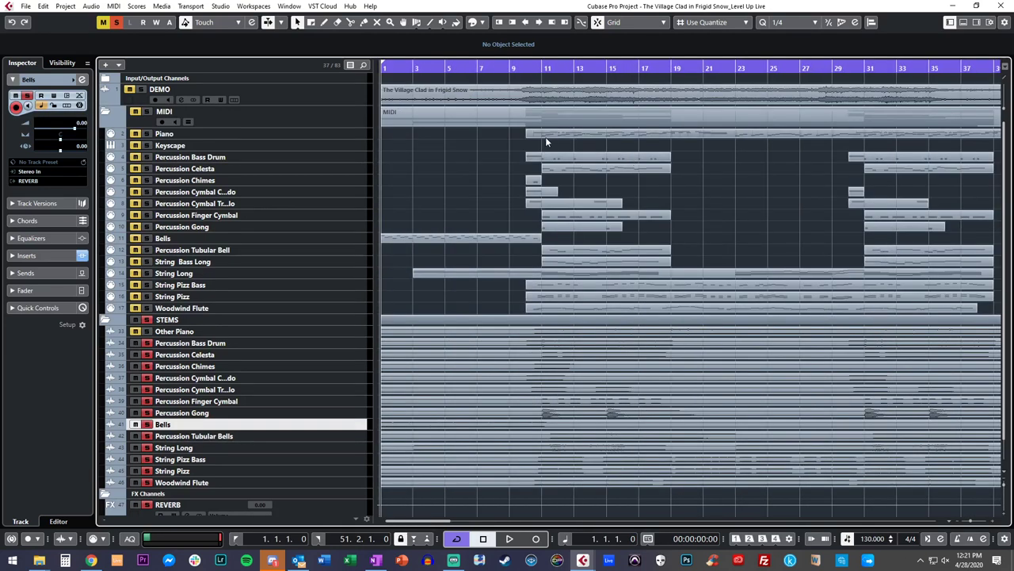
{"action": "left_click", "coordinate": [543, 136]}
{"action": "left_click", "coordinate": [266, 136]}
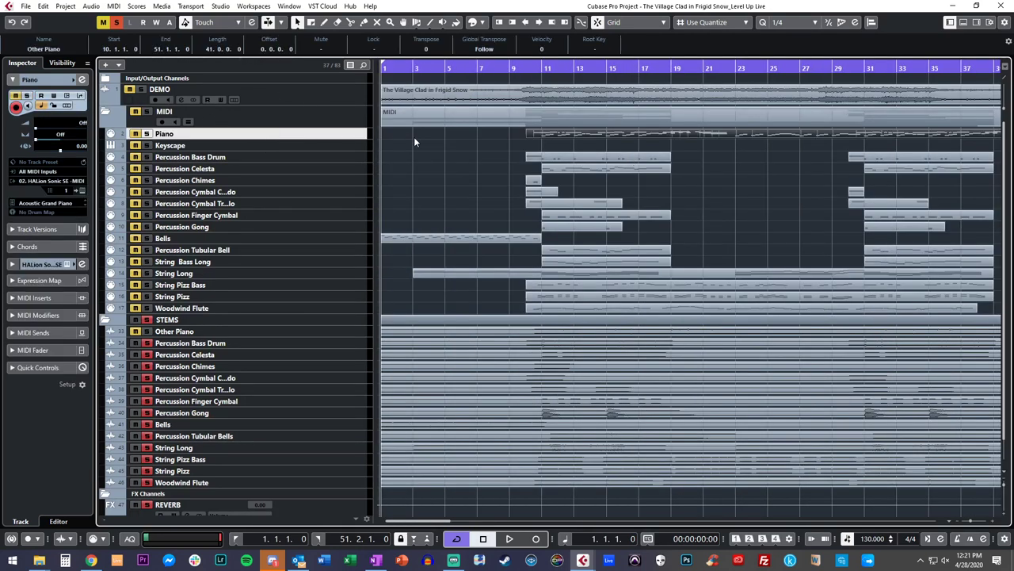
Step: Move the Keyscape instrument track out of the MIDI folder and place it between the MIDI and STEMS folders
{"action": "key", "text": "h"}
{"action": "key", "text": "h"}
{"action": "key", "text": "h"}
{"action": "key", "text": "h"}
{"action": "key", "text": "h"}
{"action": "key", "text": "shift+h"}
{"action": "key", "text": "shift+h"}
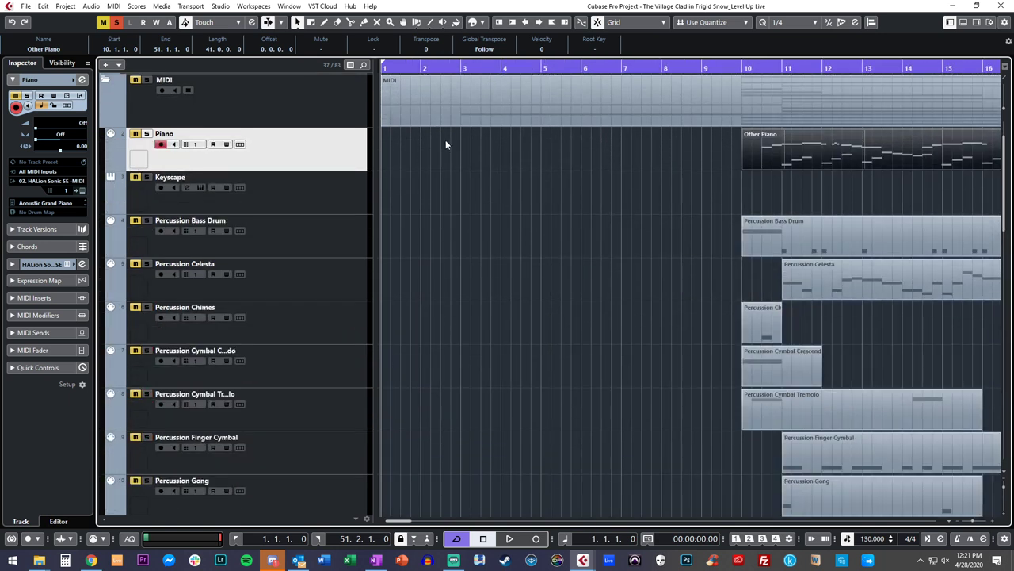
{"action": "left_click", "coordinate": [446, 141]}
{"action": "left_click", "coordinate": [190, 170]}
{"action": "left_click_drag", "start_coordinate": [289, 190], "coordinate": [300, 144]}
{"action": "left_click_drag", "start_coordinate": [297, 200], "coordinate": [229, 164]}
{"action": "left_click", "coordinate": [108, 189]}
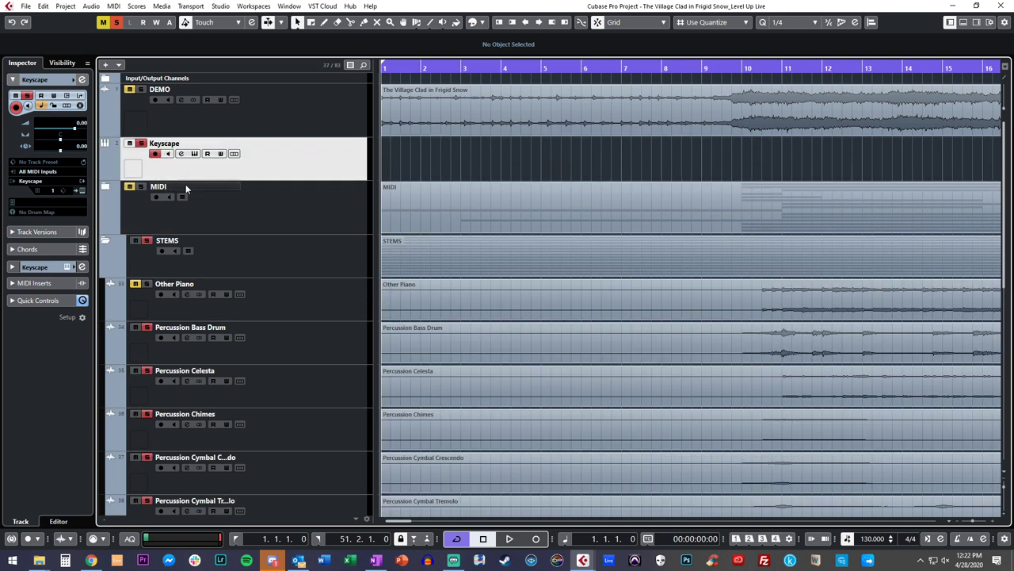
{"action": "left_click_drag", "start_coordinate": [309, 165], "coordinate": [293, 226]}
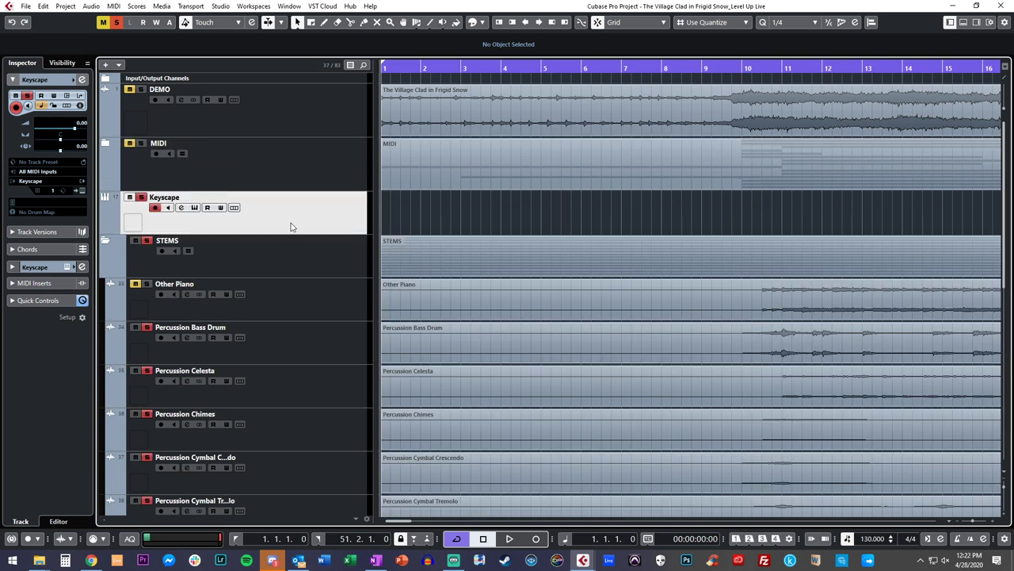
Step: Copy the Other Piano MIDI part from the Piano track to the Keyscape track at bar 10, leaving the MIDI folder collapsed
{"action": "left_click", "coordinate": [292, 161]}
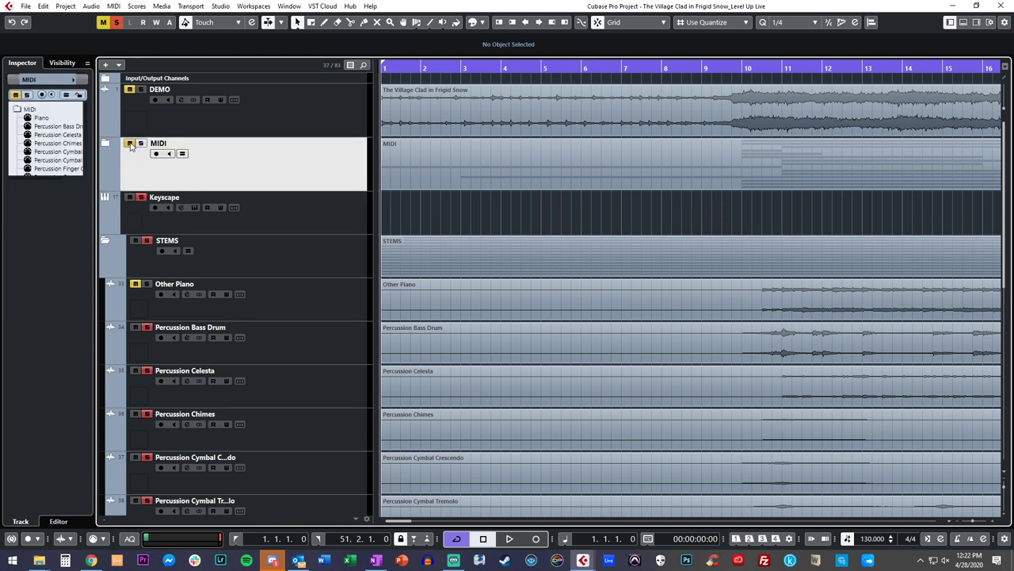
{"action": "left_click", "coordinate": [108, 144]}
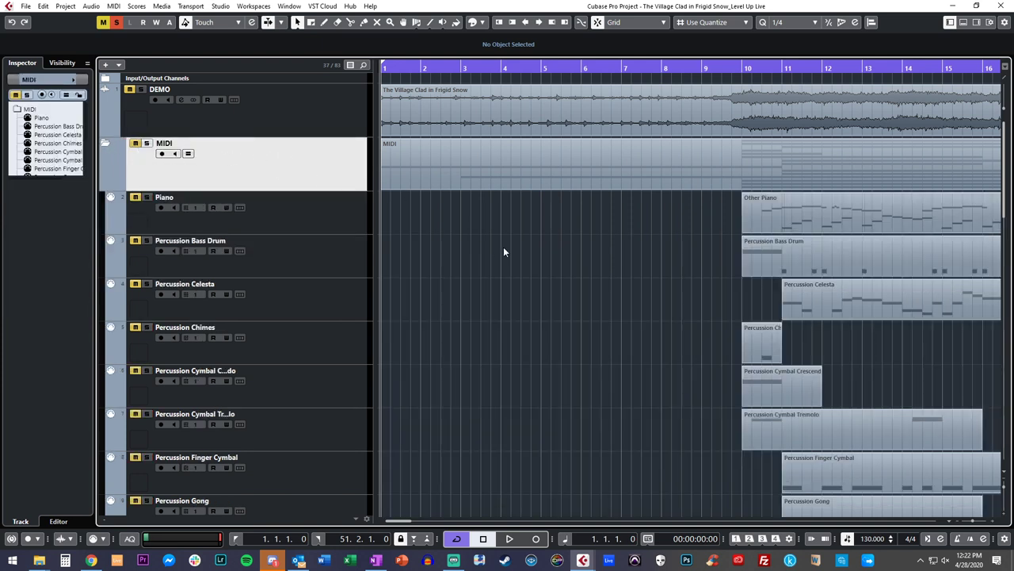
{"action": "left_click", "coordinate": [816, 214]}
{"action": "left_click", "coordinate": [756, 79]}
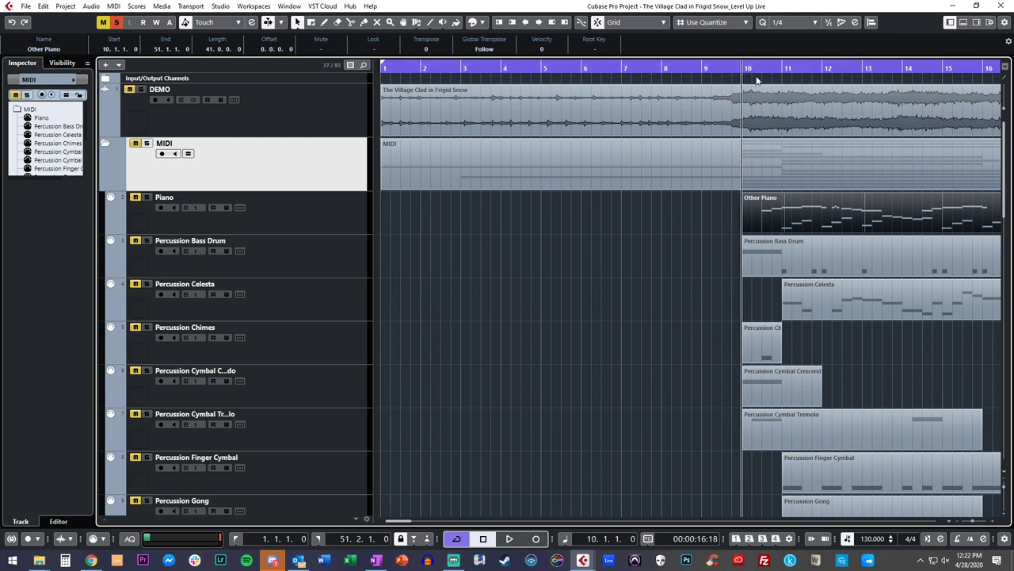
{"action": "scroll", "coordinate": [791, 263], "scroll_direction": "right", "scroll_amount": 3}
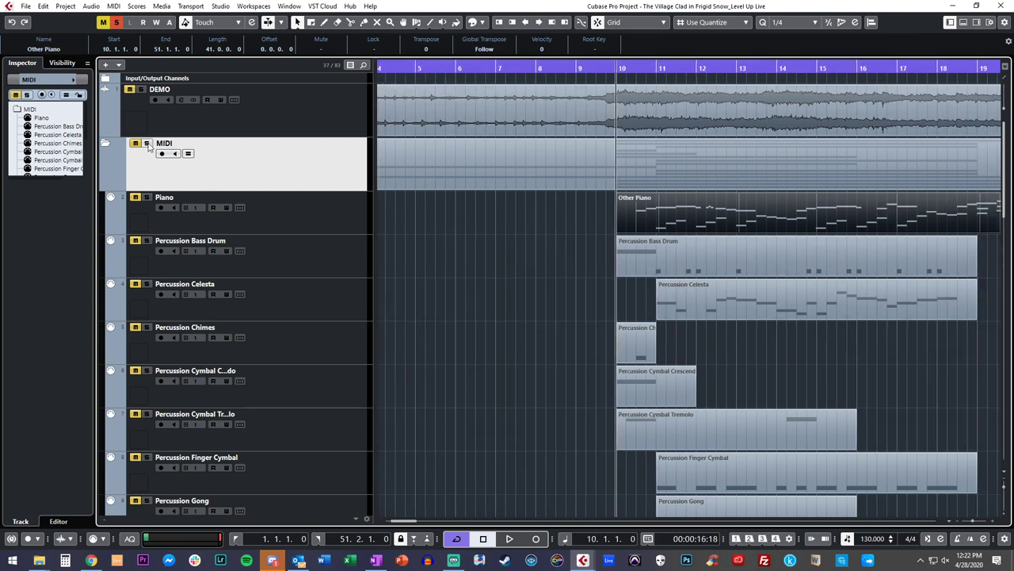
{"action": "left_click", "coordinate": [107, 145]}
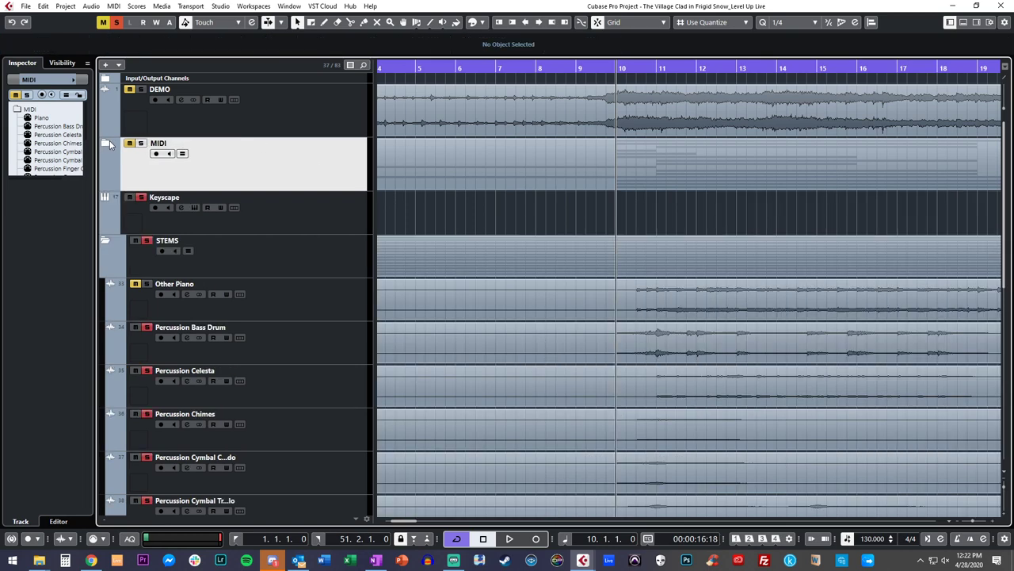
{"action": "left_click", "coordinate": [284, 218]}
{"action": "key", "text": "ctrl+v"}
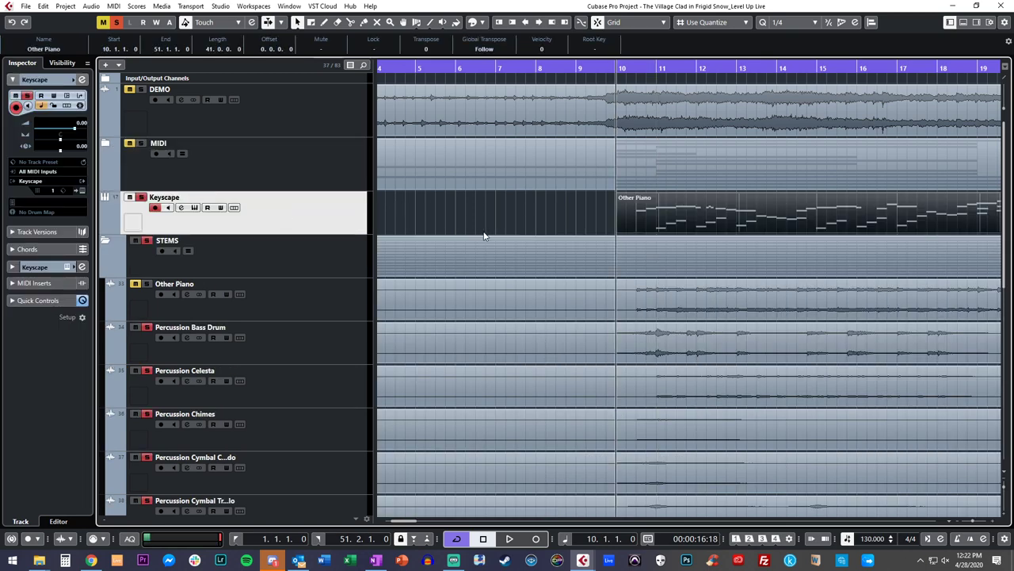
{"action": "scroll", "coordinate": [485, 236], "scroll_direction": "right", "scroll_amount": 2}
{"action": "scroll", "coordinate": [514, 225], "scroll_direction": "right", "scroll_amount": 3}
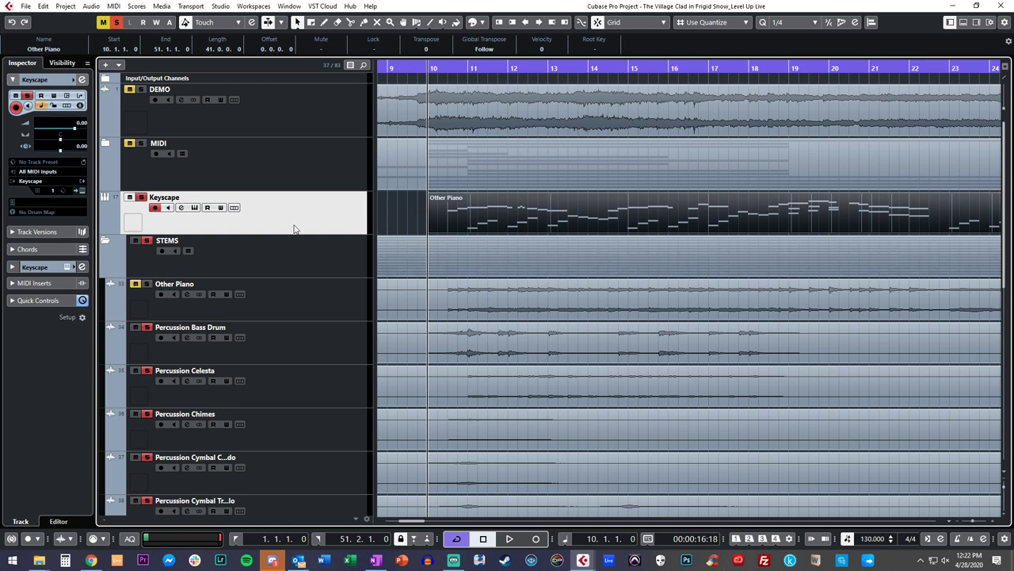
Step: Open the Keyscape instrument, load the LA Custom C7 - Cinematic patch, and move its window aside to uncover the arrangement
{"action": "left_click", "coordinate": [80, 191]}
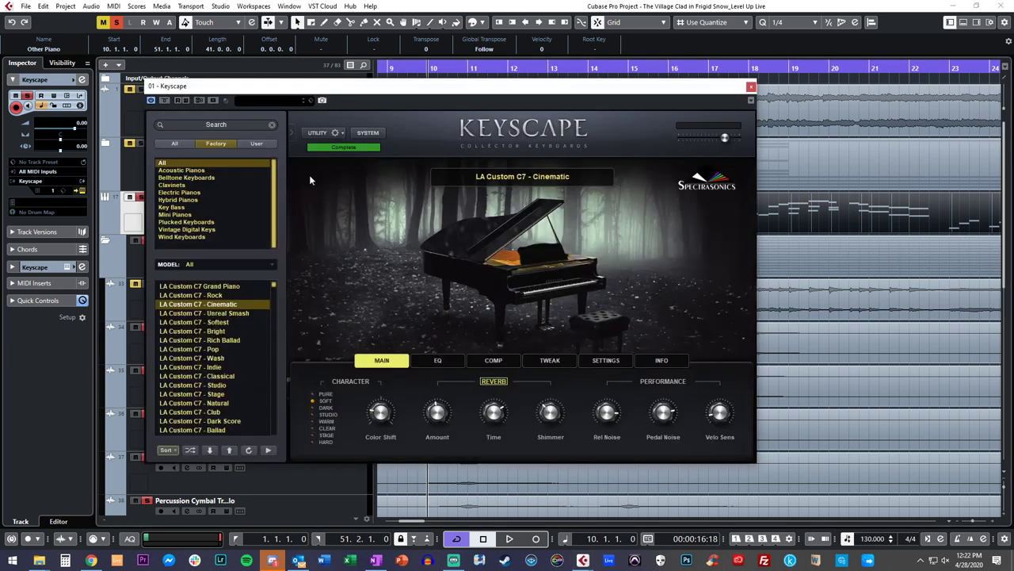
{"action": "left_click", "coordinate": [228, 307]}
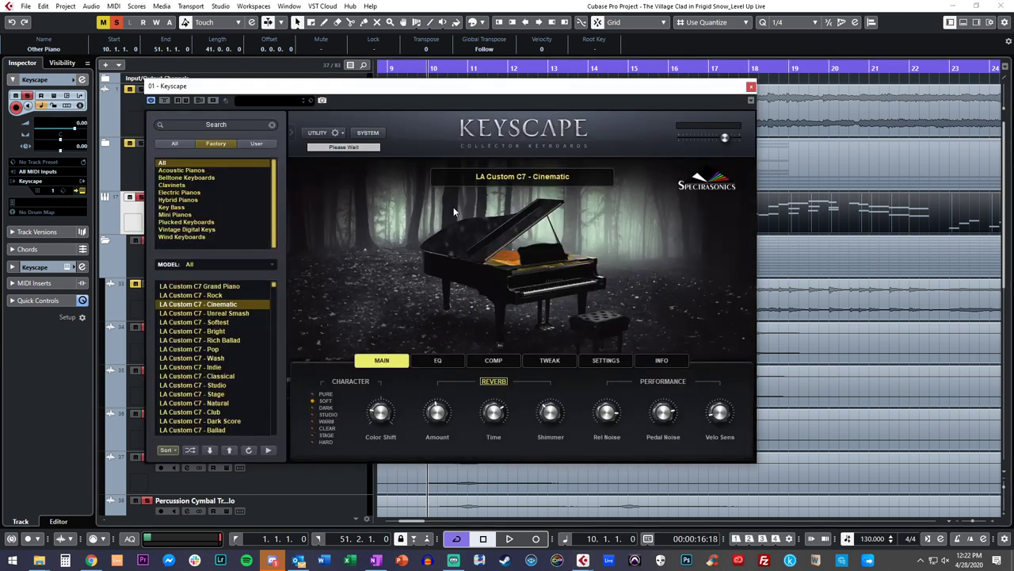
{"action": "left_click_drag", "start_coordinate": [557, 95], "coordinate": [299, 0]}
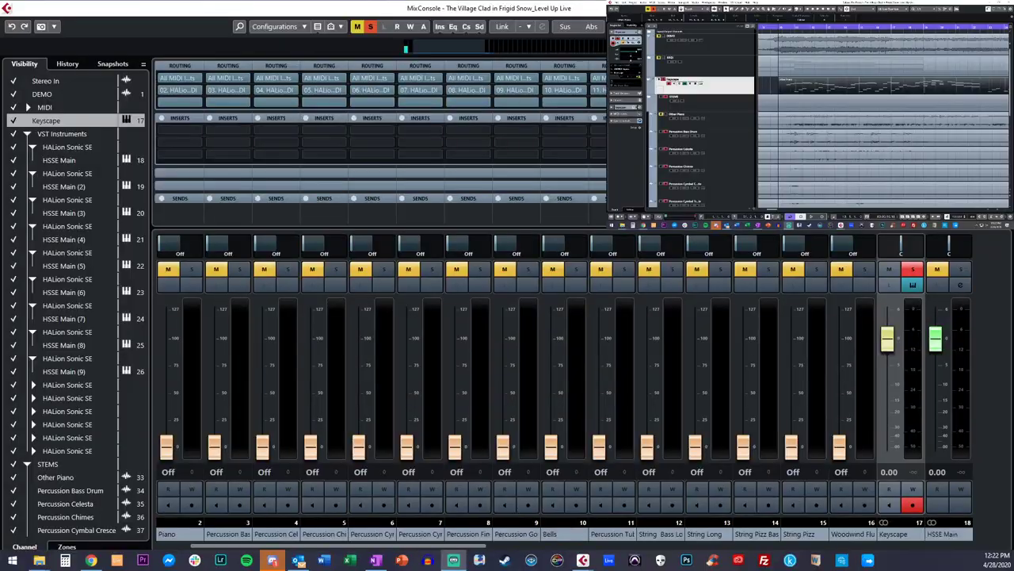
{"action": "key", "text": "F3"}
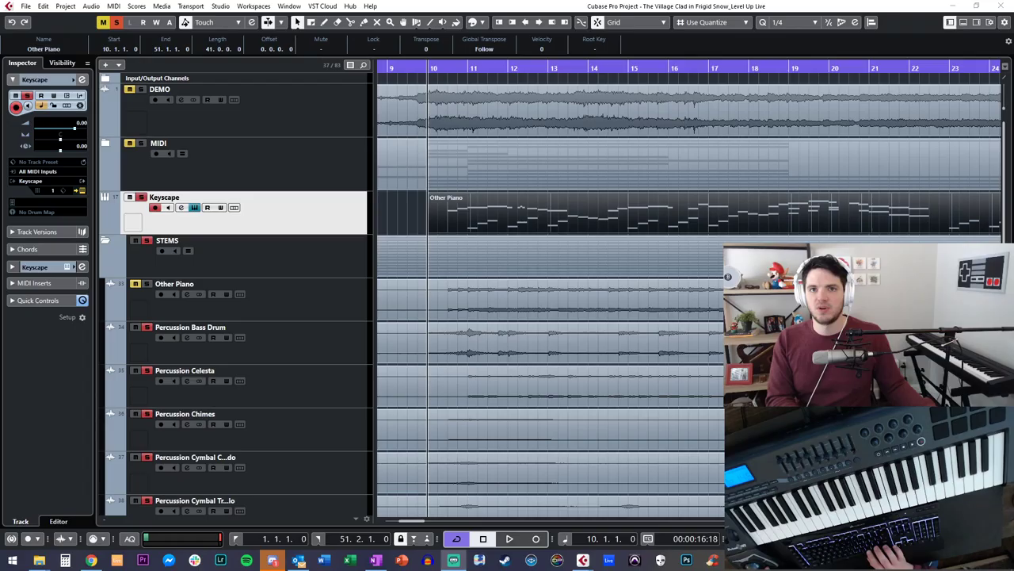
{"action": "left_click", "coordinate": [467, 185]}
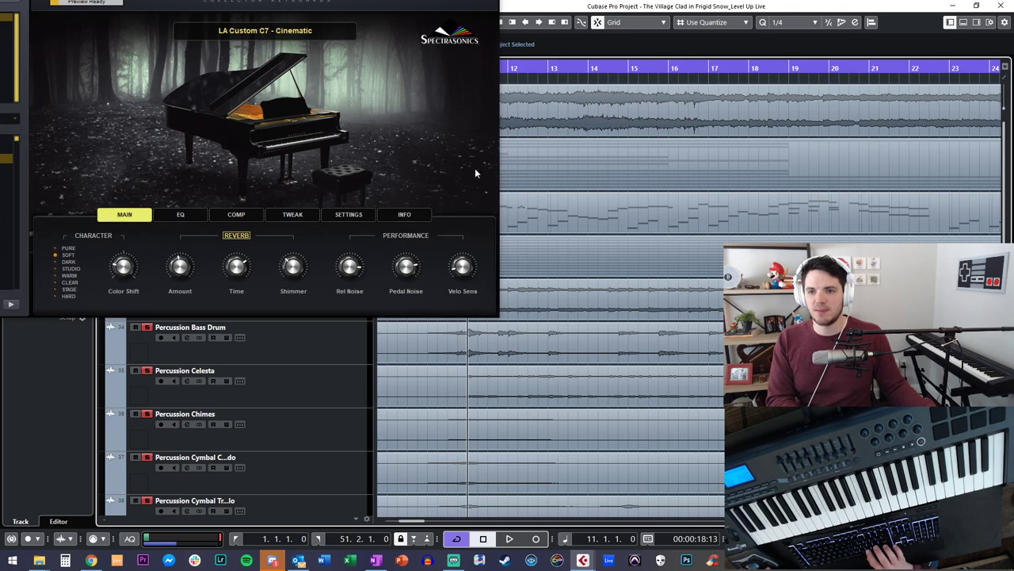
{"action": "left_click_drag", "start_coordinate": [306, 2], "coordinate": [0, 82]}
Step: Play the Keyscape piano part together with the stems from bar 11, and close the Keyscape window
{"action": "key", "text": "KP_Add"}
{"action": "key", "text": "KP_Subtract"}
{"action": "key", "text": "KP_Subtract"}
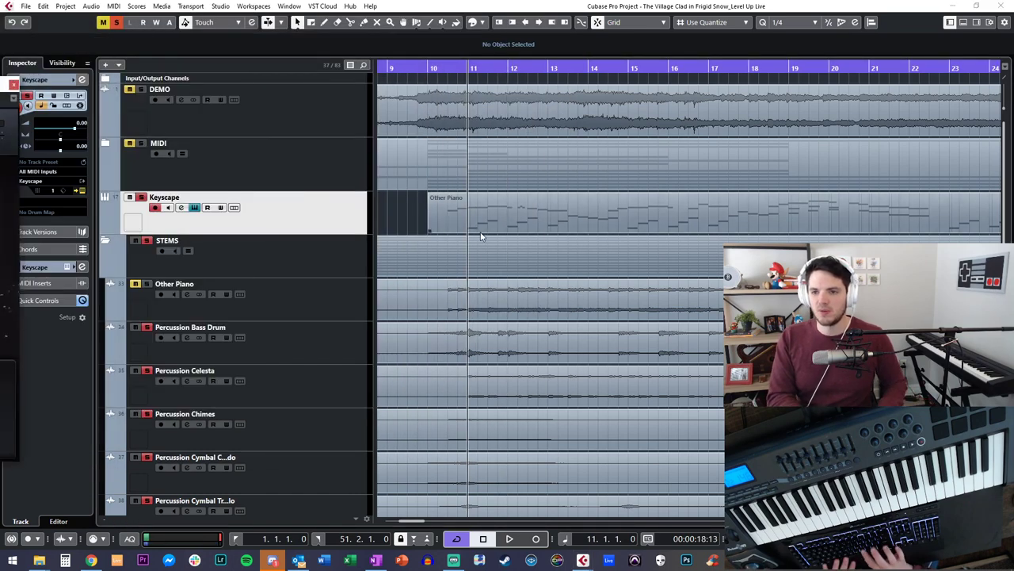
{"action": "key", "text": "space"}
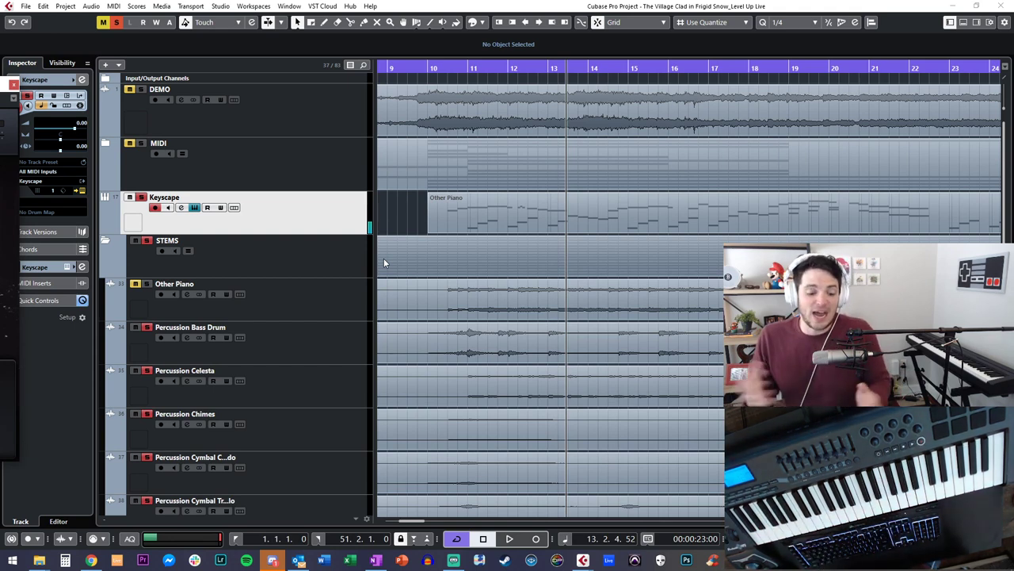
{"action": "key", "text": "s"}
{"action": "key", "text": "KP_Subtract"}
{"action": "key", "text": "space"}
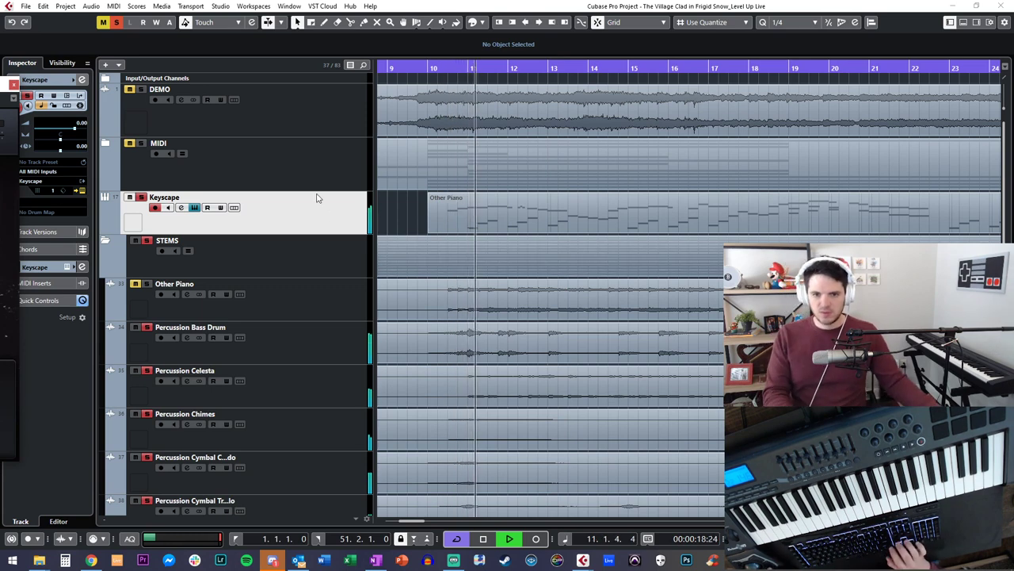
{"action": "key", "text": "space"}
{"action": "left_click_drag", "start_coordinate": [2, 84], "coordinate": [397, 68]}
{"action": "left_click", "coordinate": [529, 69]}
Step: Lower the Bells stem's volume to -11.7 and replay the mix from bar 11
{"action": "scroll", "coordinate": [324, 201], "scroll_direction": "down", "scroll_amount": 5}
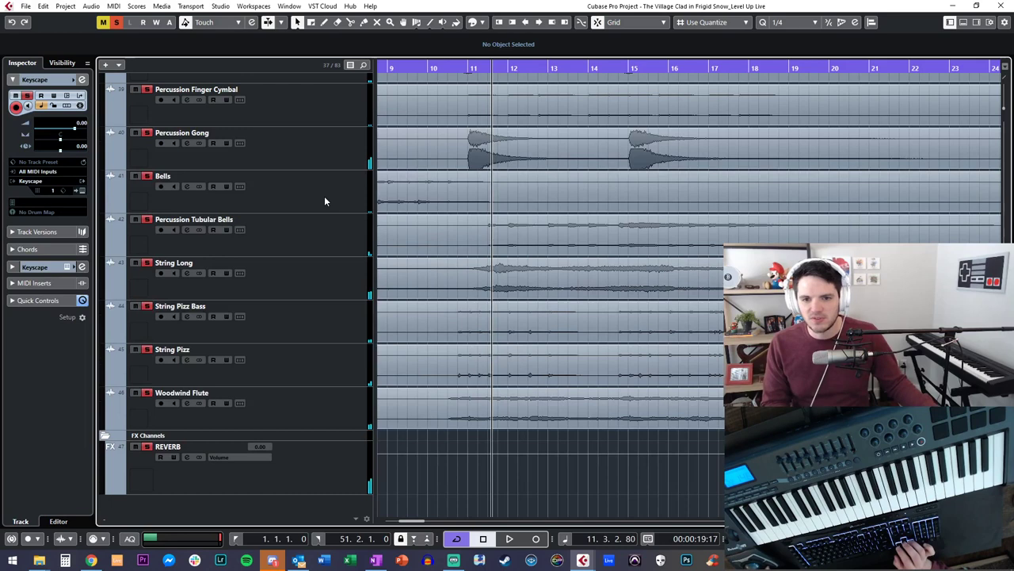
{"action": "scroll", "coordinate": [303, 198], "scroll_direction": "up", "scroll_amount": 5}
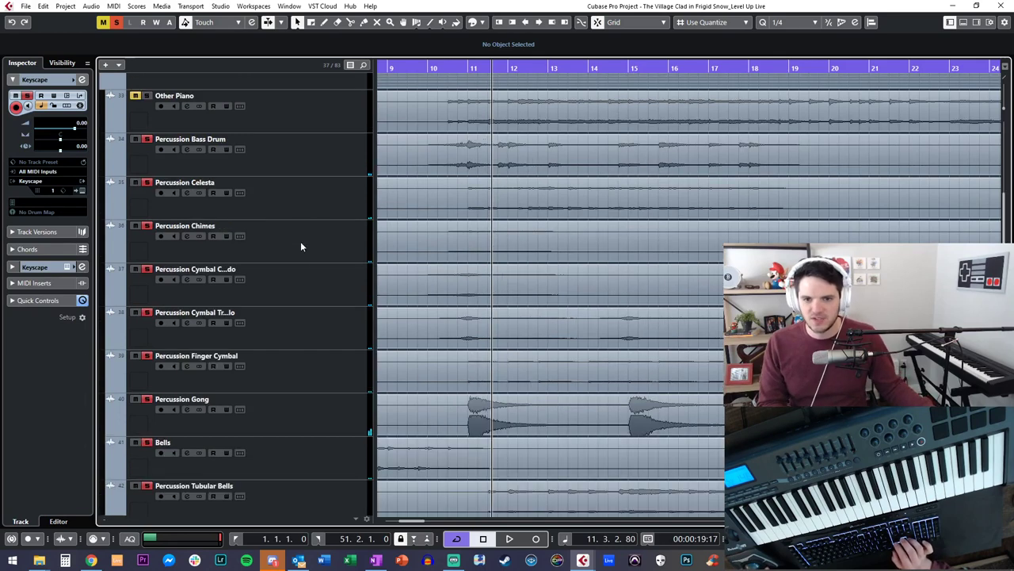
{"action": "left_click", "coordinate": [279, 447]}
{"action": "left_click_drag", "start_coordinate": [74, 128], "coordinate": [55, 128]}
{"action": "key", "text": "KP_Subtract"}
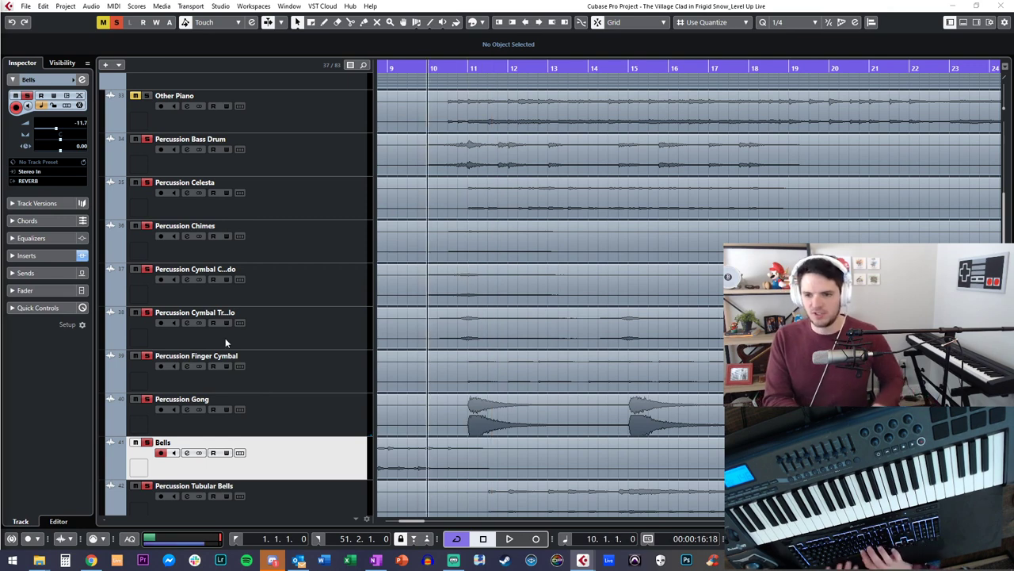
{"action": "key", "text": "KP_Add"}
{"action": "key", "text": "space"}
{"action": "key", "text": "space"}
Step: Set the Percussion Gong stem's volume to -6.29 while playing the mix through bars 11 to 13
{"action": "left_click", "coordinate": [331, 411]}
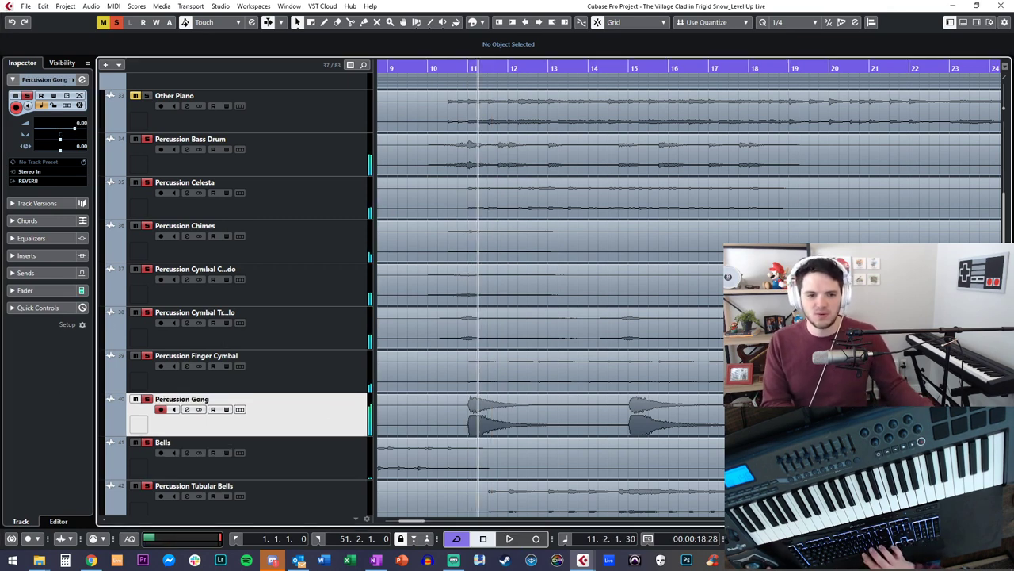
{"action": "key", "text": "space"}
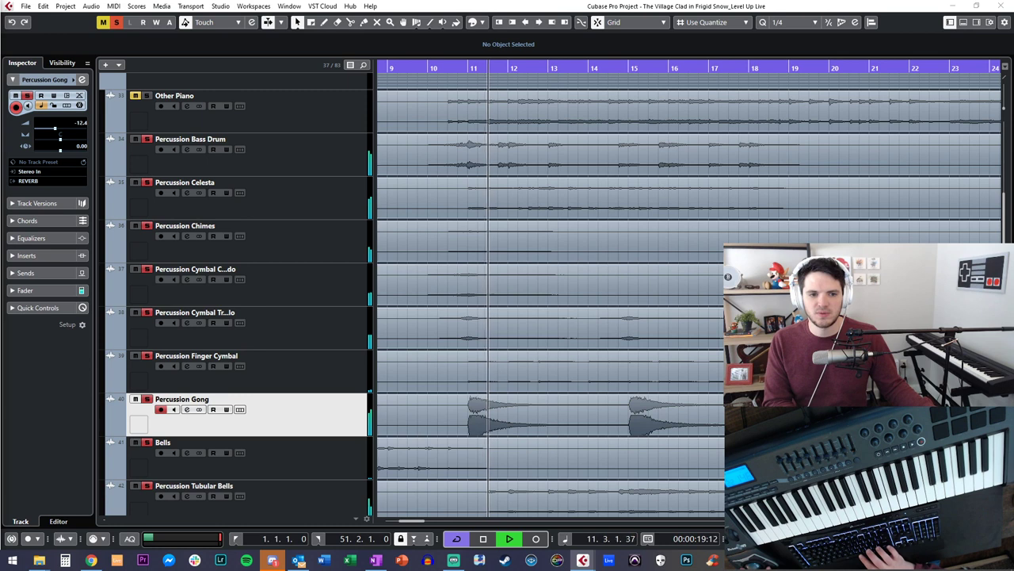
{"action": "key", "text": "KP_Subtract"}
{"action": "key", "text": "KP_Subtract"}
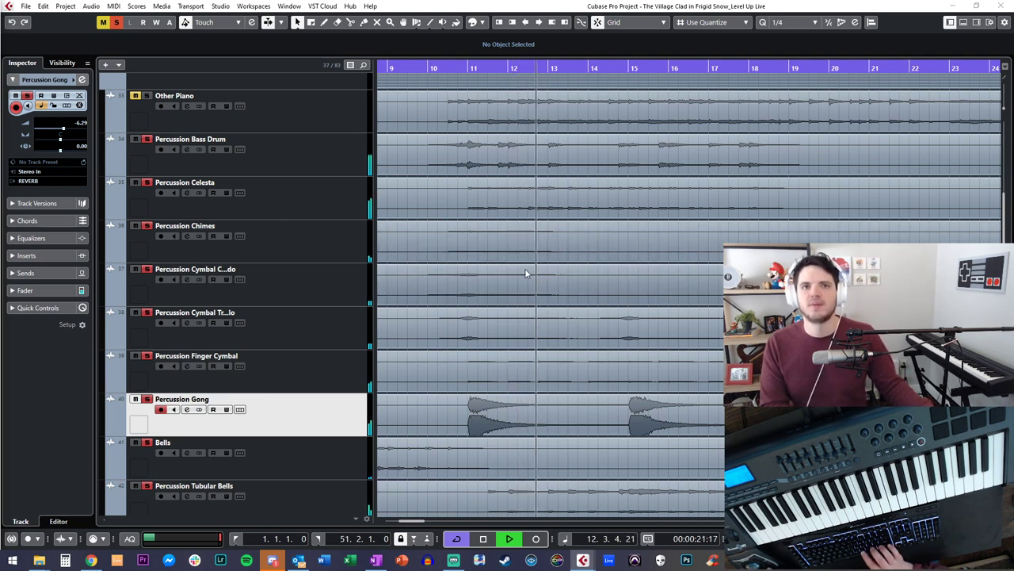
{"action": "key", "text": "space"}
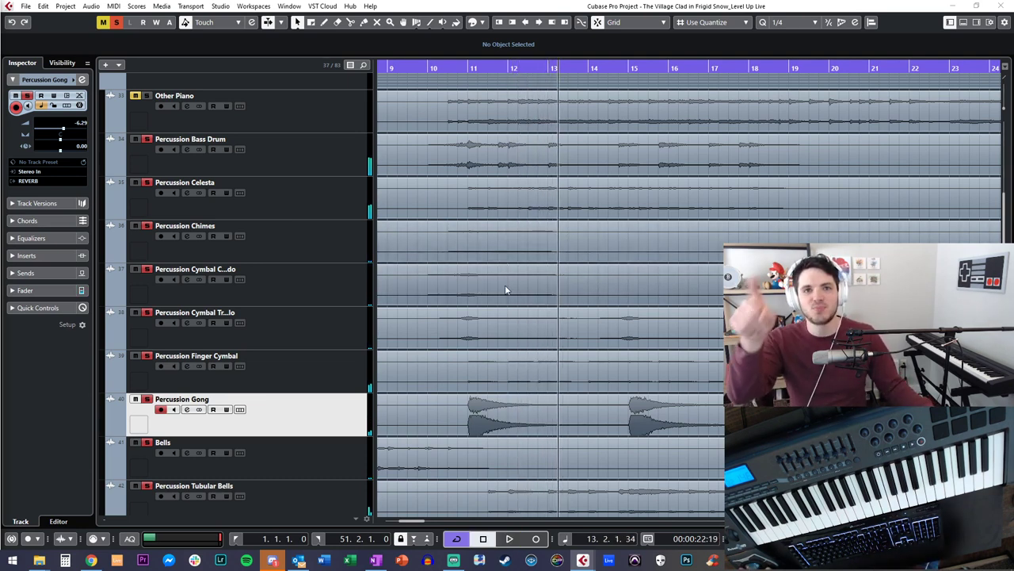
Step: Return the playhead to bar 10 and play the mix from there
{"action": "left_click", "coordinate": [533, 317]}
{"action": "key", "text": "KP_Subtract"}
{"action": "key", "text": "KP_Subtract"}
{"action": "key", "text": "KP_Subtract"}
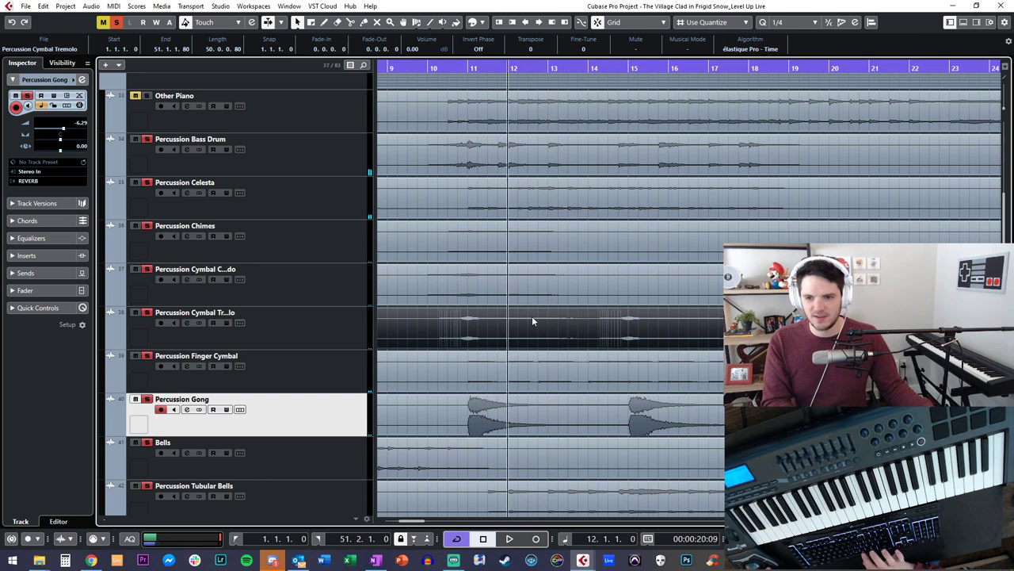
{"action": "key", "text": "KP_Subtract"}
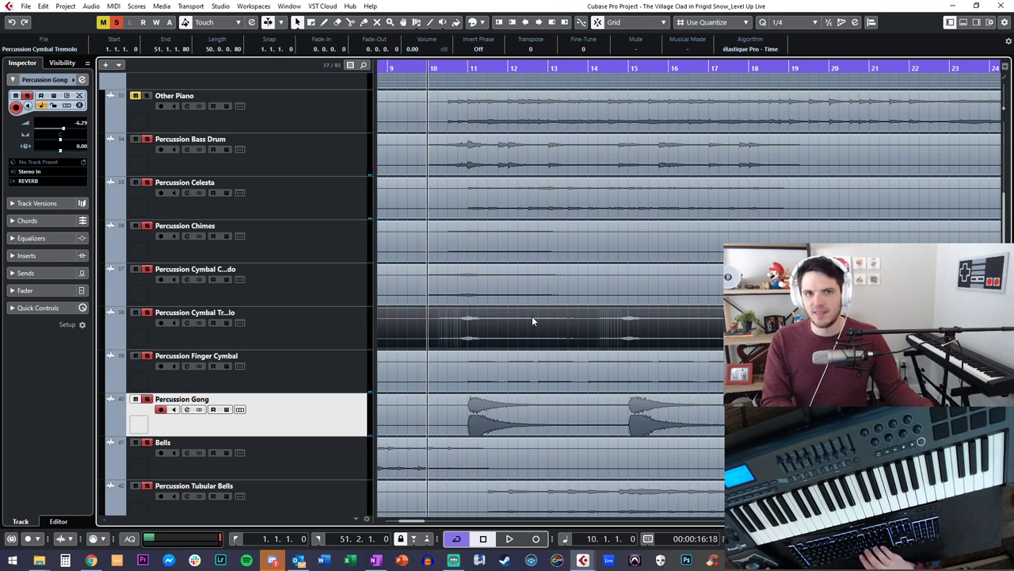
{"action": "key", "text": "space"}
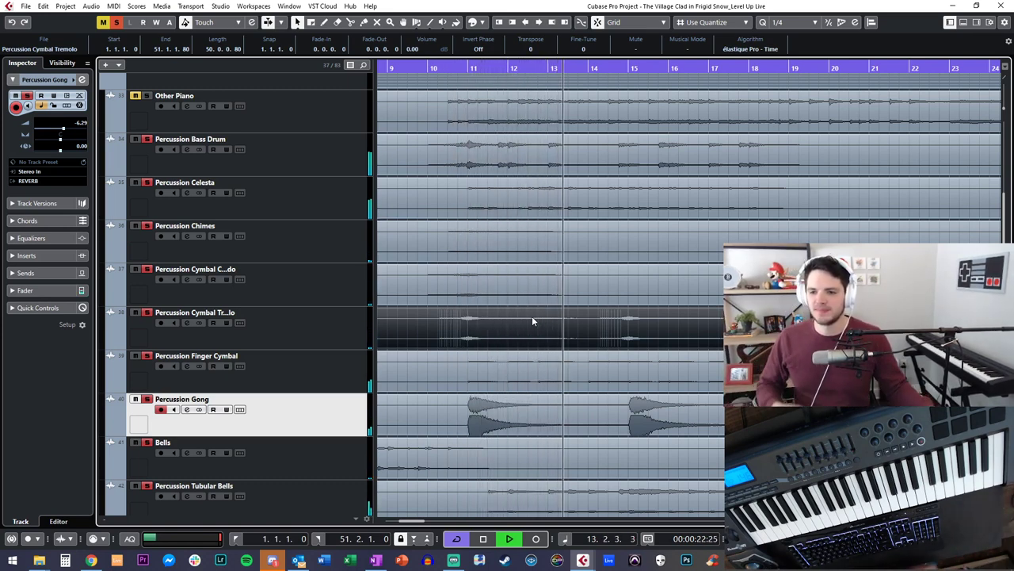
Step: Lower the Percussion Gong stem's volume to -11.7 while playing the mix on to bar 20
{"action": "scroll", "coordinate": [539, 321], "scroll_direction": "down", "scroll_amount": 5}
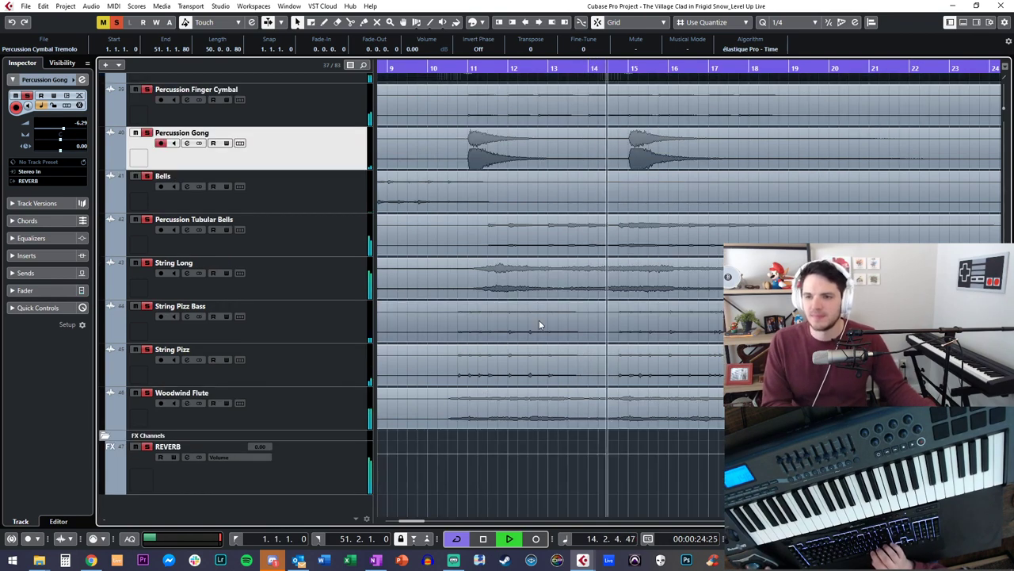
{"action": "scroll", "coordinate": [539, 321], "scroll_direction": "up", "scroll_amount": 10}
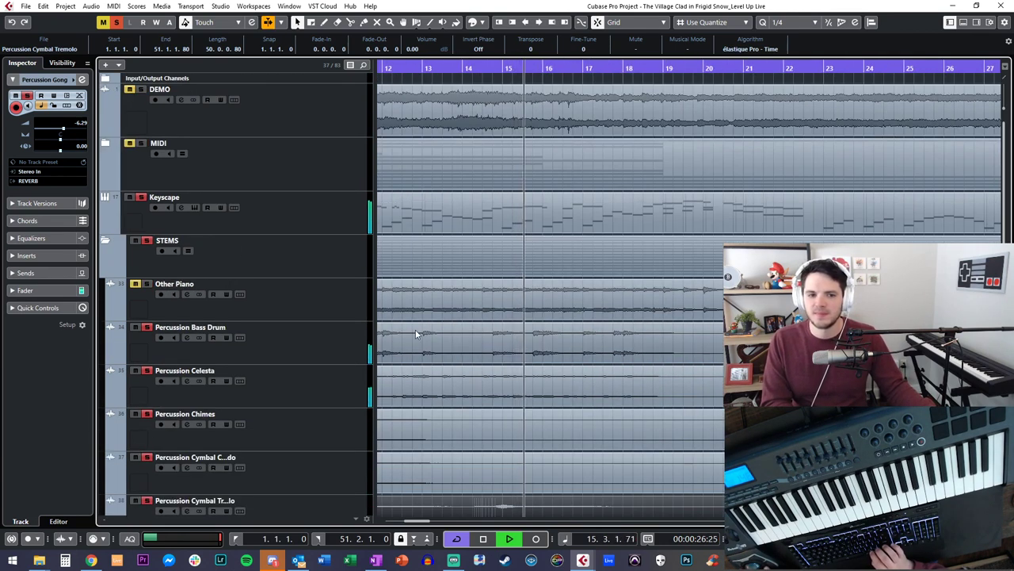
{"action": "scroll", "coordinate": [415, 333], "scroll_direction": "down", "scroll_amount": 10}
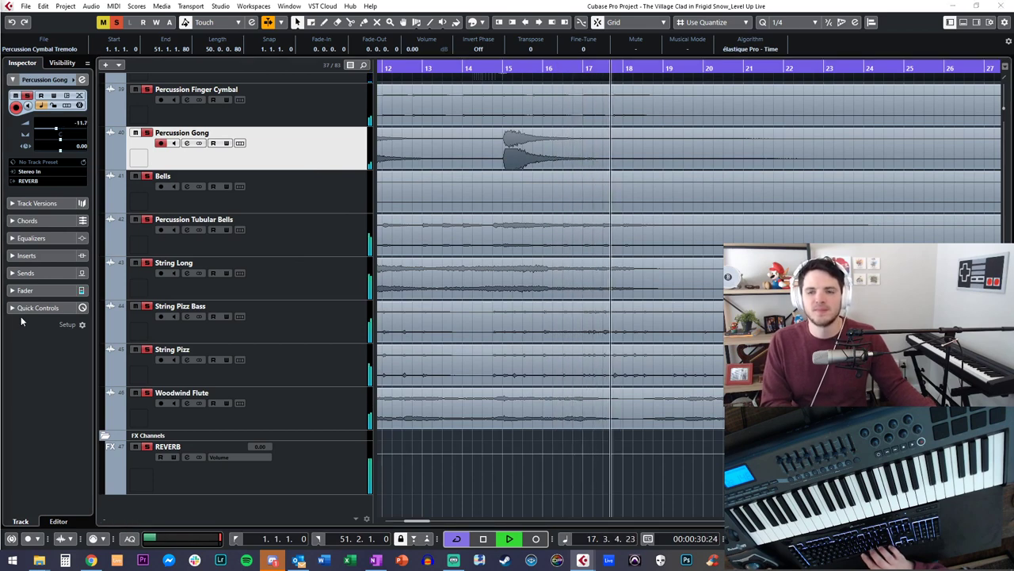
{"action": "left_click", "coordinate": [570, 166]}
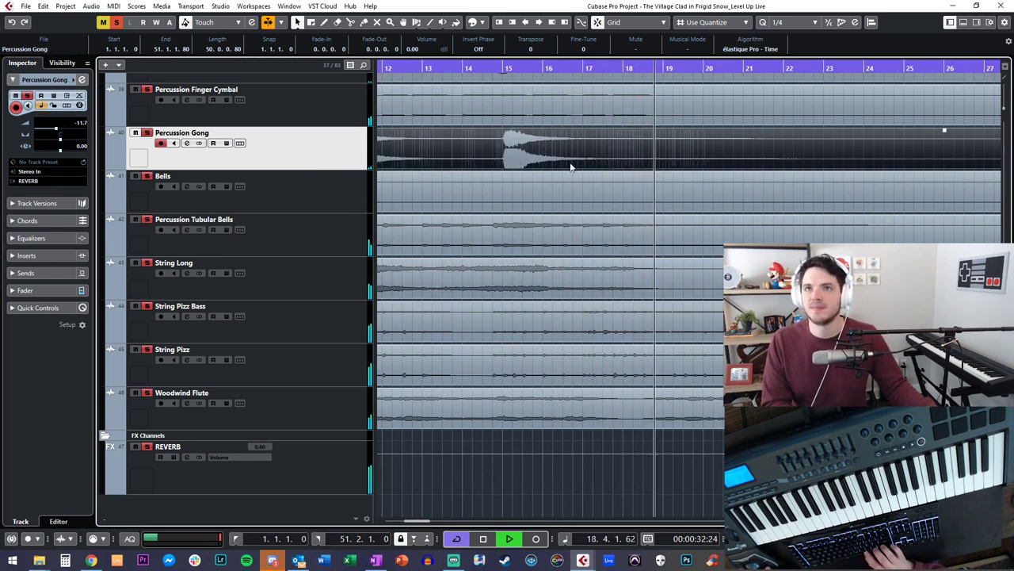
{"action": "scroll", "coordinate": [571, 166], "scroll_direction": "right", "scroll_amount": 3}
{"action": "scroll", "coordinate": [551, 156], "scroll_direction": "up", "scroll_amount": 6}
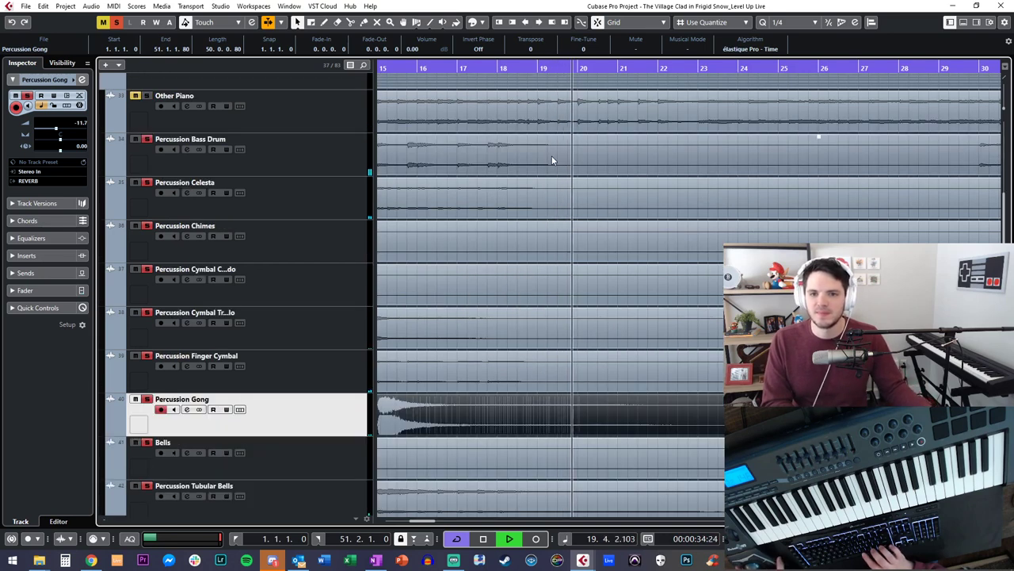
{"action": "scroll", "coordinate": [552, 155], "scroll_direction": "up", "scroll_amount": 3}
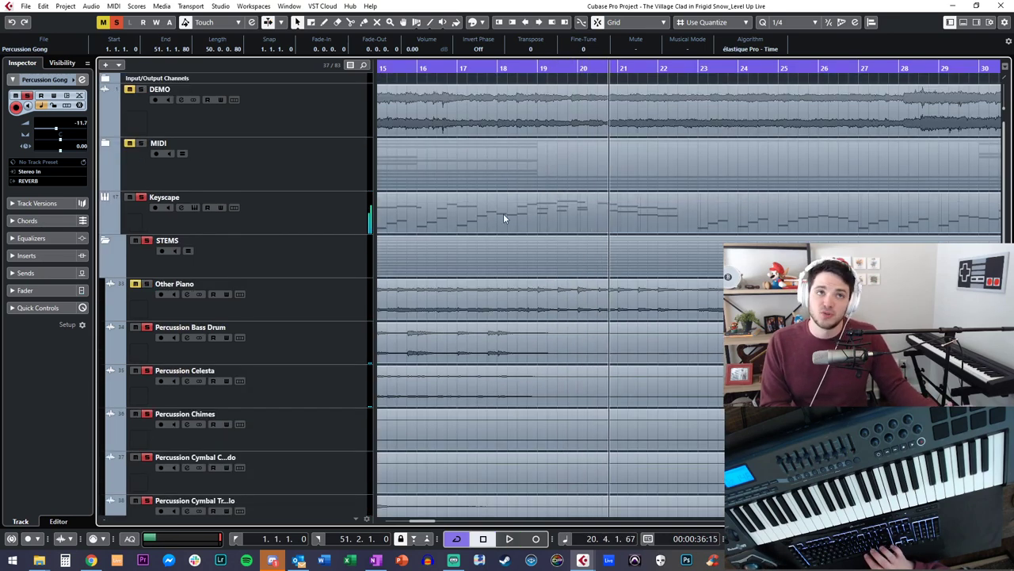
Step: Select the Other Piano stem and replay the mix briefly from bar 17
{"action": "left_click", "coordinate": [301, 266]}
{"action": "left_click", "coordinate": [315, 300]}
{"action": "left_click", "coordinate": [351, 271]}
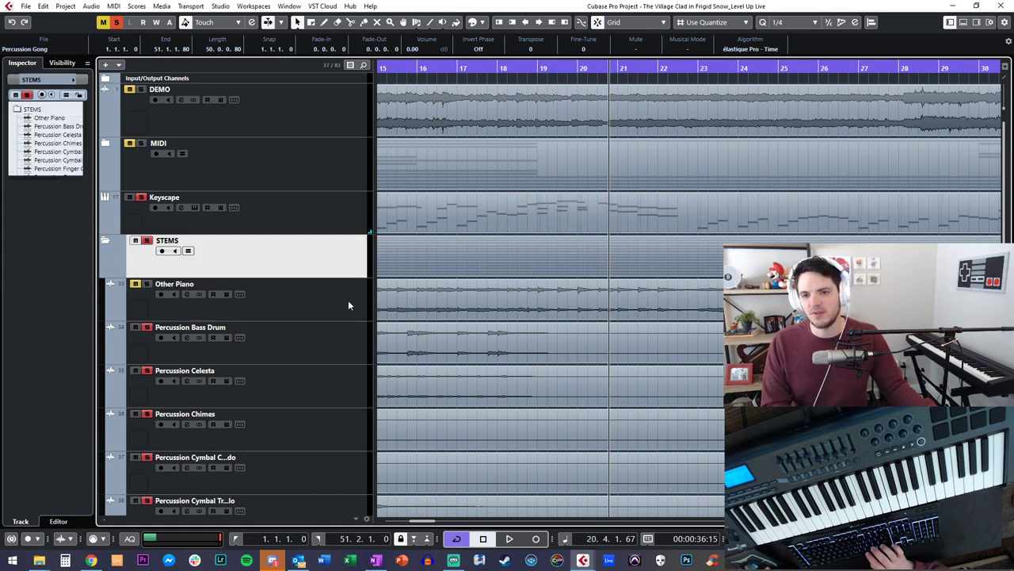
{"action": "left_click", "coordinate": [349, 299]}
{"action": "left_click", "coordinate": [305, 262]}
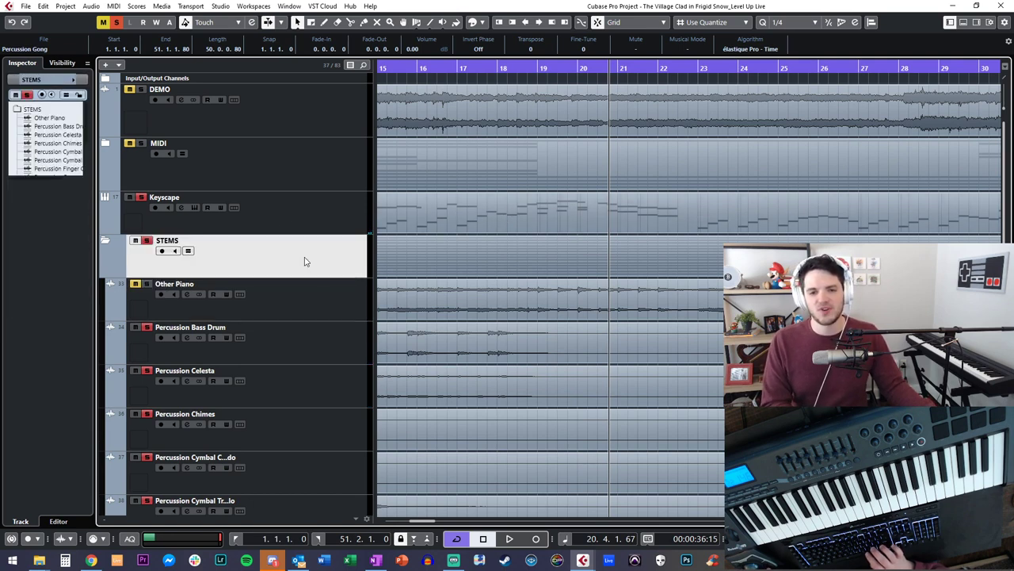
{"action": "left_click", "coordinate": [314, 300]}
{"action": "key", "text": "ctrl+Left"}
{"action": "key", "text": "ctrl+Left"}
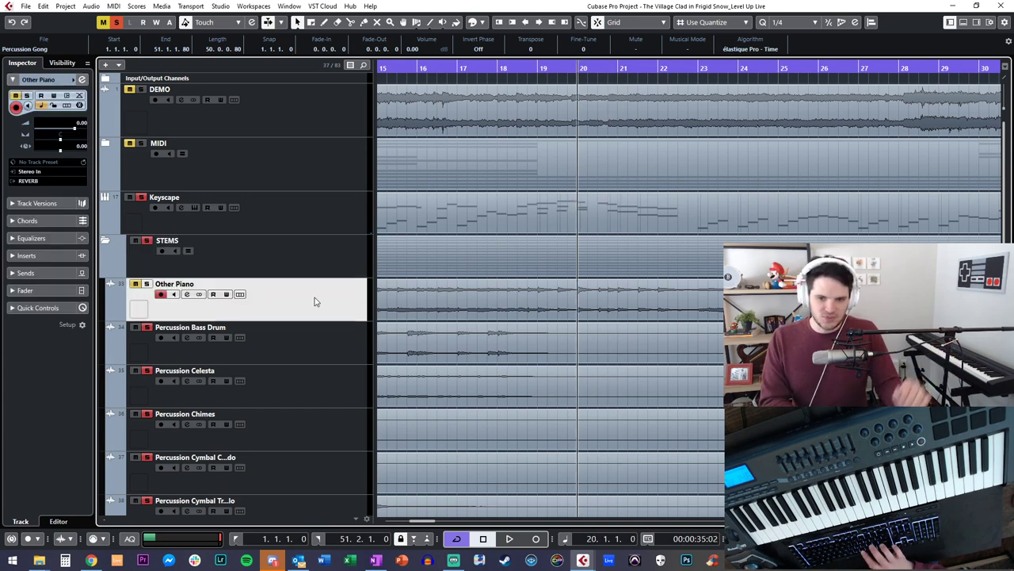
{"action": "key", "text": "ctrl+Left"}
{"action": "key", "text": "ctrl+Left"}
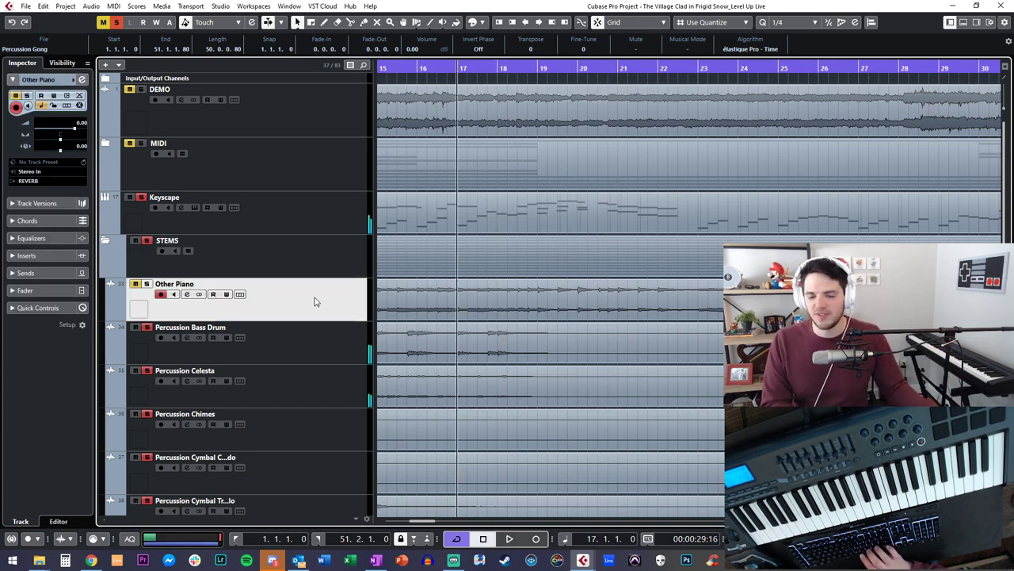
{"action": "key", "text": "space"}
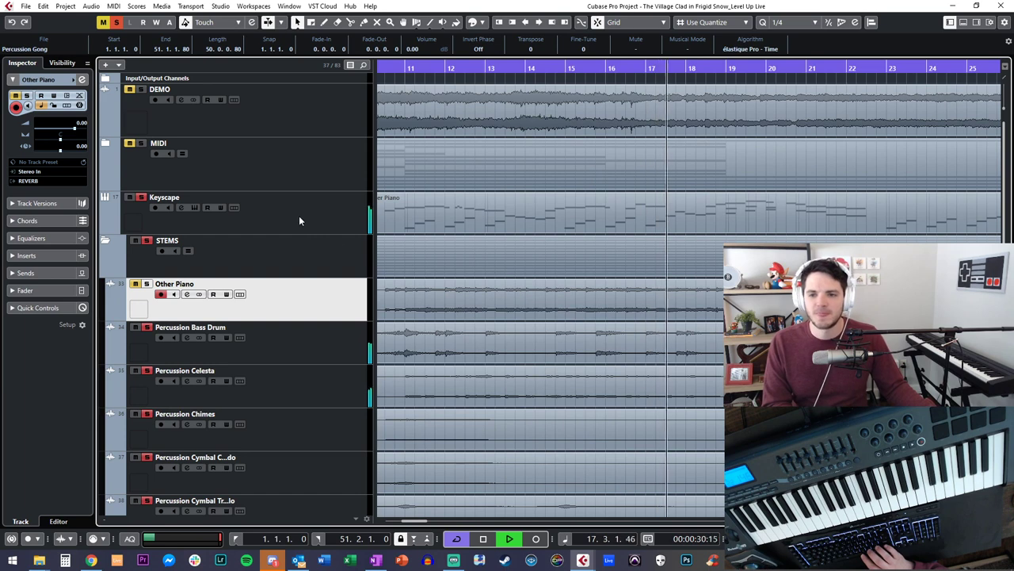
{"action": "key", "text": "space"}
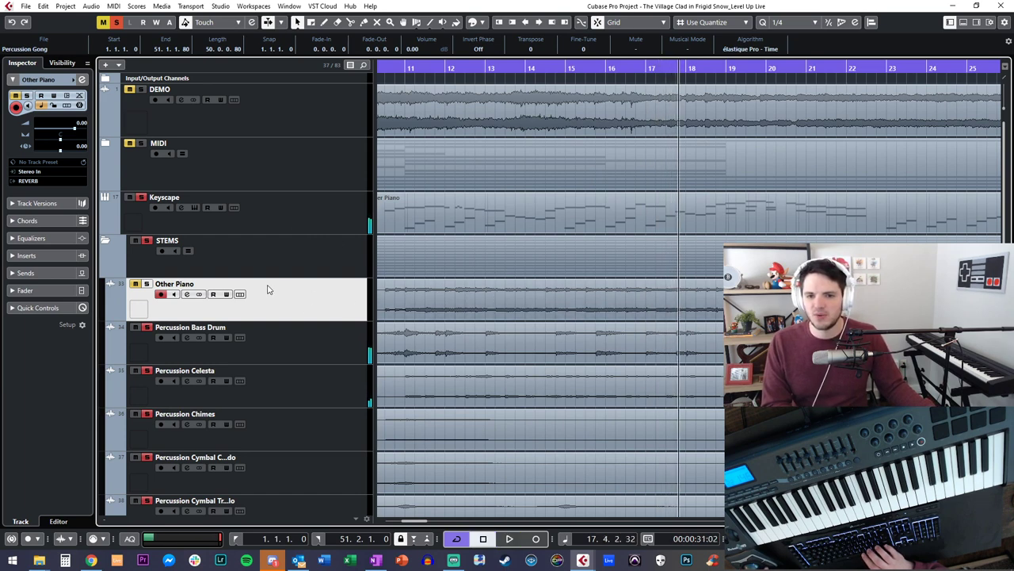
Step: Rename the Other Piano stem track as Piano
{"action": "double_click", "coordinate": [219, 287]}
{"action": "type", "text": "Piano"}
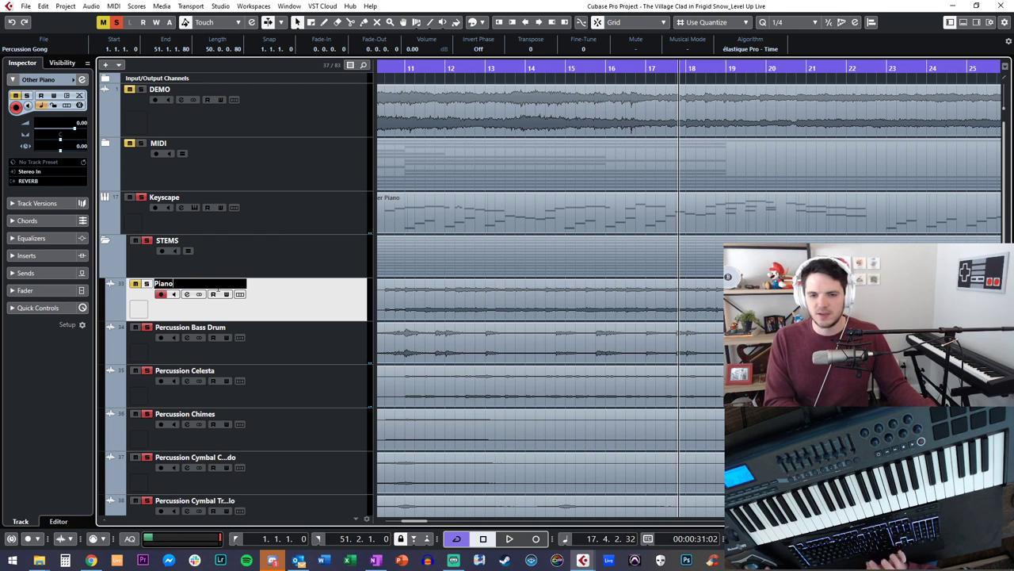
{"action": "key", "text": "Return"}
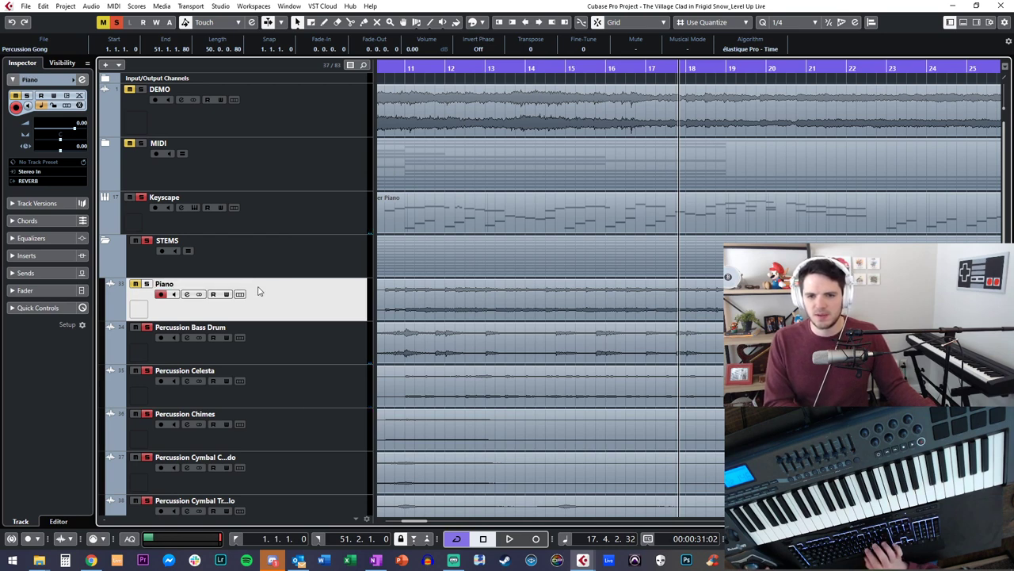
Step: Hide the Piano stem track and check the project's track visibility list
{"action": "right_click", "coordinate": [258, 292]}
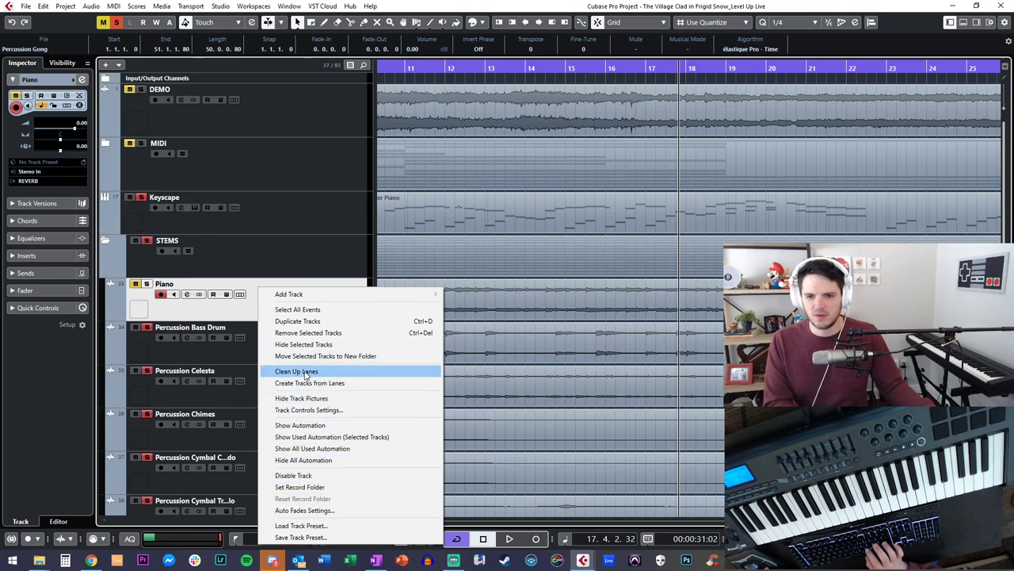
{"action": "left_click", "coordinate": [307, 343]}
{"action": "left_click", "coordinate": [285, 296]}
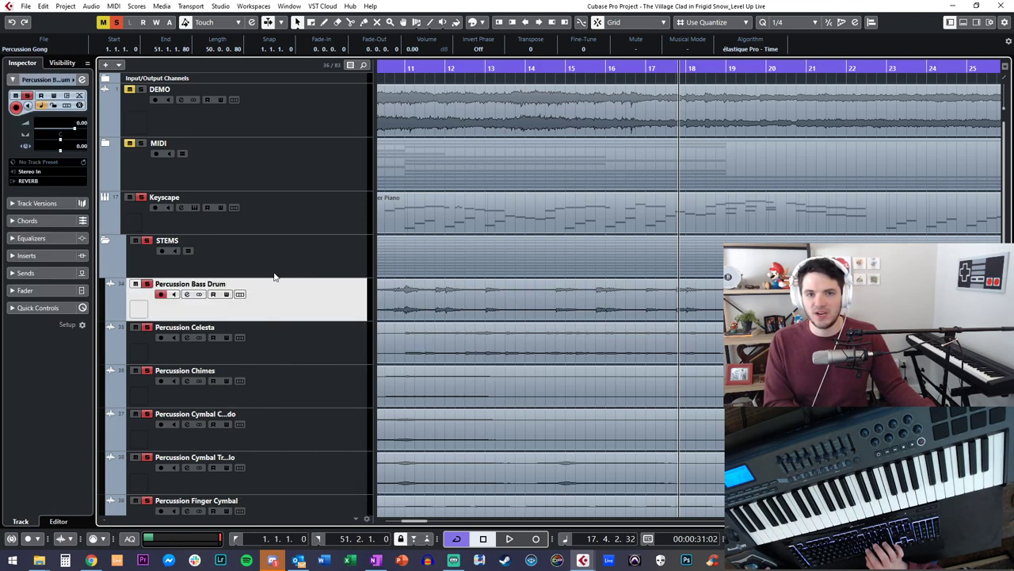
{"action": "left_click", "coordinate": [63, 67]}
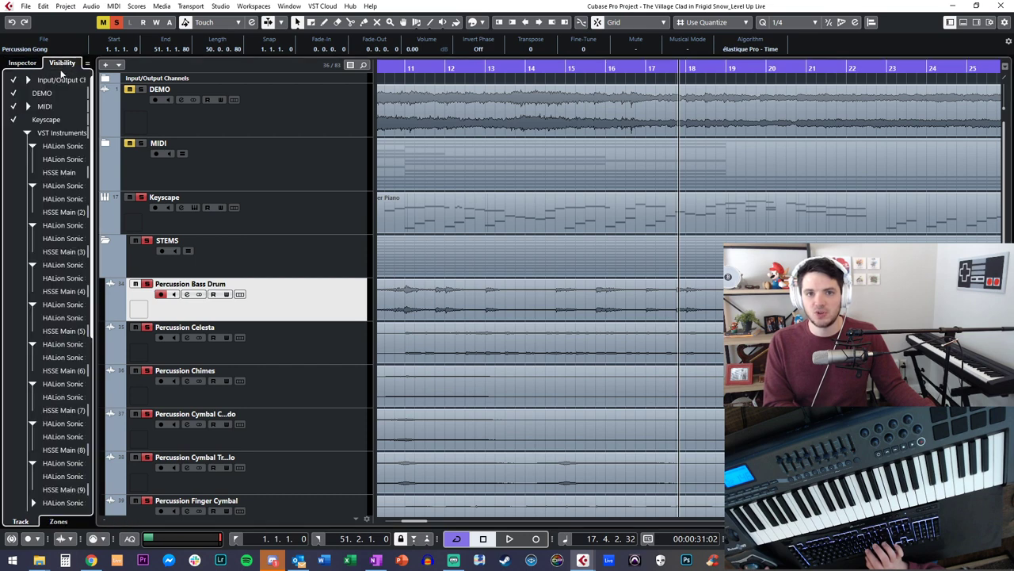
{"action": "scroll", "coordinate": [34, 325], "scroll_direction": "down", "scroll_amount": 7}
{"action": "scroll", "coordinate": [30, 261], "scroll_direction": "up", "scroll_amount": 7}
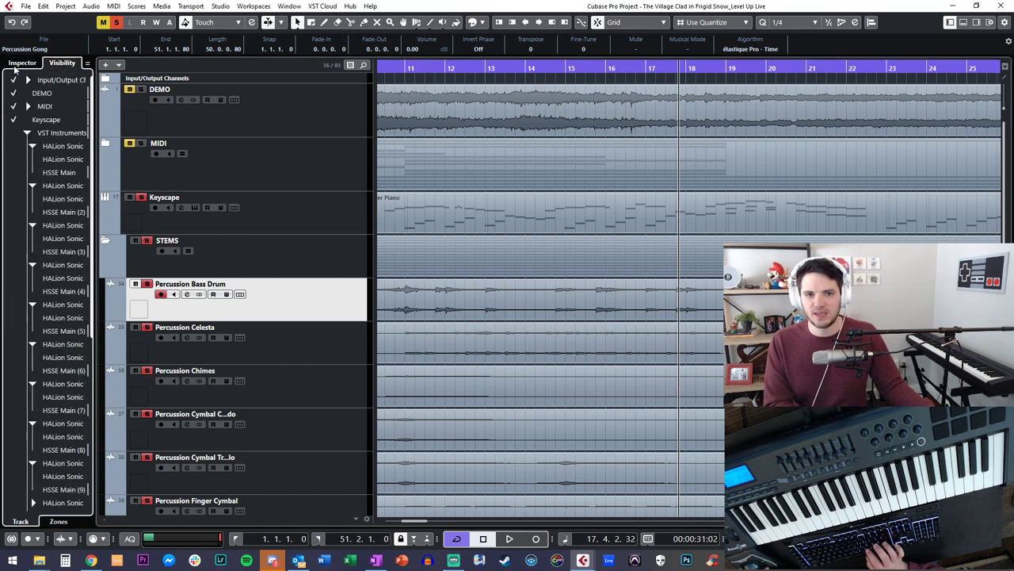
{"action": "left_click", "coordinate": [16, 64]}
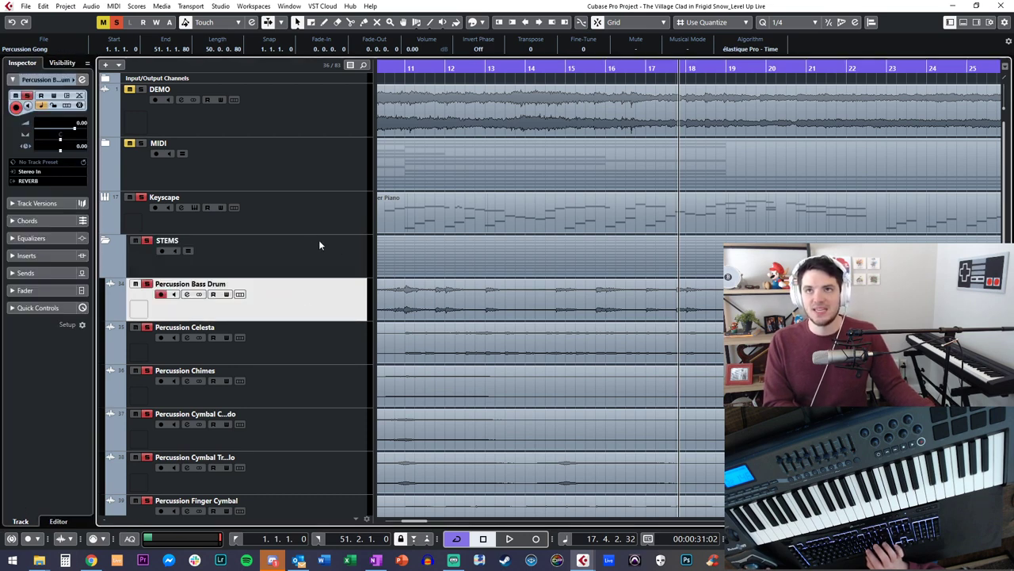
Step: Move the Keyscape track into the STEMS folder above Percussion Bass Drum and return the playhead to bar 10
{"action": "scroll", "coordinate": [496, 277], "scroll_direction": "right", "scroll_amount": 3}
{"action": "scroll", "coordinate": [496, 277], "scroll_direction": "left", "scroll_amount": 4}
{"action": "key", "text": "KP_Subtract"}
{"action": "key", "text": "Left"}
{"action": "left_click_drag", "start_coordinate": [293, 203], "coordinate": [309, 245]}
{"action": "key", "text": "Left"}
{"action": "key", "text": "Left"}
{"action": "key", "text": "Left"}
{"action": "key", "text": "Left"}
{"action": "key", "text": "Left"}
{"action": "key", "text": "Left"}
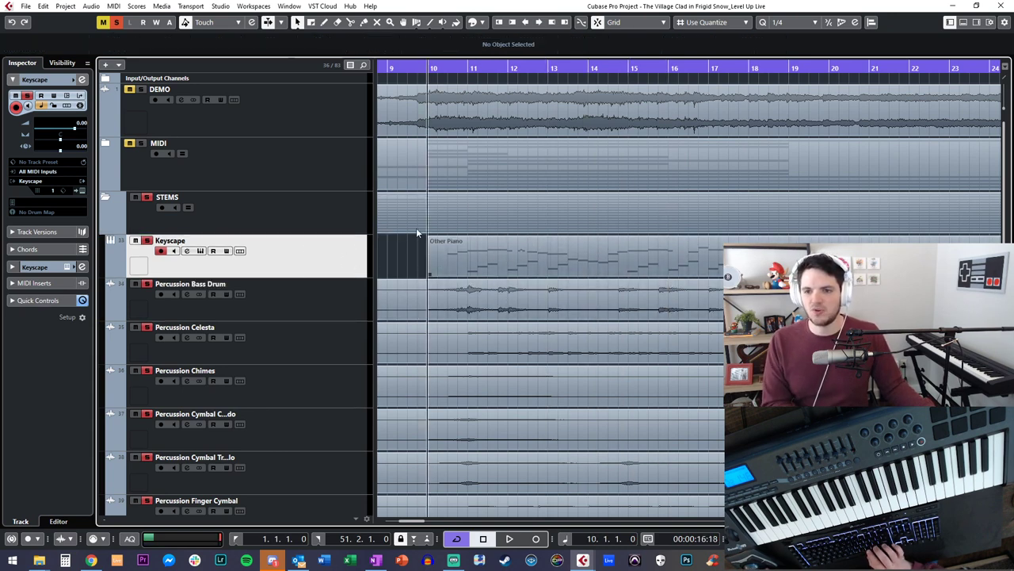
Step: Open the Keyscape track's Other Piano MIDI part in the Key Editor
{"action": "double_click", "coordinate": [501, 253]}
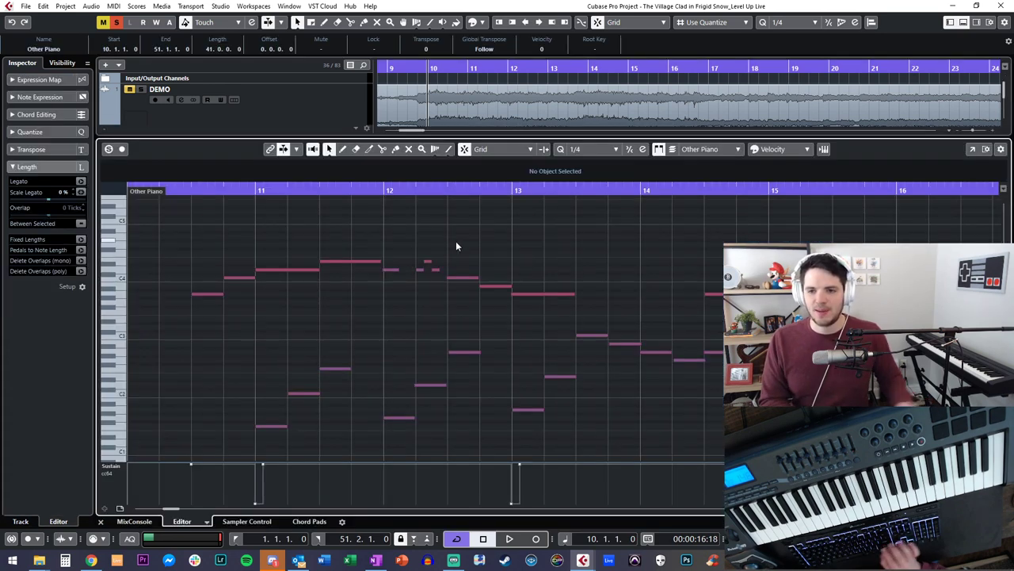
{"action": "key", "text": "shift+g"}
{"action": "key", "text": "g"}
{"action": "key", "text": "g"}
{"action": "key", "text": "g"}
{"action": "scroll", "coordinate": [489, 241], "scroll_direction": "right", "scroll_amount": 3}
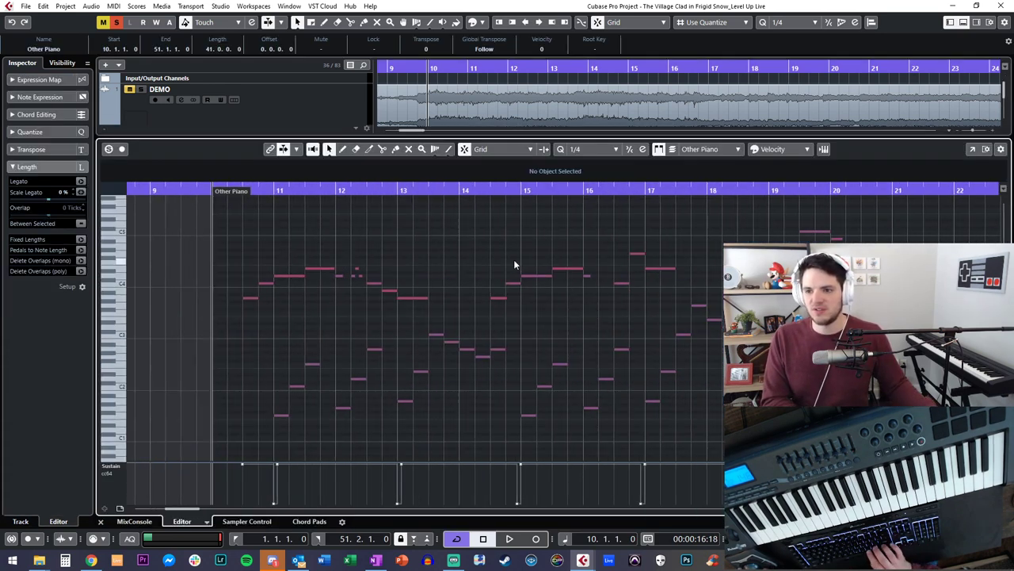
{"action": "key", "text": "ctrl+a"}
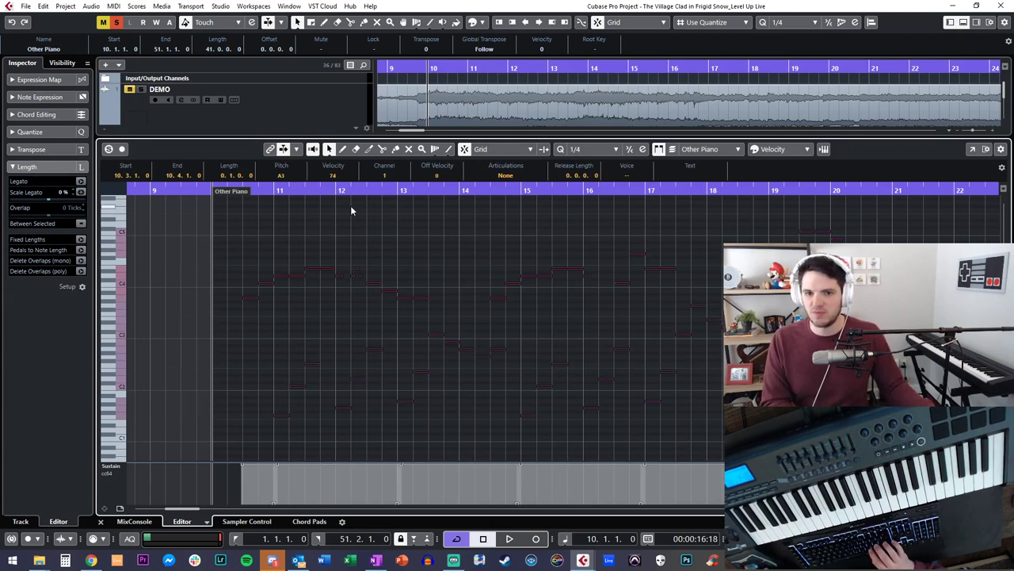
Step: Solo the Key Editor and play the piano part on its own from bar 10 to bar 22
{"action": "left_click", "coordinate": [109, 148]}
{"action": "left_click", "coordinate": [307, 284]}
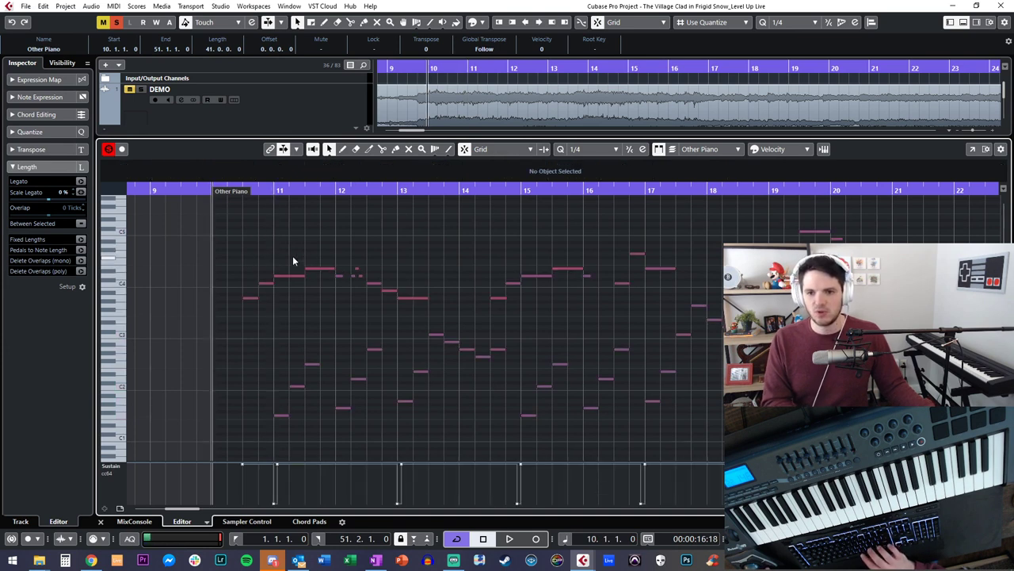
{"action": "key", "text": "space"}
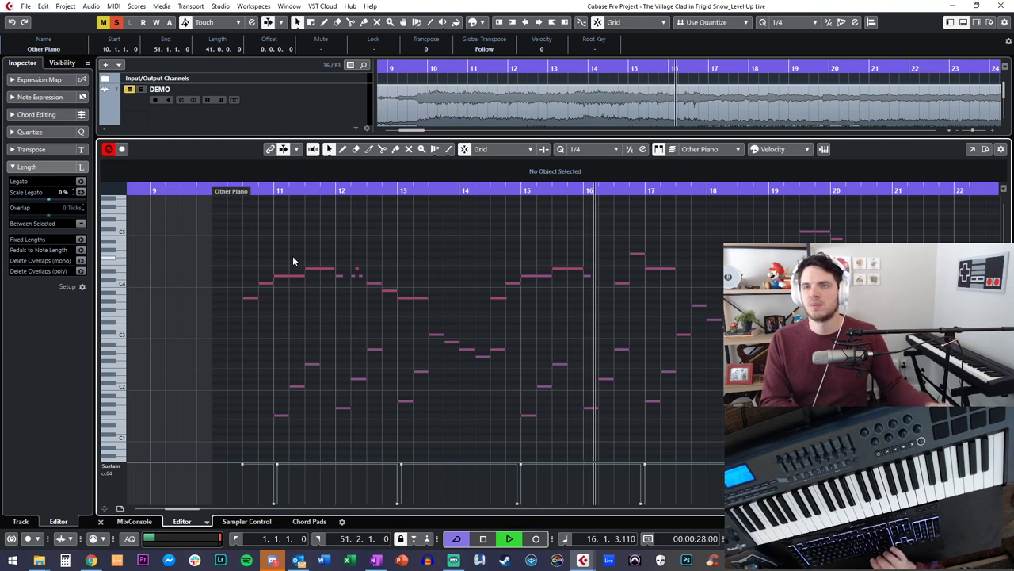
{"action": "scroll", "coordinate": [483, 235], "scroll_direction": "right", "scroll_amount": 2}
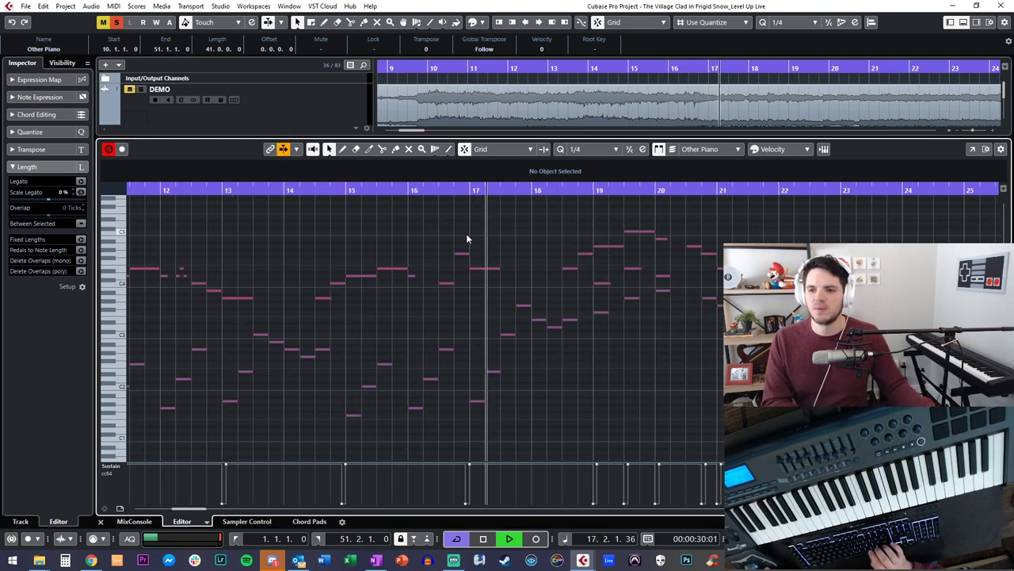
{"action": "key", "text": "g"}
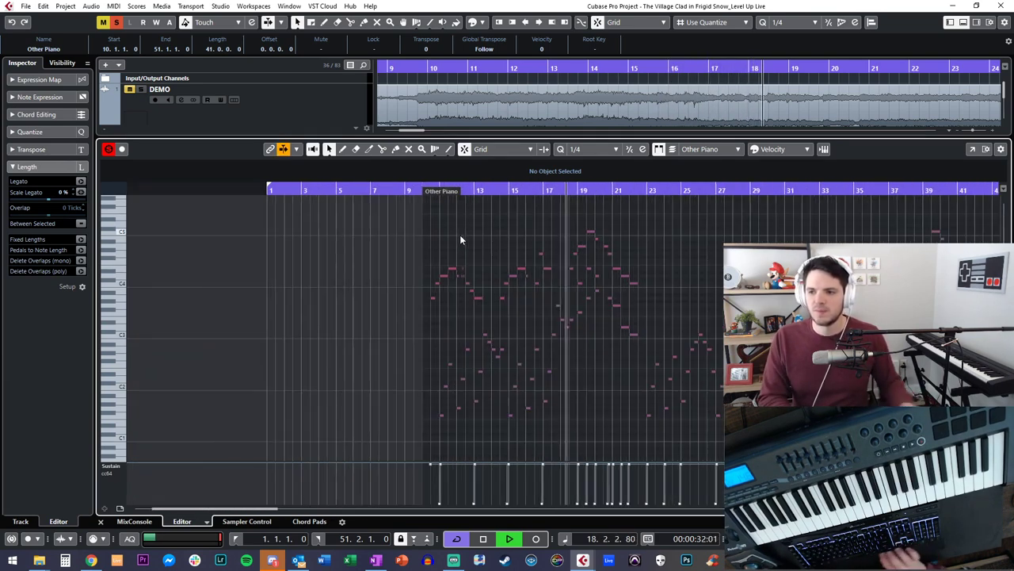
{"action": "key", "text": "g"}
{"action": "scroll", "coordinate": [461, 235], "scroll_direction": "right", "scroll_amount": 1}
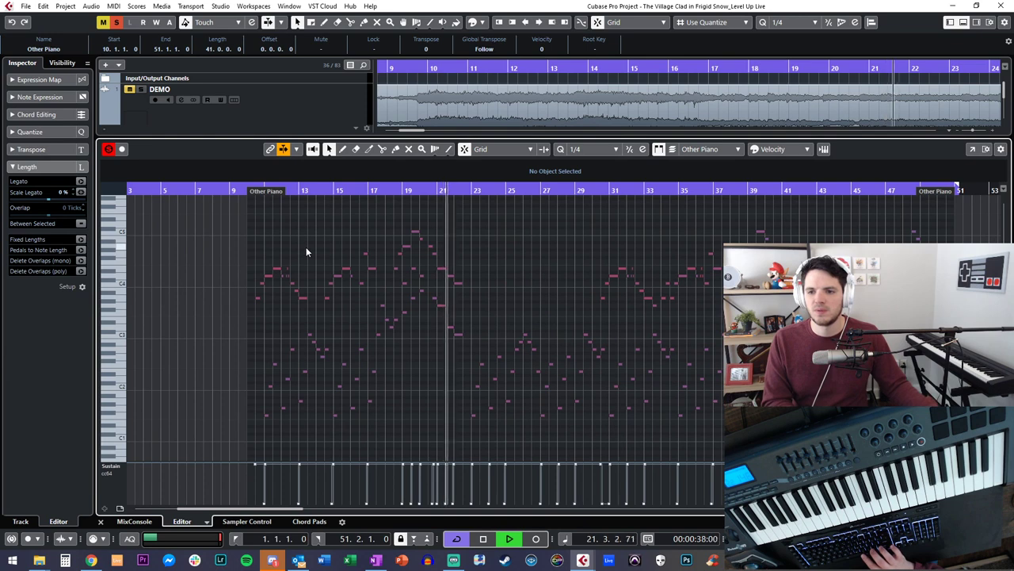
{"action": "key", "text": "space"}
Step: Select the upper melody notes throughout the Other Piano part and switch the controller lane from Sustain to Velocity
{"action": "left_click_drag", "start_coordinate": [224, 210], "coordinate": [362, 306]}
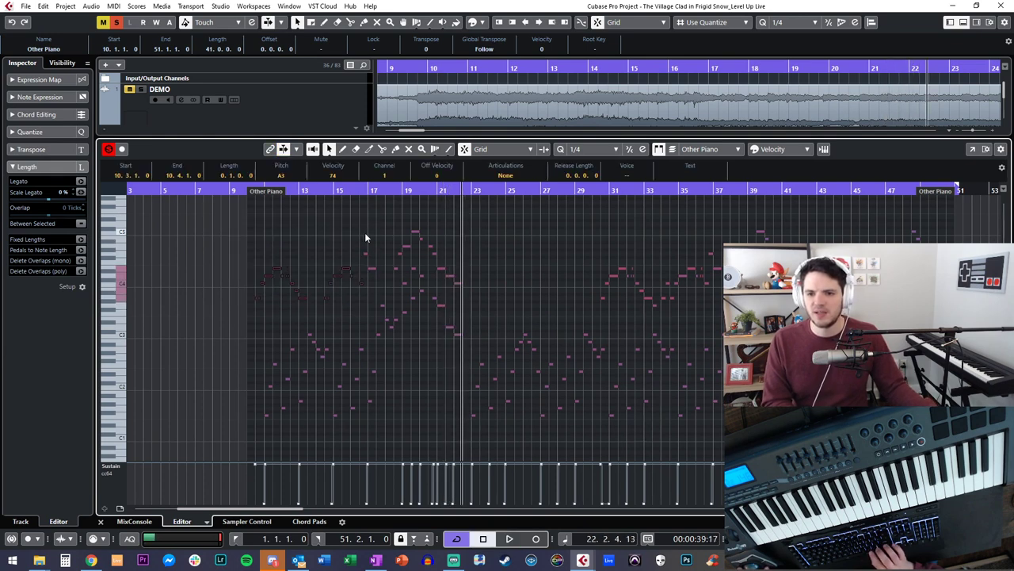
{"action": "mouse_move", "coordinate": [427, 271]}
{"action": "left_mouse_down"}
{"action": "mouse_move", "coordinate": [467, 286]}
{"action": "mouse_move", "coordinate": [425, 285]}
{"action": "left_mouse_up"}
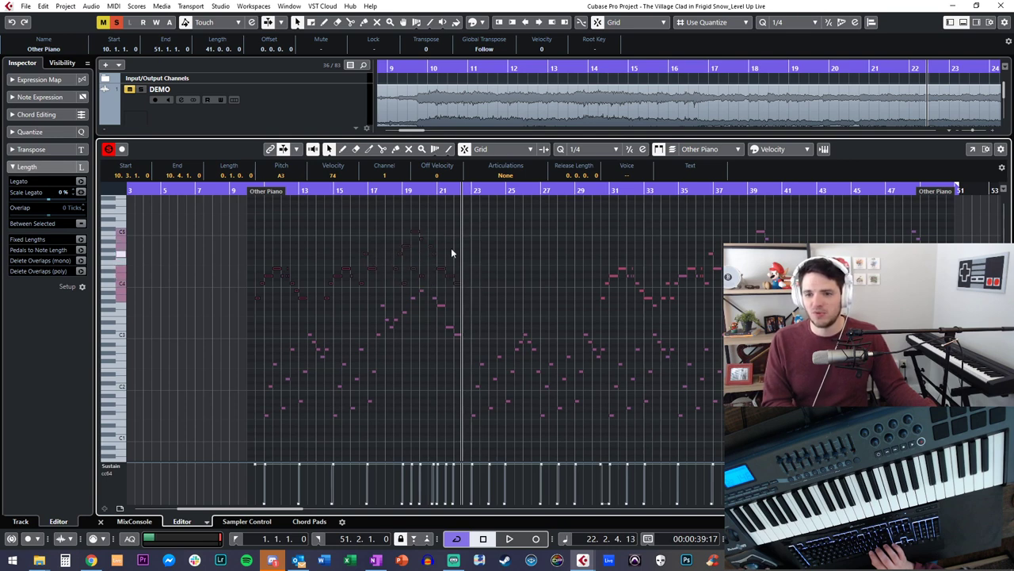
{"action": "scroll", "coordinate": [475, 254], "scroll_direction": "right", "scroll_amount": 5}
{"action": "left_click_drag", "start_coordinate": [392, 219], "coordinate": [540, 315]}
{"action": "left_click_drag", "start_coordinate": [547, 218], "coordinate": [574, 271]}
{"action": "left_click_drag", "start_coordinate": [602, 237], "coordinate": [778, 294]}
{"action": "left_click_drag", "start_coordinate": [599, 260], "coordinate": [599, 259]}
{"action": "left_click", "coordinate": [117, 468]}
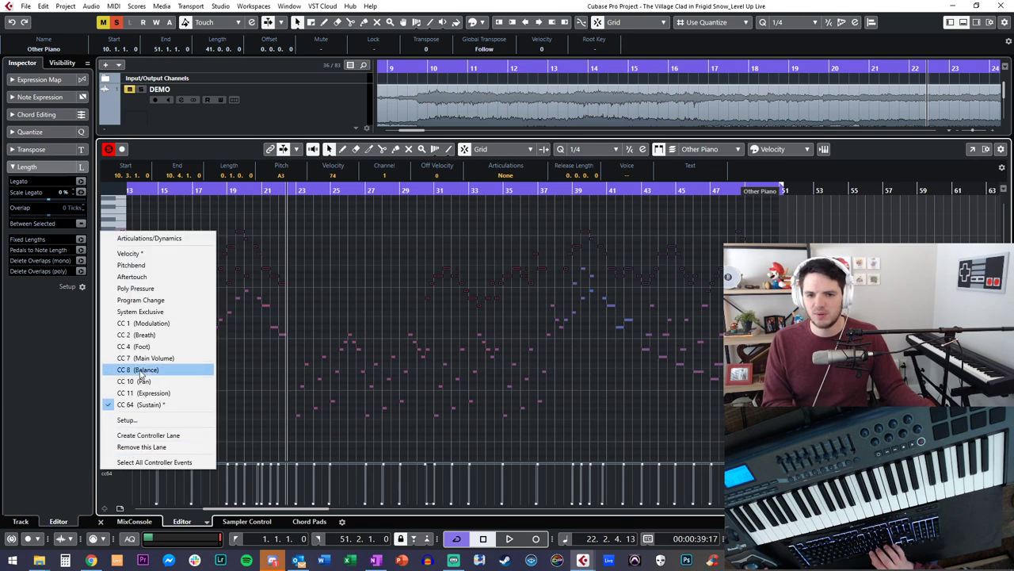
{"action": "left_click", "coordinate": [142, 255]}
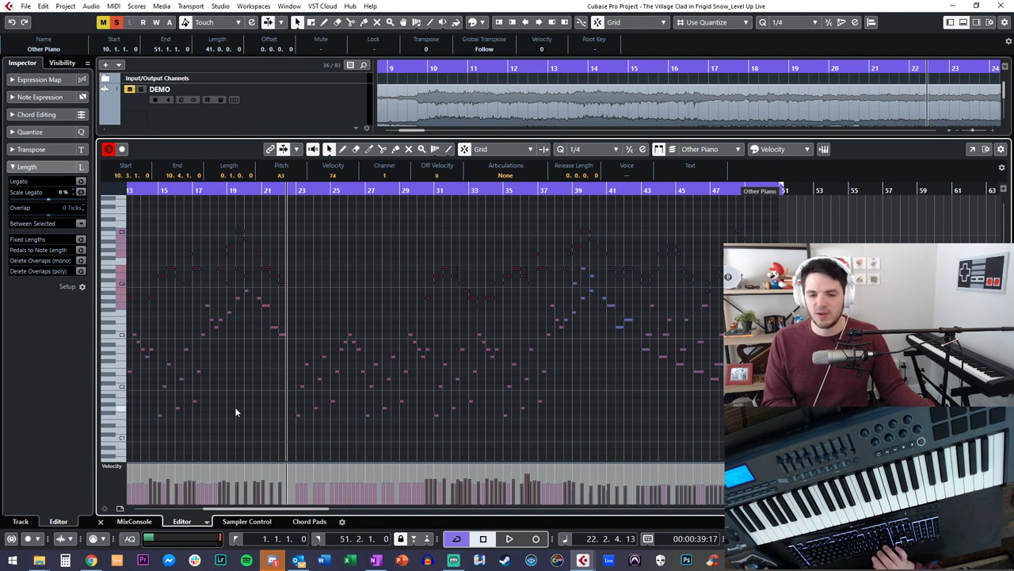
Step: Raise the velocities of the selected upper melody notes, bringing the first note to about 97, and return the playhead to bar 10
{"action": "left_click_drag", "start_coordinate": [264, 464], "coordinate": [261, 457]}
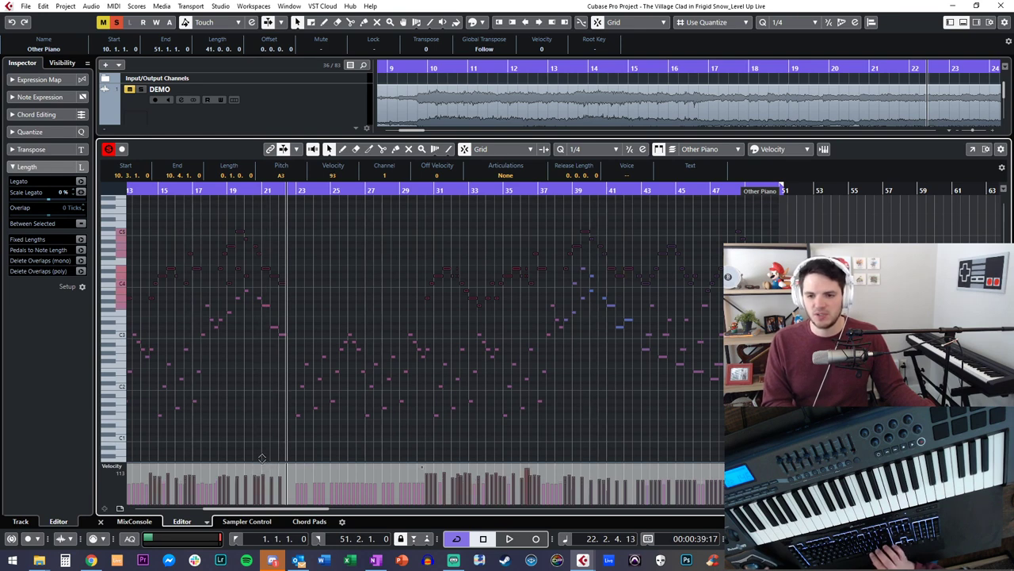
{"action": "scroll", "coordinate": [285, 396], "scroll_direction": "left", "scroll_amount": 4}
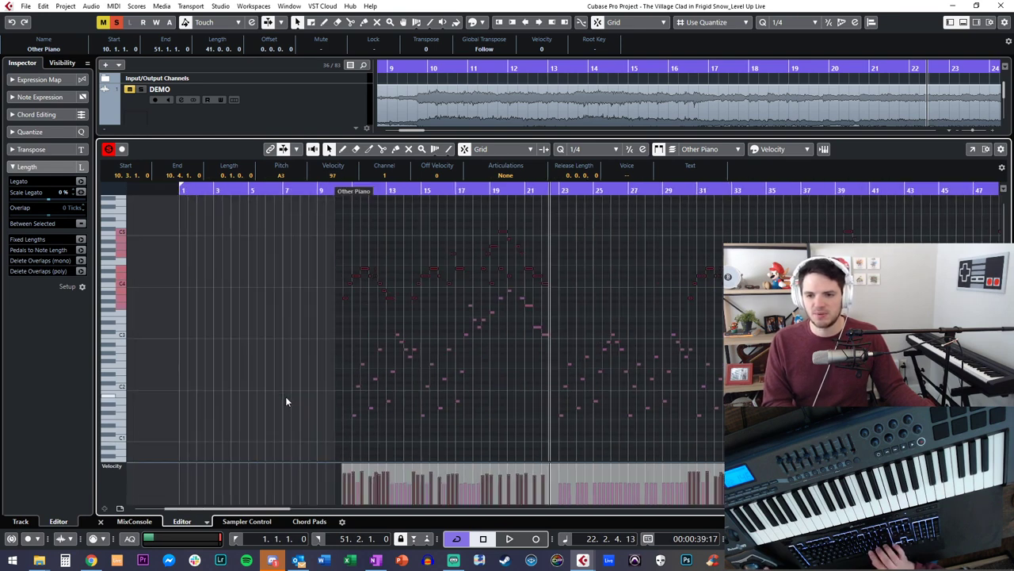
{"action": "key", "text": "KP_Subtract"}
{"action": "key", "text": "KP_Subtract"}
{"action": "key", "text": "KP_Subtract"}
{"action": "key", "text": "KP_Subtract"}
{"action": "key", "text": "KP_Subtract"}
{"action": "key", "text": "KP_Subtract"}
{"action": "key", "text": "KP_Subtract"}
{"action": "key", "text": "KP_Subtract"}
{"action": "key", "text": "KP_Subtract"}
{"action": "key", "text": "KP_Subtract"}
{"action": "key", "text": "KP_Subtract"}
{"action": "key", "text": "KP_Subtract"}
{"action": "key", "text": "KP_Subtract"}
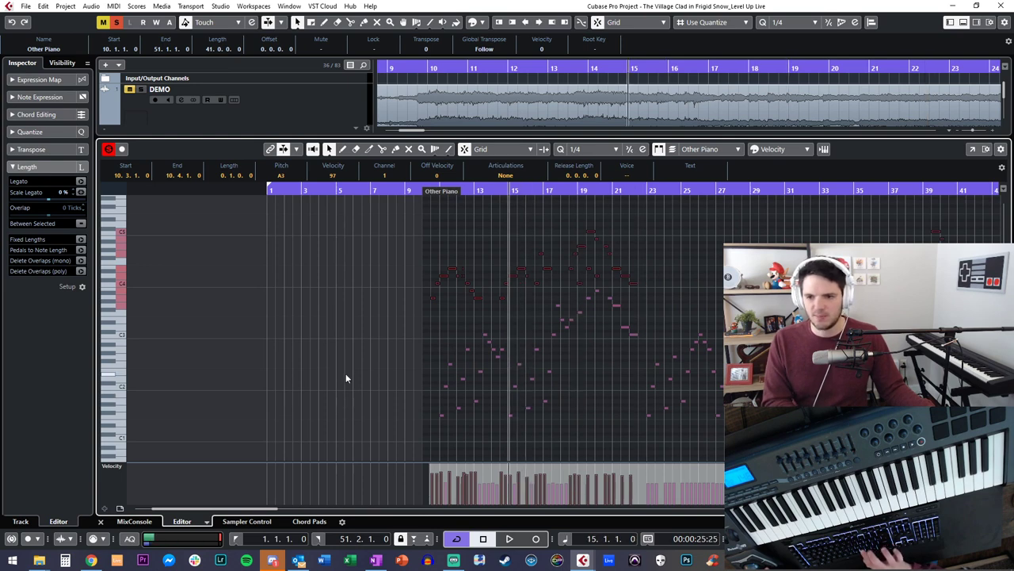
{"action": "key", "text": "h"}
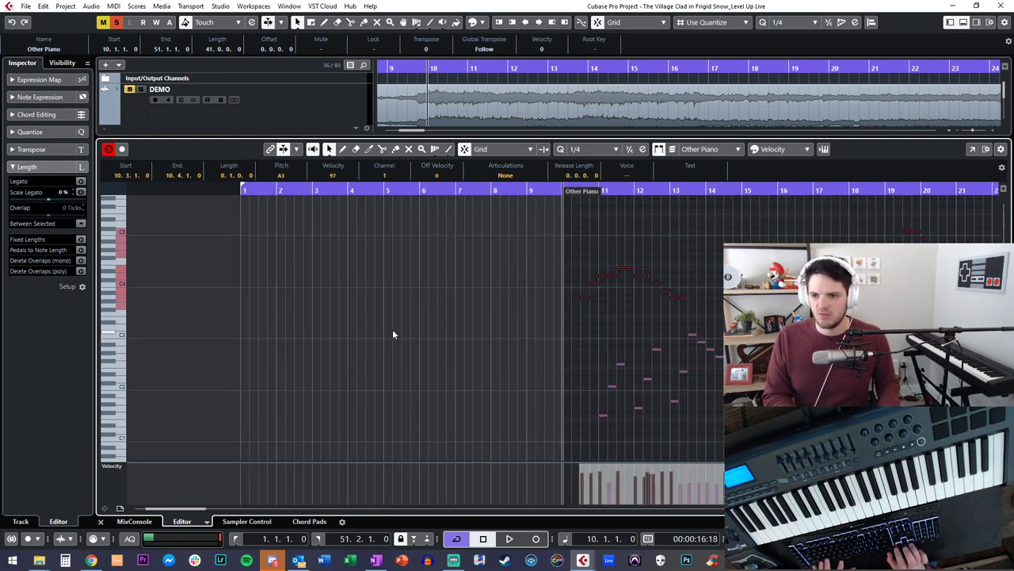
Step: Play the piano part from bar 10 to bar 22 with the view following, to judge the louder melody
{"action": "key", "text": "space"}
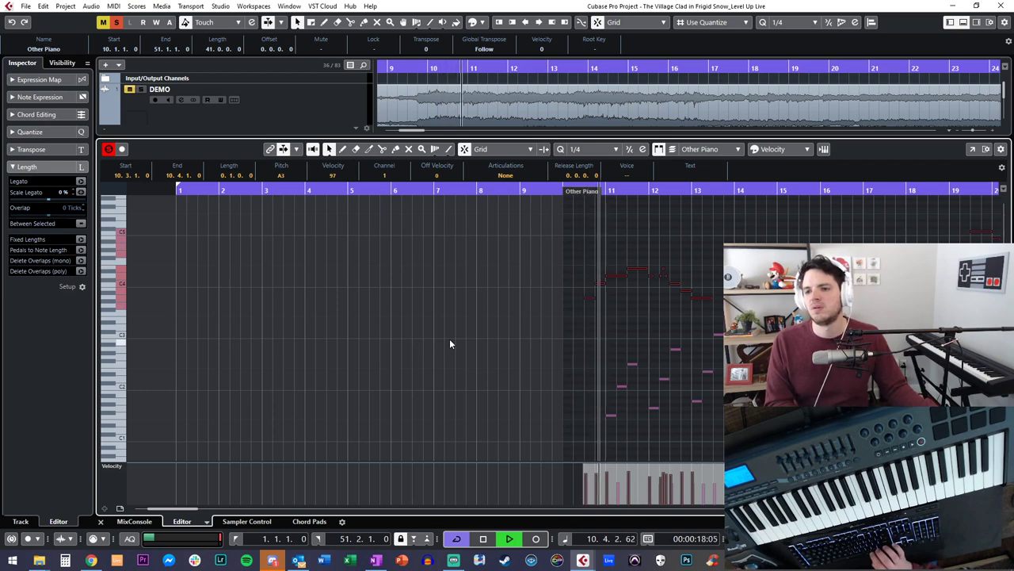
{"action": "key", "text": "f"}
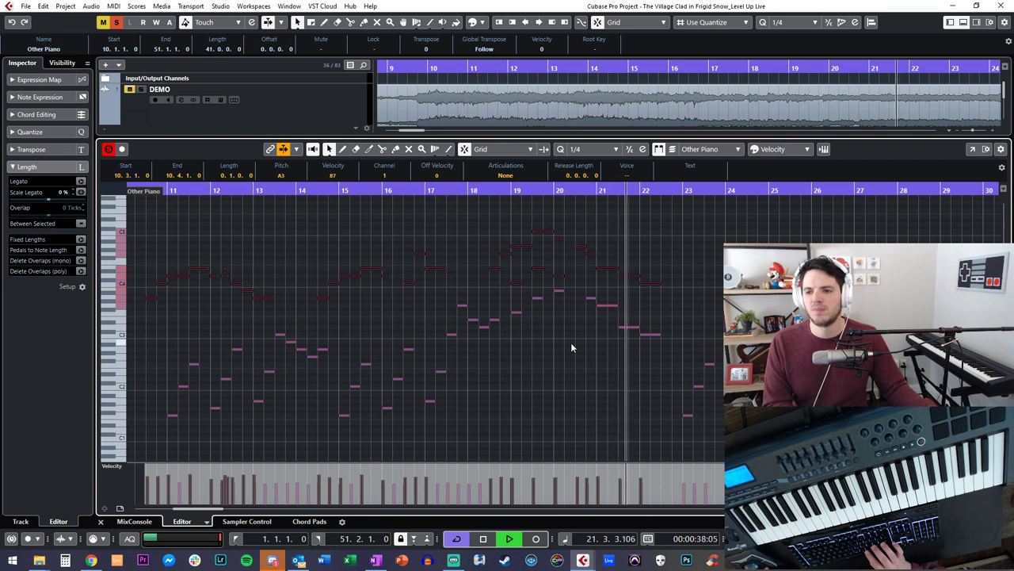
{"action": "key", "text": "space"}
Step: Select the lower accompaniment notes throughout the Other Piano part and lower their velocities to about 48 for the first note
{"action": "key", "text": "g"}
{"action": "key", "text": "g"}
{"action": "key", "text": "g"}
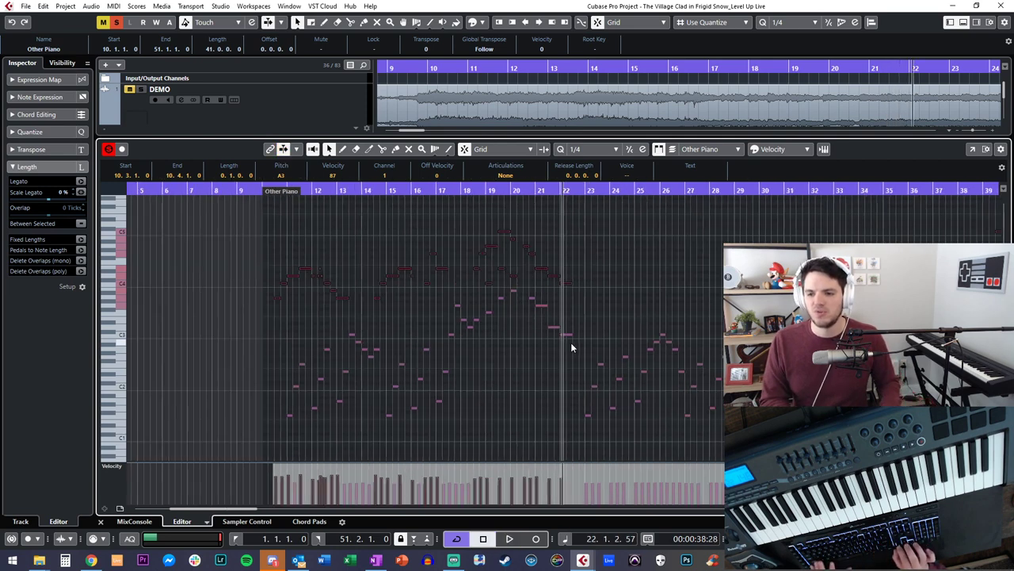
{"action": "left_click_drag", "start_coordinate": [412, 308], "coordinate": [722, 452]}
{"action": "scroll", "coordinate": [483, 221], "scroll_direction": "up", "scroll_amount": 2}
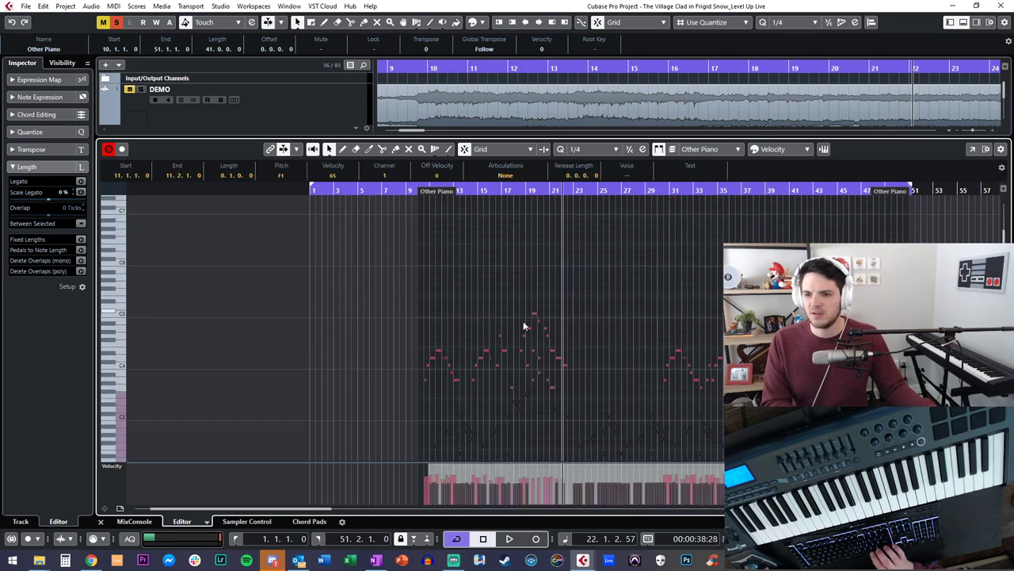
{"action": "left_click_drag", "start_coordinate": [534, 375], "coordinate": [557, 391]}
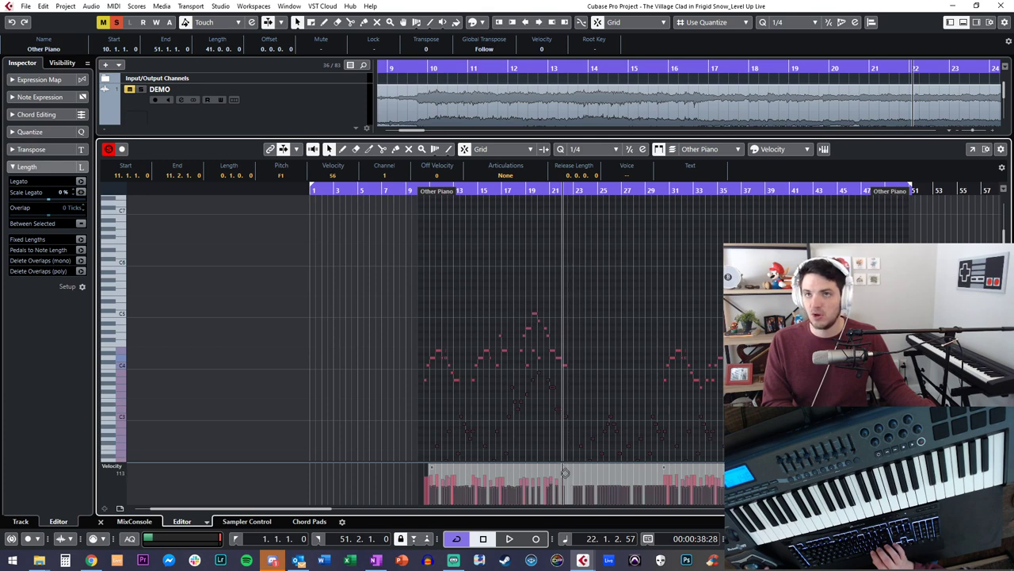
Step: Play the piano from bar 11 to check the balance between melody and accompaniment, and deselect the notes
{"action": "key", "text": "KP_Decimal"}
{"action": "key", "text": "space"}
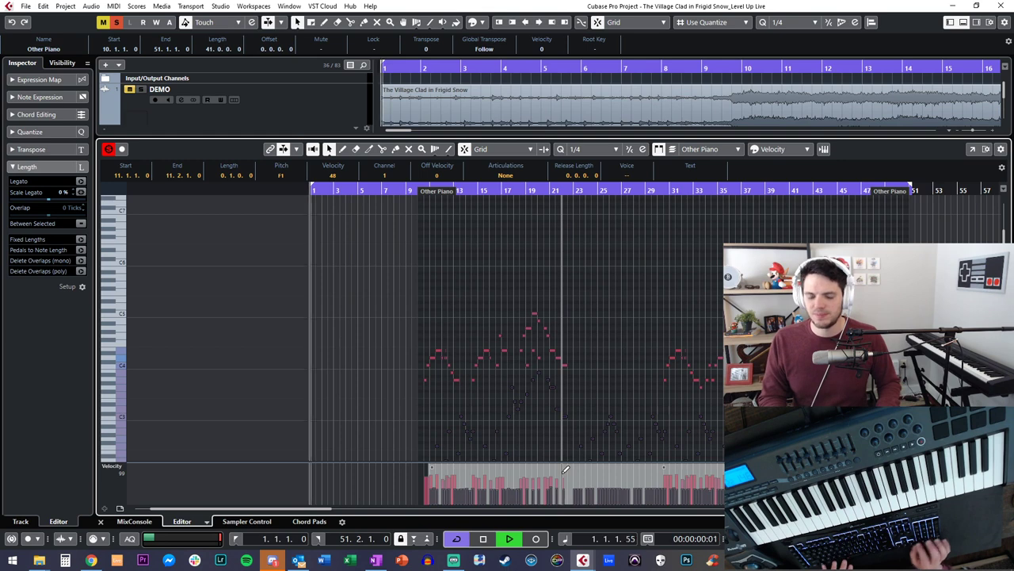
{"action": "key", "text": "space"}
{"action": "key", "text": "KP_Add"}
{"action": "key", "text": "KP_Add"}
{"action": "key", "text": "KP_Add"}
{"action": "key", "text": "KP_Add"}
{"action": "key", "text": "KP_Add"}
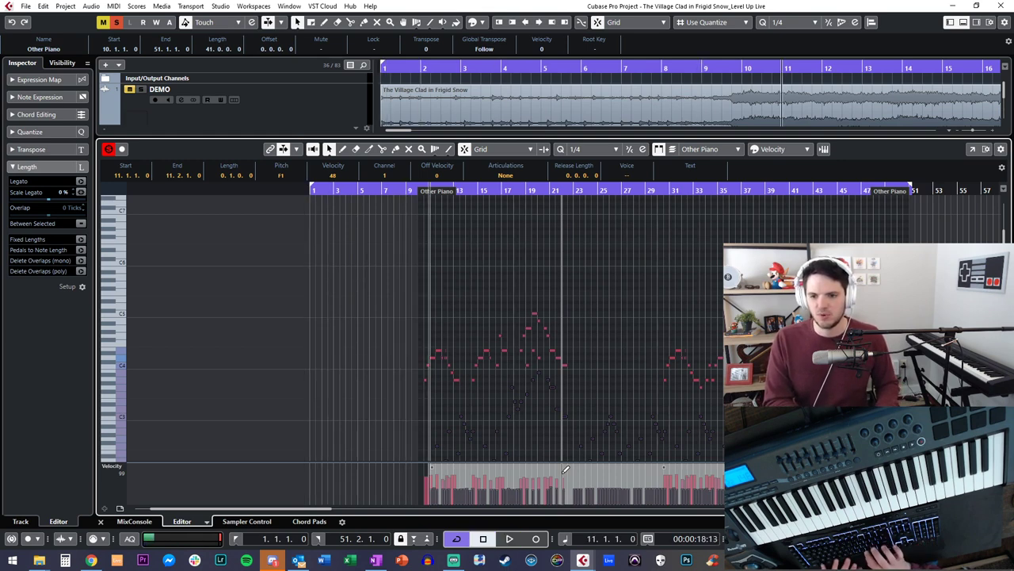
{"action": "key", "text": "space"}
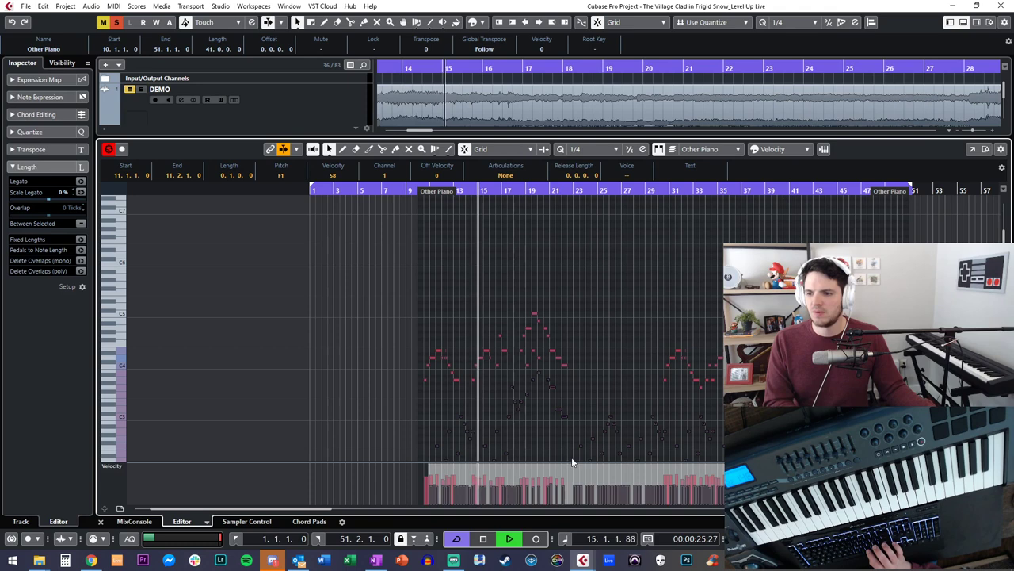
{"action": "left_click", "coordinate": [602, 338]}
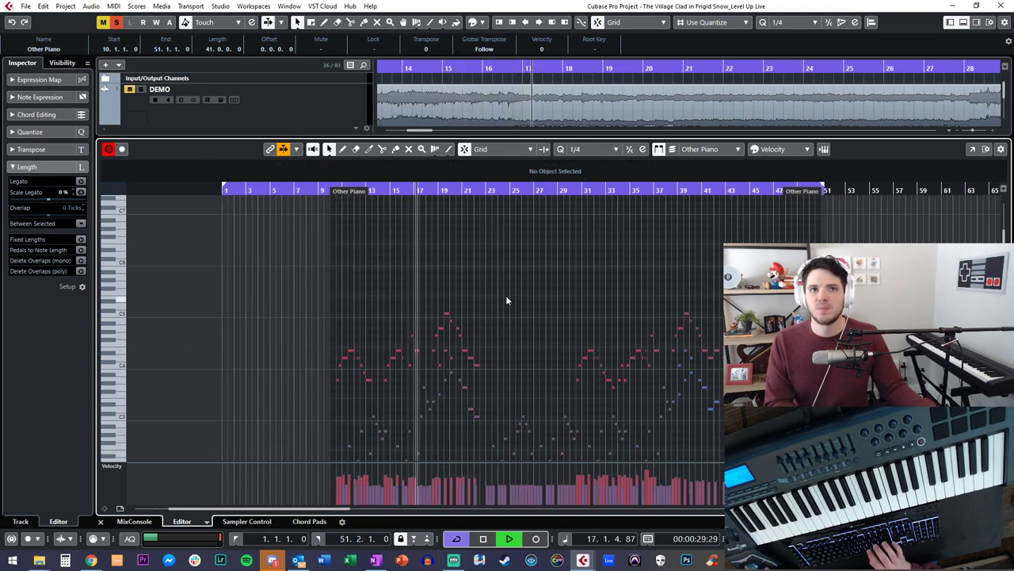
Step: Close the Key Editor and place the playhead at bar 10 in the project, where the Other Piano part begins
{"action": "key", "text": "Return"}
{"action": "key", "text": "KP_Decimal"}
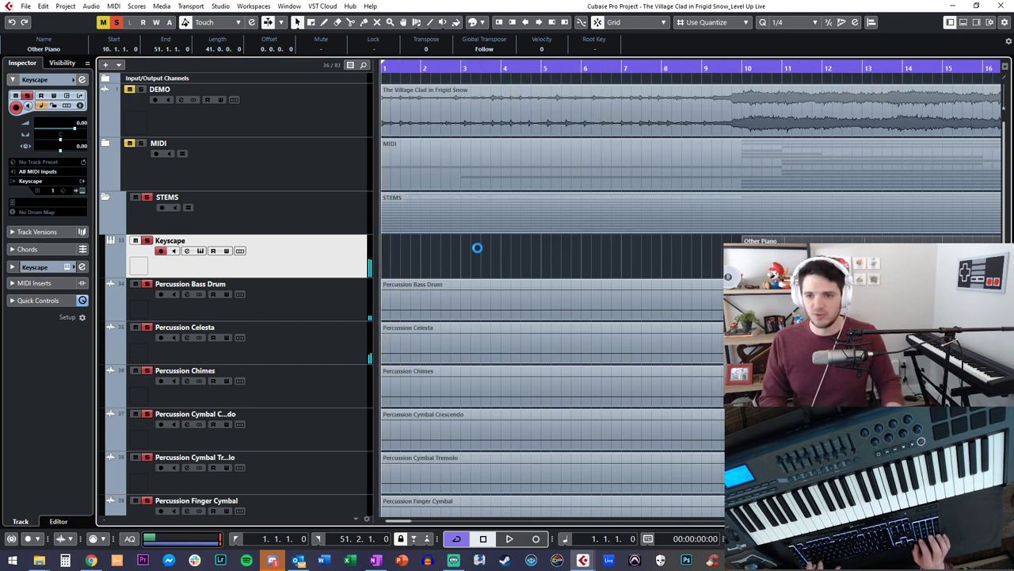
{"action": "key", "text": "KP_Add"}
{"action": "key", "text": "KP_Add"}
{"action": "key", "text": "KP_Add"}
{"action": "key", "text": "KP_Add"}
{"action": "key", "text": "KP_Add"}
{"action": "key", "text": "KP_Add"}
{"action": "key", "text": "KP_Add"}
{"action": "key", "text": "KP_Add"}
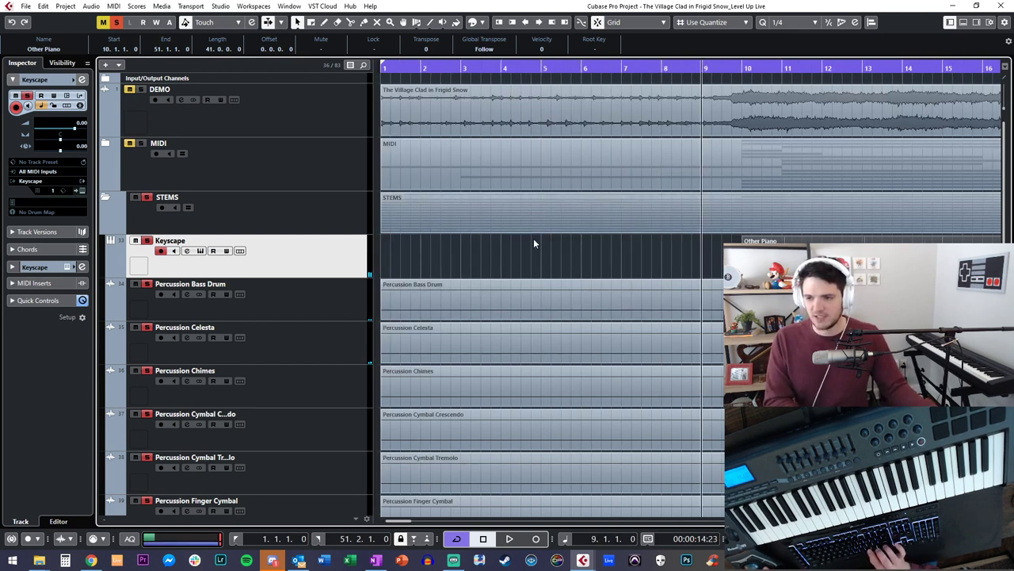
{"action": "scroll", "coordinate": [533, 238], "scroll_direction": "right", "scroll_amount": 2}
{"action": "key", "text": "KP_Add"}
{"action": "key", "text": "KP_Add"}
{"action": "key", "text": "b"}
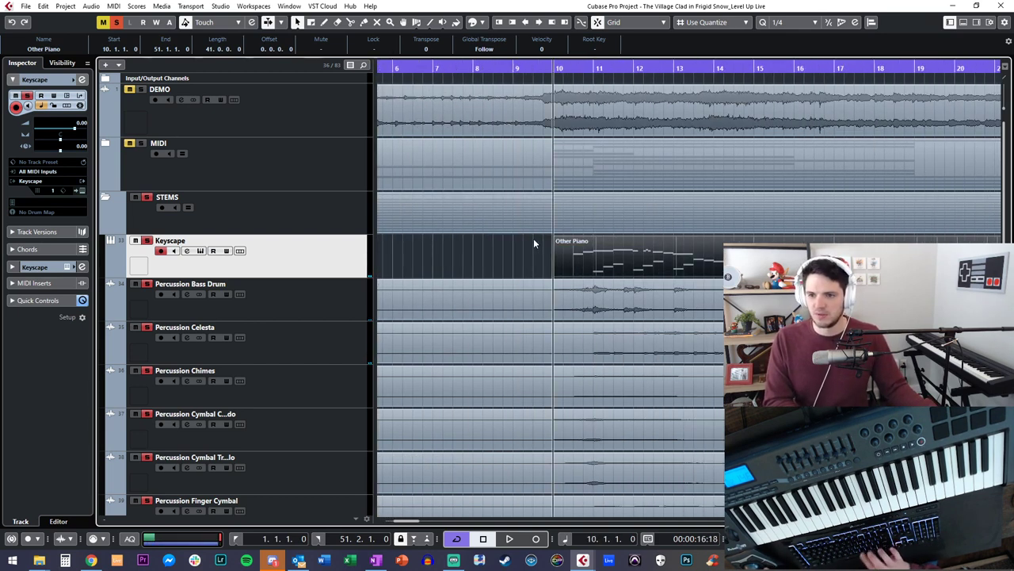
Step: Deselect the Other Piano part, reduce the track heights until all stem tracks fit in view, and return the playhead to bar 1
{"action": "left_click", "coordinate": [461, 241]}
{"action": "key", "text": "shift+g"}
{"action": "key", "text": "shift+g"}
{"action": "key", "text": "shift+g"}
{"action": "key", "text": "shift+h"}
{"action": "key", "text": "KP_Decimal"}
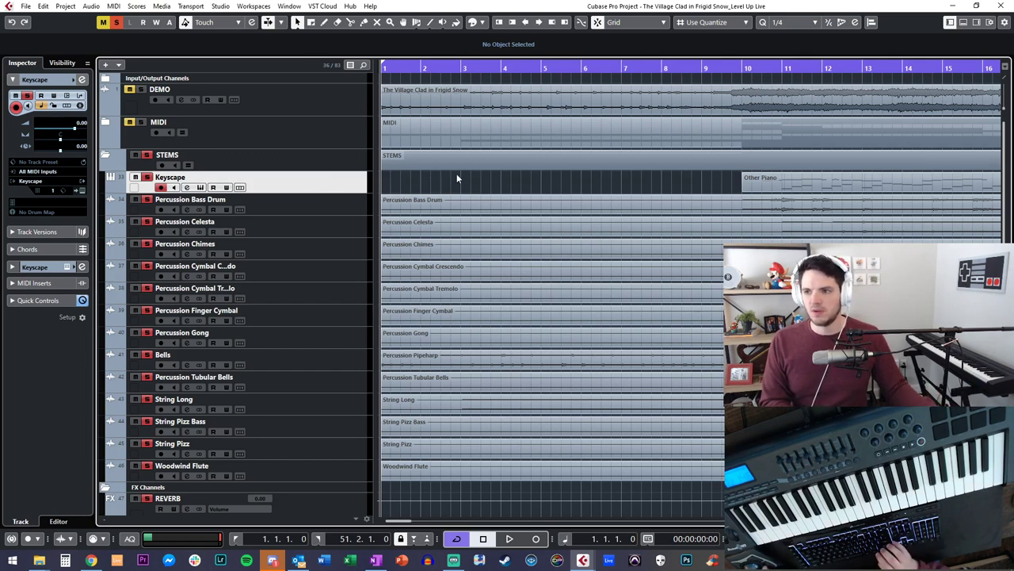
Step: Move the playhead to bar 9, one bar before the Other Piano part
{"action": "key", "text": "KP_Add"}
{"action": "key", "text": "KP_Add"}
{"action": "key", "text": "KP_Add"}
{"action": "key", "text": "KP_Add"}
{"action": "key", "text": "KP_Add"}
{"action": "key", "text": "KP_Add"}
{"action": "key", "text": "KP_Add"}
{"action": "key", "text": "KP_Add"}
{"action": "key", "text": "KP_Add"}
{"action": "key", "text": "KP_Add"}
{"action": "key", "text": "KP_Add"}
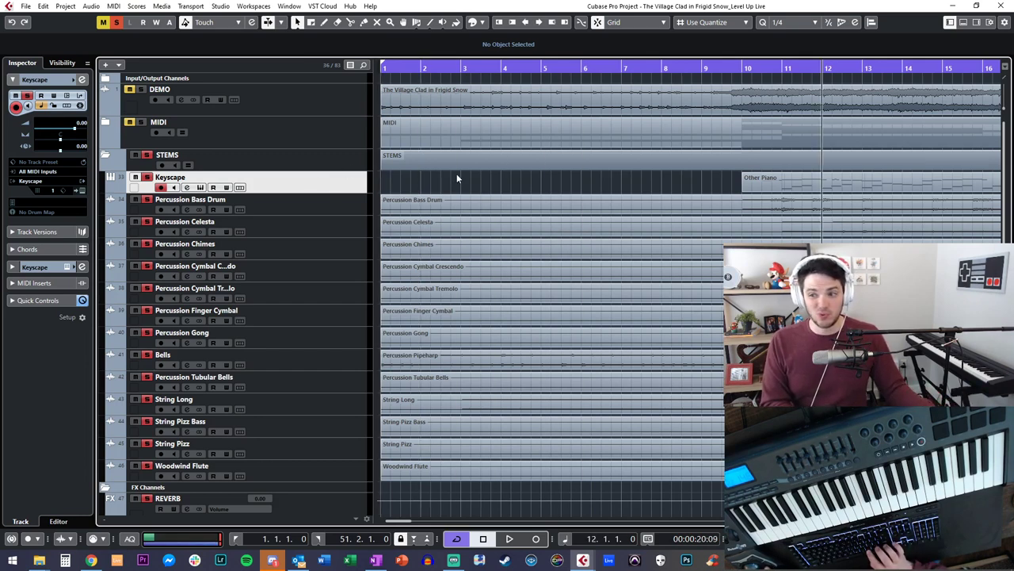
{"action": "scroll", "coordinate": [457, 178], "scroll_direction": "right", "scroll_amount": 4}
{"action": "scroll", "coordinate": [457, 178], "scroll_direction": "left", "scroll_amount": 5}
{"action": "scroll", "coordinate": [458, 178], "scroll_direction": "right", "scroll_amount": 3}
{"action": "key", "text": "KP_Subtract"}
{"action": "key", "text": "KP_Subtract"}
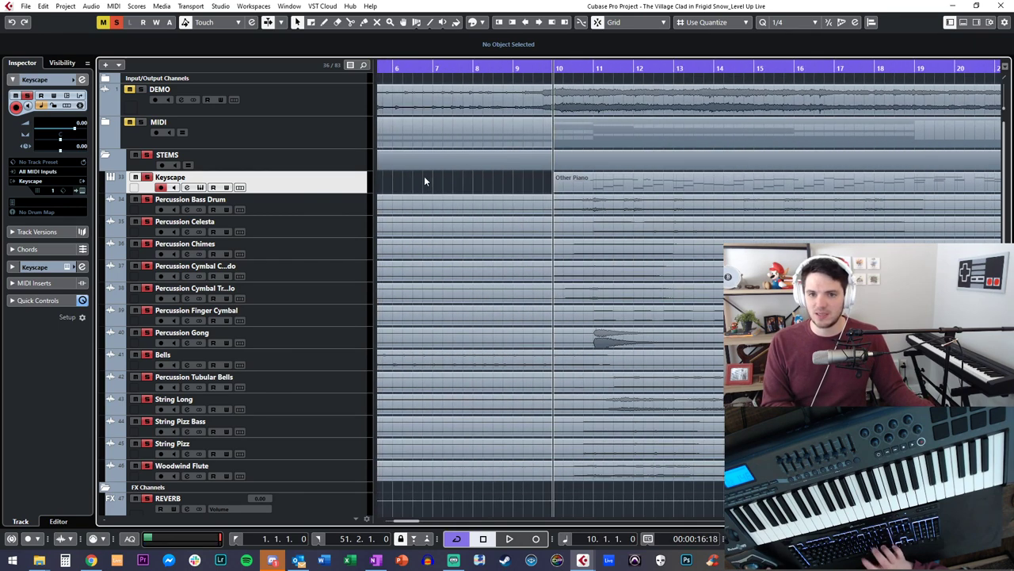
{"action": "key", "text": "KP_Subtract"}
{"action": "left_click", "coordinate": [298, 195]}
{"action": "left_click", "coordinate": [300, 191]}
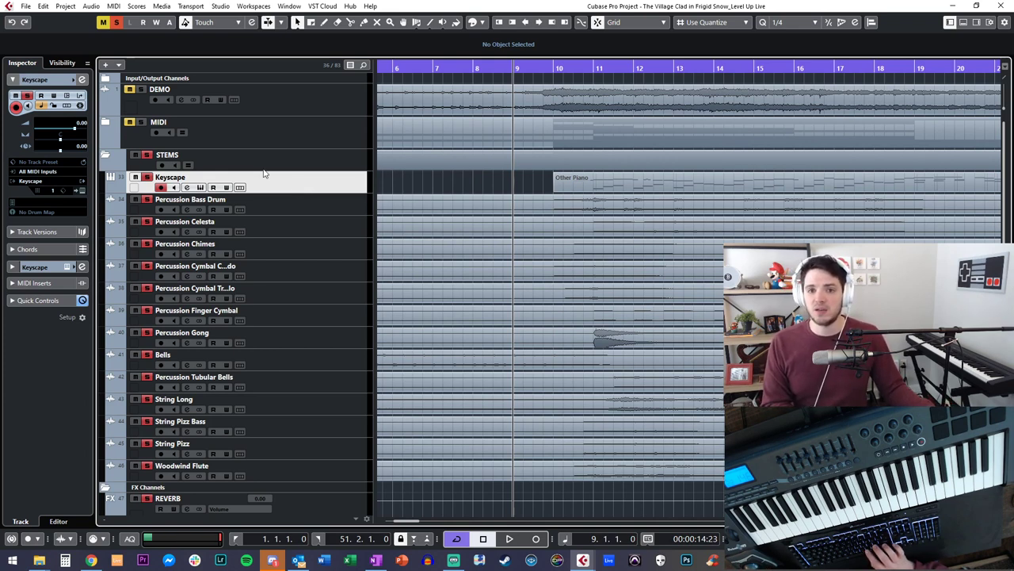
Step: Mute the Woodwind Flute stem in the STEMS folder and hide its track
{"action": "left_click", "coordinate": [253, 132]}
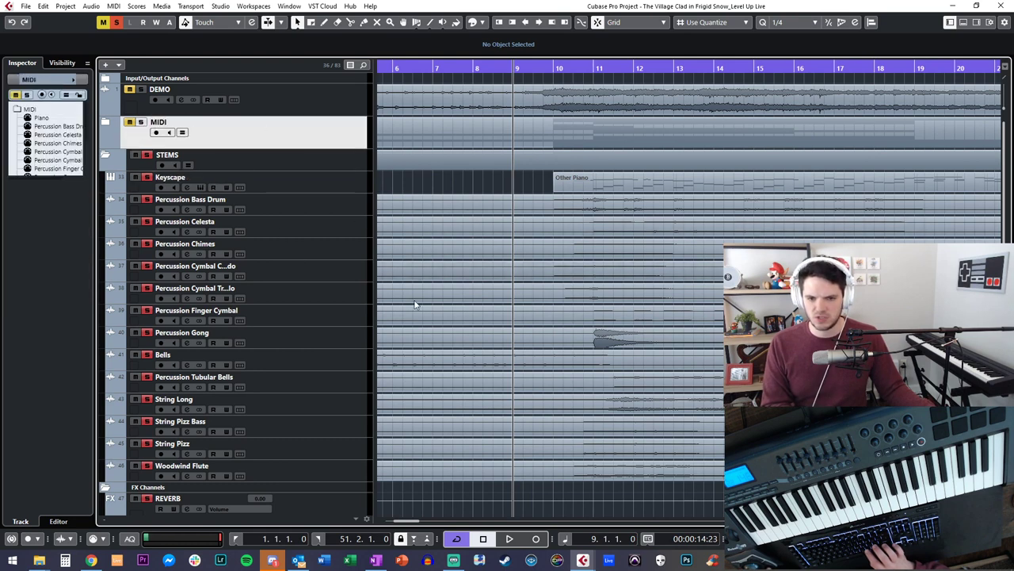
{"action": "left_click", "coordinate": [144, 471]}
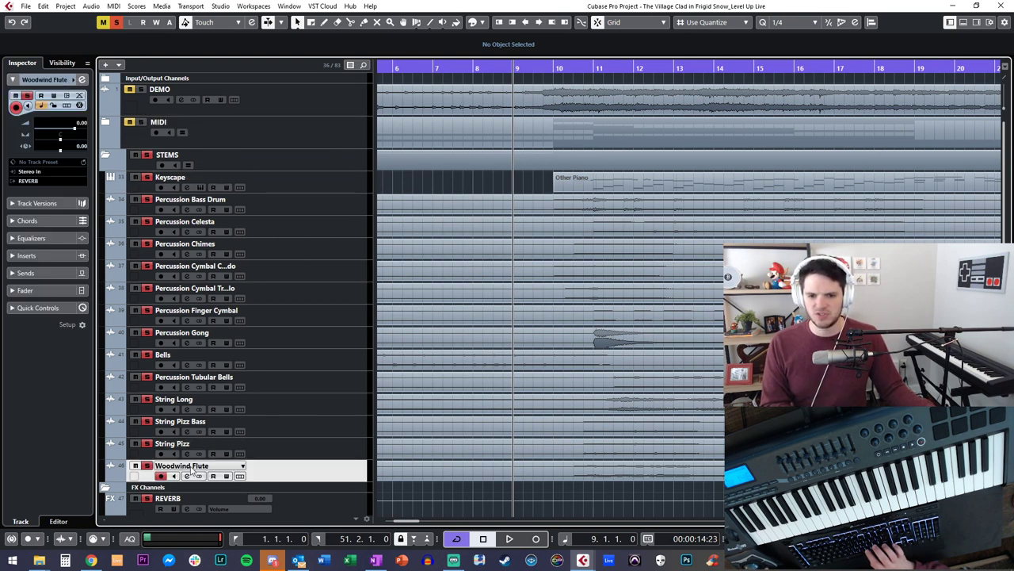
{"action": "left_click", "coordinate": [135, 466]}
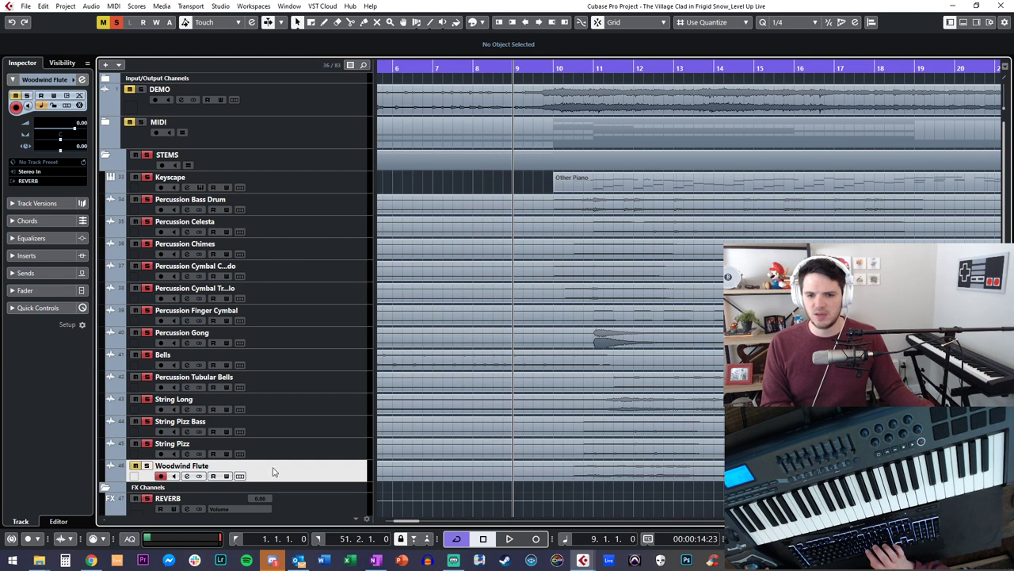
{"action": "right_click", "coordinate": [268, 466]}
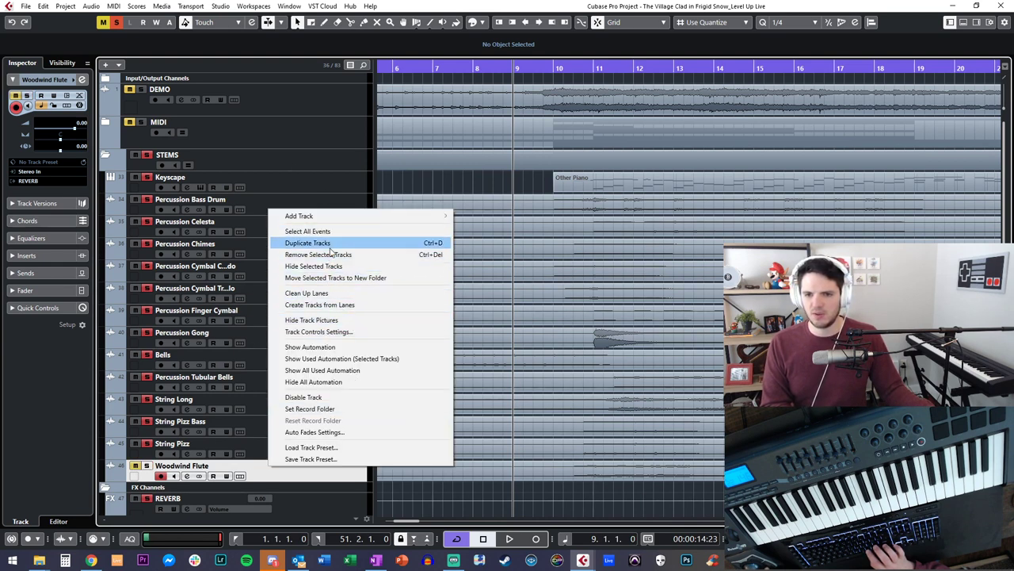
{"action": "left_click", "coordinate": [331, 267]}
Step: Copy the Woodwind Flute MIDI part from the MIDI folder with the playhead at bar 10, and collapse the folder again
{"action": "left_click", "coordinate": [105, 123]}
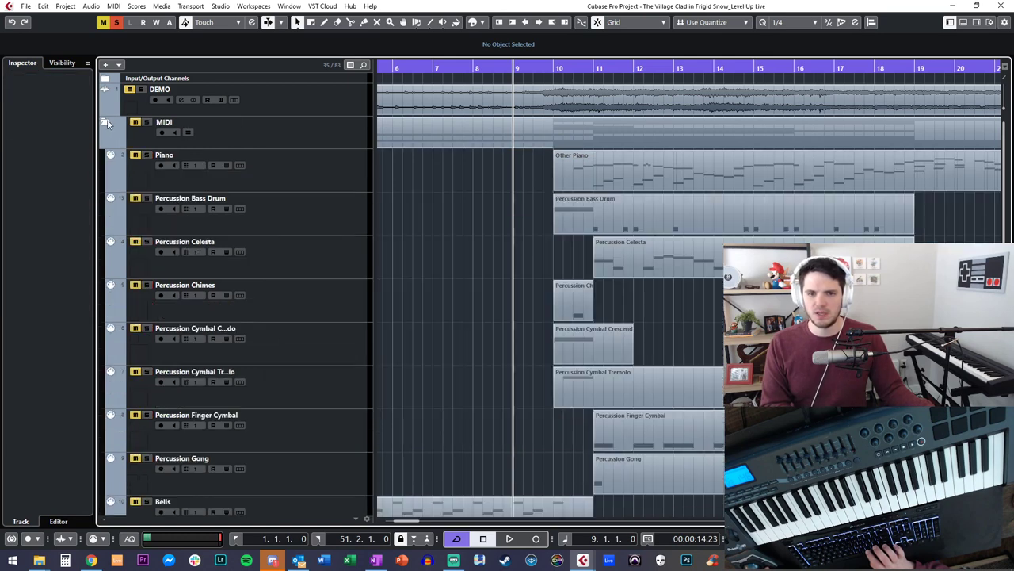
{"action": "left_click", "coordinate": [266, 140]}
{"action": "scroll", "coordinate": [267, 252], "scroll_direction": "down", "scroll_amount": 5}
{"action": "scroll", "coordinate": [292, 394], "scroll_direction": "up", "scroll_amount": 3}
{"action": "scroll", "coordinate": [277, 432], "scroll_direction": "down", "scroll_amount": 3}
{"action": "left_click", "coordinate": [295, 272]}
{"action": "left_click", "coordinate": [351, 230]}
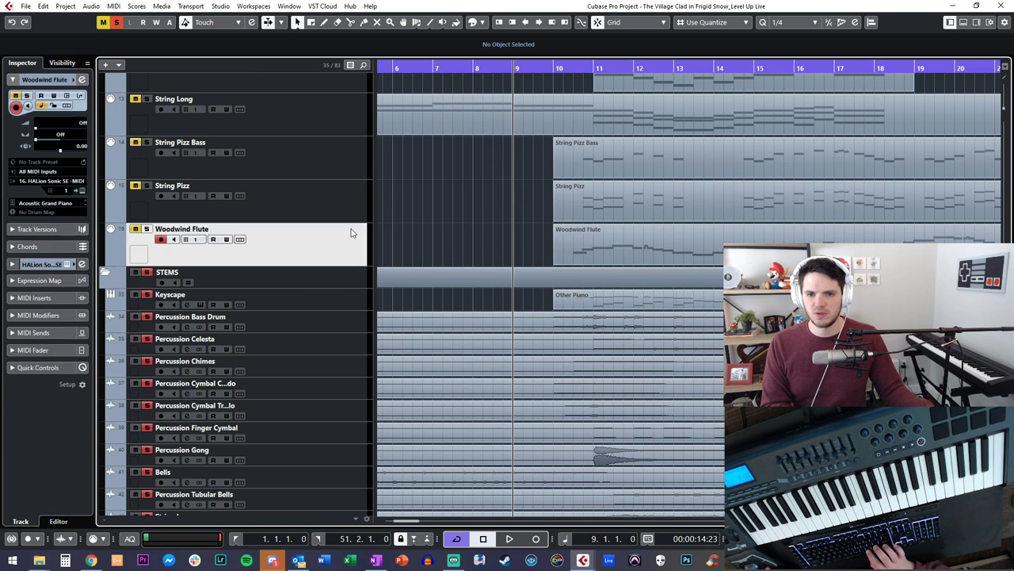
{"action": "left_click", "coordinate": [593, 249]}
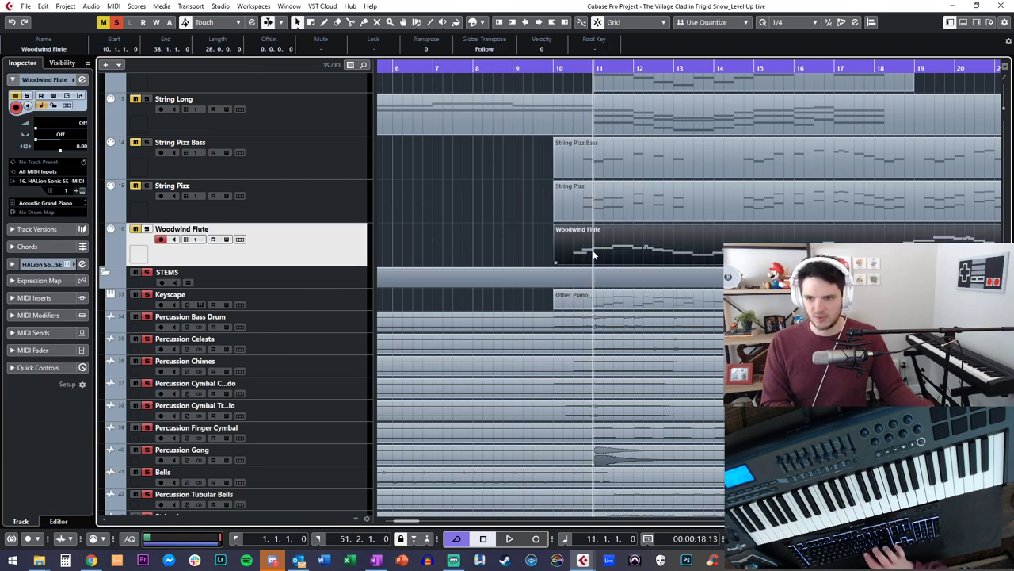
{"action": "scroll", "coordinate": [277, 219], "scroll_direction": "up", "scroll_amount": 5}
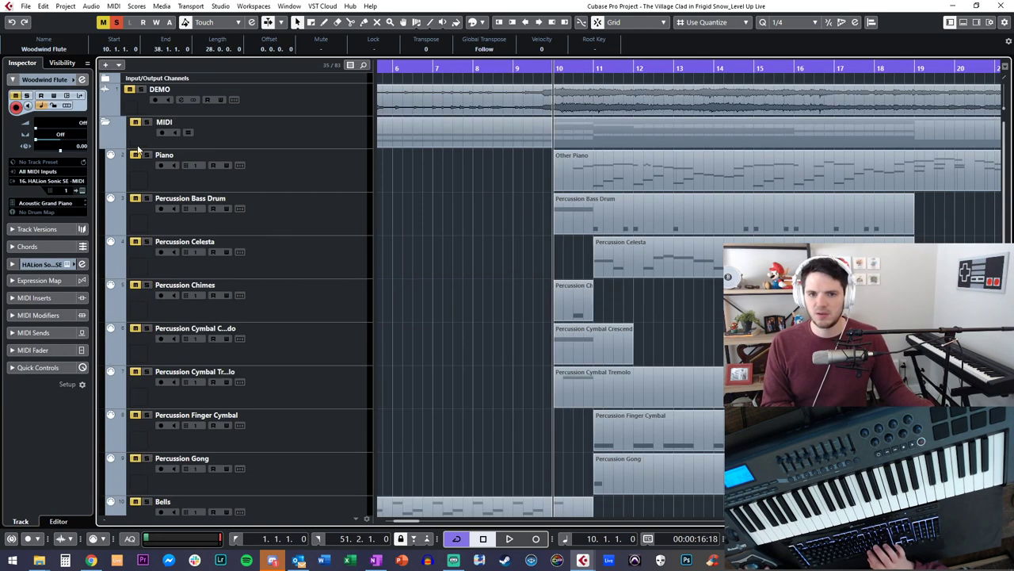
{"action": "left_click", "coordinate": [105, 122]}
Step: Add one instrument track using Kontakt 5 below the MIDI folder
{"action": "key", "text": "t"}
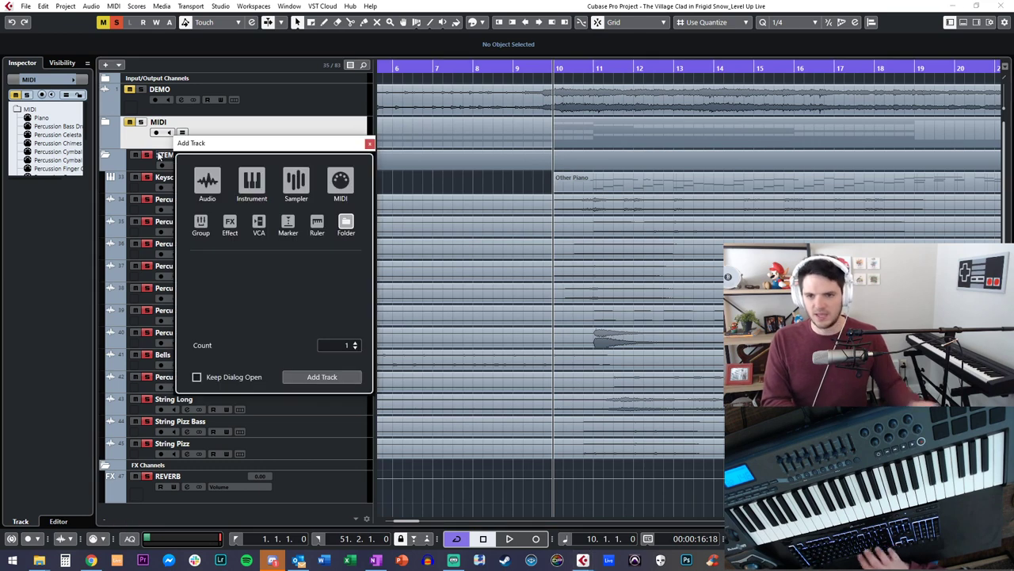
{"action": "left_click", "coordinate": [244, 189]}
{"action": "left_click", "coordinate": [286, 265]}
{"action": "type", "text": "kontakt"}
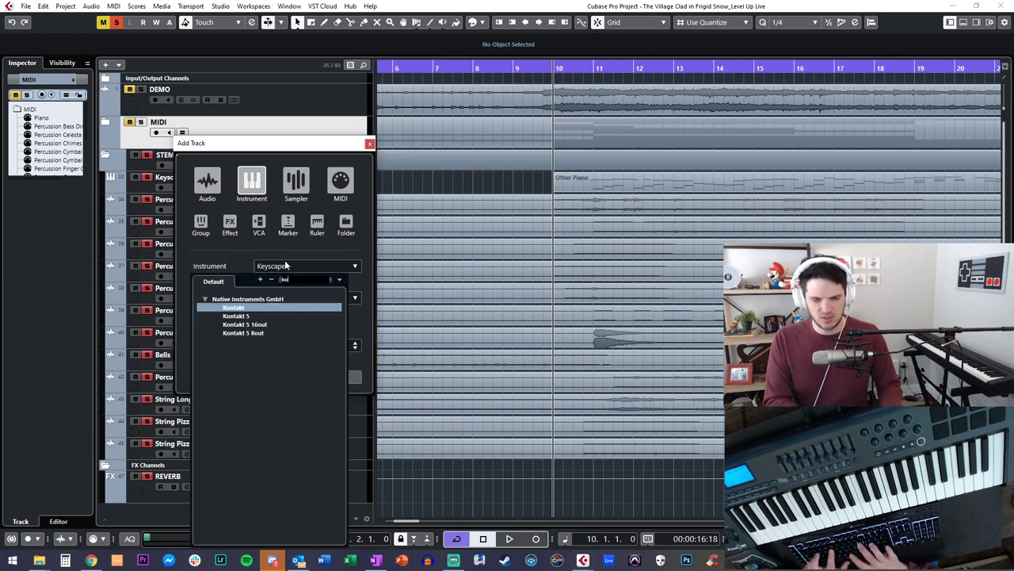
{"action": "left_click", "coordinate": [256, 315]}
{"action": "left_click", "coordinate": [302, 376]}
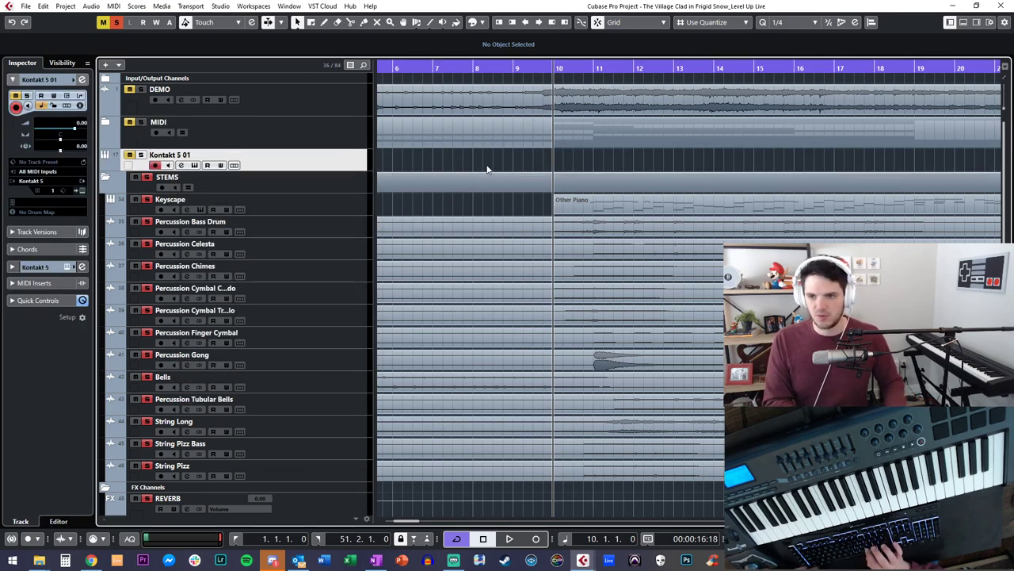
Step: Paste the Woodwind Flute part at bar 10 on the Kontakt 5 track and move the track below Keyscape in the STEMS folder
{"action": "key", "text": "ctrl+v"}
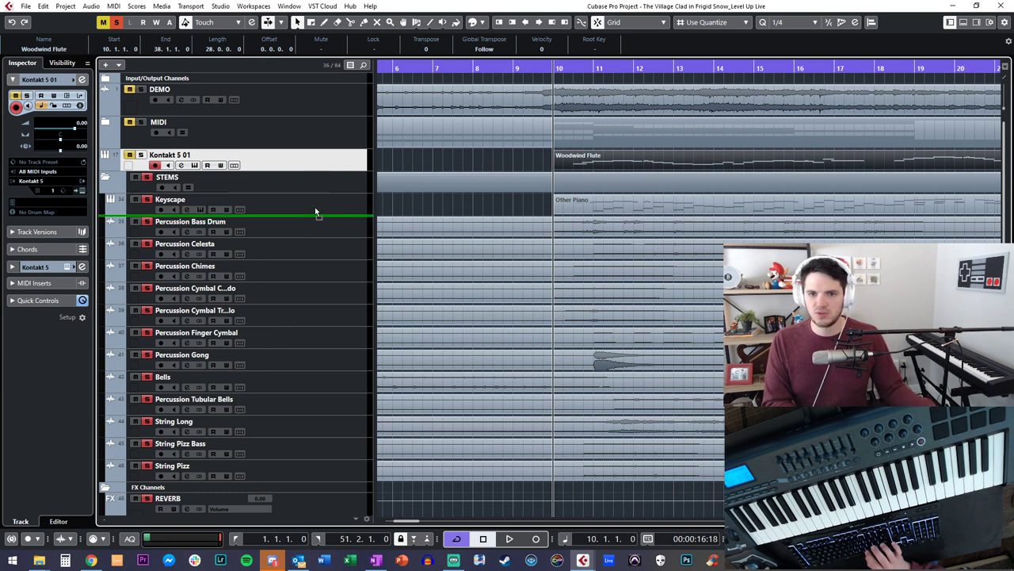
{"action": "left_click_drag", "start_coordinate": [315, 210], "coordinate": [286, 206]}
Step: Rename the Kontakt 5 track as Flute
{"action": "double_click", "coordinate": [176, 199]}
{"action": "type", "text": "Flute"}
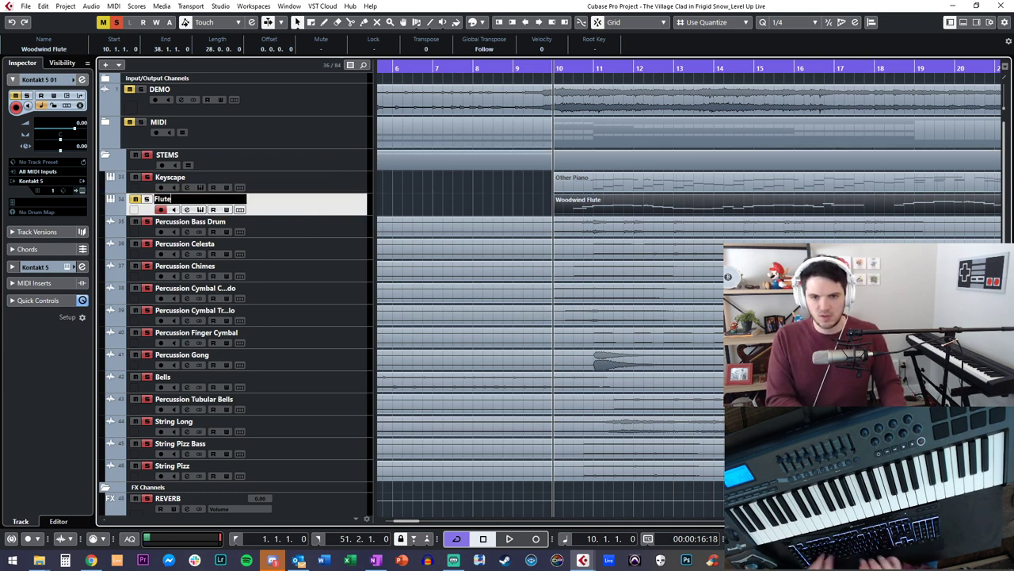
{"action": "key", "text": "Return"}
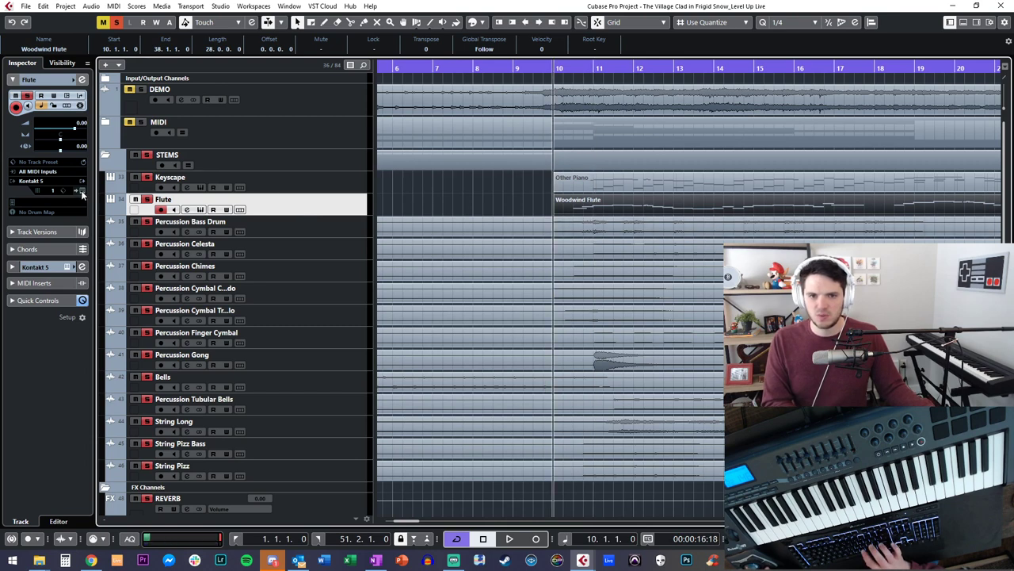
Step: Open the Flute track's Kontakt instrument window, reposition it, and show its Quick-Load instrument catalogue
{"action": "left_click", "coordinate": [82, 193]}
{"action": "left_click_drag", "start_coordinate": [466, 46], "coordinate": [287, 40]}
{"action": "right_click", "coordinate": [310, 182]}
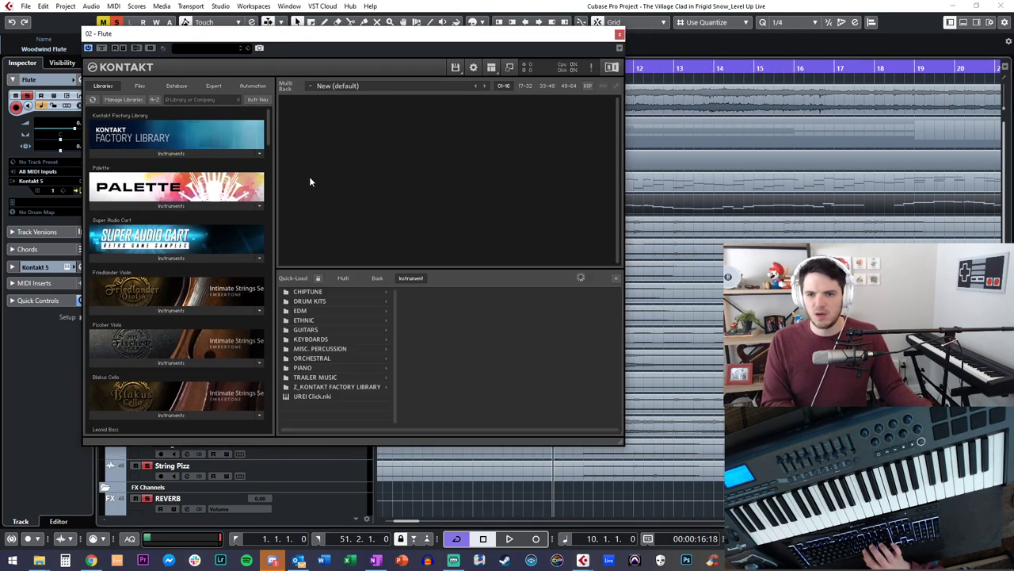
Step: Browse the Quick-Load catalogue to the solo woodwinds in the orchestral woodwinds category
{"action": "left_click", "coordinate": [320, 368]}
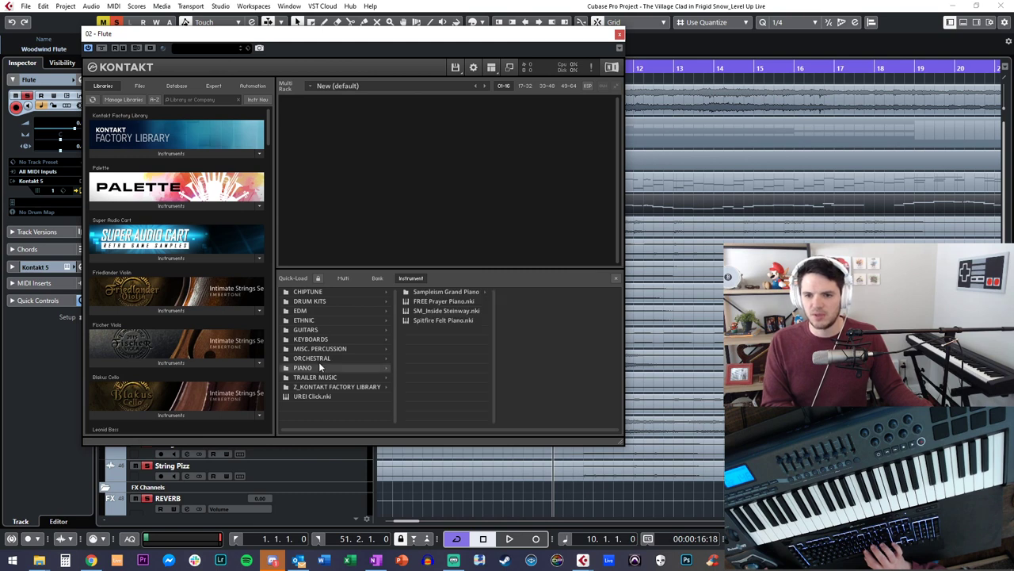
{"action": "left_click", "coordinate": [317, 358]}
{"action": "left_click", "coordinate": [432, 349]}
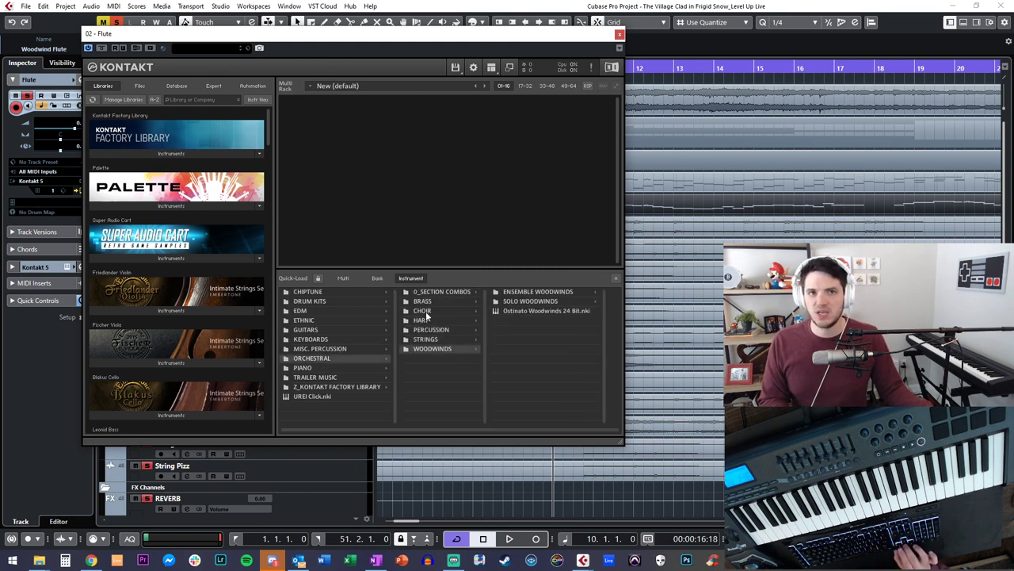
{"action": "key", "text": "Up"}
{"action": "key", "text": "Down"}
{"action": "key", "text": "Right"}
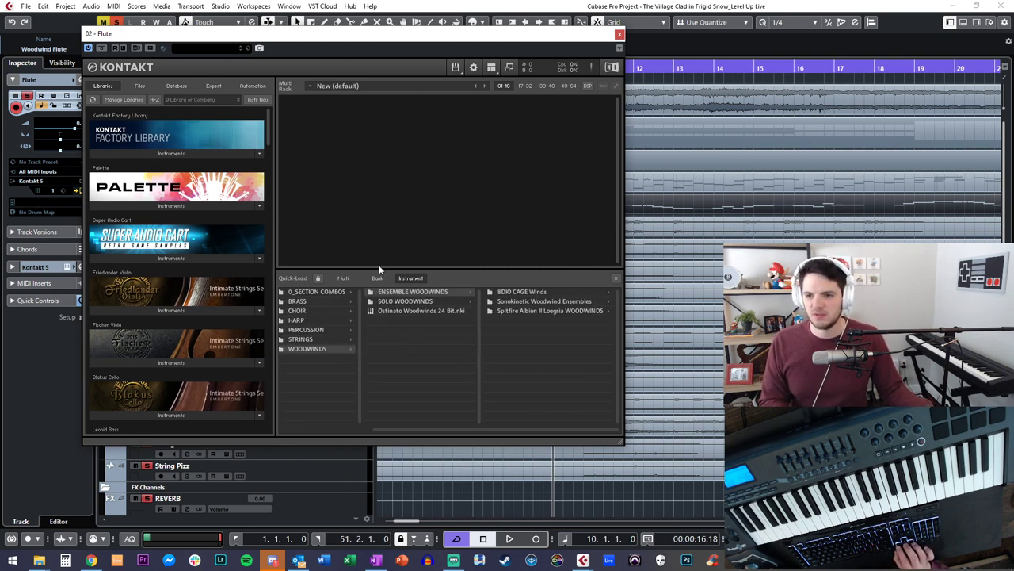
{"action": "key", "text": "Down"}
{"action": "key", "text": "Right"}
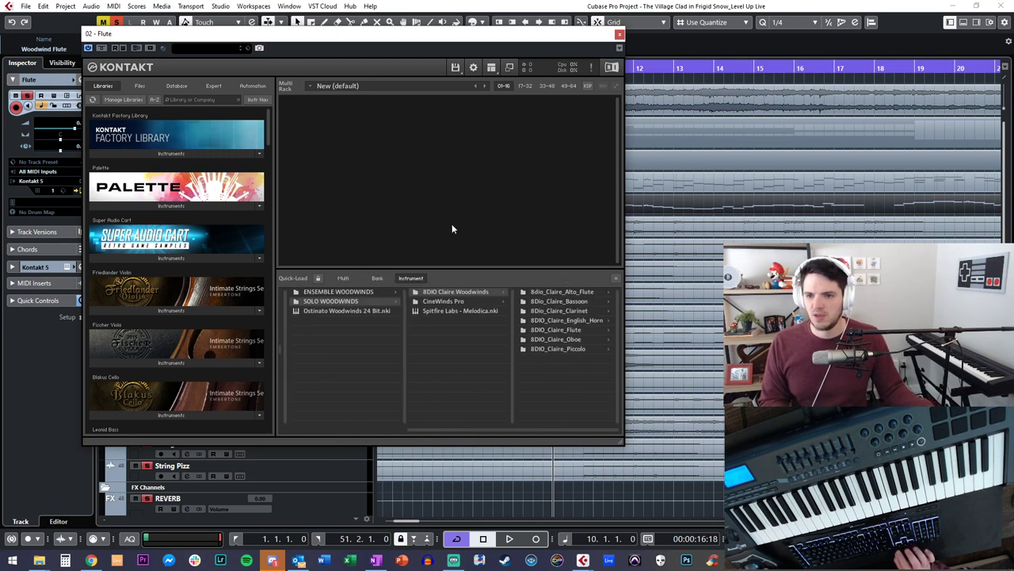
Step: Load the Claire_Flute_Leg_Lyrical.nki instrument from the 8DIO_Claire_Flute folder of 8DIO Claire Woodwinds
{"action": "key", "text": "Right"}
{"action": "key", "text": "Down"}
{"action": "key", "text": "Down"}
{"action": "key", "text": "Down"}
{"action": "key", "text": "Down"}
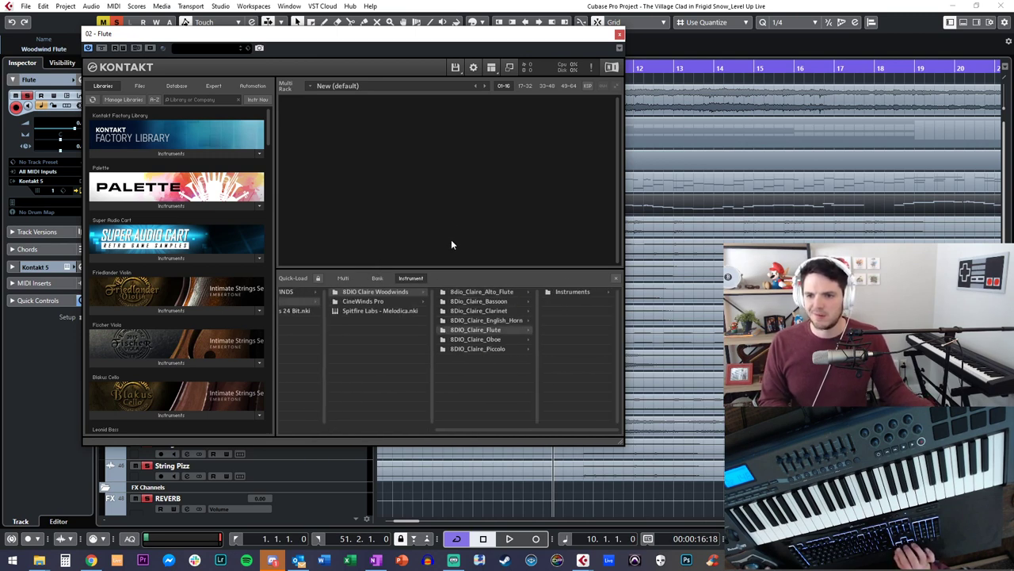
{"action": "key", "text": "Right"}
{"action": "key", "text": "Left"}
{"action": "key", "text": "Right"}
{"action": "key", "text": "Down"}
{"action": "key", "text": "Down"}
{"action": "key", "text": "Down"}
{"action": "key", "text": "Down"}
{"action": "key", "text": "Down"}
{"action": "key", "text": "Up"}
{"action": "key", "text": "Down"}
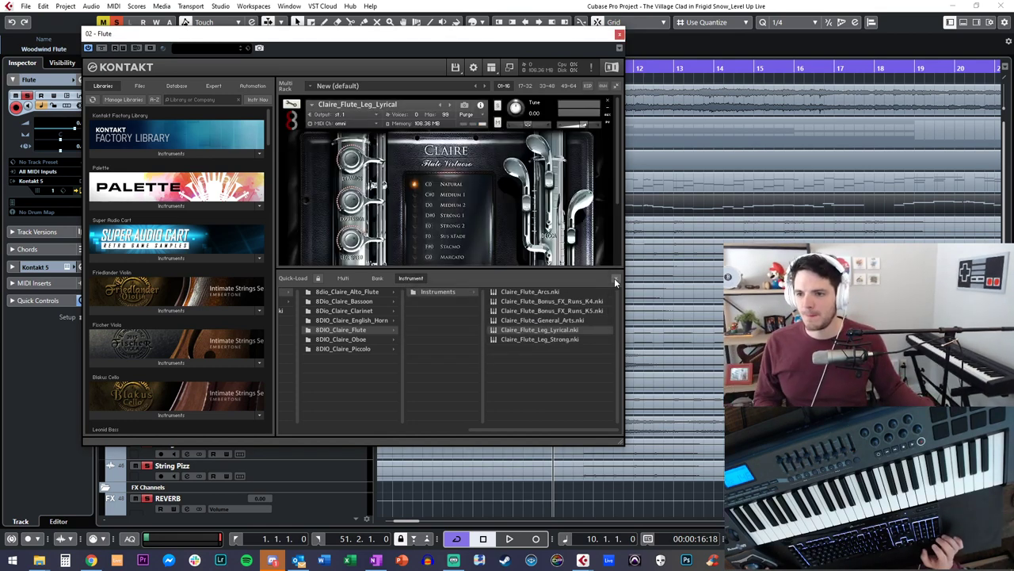
Step: Hide the Quick-Load catalogue and close the Flute track's Kontakt window
{"action": "left_click", "coordinate": [615, 278]}
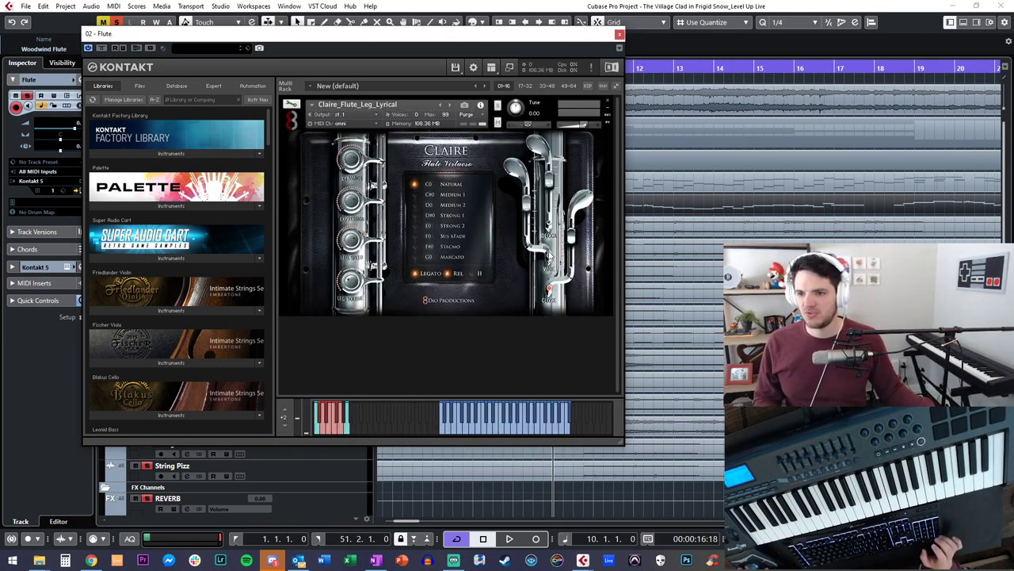
{"action": "left_click", "coordinate": [587, 124]}
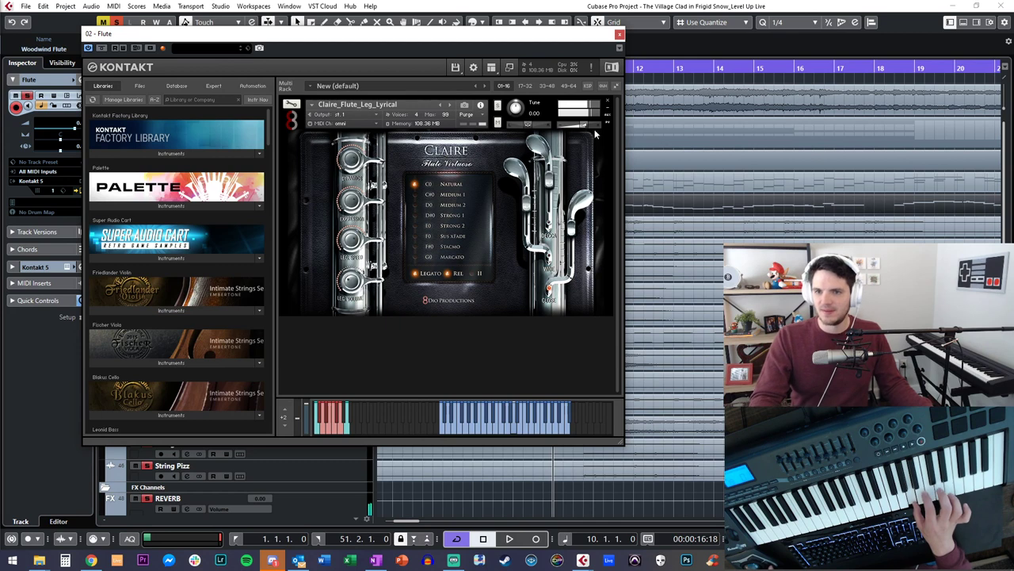
{"action": "left_click", "coordinate": [620, 34]}
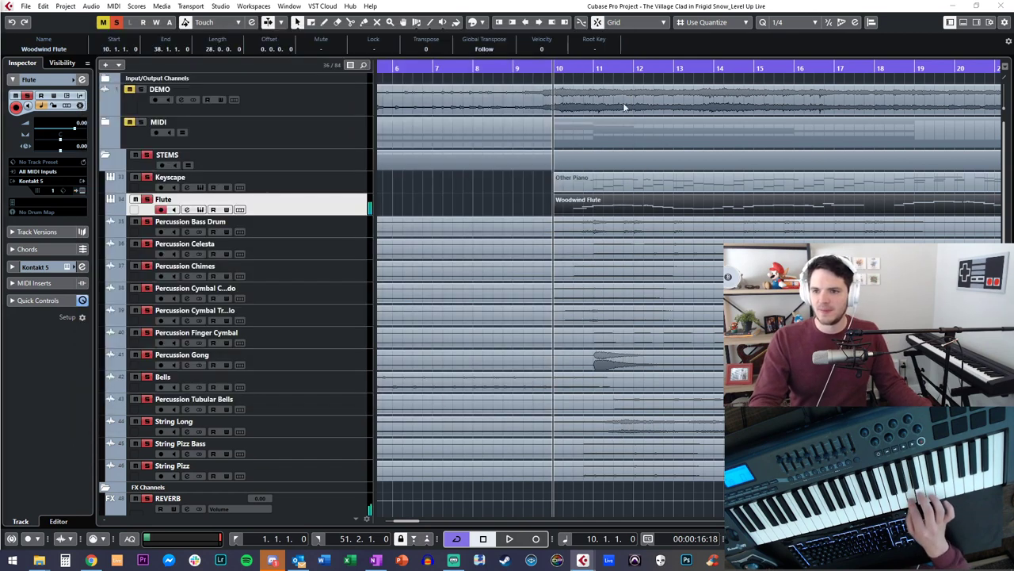
Step: Unmute the DEMO track, listen to it briefly from bar 10, and mute it again
{"action": "left_click", "coordinate": [432, 199]}
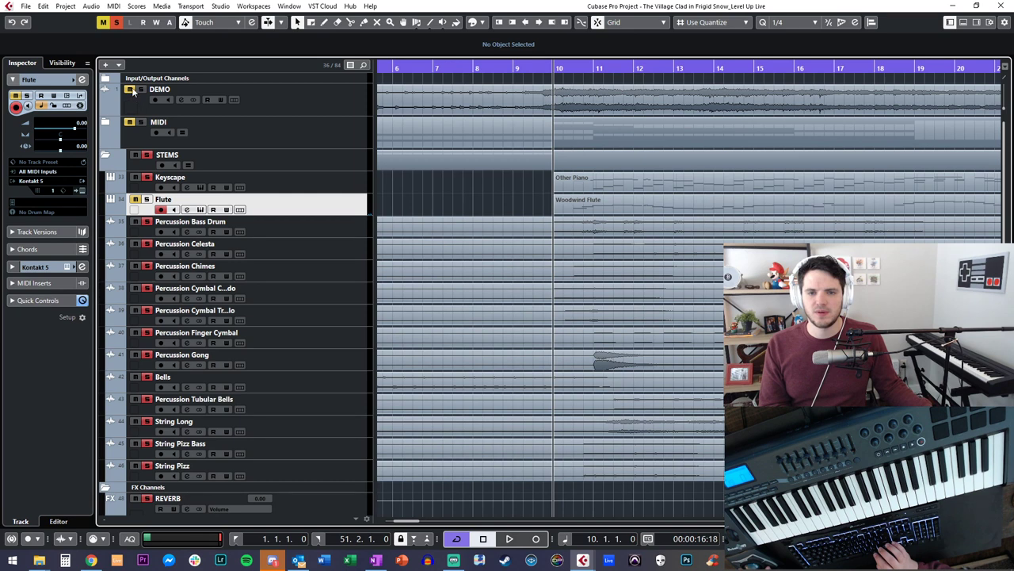
{"action": "left_click", "coordinate": [151, 121]}
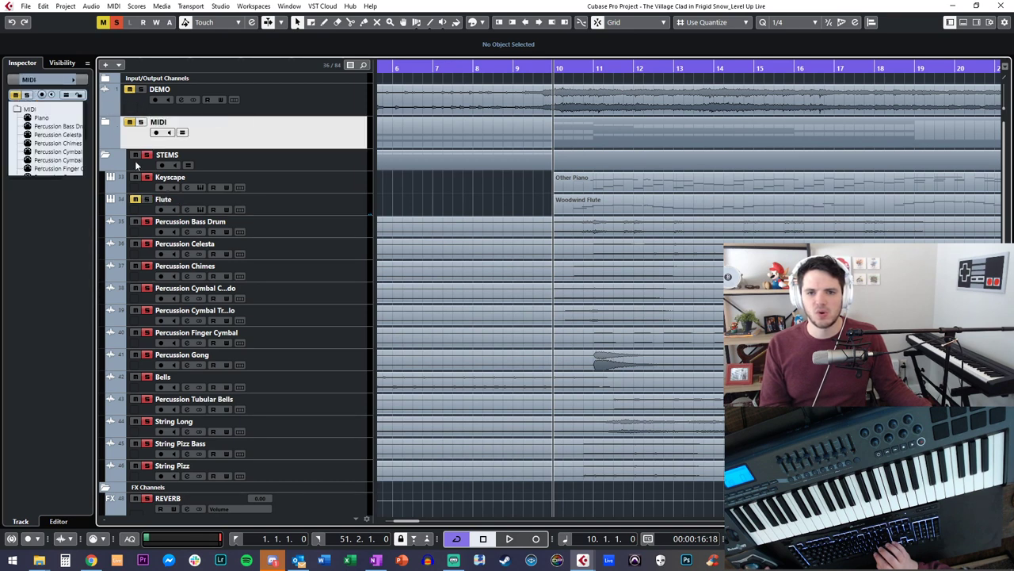
{"action": "scroll", "coordinate": [136, 158], "scroll_direction": "down", "scroll_amount": 1}
{"action": "scroll", "coordinate": [151, 200], "scroll_direction": "up", "scroll_amount": 1}
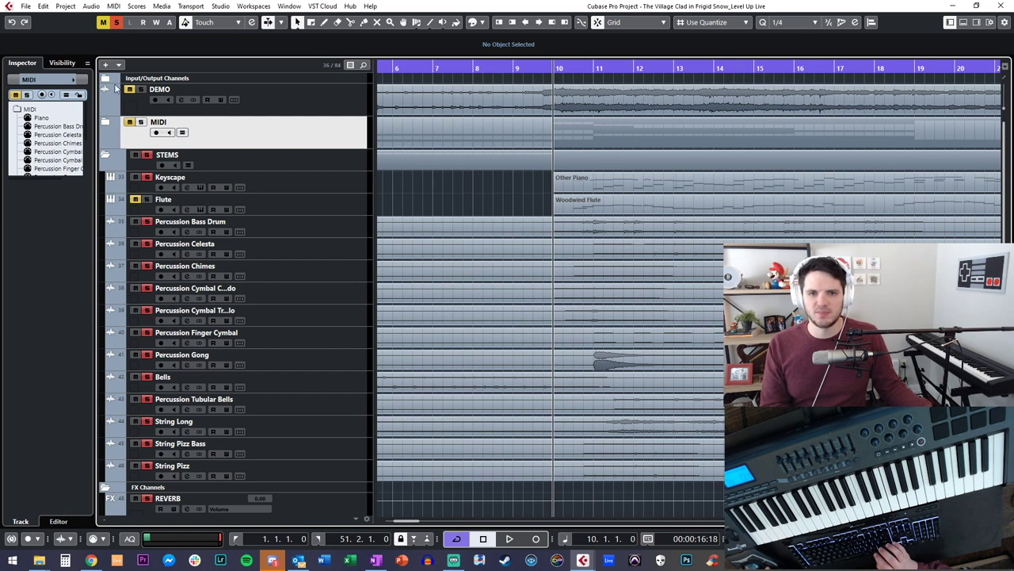
{"action": "left_click", "coordinate": [129, 90]}
{"action": "key", "text": "space"}
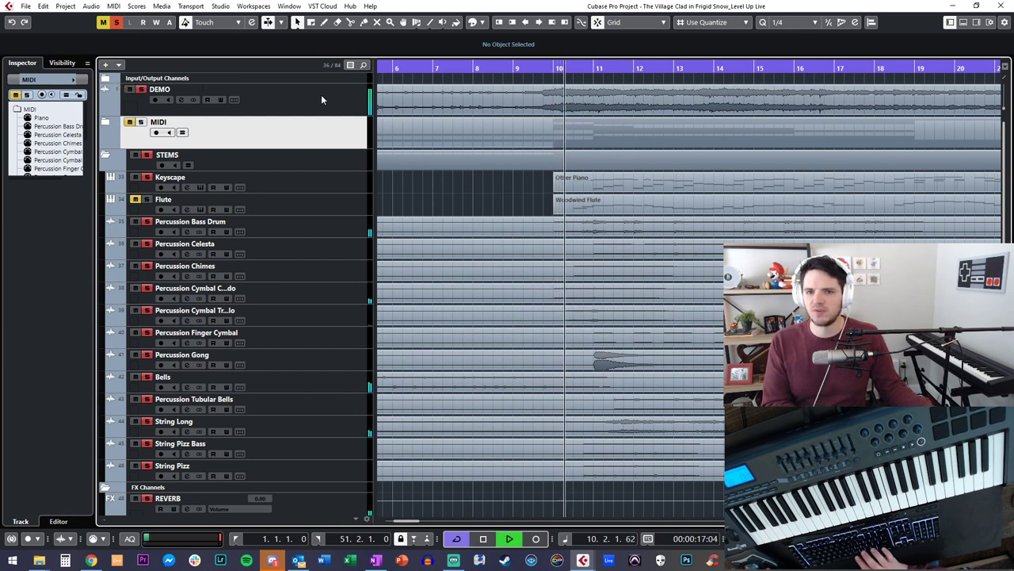
{"action": "key", "text": "space"}
{"action": "left_click", "coordinate": [129, 88]}
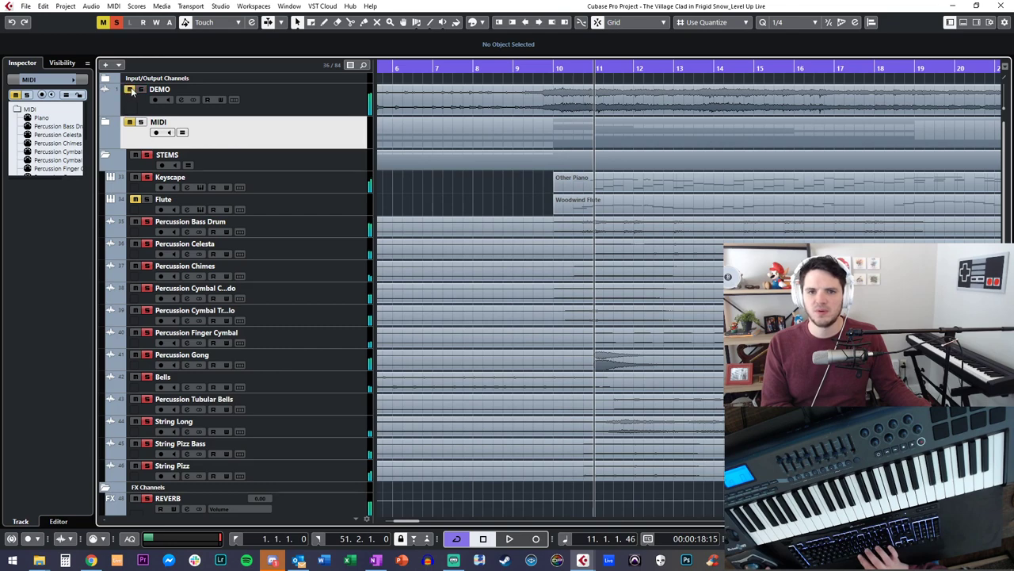
Step: Switch to File Explorer and go up from the 48k stems folder to the song's main project folder
{"action": "key", "text": "alt+Tab"}
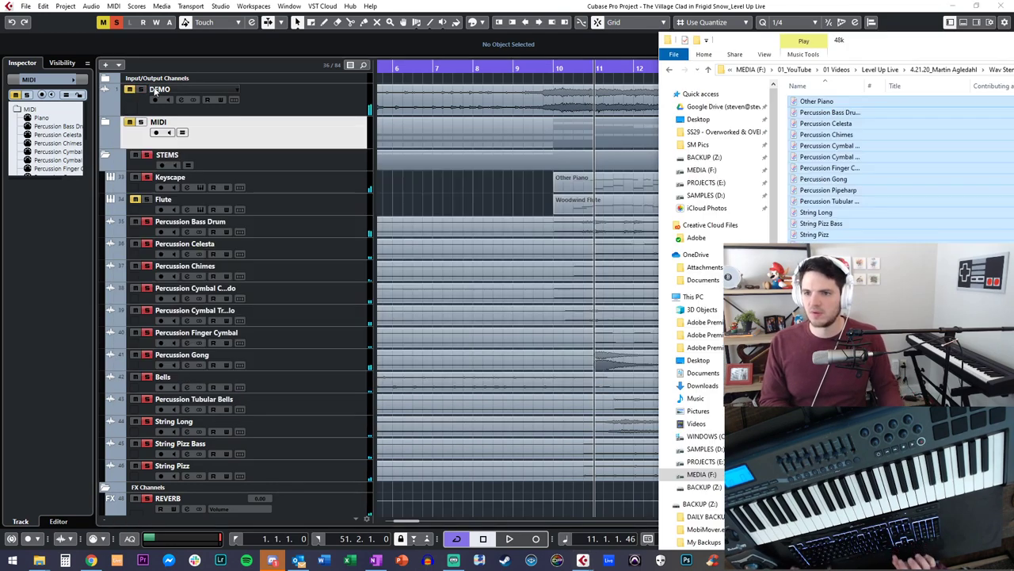
{"action": "left_click", "coordinate": [834, 94]}
{"action": "left_click_drag", "start_coordinate": [855, 44], "coordinate": [311, 20]}
{"action": "left_click", "coordinate": [466, 45]}
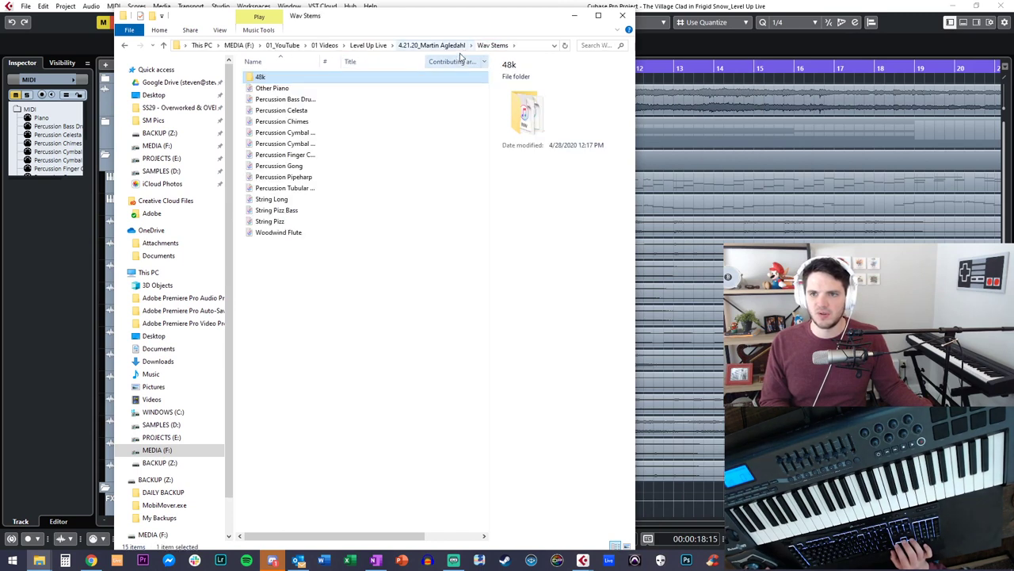
{"action": "left_click", "coordinate": [459, 46]}
Step: Preview The Village Clad in Frigid Snow.wav, skipping ahead into the song, and minimize File Explorer
{"action": "left_click", "coordinate": [313, 132]}
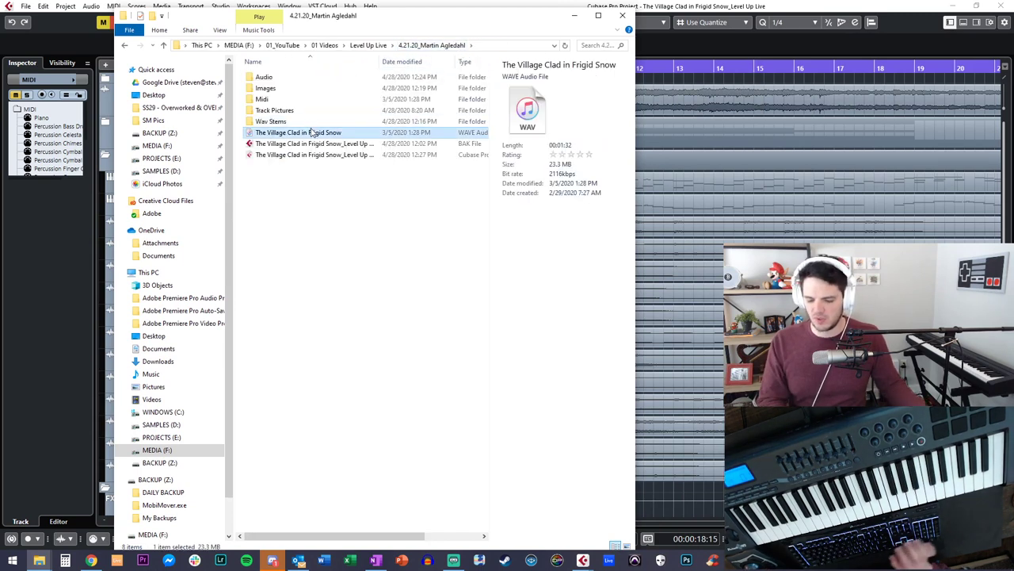
{"action": "double_click", "coordinate": [313, 133]}
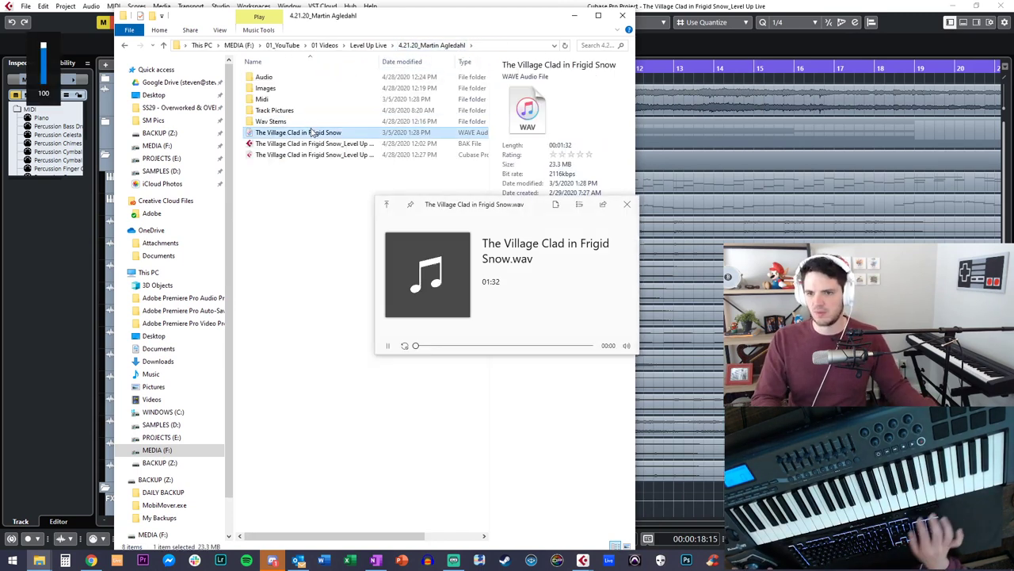
{"action": "left_click", "coordinate": [449, 346]}
{"action": "left_click", "coordinate": [462, 346]}
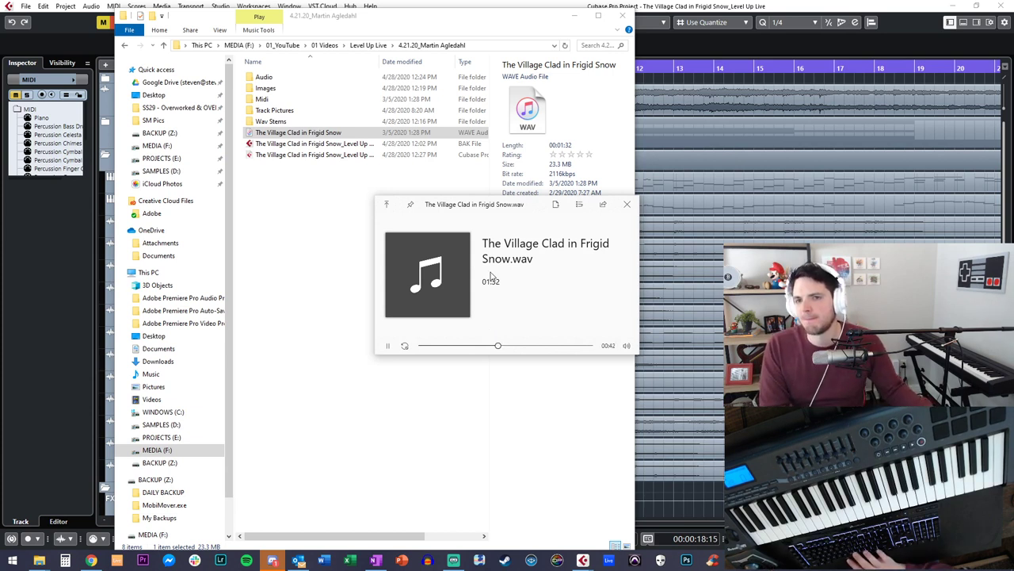
{"action": "left_click", "coordinate": [349, 229]}
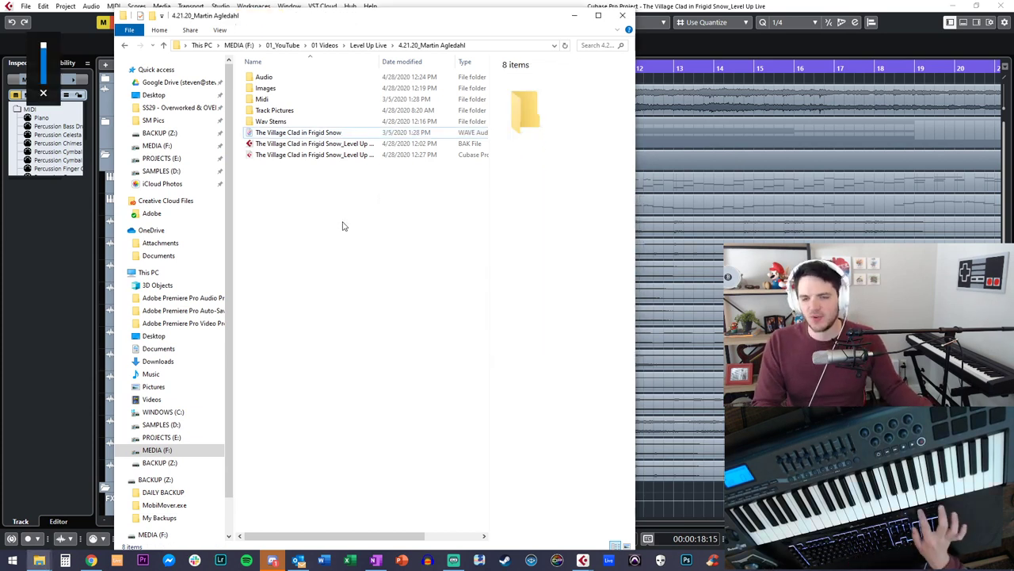
{"action": "left_click", "coordinate": [574, 15]}
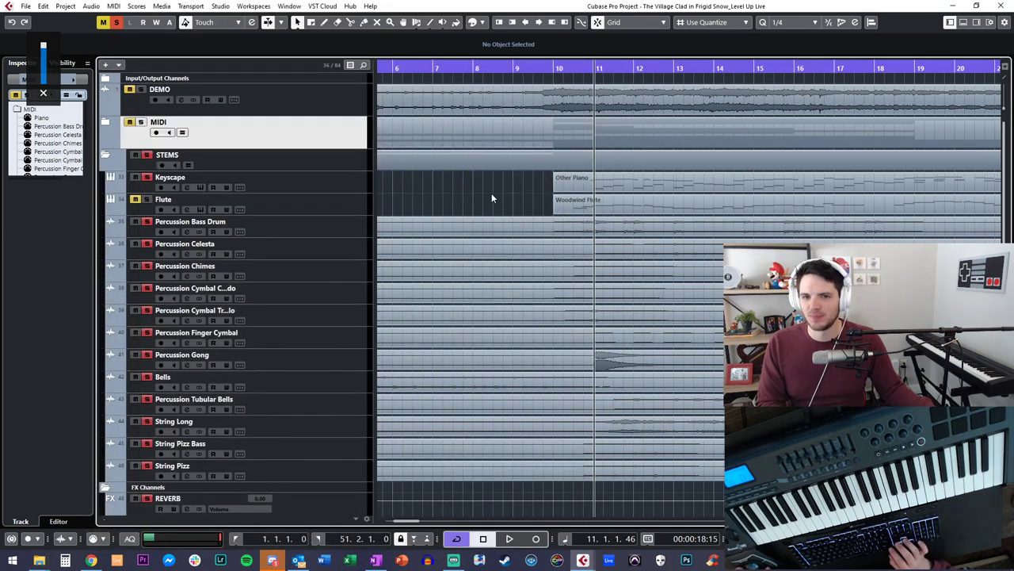
Step: Unmute the Flute track and play the arrangement from bar 11
{"action": "left_click", "coordinate": [320, 203]}
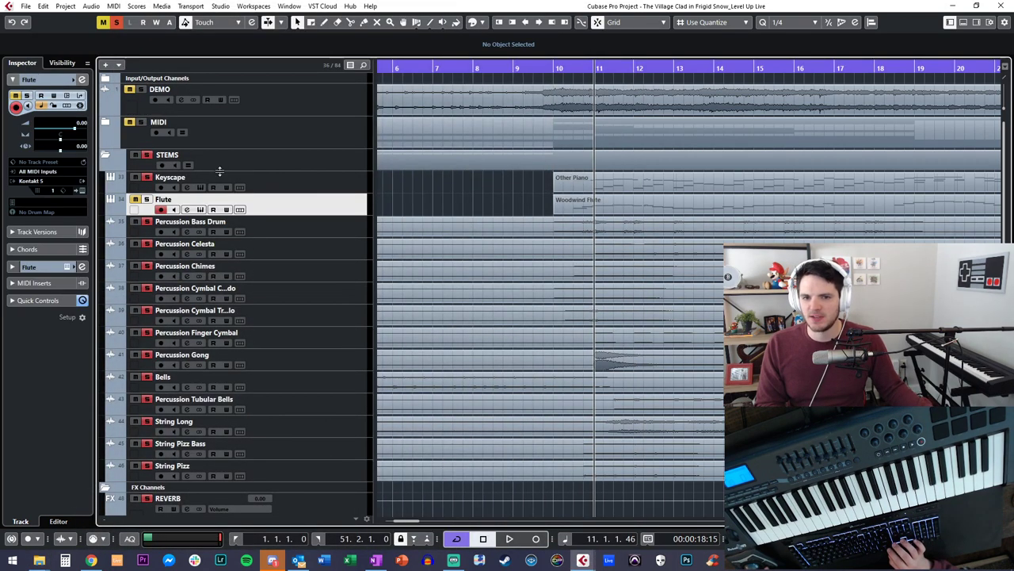
{"action": "left_click", "coordinate": [136, 200]}
{"action": "key", "text": "KP_Add"}
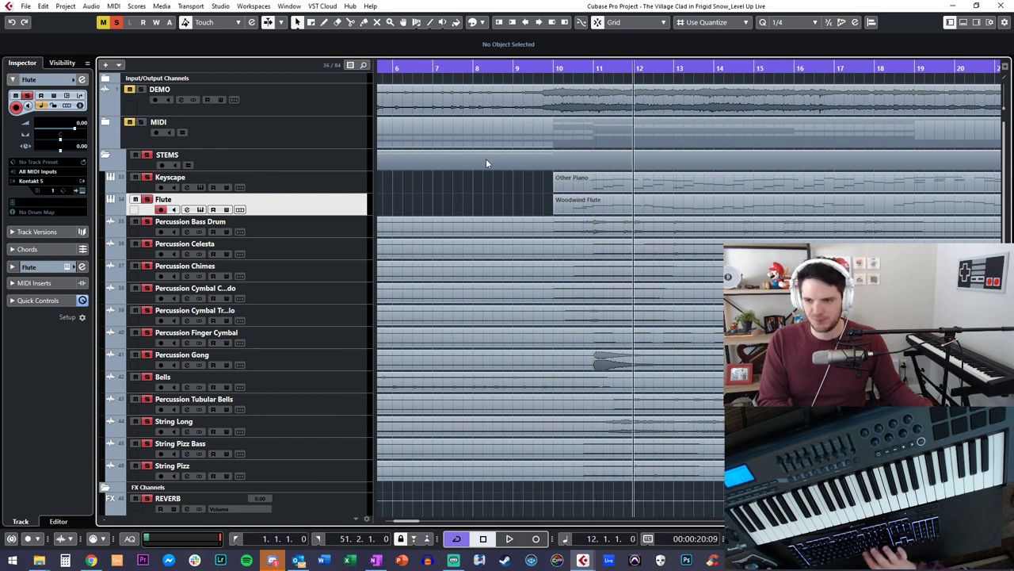
{"action": "key", "text": "KP_Subtract"}
{"action": "key", "text": "KP_Subtract"}
{"action": "key", "text": "space"}
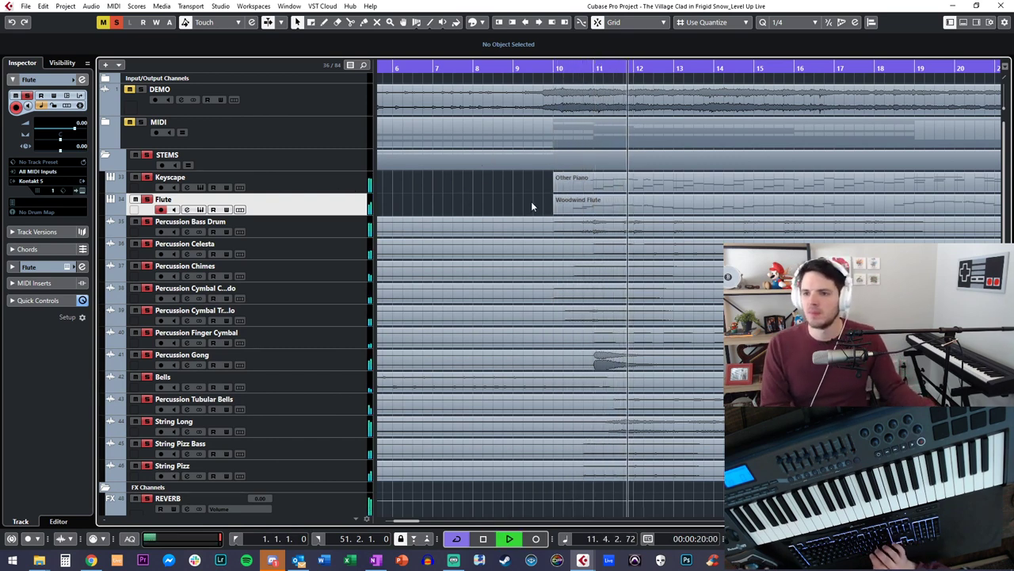
Step: Open the Woodwind Flute part in the Key Editor and listen to its notes at a closer zoom
{"action": "double_click", "coordinate": [578, 203]}
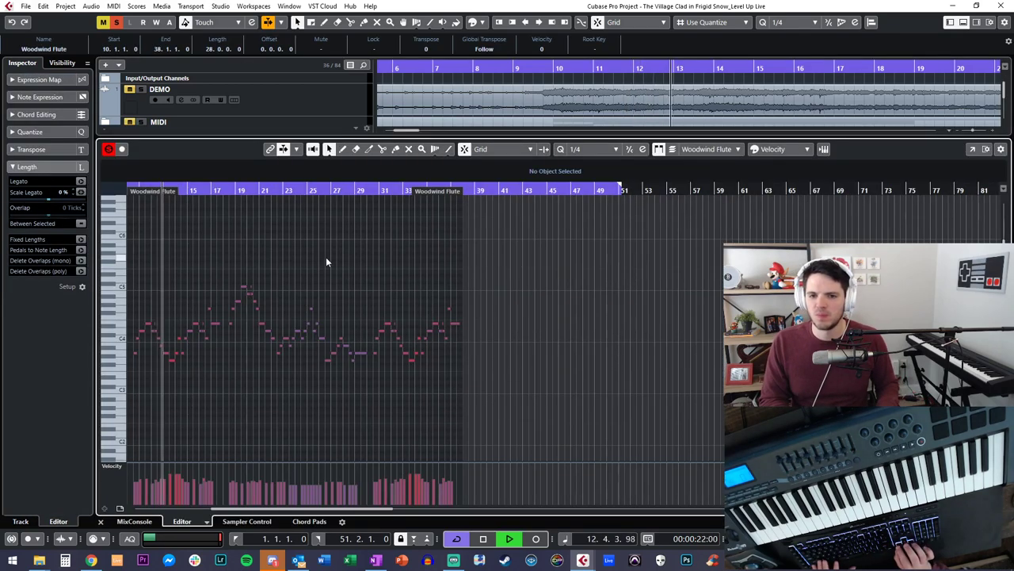
{"action": "key", "text": "h"}
{"action": "key", "text": "h"}
{"action": "key", "text": "h"}
{"action": "key", "text": "h"}
{"action": "key", "text": "h"}
{"action": "left_click", "coordinate": [516, 260]}
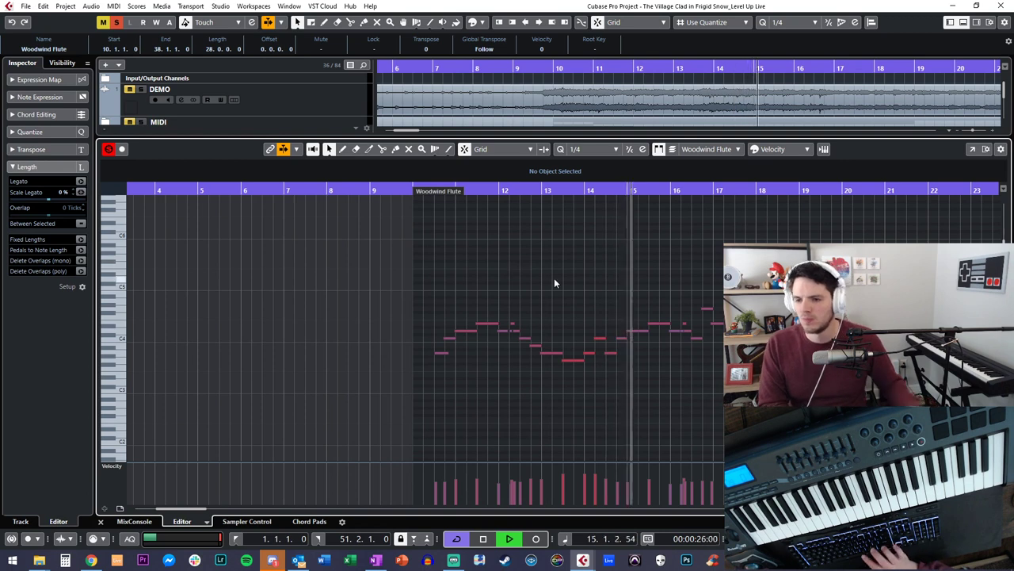
{"action": "key", "text": "space"}
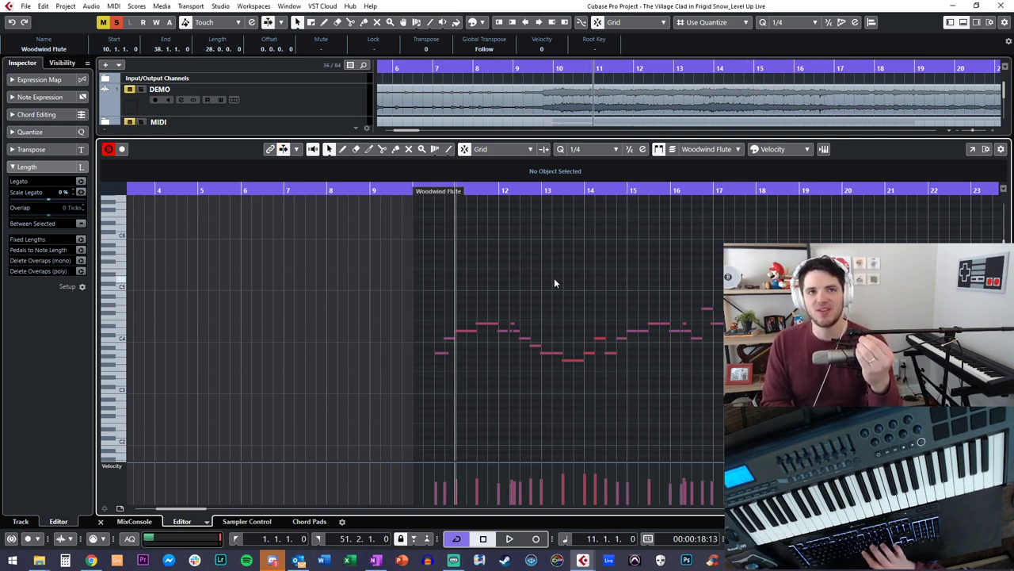
Step: Replay the flute melody from bar 11, return the cursor to bar 10, and close the Key Editor
{"action": "key", "text": "space"}
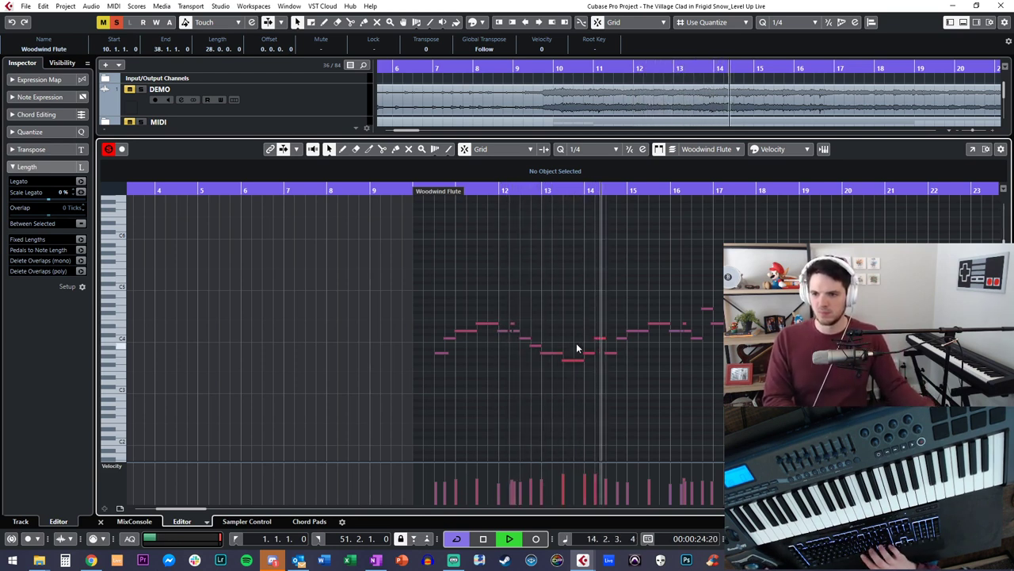
{"action": "key", "text": "space"}
{"action": "key", "text": "KP_Subtract"}
{"action": "key", "text": "KP_Subtract"}
{"action": "key", "text": "KP_Subtract"}
{"action": "key", "text": "KP_Subtract"}
{"action": "key", "text": "KP_Subtract"}
{"action": "key", "text": "KP_Subtract"}
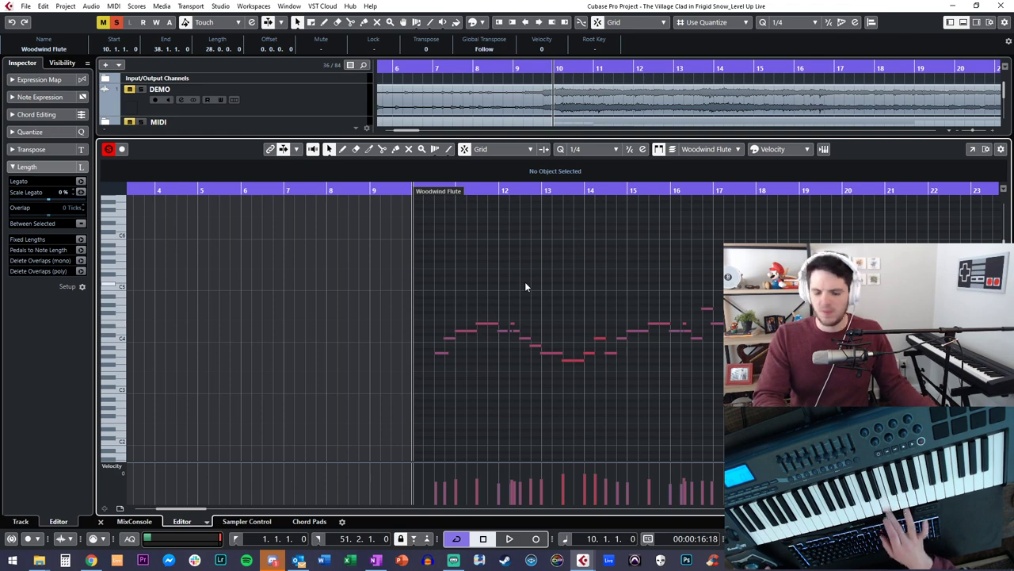
{"action": "key", "text": "ctrl+e"}
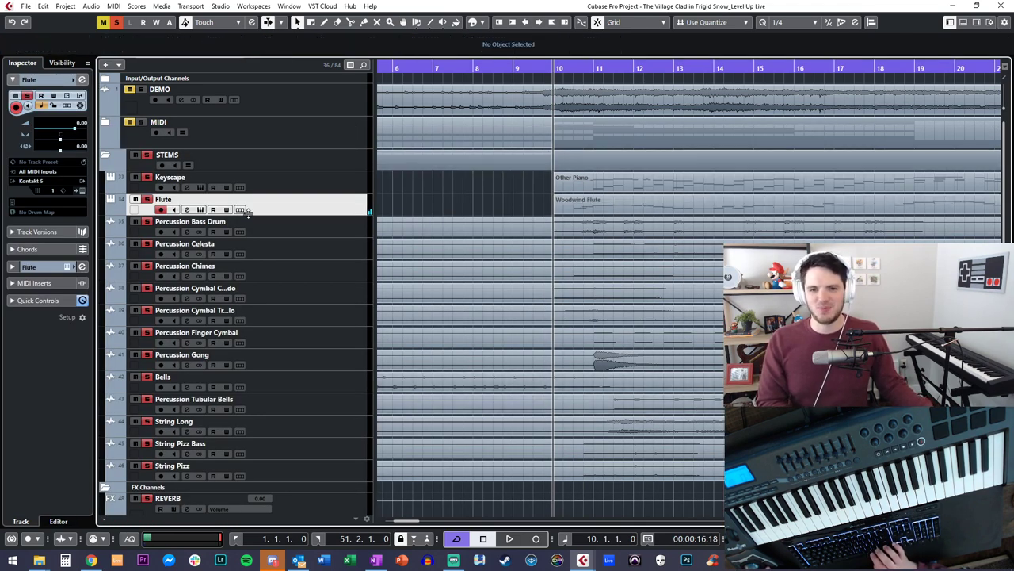
Step: Duplicate the Flute track as Ethnic Flute and open the new track's Kontakt instrument window
{"action": "right_click", "coordinate": [238, 198]}
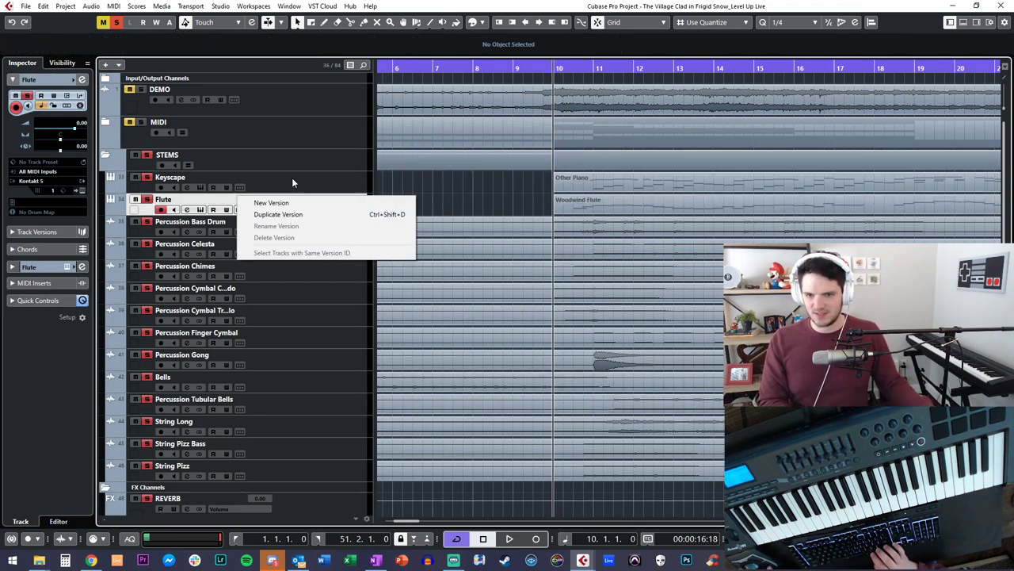
{"action": "left_click", "coordinate": [280, 203]}
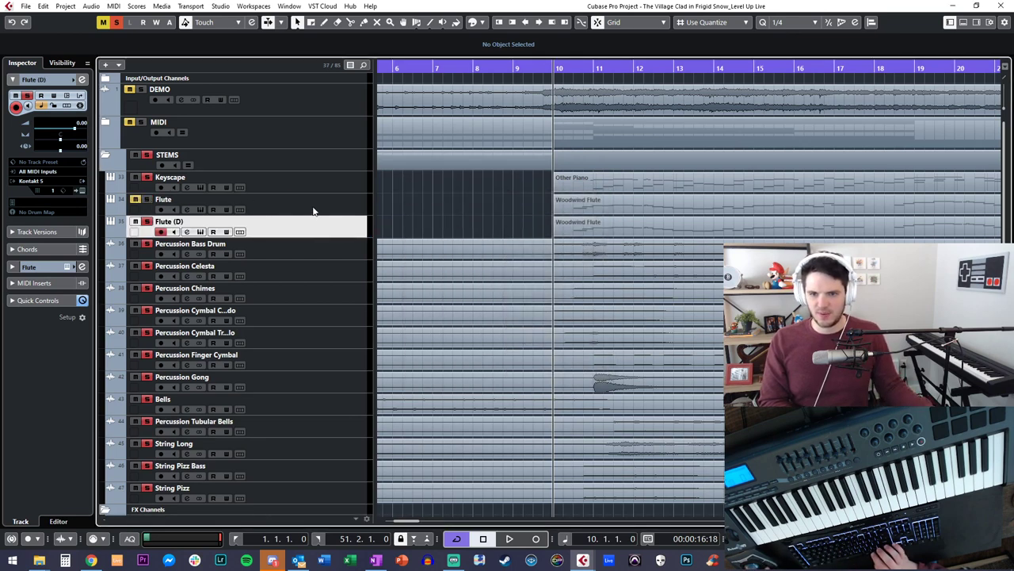
{"action": "double_click", "coordinate": [168, 221]}
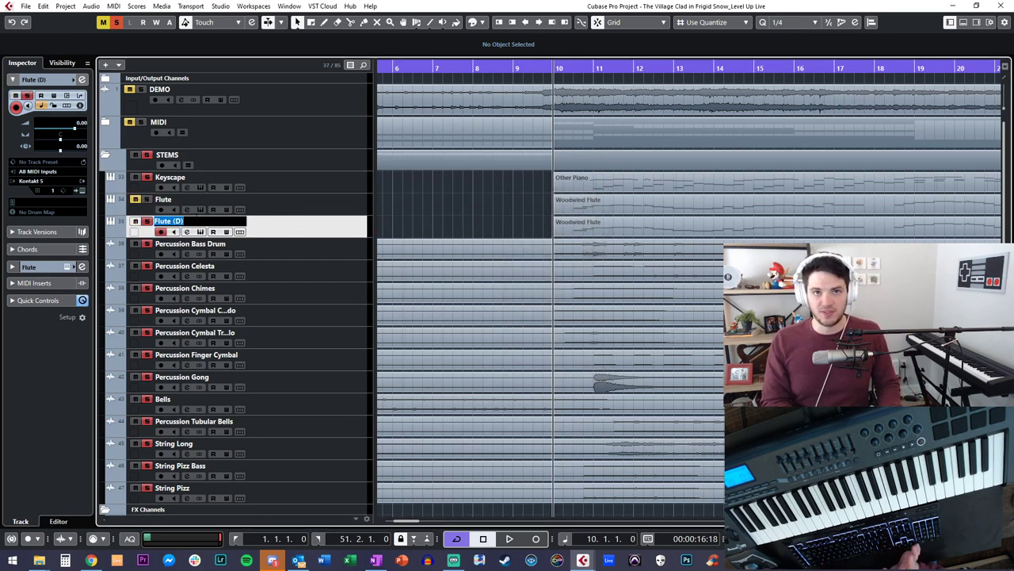
{"action": "type", "text": "Ethnic Flute"}
{"action": "key", "text": "Return"}
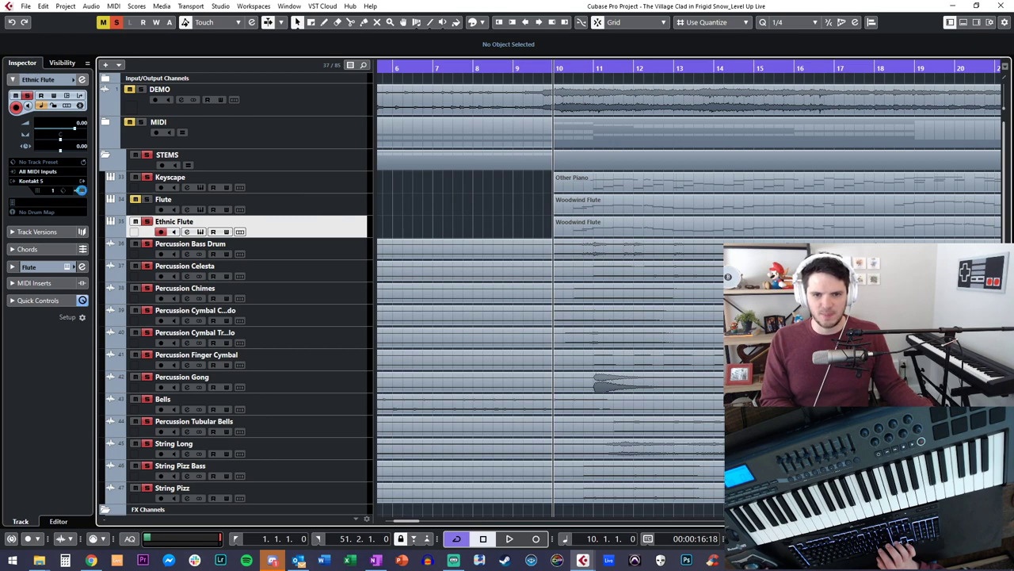
{"action": "left_click", "coordinate": [81, 190]}
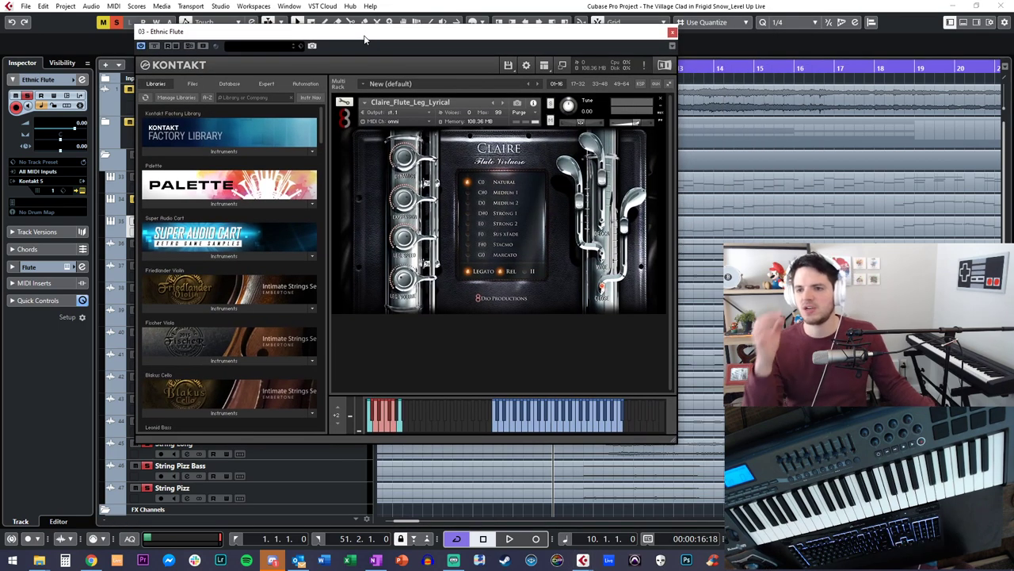
Step: Remove the Claire flute instrument from the Ethnic Flute track's Kontakt and look through the installed libraries for a replacement
{"action": "left_click", "coordinate": [660, 100]}
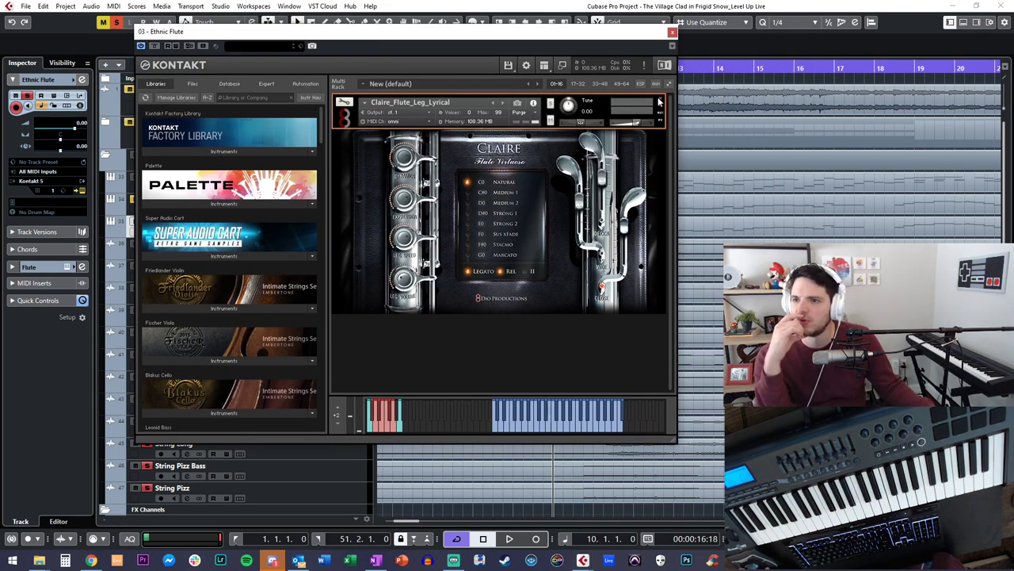
{"action": "left_click", "coordinate": [514, 318]}
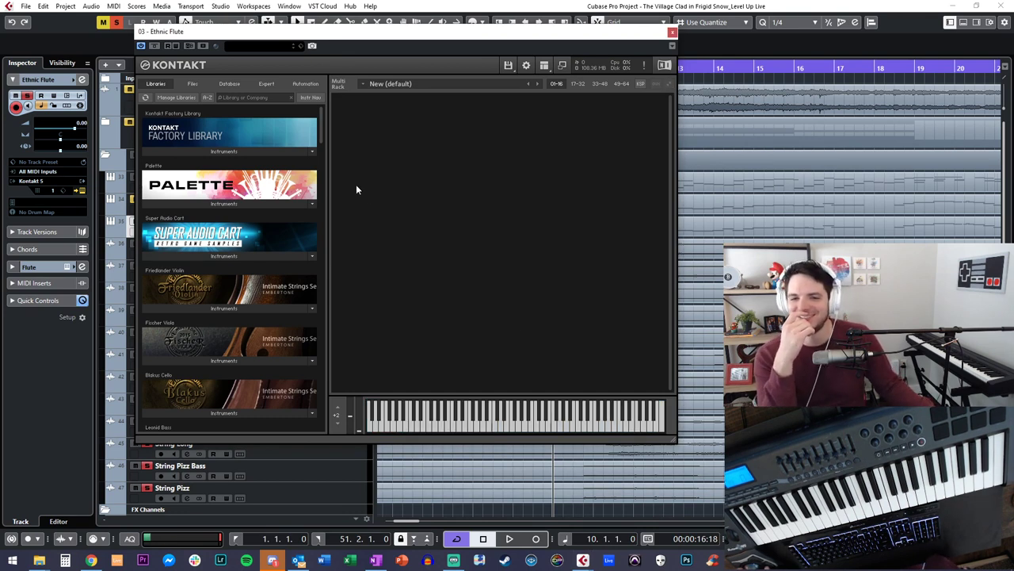
{"action": "scroll", "coordinate": [299, 203], "scroll_direction": "down", "scroll_amount": 8}
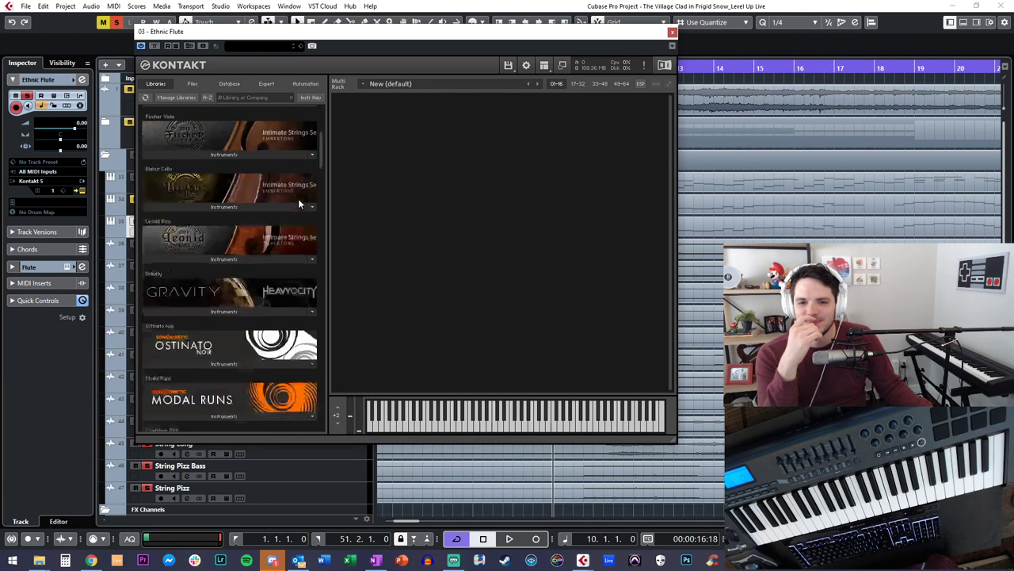
{"action": "scroll", "coordinate": [299, 204], "scroll_direction": "down", "scroll_amount": 15}
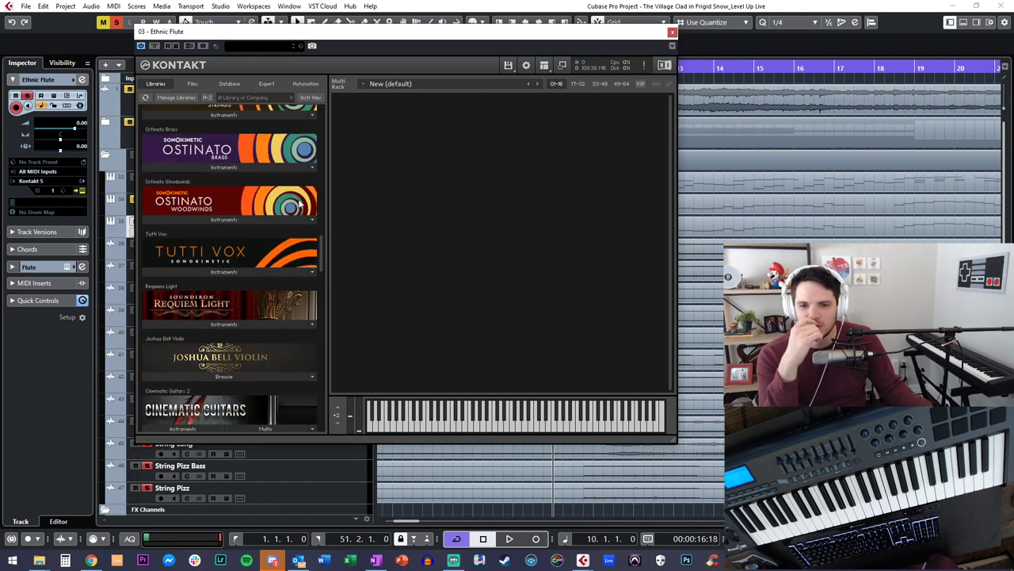
{"action": "scroll", "coordinate": [298, 204], "scroll_direction": "down", "scroll_amount": 20}
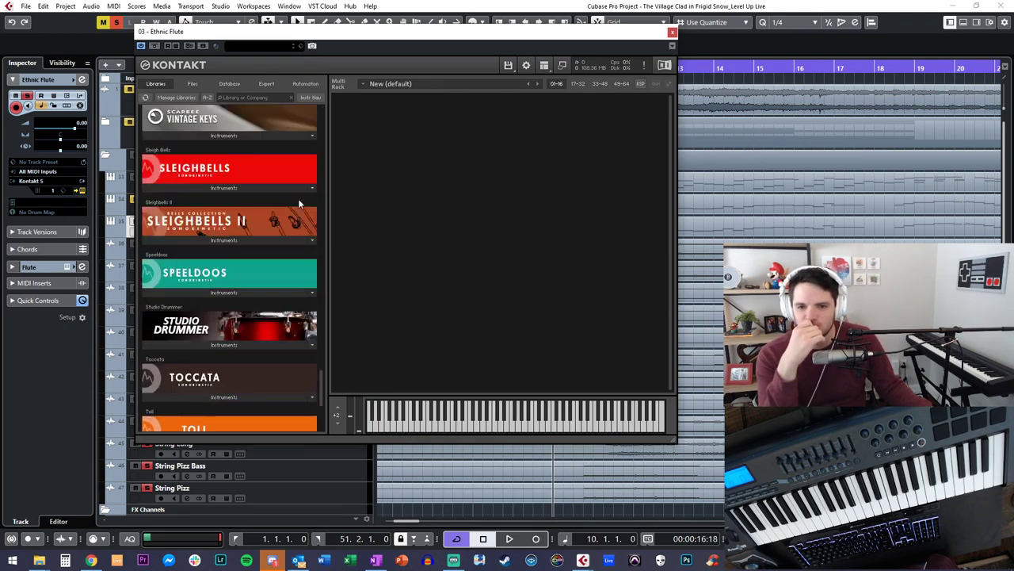
Step: Load Shire Whistle - Braveheart Vib from the quick-load Ethnic folder and close the Kontakt window
{"action": "double_click", "coordinate": [407, 176]}
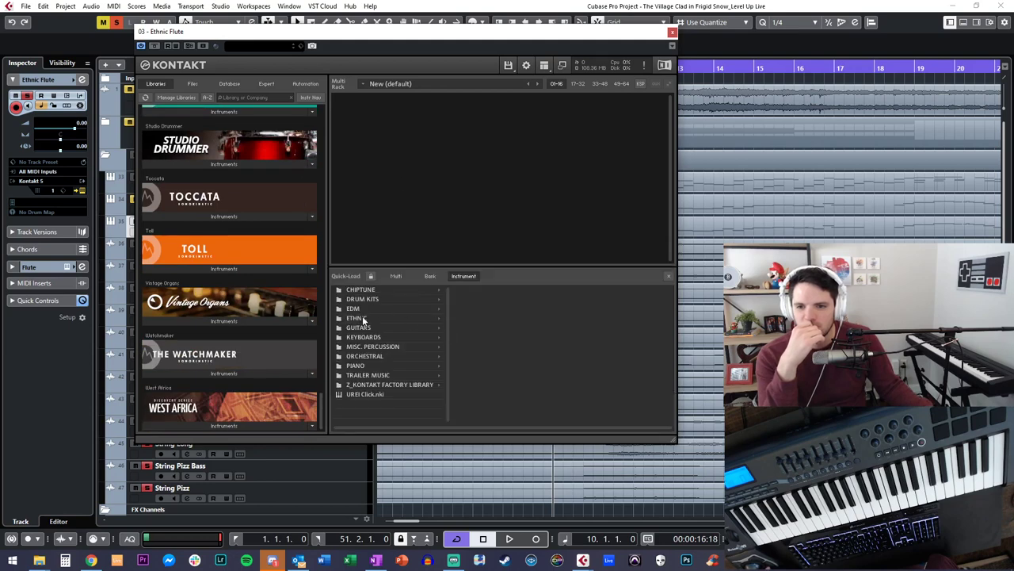
{"action": "left_click", "coordinate": [363, 319]}
{"action": "left_click", "coordinate": [485, 309]}
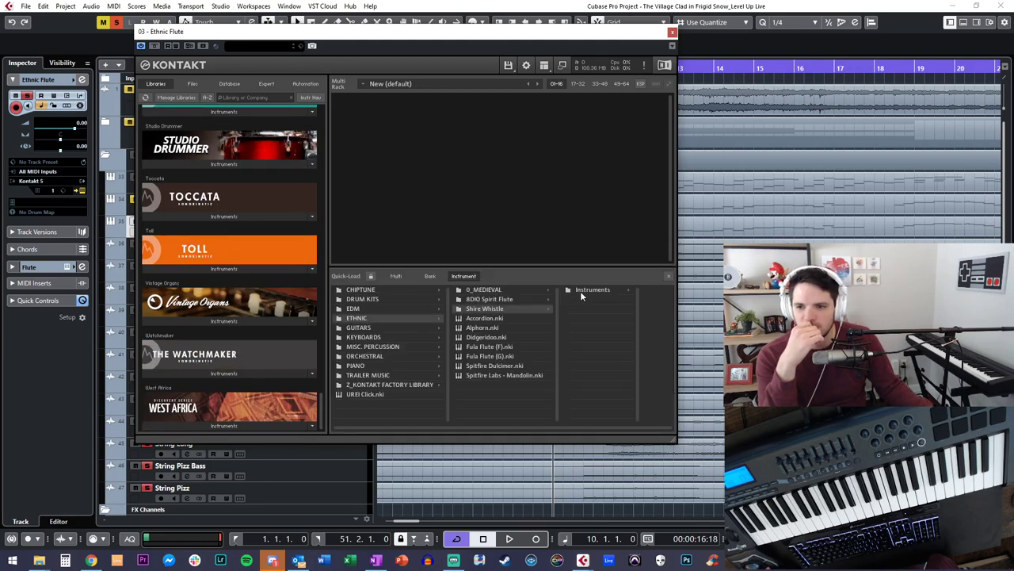
{"action": "left_click", "coordinate": [582, 289]}
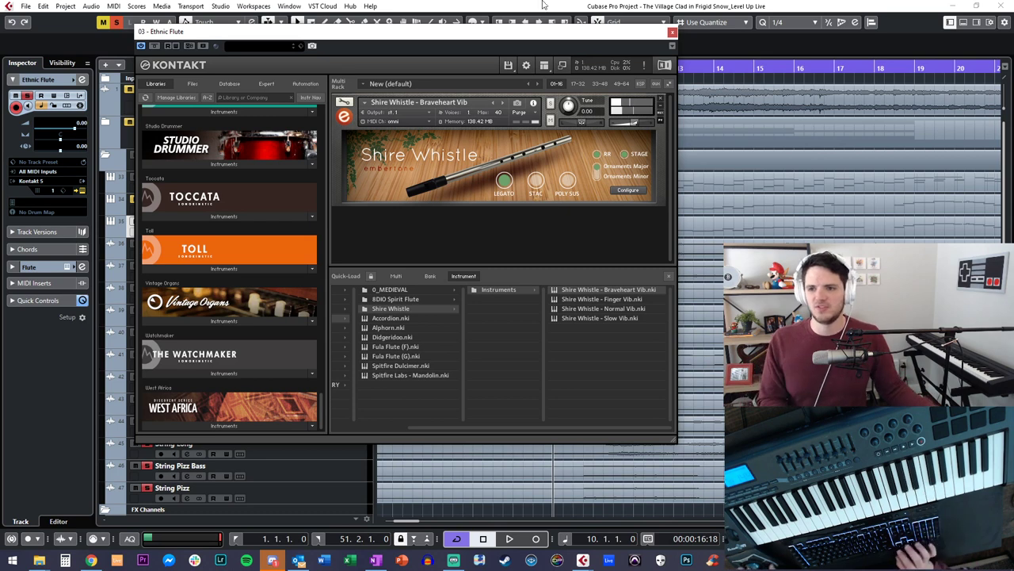
{"action": "left_click", "coordinate": [672, 33]}
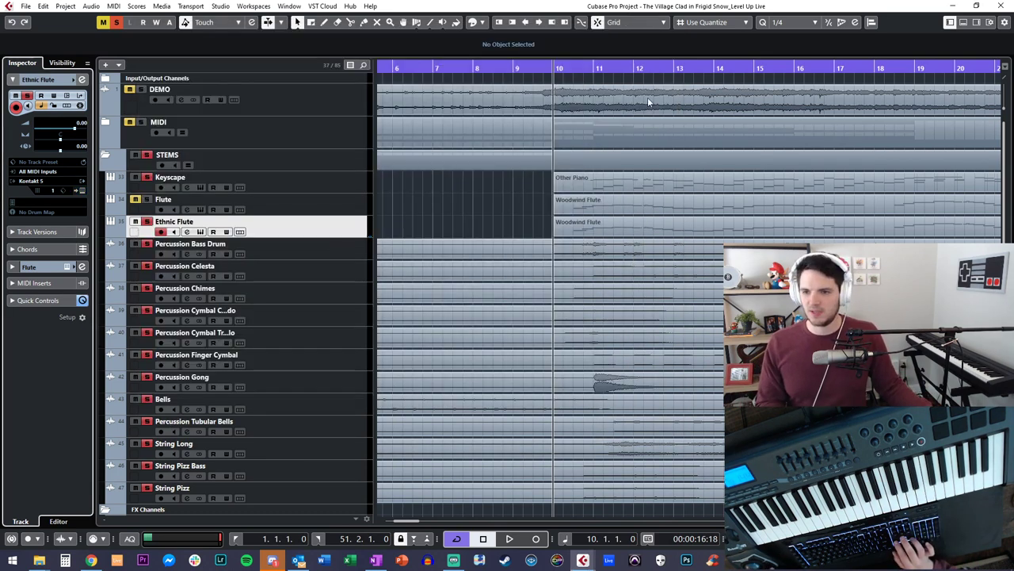
Step: Delete the copied Woodwind Flute part from the Ethnic Flute track and play the arrangement briefly from bar 10
{"action": "scroll", "coordinate": [507, 220], "scroll_direction": "right", "scroll_amount": 2}
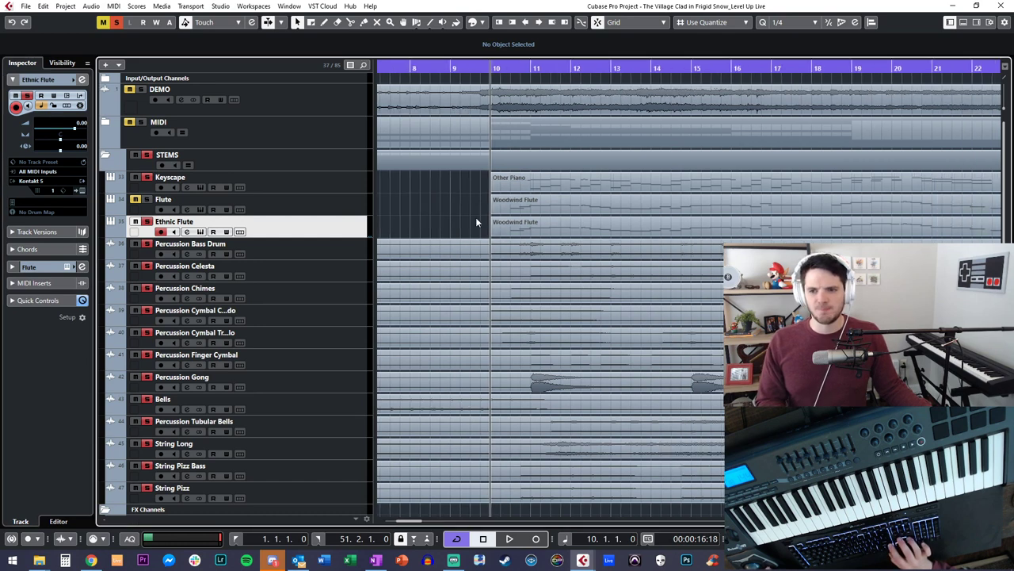
{"action": "left_click", "coordinate": [515, 234]}
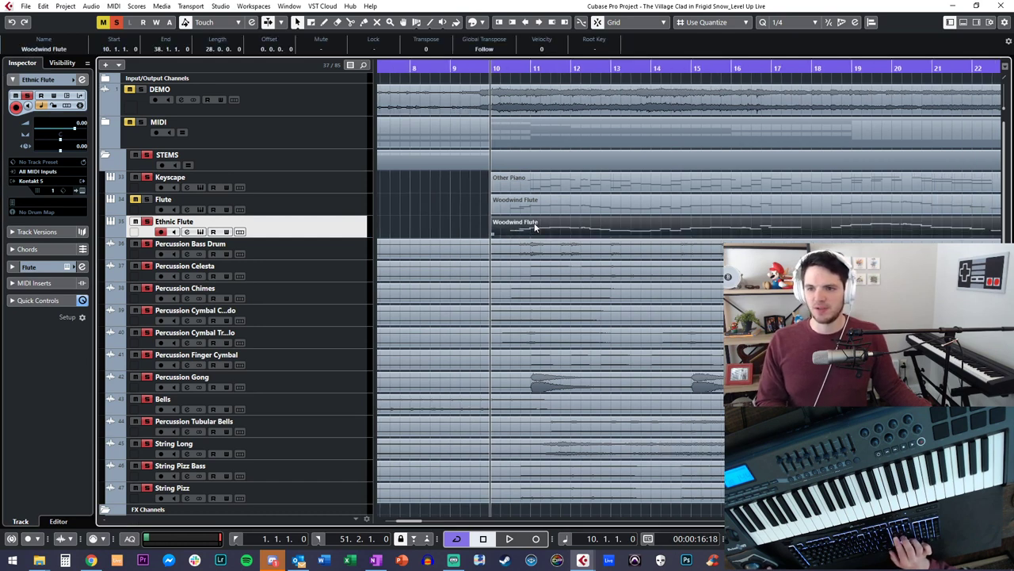
{"action": "key", "text": "Delete"}
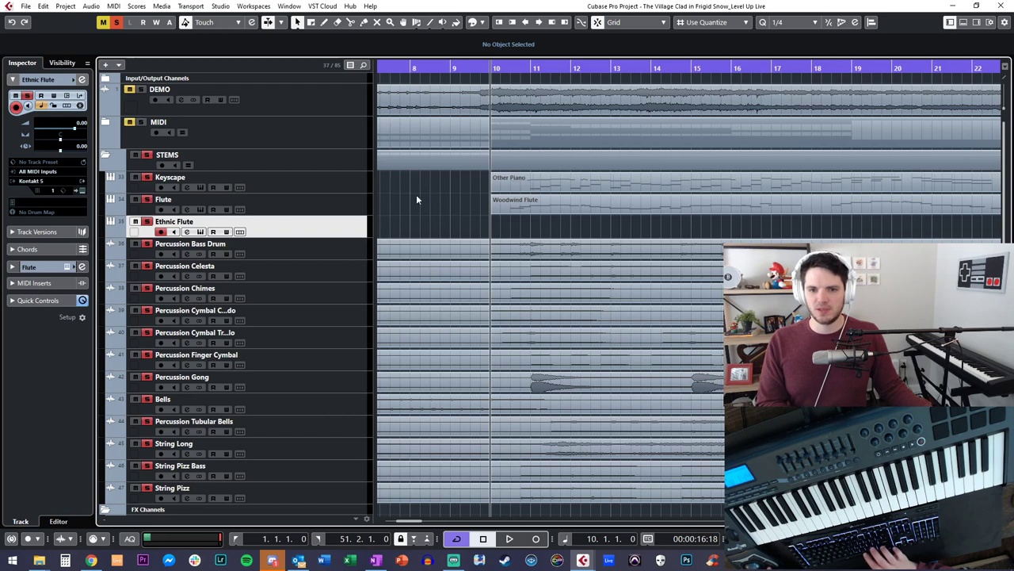
{"action": "key", "text": "space"}
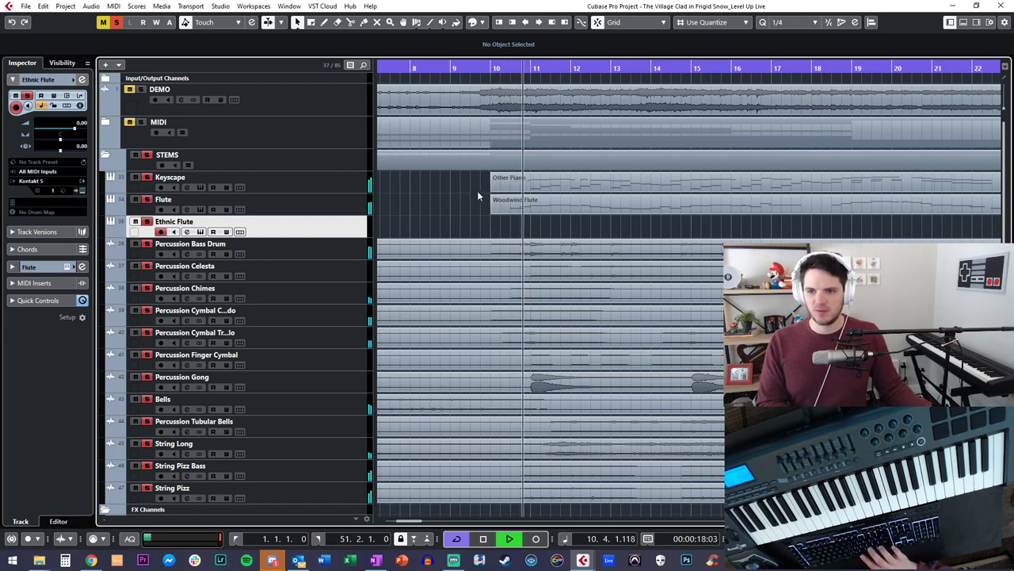
{"action": "key", "text": "space"}
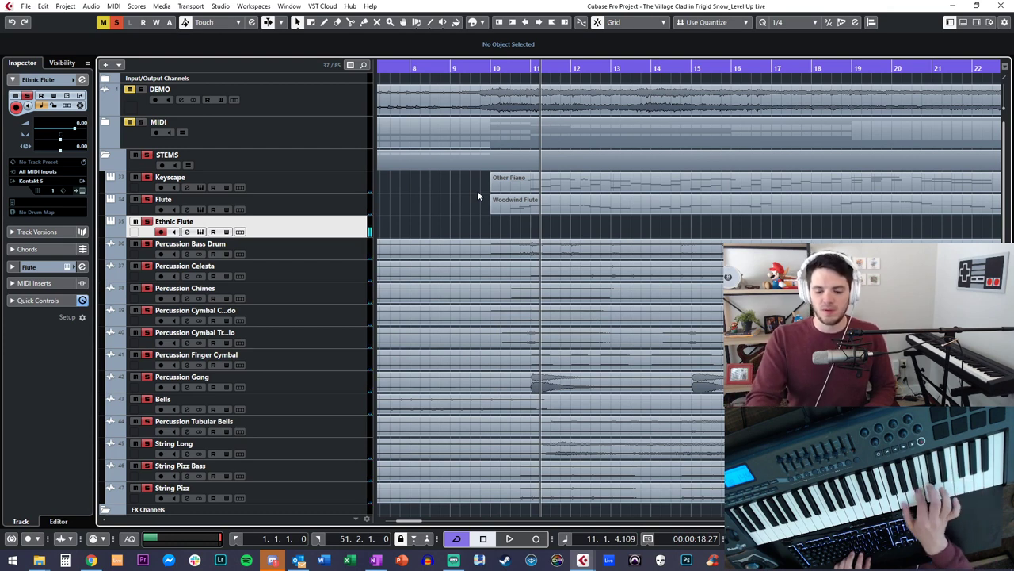
Step: Try to record a whistle melody on the Ethnic Flute track, recheck its Kontakt instrument, and undo the take
{"action": "key", "text": "KP_Multiply"}
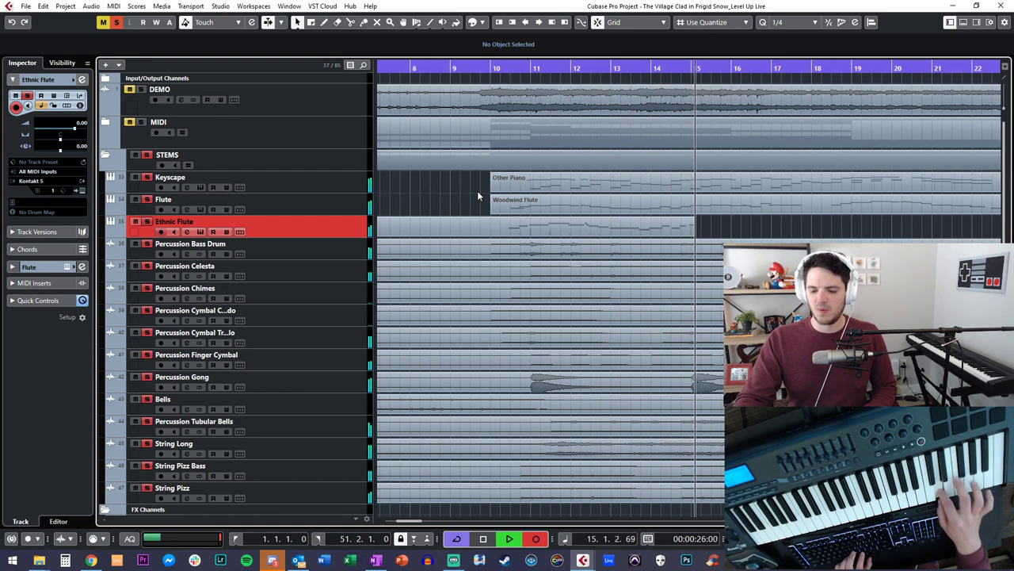
{"action": "key", "text": "space"}
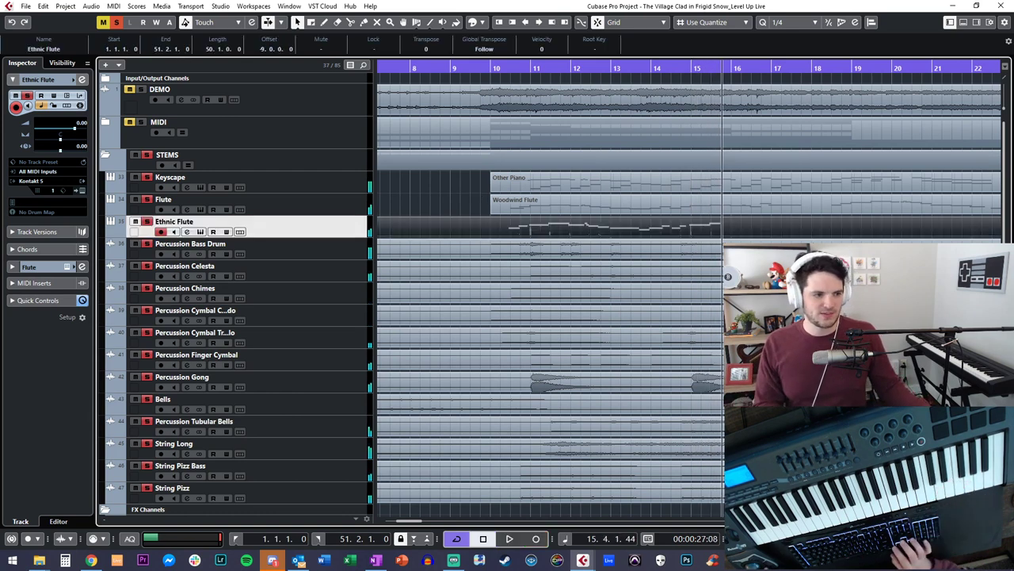
{"action": "left_click", "coordinate": [82, 191]}
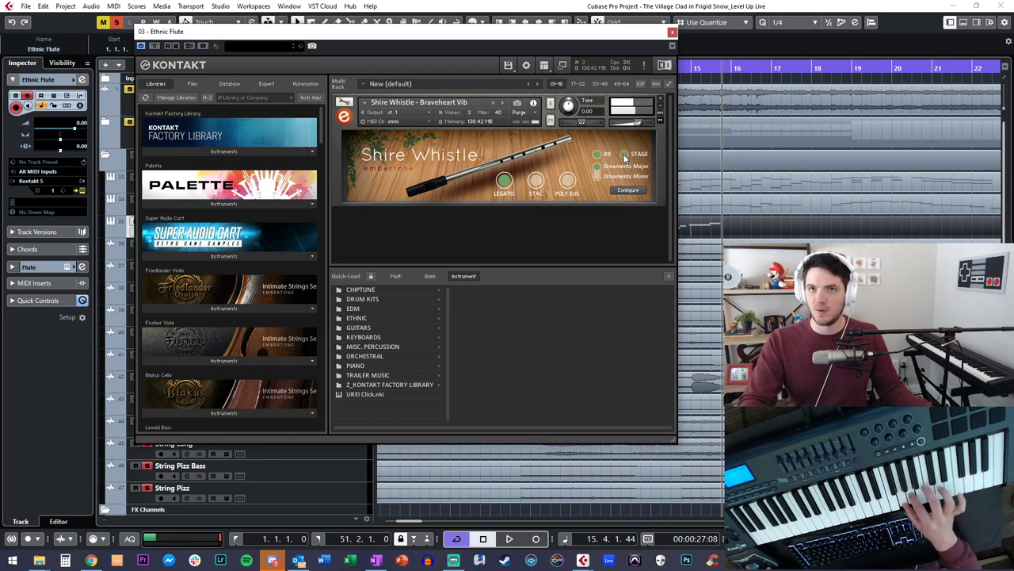
{"action": "left_click", "coordinate": [672, 32]}
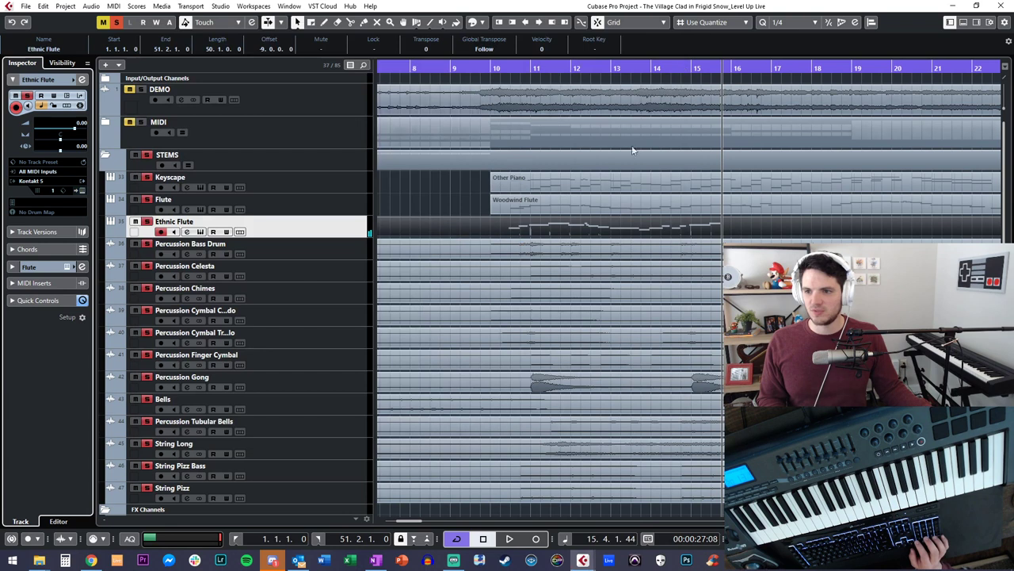
{"action": "left_click", "coordinate": [482, 189]}
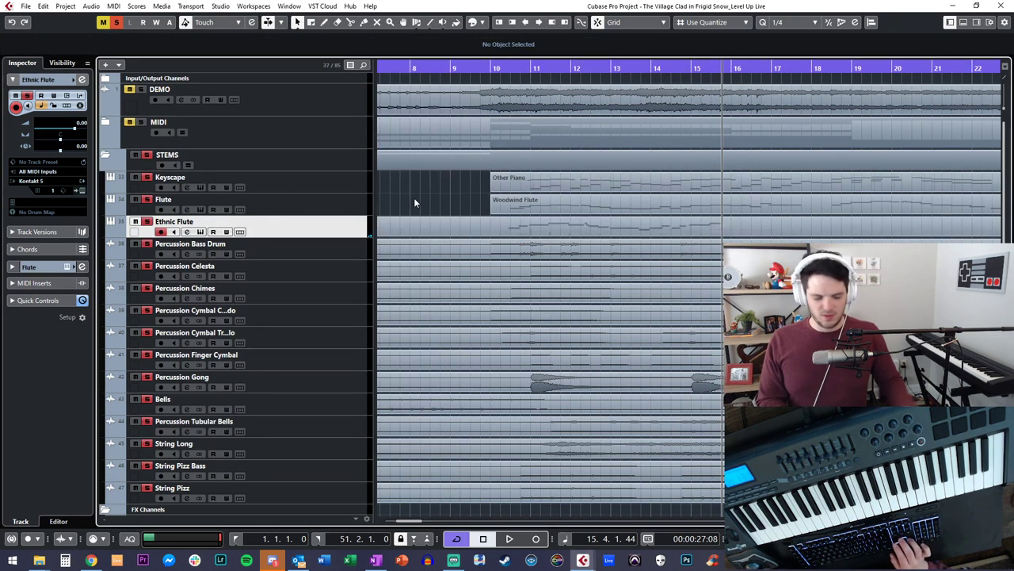
{"action": "key", "text": "ctrl+z"}
Step: Clear the solo on the STEMS folder and solo only the Keyscape, Flute, and Ethnic Flute tracks
{"action": "left_click", "coordinate": [266, 199]}
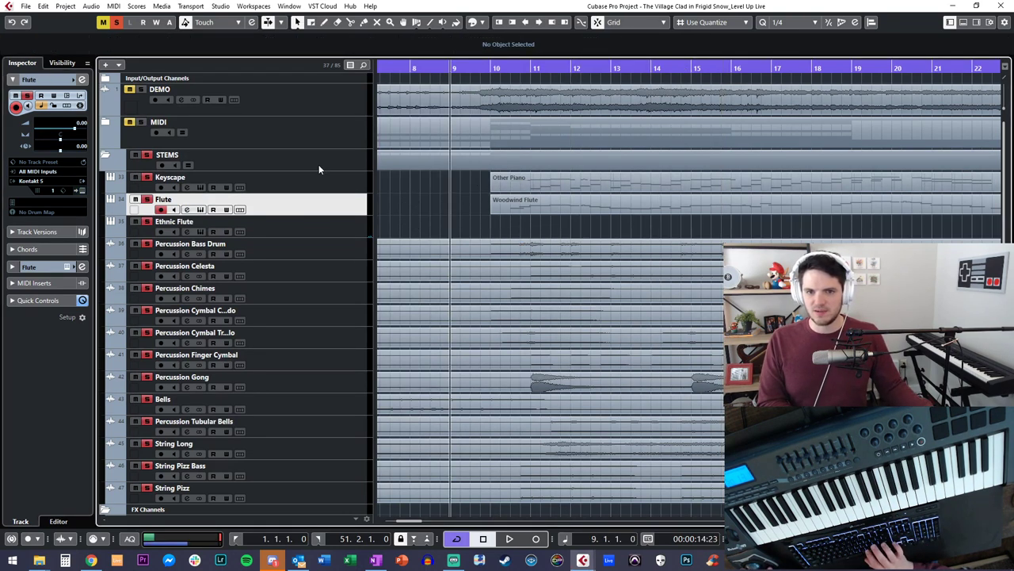
{"action": "key", "text": "KP_Subtract"}
{"action": "key", "text": "Down"}
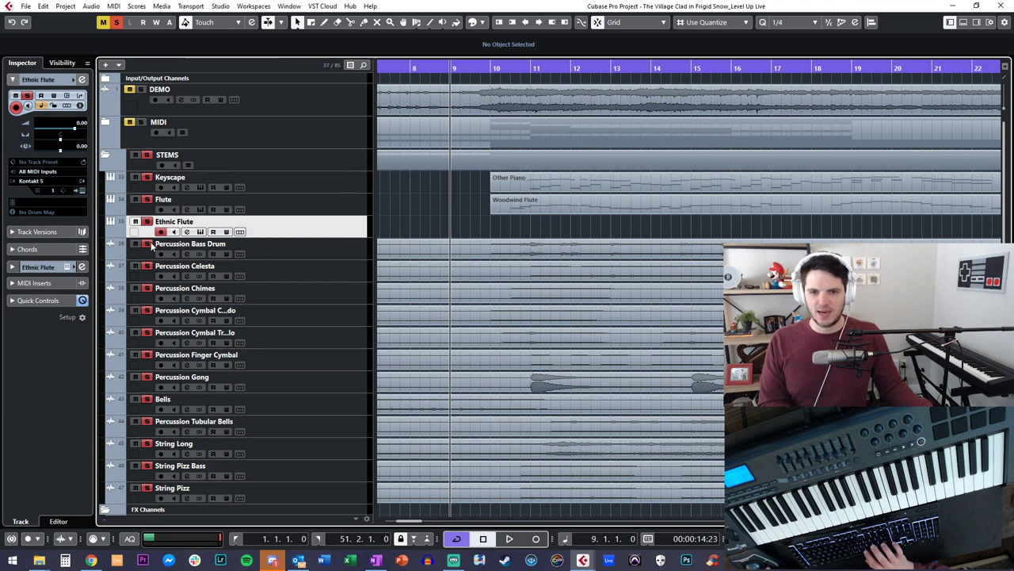
{"action": "left_click", "coordinate": [150, 160]}
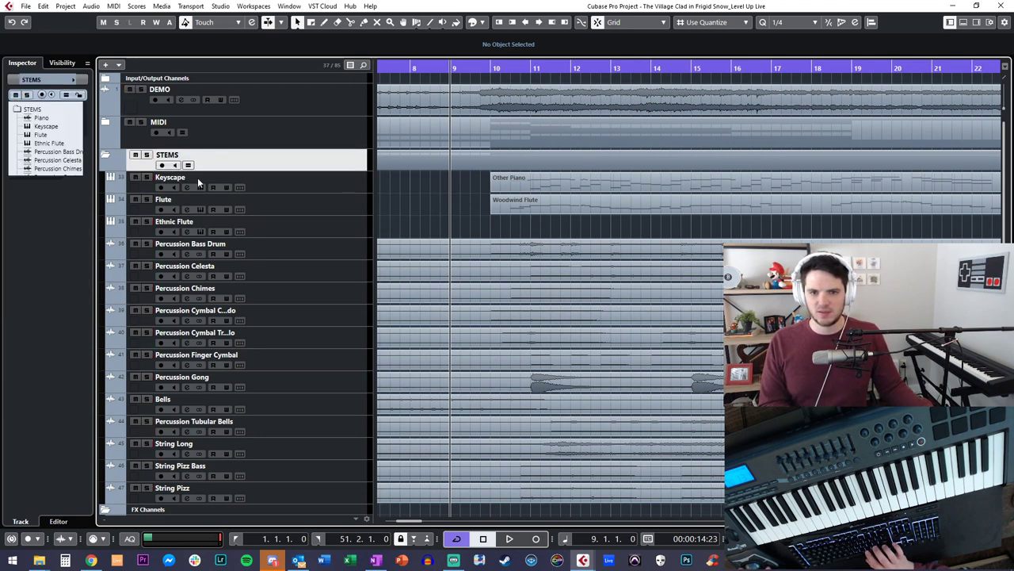
{"action": "left_click", "coordinate": [179, 190]}
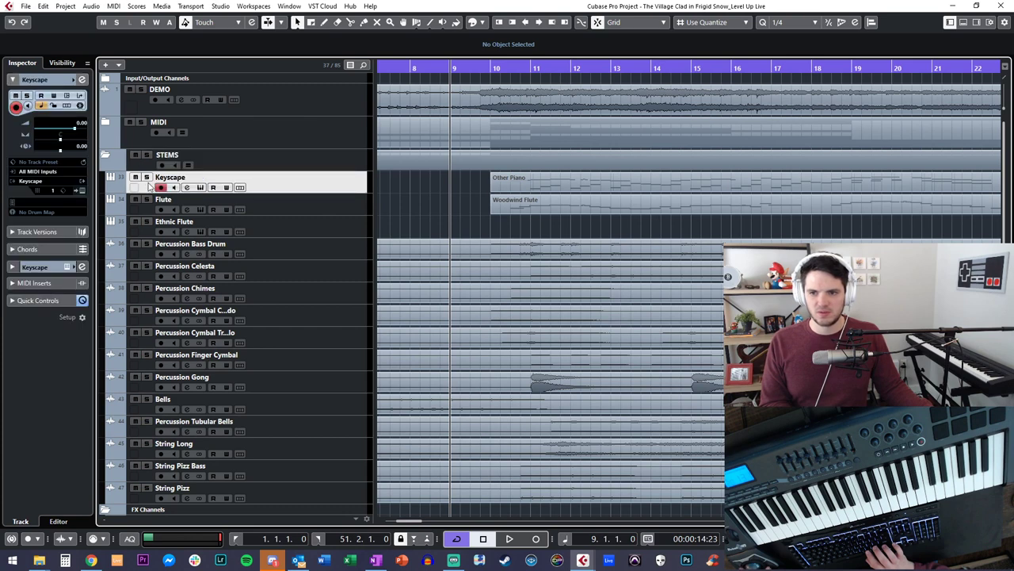
{"action": "left_click", "coordinate": [147, 178]}
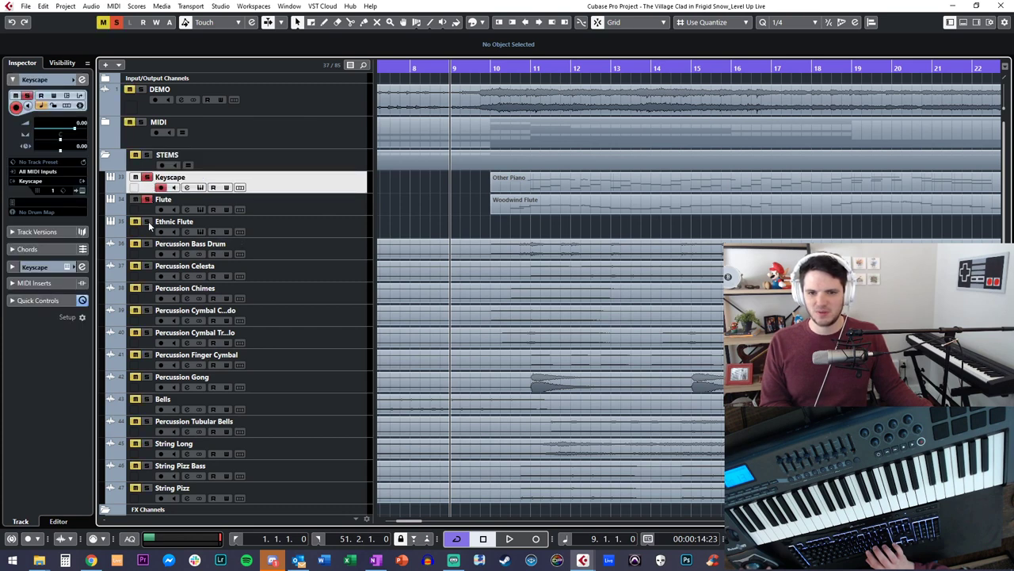
{"action": "key", "text": "n"}
Step: Play the soloed tracks from bar 10 to bar 30 with Ethnic Flute selected, rehearsing the whistle melody live
{"action": "scroll", "coordinate": [349, 229], "scroll_direction": "down", "scroll_amount": 2}
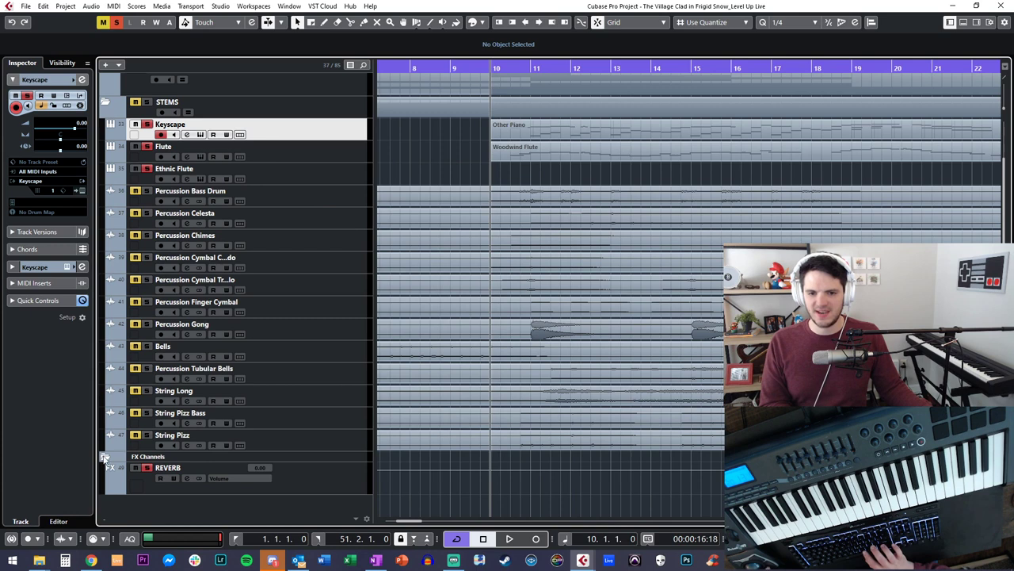
{"action": "scroll", "coordinate": [349, 356], "scroll_direction": "up", "scroll_amount": 2}
{"action": "key", "text": "space"}
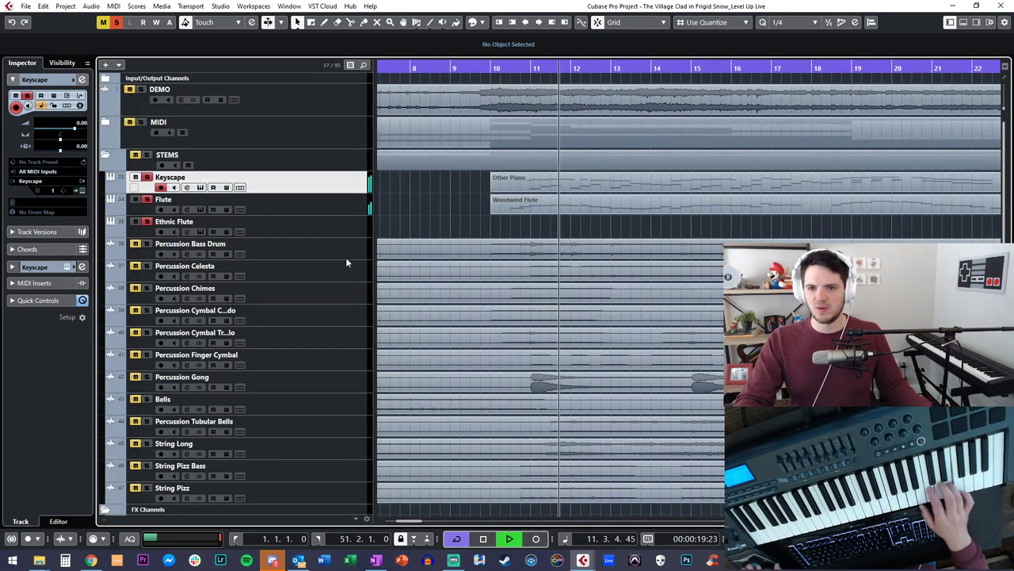
{"action": "left_click", "coordinate": [314, 210]}
{"action": "left_click", "coordinate": [309, 224]}
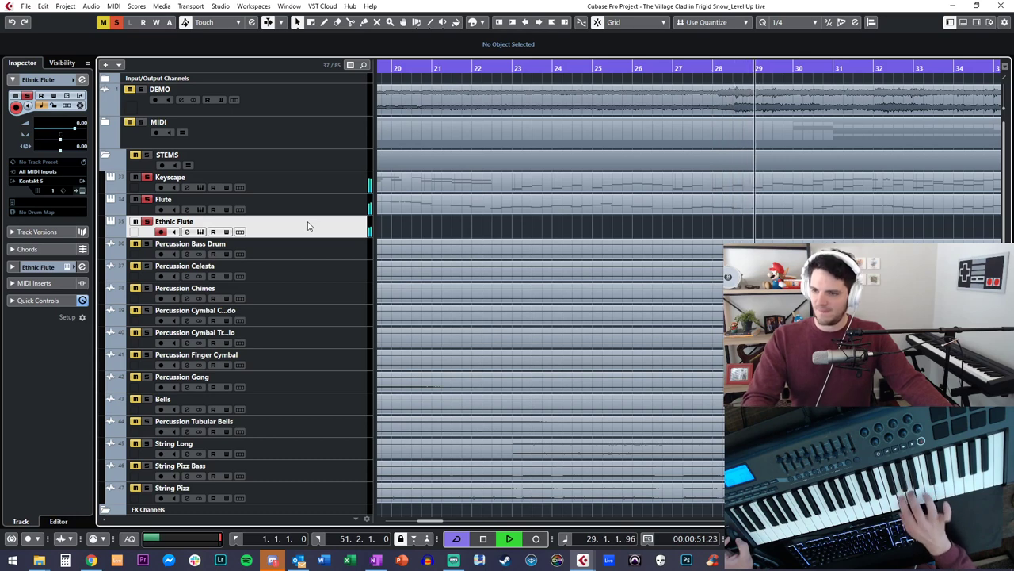
{"action": "key", "text": "space"}
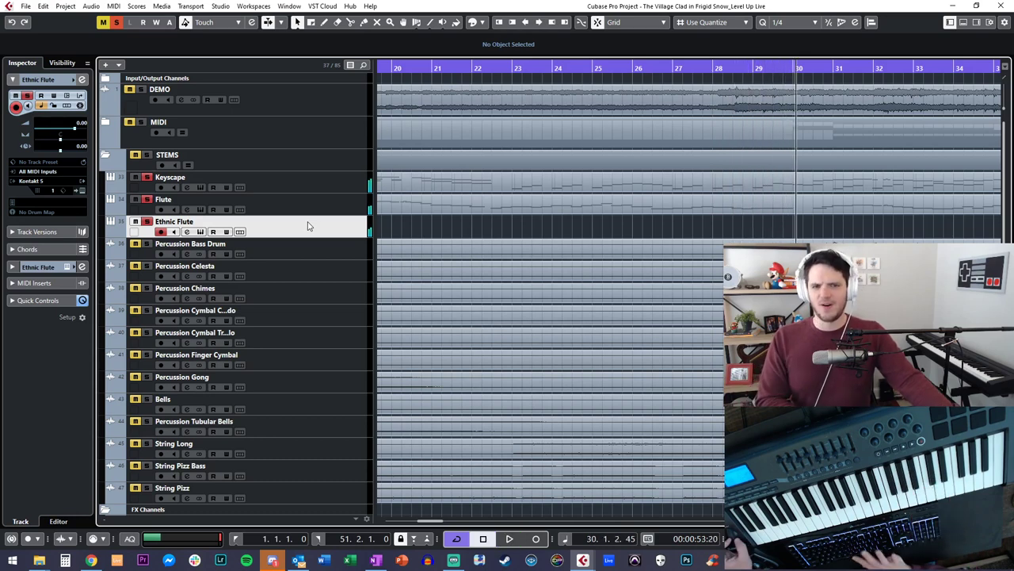
Step: Return the cursor to bar 10 and enlarge the track heights to show the flute notes in detail
{"action": "key", "text": "minus"}
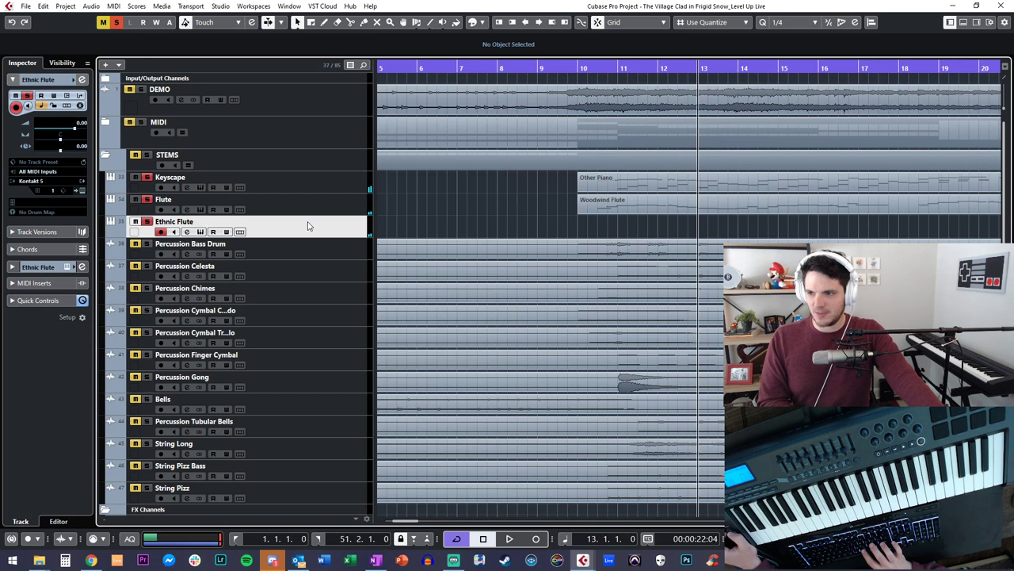
{"action": "key", "text": "minus"}
{"action": "key", "text": "shift+h"}
{"action": "key", "text": "shift+h"}
{"action": "key", "text": "shift+h"}
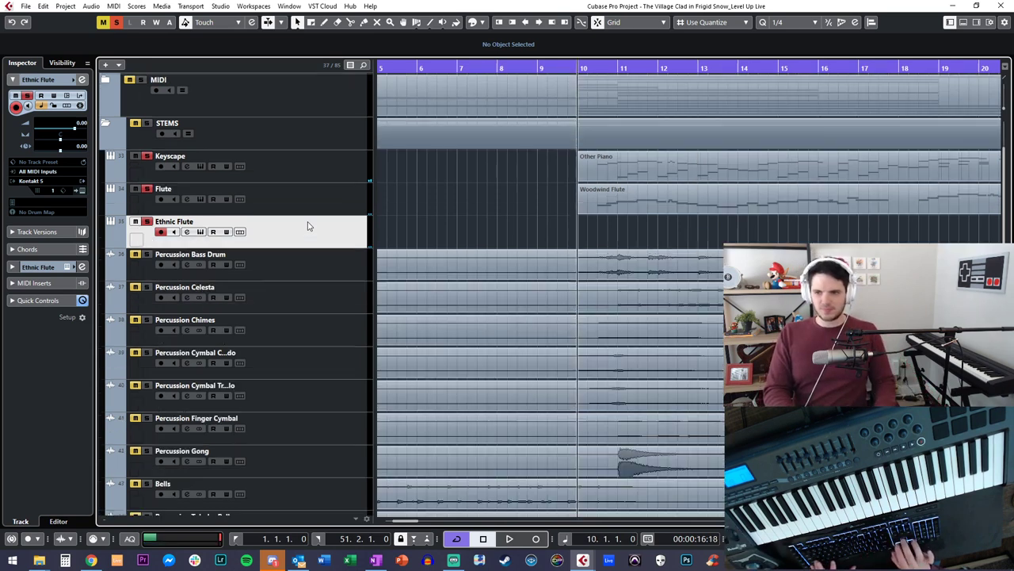
{"action": "scroll", "coordinate": [464, 172], "scroll_direction": "right", "scroll_amount": 3}
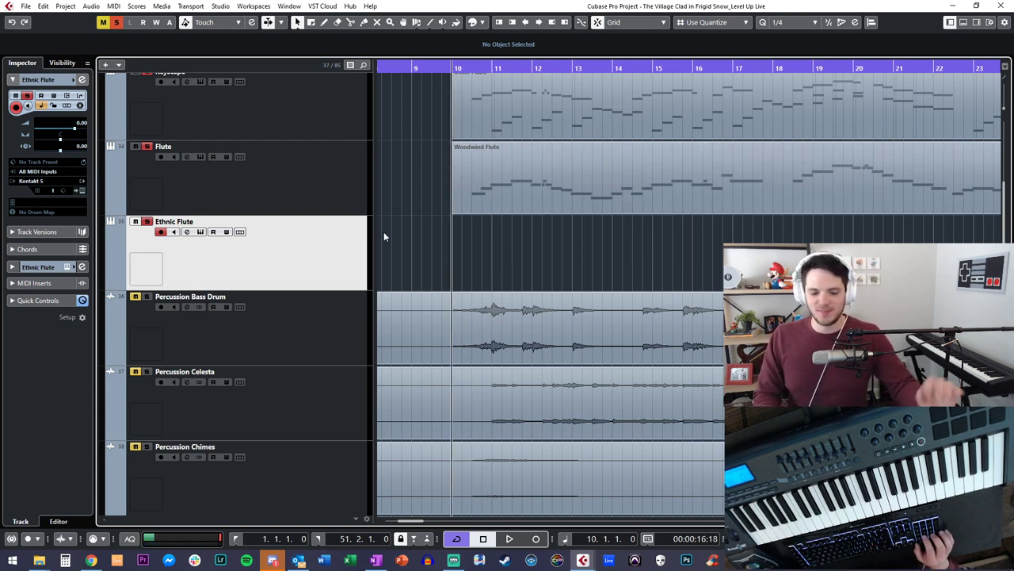
Step: Record a short whistle take from bar 10 on the Ethnic Flute track and undo it
{"action": "key", "text": "KP_Multiply"}
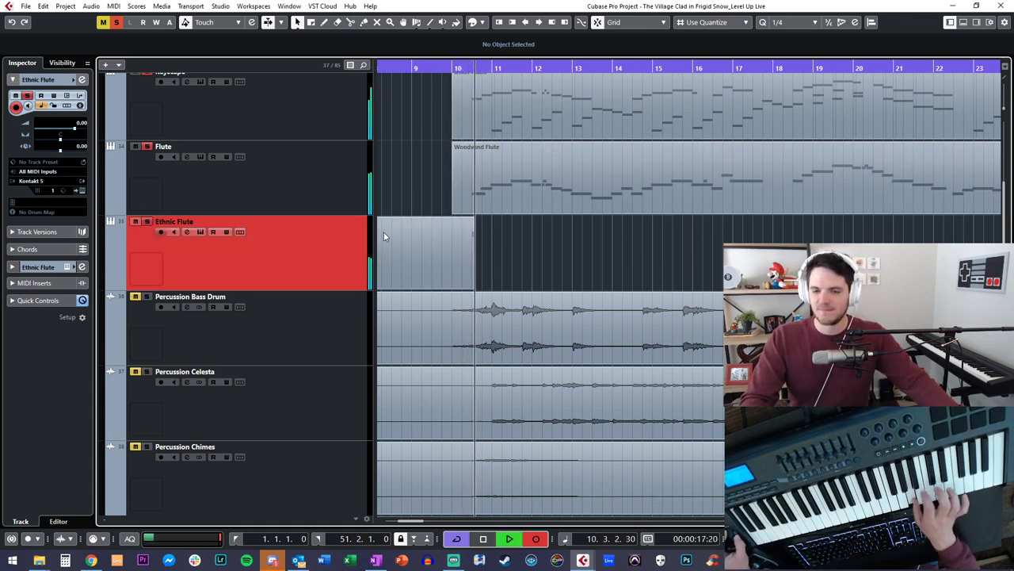
{"action": "key", "text": "space"}
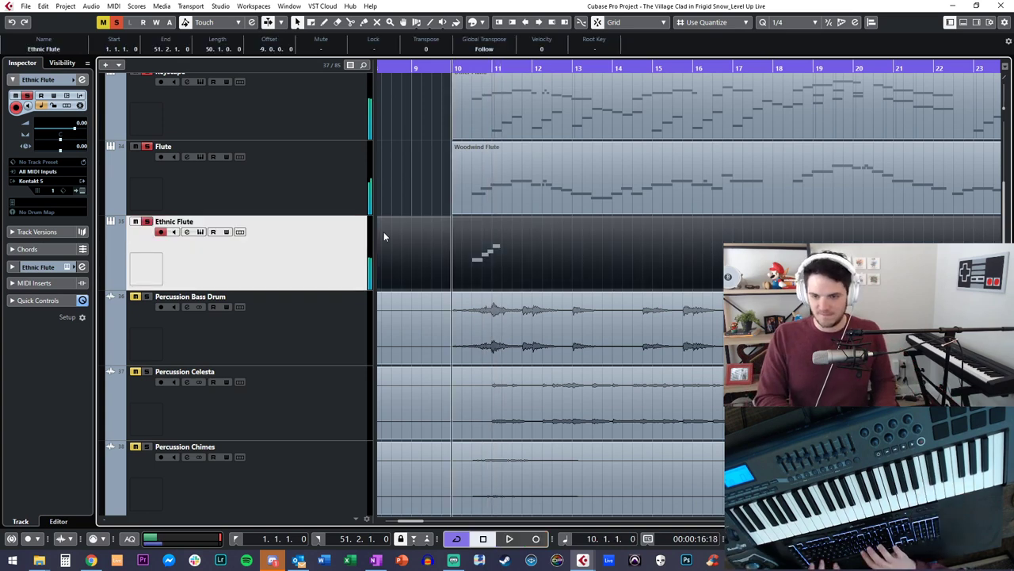
{"action": "key", "text": "ctrl+z"}
Step: Record the full whistle melody on the Ethnic Flute track from bar 10, stop, and rewind to bar 16
{"action": "key", "text": "KP_Multiply"}
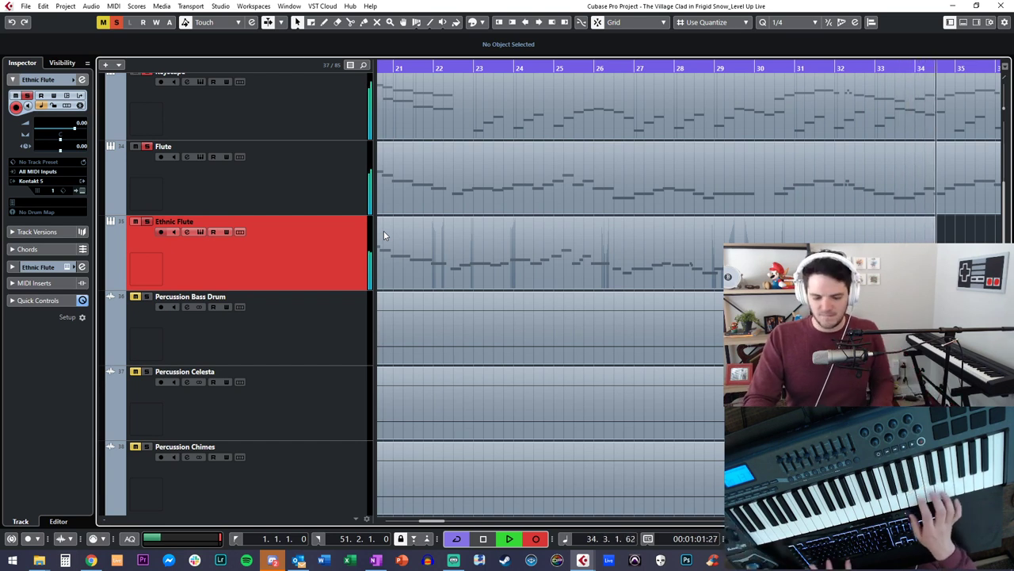
{"action": "key", "text": "space"}
{"action": "key", "text": "KP_Subtract"}
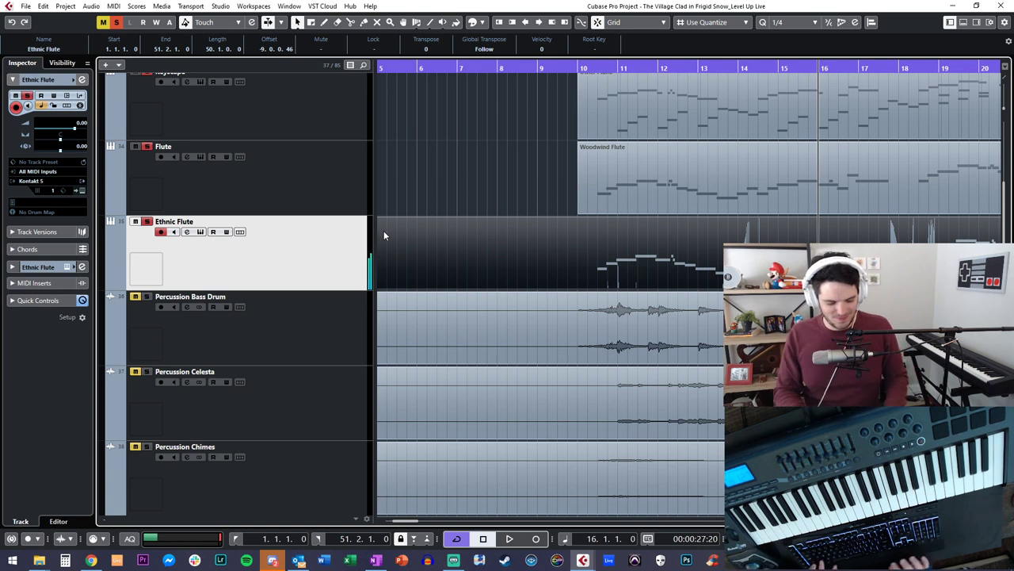
Step: Delete the existing whistle take on the Ethnic Flute track and re-record the melody from bar 9 through bar 38
{"action": "key", "text": "Delete"}
{"action": "key", "text": "KP_Subtract"}
{"action": "key", "text": "KP_Subtract"}
{"action": "key", "text": "KP_Subtract"}
{"action": "key", "text": "KP_Subtract"}
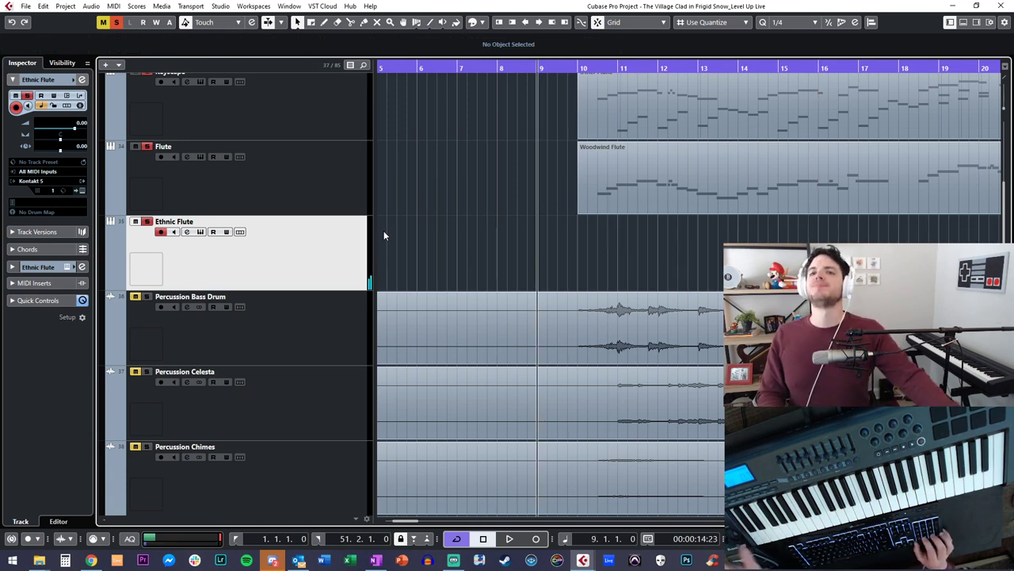
{"action": "key", "text": "KP_Multiply"}
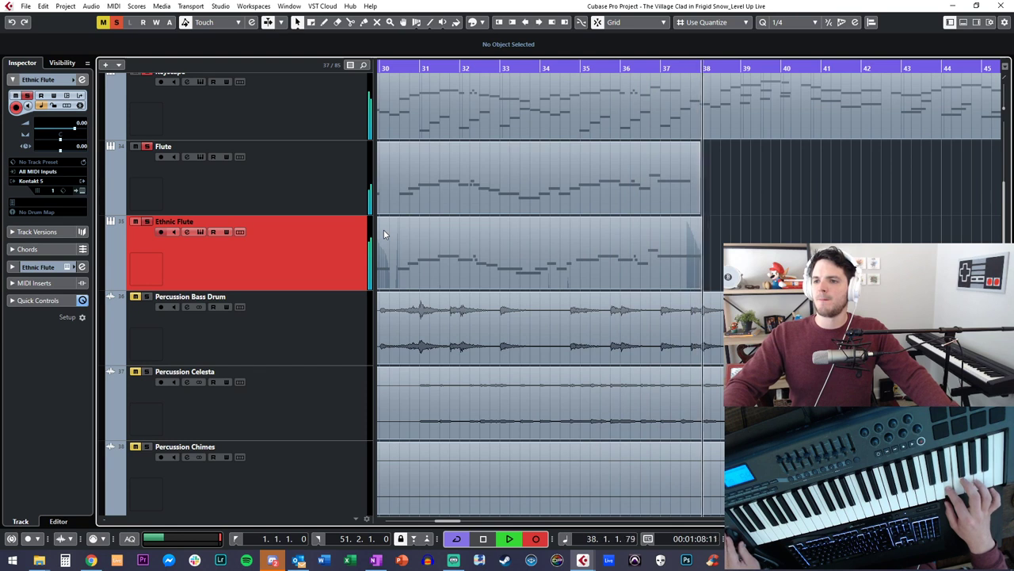
{"action": "key", "text": "KP_Multiply"}
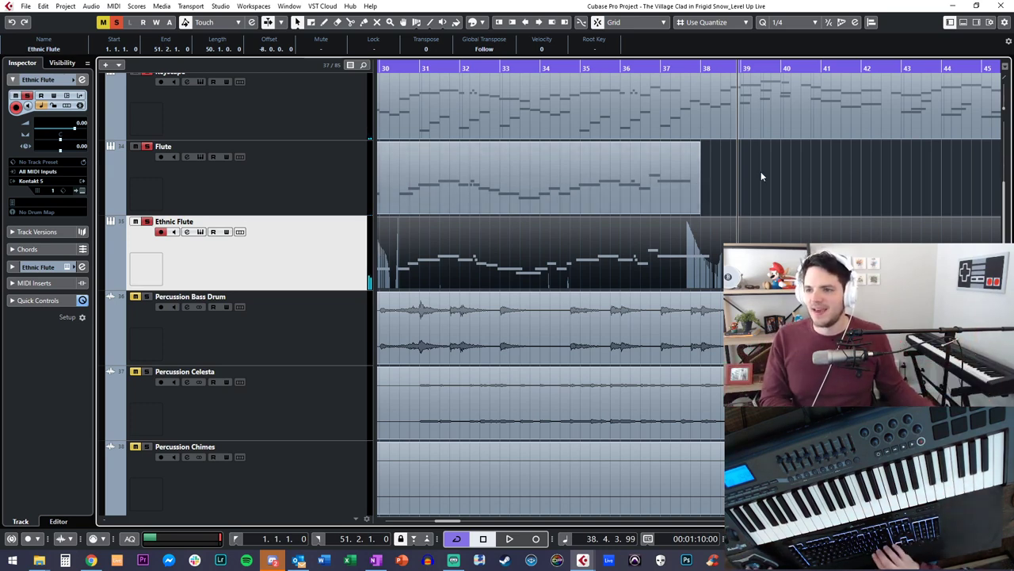
Step: Play the arrangement from bar 9 and inspect the Shire Whistle's recorded notes in the key editor
{"action": "scroll", "coordinate": [760, 172], "scroll_direction": "left", "scroll_amount": 10}
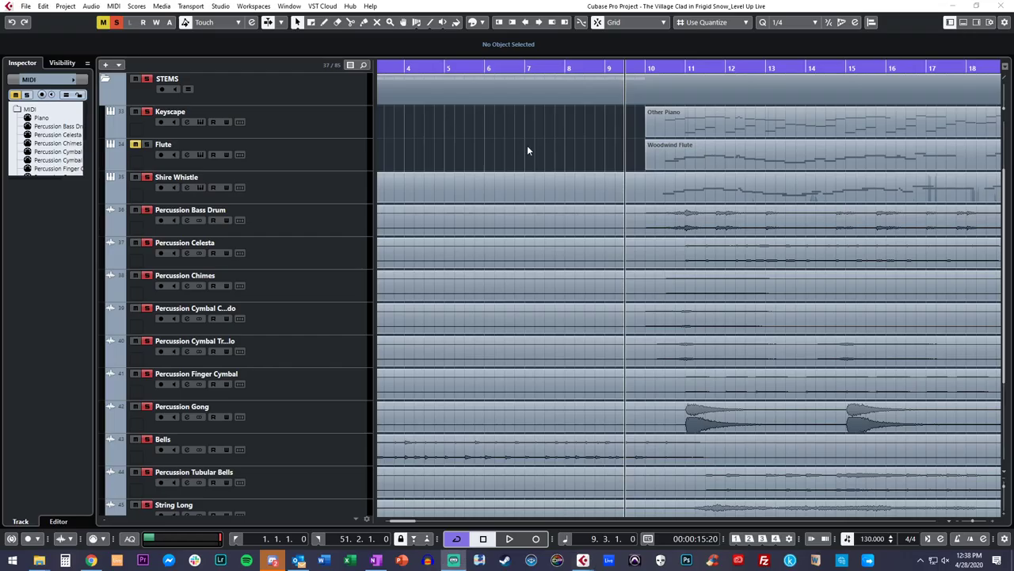
{"action": "key", "text": "space"}
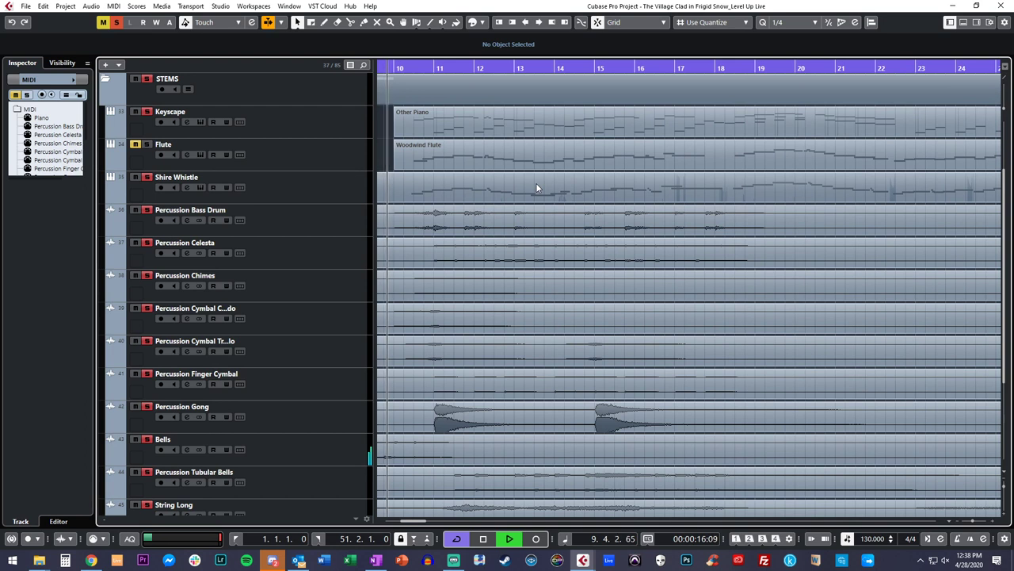
{"action": "left_click", "coordinate": [314, 156]}
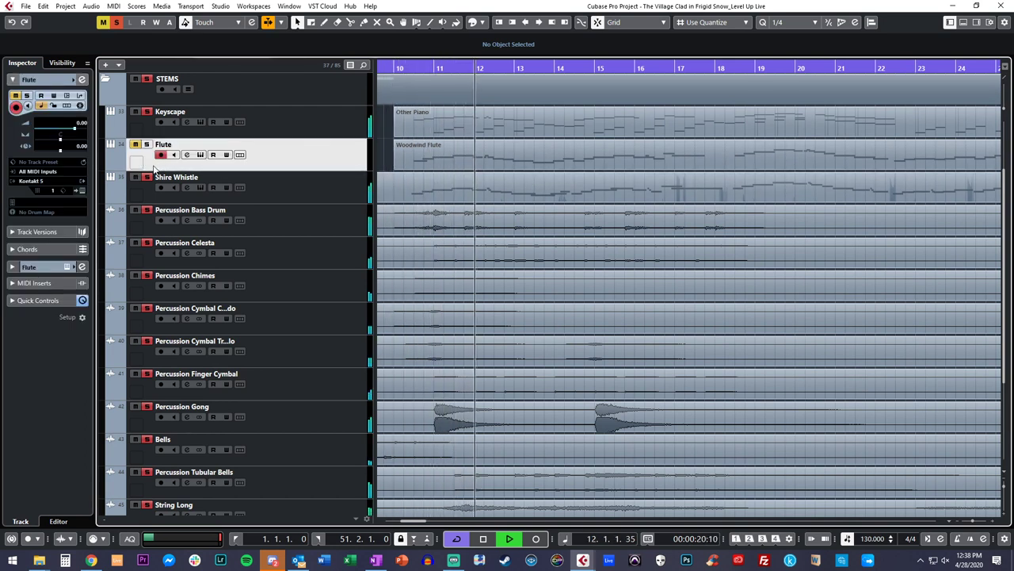
{"action": "left_click", "coordinate": [313, 187]}
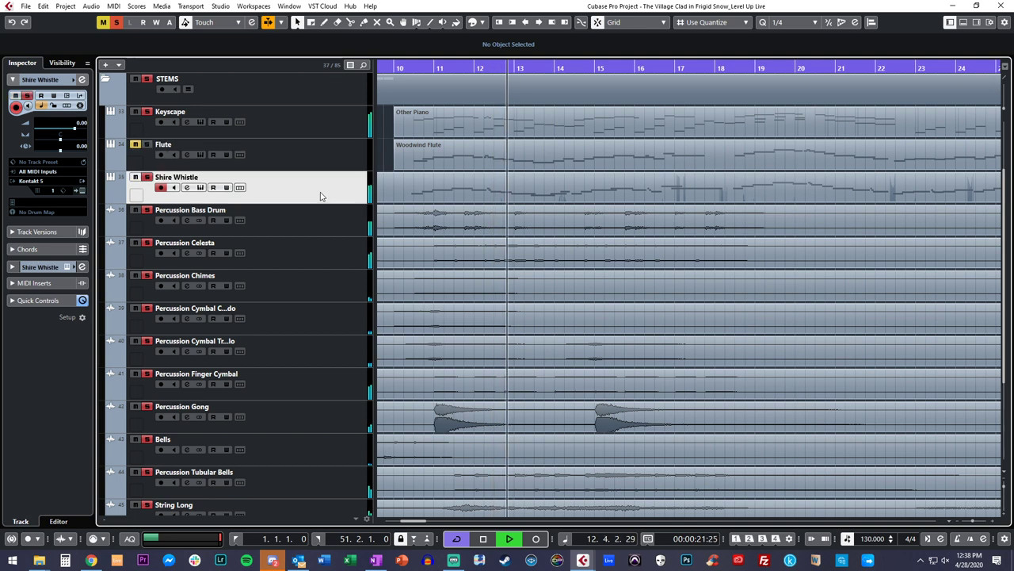
{"action": "double_click", "coordinate": [403, 183]}
{"action": "key", "text": "f"}
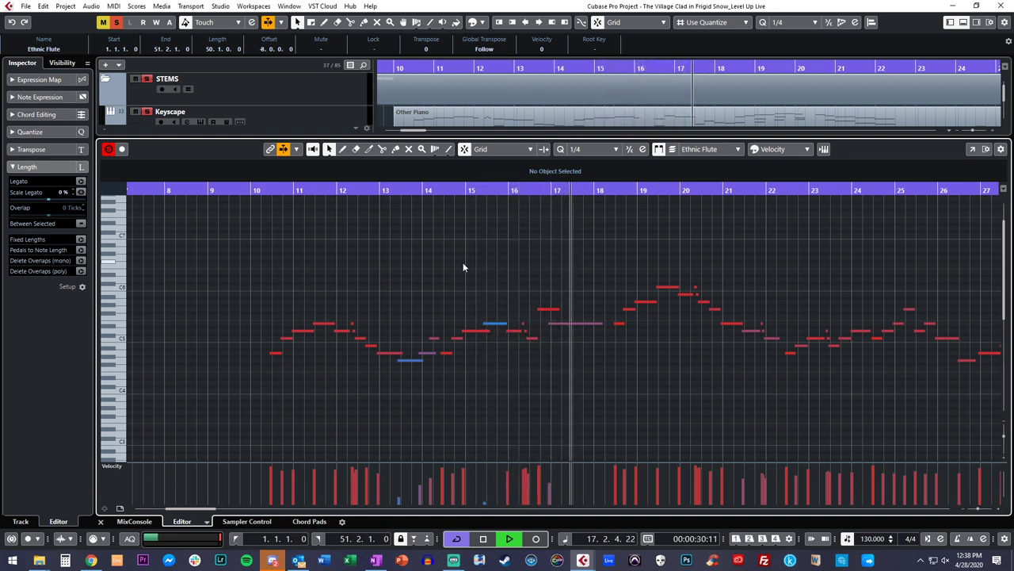
{"action": "key", "text": "ctrl+e"}
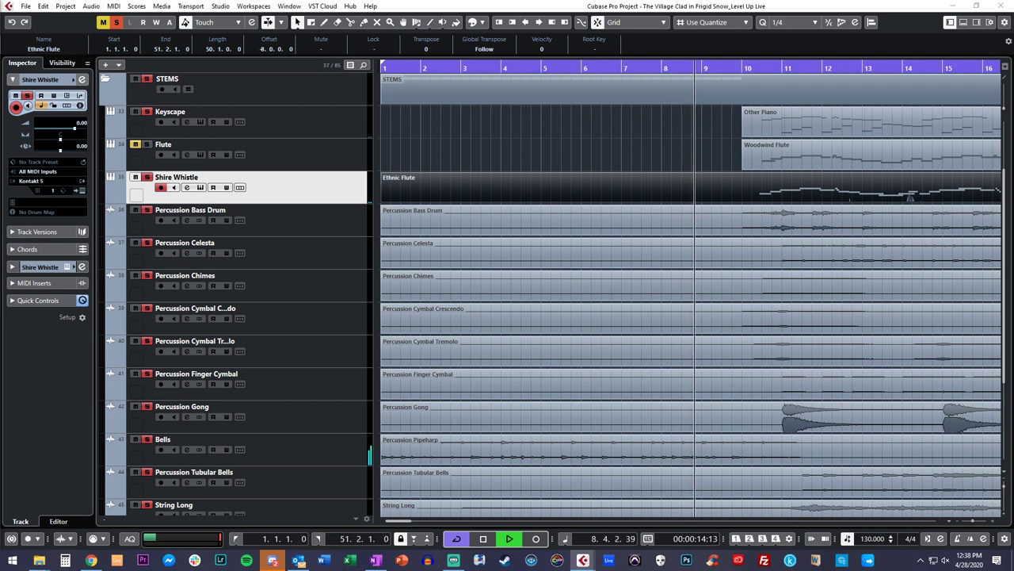
Step: Shape the Shire Whistle's FabFilter Pro-Q with a low cut near 50 Hz, a slight dip near 280 Hz, and a high cut at the upper limit
{"action": "left_click_drag", "start_coordinate": [193, 163], "coordinate": [260, 106]}
{"action": "left_click_drag", "start_coordinate": [338, 227], "coordinate": [294, 255]}
{"action": "left_click_drag", "start_coordinate": [118, 229], "coordinate": [190, 229]}
{"action": "mouse_move", "coordinate": [283, 254]}
{"action": "left_mouse_down"}
{"action": "mouse_move", "coordinate": [262, 236]}
{"action": "mouse_move", "coordinate": [269, 241]}
{"action": "left_mouse_up"}
{"action": "left_click", "coordinate": [482, 228]}
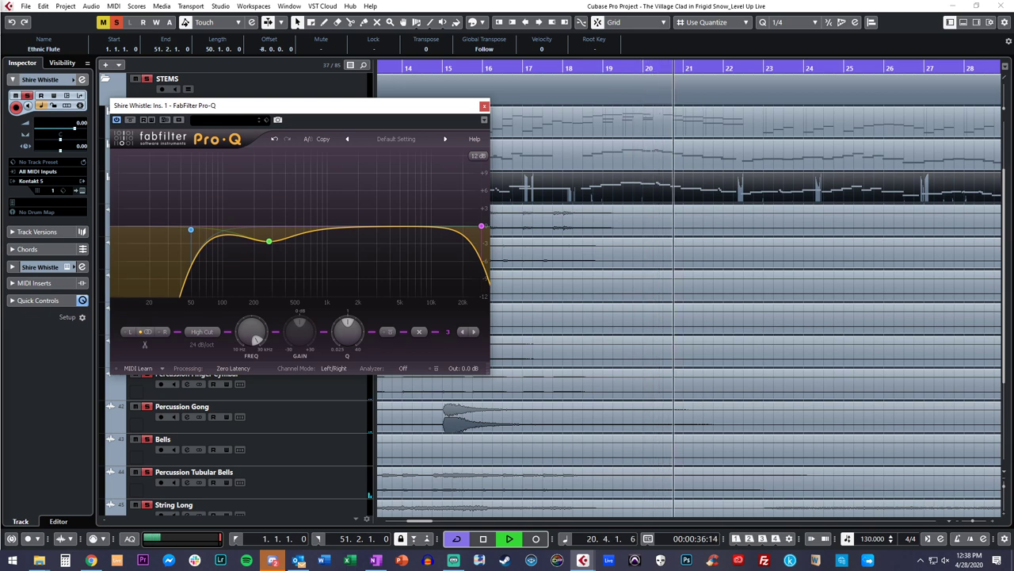
Step: Set the Shire Whistle's L1 Ultramaximizer to a threshold of -4.0 and an output ceiling of -0.1, and close both effect windows
{"action": "left_click_drag", "start_coordinate": [0, 143], "coordinate": [217, 120]}
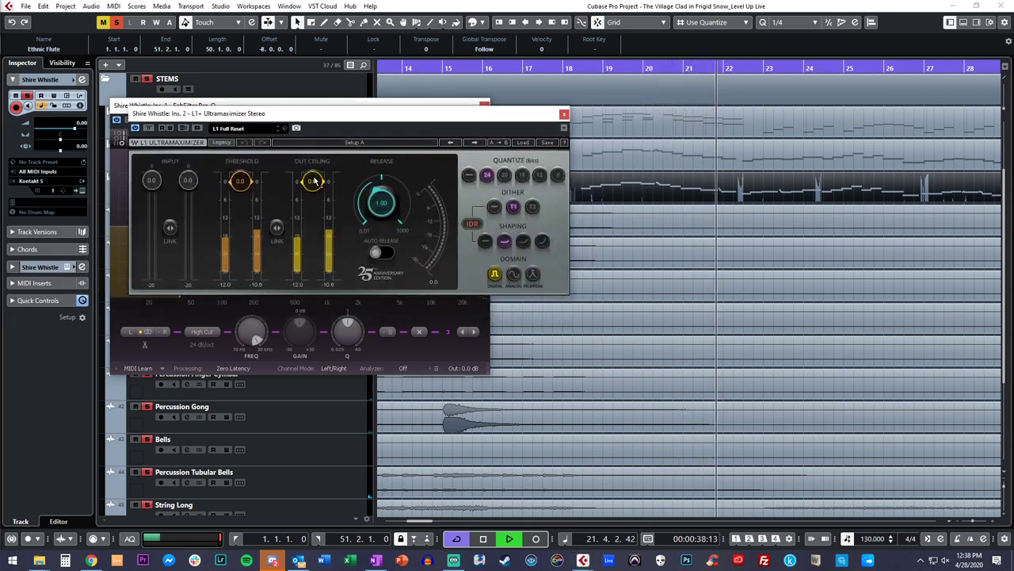
{"action": "scroll", "coordinate": [299, 204], "scroll_direction": "down", "scroll_amount": 1}
{"action": "left_click_drag", "start_coordinate": [240, 181], "coordinate": [240, 200]}
{"action": "left_click_drag", "start_coordinate": [241, 199], "coordinate": [241, 190]}
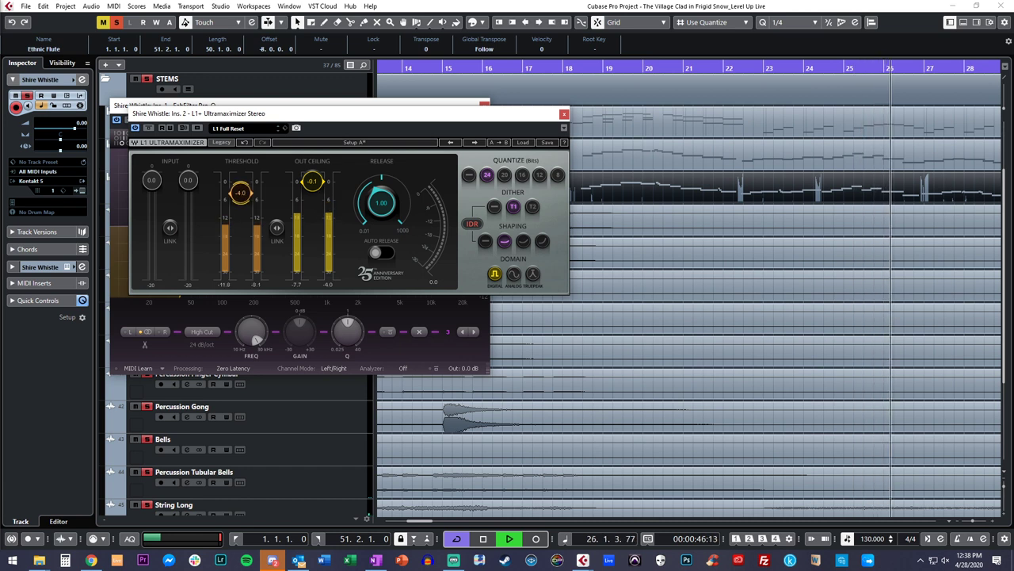
{"action": "left_click", "coordinate": [564, 113]}
{"action": "left_click", "coordinate": [484, 106]}
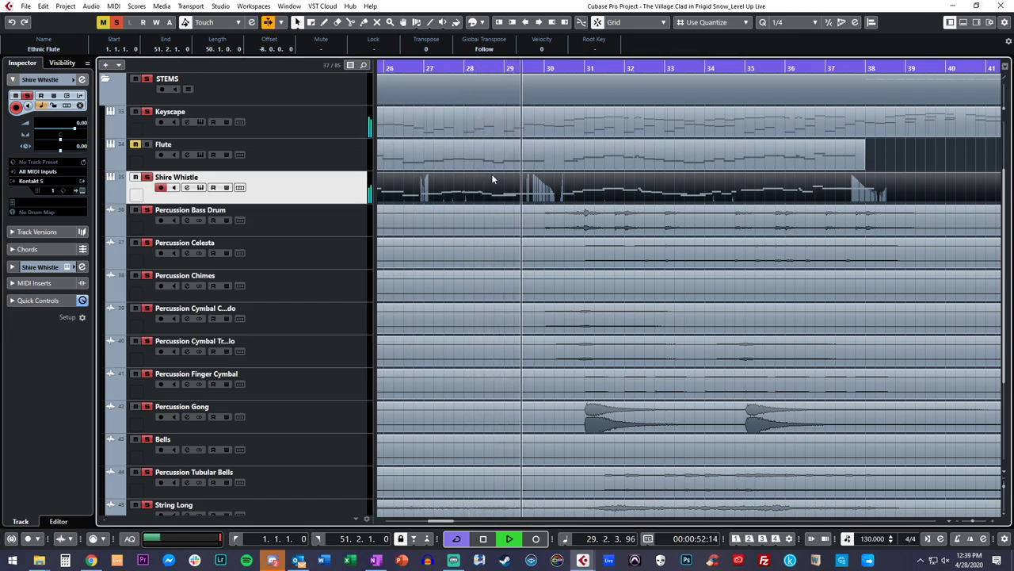
Step: Zoom out to the entire arrangement while listening to the whistle in the mix, and stop playback at bar 33
{"action": "key", "text": "g"}
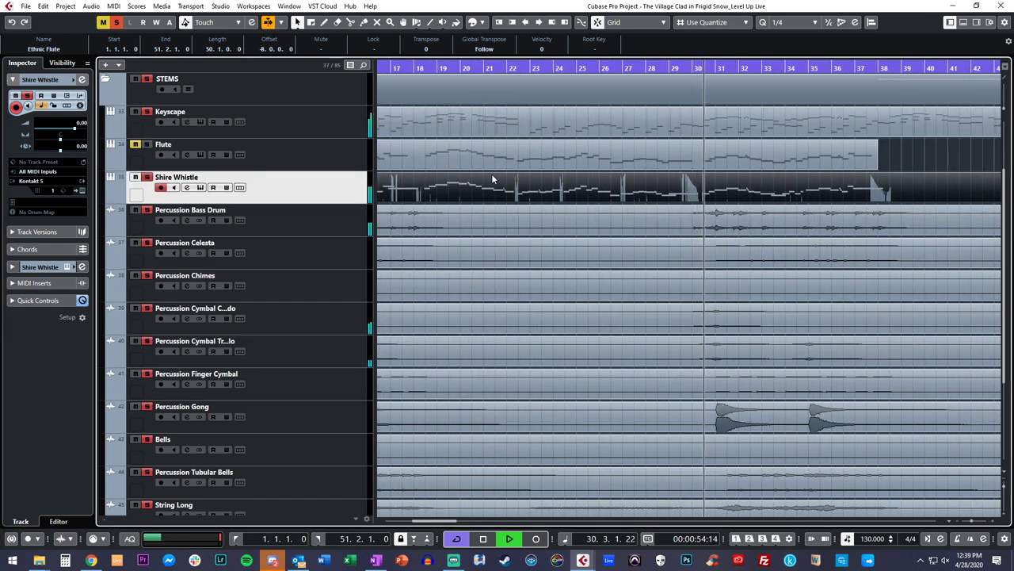
{"action": "key", "text": "g"}
{"action": "key", "text": "shift+f"}
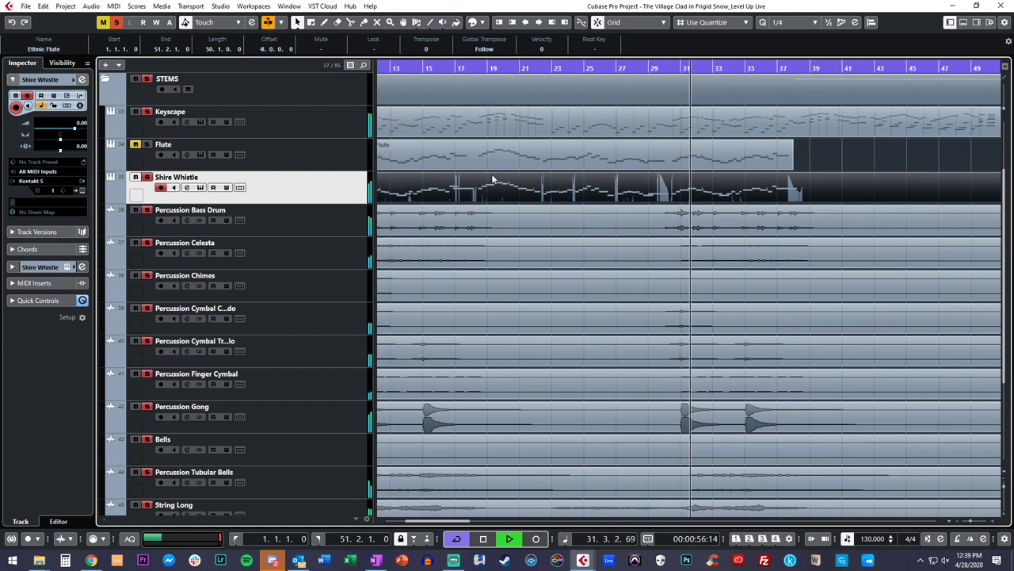
{"action": "key", "text": "g"}
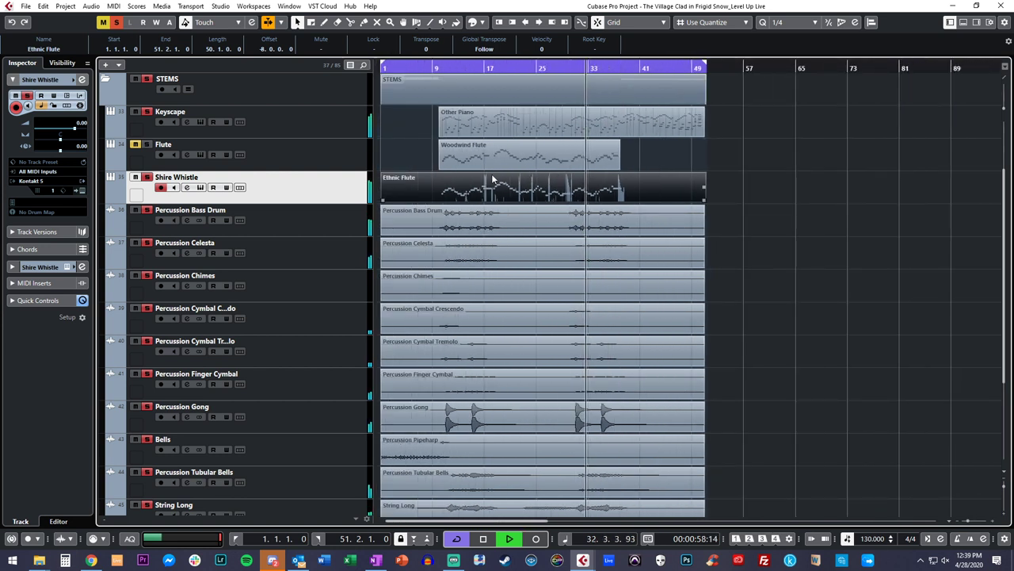
{"action": "key", "text": "space"}
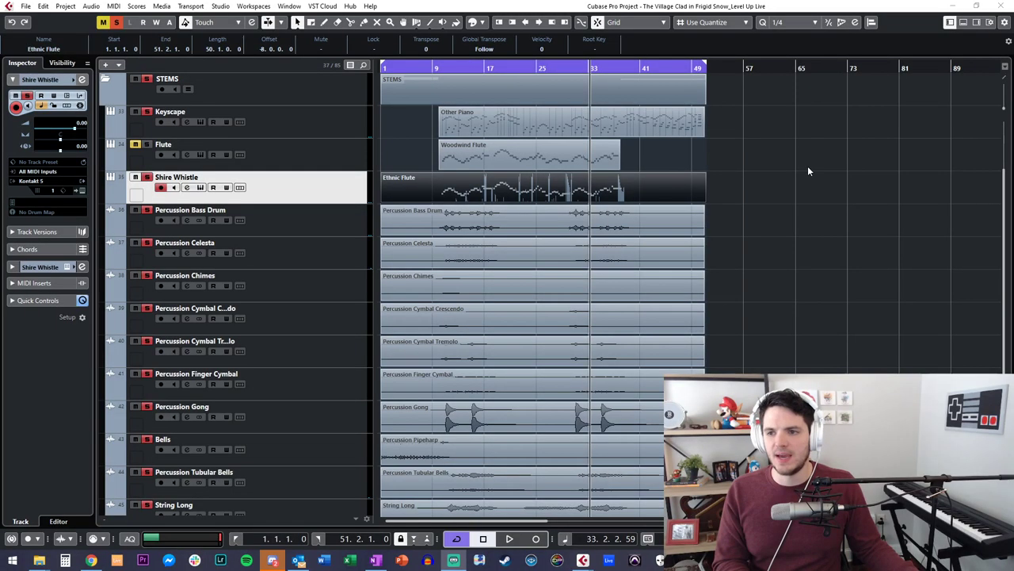
Step: Deselect the whistle part, return to the project start, enlarge the timeline, and advance the cursor to bar 7
{"action": "left_click", "coordinate": [704, 151]}
{"action": "key", "text": "Home"}
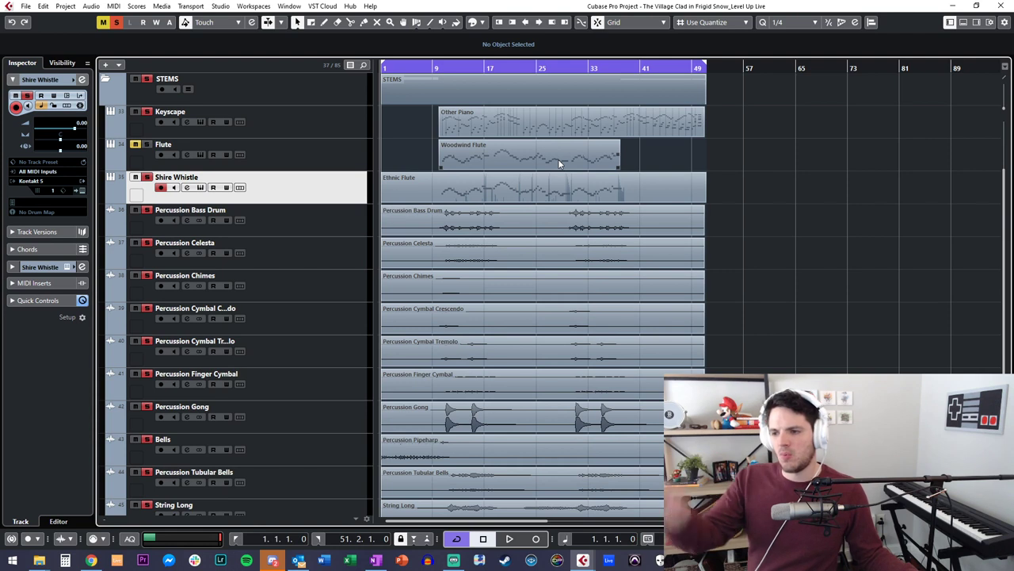
{"action": "key", "text": "h"}
{"action": "key", "text": "h"}
{"action": "key", "text": "h"}
{"action": "left_click", "coordinate": [402, 191], "text": "alt+shift"}
{"action": "key", "text": "KP_Add"}
{"action": "key", "text": "KP_Add"}
{"action": "key", "text": "KP_Add"}
{"action": "key", "text": "KP_Add"}
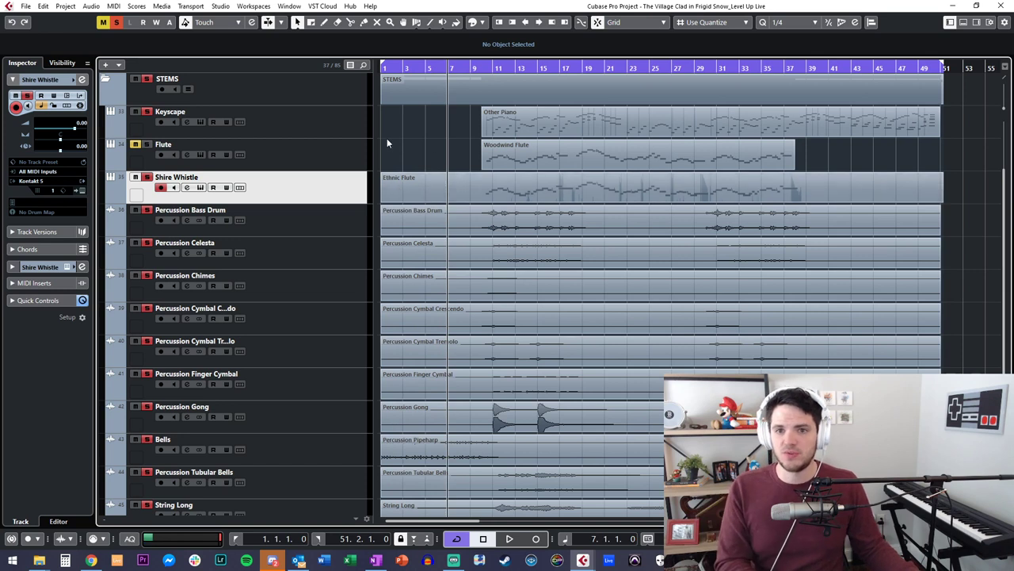
Step: Hide the muted Flute track from the project's track list
{"action": "left_click", "coordinate": [484, 157]}
{"action": "left_click", "coordinate": [256, 151]}
{"action": "right_click", "coordinate": [255, 151]}
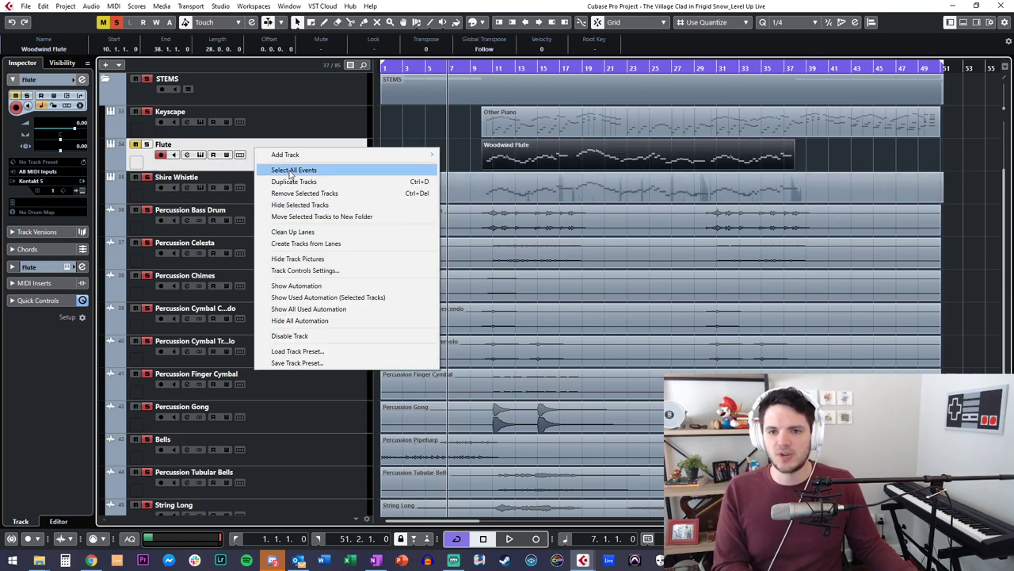
{"action": "left_click", "coordinate": [322, 204]}
Step: Advance the cursor a few bars and play the arrangement until bar 13
{"action": "key", "text": "Right"}
{"action": "key", "text": "Right"}
{"action": "key", "text": "Right"}
{"action": "key", "text": "space"}
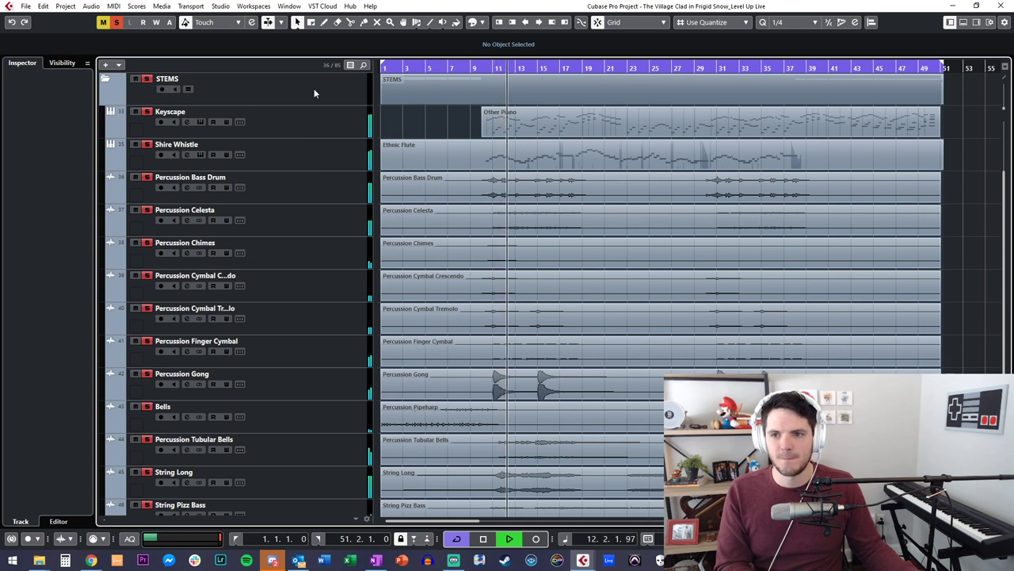
{"action": "key", "text": "space"}
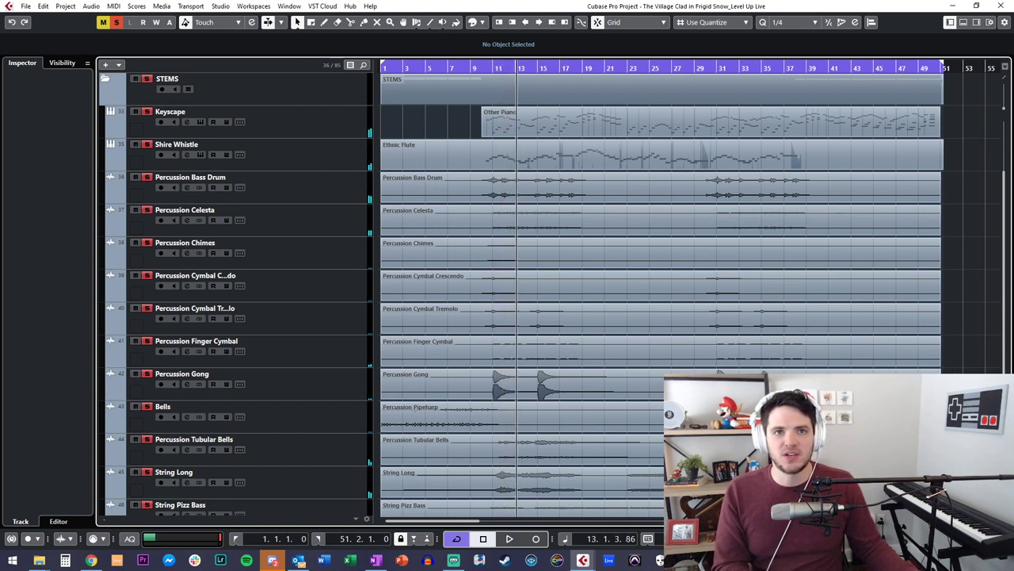
Step: Replay the arrangement from bar 8 into bar 11 and select the Keyscape track
{"action": "key", "text": "alt+Tab"}
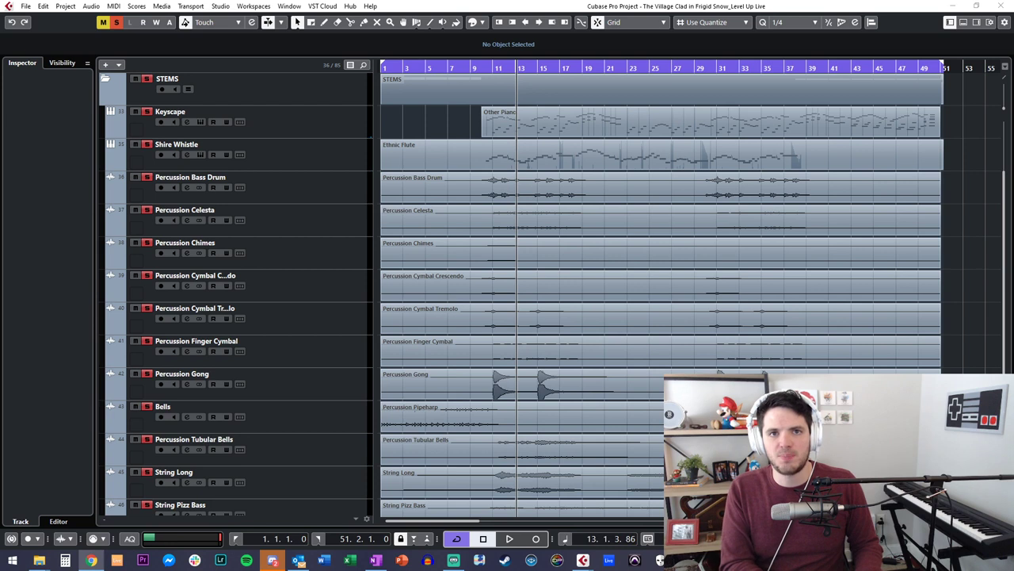
{"action": "left_click", "coordinate": [436, 120]}
{"action": "key", "text": "KP_Subtract"}
{"action": "key", "text": "KP_Subtract"}
{"action": "key", "text": "KP_Subtract"}
{"action": "key", "text": "KP_Subtract"}
{"action": "key", "text": "KP_Subtract"}
{"action": "key", "text": "space"}
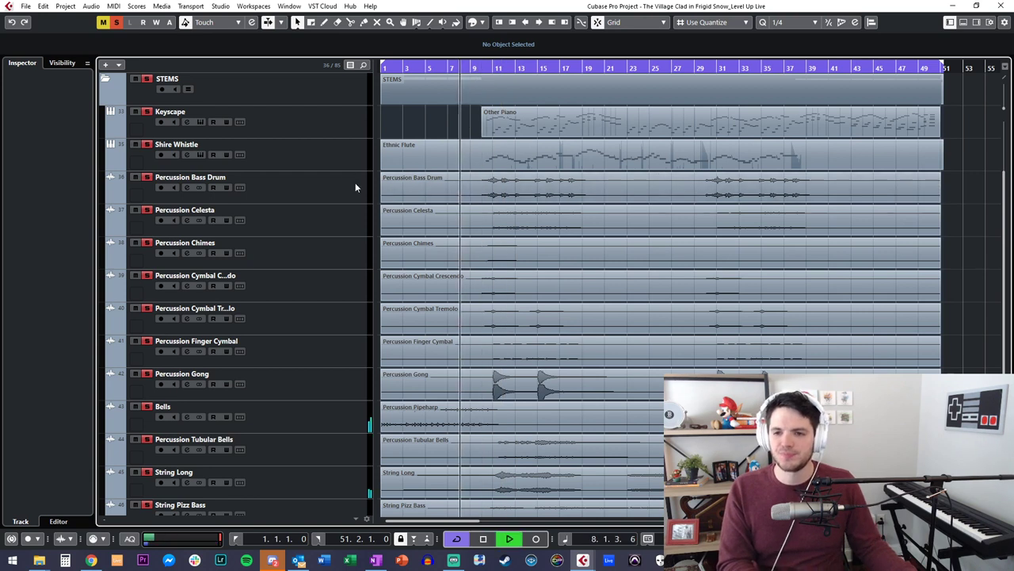
{"action": "scroll", "coordinate": [357, 238], "scroll_direction": "up", "scroll_amount": 3}
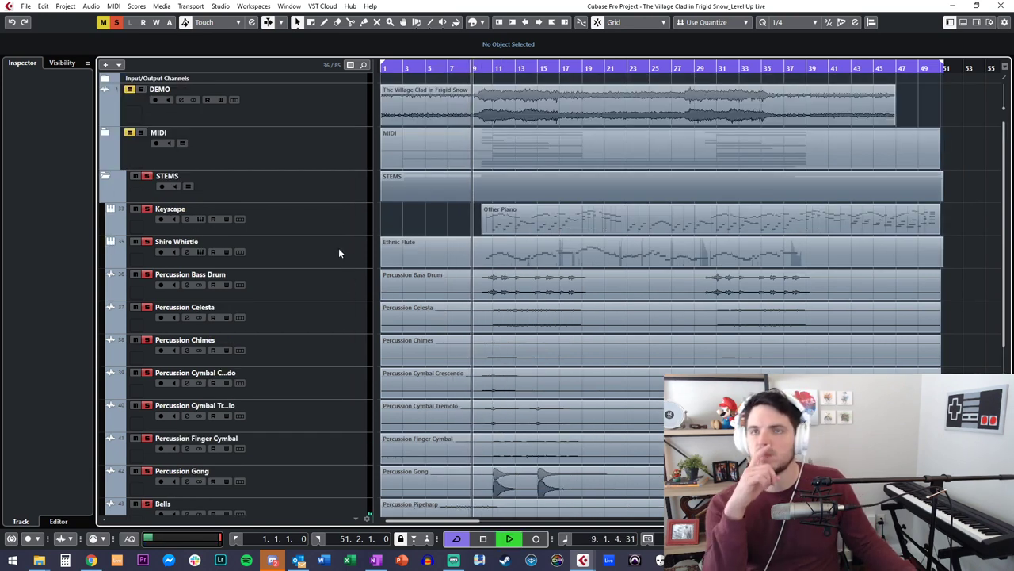
{"action": "left_click", "coordinate": [309, 220]}
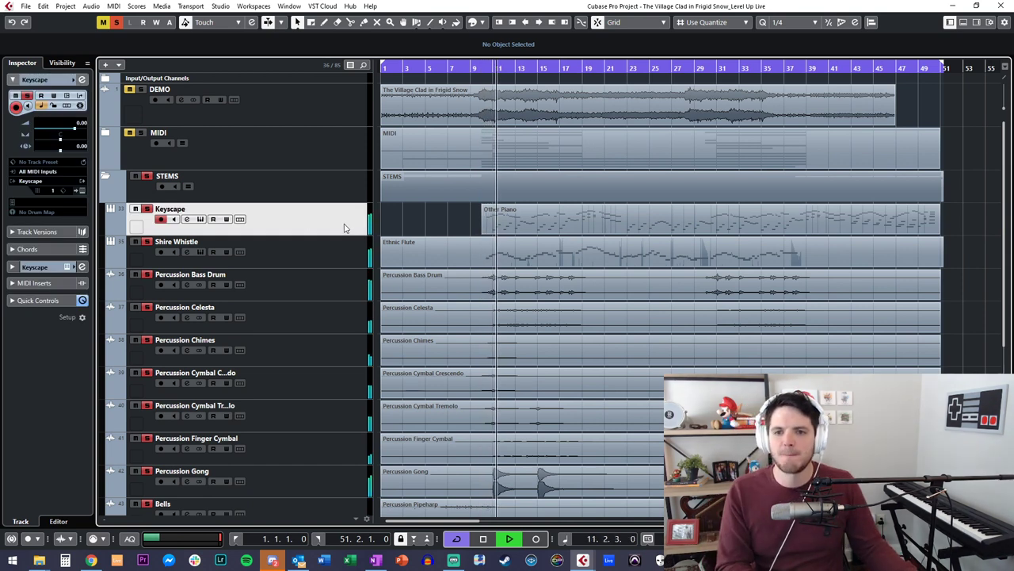
{"action": "key", "text": "space"}
Step: Mute the Shire Whistle track and play the remaining tracks from bar 8
{"action": "left_click", "coordinate": [295, 194]}
{"action": "left_click", "coordinate": [305, 217]}
{"action": "left_click", "coordinate": [300, 244]}
{"action": "key", "text": "KP_Subtract"}
{"action": "scroll", "coordinate": [424, 205], "scroll_direction": "down", "scroll_amount": 5}
{"action": "scroll", "coordinate": [441, 206], "scroll_direction": "up", "scroll_amount": 5}
{"action": "scroll", "coordinate": [441, 206], "scroll_direction": "down", "scroll_amount": 5}
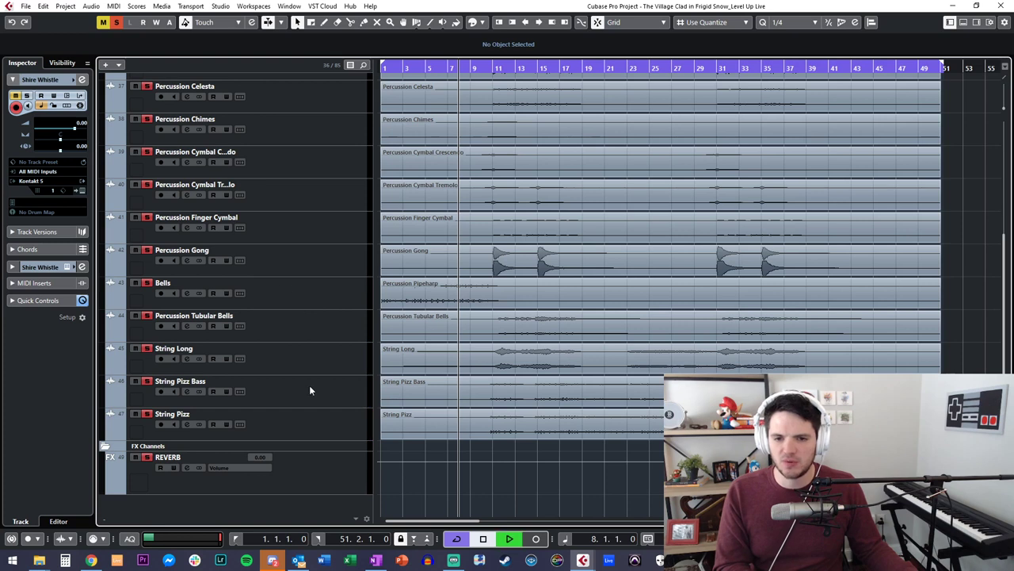
{"action": "scroll", "coordinate": [321, 372], "scroll_direction": "up", "scroll_amount": 4}
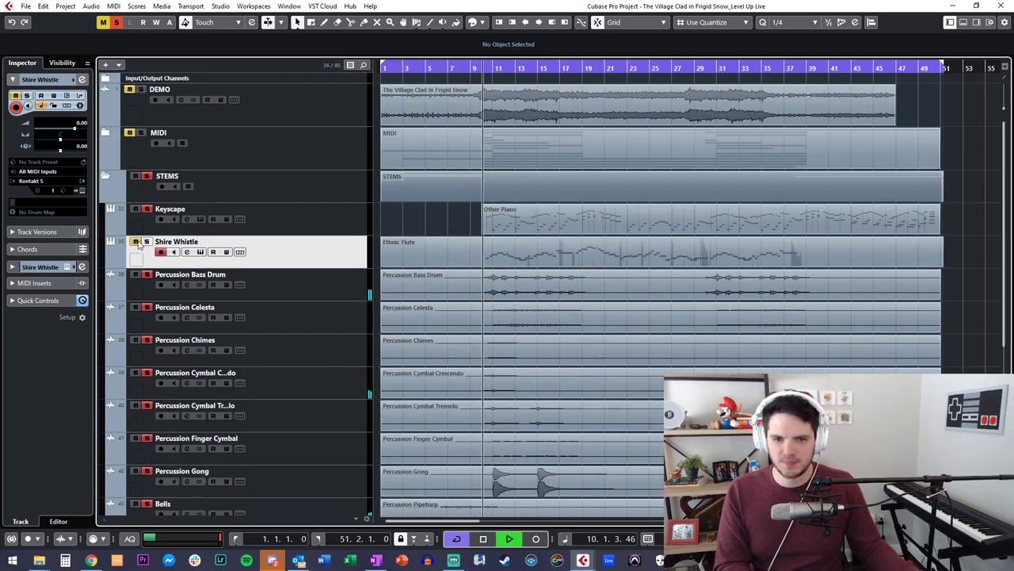
Step: Mute the STEMS tracks except Shire Whistle and Percussion Bass Drum, and select the bass drum track
{"action": "left_click", "coordinate": [136, 178]}
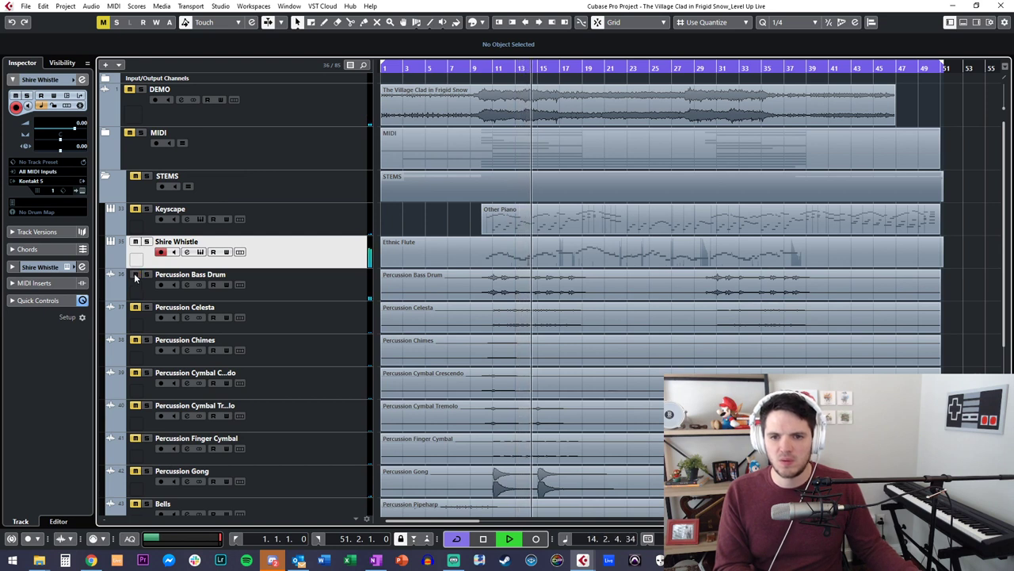
{"action": "left_click", "coordinate": [441, 288]}
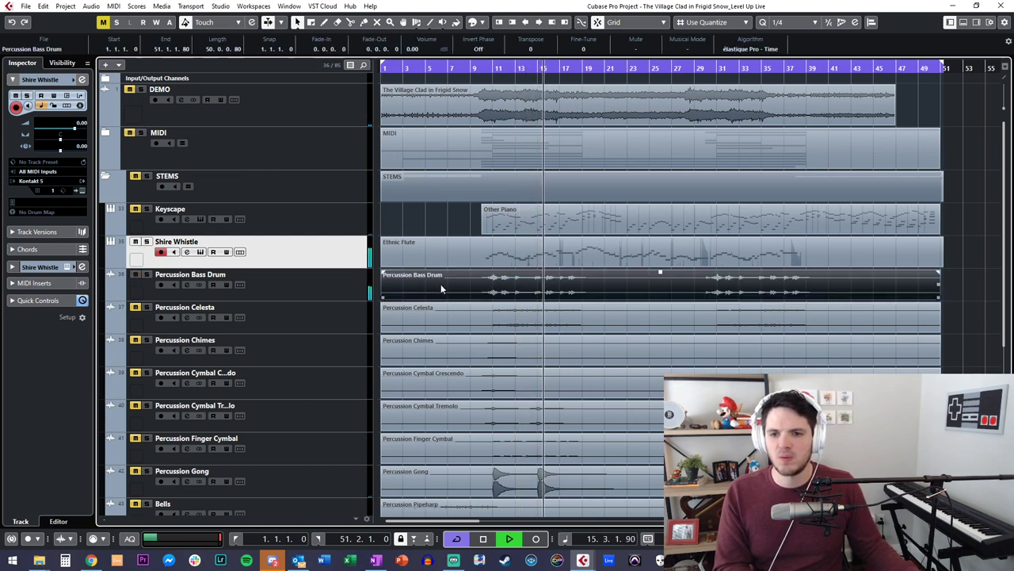
{"action": "left_click", "coordinate": [244, 272]}
Step: Stop playback and place the cursor at bar 11, where the bass drum hits begin
{"action": "key", "text": "space"}
{"action": "key", "text": "KP_Subtract"}
{"action": "key", "text": "KP_Subtract"}
{"action": "key", "text": "KP_Subtract"}
{"action": "key", "text": "KP_Subtract"}
{"action": "key", "text": "KP_Subtract"}
{"action": "key", "text": "KP_Subtract"}
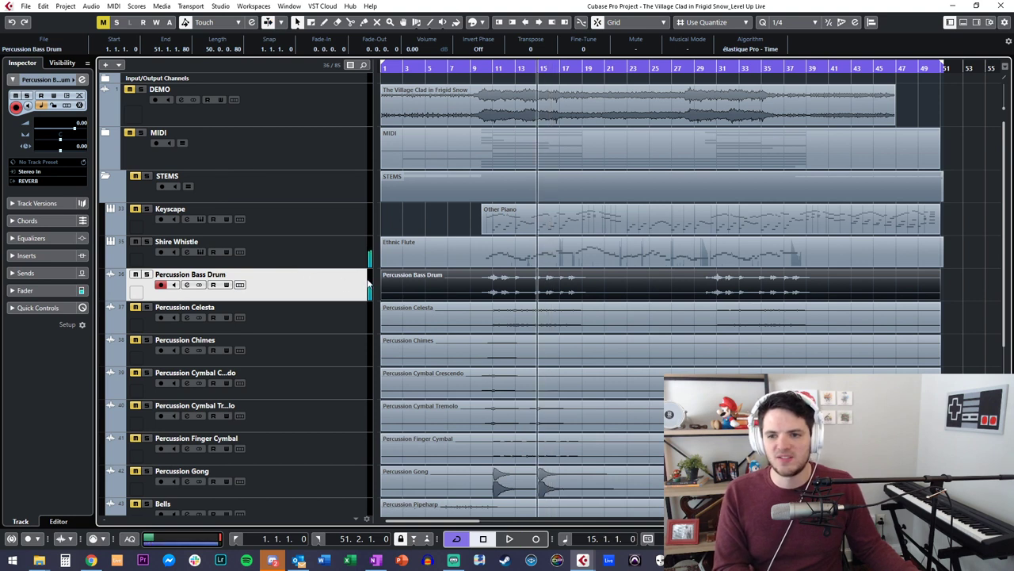
{"action": "key", "text": "KP_Add"}
{"action": "key", "text": "KP_Add"}
{"action": "key", "text": "KP_Subtract"}
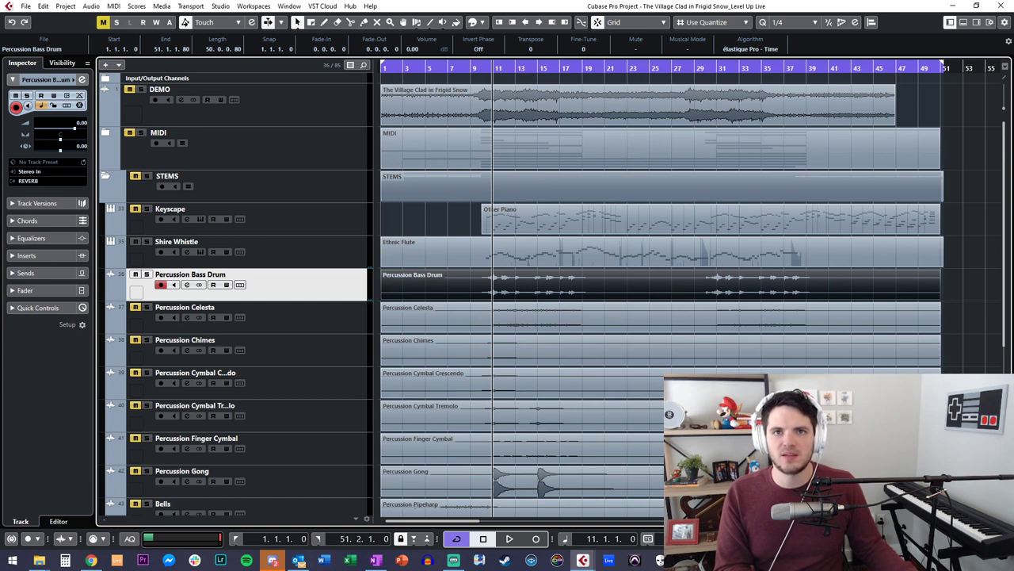
Step: Show the mix console and insert FabFilter Pro-Q in the Percussion Bass Drum channel's first insert slot
{"action": "key", "text": "F3"}
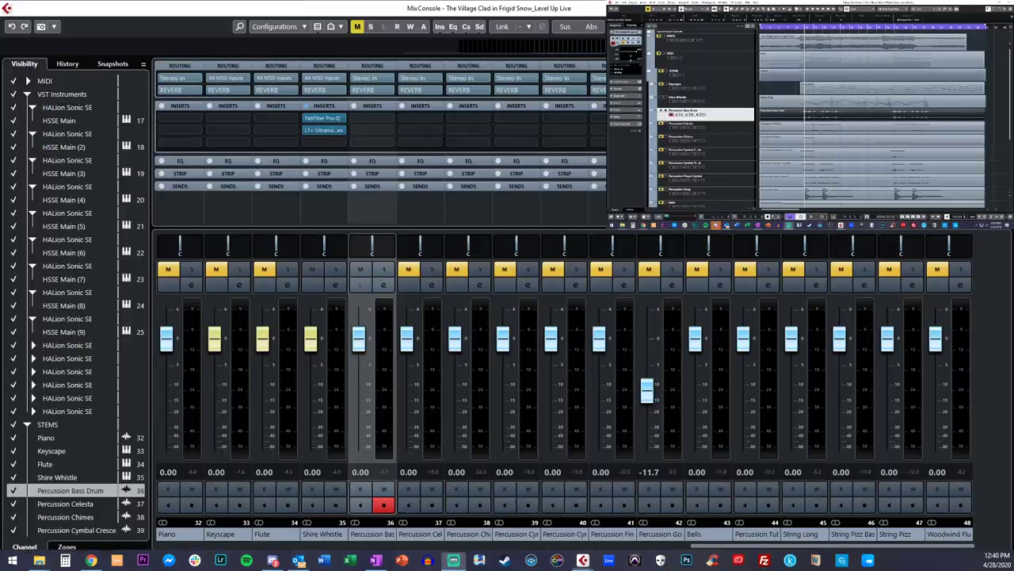
{"action": "left_click", "coordinate": [723, 100]}
{"action": "left_click", "coordinate": [723, 112]}
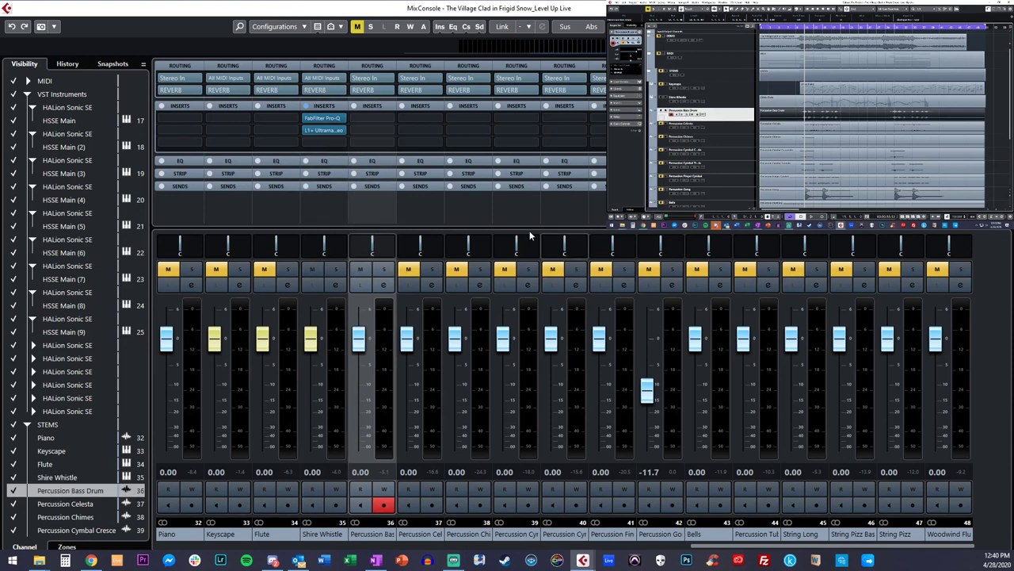
{"action": "left_click", "coordinate": [371, 118]}
{"action": "type", "text": "pro-q"}
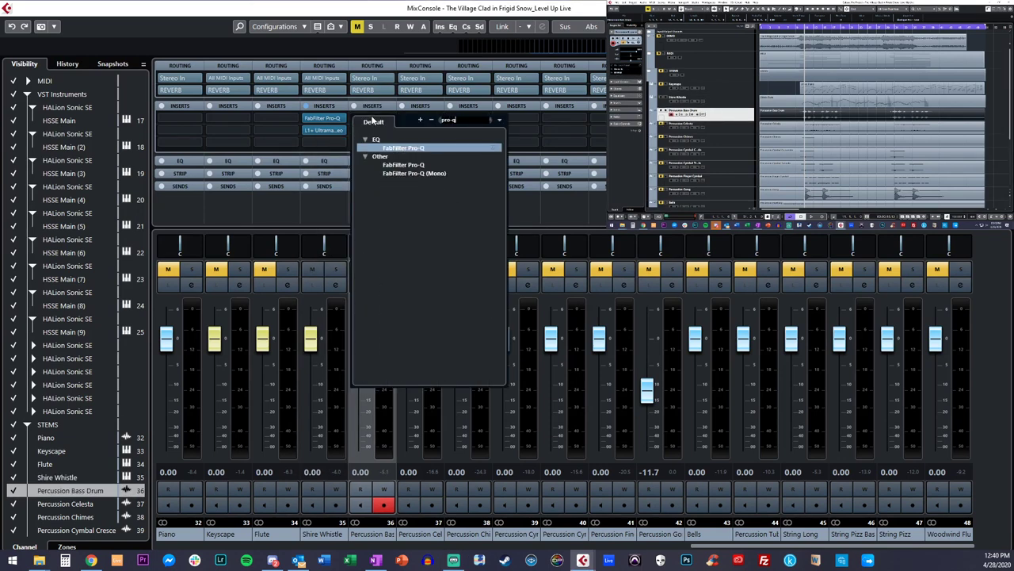
{"action": "key", "text": "Return"}
{"action": "left_click_drag", "start_coordinate": [568, 34], "coordinate": [470, 41]}
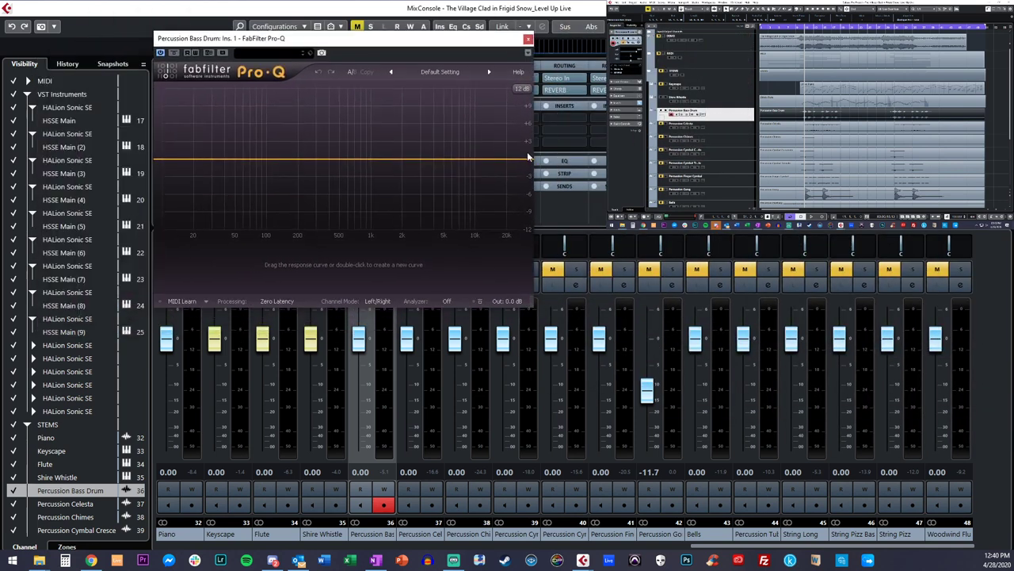
Step: Band-limit the bass drum with a low cut at about 70 Hz and a high cut just below 500 Hz, and try its fader at 6.02 dB
{"action": "left_click_drag", "start_coordinate": [525, 162], "coordinate": [399, 158]}
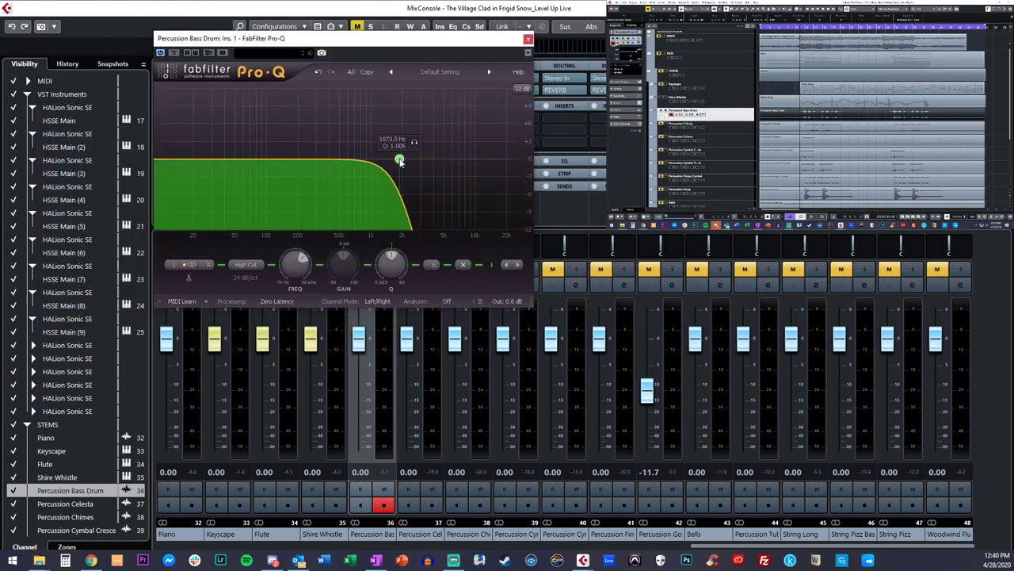
{"action": "left_click_drag", "start_coordinate": [163, 162], "coordinate": [236, 164]}
{"action": "left_click_drag", "start_coordinate": [399, 159], "coordinate": [335, 158]}
{"action": "left_click_drag", "start_coordinate": [239, 161], "coordinate": [251, 161]}
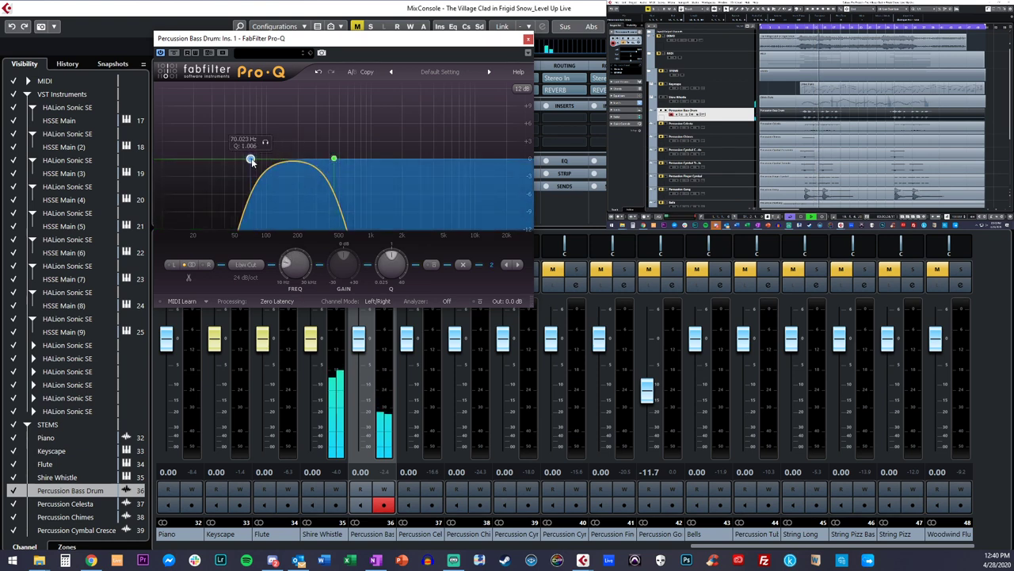
{"action": "left_click", "coordinate": [528, 38]}
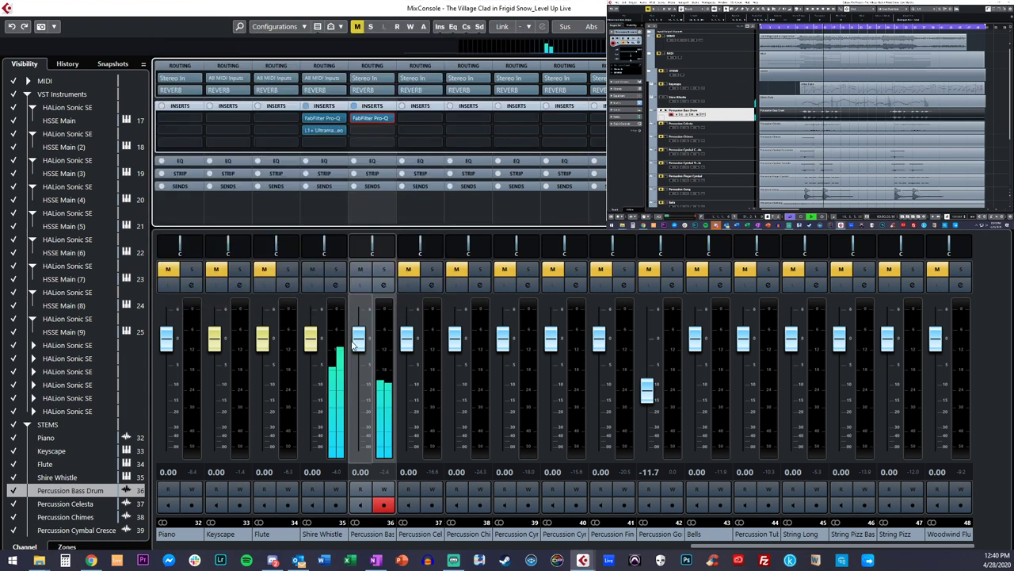
{"action": "left_click_drag", "start_coordinate": [358, 339], "coordinate": [359, 307]}
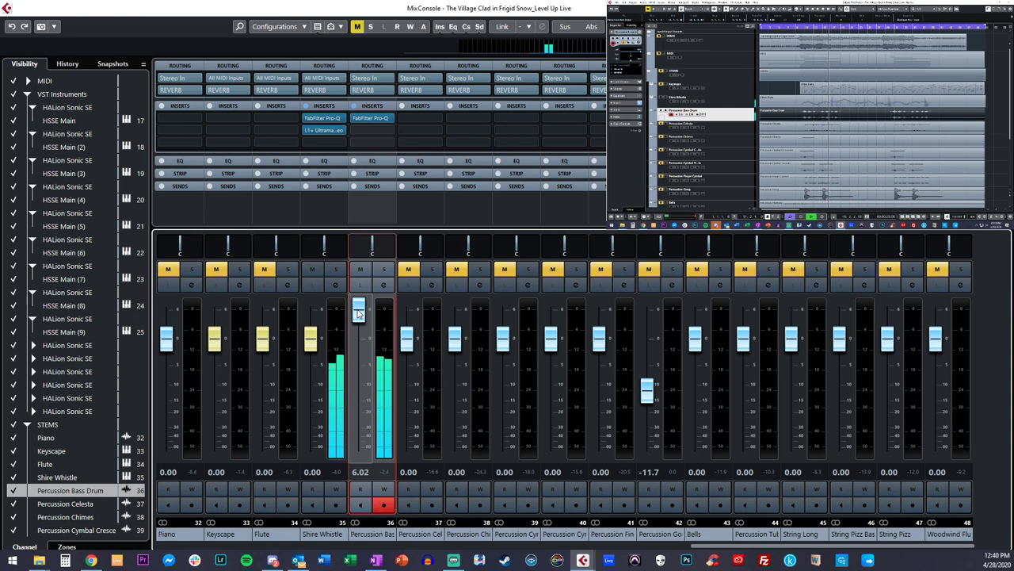
Step: Insert MaxxBass Stereo after Pro-Q on the Percussion Bass Drum channel and raise its MaxxBass level
{"action": "left_click", "coordinate": [370, 131]}
{"action": "type", "text": "maxbass"}
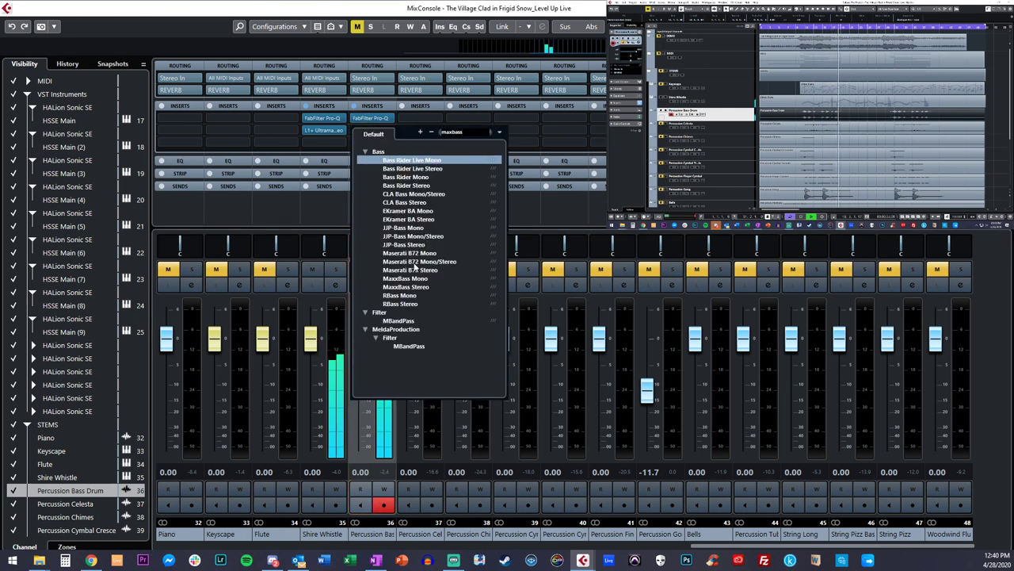
{"action": "left_click", "coordinate": [406, 286]}
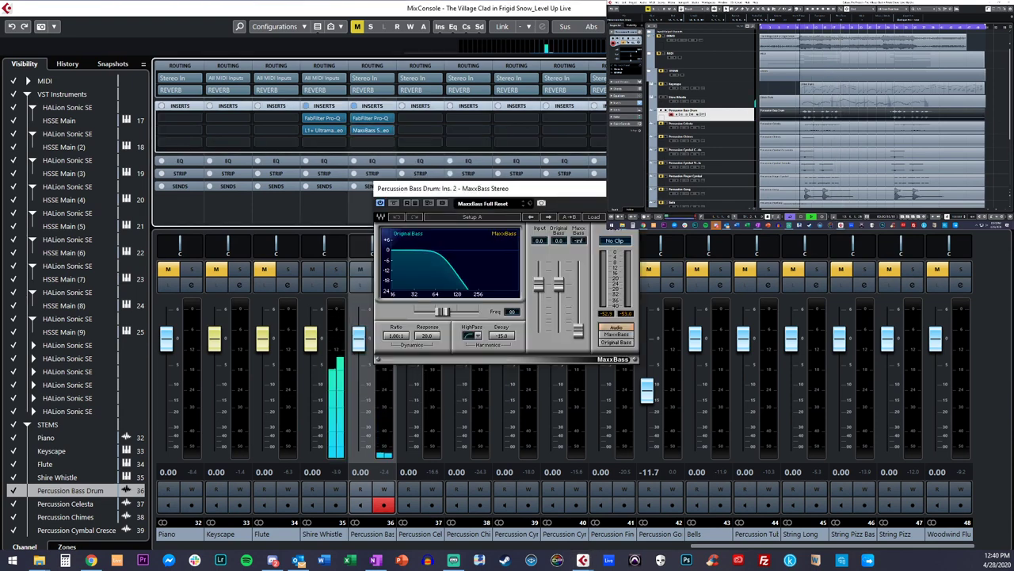
{"action": "left_click_drag", "start_coordinate": [578, 331], "coordinate": [578, 302]}
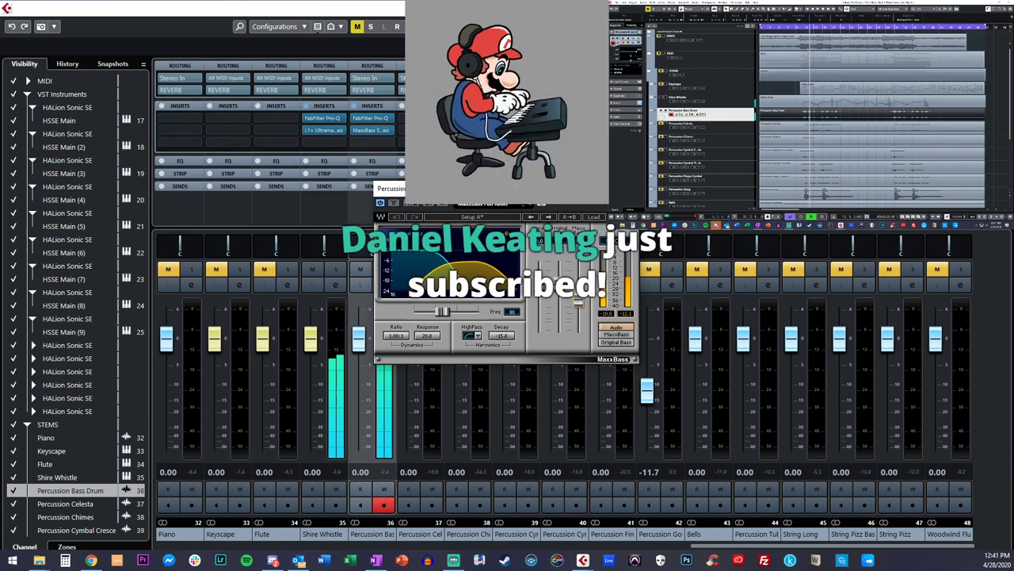
{"action": "key", "text": "ctrl+w"}
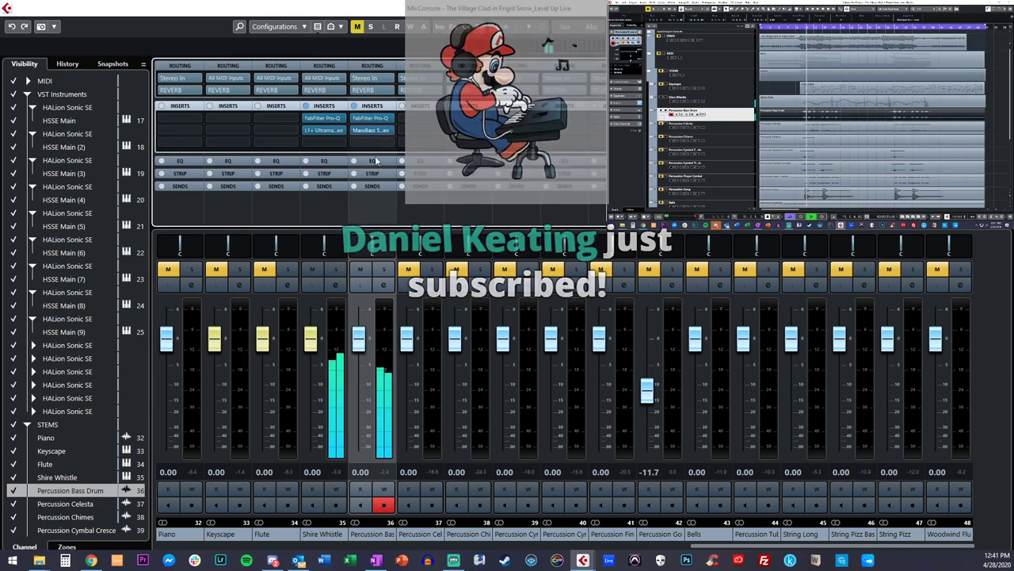
Step: Move the high cut in the bass drum's Pro-Q to about 987 Hz with a Q of about 0.88
{"action": "left_click", "coordinate": [379, 119]}
{"action": "left_click_drag", "start_coordinate": [334, 160], "coordinate": [370, 166]}
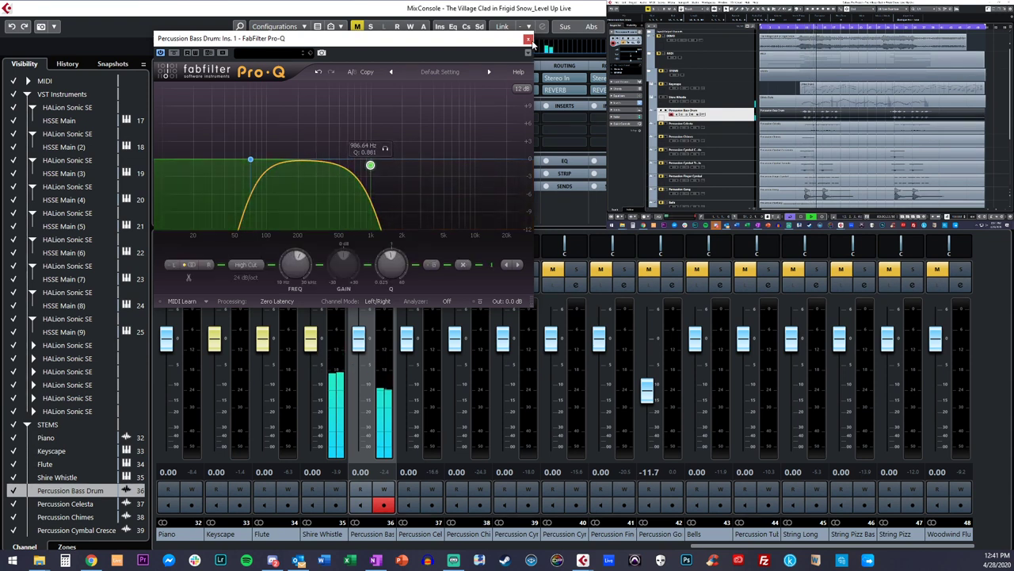
{"action": "left_click", "coordinate": [528, 39]}
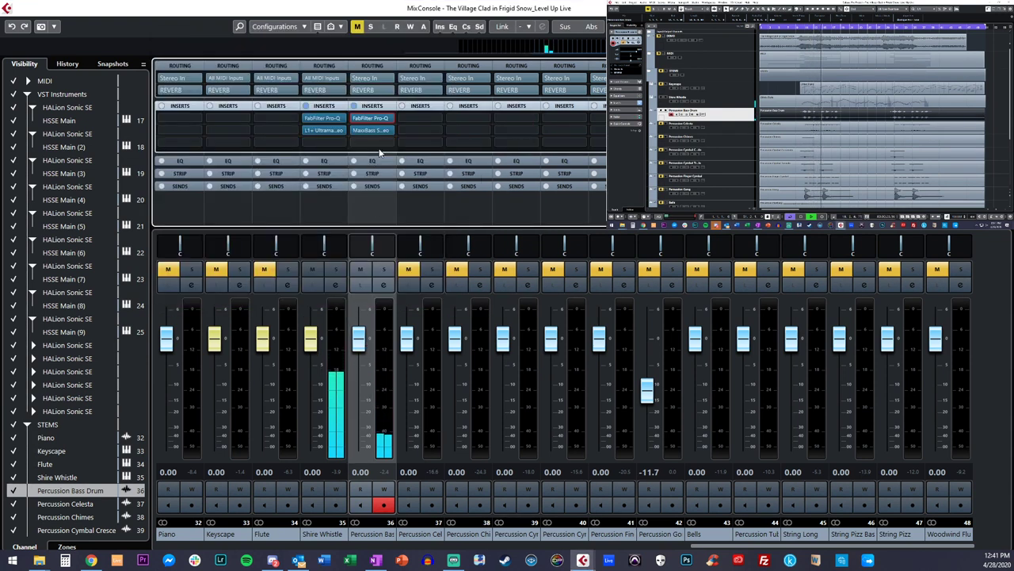
Step: Raise the Percussion Bass Drum volume to 1.95 and move the Percussion Gong track directly below the Percussion Bass Drum track
{"action": "left_click_drag", "start_coordinate": [358, 336], "coordinate": [358, 323]}
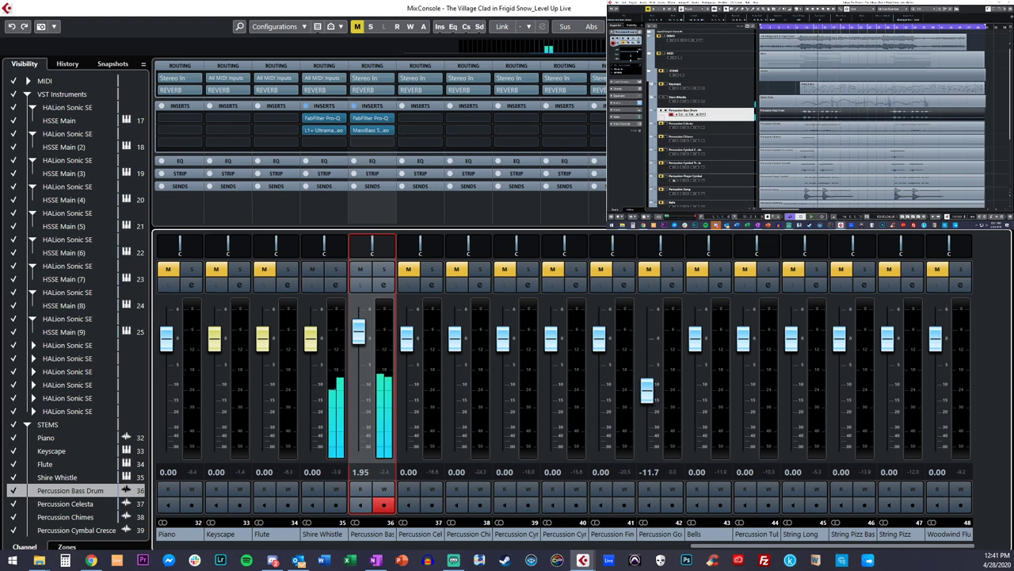
{"action": "left_click", "coordinate": [713, 191]}
{"action": "left_click_drag", "start_coordinate": [718, 133], "coordinate": [718, 128]}
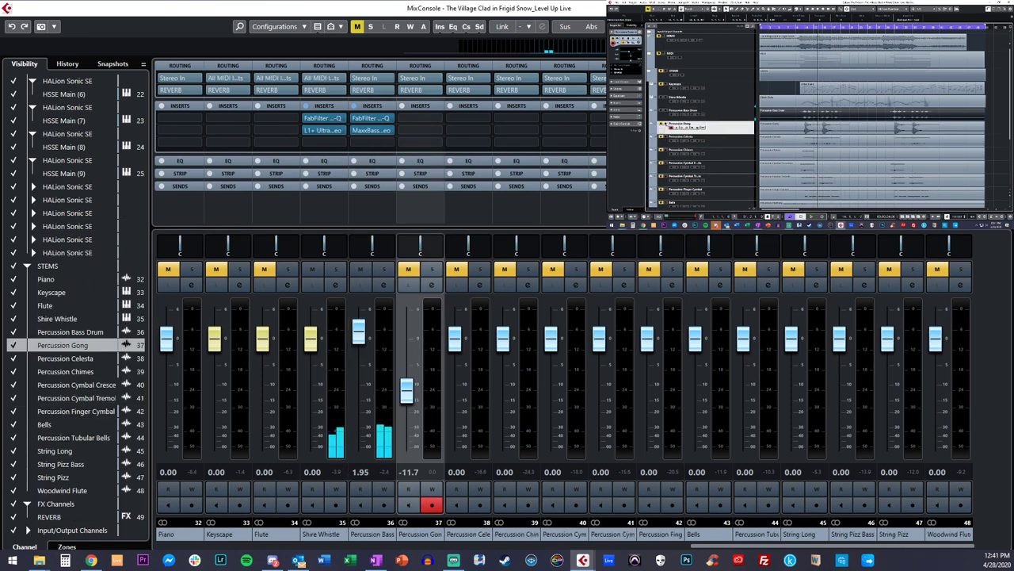
Step: Play the Percussion Gong track soloed and insert the FabFilter Pro-C compressor in its first insert slot
{"action": "left_click", "coordinate": [666, 124]}
{"action": "key", "text": "space"}
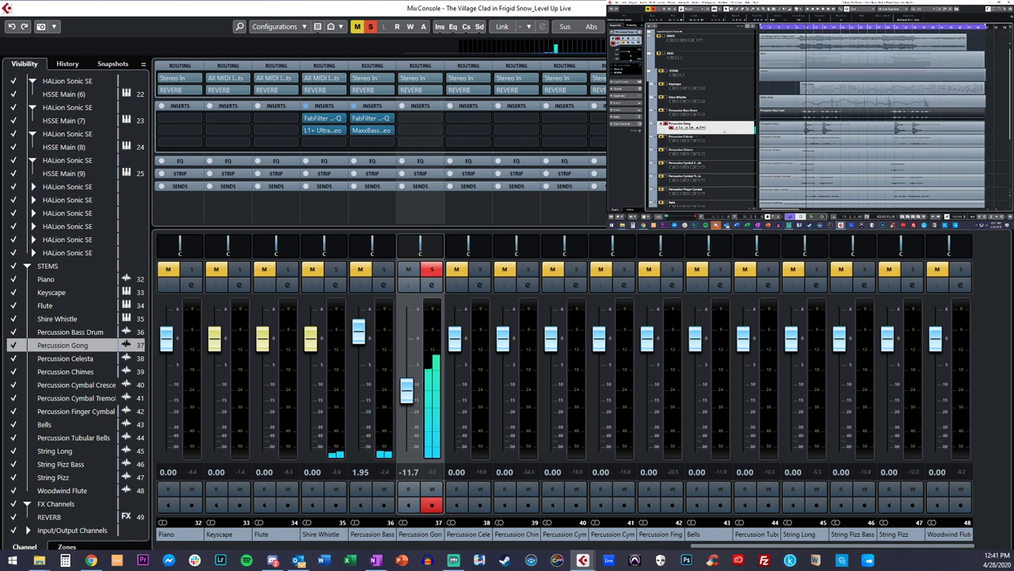
{"action": "left_click", "coordinate": [420, 118]}
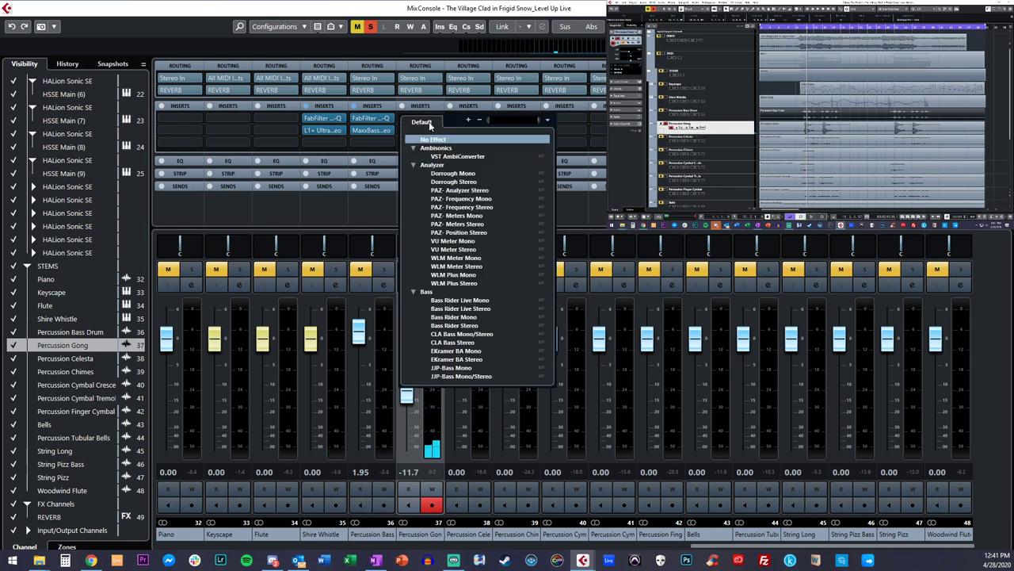
{"action": "type", "text": "pro-c"}
{"action": "key", "text": "Return"}
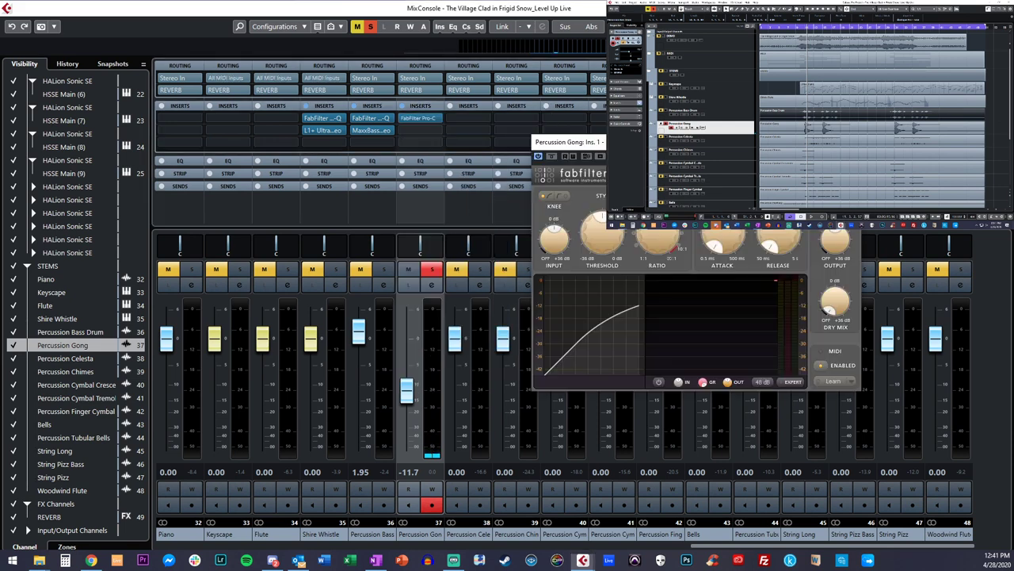
Step: Set the Percussion Gong volume to 0.00 and its Pro-C ratio to about 1.85, and play the mix with the gong unsoloed
{"action": "left_click", "coordinate": [409, 393], "text": "ctrl"}
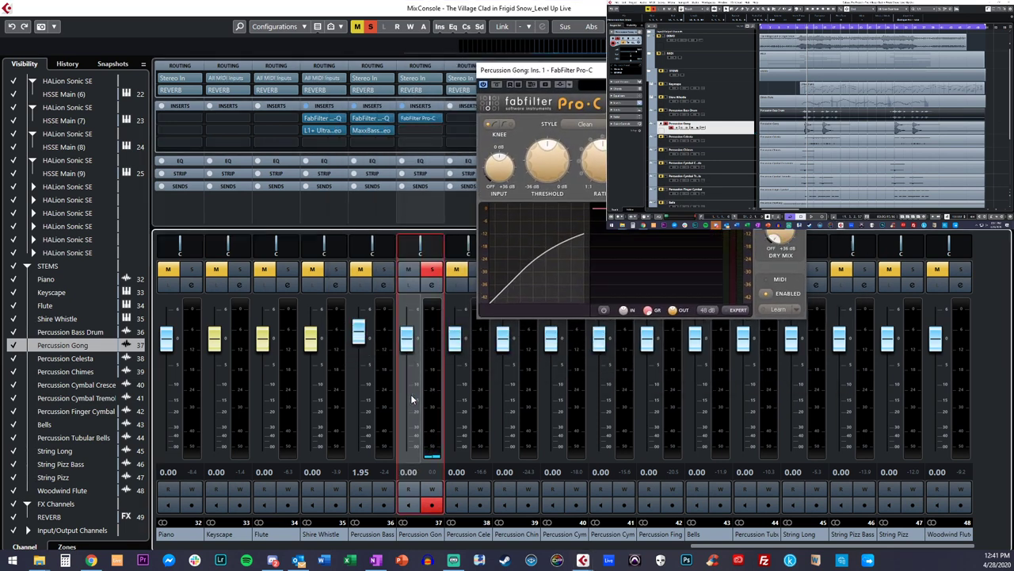
{"action": "left_click_drag", "start_coordinate": [563, 165], "coordinate": [600, 163]}
{"action": "key", "text": "space"}
{"action": "key", "text": "s"}
{"action": "key", "text": "space"}
{"action": "key", "text": "m"}
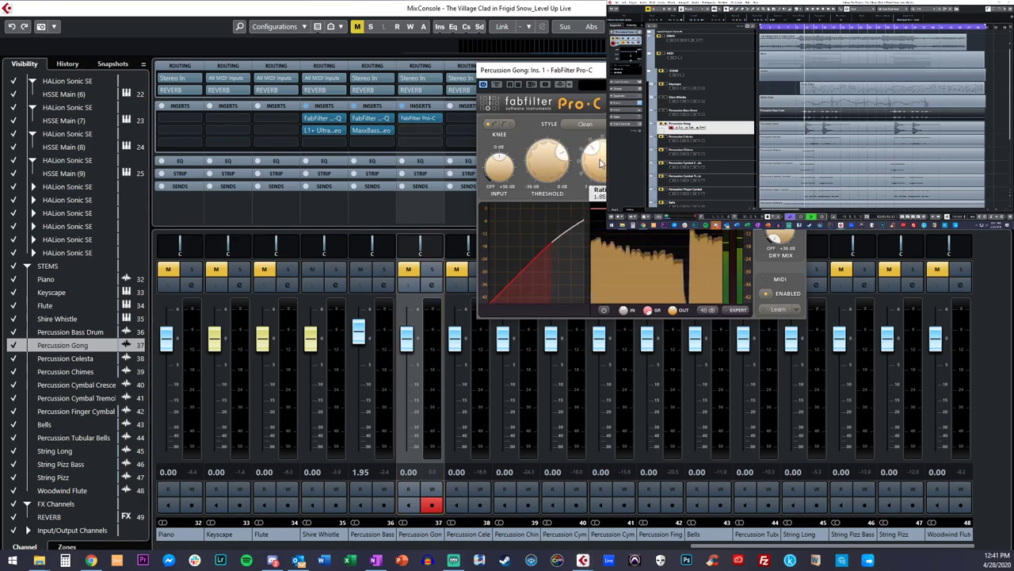
Step: Adjust the Pro-C threshold on Percussion Gong during playback and close the mixer
{"action": "key", "text": "space"}
{"action": "key", "text": "space"}
{"action": "key", "text": "space"}
{"action": "left_click_drag", "start_coordinate": [539, 166], "coordinate": [539, 184]}
{"action": "left_click_drag", "start_coordinate": [597, 166], "coordinate": [543, 182]}
{"action": "key", "text": "space"}
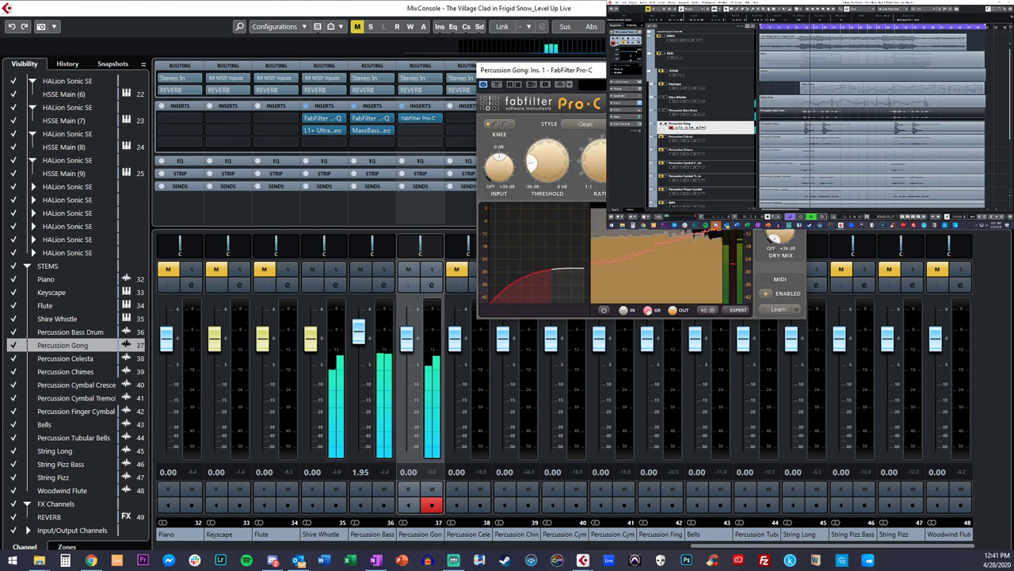
{"action": "left_click_drag", "start_coordinate": [557, 151], "coordinate": [558, 130]}
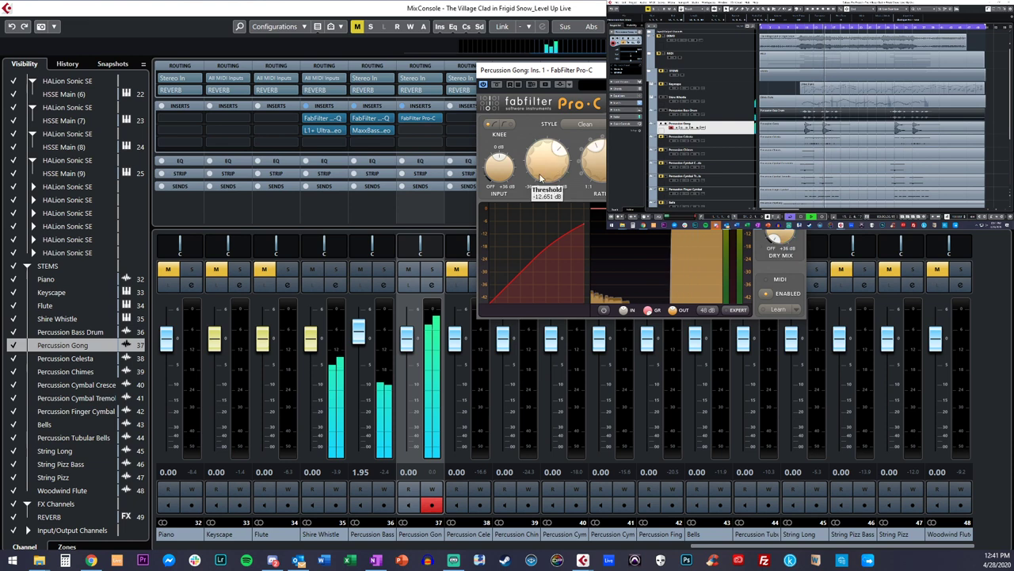
{"action": "left_click_drag", "start_coordinate": [538, 173], "coordinate": [559, 163]}
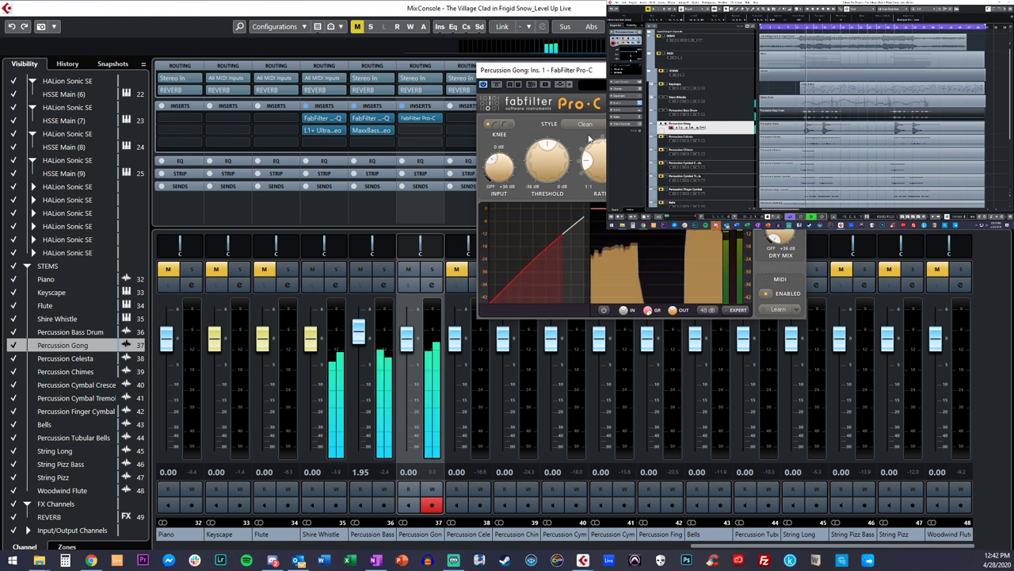
{"action": "key", "text": "ctrl+w"}
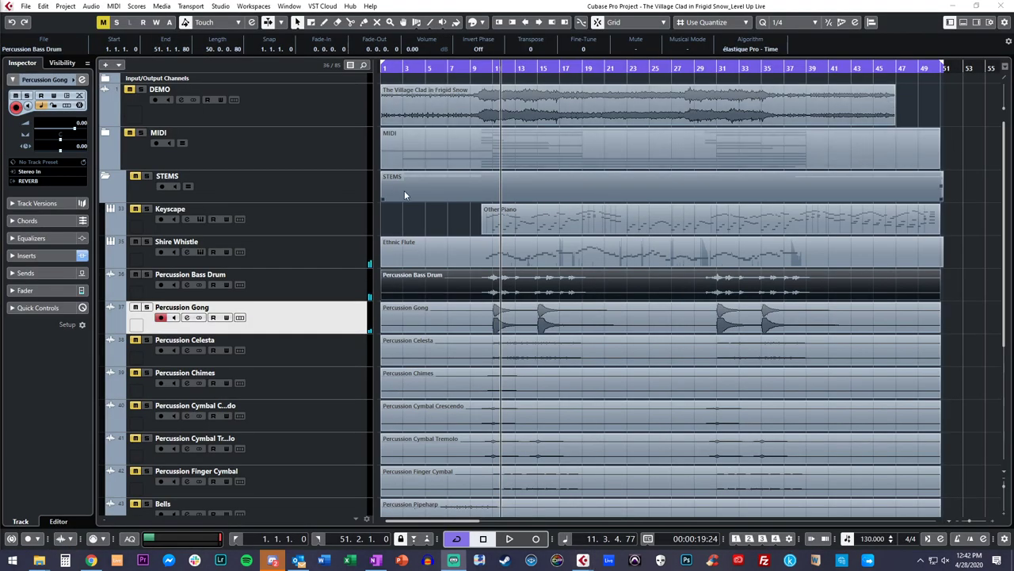
Step: Add a Kontakt 5 instrument track below Percussion Gong and name it Gong
{"action": "left_click", "coordinate": [443, 223]}
{"action": "left_click", "coordinate": [513, 312]}
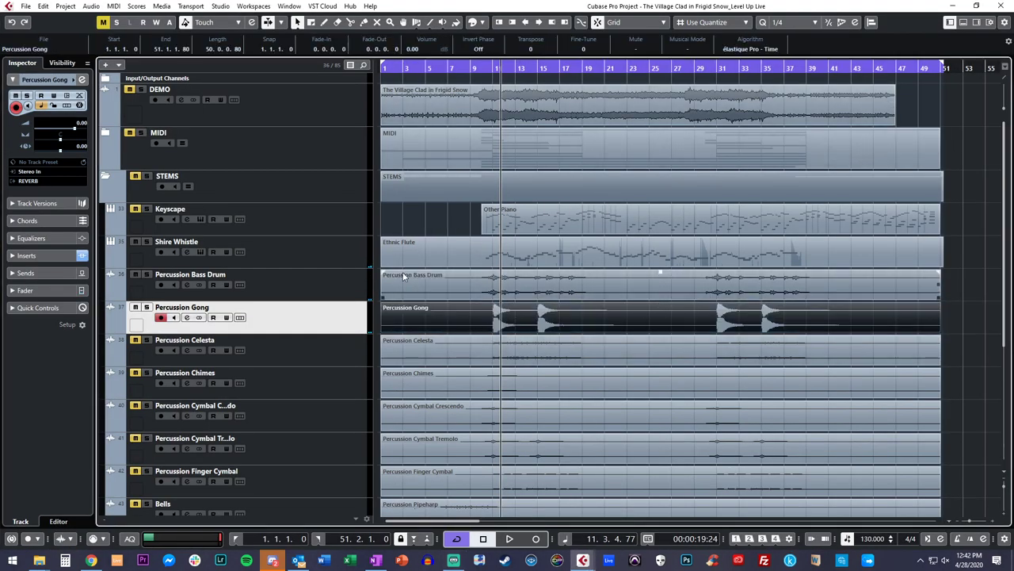
{"action": "key", "text": "t"}
{"action": "left_click", "coordinate": [287, 268]}
{"action": "left_click", "coordinate": [268, 258]}
{"action": "left_click", "coordinate": [302, 377]}
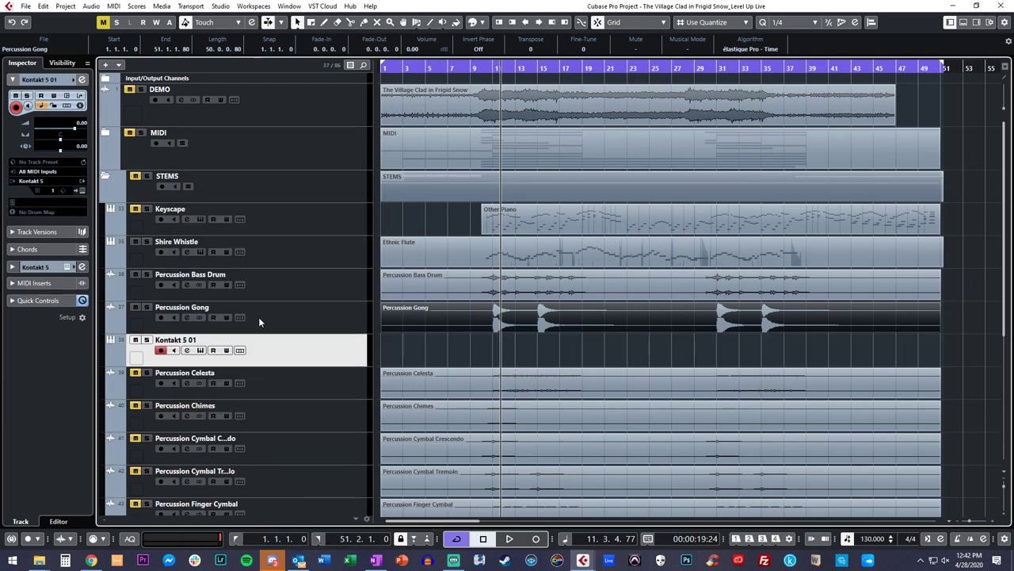
{"action": "double_click", "coordinate": [192, 346]}
{"action": "type", "text": "Gong"}
{"action": "key", "text": "Return"}
Step: Load 06 Gongs.nki into Kontakt from the orchestral percussion folder Red Room Audio Saga - Trailer Percussion
{"action": "left_click", "coordinate": [82, 191]}
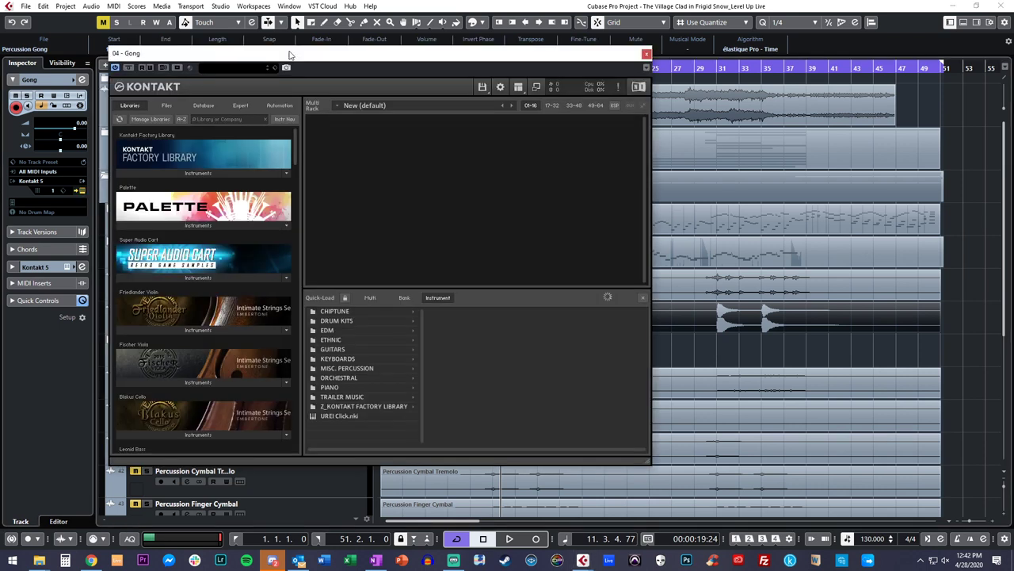
{"action": "left_click", "coordinate": [352, 373]}
{"action": "key", "text": "Right"}
{"action": "key", "text": "Down"}
{"action": "key", "text": "Down"}
{"action": "key", "text": "Down"}
{"action": "key", "text": "Down"}
{"action": "key", "text": "Right"}
{"action": "key", "text": "Down"}
{"action": "key", "text": "Down"}
{"action": "key", "text": "Down"}
{"action": "key", "text": "Down"}
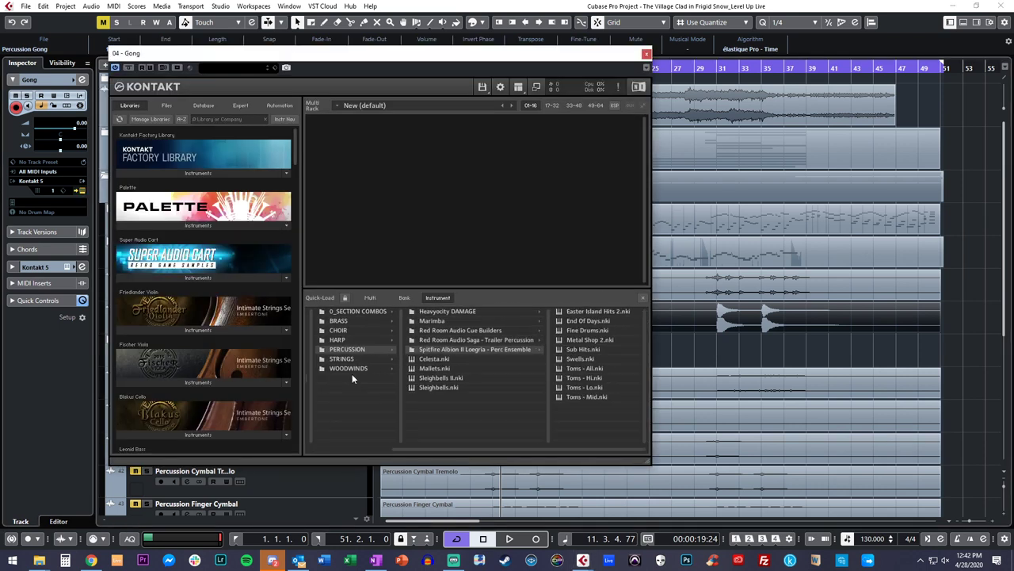
{"action": "key", "text": "Up"}
{"action": "key", "text": "Down"}
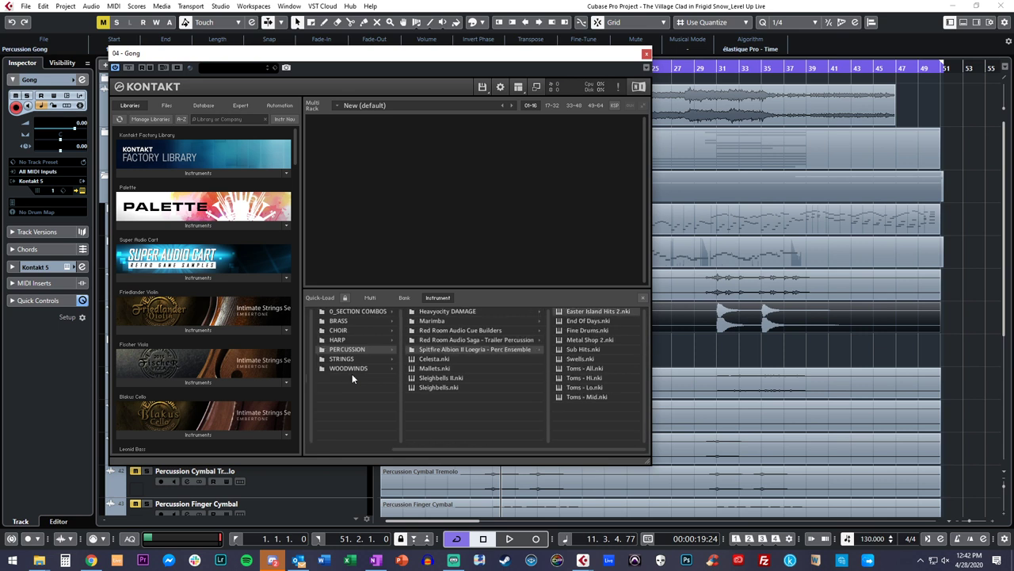
{"action": "key", "text": "Up"}
{"action": "key", "text": "Up"}
{"action": "key", "text": "Down"}
{"action": "key", "text": "Right"}
{"action": "key", "text": "Down"}
{"action": "key", "text": "Down"}
{"action": "key", "text": "Down"}
{"action": "key", "text": "Down"}
{"action": "double_click", "coordinate": [573, 358]}
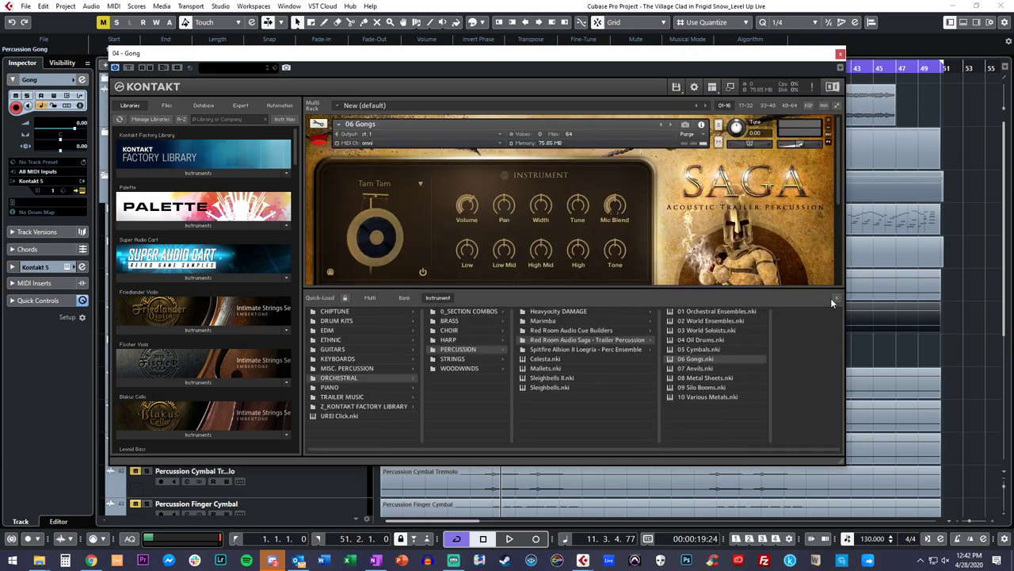
Step: Set the 06 Gongs output volume to about 0.3, audition its different gongs, and close Kontakt
{"action": "left_click", "coordinate": [836, 299]}
{"action": "left_click_drag", "start_coordinate": [801, 144], "coordinate": [809, 148]}
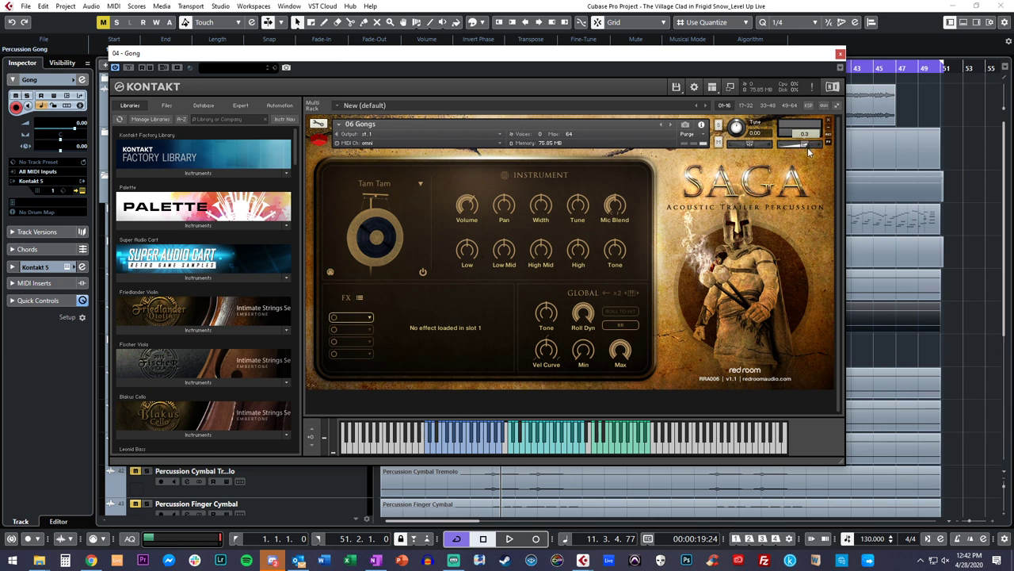
{"action": "left_click", "coordinate": [476, 451]}
{"action": "left_click", "coordinate": [540, 454]}
{"action": "left_click", "coordinate": [611, 449]}
{"action": "left_click", "coordinate": [512, 448]}
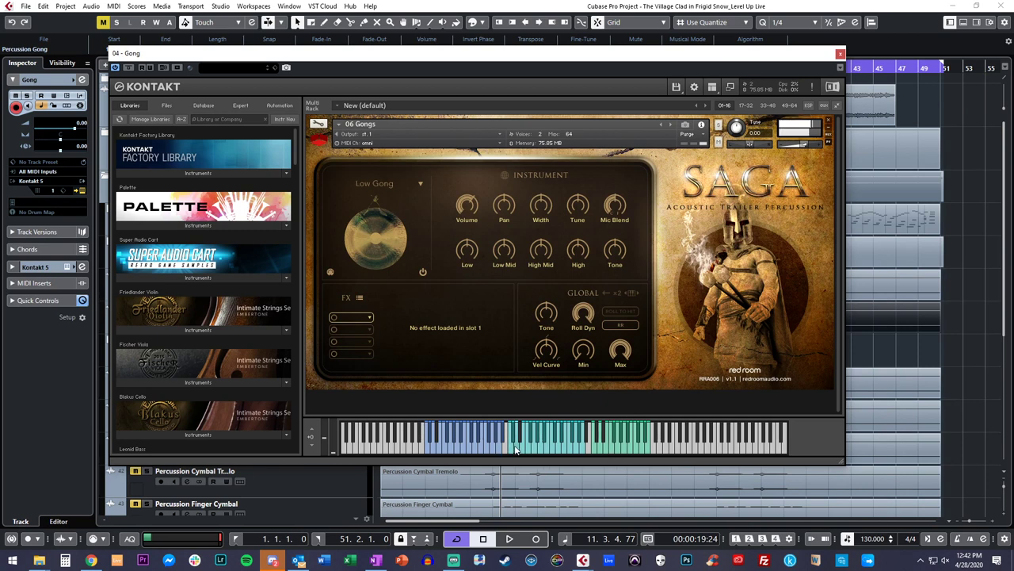
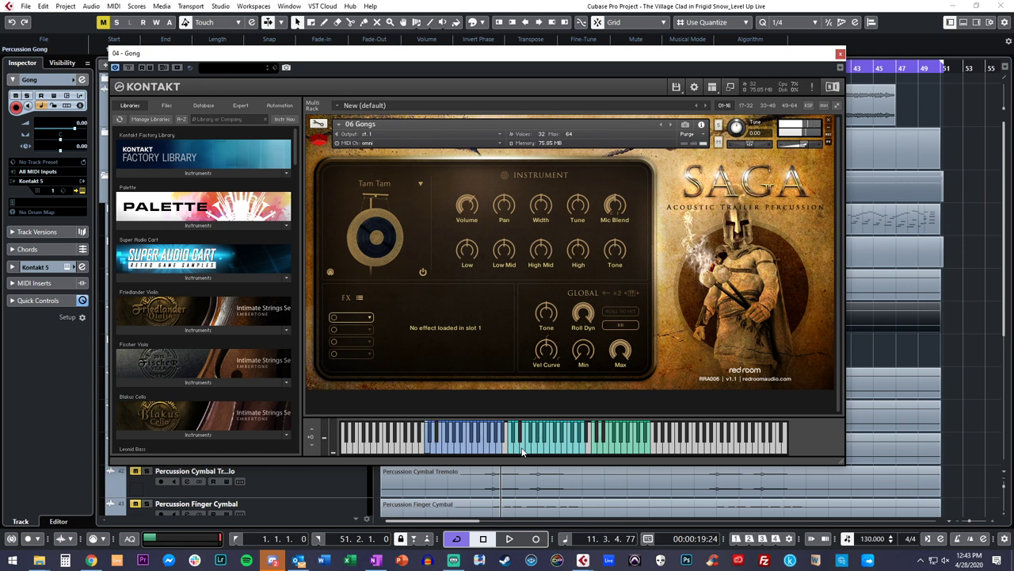
{"action": "left_click", "coordinate": [841, 54]}
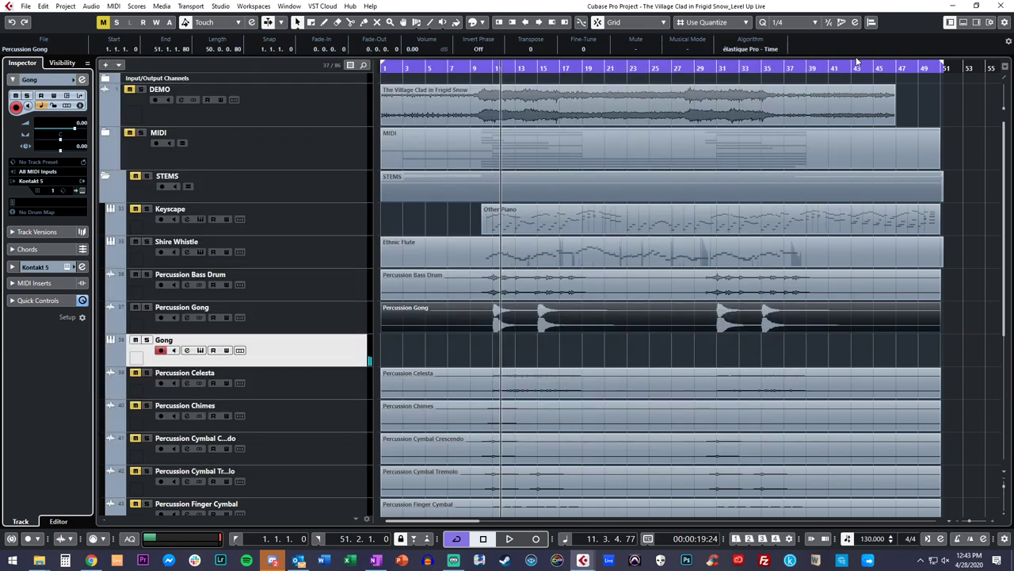
Step: Replace Kontakt 5 on the Gong track with the play_VST_x64 instrument
{"action": "left_click", "coordinate": [32, 182]}
{"action": "type", "text": "ew"}
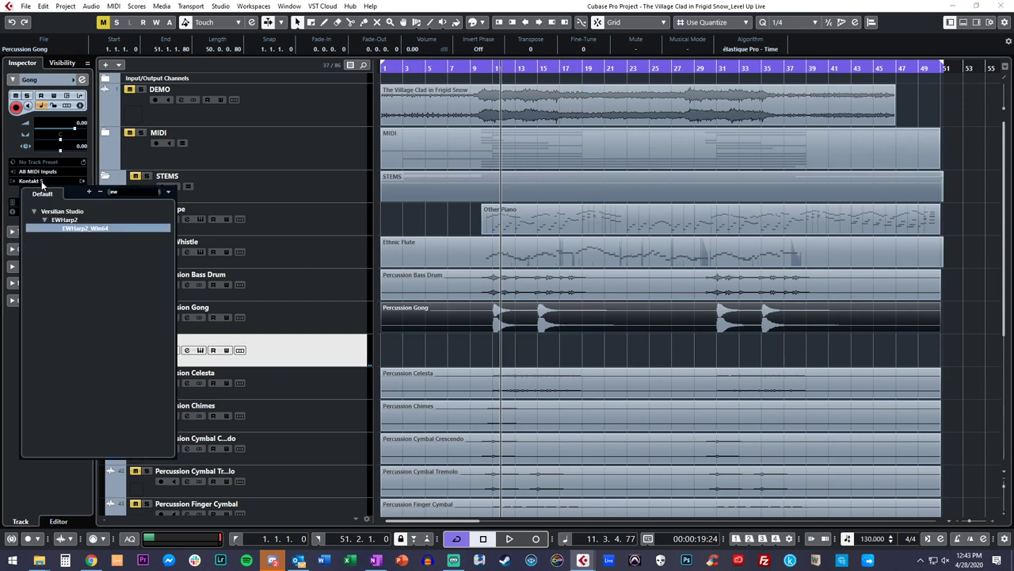
{"action": "key", "text": "BackSpace"}
{"action": "key", "text": "BackSpace"}
{"action": "type", "text": "play"}
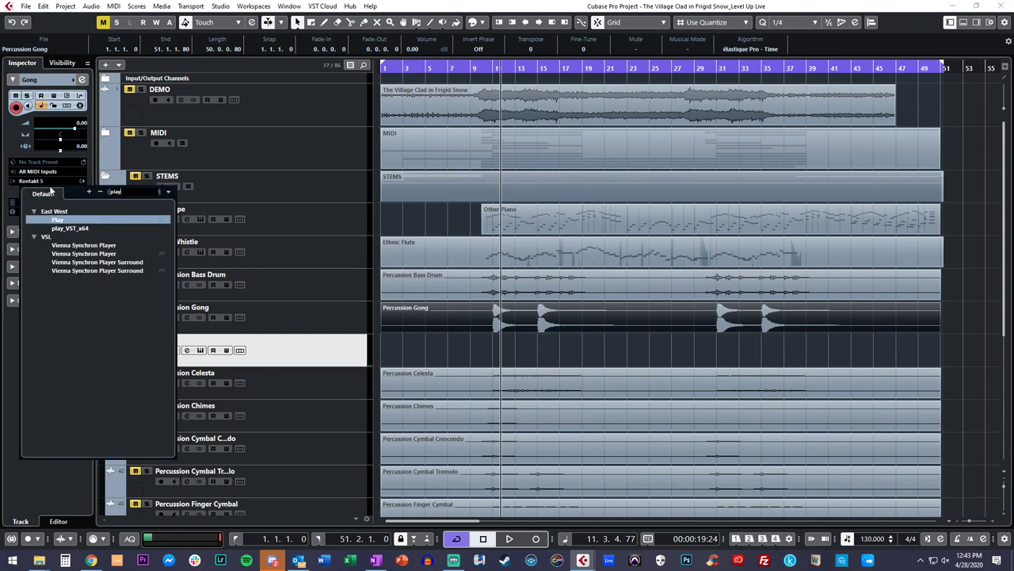
{"action": "left_click", "coordinate": [69, 228]}
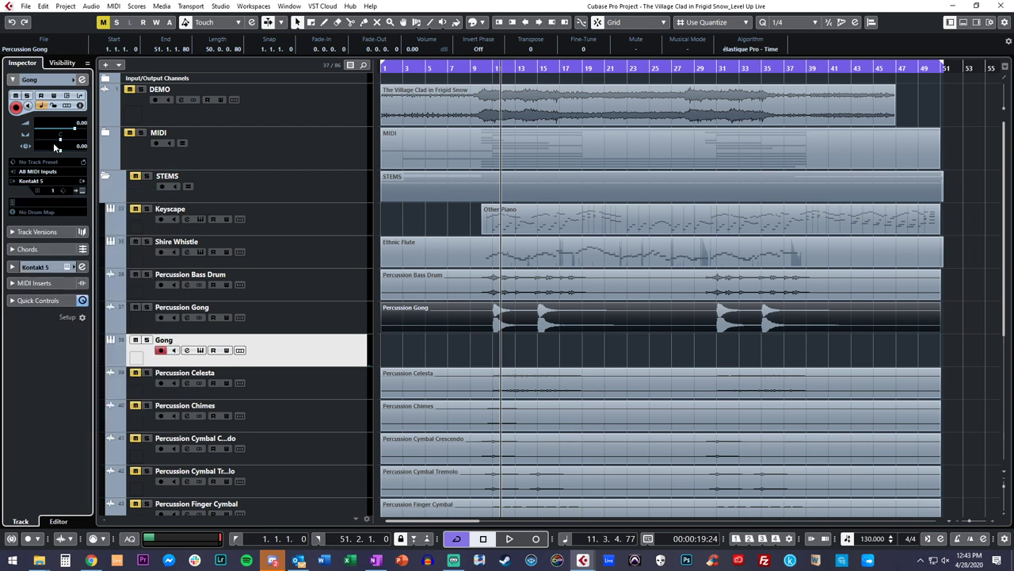
Step: Load All Gongs.ewi in Play from EW Symphonic Orchestra Gold Complete, in the CymGong folder under Gold Perc
{"action": "left_click", "coordinate": [84, 191]}
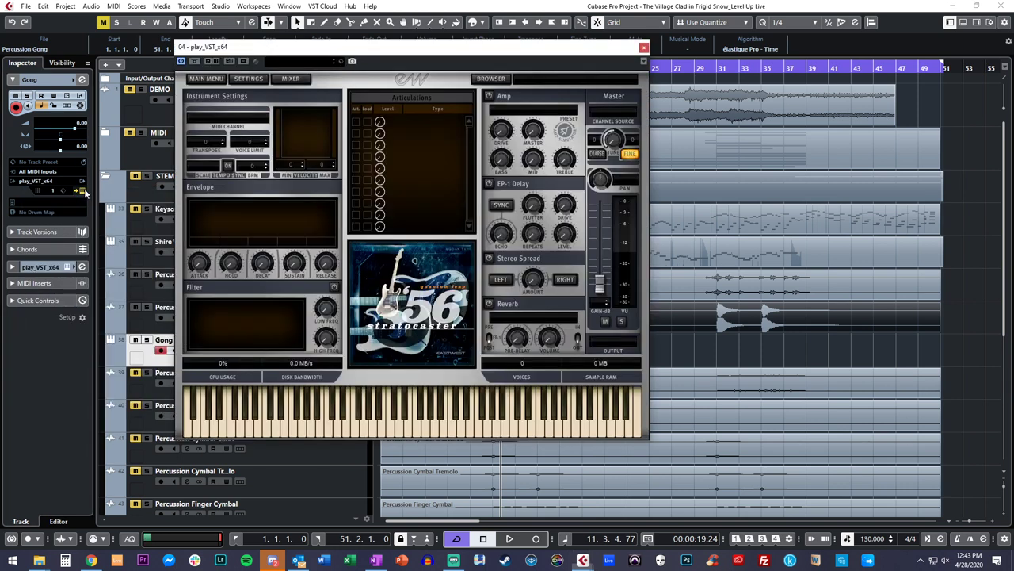
{"action": "left_click", "coordinate": [491, 78]}
{"action": "left_click_drag", "start_coordinate": [487, 38], "coordinate": [384, 33]}
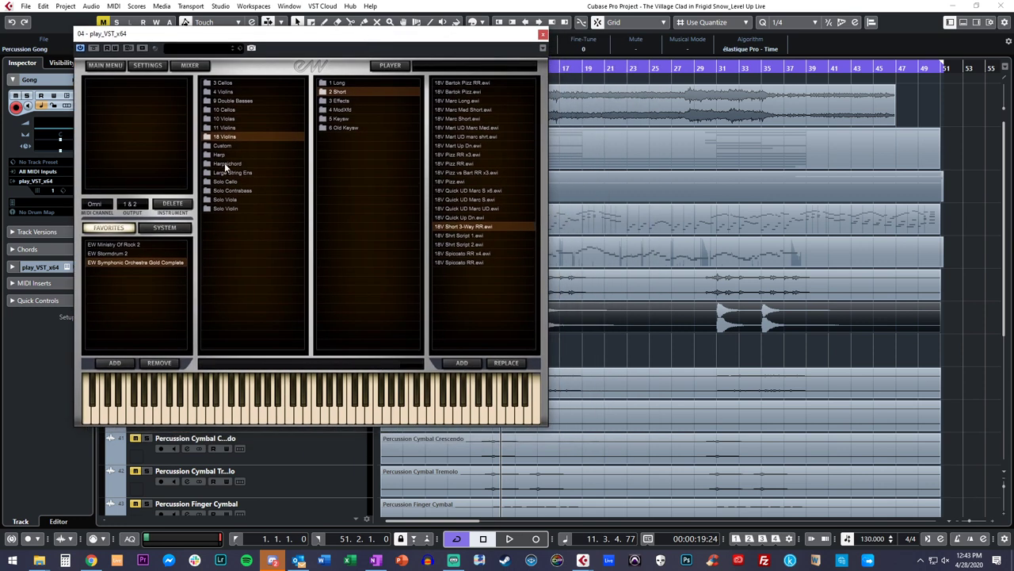
{"action": "left_click", "coordinate": [225, 164]}
{"action": "left_click", "coordinate": [161, 266]}
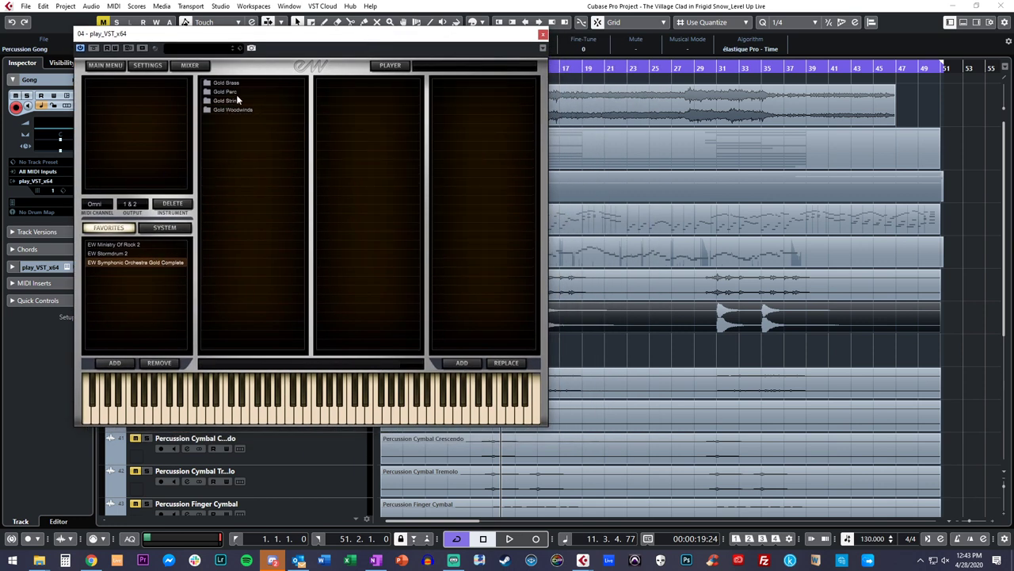
{"action": "left_click", "coordinate": [252, 94]}
{"action": "left_click_drag", "start_coordinate": [324, 52], "coordinate": [264, 54]}
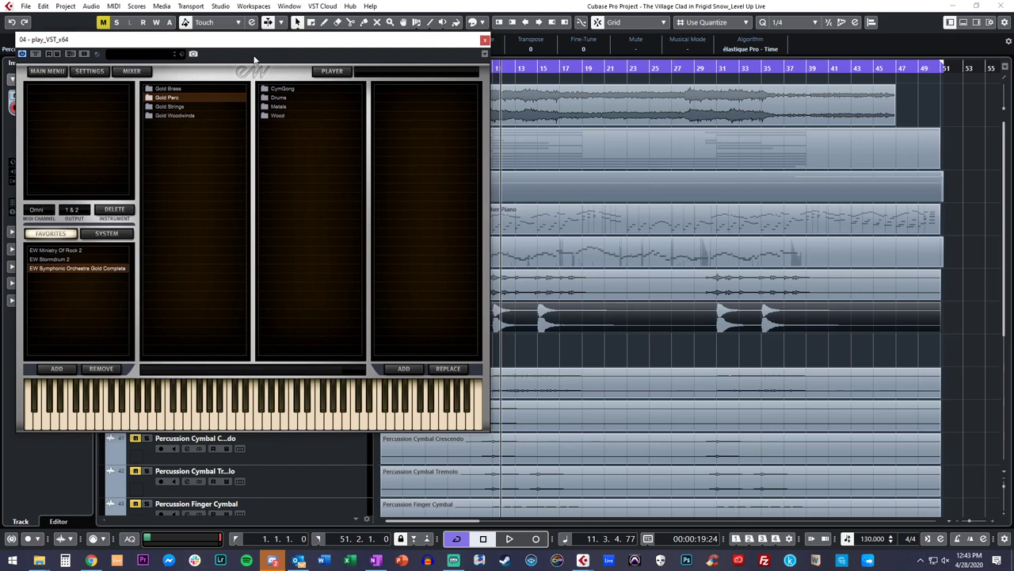
{"action": "left_click", "coordinate": [279, 89]}
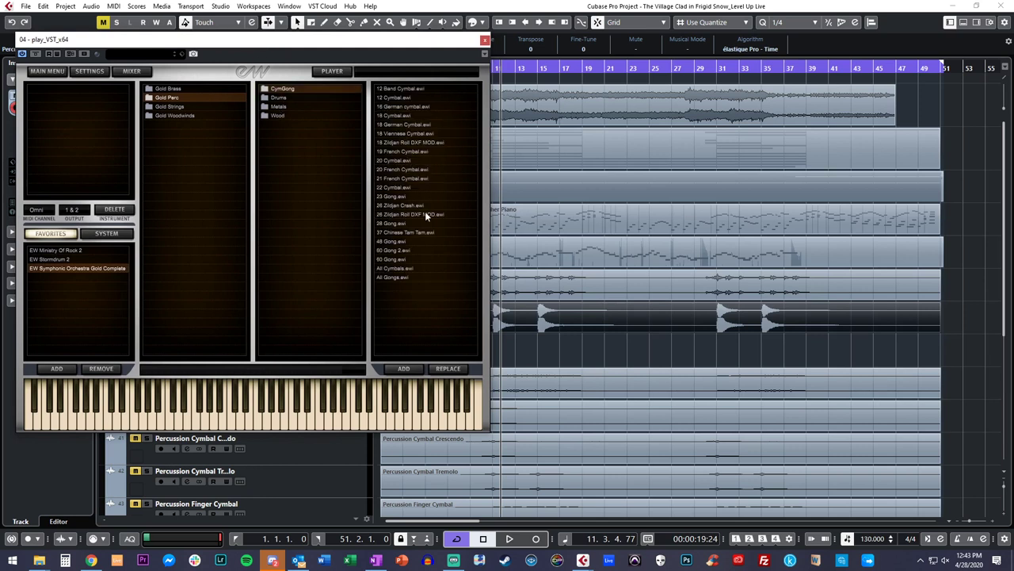
{"action": "double_click", "coordinate": [405, 277]}
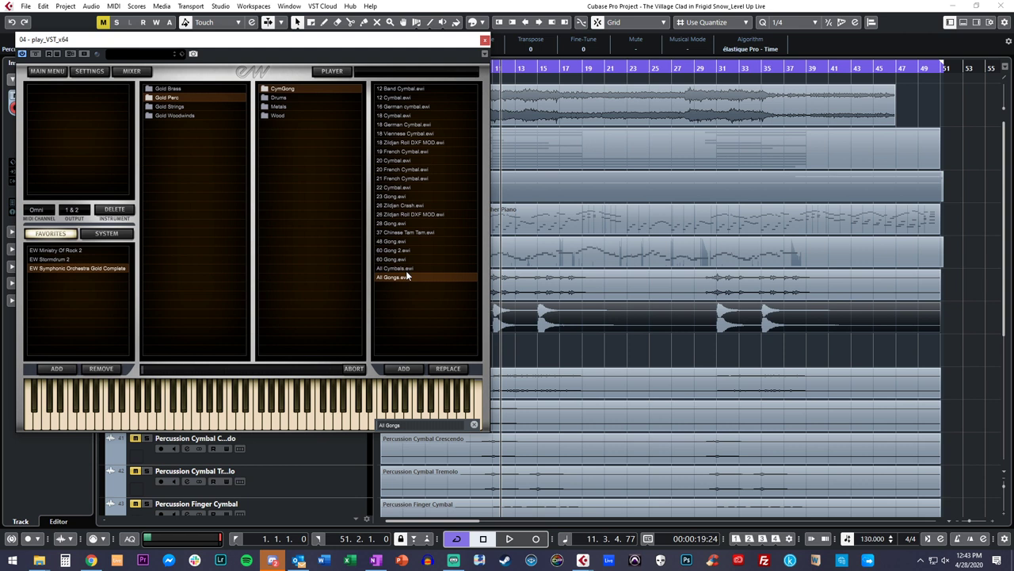
Step: Audition two notes of the All Gongs patch and close the instrument
{"action": "left_click", "coordinate": [128, 420]}
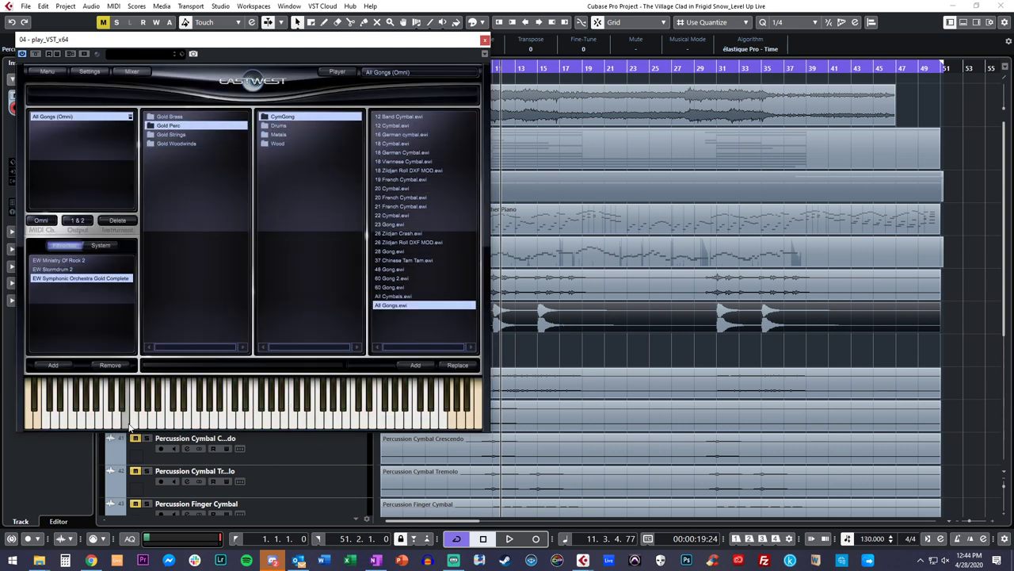
{"action": "left_click", "coordinate": [58, 420]}
{"action": "left_click", "coordinate": [486, 40]}
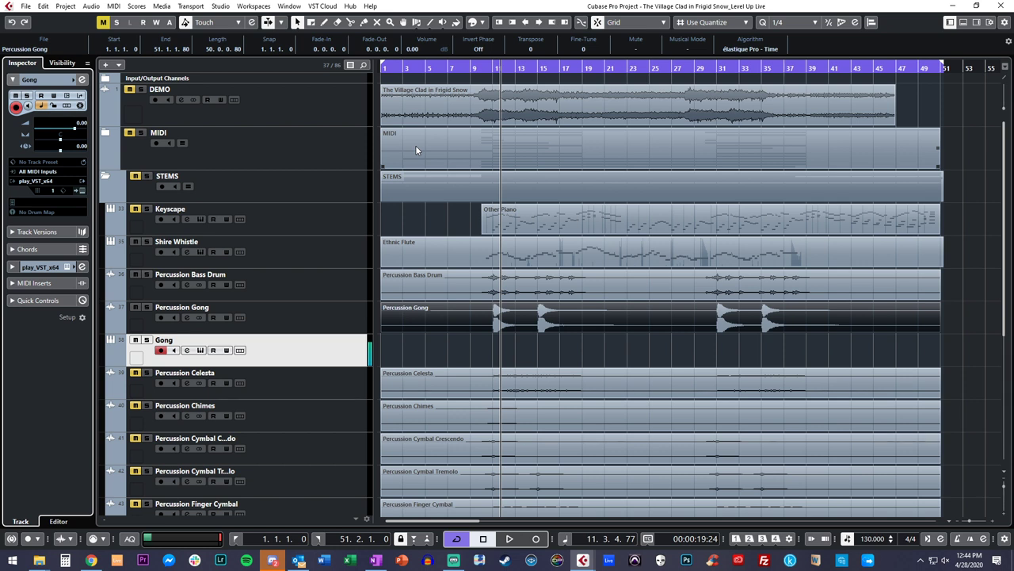
Step: Record the gong hits at bars 11 and 15 on the Gong track, starting from bar 10
{"action": "key", "text": "KP_Subtract"}
{"action": "key", "text": "KP_Subtract"}
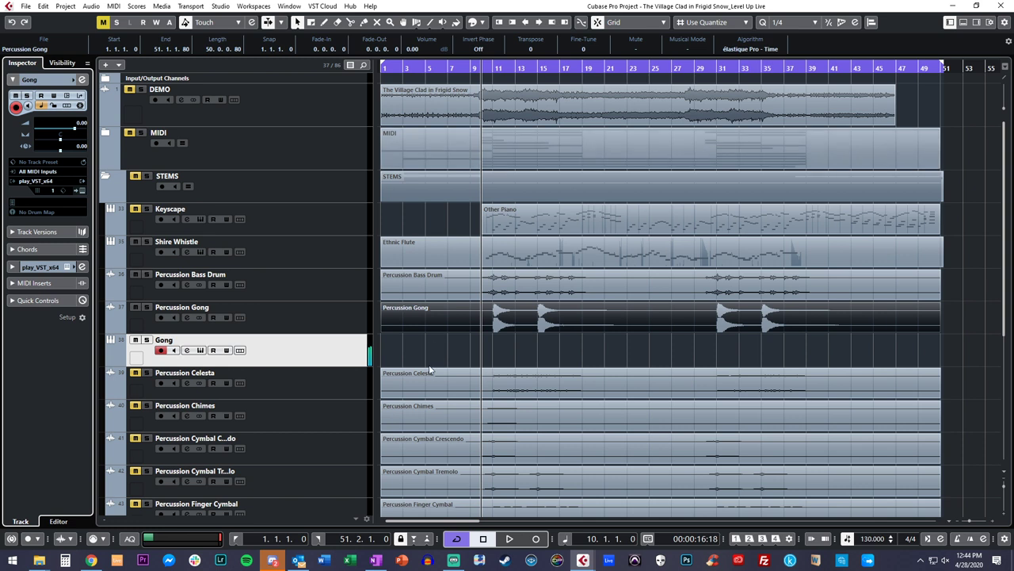
{"action": "key", "text": "KP_Multiply"}
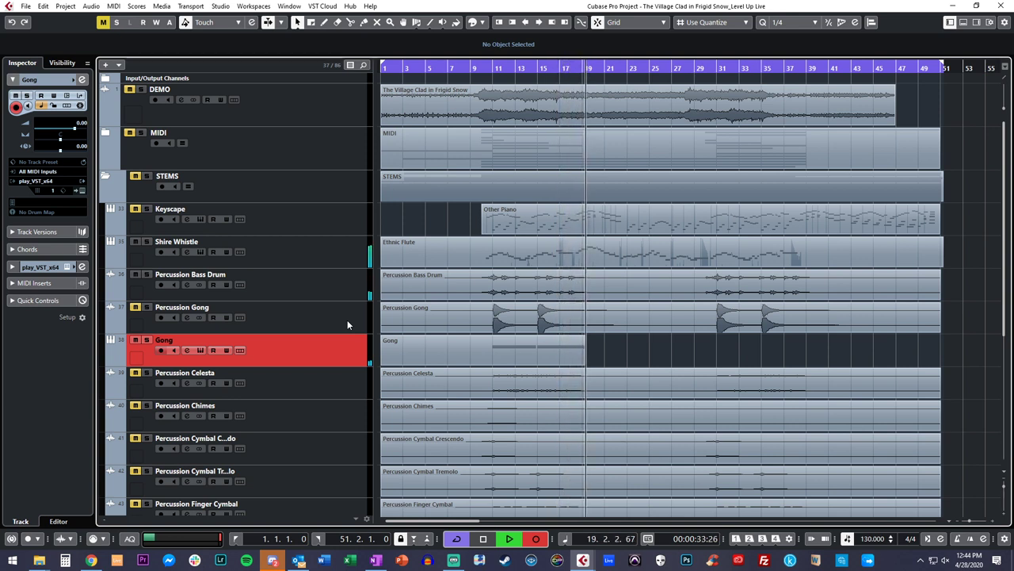
{"action": "key", "text": "space"}
Step: Record the second pair of gong hits at bars 31 and 35 on the Gong track, starting from bar 30
{"action": "key", "text": "KP_Add"}
{"action": "key", "text": "KP_Add"}
{"action": "key", "text": "KP_Add"}
{"action": "key", "text": "KP_Add"}
{"action": "key", "text": "KP_Add"}
{"action": "key", "text": "KP_Add"}
{"action": "key", "text": "KP_Add"}
{"action": "key", "text": "KP_Add"}
{"action": "key", "text": "KP_Add"}
{"action": "key", "text": "KP_Add"}
{"action": "key", "text": "KP_Add"}
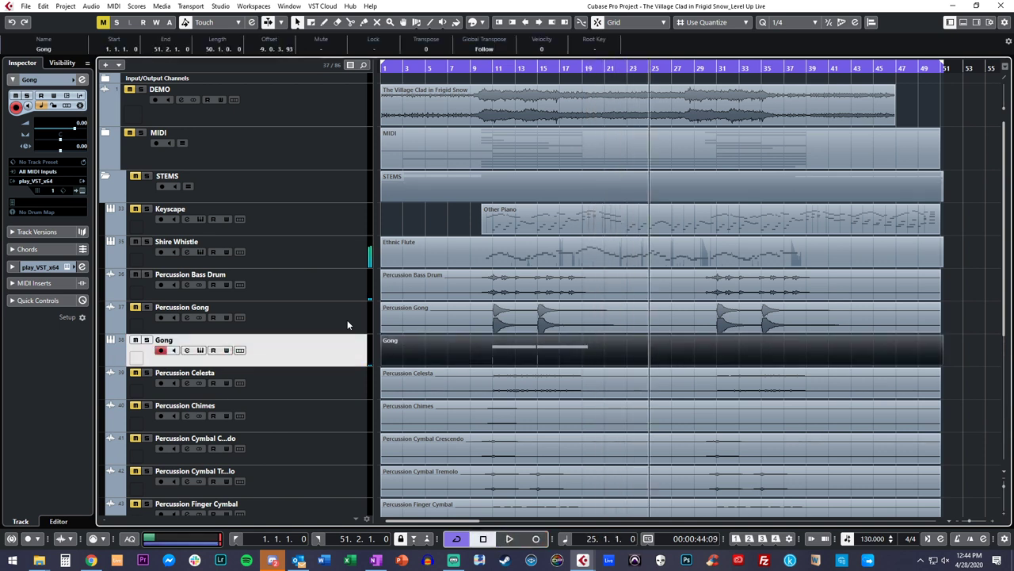
{"action": "key", "text": "KP_Subtract"}
{"action": "key", "text": "KP_Subtract"}
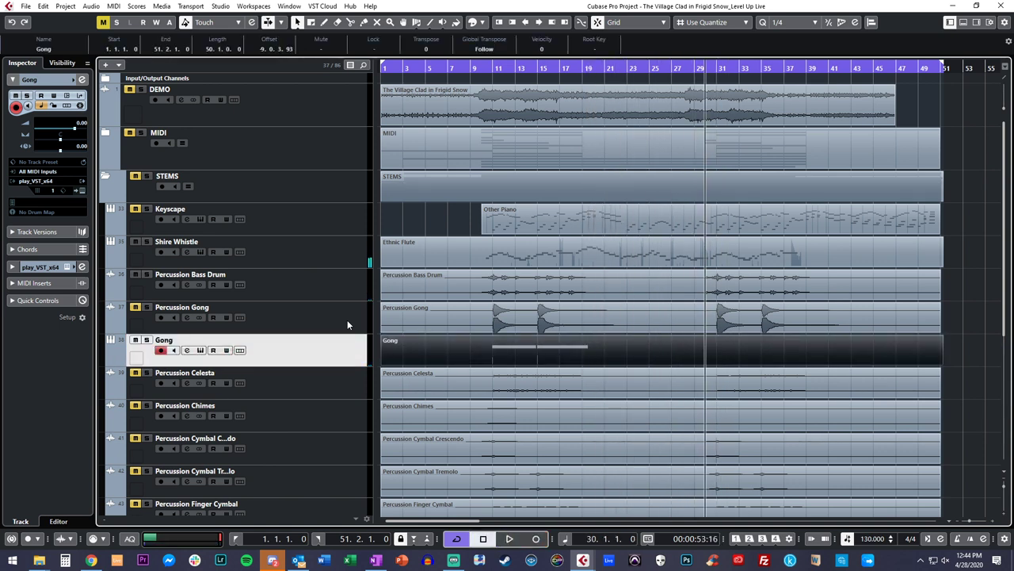
{"action": "key", "text": "KP_Multiply"}
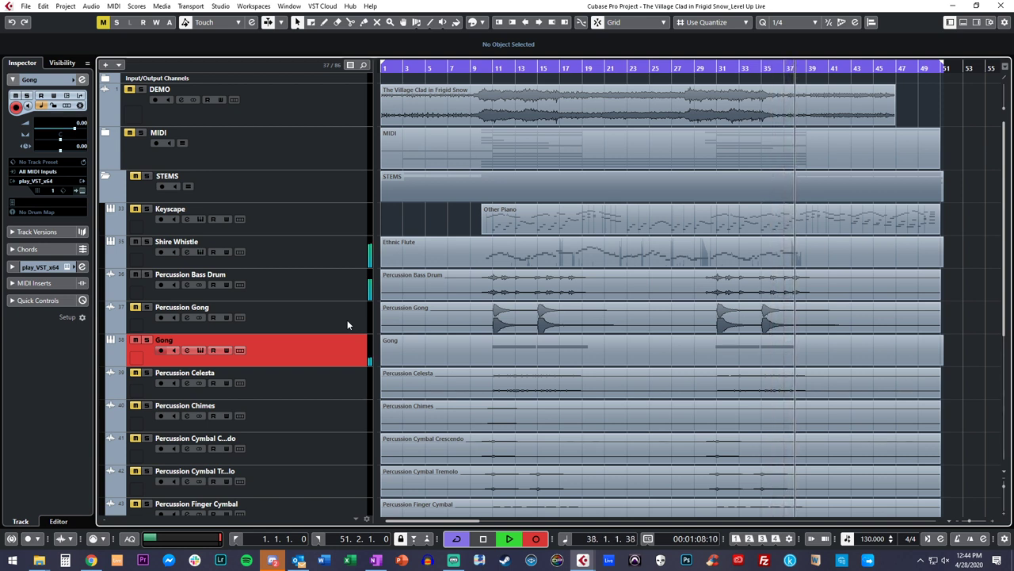
{"action": "key", "text": "space"}
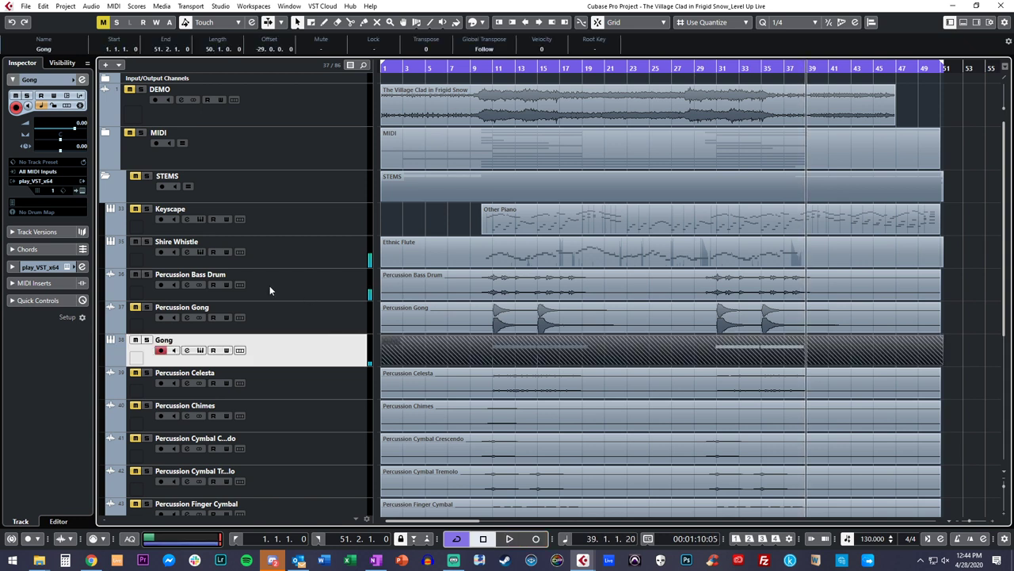
Step: Delete the Percussion Gong audio track and lower the new Gong channel's level to -4.27 in the MixConsole
{"action": "left_click", "coordinate": [285, 315]}
{"action": "key", "text": "Delete"}
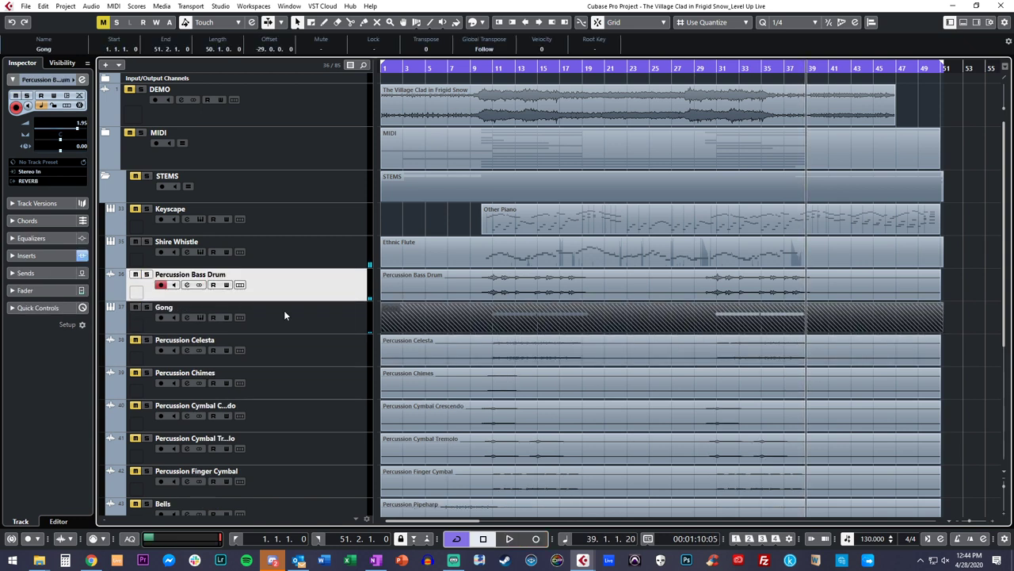
{"action": "left_click", "coordinate": [283, 310]}
{"action": "key", "text": "F3"}
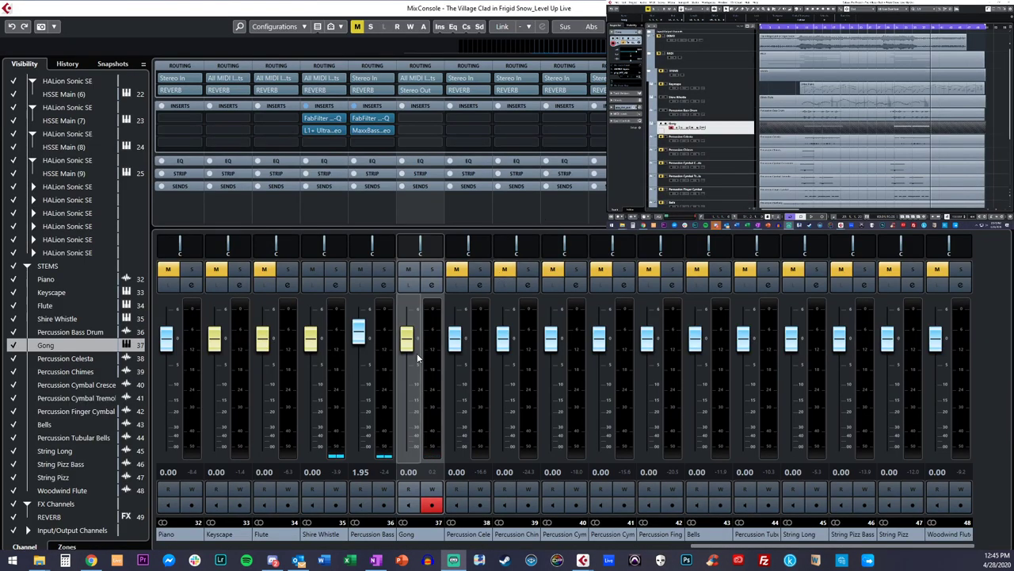
{"action": "left_click_drag", "start_coordinate": [406, 340], "coordinate": [406, 366]}
Step: Copy the bass drum's FabFilter Pro-Q to the Gong channel and widen its cuts to about 50 Hz and 13.5 kHz
{"action": "left_click_drag", "start_coordinate": [379, 119], "coordinate": [422, 119]}
{"action": "left_click_drag", "start_coordinate": [646, 73], "coordinate": [354, 88]}
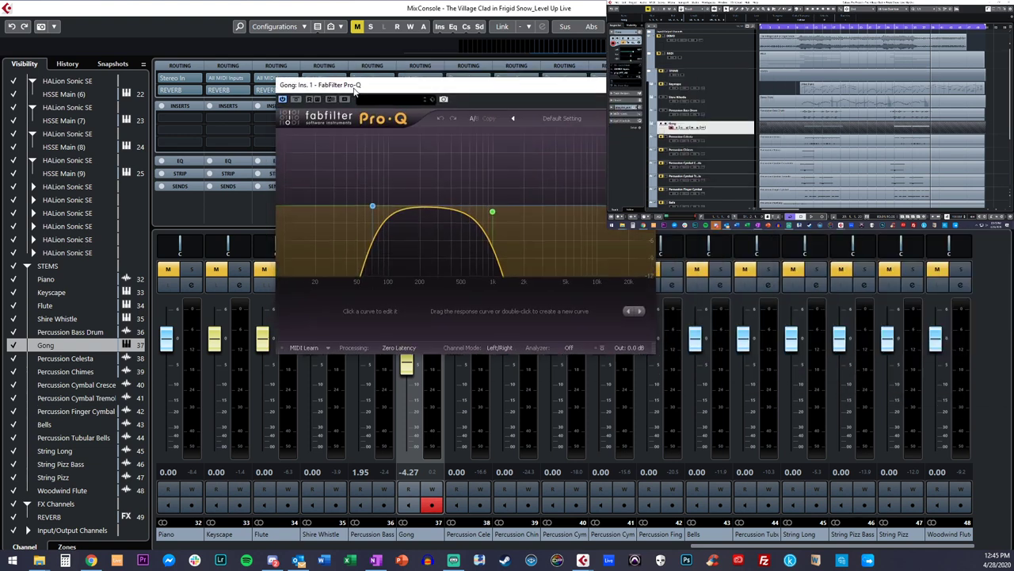
{"action": "left_click_drag", "start_coordinate": [502, 213], "coordinate": [610, 212]}
{"action": "mouse_move", "coordinate": [372, 206]}
{"action": "left_mouse_down"}
{"action": "mouse_move", "coordinate": [382, 206]}
{"action": "mouse_move", "coordinate": [357, 210]}
{"action": "left_mouse_up"}
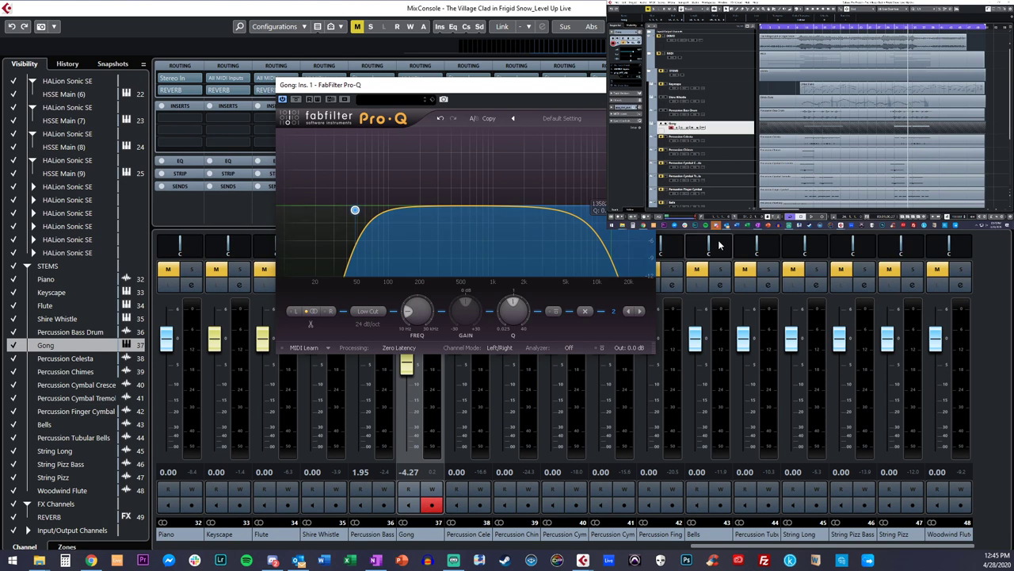
Step: Merge the two overlapping recordings on the Gong track into one part and check its notes in the Key Editor
{"action": "left_click", "coordinate": [862, 130]}
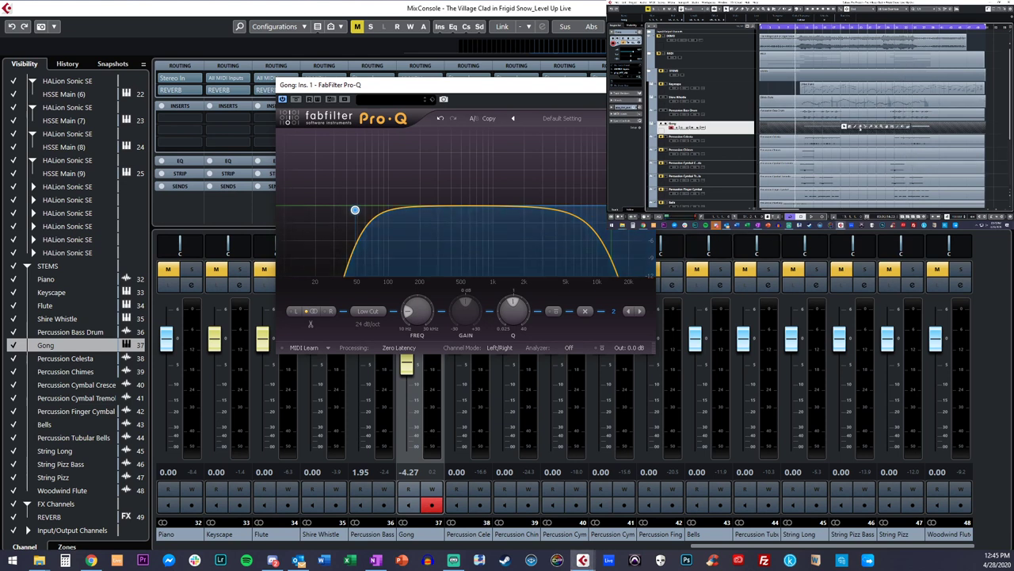
{"action": "double_click", "coordinate": [840, 128]}
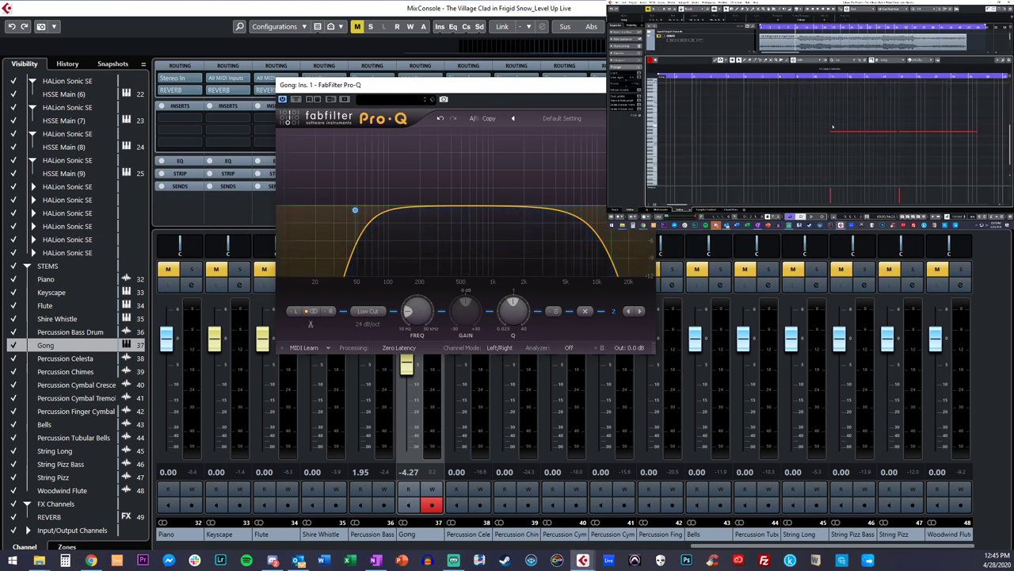
{"action": "key", "text": "ctrl+a"}
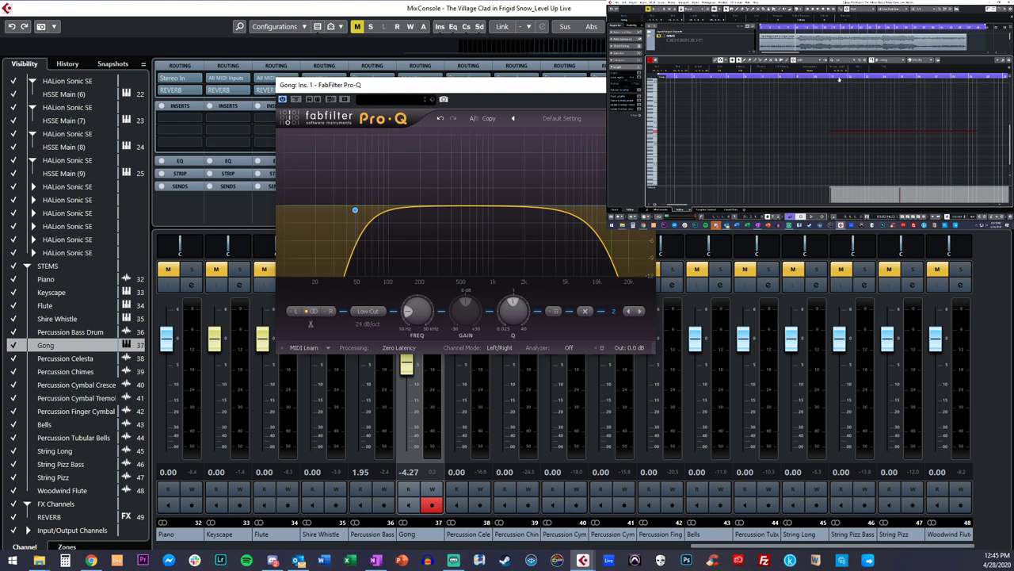
{"action": "key", "text": "Return"}
Step: Move the Gong EQ's high cut further up during playback and route the Gong output to REVERB
{"action": "key", "text": "space"}
{"action": "key", "text": "space"}
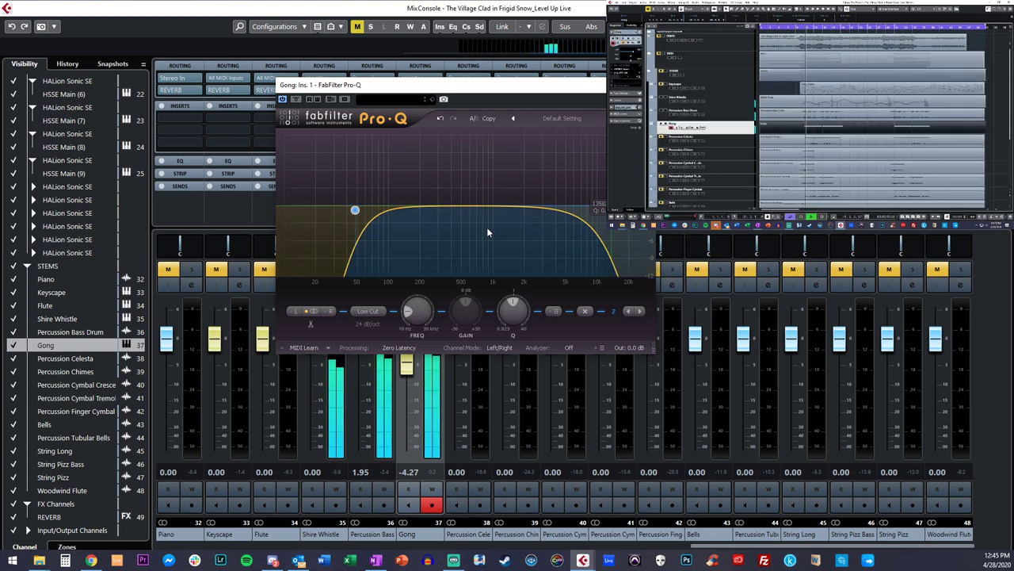
{"action": "left_click_drag", "start_coordinate": [607, 210], "coordinate": [639, 225]}
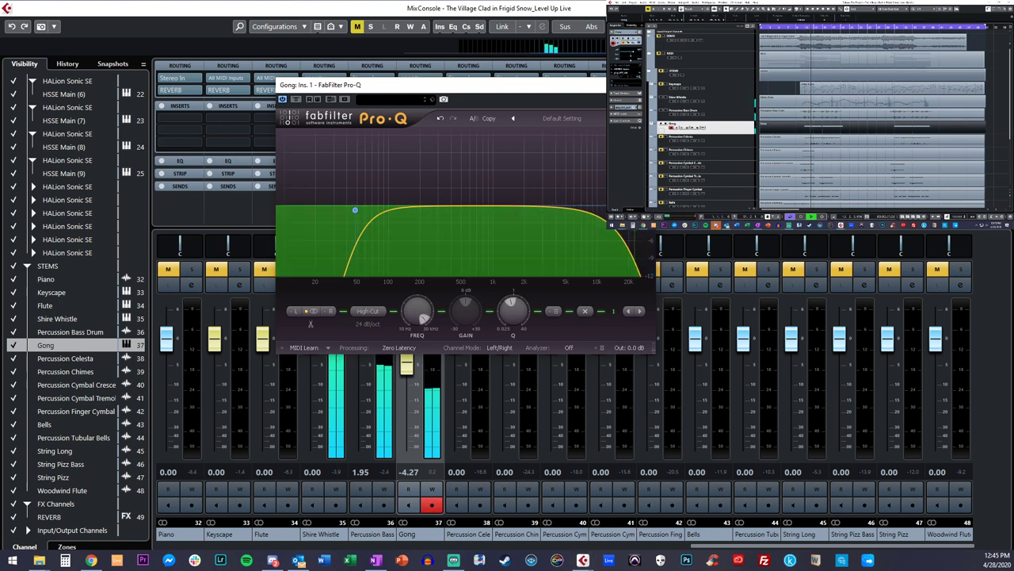
{"action": "left_click", "coordinate": [597, 85]}
{"action": "key", "text": "space"}
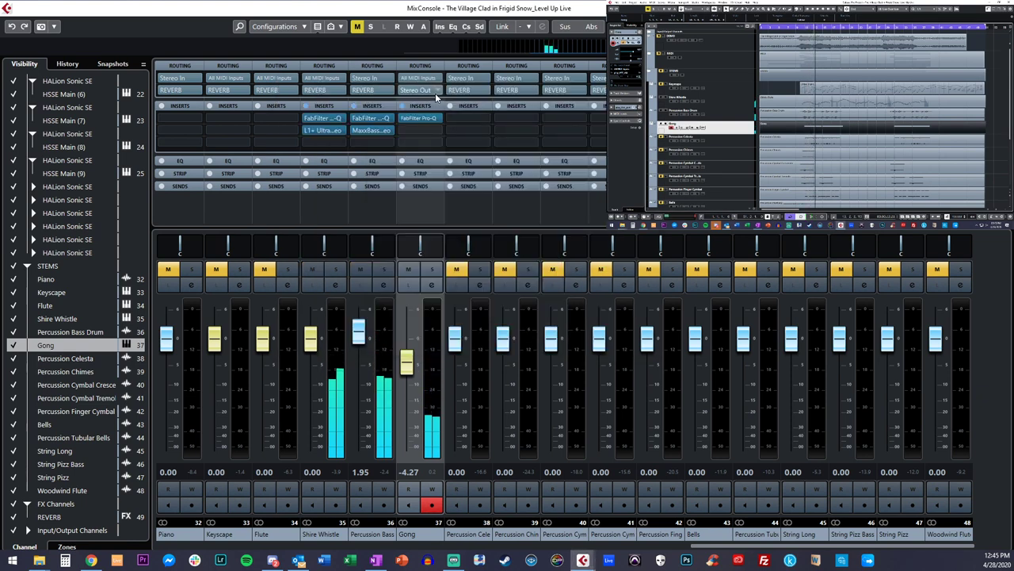
{"action": "left_click", "coordinate": [435, 91]}
{"action": "left_click", "coordinate": [445, 158]}
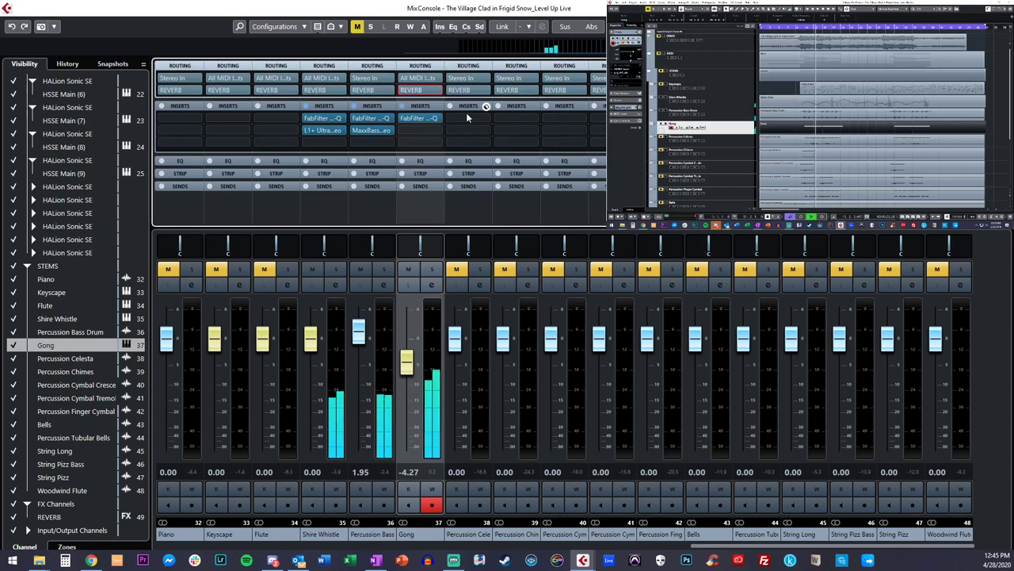
Step: Set the L1+ Ultramaximizer threshold on the Shire Whistle channel to -4.9 and close the plug-in
{"action": "left_click", "coordinate": [713, 98]}
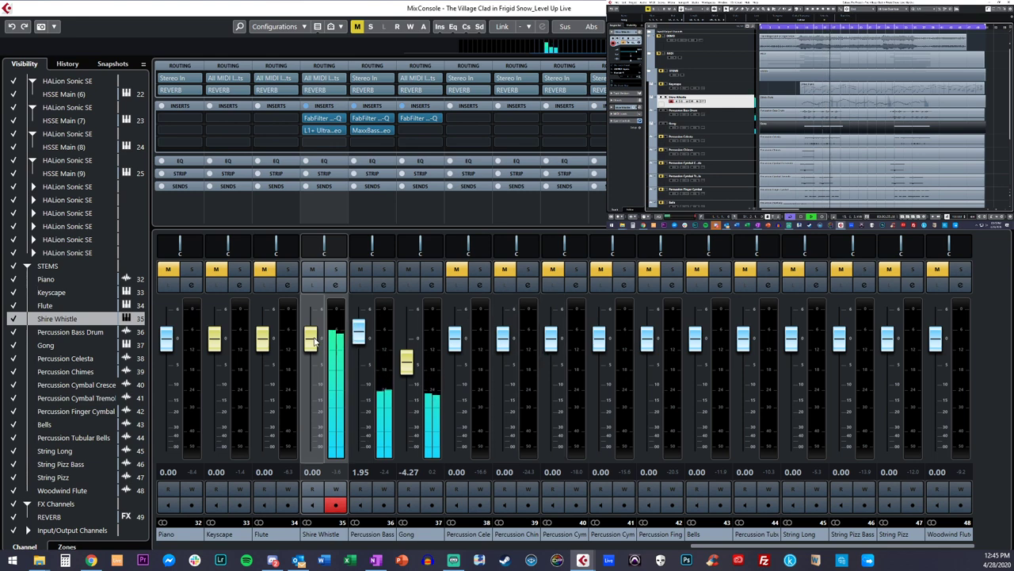
{"action": "left_click", "coordinate": [322, 130]}
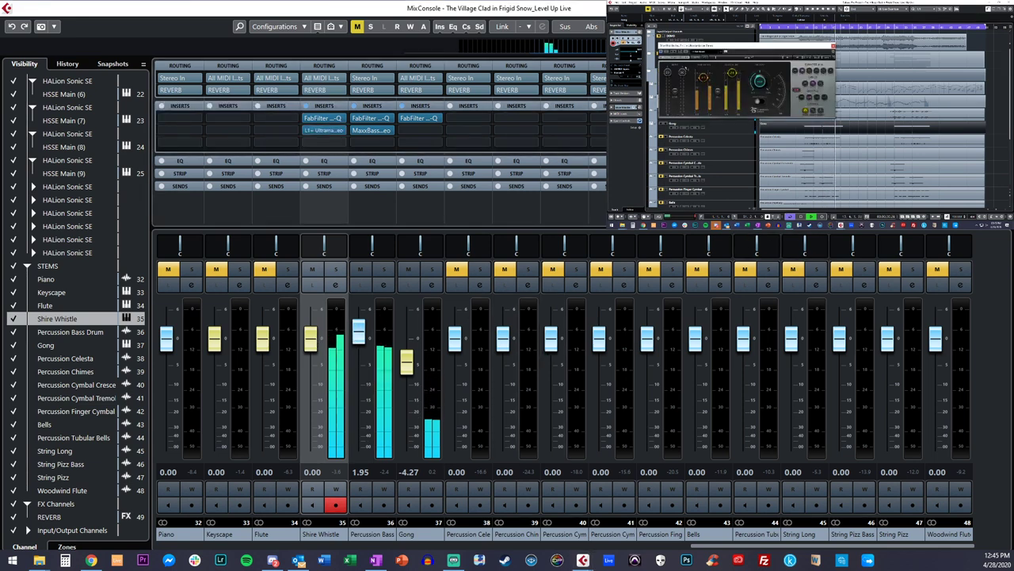
{"action": "left_click", "coordinate": [689, 36]}
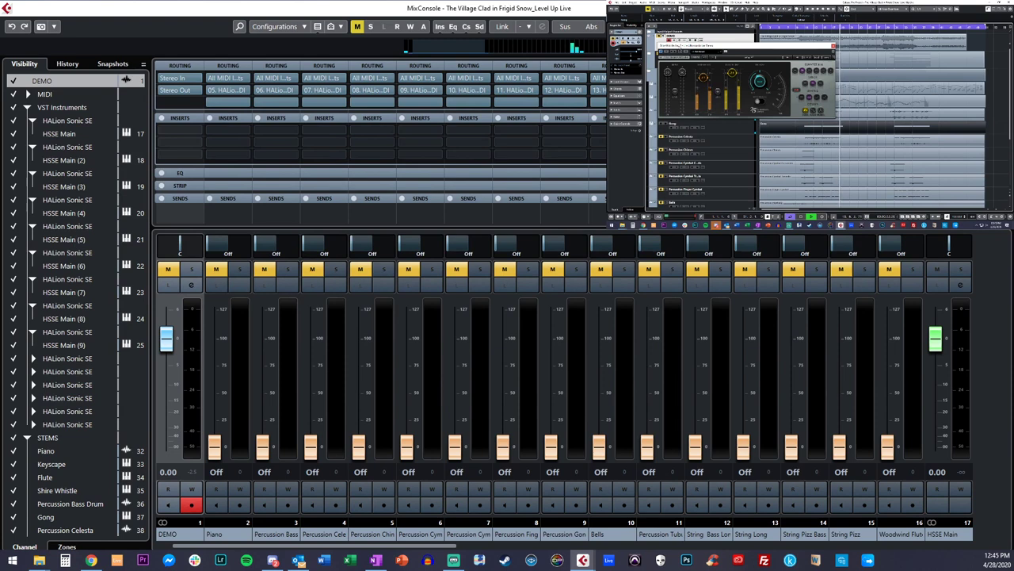
{"action": "left_click_drag", "start_coordinate": [680, 45], "coordinate": [163, 98]}
{"action": "mouse_move", "coordinate": [224, 177]}
{"action": "left_mouse_down"}
{"action": "mouse_move", "coordinate": [224, 191]}
{"action": "mouse_move", "coordinate": [224, 183]}
{"action": "left_mouse_up"}
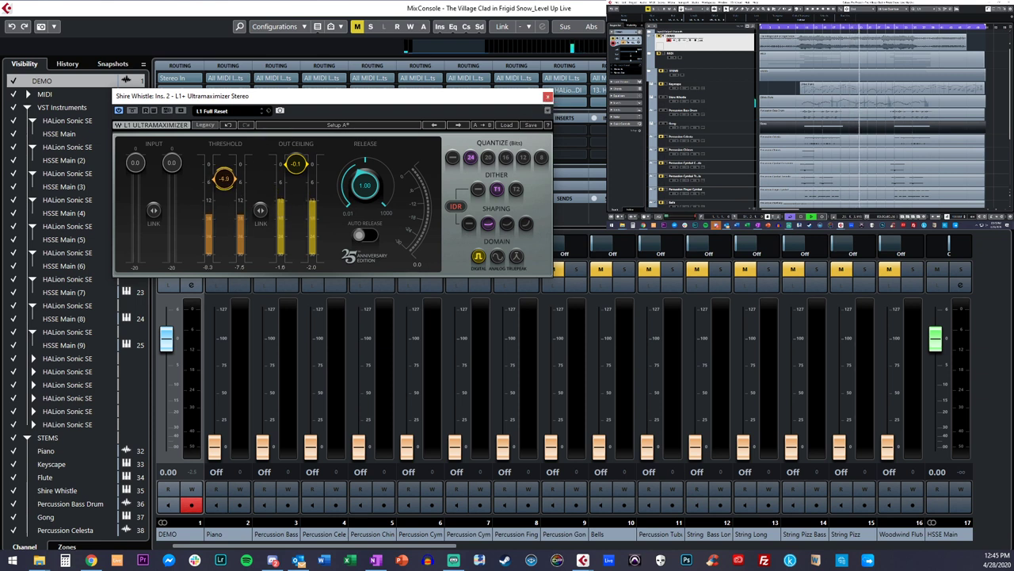
{"action": "left_click", "coordinate": [547, 96]}
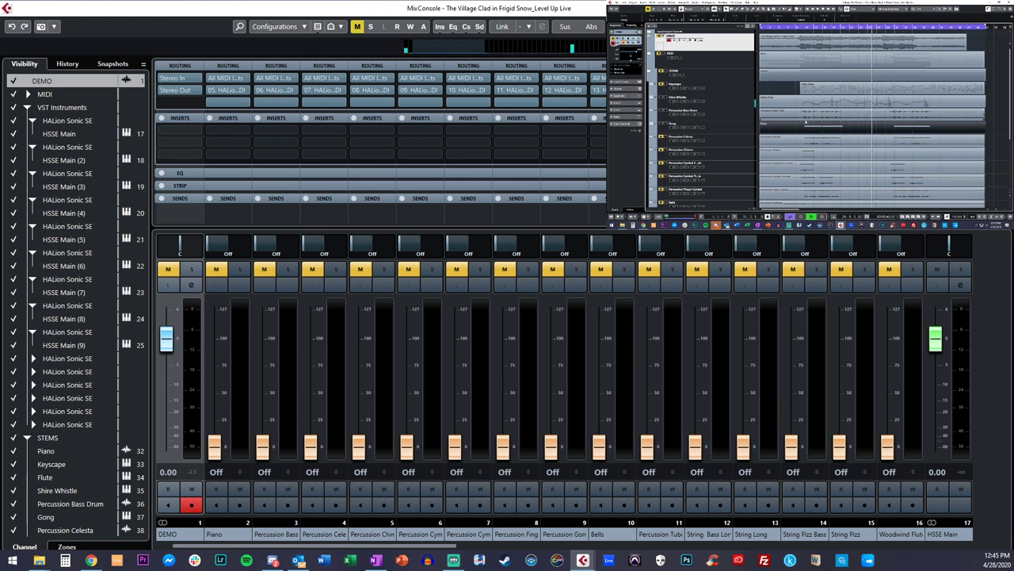
Step: Replay the mix with the new gong, and unmute and solo the Percussion Celesta track
{"action": "key", "text": "KP_Subtract"}
{"action": "key", "text": "space"}
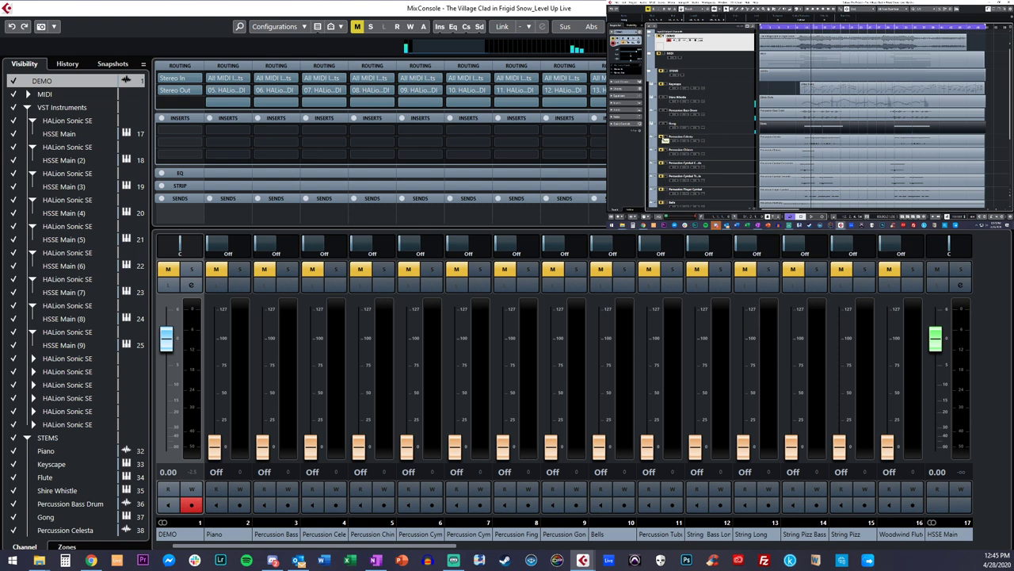
{"action": "key", "text": "space"}
{"action": "left_click", "coordinate": [721, 142]}
{"action": "left_click", "coordinate": [665, 137]}
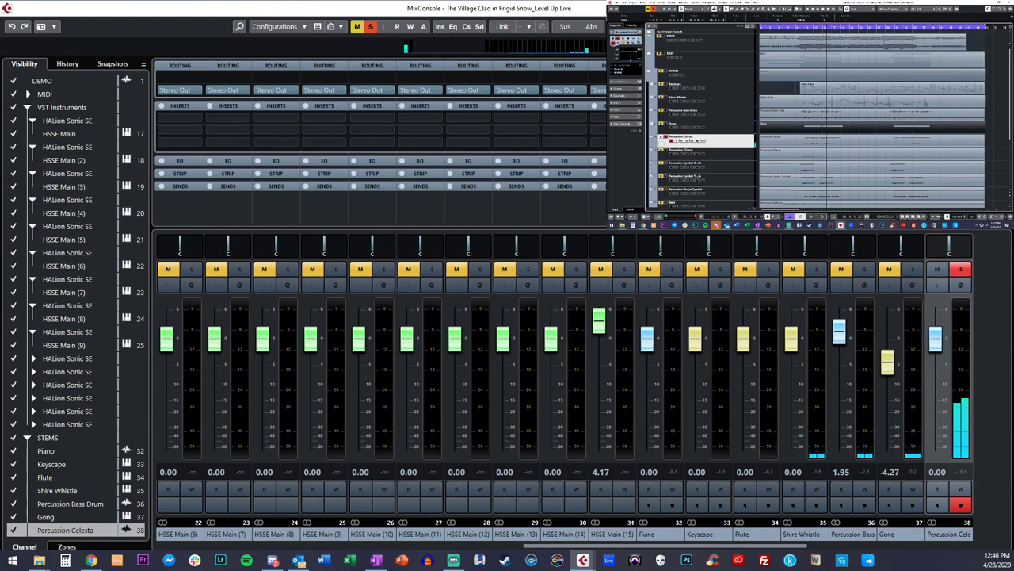
Step: Insert FabFilter Pro-Q on the Percussion Celesta track and play the soloed part
{"action": "left_click", "coordinate": [860, 227]}
{"action": "type", "text": "pro"}
{"action": "key", "text": "Return"}
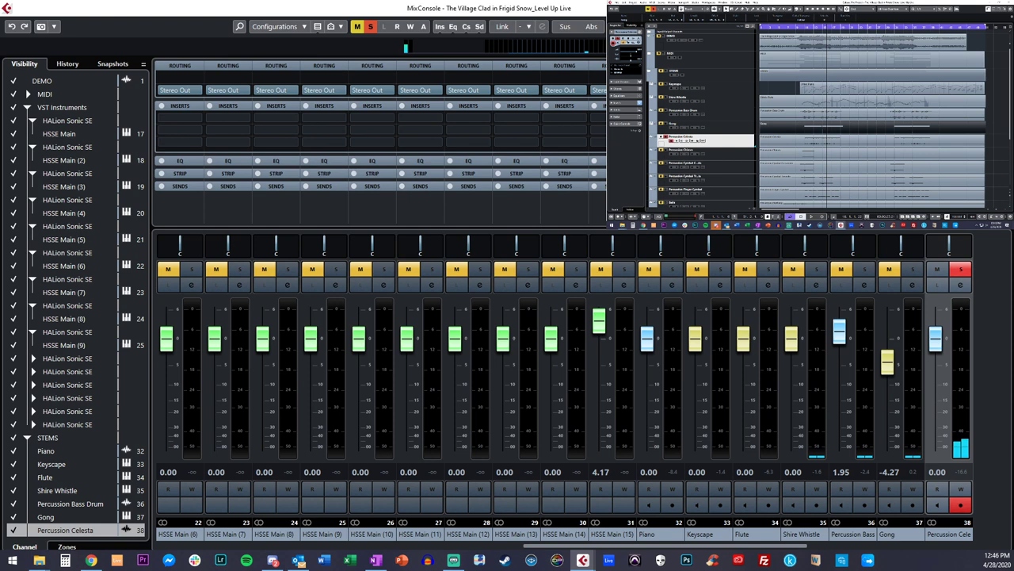
{"action": "key", "text": "KP_Subtract"}
{"action": "left_click_drag", "start_coordinate": [739, 50], "coordinate": [691, 38]}
{"action": "key", "text": "space"}
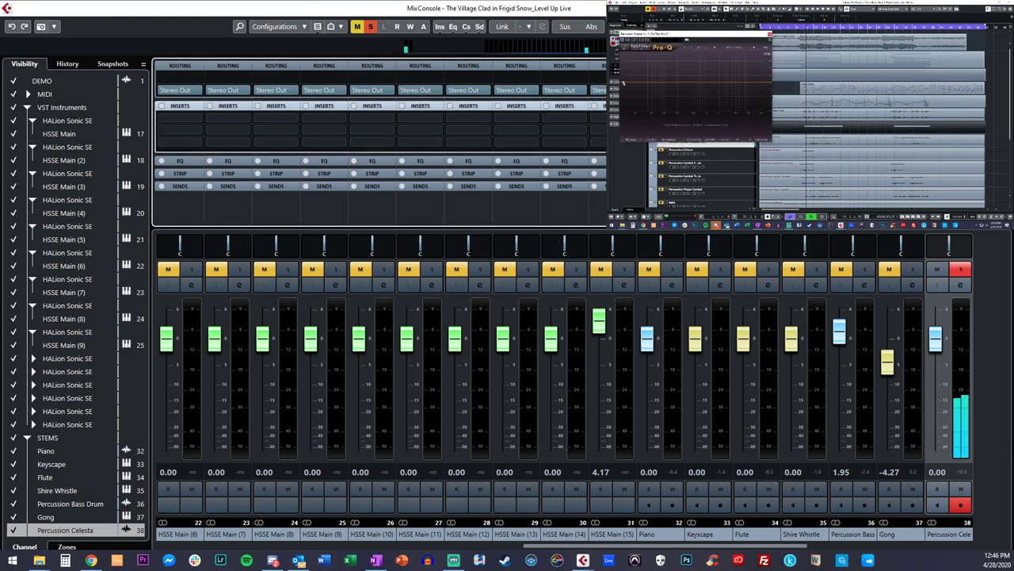
{"action": "left_click_drag", "start_coordinate": [623, 82], "coordinate": [653, 82]}
{"action": "left_click_drag", "start_coordinate": [673, 34], "coordinate": [547, 69]}
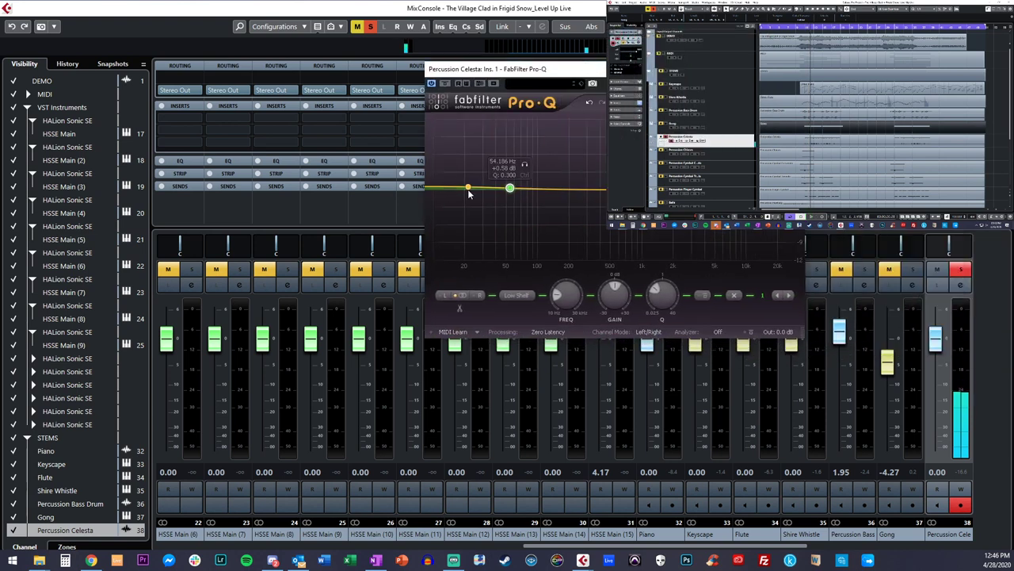
{"action": "left_click_drag", "start_coordinate": [513, 192], "coordinate": [526, 196]}
{"action": "left_click", "coordinate": [733, 295]}
Step: Add a low cut just above 100 Hz and a high cut to the Percussion Celesta's Pro-Q and close it
{"action": "left_click_drag", "start_coordinate": [442, 195], "coordinate": [544, 202]}
{"action": "left_click_drag", "start_coordinate": [674, 201], "coordinate": [720, 201]}
{"action": "key", "text": "ctrl+w"}
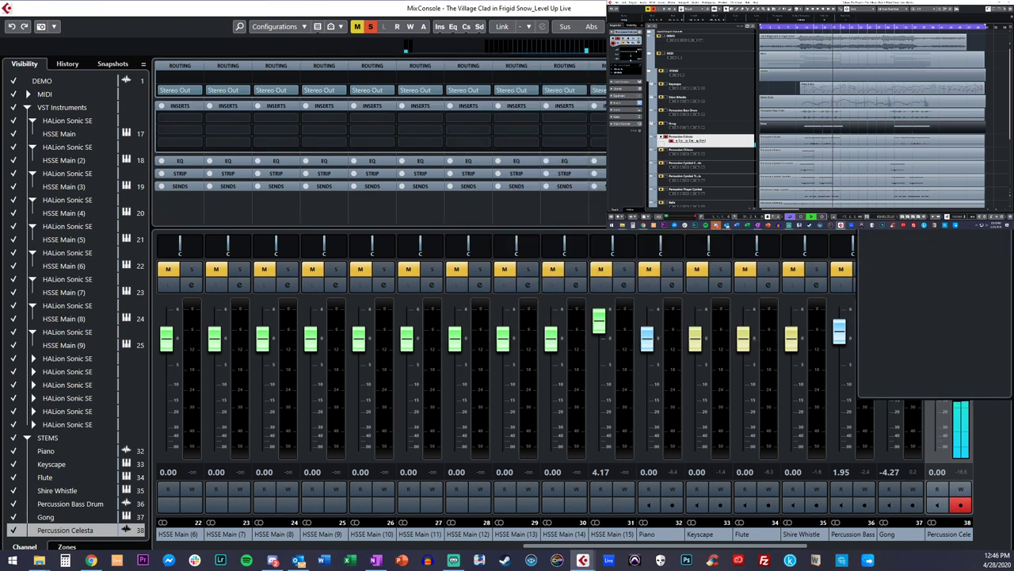
Step: Insert the 2C-Aether reverb in the Percussion Celesta's second slot and raise its Mix to 34 while listening
{"action": "key", "text": "space"}
{"action": "scroll", "coordinate": [906, 268], "scroll_direction": "up", "scroll_amount": 8}
{"action": "left_click", "coordinate": [881, 244]}
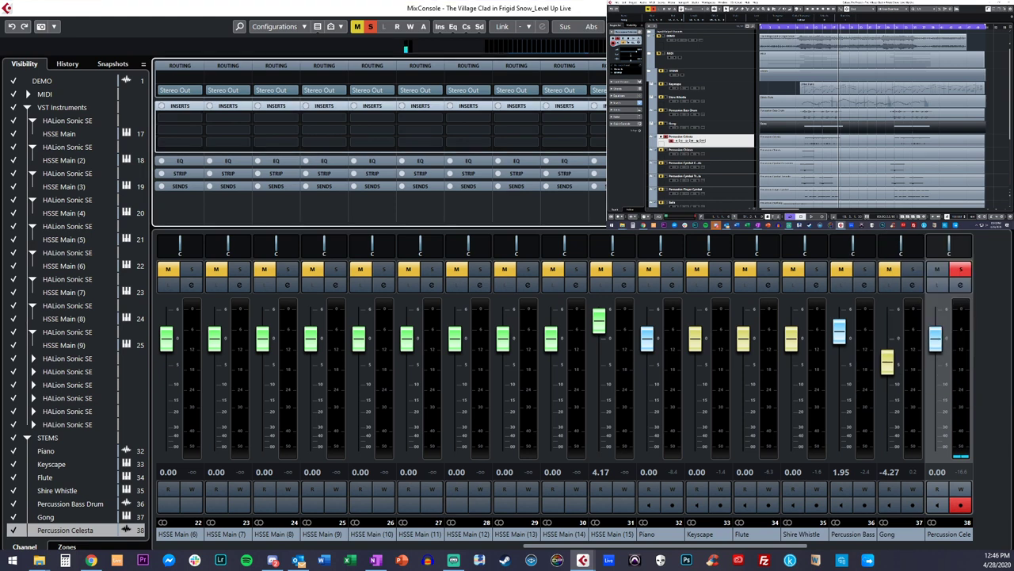
{"action": "left_click_drag", "start_coordinate": [746, 51], "coordinate": [456, 129]}
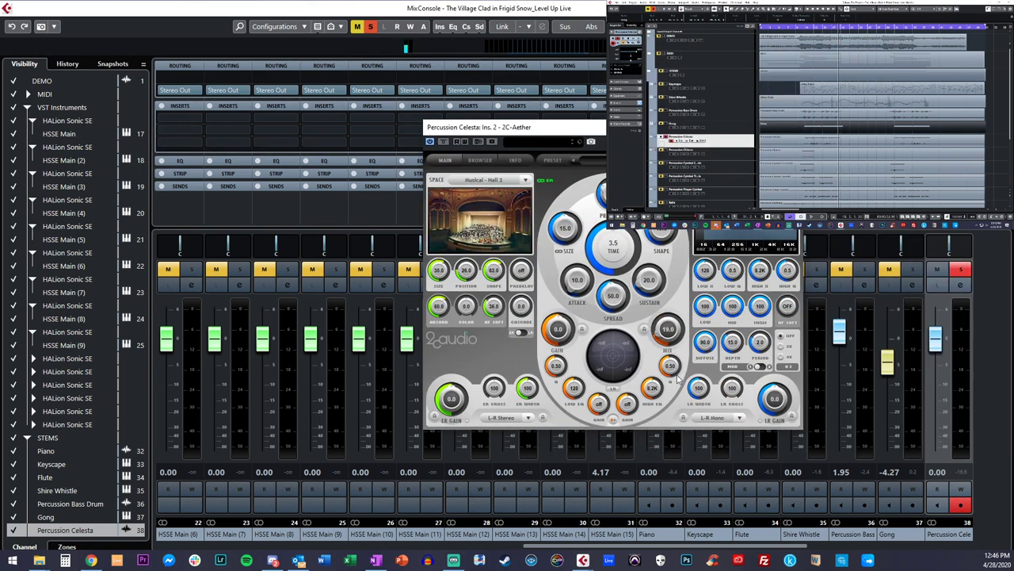
{"action": "key", "text": "space"}
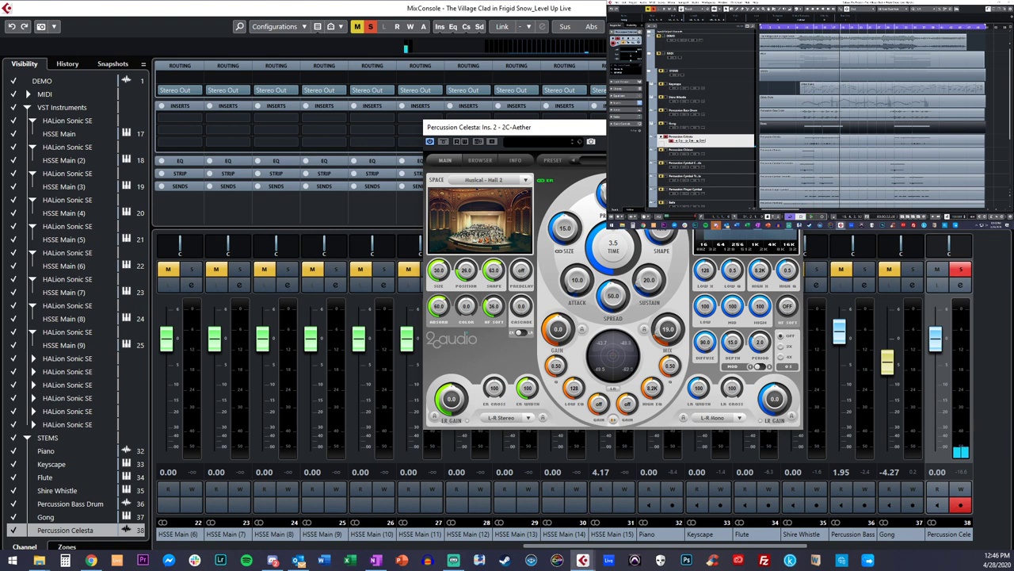
{"action": "left_click_drag", "start_coordinate": [668, 333], "coordinate": [667, 323]}
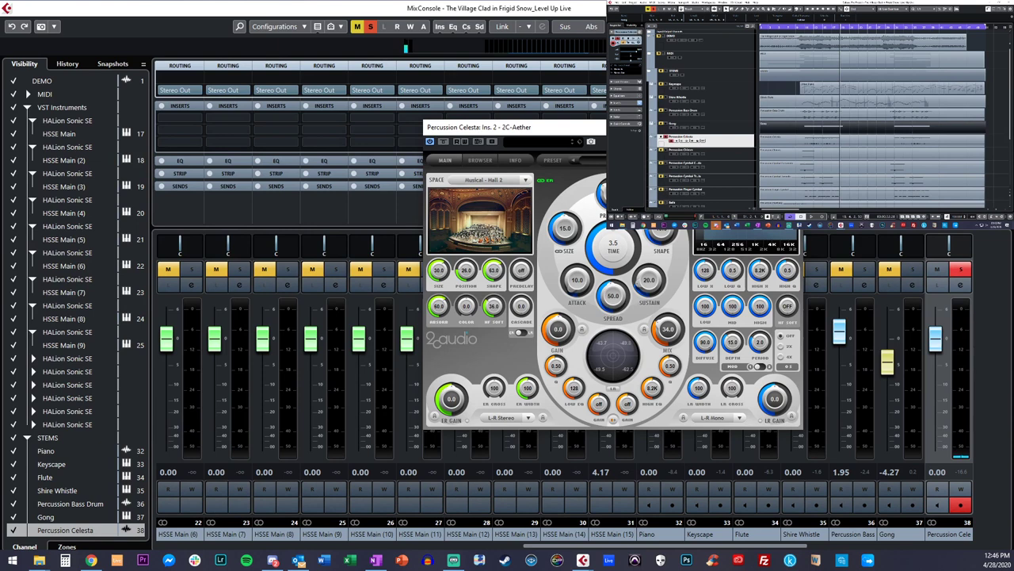
{"action": "left_click_drag", "start_coordinate": [475, 127], "coordinate": [388, 97]}
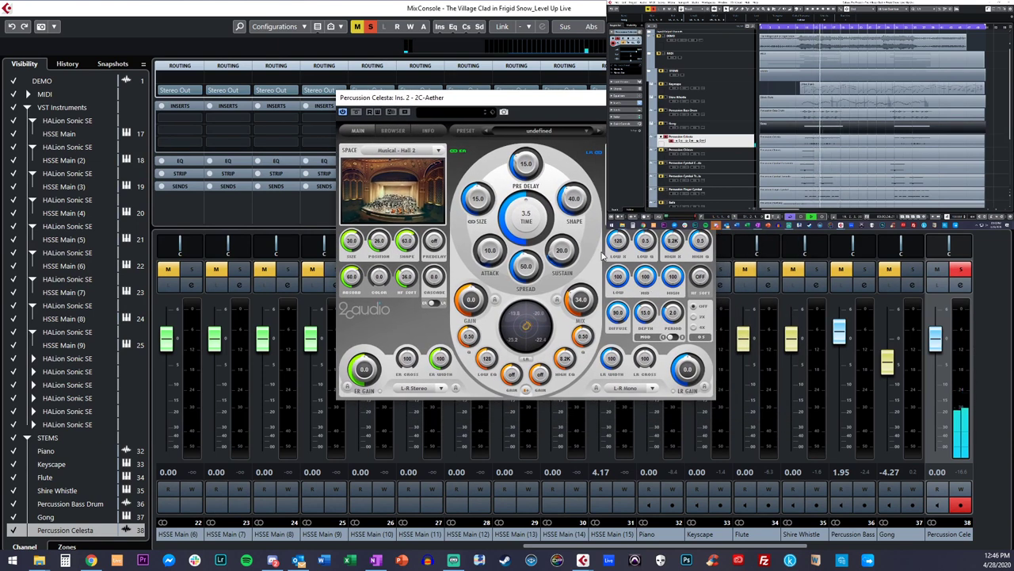
Step: Refine the celesta's Pro-Q: raise the high cut, move the low cut to about 100 Hz, and dip about 7.9 dB near 5.5 kHz
{"action": "left_click", "coordinate": [626, 87]}
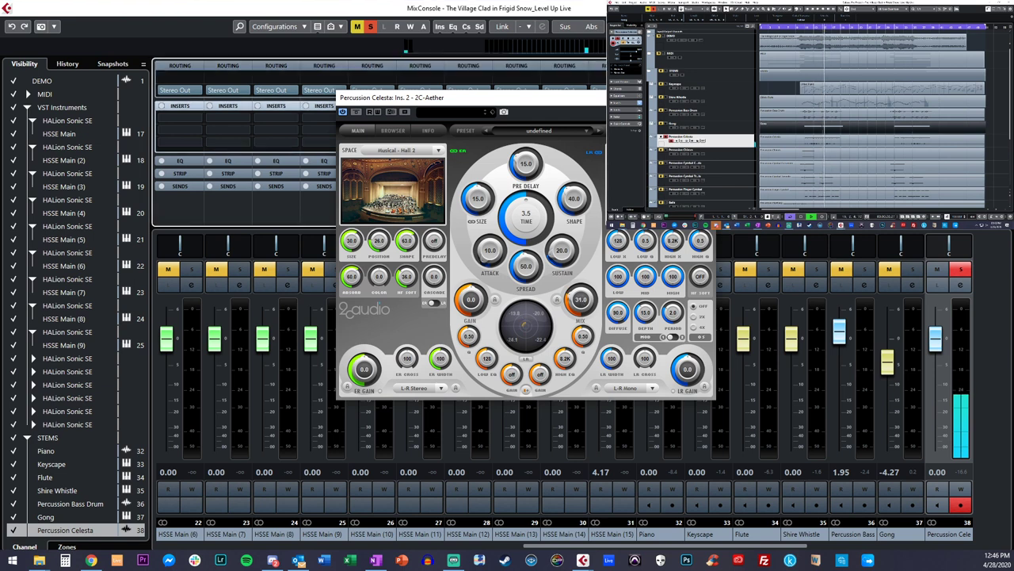
{"action": "left_click_drag", "start_coordinate": [718, 202], "coordinate": [789, 201]}
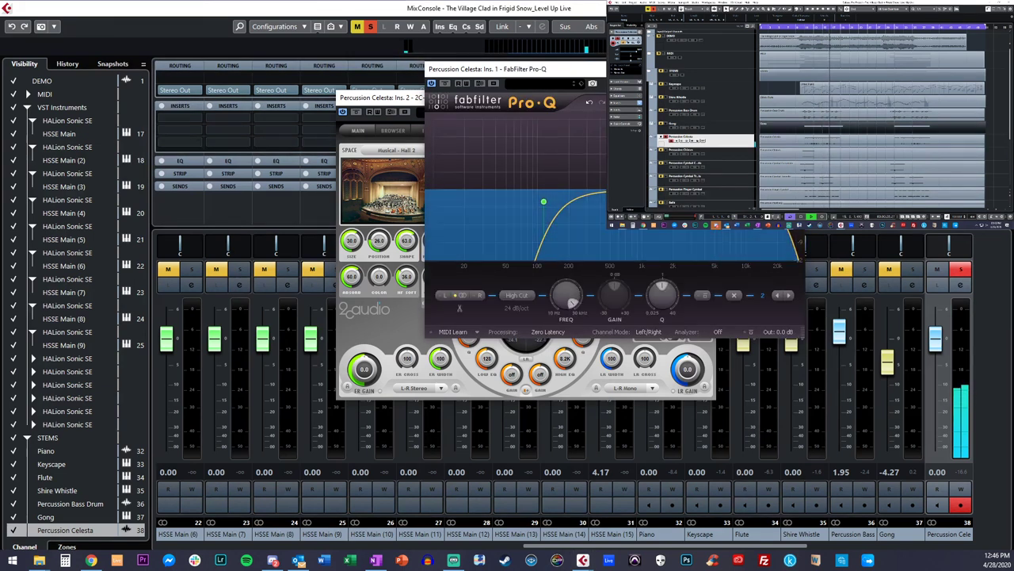
{"action": "left_click_drag", "start_coordinate": [664, 190], "coordinate": [720, 242]}
{"action": "mouse_move", "coordinate": [543, 202]}
{"action": "left_mouse_down"}
{"action": "mouse_move", "coordinate": [495, 203]}
{"action": "mouse_move", "coordinate": [537, 197]}
{"action": "left_mouse_up"}
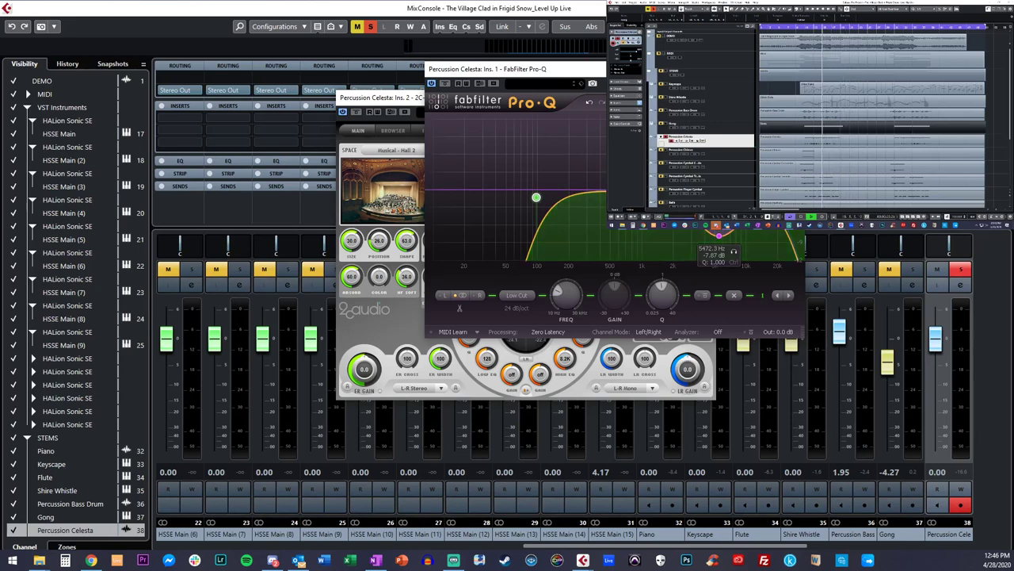
{"action": "left_click", "coordinate": [729, 232]}
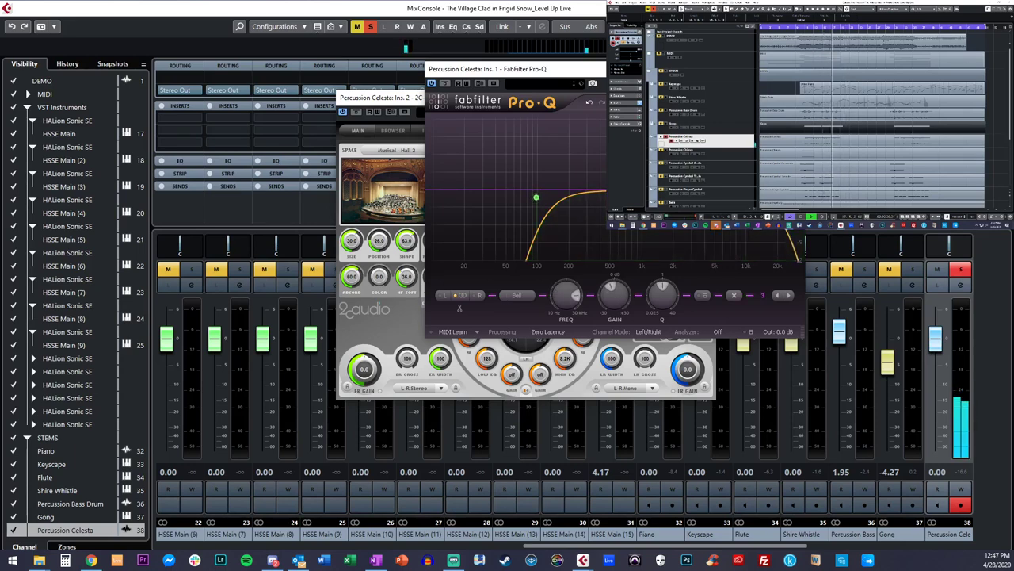
Step: Close the celesta's plug-in windows, take it out of solo, and mute it while playing the full mix
{"action": "key", "text": "ctrl+w"}
{"action": "key", "text": "Escape"}
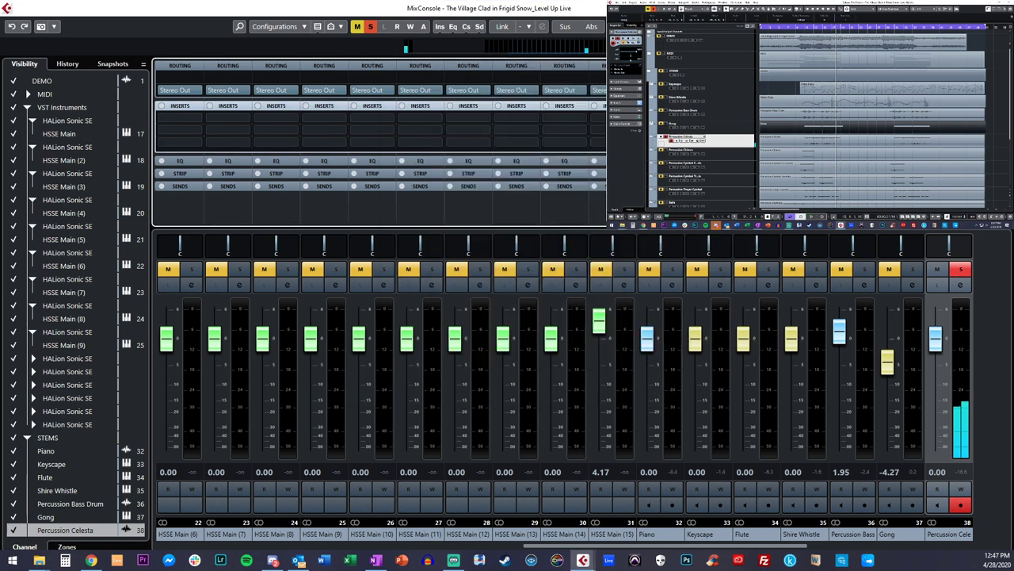
{"action": "key", "text": "s"}
{"action": "key", "text": "space"}
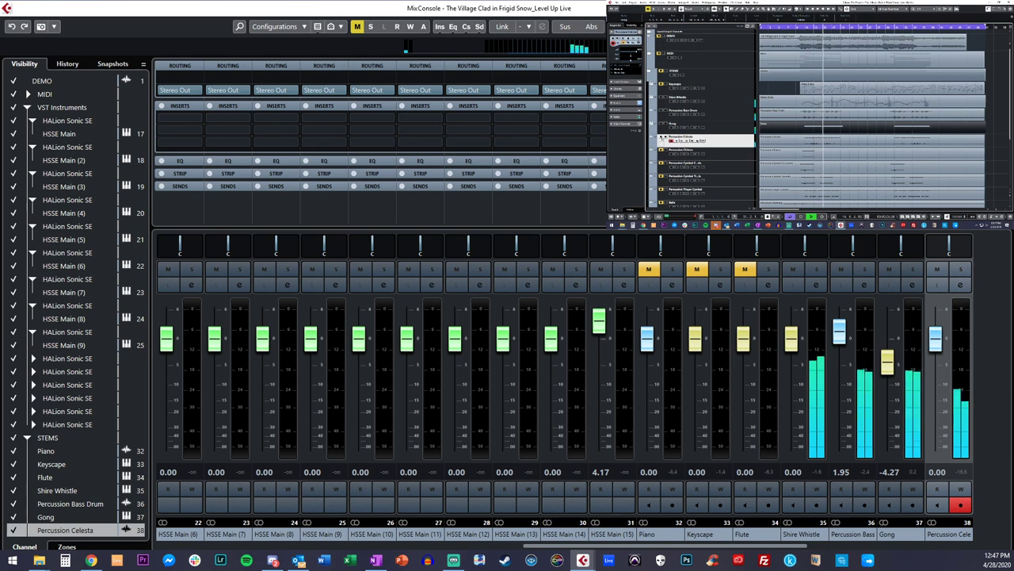
{"action": "left_click", "coordinate": [661, 137]}
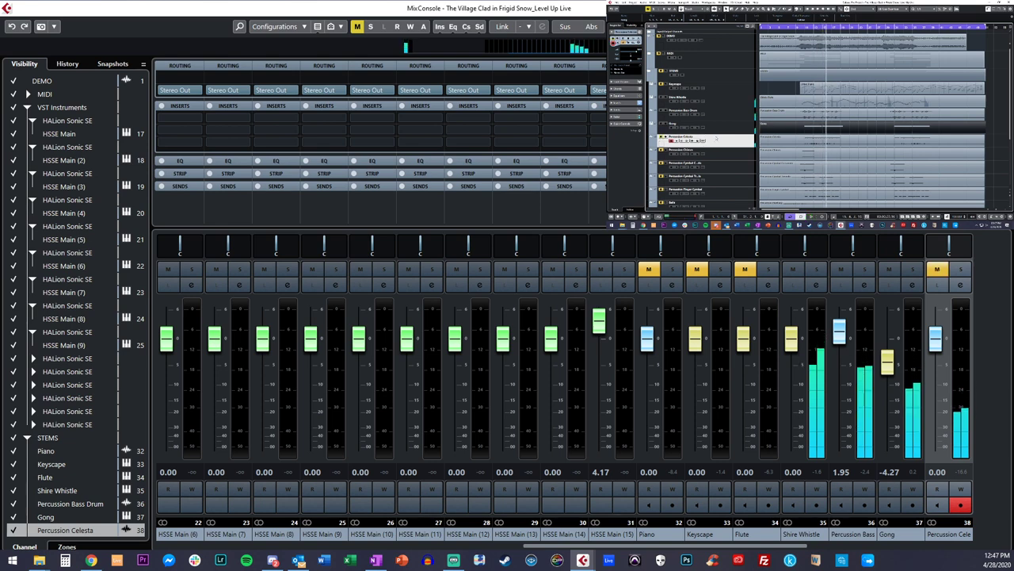
{"action": "key", "text": "Up"}
{"action": "key", "text": "Down"}
{"action": "key", "text": "Up"}
{"action": "key", "text": "Down"}
Step: Solo the Percussion Chimes track, rename it Wind Chimes, and insert FabFilter Pro-Q on it
{"action": "left_click", "coordinate": [872, 135]}
{"action": "scroll", "coordinate": [718, 140], "scroll_direction": "down", "scroll_amount": 2}
{"action": "scroll", "coordinate": [718, 140], "scroll_direction": "up", "scroll_amount": 2}
{"action": "key", "text": "Down"}
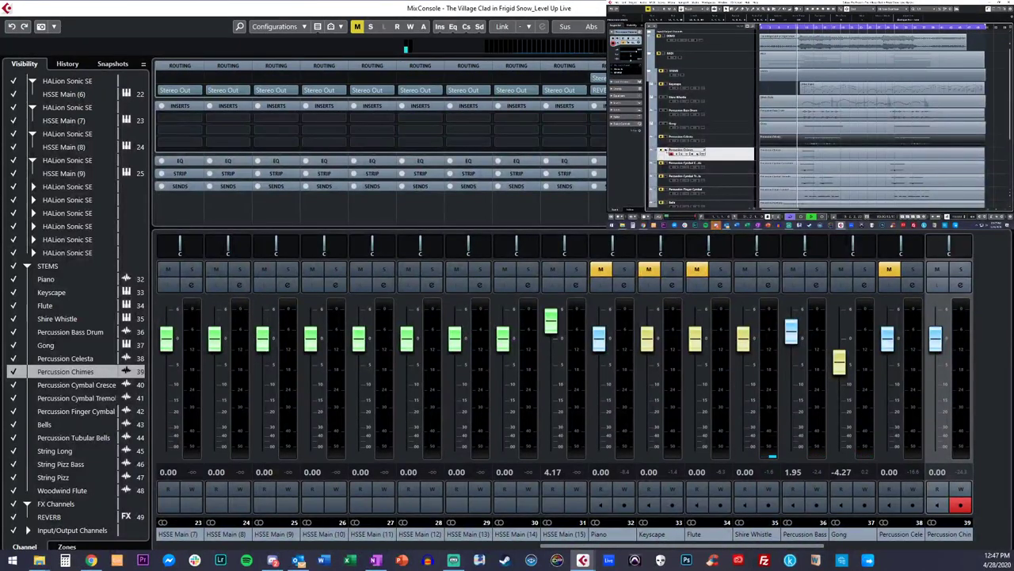
{"action": "left_click", "coordinate": [666, 150]}
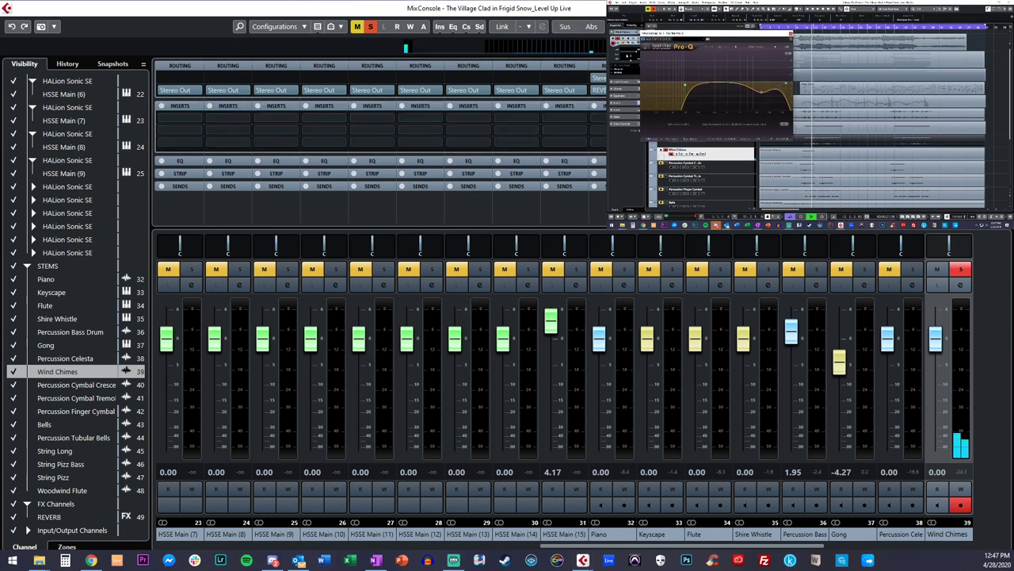
Step: Delete the dip near 6.4 kHz from the Wind Chimes Pro-Q, move the low cut to about 600 Hz, and raise the high cut
{"action": "left_click_drag", "start_coordinate": [726, 34], "coordinate": [529, 102]}
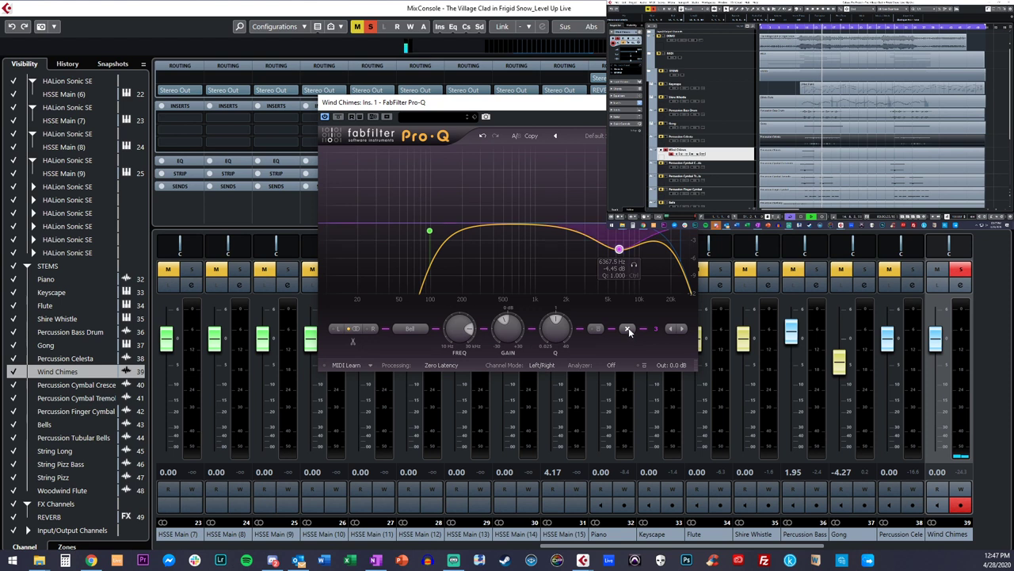
{"action": "left_click", "coordinate": [627, 328]}
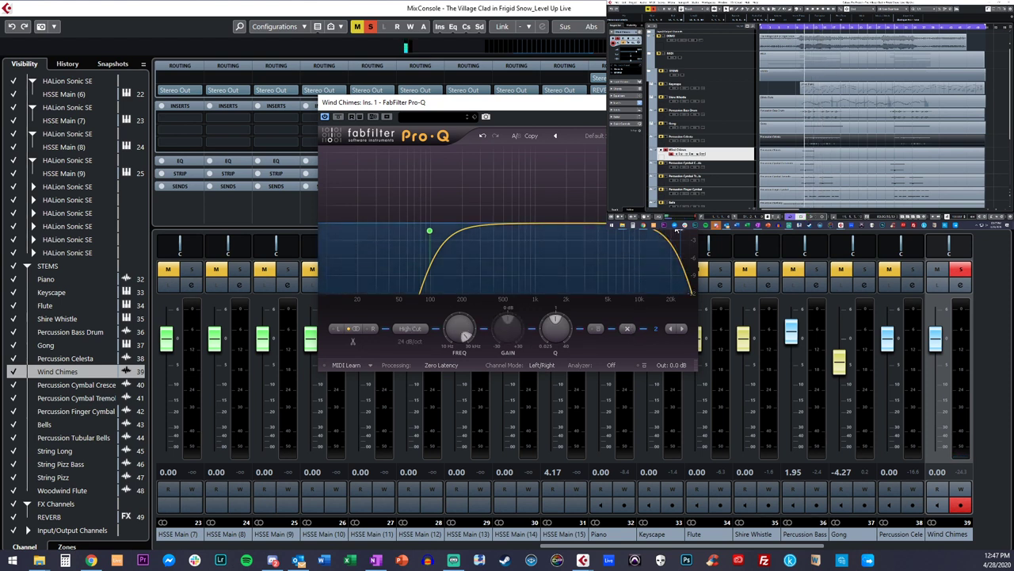
{"action": "left_click_drag", "start_coordinate": [431, 230], "coordinate": [512, 226]}
{"action": "mouse_move", "coordinate": [679, 230]}
{"action": "left_mouse_down"}
{"action": "mouse_move", "coordinate": [624, 230]}
{"action": "mouse_move", "coordinate": [689, 241]}
{"action": "left_mouse_up"}
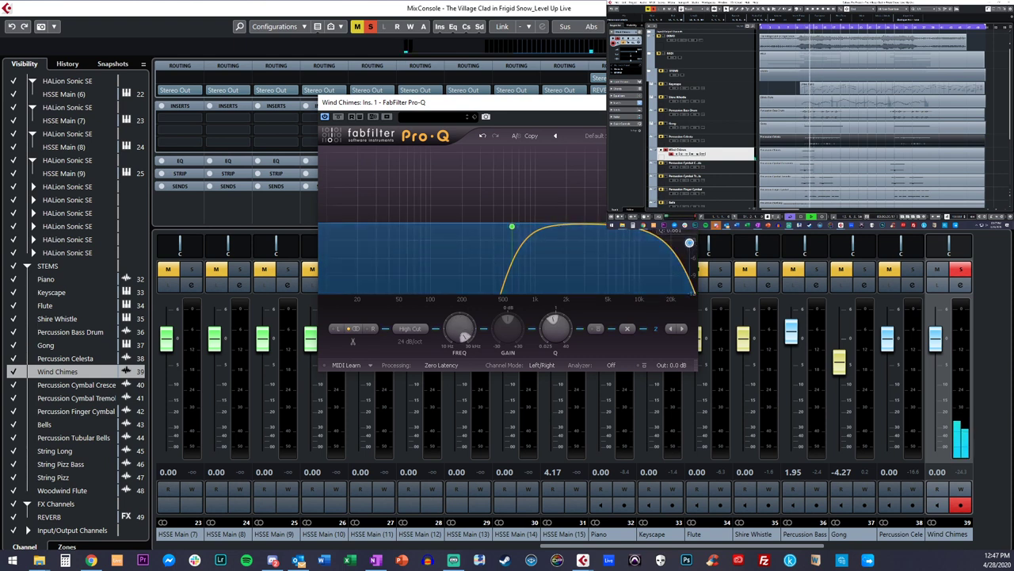
{"action": "left_click", "coordinate": [686, 101]}
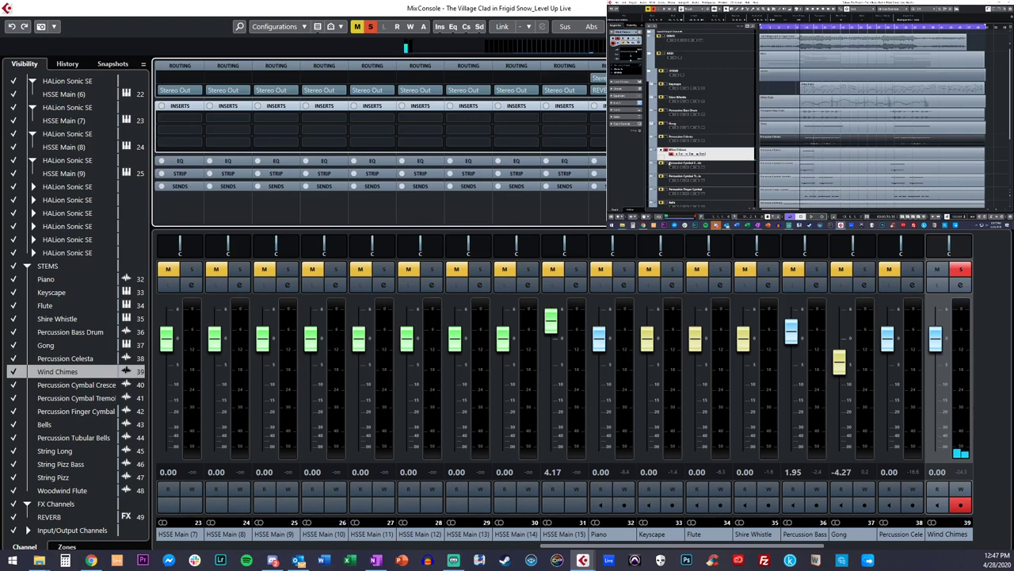
Step: Take the wind chimes out of solo and audition the three cymbal tracks during playback
{"action": "left_click", "coordinate": [666, 149]}
{"action": "left_click", "coordinate": [665, 162]}
{"action": "key", "text": "space"}
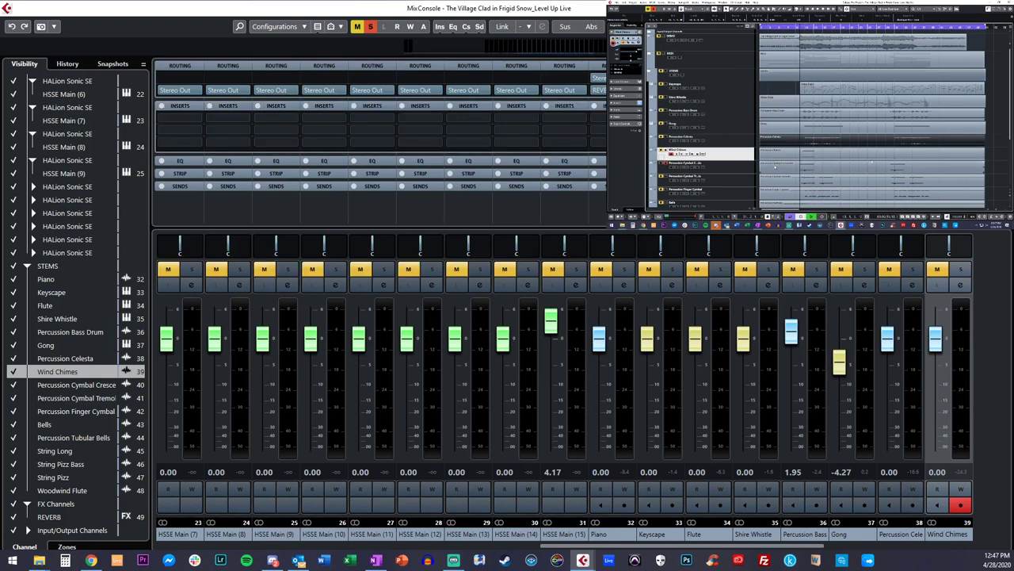
{"action": "scroll", "coordinate": [771, 164], "scroll_direction": "down", "scroll_amount": 5}
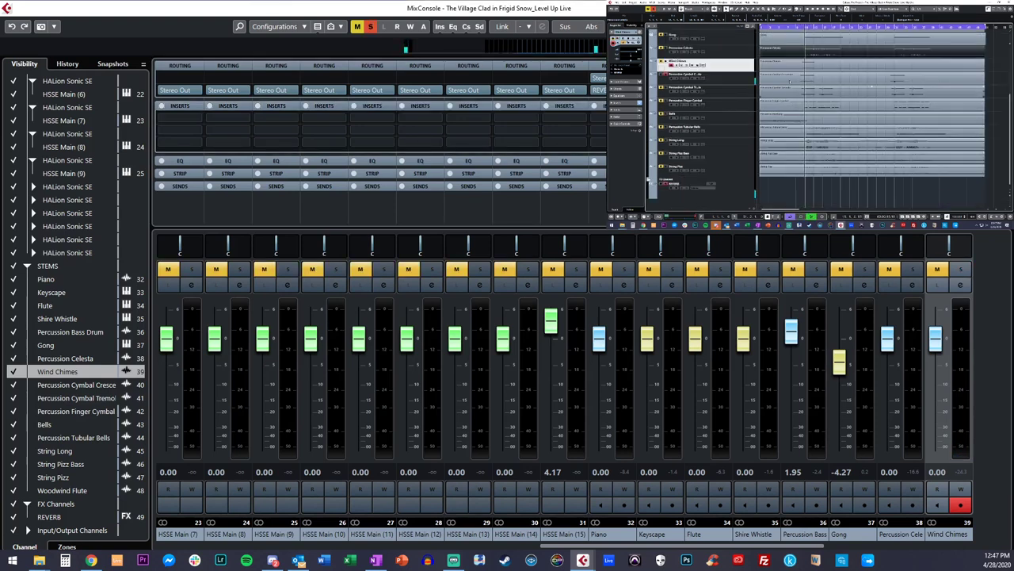
{"action": "key", "text": "Down"}
{"action": "key", "text": "s"}
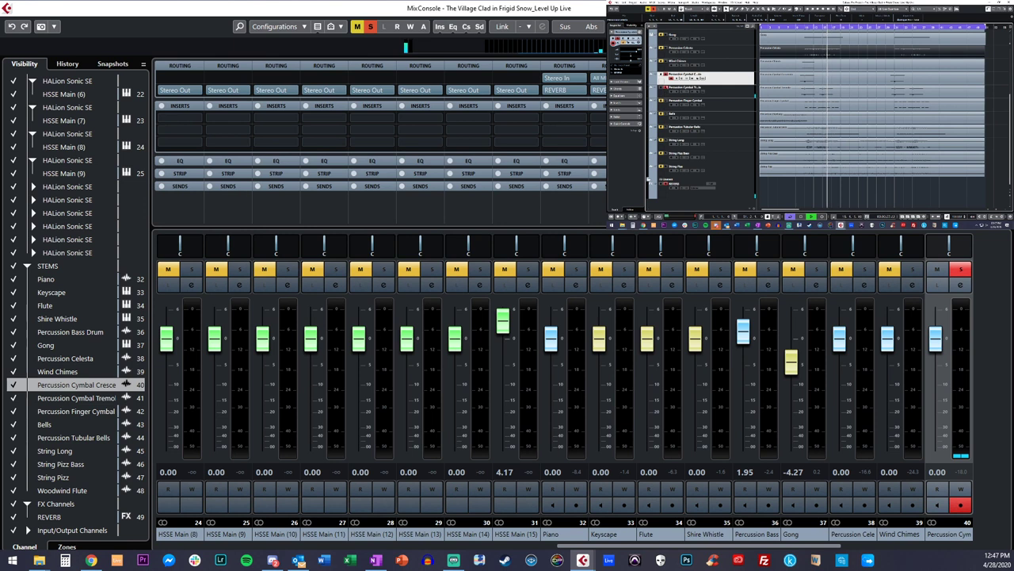
{"action": "key", "text": "Up"}
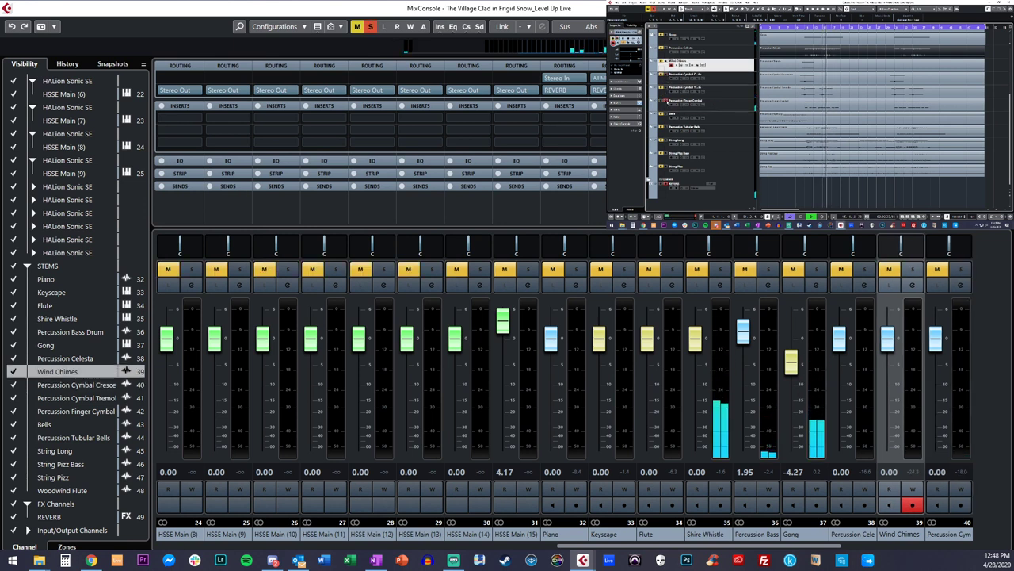
{"action": "left_click", "coordinate": [666, 100]}
{"action": "key", "text": "space"}
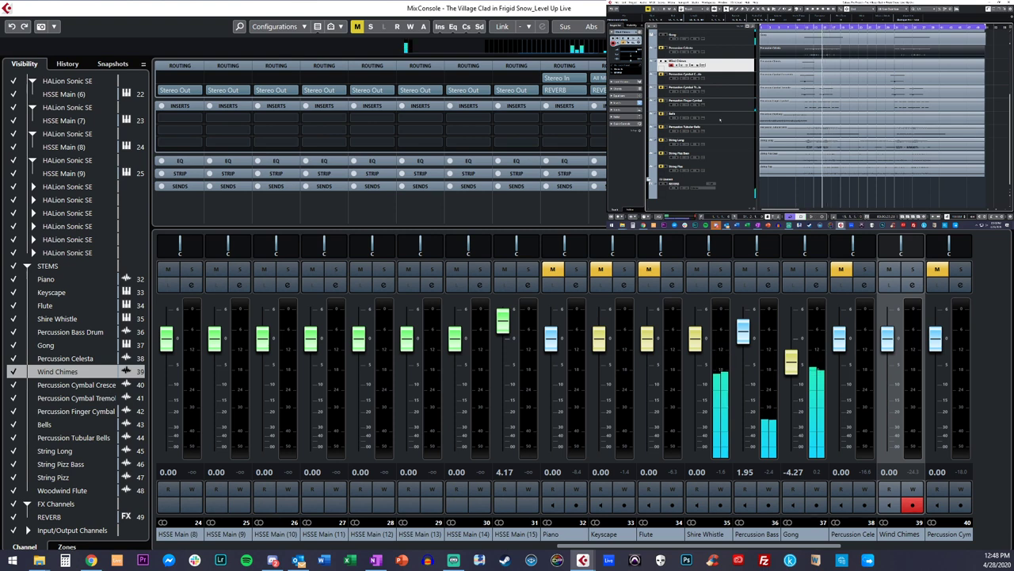
Step: Audition the String Pizz stem in solo, then hide its track
{"action": "left_click", "coordinate": [733, 142]}
{"action": "left_click", "coordinate": [738, 169]}
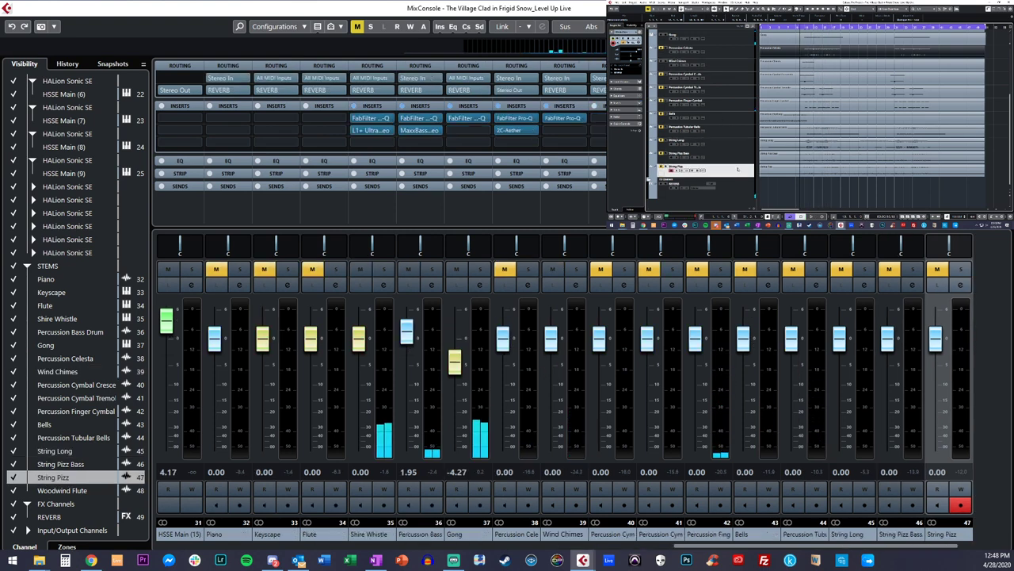
{"action": "key", "text": "s"}
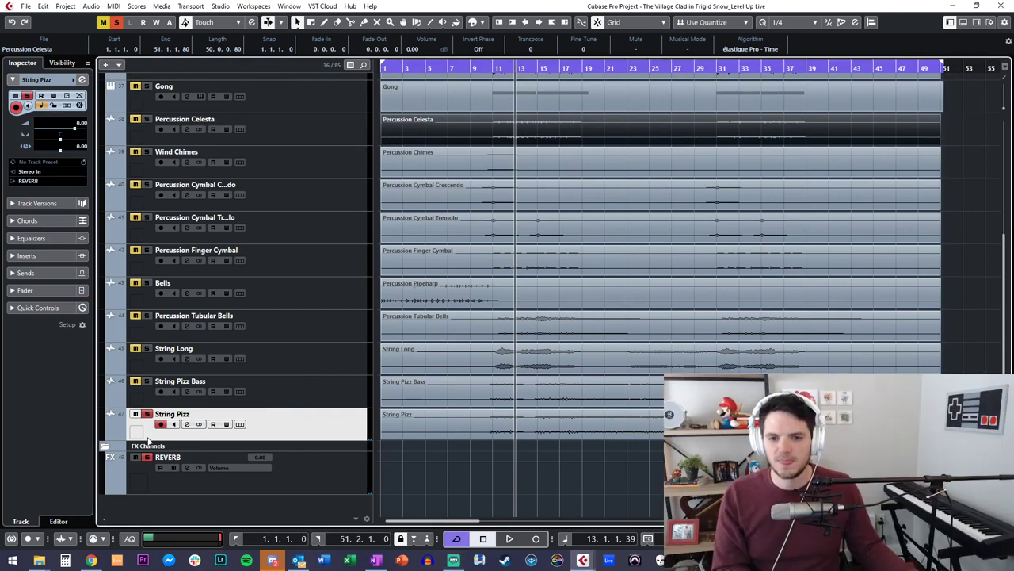
{"action": "right_click", "coordinate": [279, 419]}
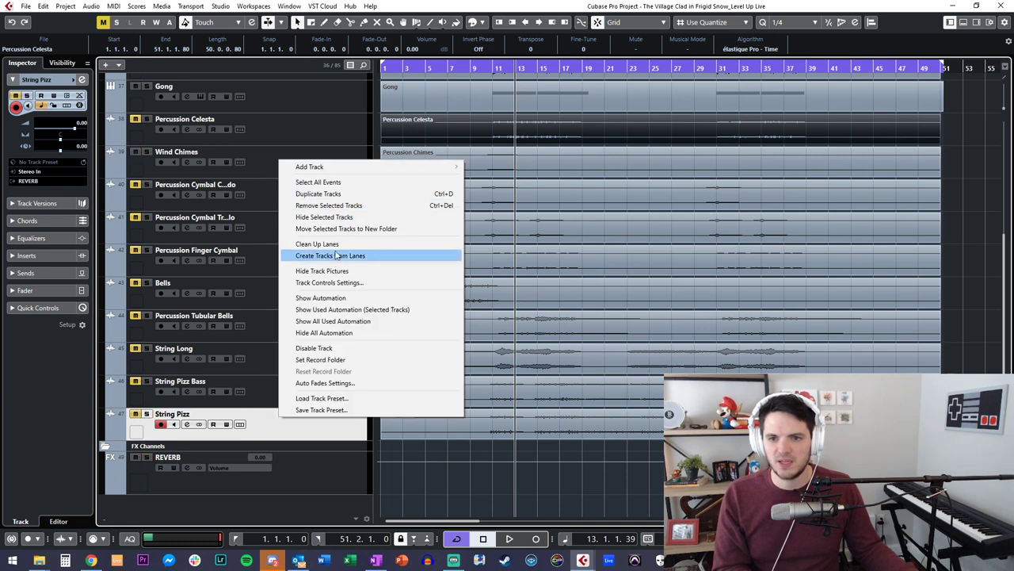
{"action": "left_click", "coordinate": [341, 218]}
Step: Examine the string tracks in the expanded MIDI folder and among the stems, return to the project start, and collapse the MIDI folder
{"action": "left_click", "coordinate": [249, 214]}
{"action": "left_click", "coordinate": [136, 181]}
{"action": "left_click", "coordinate": [105, 133]}
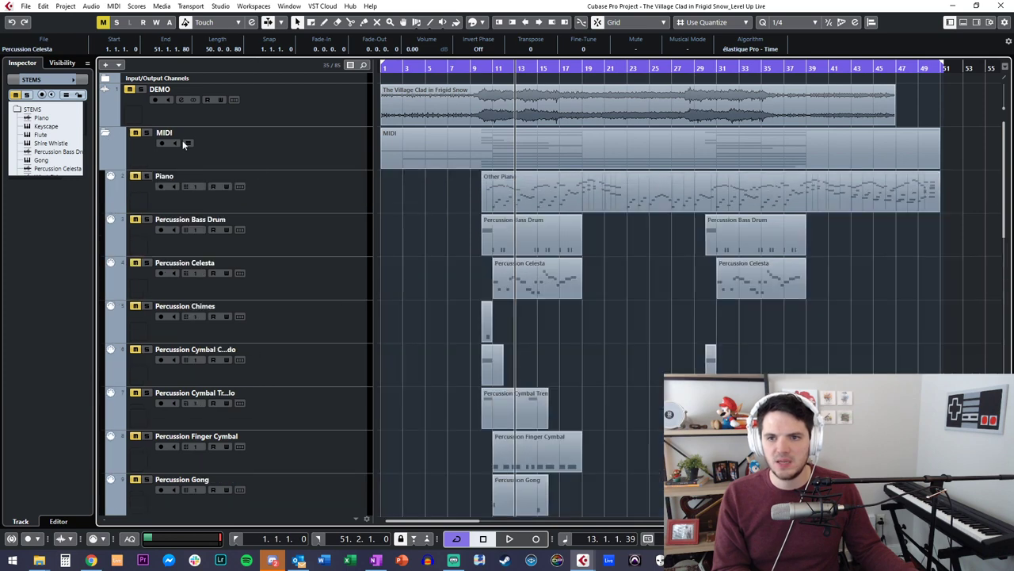
{"action": "scroll", "coordinate": [230, 180], "scroll_direction": "down", "scroll_amount": 10}
{"action": "left_click", "coordinate": [333, 379]}
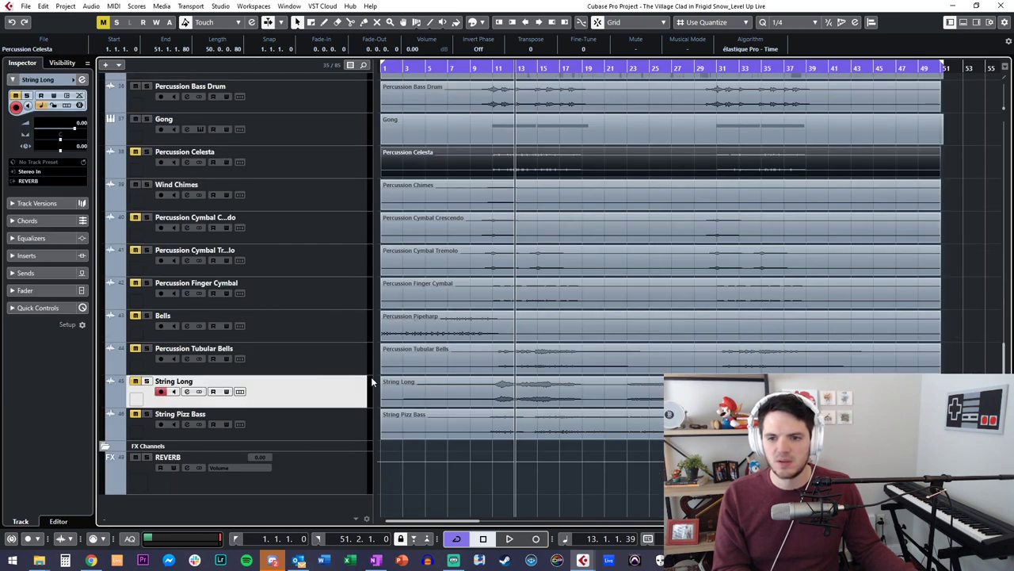
{"action": "left_click", "coordinate": [457, 423]}
{"action": "left_click", "coordinate": [284, 320]}
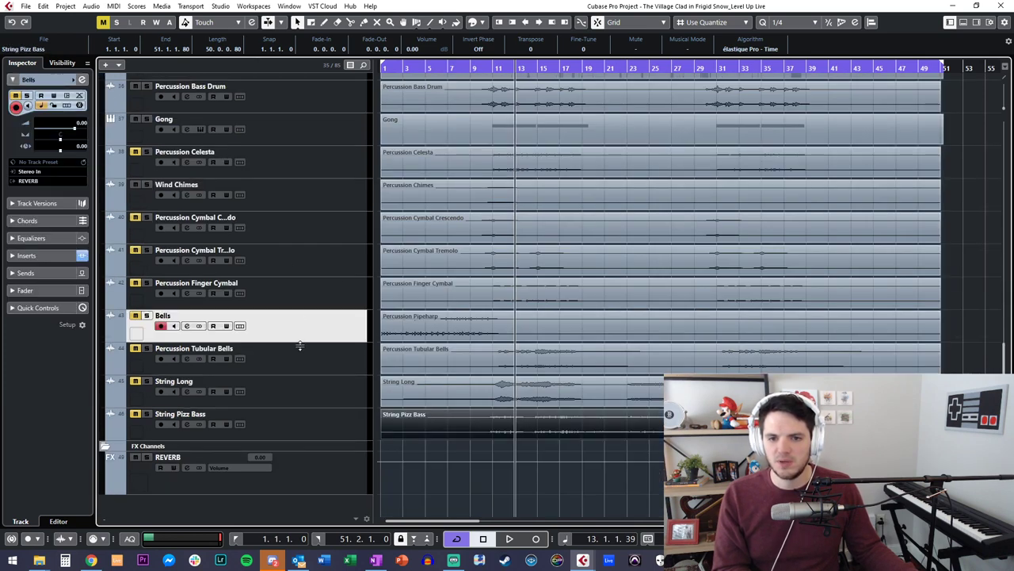
{"action": "key", "text": "Down"}
{"action": "key", "text": "Down"}
{"action": "key", "text": "Down"}
{"action": "scroll", "coordinate": [336, 317], "scroll_direction": "up", "scroll_amount": 3}
{"action": "scroll", "coordinate": [336, 316], "scroll_direction": "down", "scroll_amount": 3}
{"action": "scroll", "coordinate": [336, 316], "scroll_direction": "up", "scroll_amount": 3}
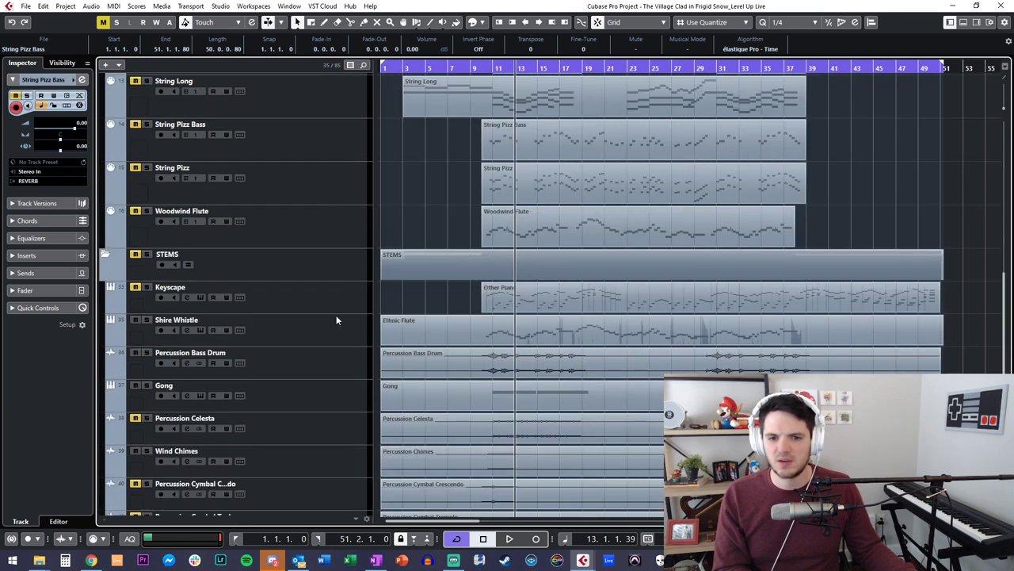
{"action": "scroll", "coordinate": [336, 320], "scroll_direction": "down", "scroll_amount": 3}
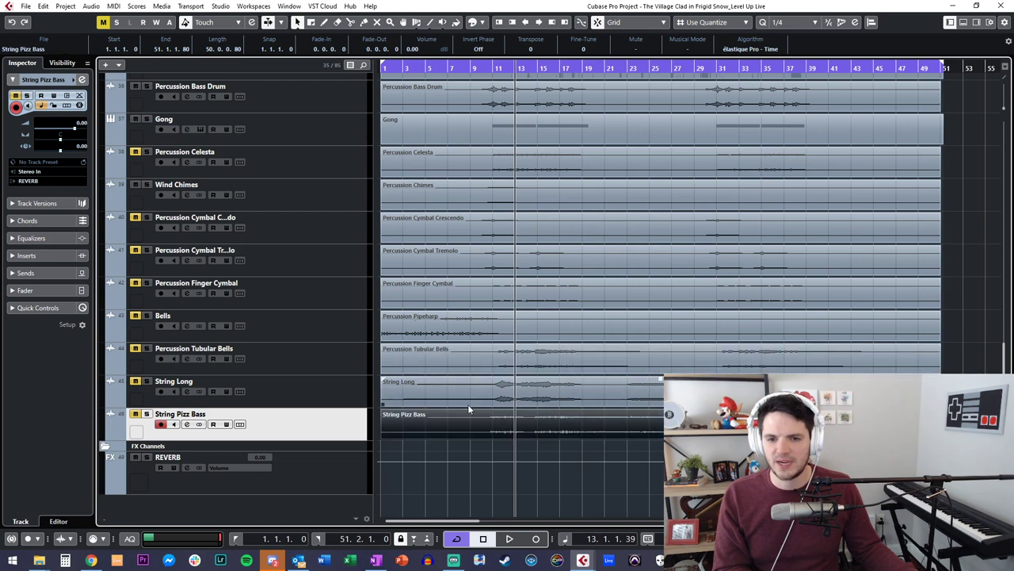
{"action": "key", "text": "KP_Decimal"}
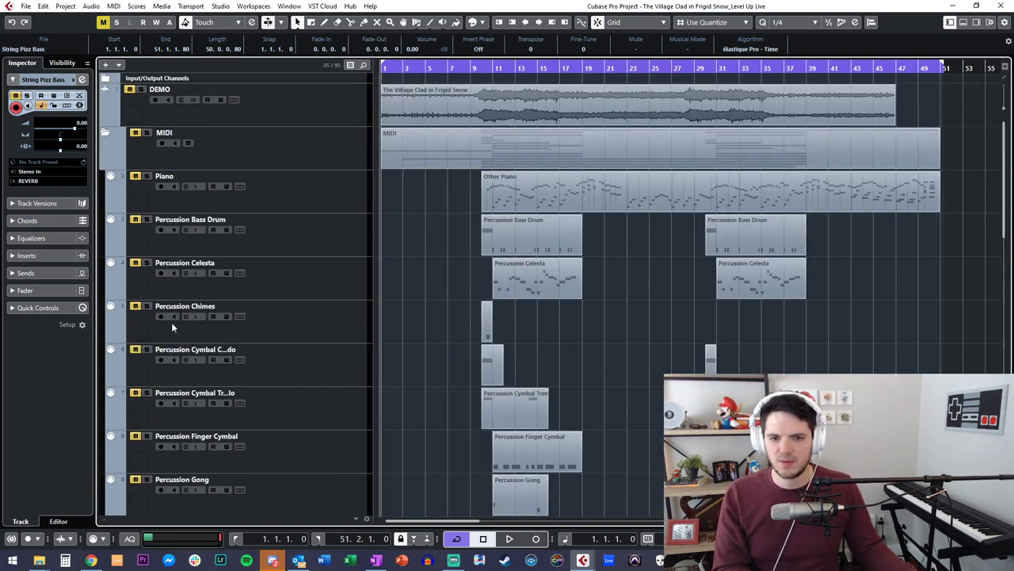
{"action": "left_click", "coordinate": [107, 134]}
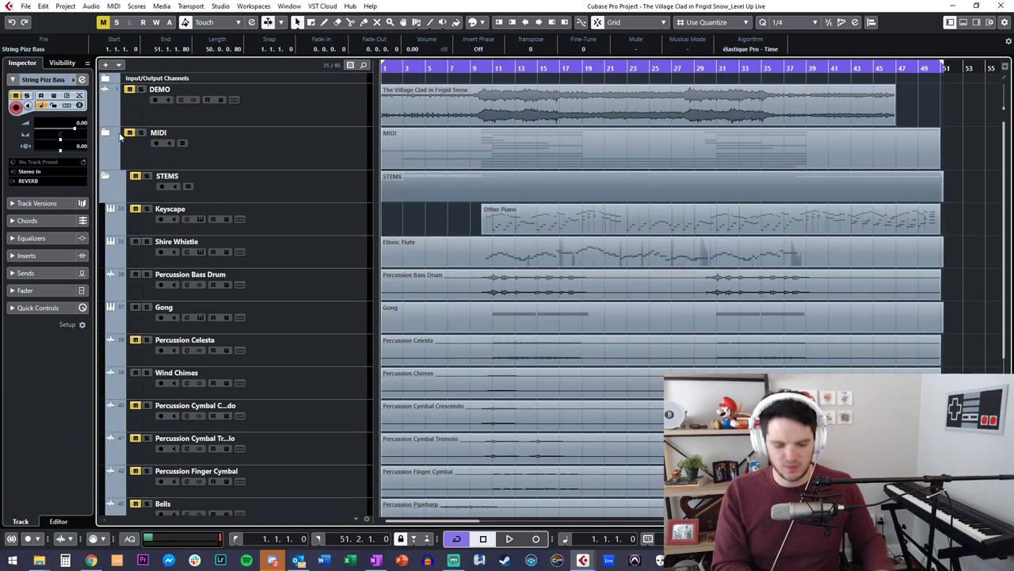
Step: Add a Kontakt 5 instrument track named "Strings Pizz." and hide the String Pizz Bass track
{"action": "key", "text": "t"}
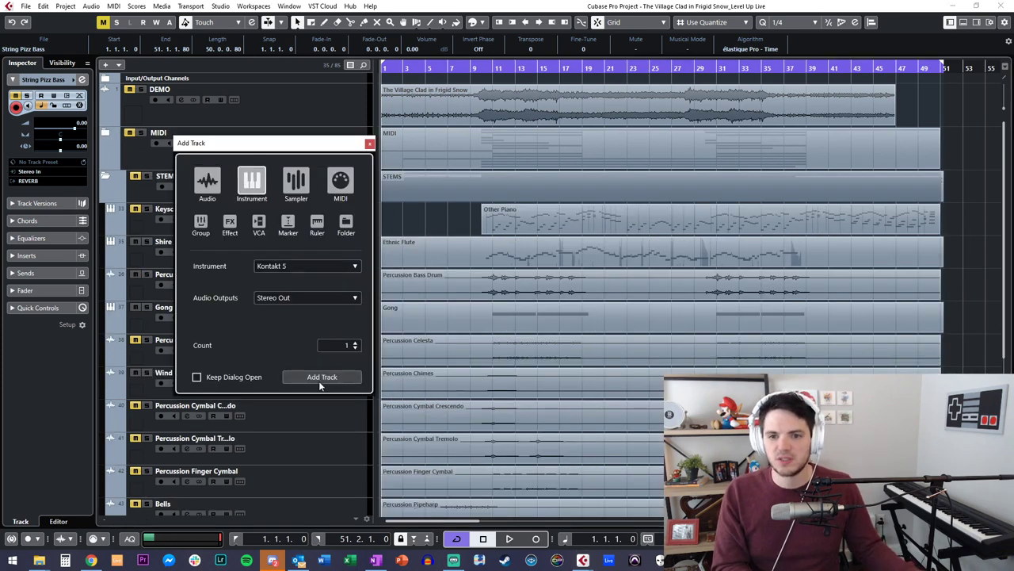
{"action": "scroll", "coordinate": [222, 201], "scroll_direction": "down", "scroll_amount": 5}
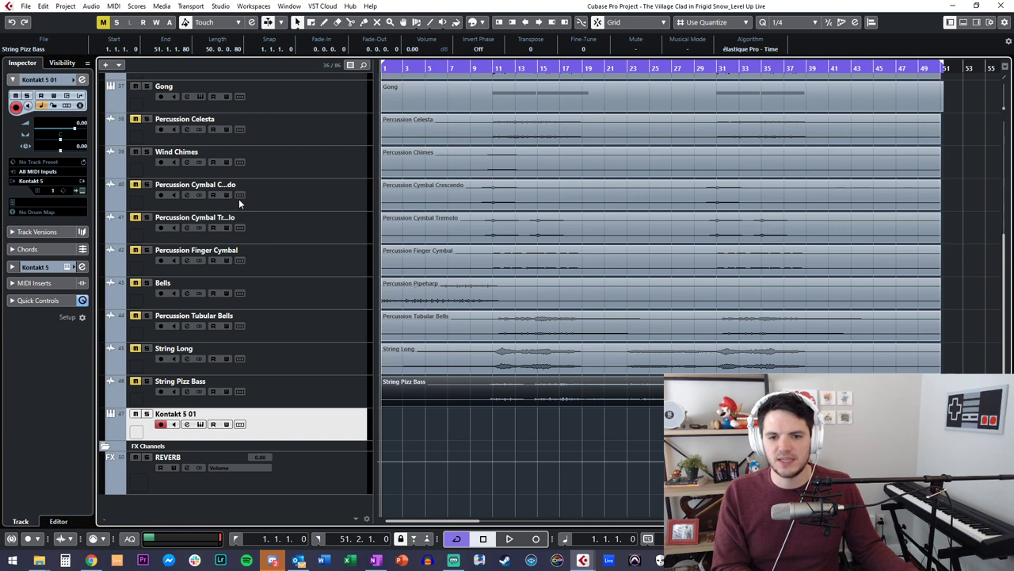
{"action": "double_click", "coordinate": [175, 414]}
{"action": "key", "text": "BackSpace"}
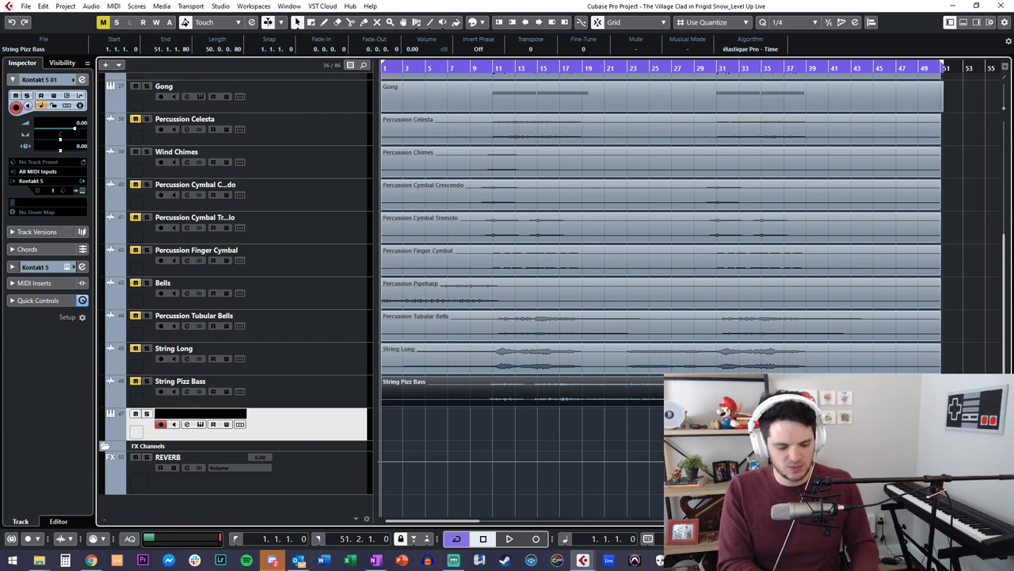
{"action": "type", "text": "Strings Pizz."}
{"action": "key", "text": "Return"}
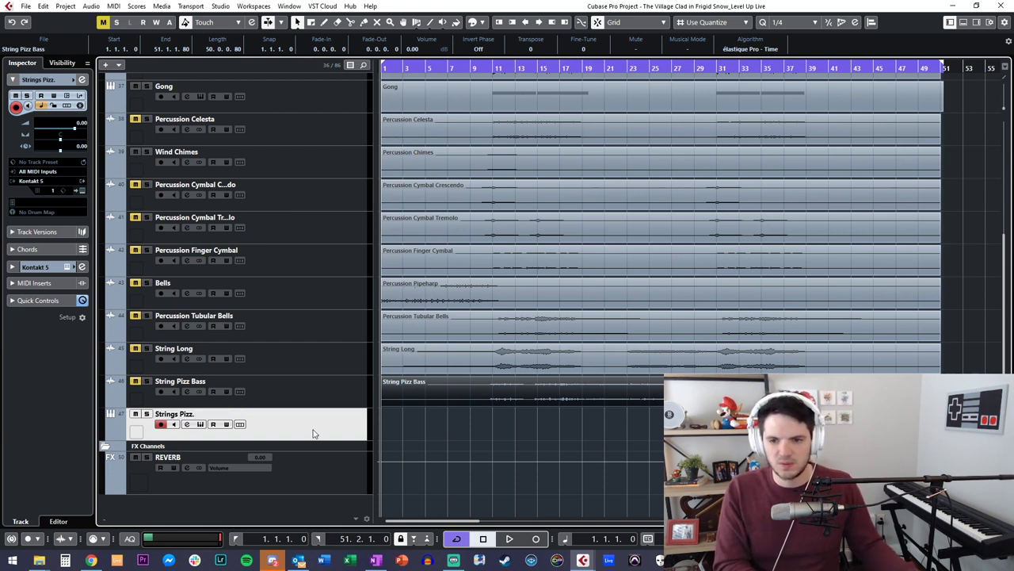
{"action": "right_click", "coordinate": [283, 392]}
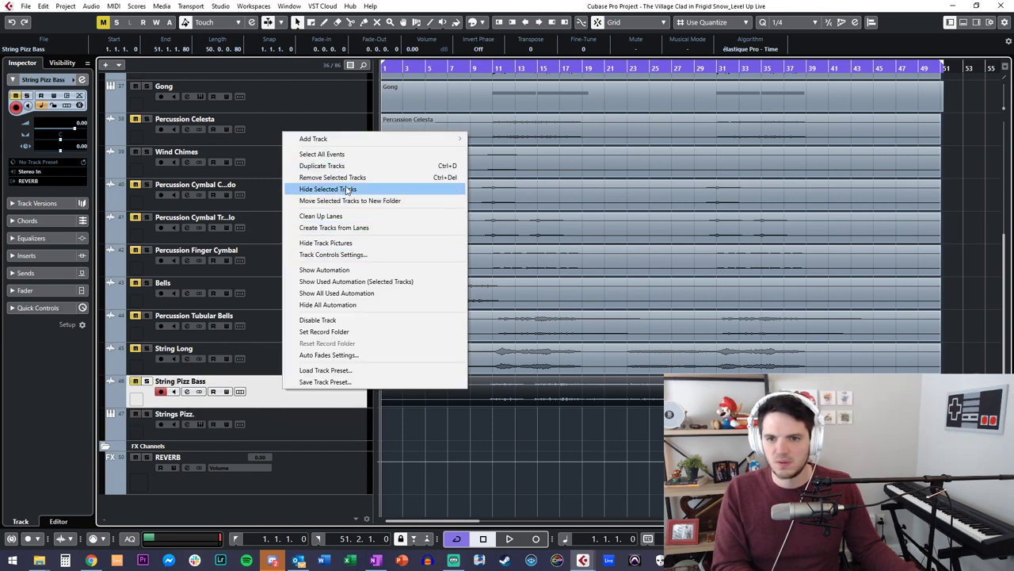
{"action": "left_click", "coordinate": [346, 190]}
Step: Open Kontakt on the Strings Pizz. track and browse the Quick-Load instruments to the orchestral strings folder
{"action": "left_click", "coordinate": [277, 436]}
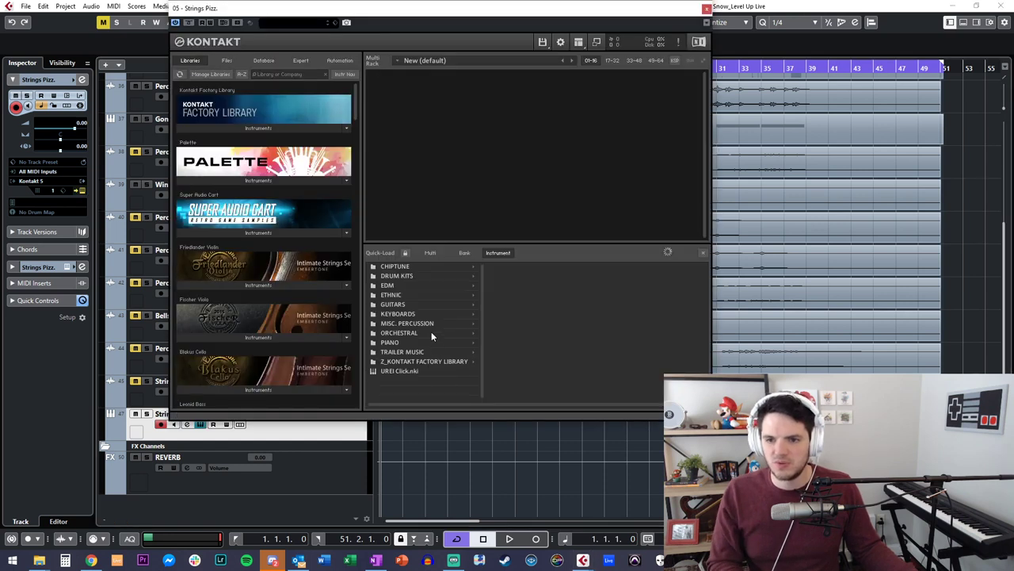
{"action": "left_click", "coordinate": [432, 331]}
{"action": "key", "text": "Down"}
{"action": "key", "text": "Down"}
{"action": "key", "text": "Down"}
{"action": "key", "text": "Down"}
{"action": "key", "text": "Right"}
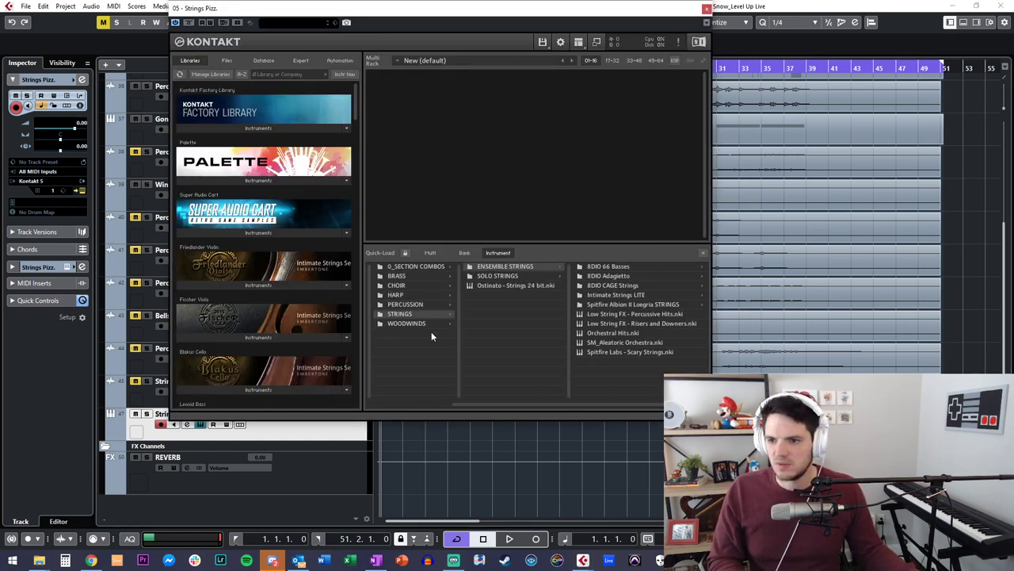
Step: Load Ensemble_Pizzicato from the 8DIO Adagietto ensemble Shorts, then close the Quick-Load browser and Kontakt
{"action": "key", "text": "Right"}
{"action": "key", "text": "Down"}
{"action": "key", "text": "Right"}
{"action": "key", "text": "Right"}
{"action": "key", "text": "Down"}
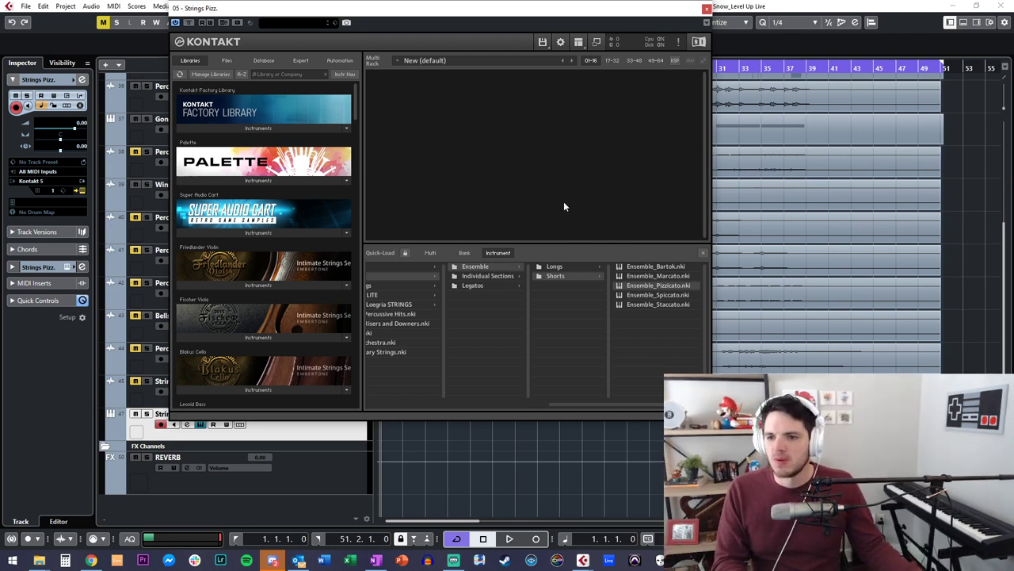
{"action": "double_click", "coordinate": [655, 285]}
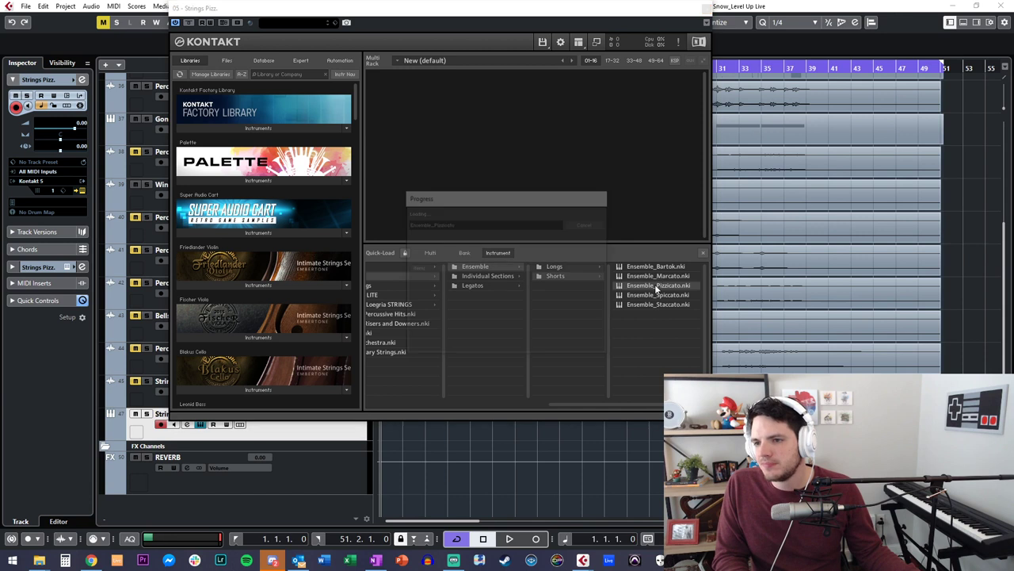
{"action": "left_click", "coordinate": [702, 254]}
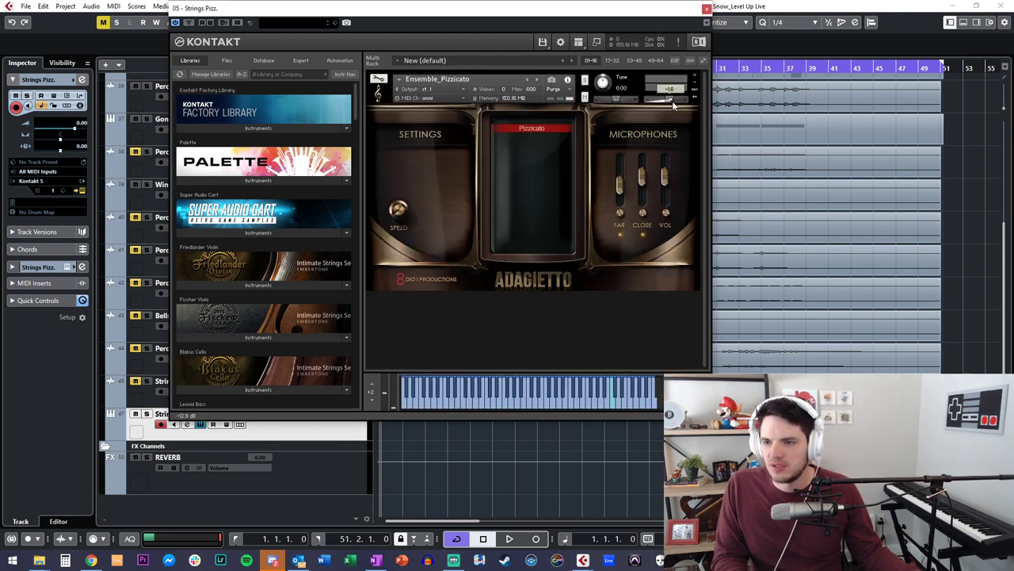
{"action": "left_click", "coordinate": [707, 9]}
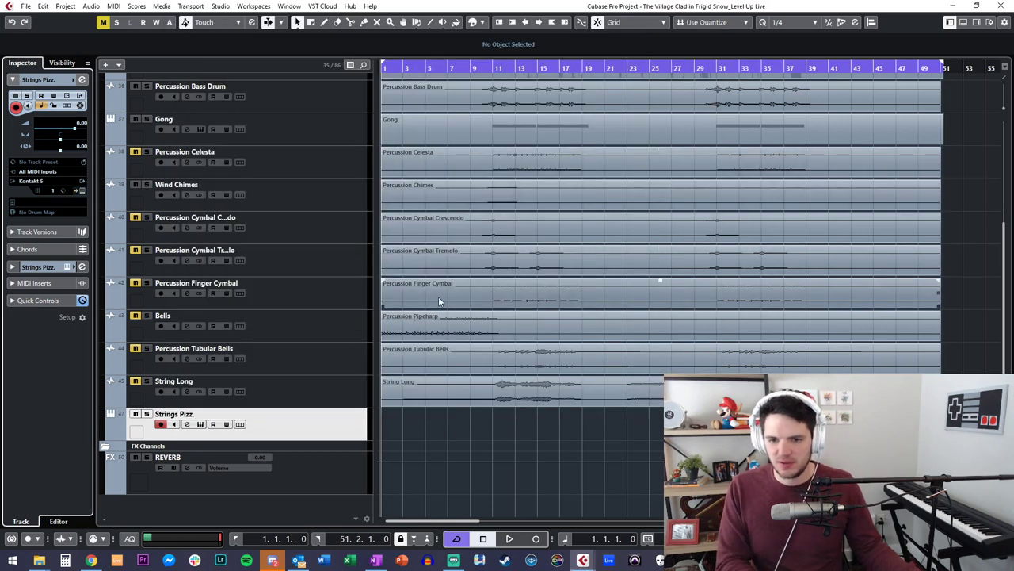
Step: Restore the removed String Pizz Bass stem track and expand the MIDI folder
{"action": "key", "text": "ctrl+z"}
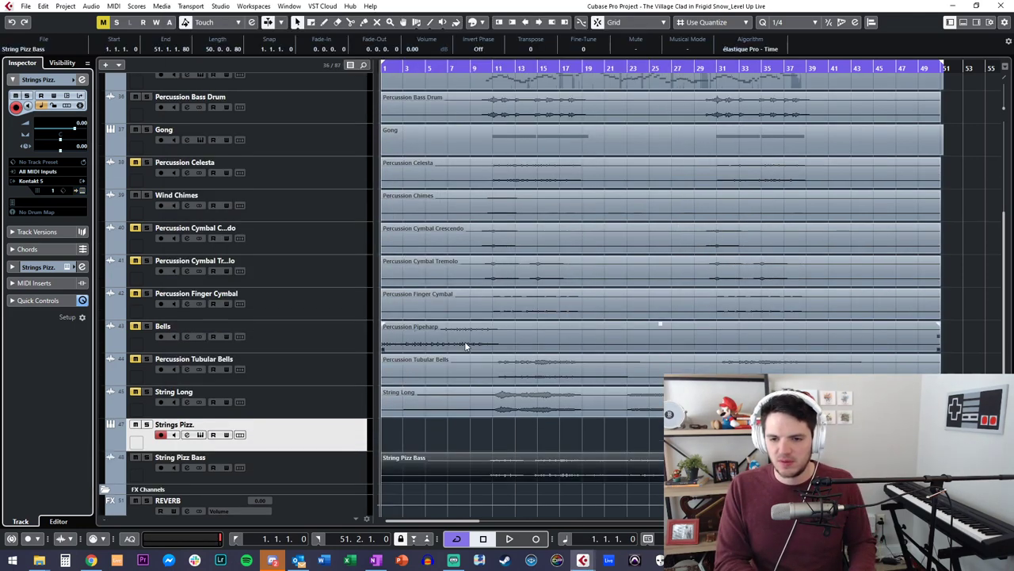
{"action": "scroll", "coordinate": [269, 309], "scroll_direction": "up", "scroll_amount": 5}
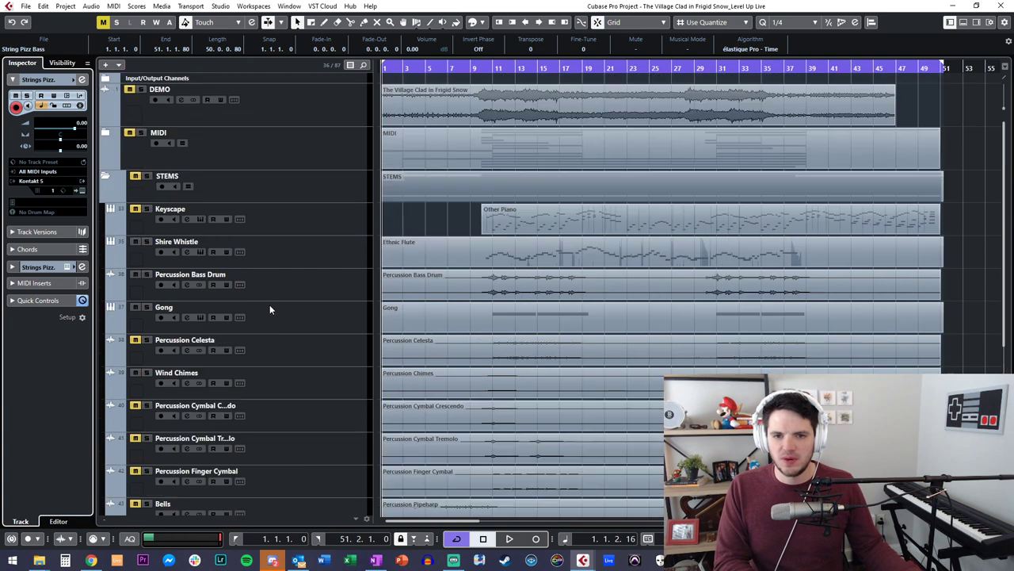
{"action": "left_click", "coordinate": [194, 157]}
{"action": "left_click", "coordinate": [106, 132]}
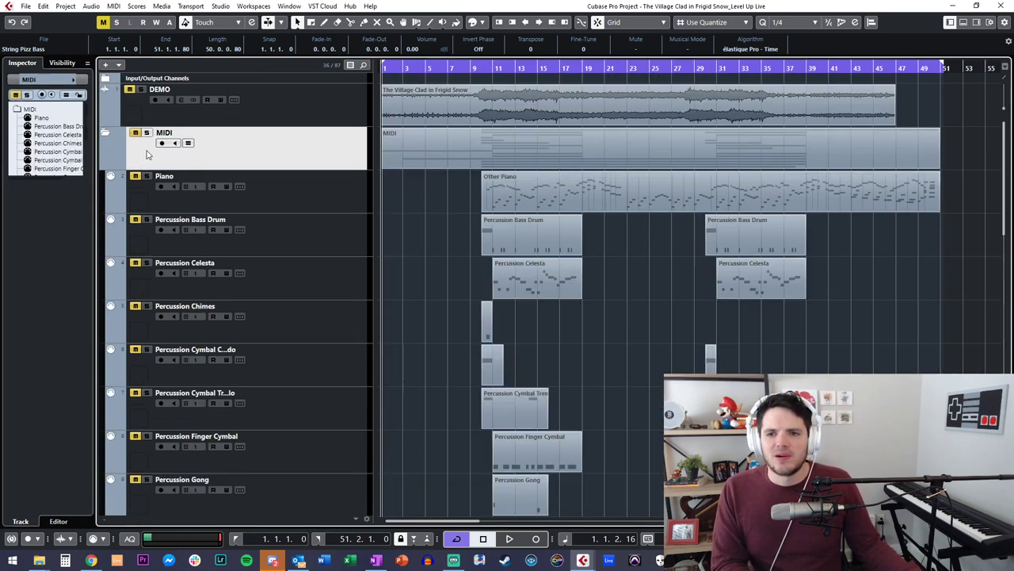
Step: Look through the MIDI and stem tracks for the pizzicato string parts, with the STEMS folder collapsed
{"action": "scroll", "coordinate": [309, 257], "scroll_direction": "down", "scroll_amount": 8}
{"action": "left_click", "coordinate": [341, 384]}
{"action": "scroll", "coordinate": [335, 371], "scroll_direction": "up", "scroll_amount": 10}
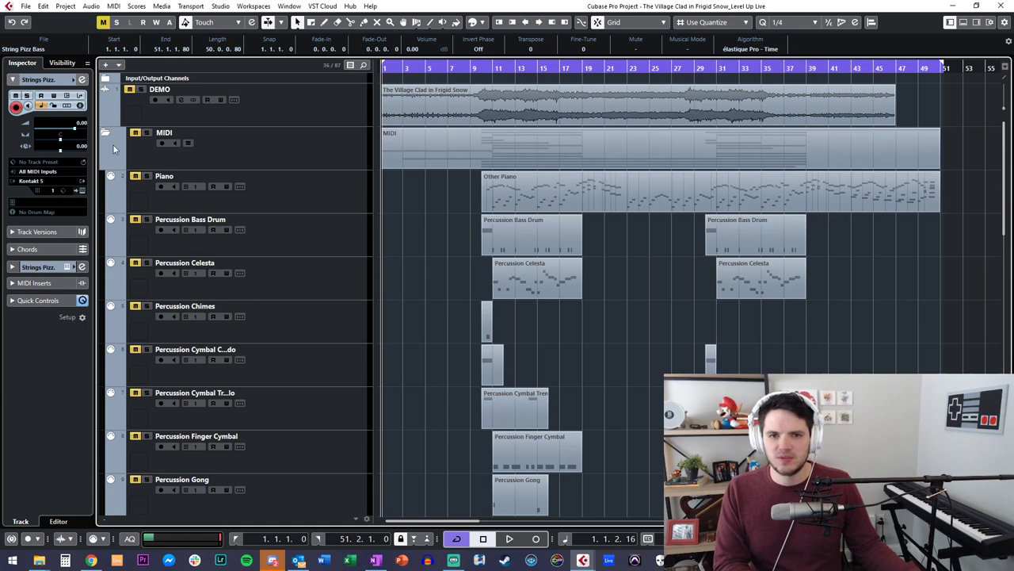
{"action": "scroll", "coordinate": [111, 159], "scroll_direction": "down", "scroll_amount": 10}
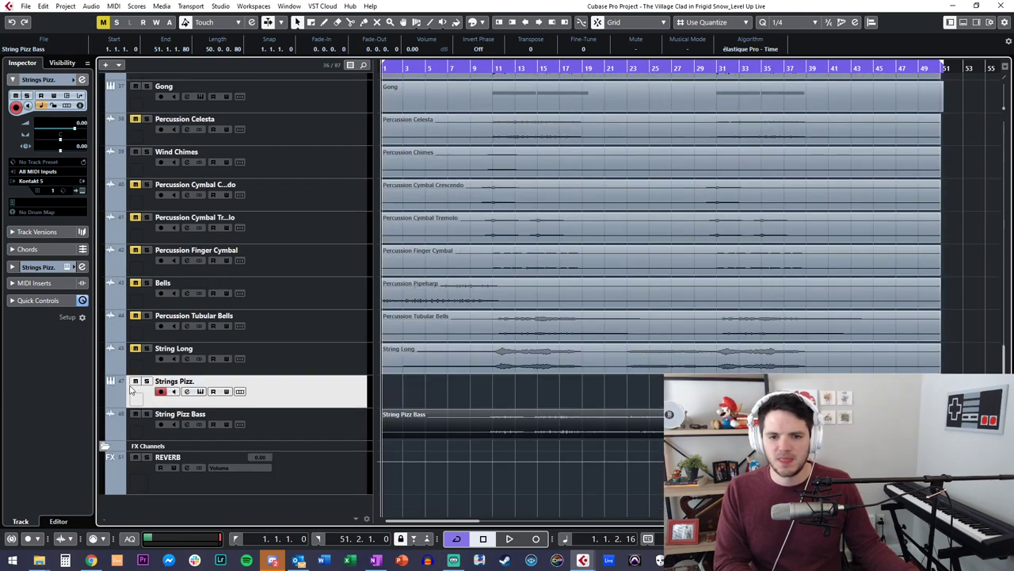
{"action": "scroll", "coordinate": [132, 392], "scroll_direction": "up", "scroll_amount": 3}
{"action": "left_click", "coordinate": [105, 221]}
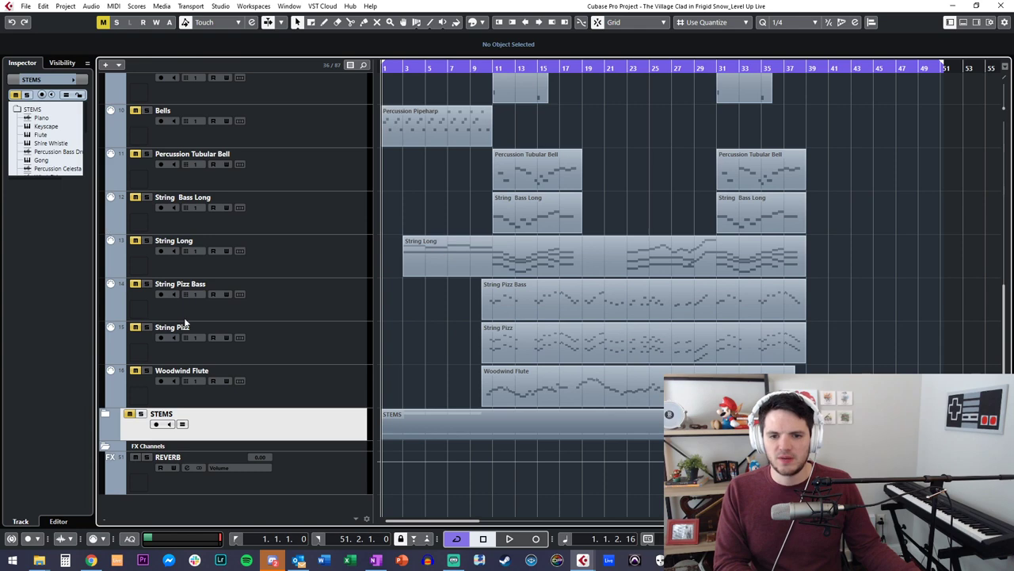
{"action": "scroll", "coordinate": [196, 355], "scroll_direction": "up", "scroll_amount": 10}
{"action": "scroll", "coordinate": [197, 355], "scroll_direction": "down", "scroll_amount": 6}
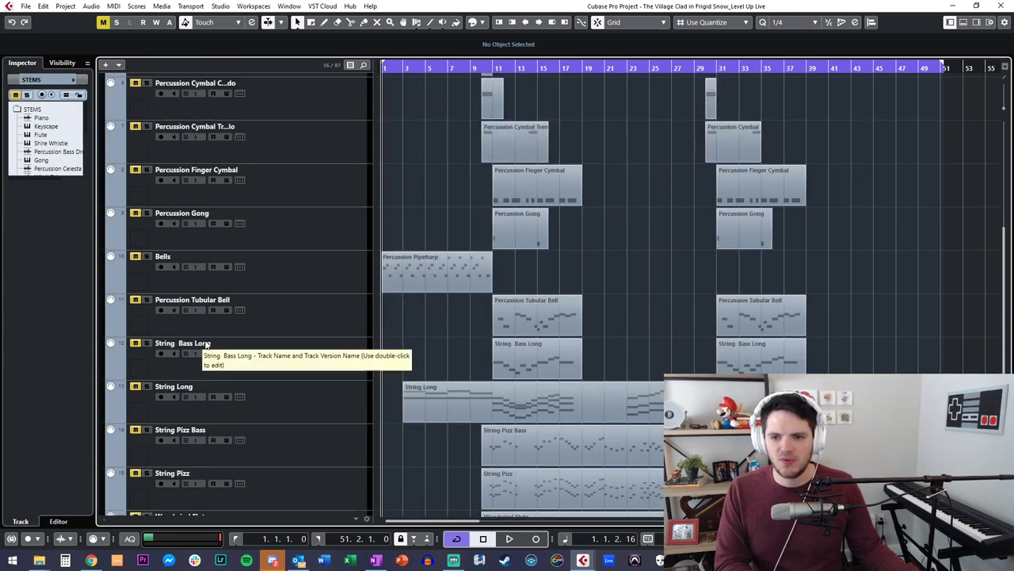
Step: Copy the String Pizz MIDI part and move the project cursor to bar 10, where the part starts
{"action": "left_click", "coordinate": [304, 442]}
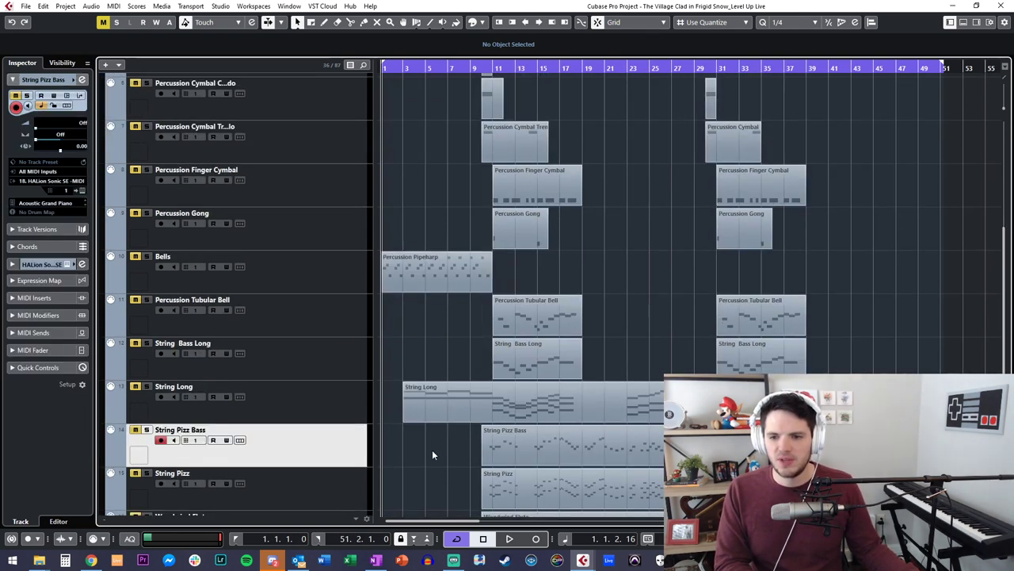
{"action": "scroll", "coordinate": [433, 447], "scroll_direction": "down", "scroll_amount": 3}
{"action": "left_click", "coordinate": [323, 331]}
{"action": "left_click", "coordinate": [509, 342]}
{"action": "key", "text": "KP_Subtract"}
{"action": "key", "text": "KP_Add"}
{"action": "key", "text": "KP_Add"}
{"action": "key", "text": "KP_Add"}
{"action": "key", "text": "KP_Add"}
{"action": "key", "text": "KP_Add"}
{"action": "key", "text": "KP_Add"}
{"action": "key", "text": "KP_Add"}
{"action": "key", "text": "KP_Add"}
{"action": "key", "text": "KP_Add"}
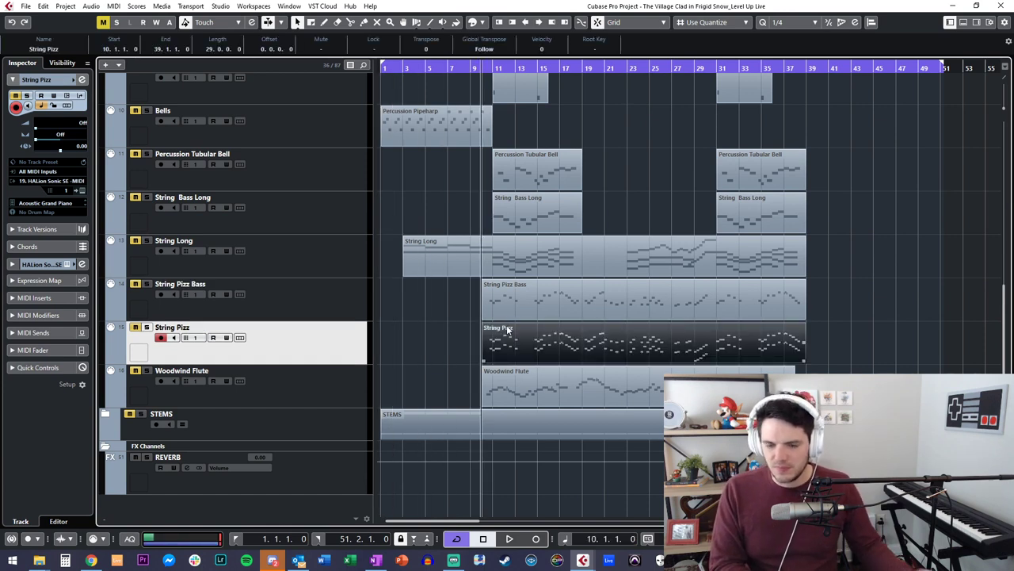
Step: Expand the STEMS folder and paste the String Pizz part onto the Strings Pizz. track at bar 10
{"action": "left_click", "coordinate": [138, 413]}
{"action": "scroll", "coordinate": [174, 420], "scroll_direction": "down", "scroll_amount": 10}
{"action": "left_click", "coordinate": [303, 396]}
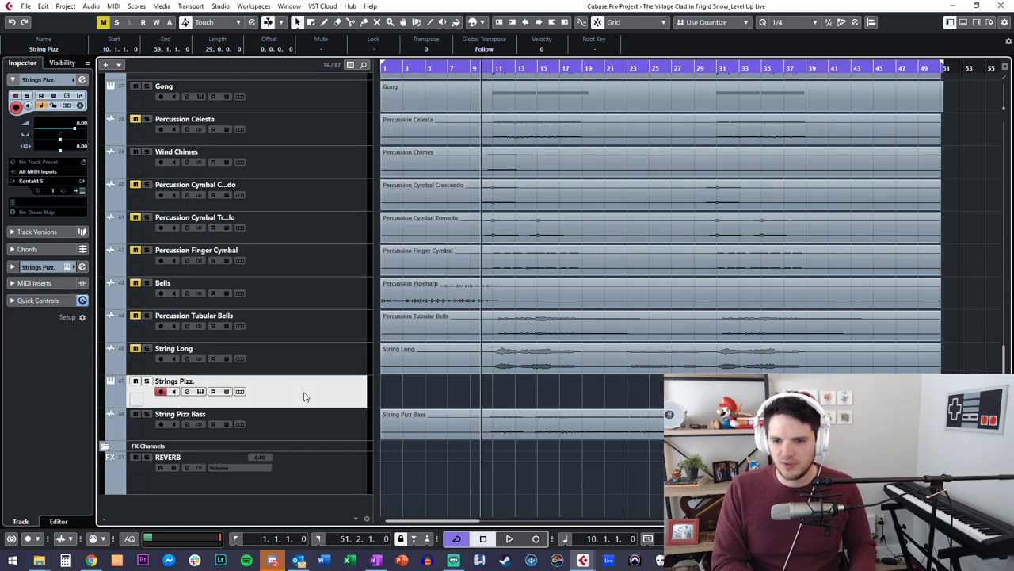
{"action": "key", "text": "ctrl+v"}
Step: Replace the String Pizz Bass stem track with a duplicate of Strings Pizz. named "Strings Pizz. Bass", emptied of its MIDI part
{"action": "left_click", "coordinate": [302, 424]}
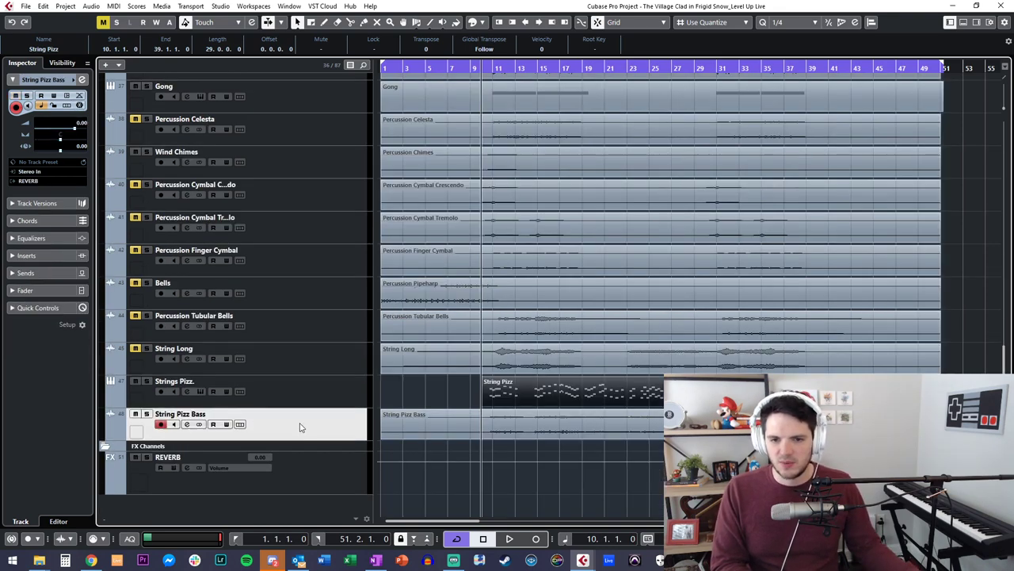
{"action": "key", "text": "Delete"}
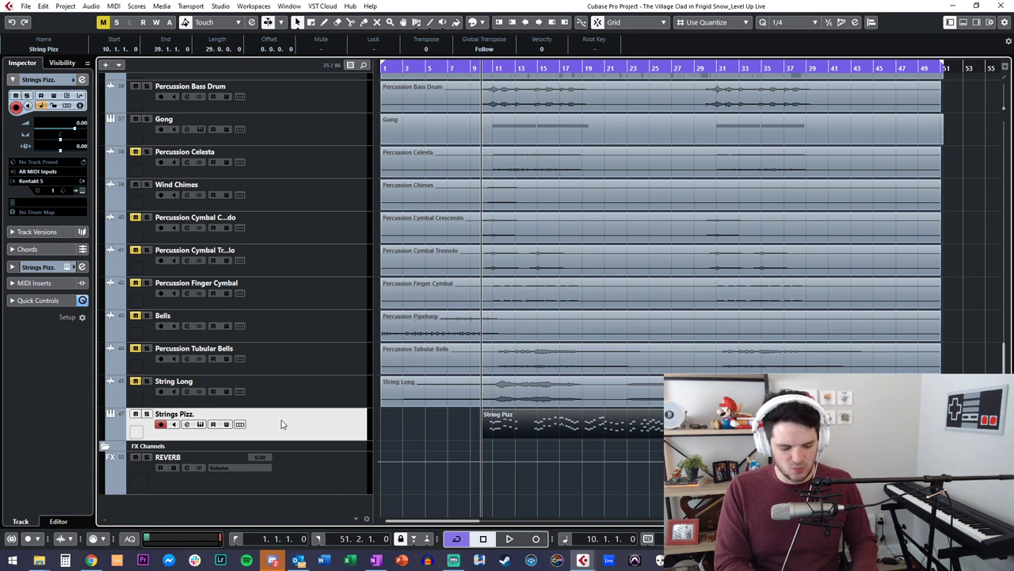
{"action": "key", "text": "ctrl+shift+d"}
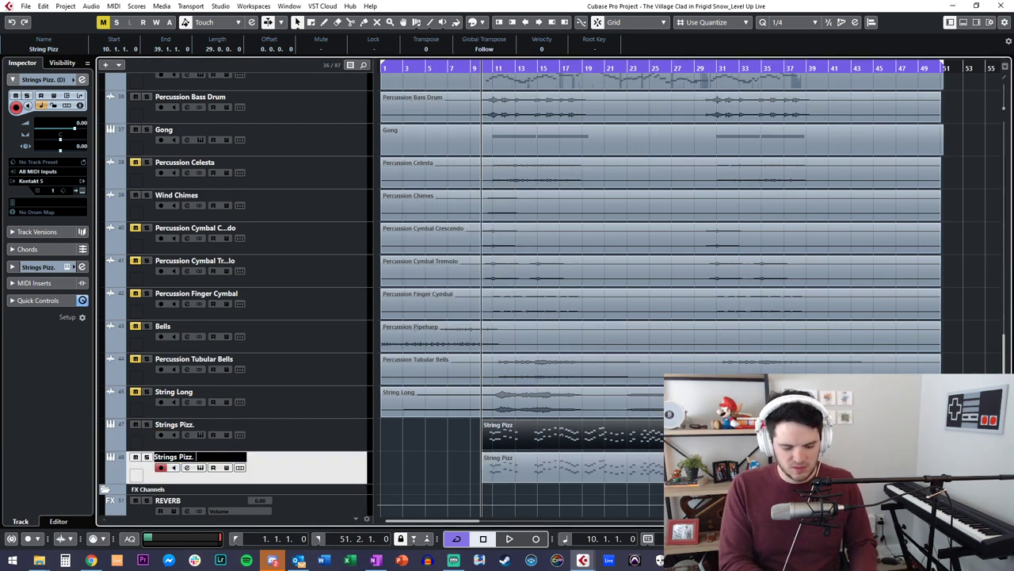
{"action": "left_click", "coordinate": [463, 465]}
{"action": "left_click", "coordinate": [497, 468]}
{"action": "key", "text": "Delete"}
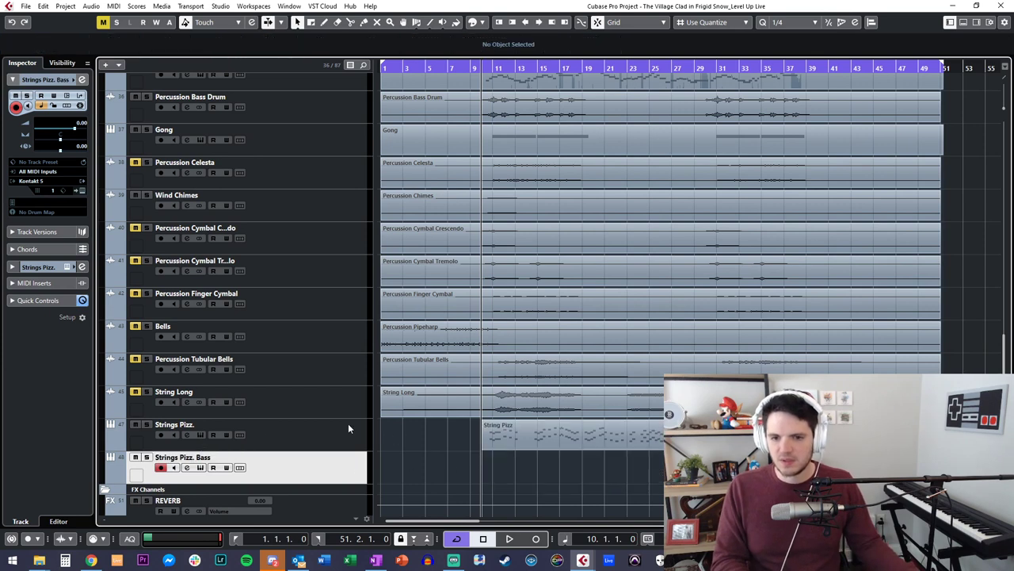
Step: Copy the String Pizz Bass MIDI part onto the Strings Pizz. Bass track at bar 10 and collapse the MIDI folder
{"action": "scroll", "coordinate": [241, 425], "scroll_direction": "up", "scroll_amount": 10}
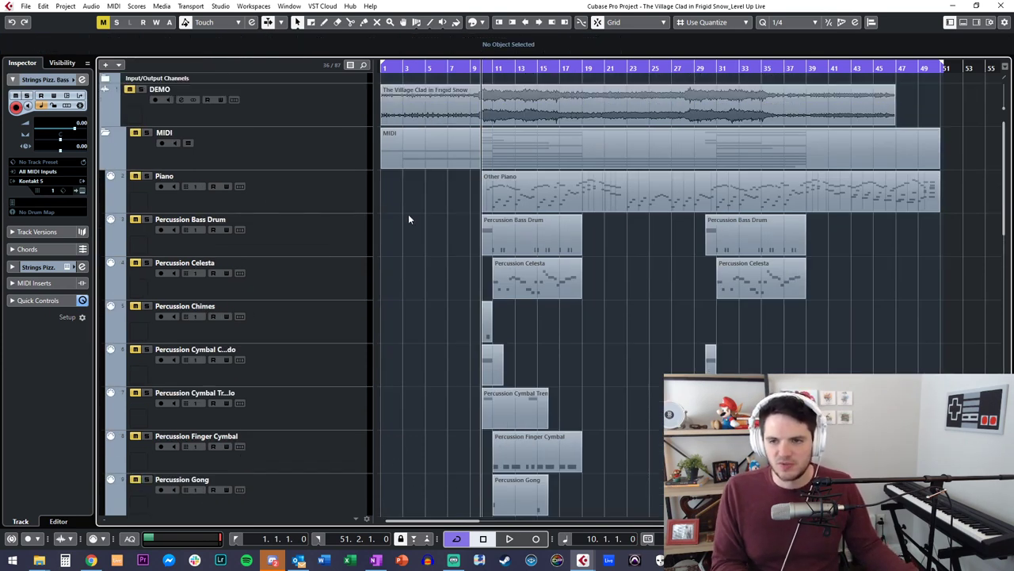
{"action": "left_click", "coordinate": [292, 143]}
{"action": "scroll", "coordinate": [207, 201], "scroll_direction": "down", "scroll_amount": 6}
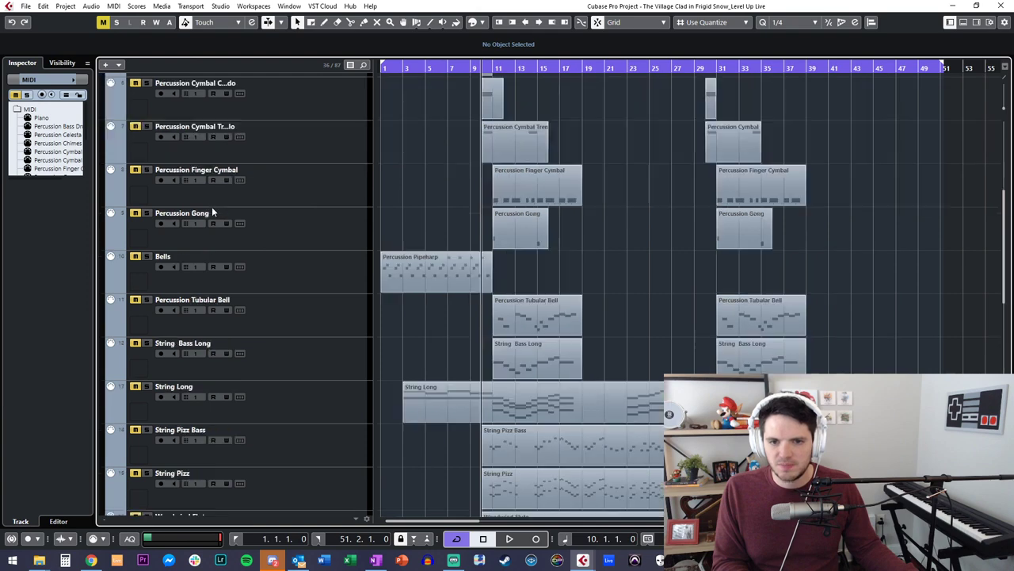
{"action": "scroll", "coordinate": [208, 201], "scroll_direction": "up", "scroll_amount": 3}
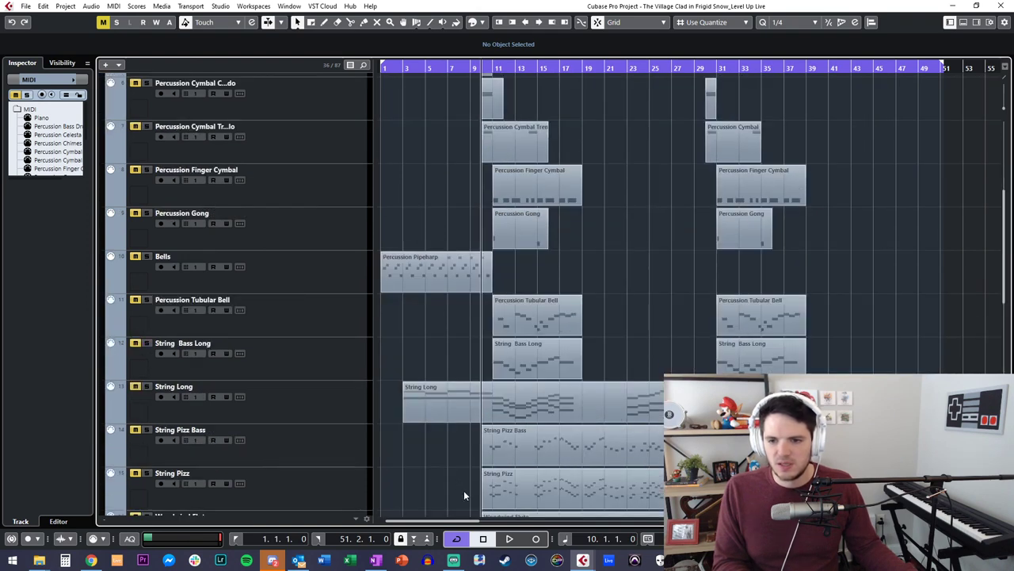
{"action": "left_click", "coordinate": [496, 501]}
{"action": "scroll", "coordinate": [378, 402], "scroll_direction": "down", "scroll_amount": 2}
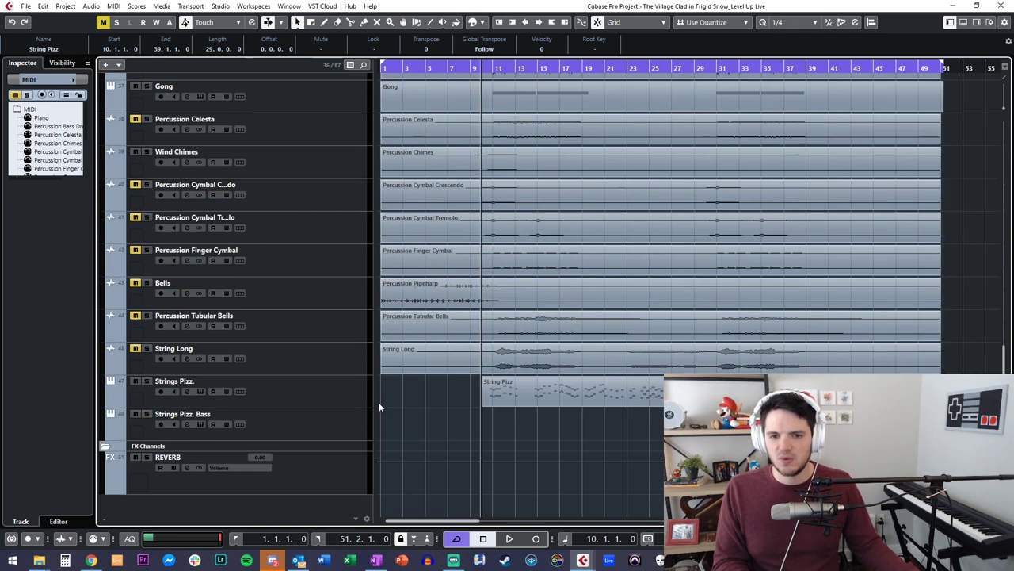
{"action": "left_click", "coordinate": [512, 378]}
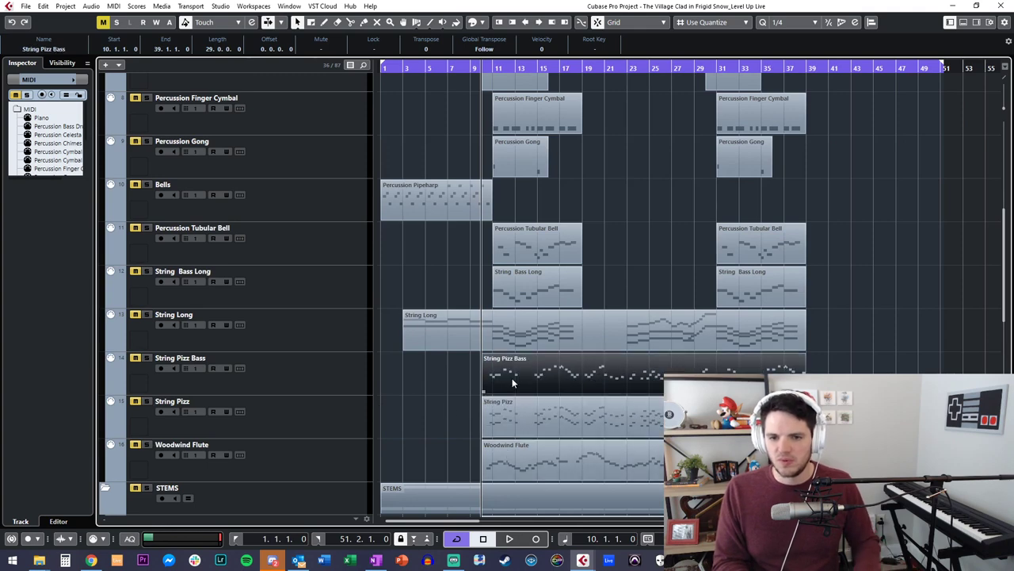
{"action": "scroll", "coordinate": [251, 381], "scroll_direction": "down", "scroll_amount": 10}
{"action": "left_click", "coordinate": [343, 424]}
{"action": "key", "text": "ctrl+v"}
{"action": "scroll", "coordinate": [305, 373], "scroll_direction": "up", "scroll_amount": 10}
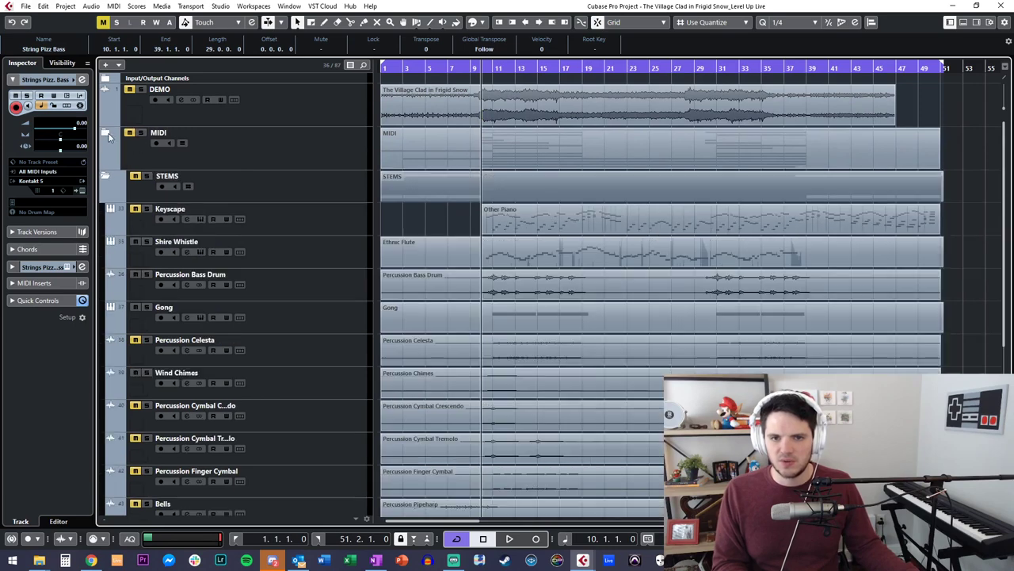
{"action": "scroll", "coordinate": [314, 234], "scroll_direction": "down", "scroll_amount": 15}
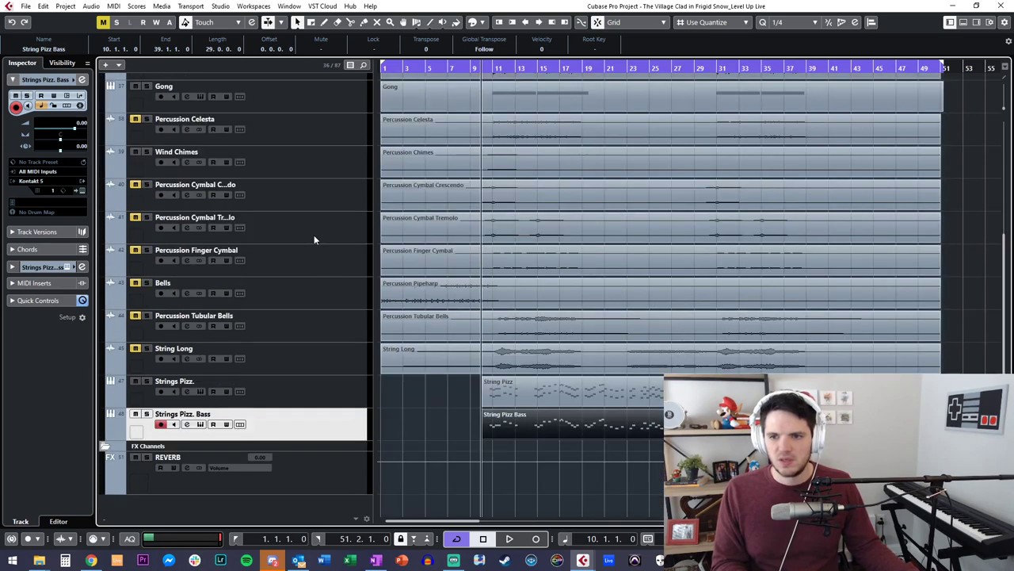
Step: Solo and play the Strings Pizz. track, view its notes in the Key Editor, and lower its volume to -5.05
{"action": "left_click", "coordinate": [331, 392]}
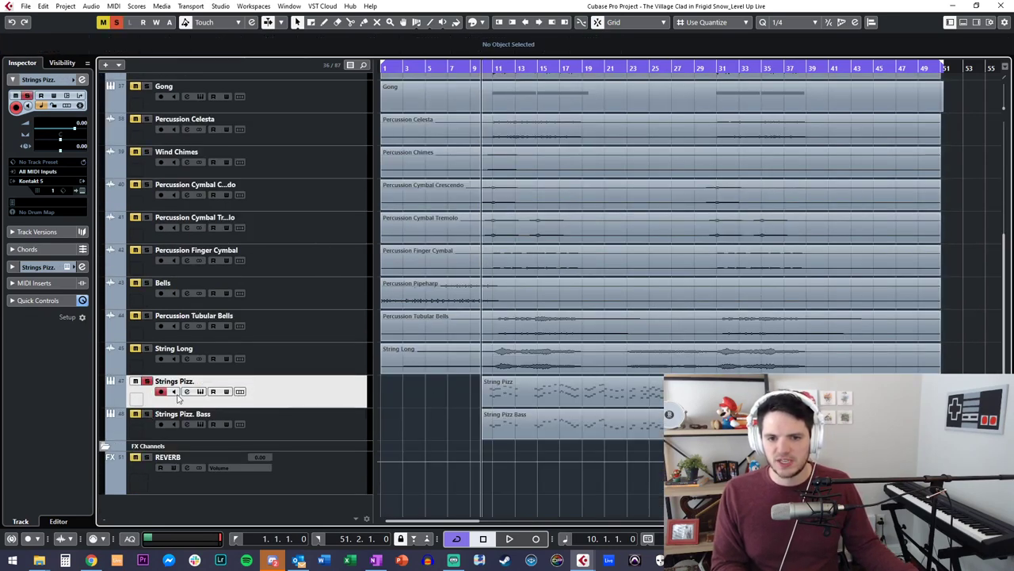
{"action": "key", "text": "space"}
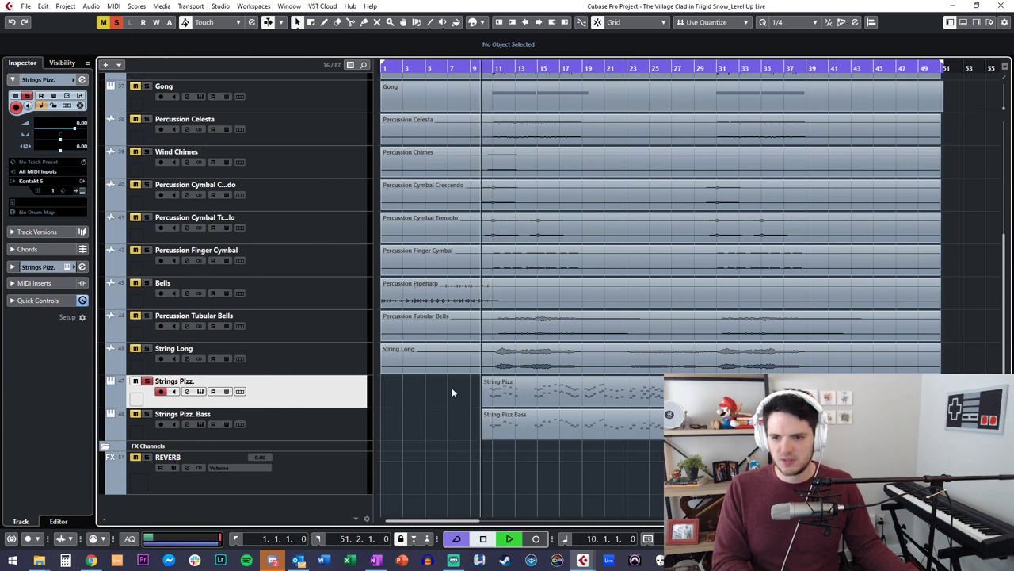
{"action": "double_click", "coordinate": [498, 387]}
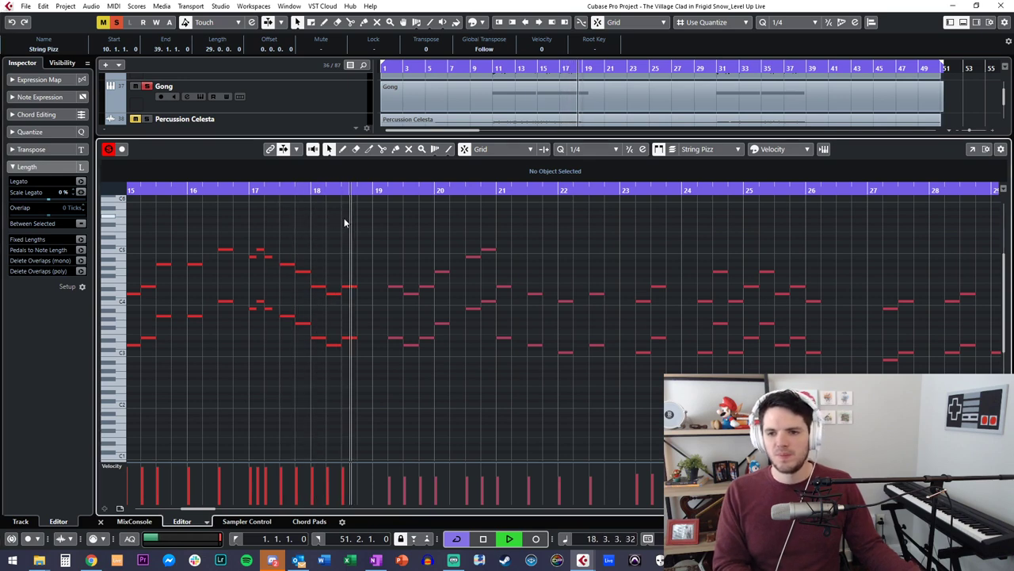
{"action": "key", "text": "Return"}
{"action": "left_click", "coordinate": [434, 387]}
{"action": "key", "text": "space"}
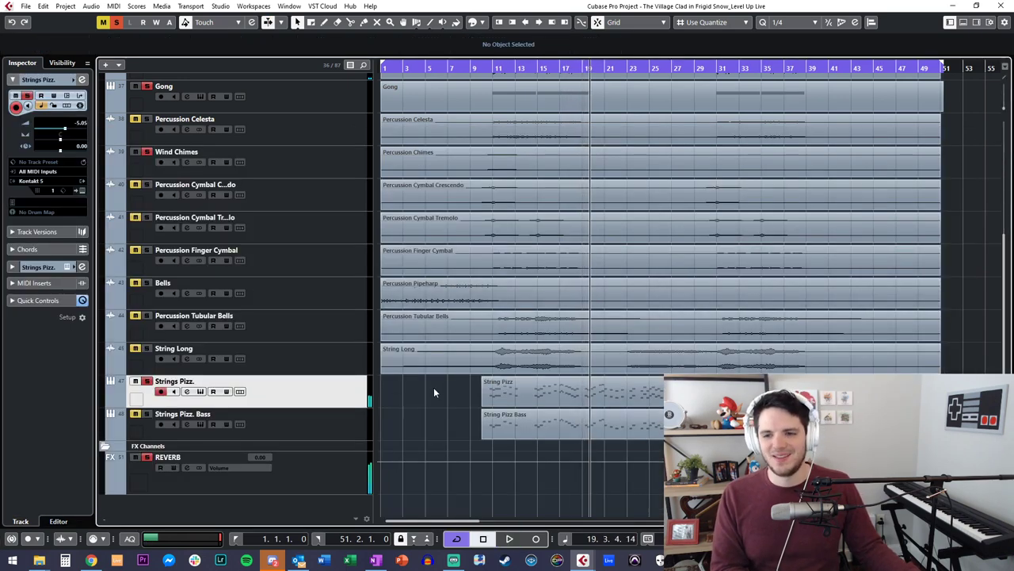
Step: Replay the passage with Strings Pizz. Bass soloed too, view its notes in the Key Editor, and set its volume to -4.92
{"action": "key", "text": "KP_Subtract"}
{"action": "key", "text": "space"}
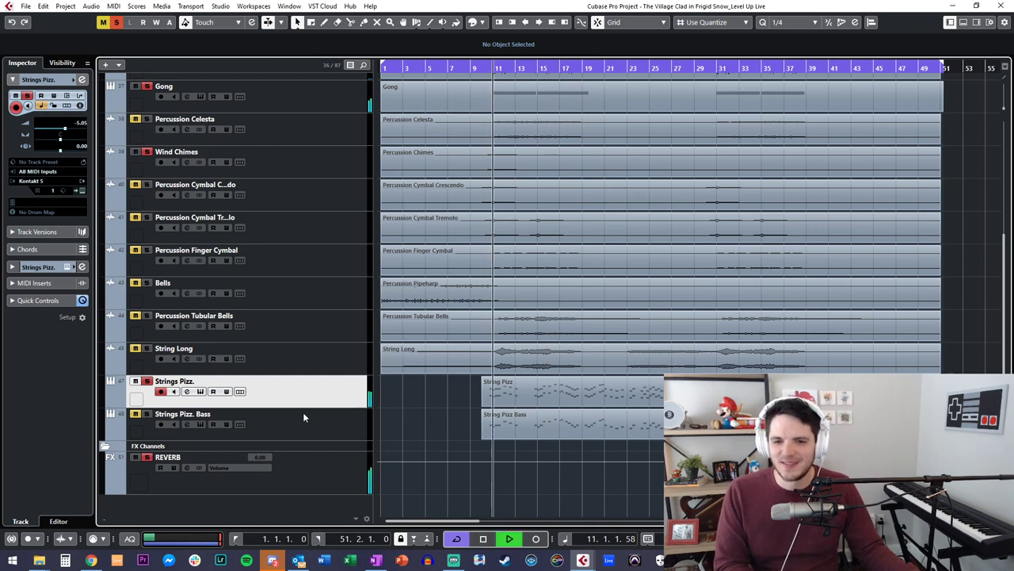
{"action": "left_click", "coordinate": [304, 424]}
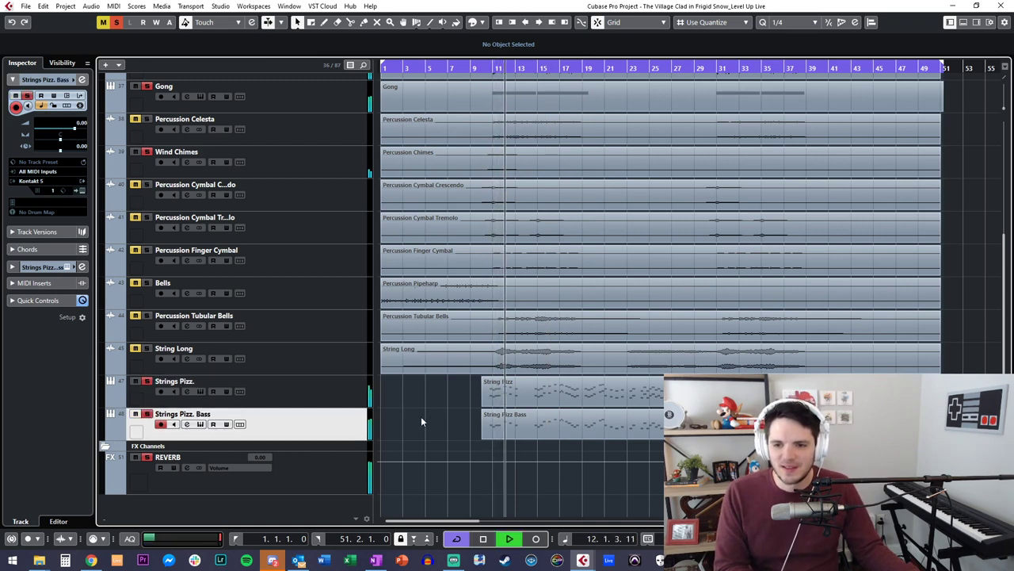
{"action": "left_click", "coordinate": [501, 428]}
{"action": "double_click", "coordinate": [501, 429]}
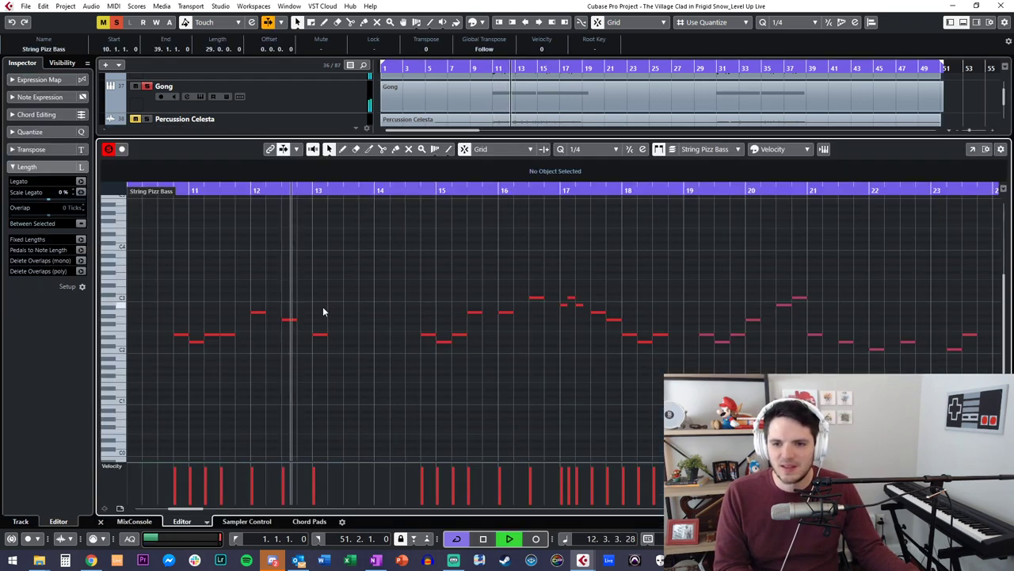
{"action": "left_click", "coordinate": [235, 284]}
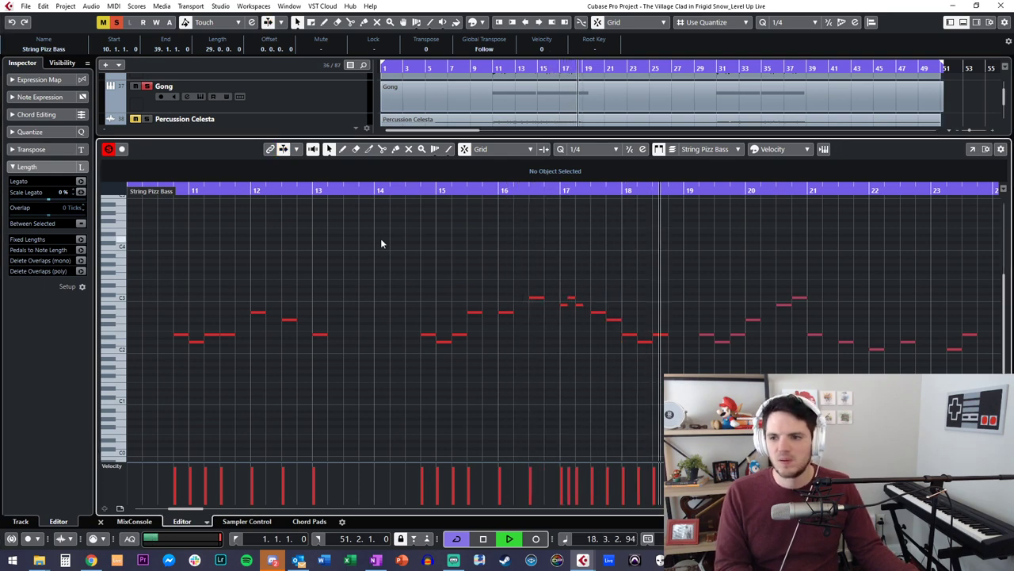
{"action": "key", "text": "Return"}
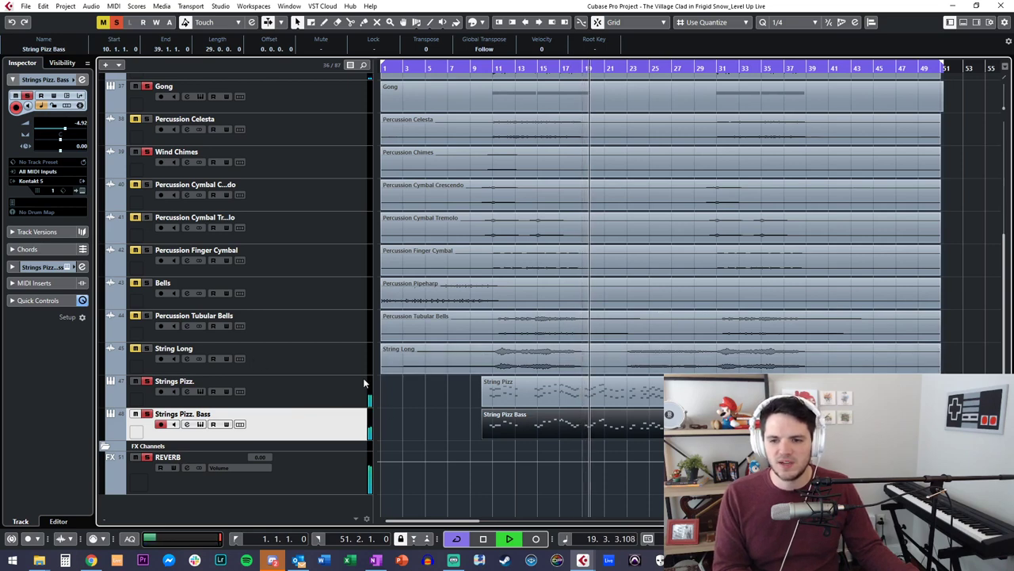
Step: Solo the whole STEMS folder during playback and mute the Strings Pizz. Bass and Percussion Celesta tracks
{"action": "scroll", "coordinate": [407, 385], "scroll_direction": "up", "scroll_amount": 5}
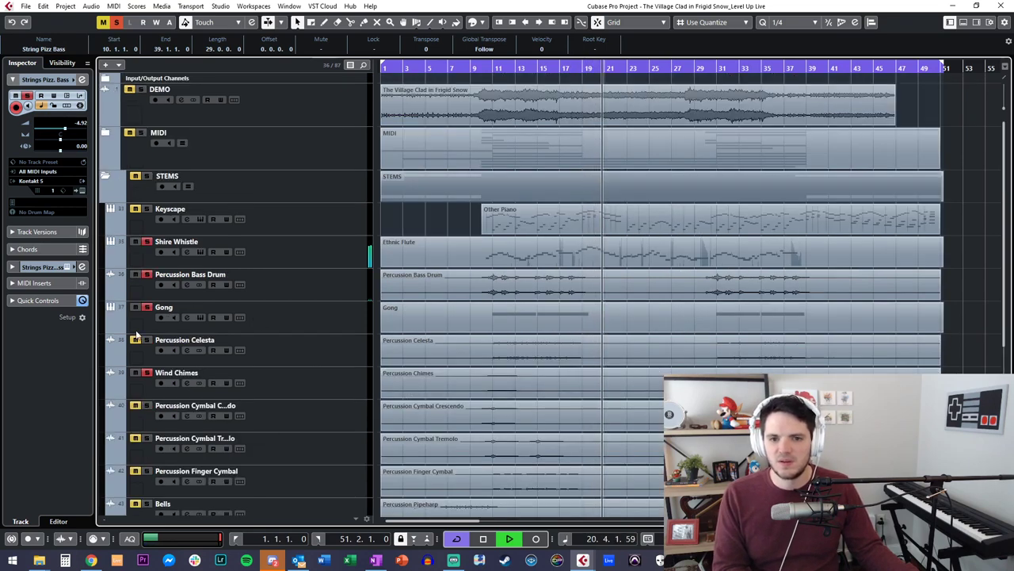
{"action": "left_click", "coordinate": [147, 179]}
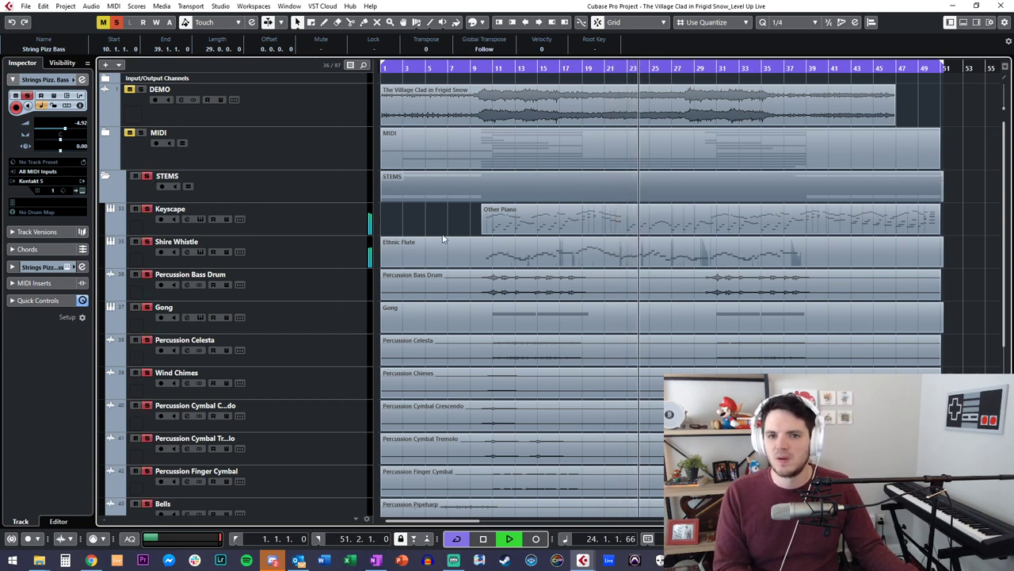
{"action": "scroll", "coordinate": [443, 238], "scroll_direction": "down", "scroll_amount": 5}
{"action": "left_click", "coordinate": [442, 399]}
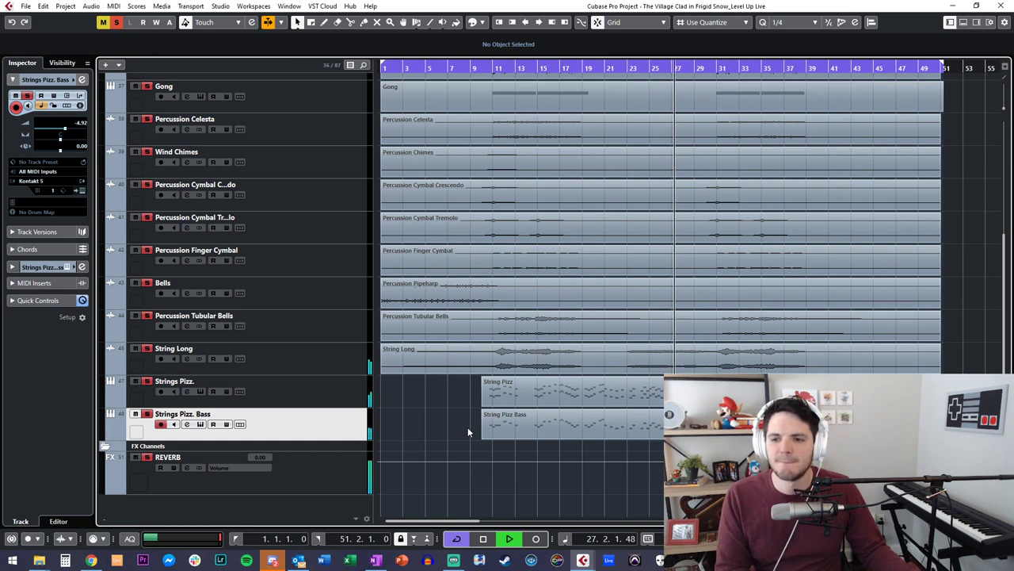
{"action": "scroll", "coordinate": [467, 432], "scroll_direction": "right", "scroll_amount": 3}
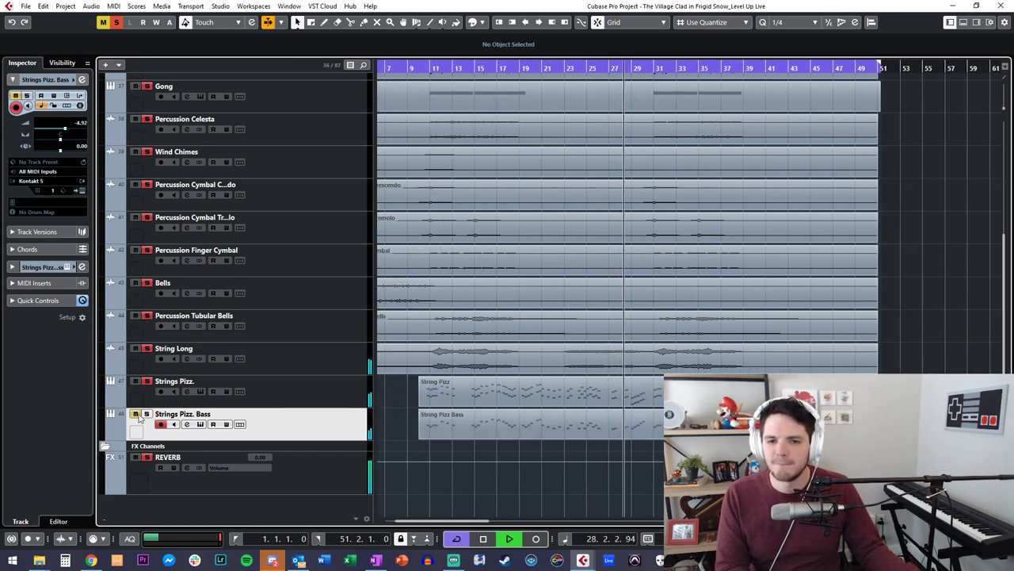
{"action": "scroll", "coordinate": [198, 267], "scroll_direction": "up", "scroll_amount": 5}
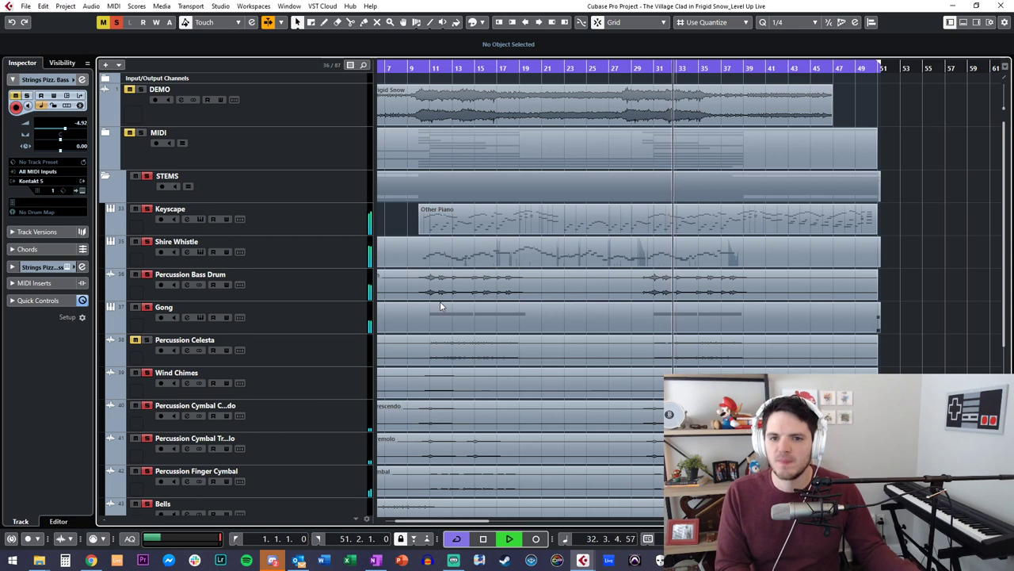
Step: Open the instrument window of the Keyscape track during playback and move it fully into view
{"action": "left_click", "coordinate": [281, 284]}
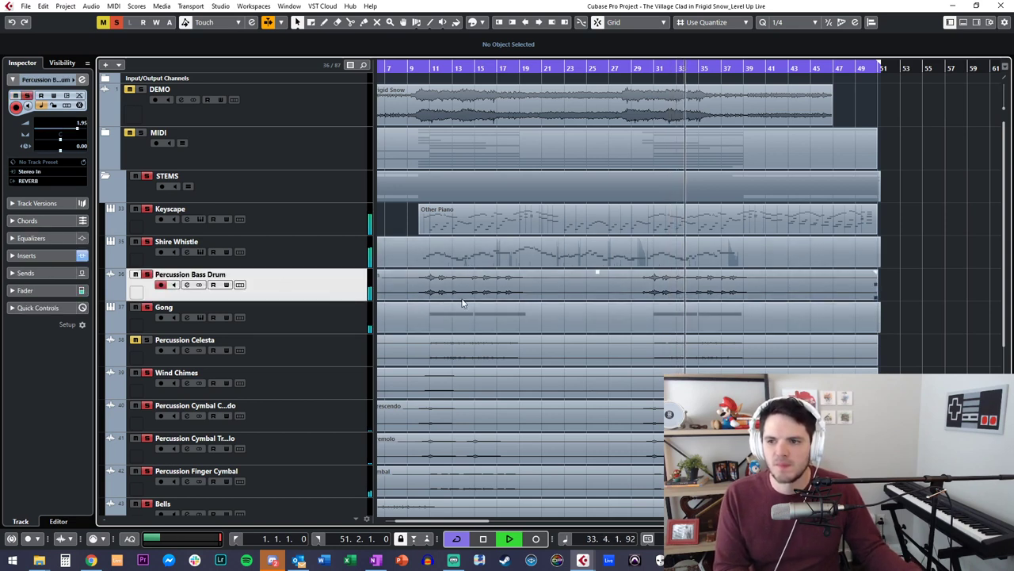
{"action": "left_click", "coordinate": [340, 222]}
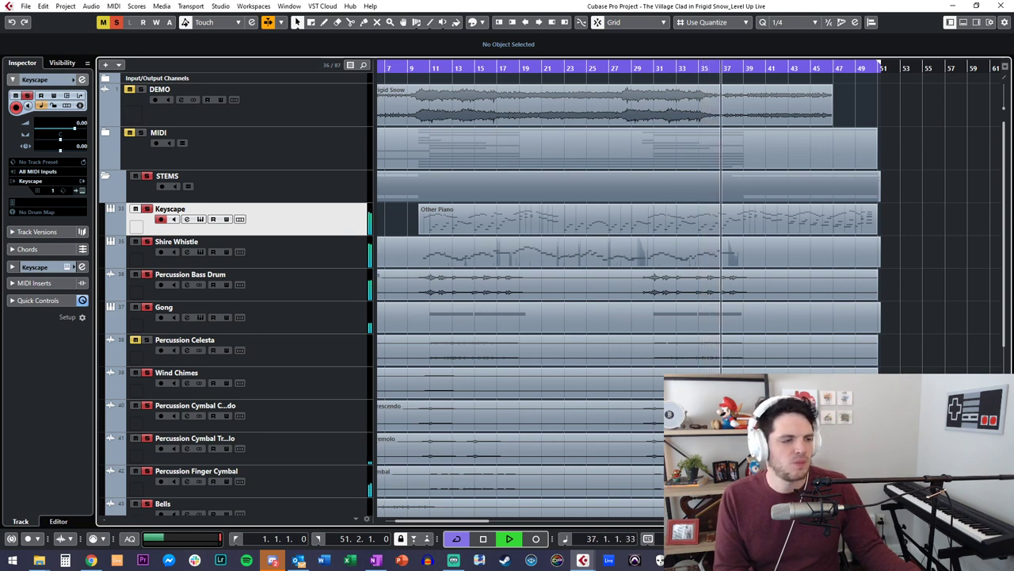
{"action": "left_click", "coordinate": [82, 191]}
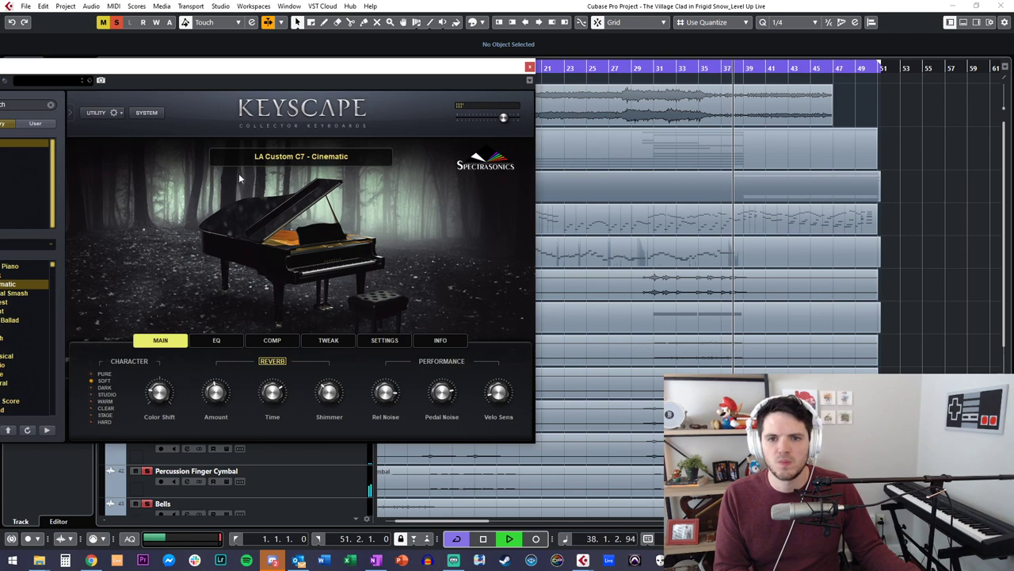
{"action": "left_click_drag", "start_coordinate": [299, 66], "coordinate": [353, 54]}
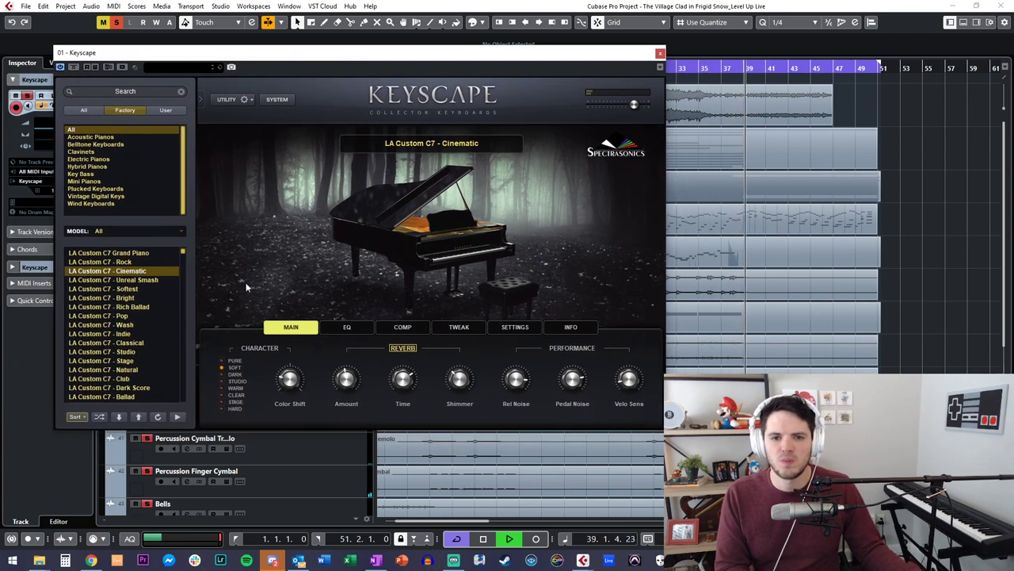
Step: Audition LA Custom C7 presets such as Softest, Pop, Dark Score and Ballad, return to LA Custom C7 - Cinematic, and close the instrument window
{"action": "left_click", "coordinate": [133, 289]}
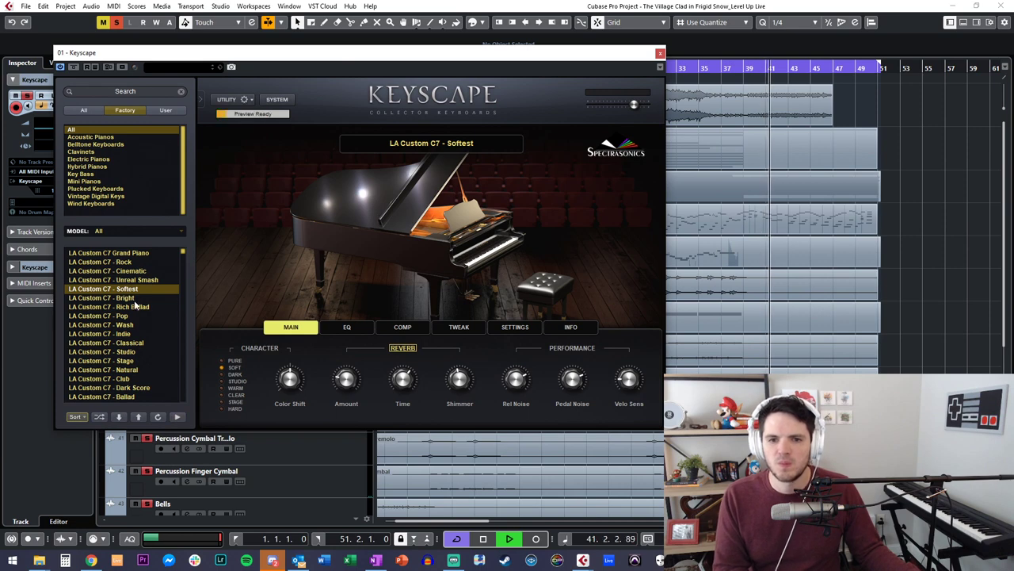
{"action": "left_click", "coordinate": [133, 300]}
{"action": "left_click", "coordinate": [130, 307]}
{"action": "left_click", "coordinate": [129, 315]}
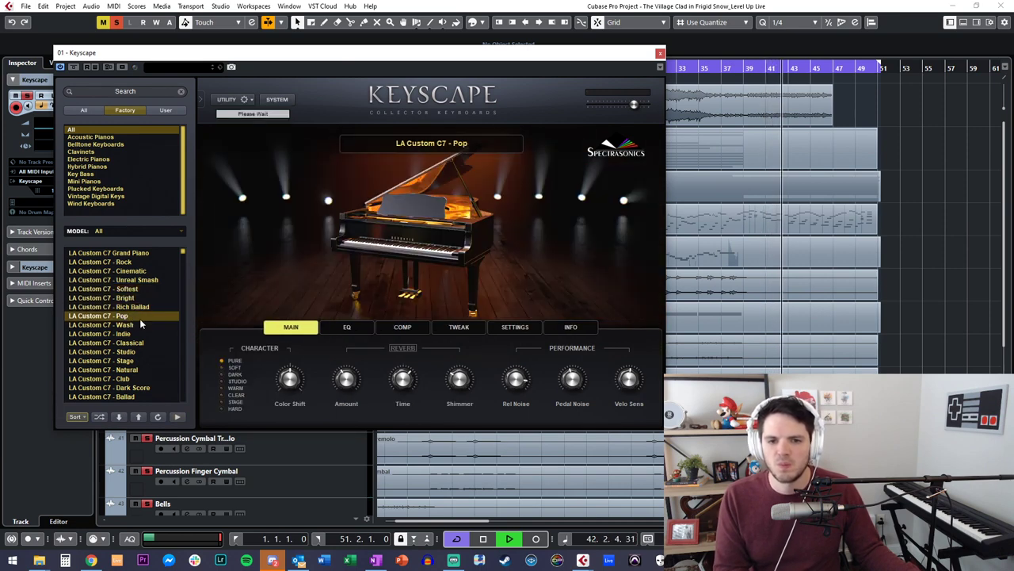
{"action": "left_click", "coordinate": [128, 343]}
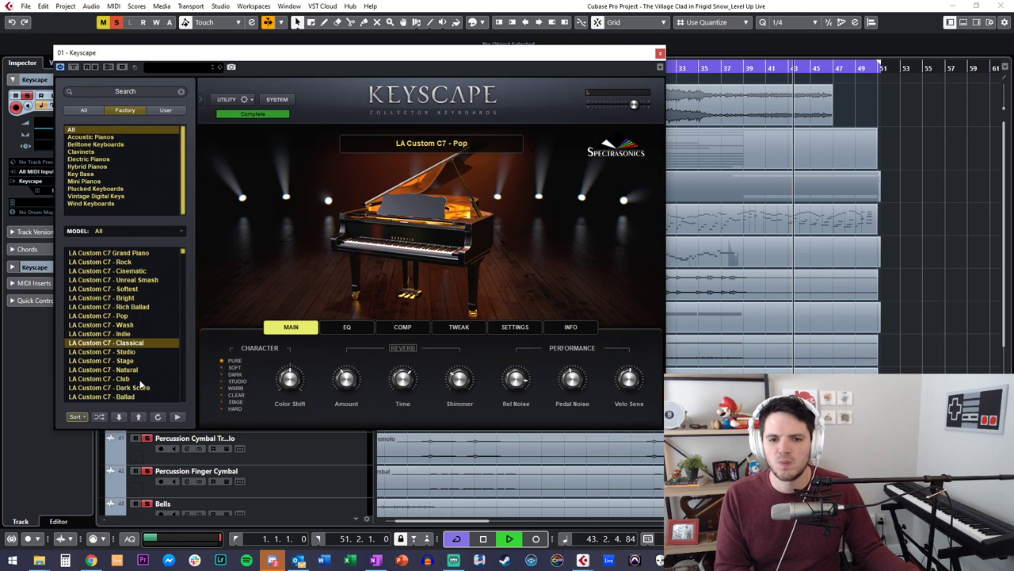
{"action": "left_click", "coordinate": [135, 388]}
{"action": "scroll", "coordinate": [134, 373], "scroll_direction": "down", "scroll_amount": 2}
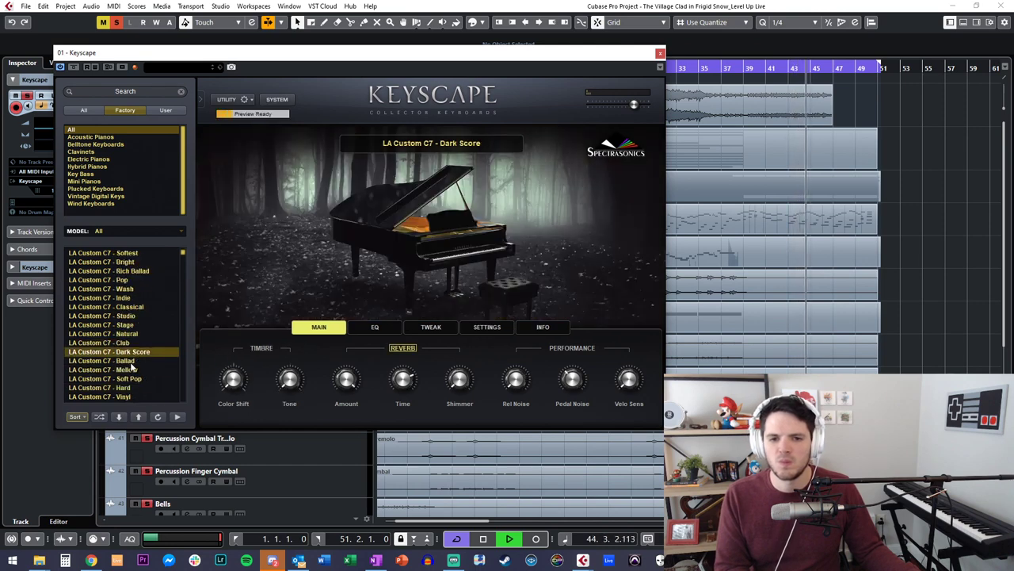
{"action": "left_click", "coordinate": [131, 361]}
{"action": "scroll", "coordinate": [131, 262], "scroll_direction": "up", "scroll_amount": 2}
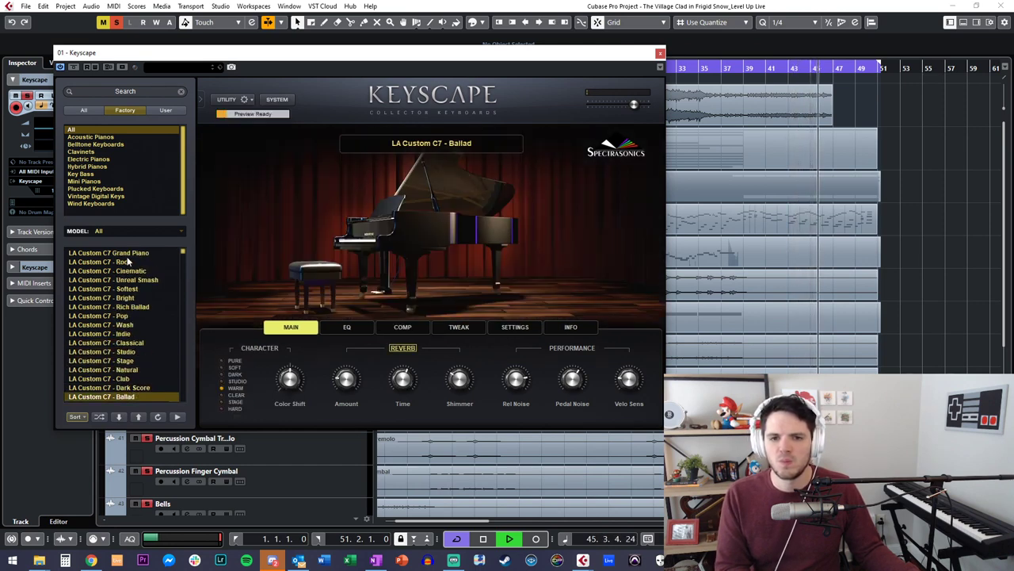
{"action": "left_click", "coordinate": [107, 271]}
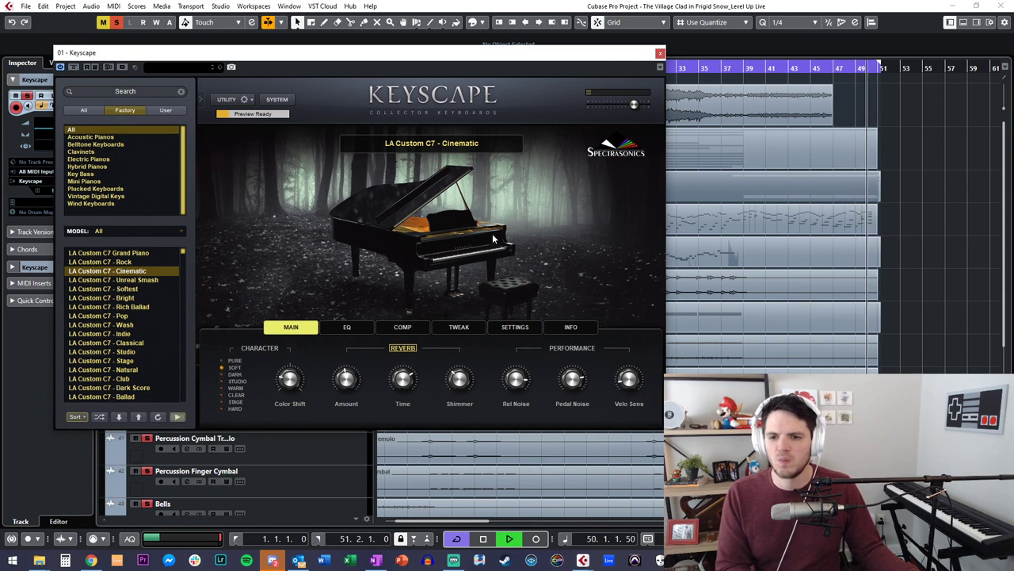
{"action": "left_click", "coordinate": [660, 53]}
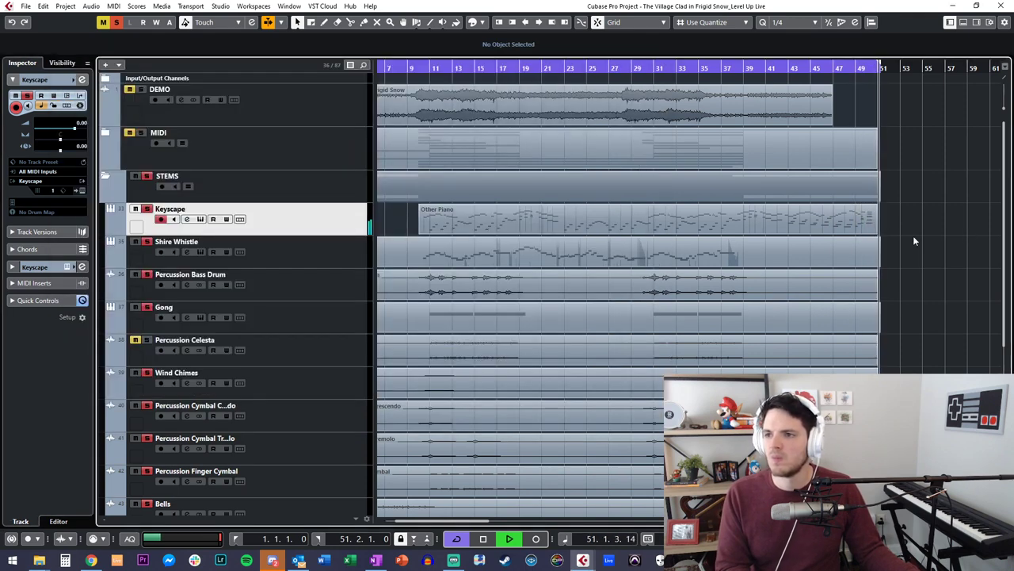
Step: Split the Percussion Bass Drum event at 8.4.1 and the Percussion Celesta event at 9.3.1, and delete the silent parts before the cuts
{"action": "scroll", "coordinate": [825, 171], "scroll_direction": "right", "scroll_amount": 2}
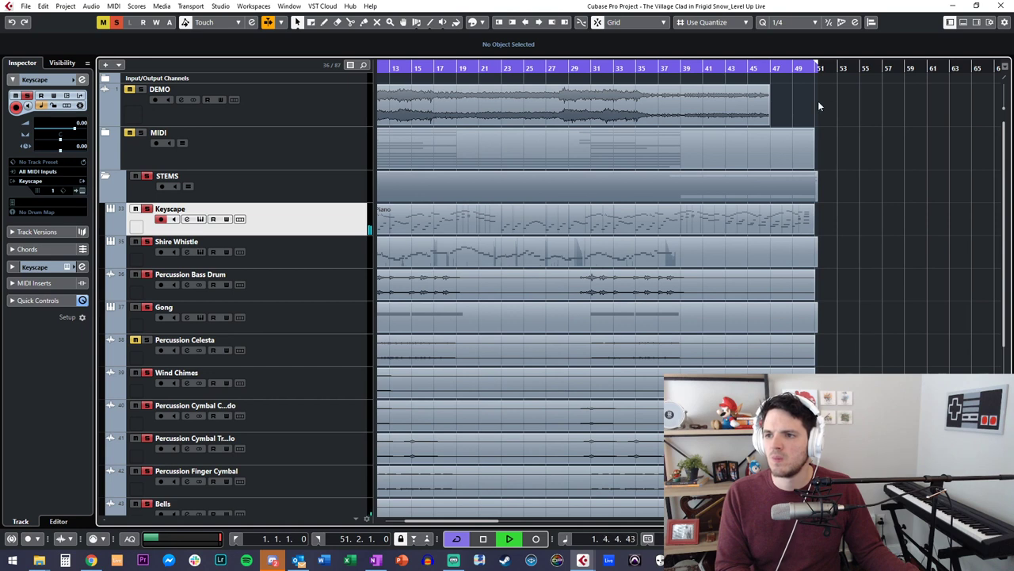
{"action": "scroll", "coordinate": [809, 103], "scroll_direction": "left", "scroll_amount": 4}
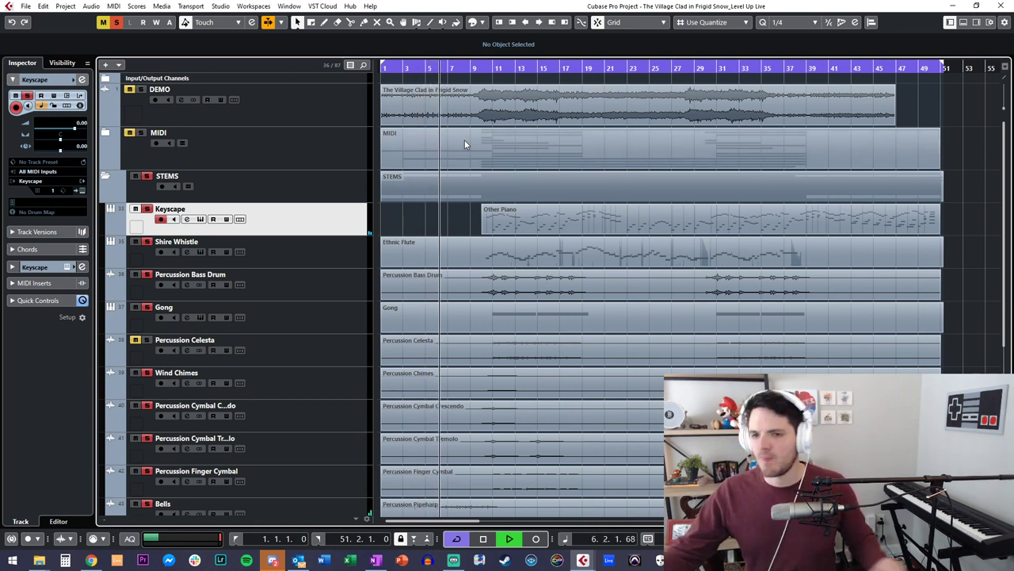
{"action": "left_click", "coordinate": [467, 280], "text": "alt"}
{"action": "left_click", "coordinate": [452, 274]}
{"action": "key", "text": "Delete"}
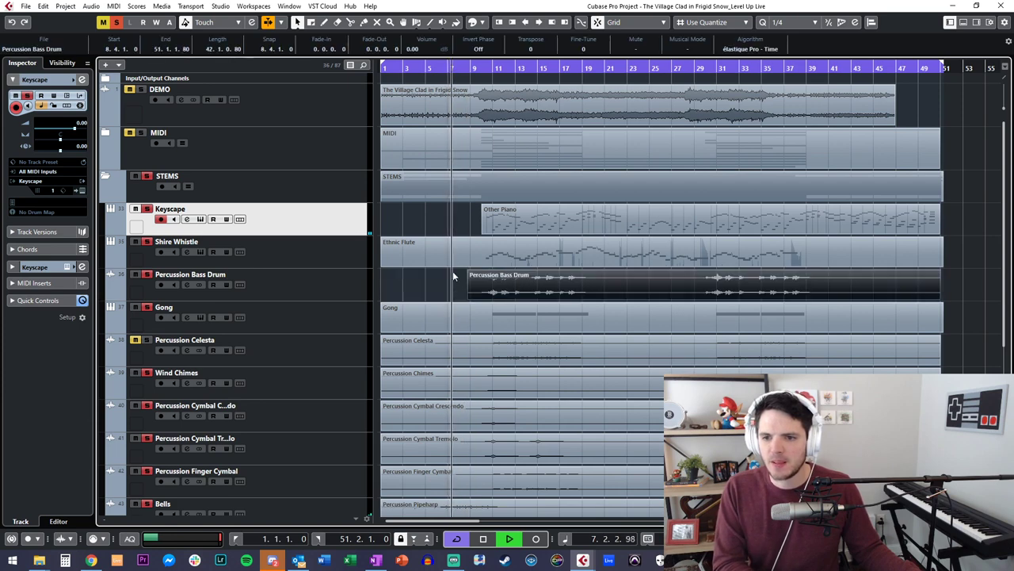
{"action": "left_click", "coordinate": [475, 353], "text": "alt"}
{"action": "left_click", "coordinate": [460, 356]}
{"action": "key", "text": "Delete"}
Step: Split the Percussion Tubular Bells event at bar 10 and Percussion Finger Cymbal at 10.3.1, and delete their silent beginnings
{"action": "scroll", "coordinate": [460, 374], "scroll_direction": "down", "scroll_amount": 3}
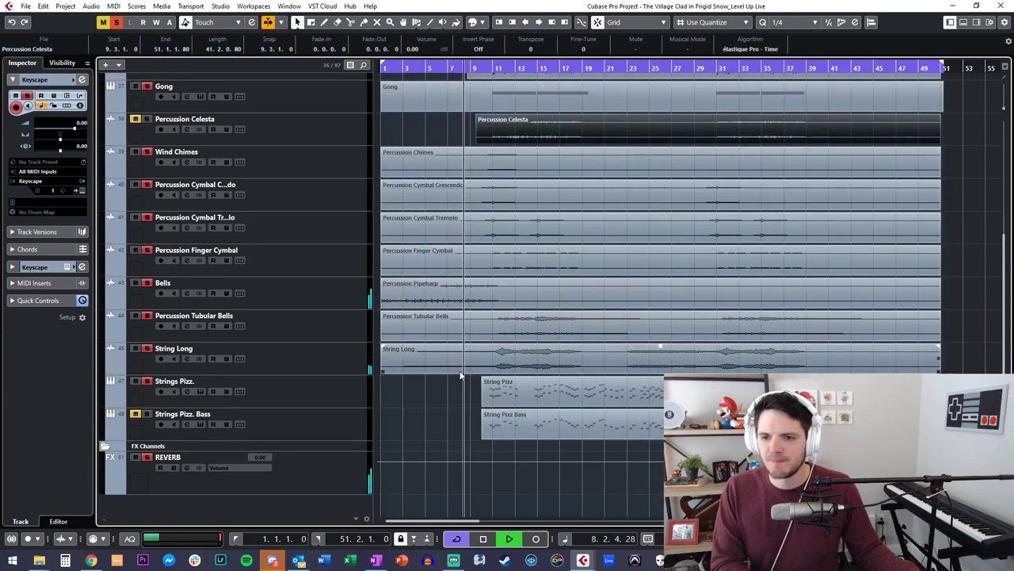
{"action": "left_click", "coordinate": [481, 324], "text": "alt"}
{"action": "left_click", "coordinate": [467, 327]}
{"action": "key", "text": "Delete"}
{"action": "left_click", "coordinate": [487, 256], "text": "alt"}
{"action": "left_click", "coordinate": [447, 261]}
{"action": "key", "text": "Delete"}
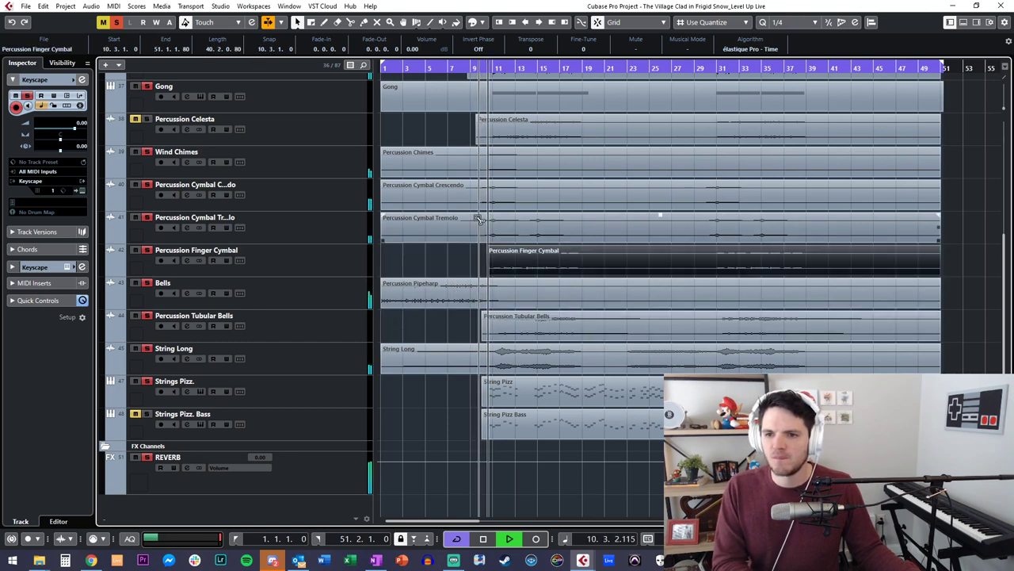
Step: Trim the silent beginnings of the Percussion Cymbal Tremolo event, the Cymbal Crescendo event to bar 9, and Percussion Chimes to bar 10
{"action": "left_click_drag", "start_coordinate": [382, 226], "coordinate": [480, 225]}
{"action": "left_click_drag", "start_coordinate": [382, 194], "coordinate": [473, 194]}
{"action": "left_click", "coordinate": [472, 164], "text": "alt"}
{"action": "left_click", "coordinate": [452, 169]}
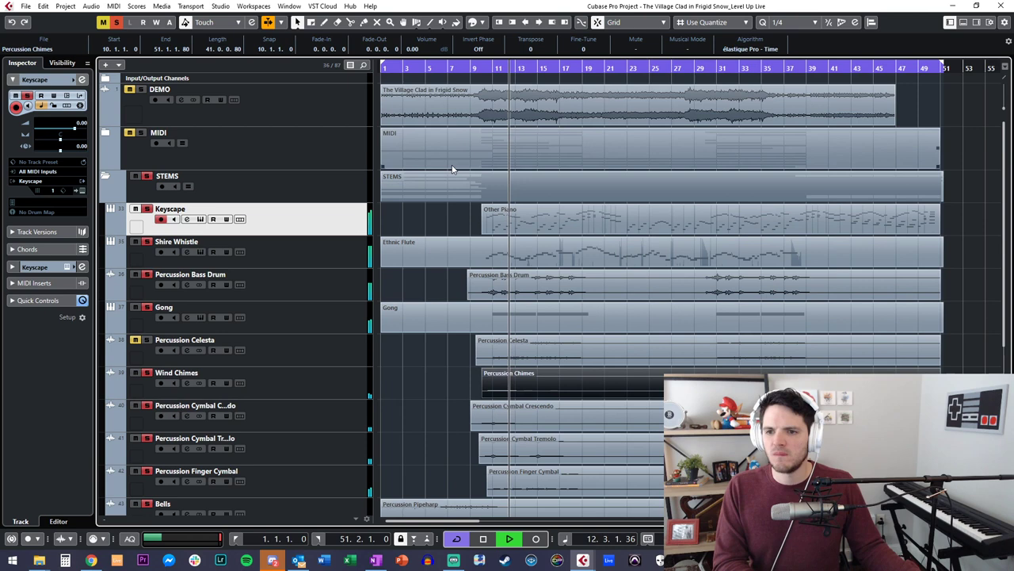
{"action": "left_click", "coordinate": [435, 396]}
Step: Lower the Strings Pizz. track's volume to -11.5 and replay the passage from bar 10
{"action": "scroll", "coordinate": [435, 348], "scroll_direction": "down", "scroll_amount": 5}
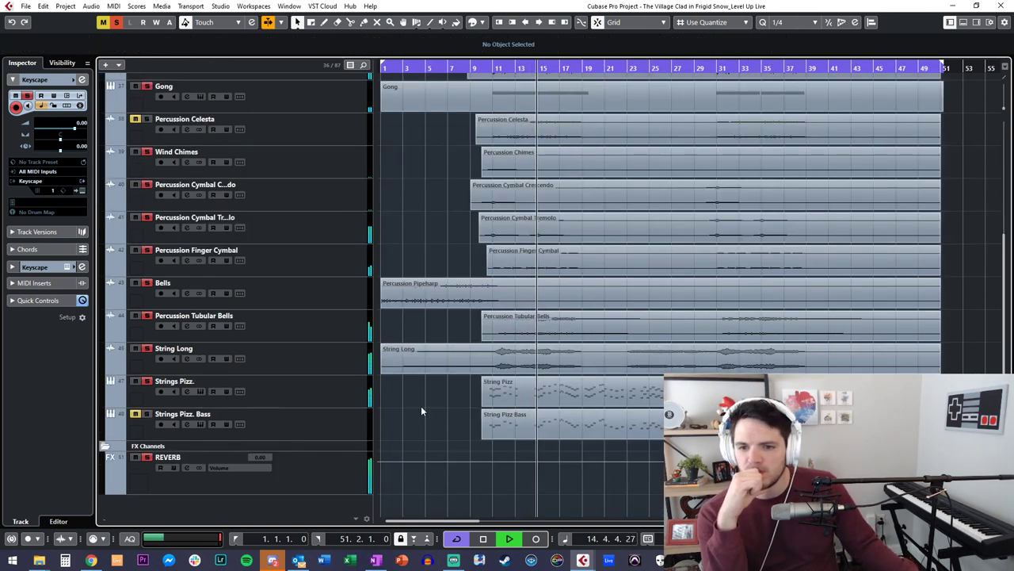
{"action": "left_click", "coordinate": [311, 392]}
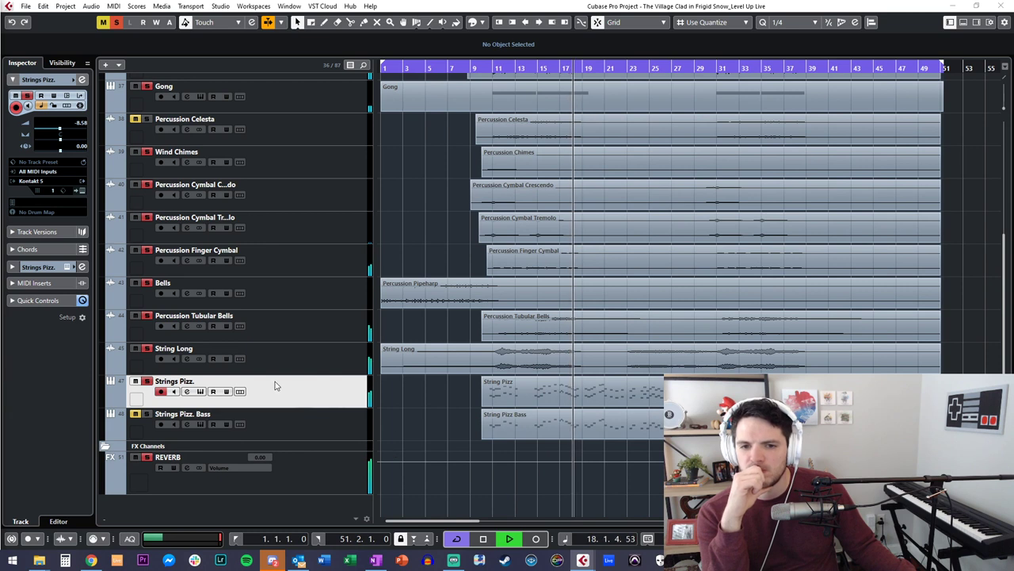
{"action": "key", "text": "space"}
{"action": "left_click", "coordinate": [474, 377]}
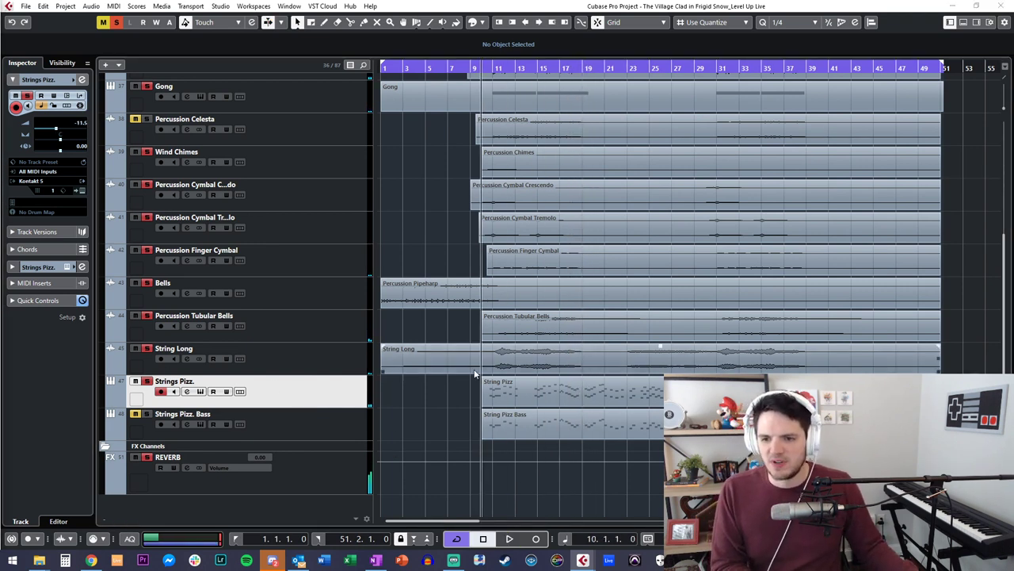
{"action": "key", "text": "h"}
{"action": "key", "text": "h"}
{"action": "key", "text": "h"}
{"action": "key", "text": "space"}
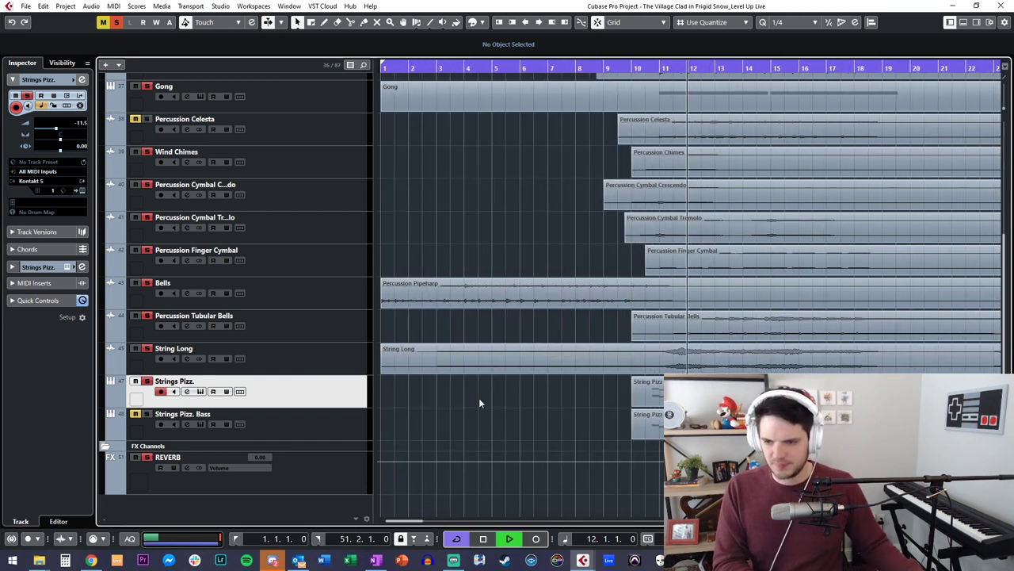
Step: Examine the String Pizz part's notes and velocities in the Key Editor during playback, and return to the arrangement
{"action": "double_click", "coordinate": [632, 398]}
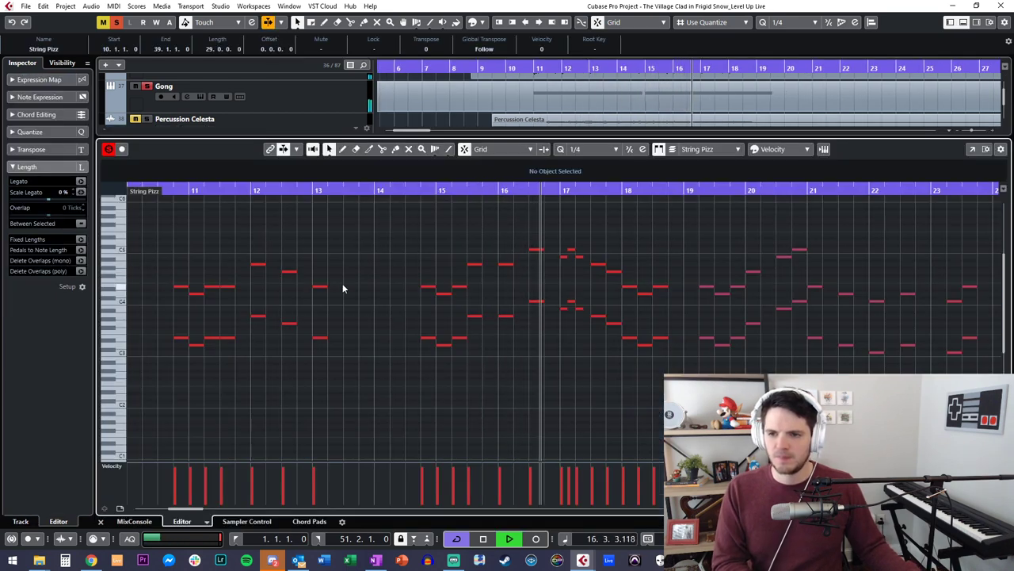
{"action": "key", "text": "ctrl+a"}
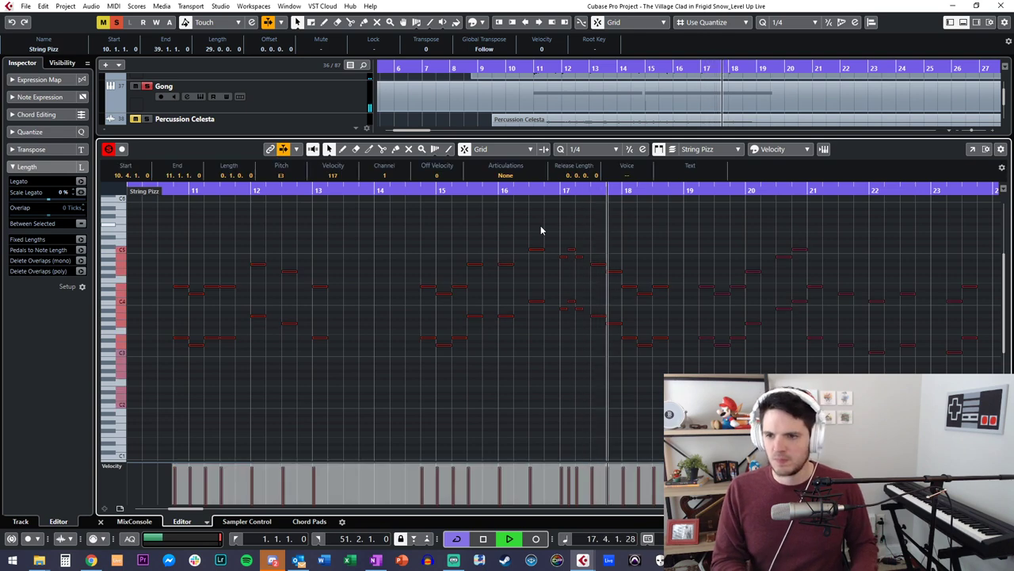
{"action": "key", "text": "Return"}
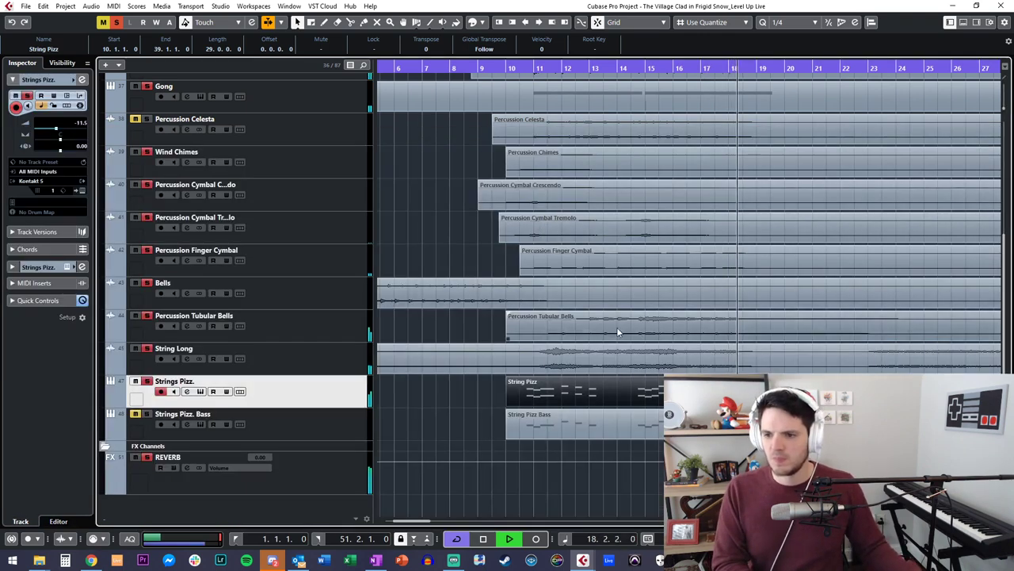
{"action": "left_click", "coordinate": [607, 452]}
{"action": "scroll", "coordinate": [558, 421], "scroll_direction": "right", "scroll_amount": 3}
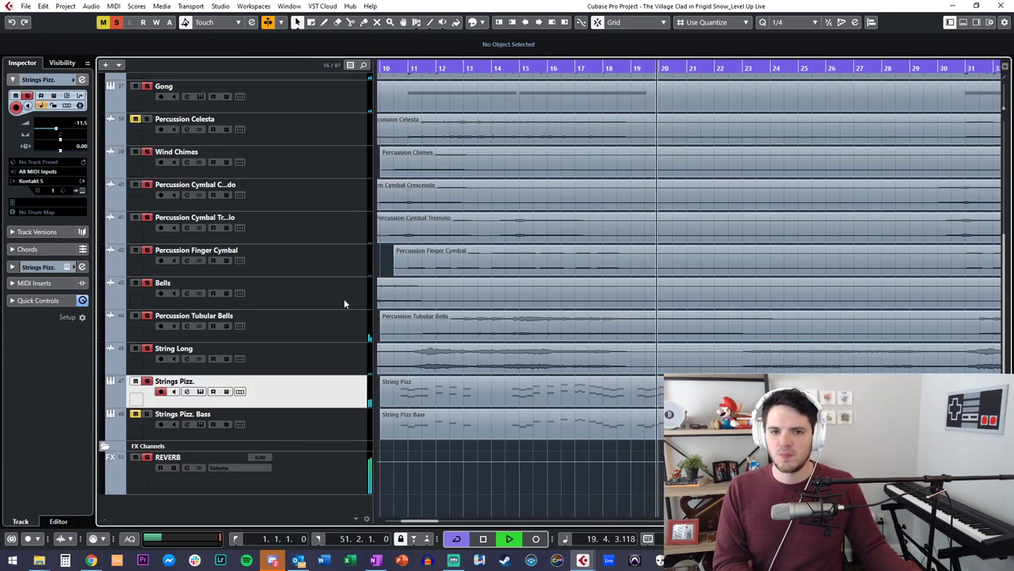
Step: Stop playback, make the hidden Flute track in the STEMS folder visible, and delete it
{"action": "scroll", "coordinate": [344, 299], "scroll_direction": "up", "scroll_amount": 3}
{"action": "key", "text": "shift+g"}
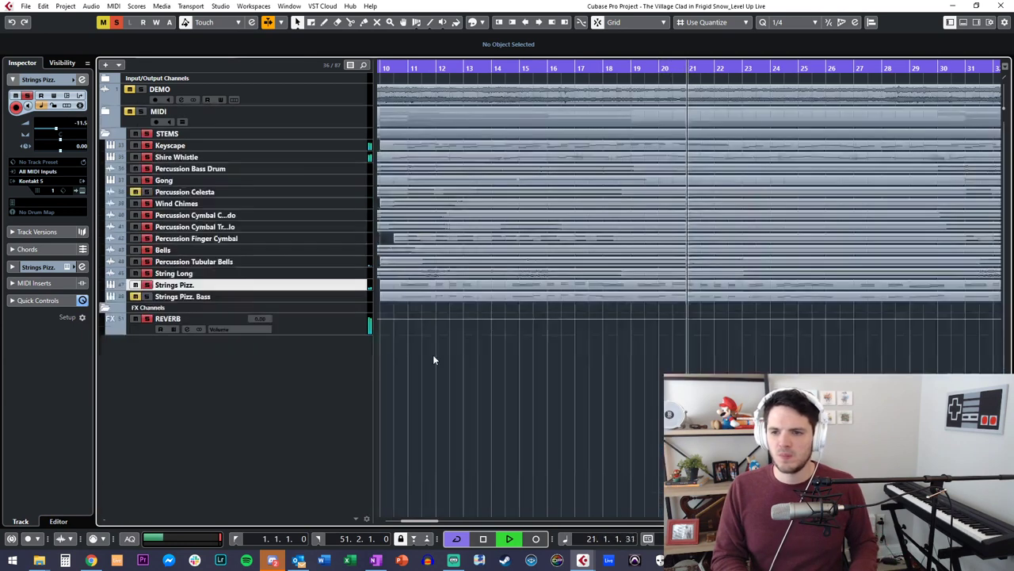
{"action": "key", "text": "g"}
{"action": "key", "text": "shift+h"}
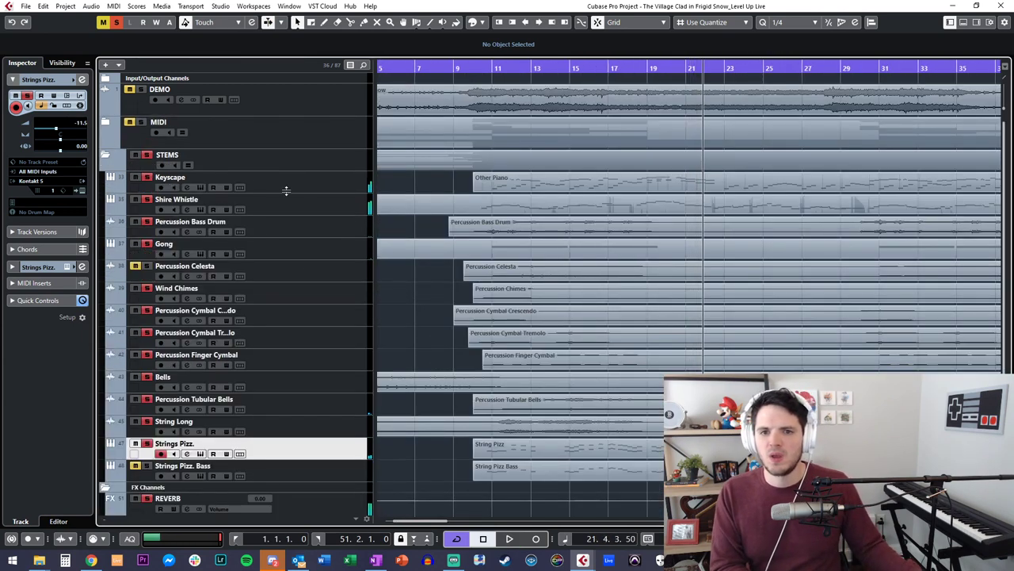
{"action": "left_click", "coordinate": [236, 189]}
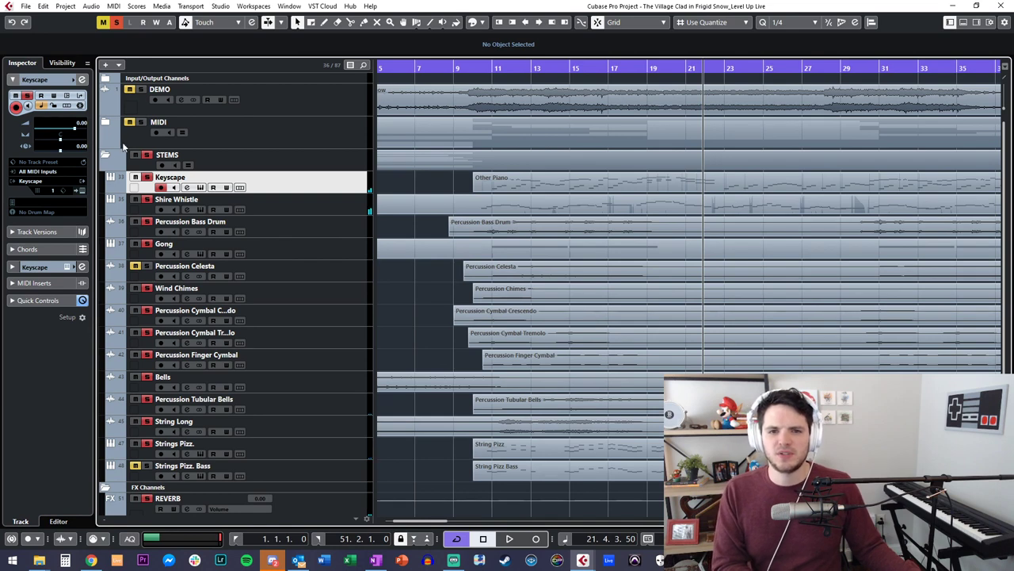
{"action": "left_click", "coordinate": [57, 64]}
{"action": "scroll", "coordinate": [71, 136], "scroll_direction": "down", "scroll_amount": 8}
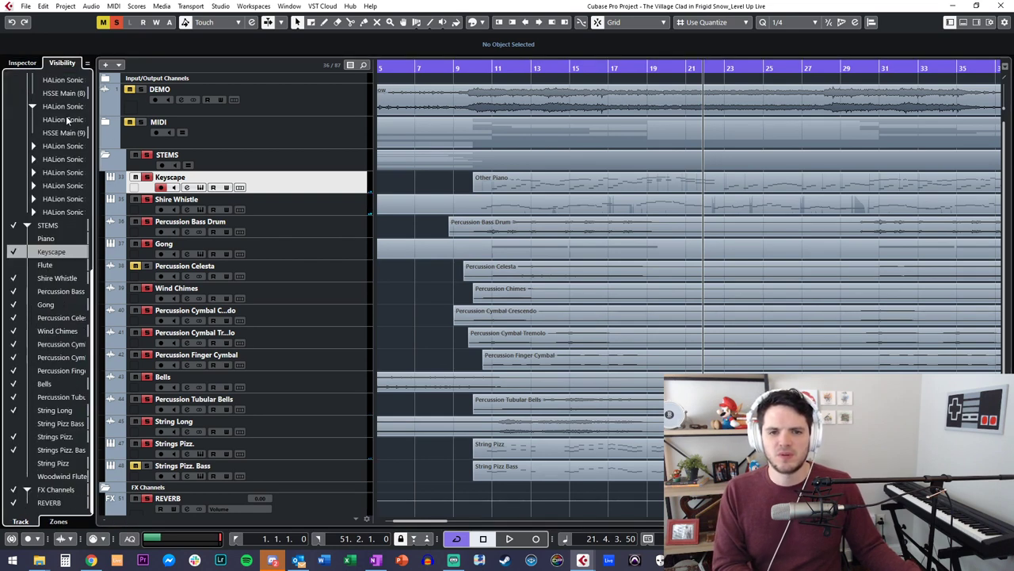
{"action": "left_click", "coordinate": [36, 268]}
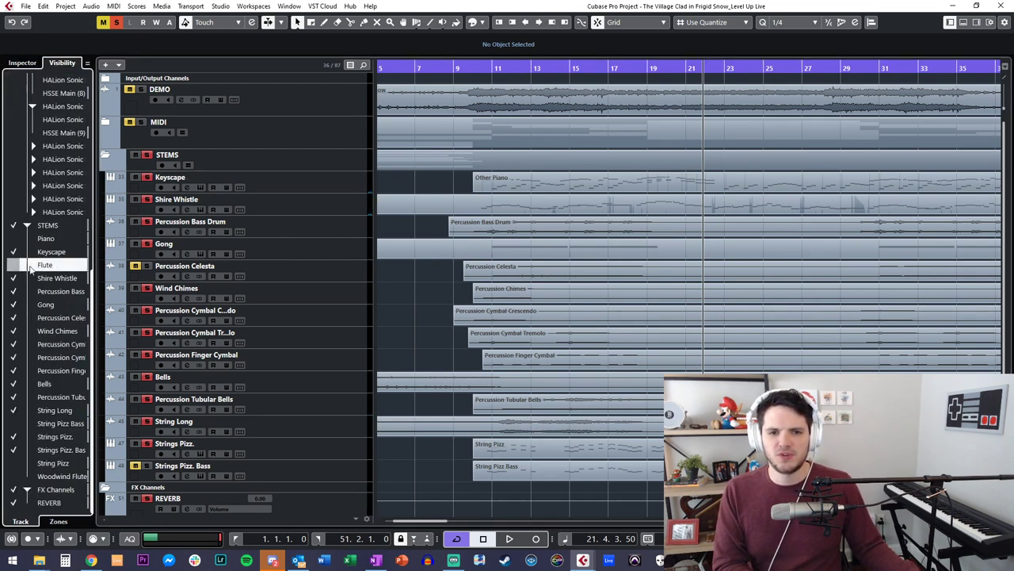
{"action": "left_click", "coordinate": [13, 265]}
{"action": "left_click", "coordinate": [310, 215]}
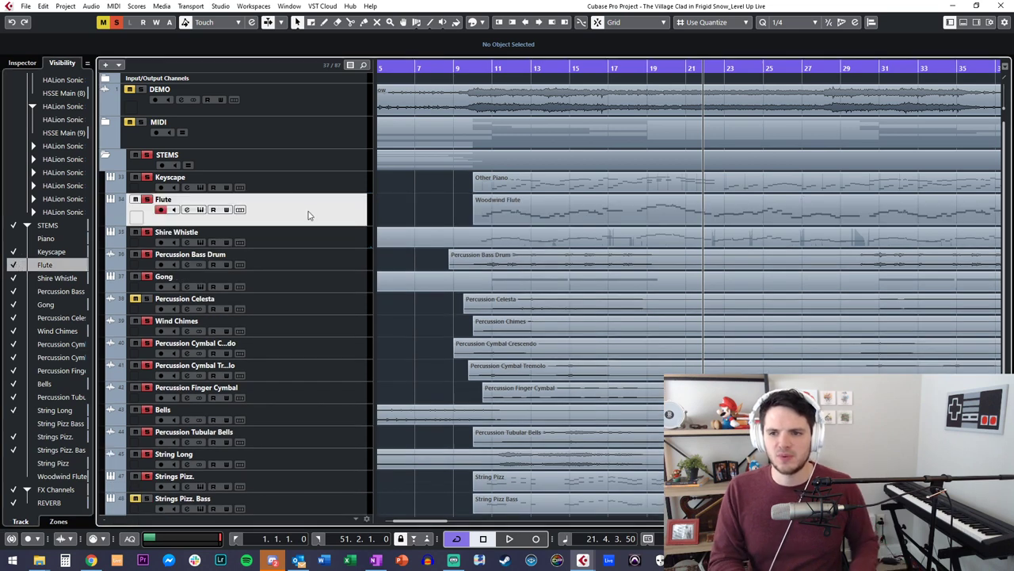
{"action": "key", "text": "Delete"}
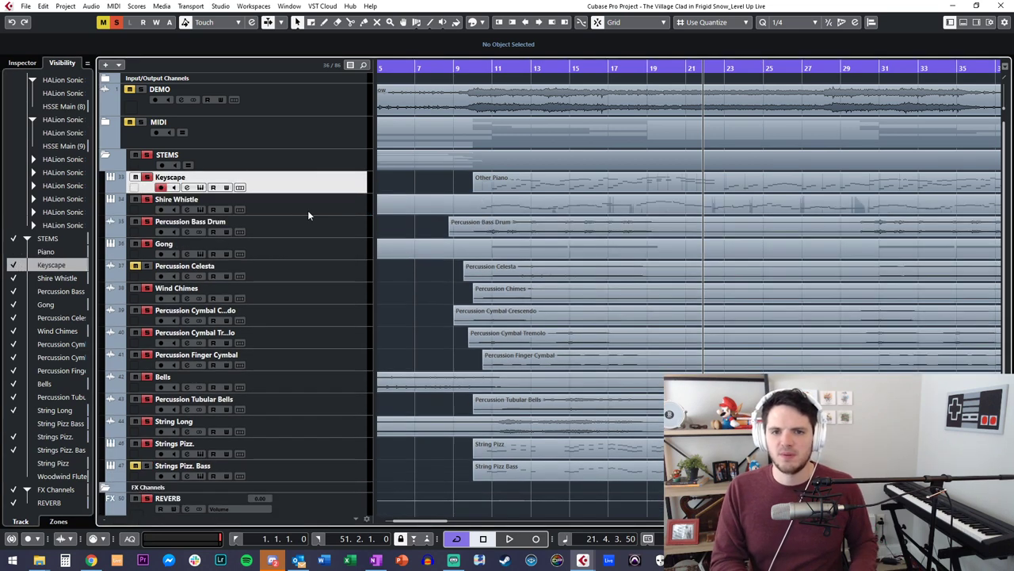
Step: Make the hidden Piano track in the STEMS folder visible and delete it
{"action": "left_click", "coordinate": [12, 252]}
{"action": "left_click", "coordinate": [301, 189]}
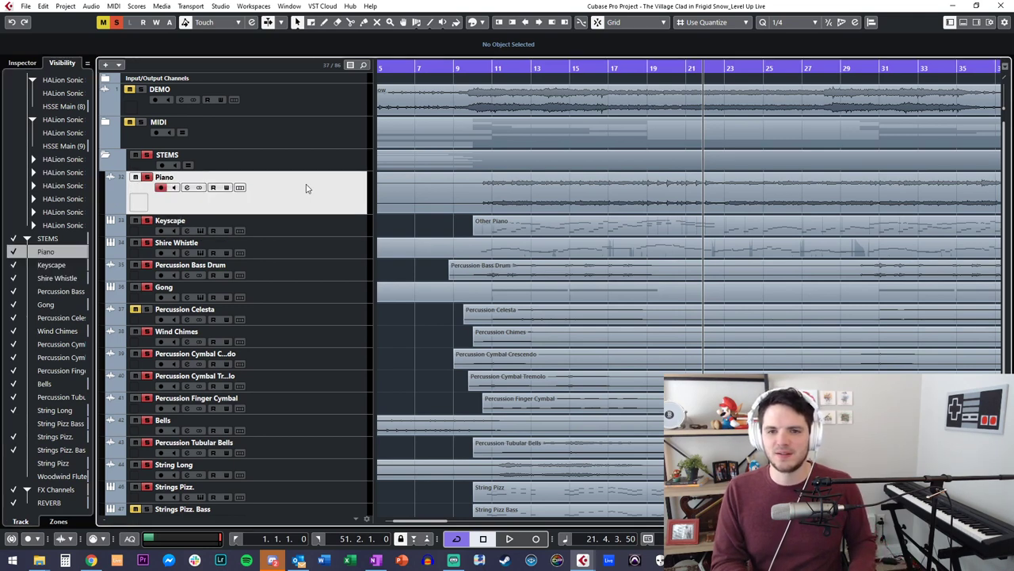
{"action": "key", "text": "Delete"}
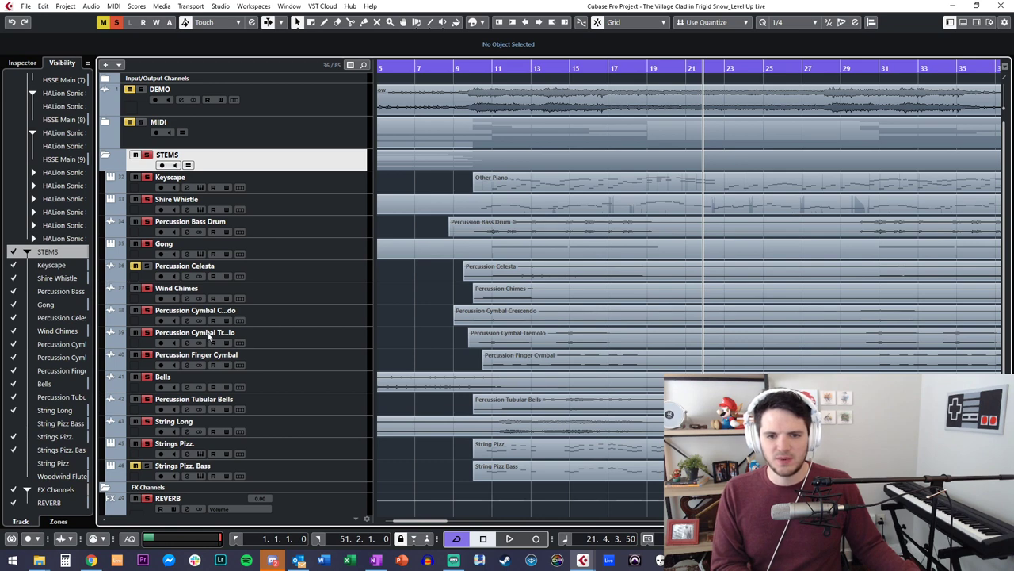
Step: Delete the muted Percussion Celesta track from the STEMS folder
{"action": "left_click", "coordinate": [298, 316]}
{"action": "left_click", "coordinate": [277, 359]}
{"action": "left_click", "coordinate": [276, 378]}
{"action": "left_click", "coordinate": [280, 333]}
{"action": "left_click", "coordinate": [280, 317]}
{"action": "left_click", "coordinate": [279, 295]}
{"action": "key", "text": "Up"}
{"action": "key", "text": "Delete"}
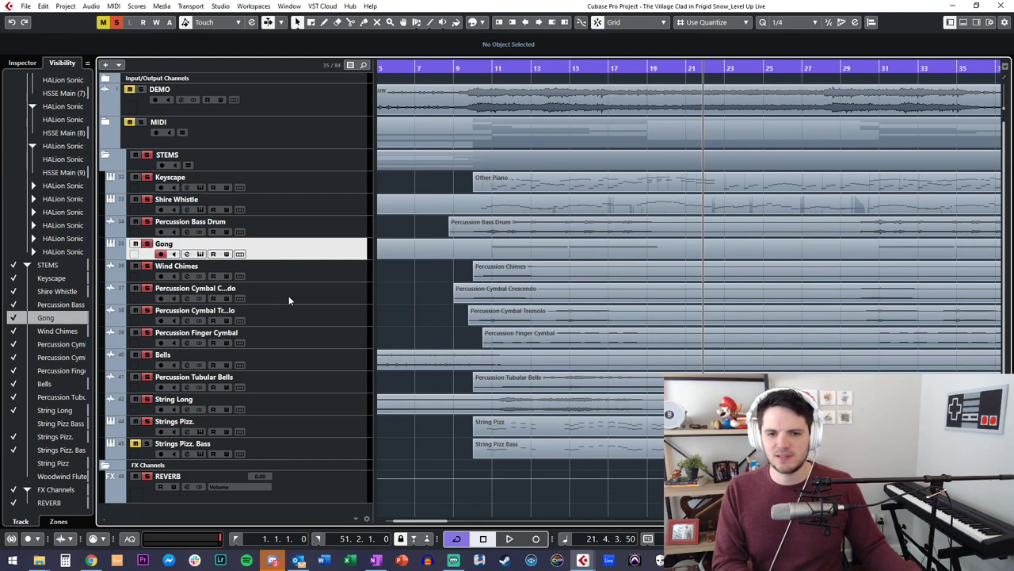
Step: Delete the muted Strings Pizz. Bass track and make the hidden String Pizz and Woodwind Flute stems visible
{"action": "left_click", "coordinate": [275, 449]}
{"action": "key", "text": "Delete"}
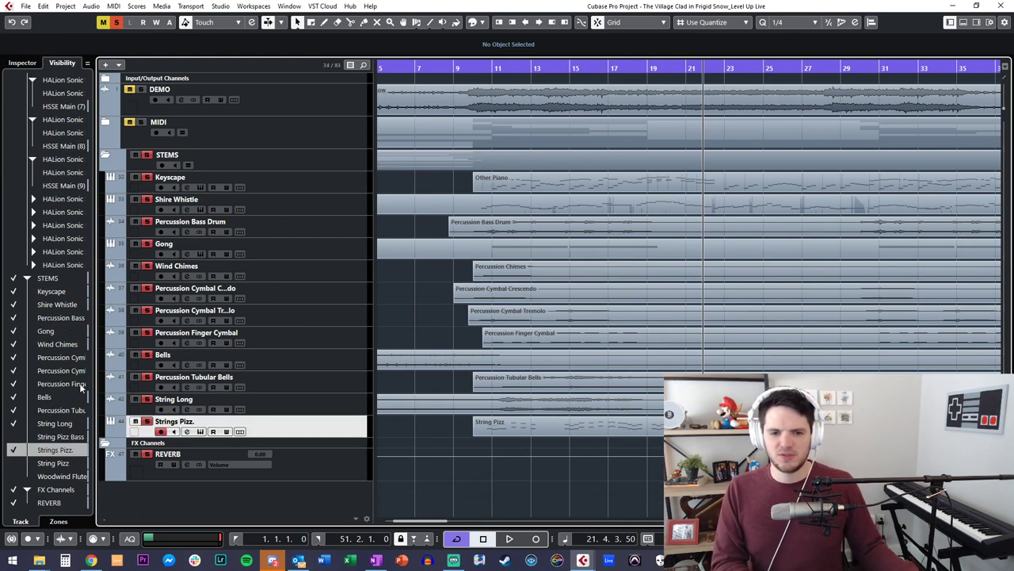
{"action": "left_click", "coordinate": [13, 462]}
{"action": "left_click", "coordinate": [14, 476]}
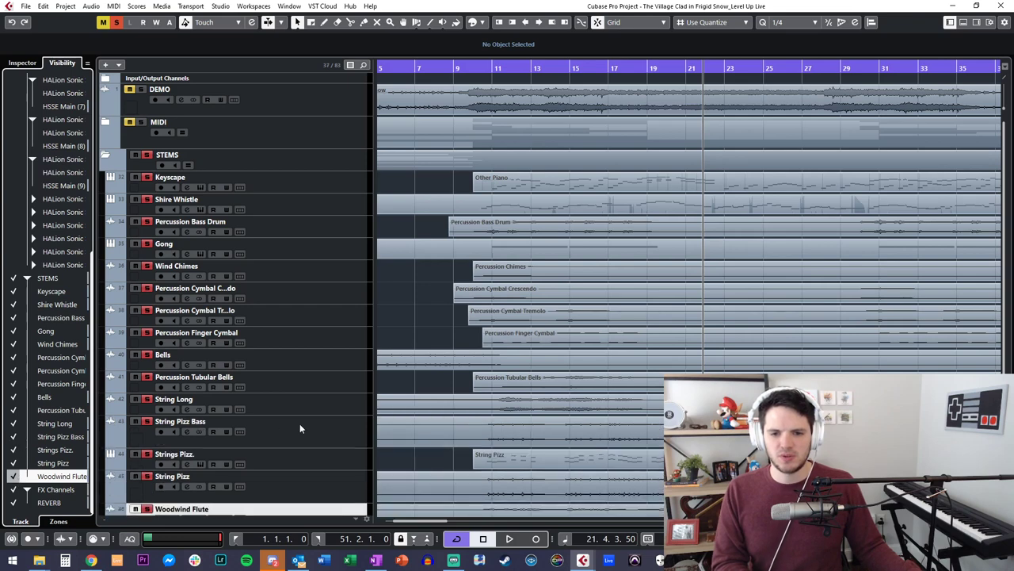
Step: Delete the Woodwind Flute, String Pizz and String Pizz Bass audio tracks from the STEMS folder
{"action": "scroll", "coordinate": [298, 423], "scroll_direction": "down", "scroll_amount": 2}
{"action": "left_click", "coordinate": [258, 424]}
{"action": "left_click", "coordinate": [268, 441]}
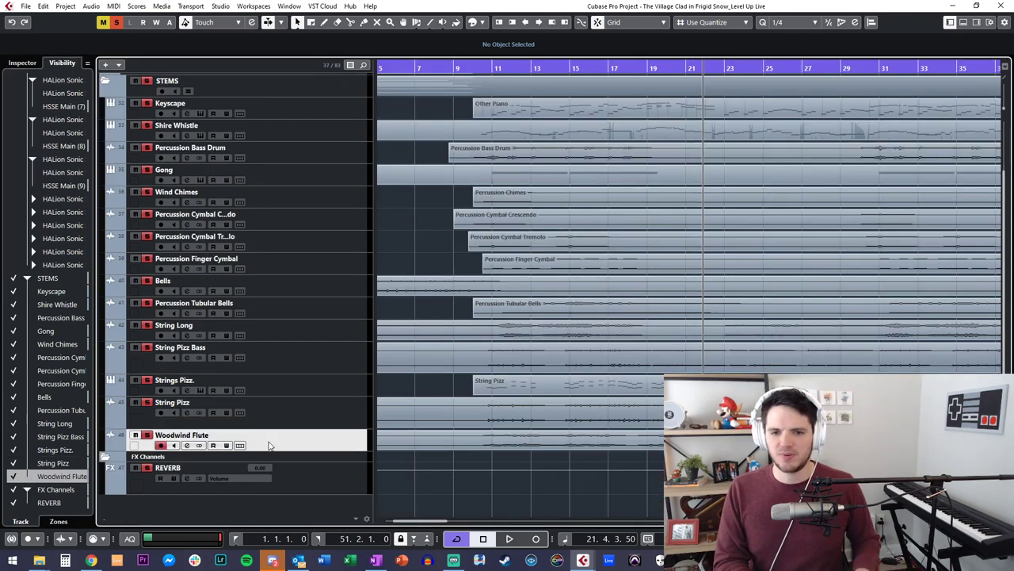
{"action": "key", "text": "Delete"}
{"action": "left_click", "coordinate": [279, 378]}
{"action": "left_click", "coordinate": [288, 435]}
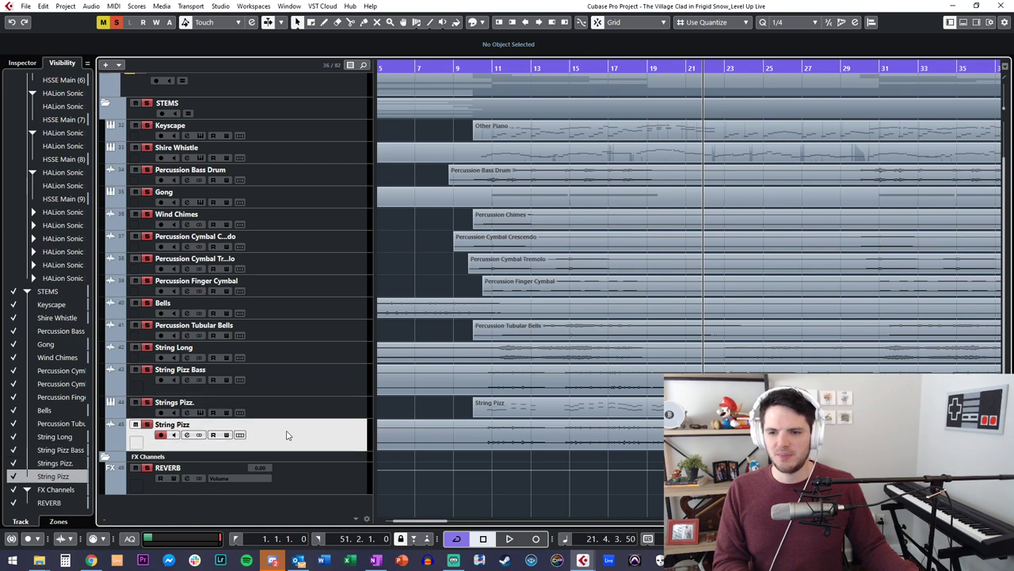
{"action": "key", "text": "Delete"}
{"action": "left_click", "coordinate": [272, 402]}
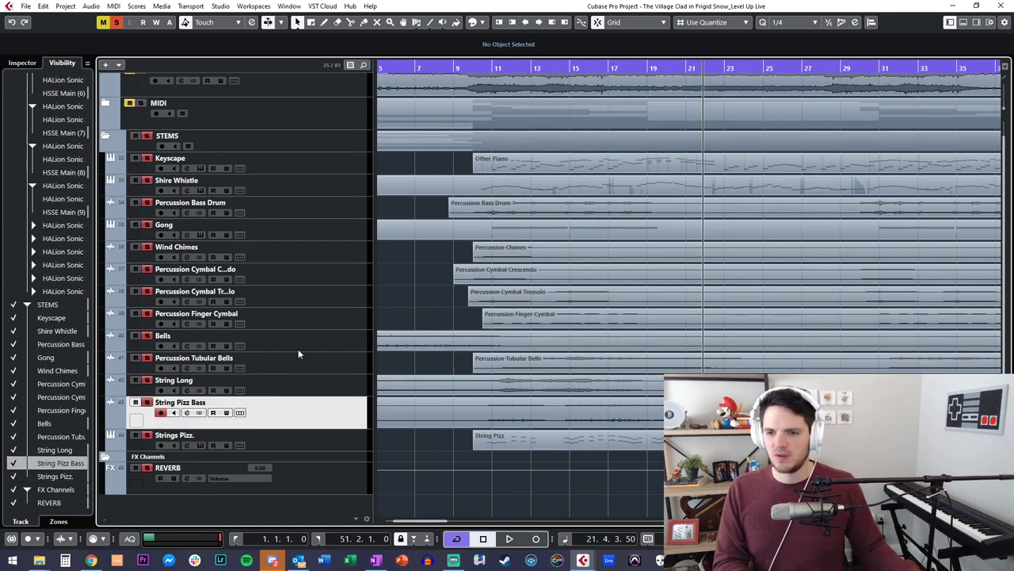
{"action": "key", "text": "Delete"}
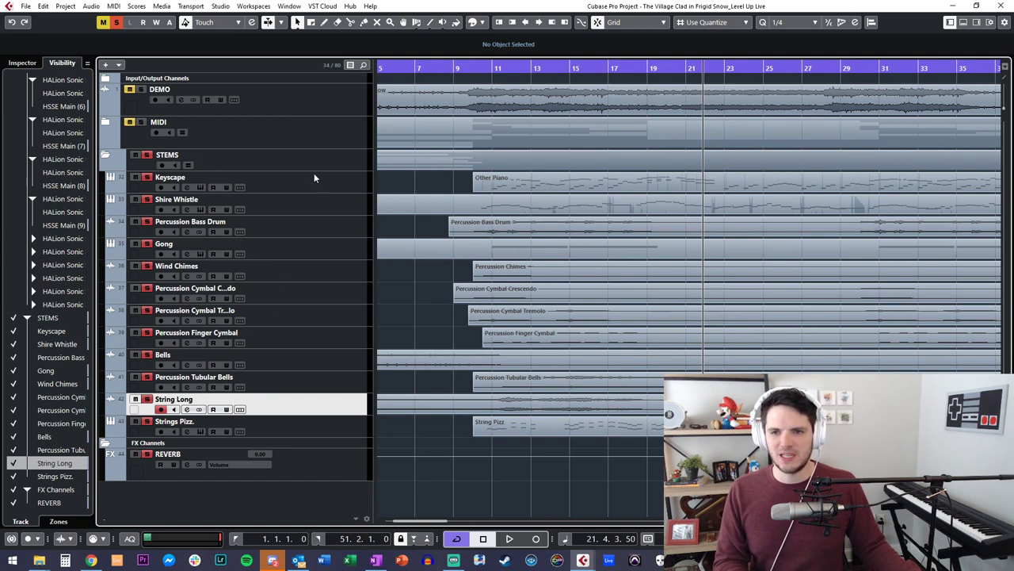
Step: Play the STEMS mix from bar 10 to about bar 13 and listen to the current balance
{"action": "key", "text": "KP_Decimal"}
{"action": "key", "text": "KP_Add"}
{"action": "key", "text": "KP_Add"}
{"action": "key", "text": "KP_Add"}
{"action": "key", "text": "KP_Add"}
{"action": "key", "text": "KP_Add"}
{"action": "key", "text": "KP_Add"}
{"action": "key", "text": "KP_Add"}
{"action": "key", "text": "KP_Add"}
{"action": "key", "text": "KP_Add"}
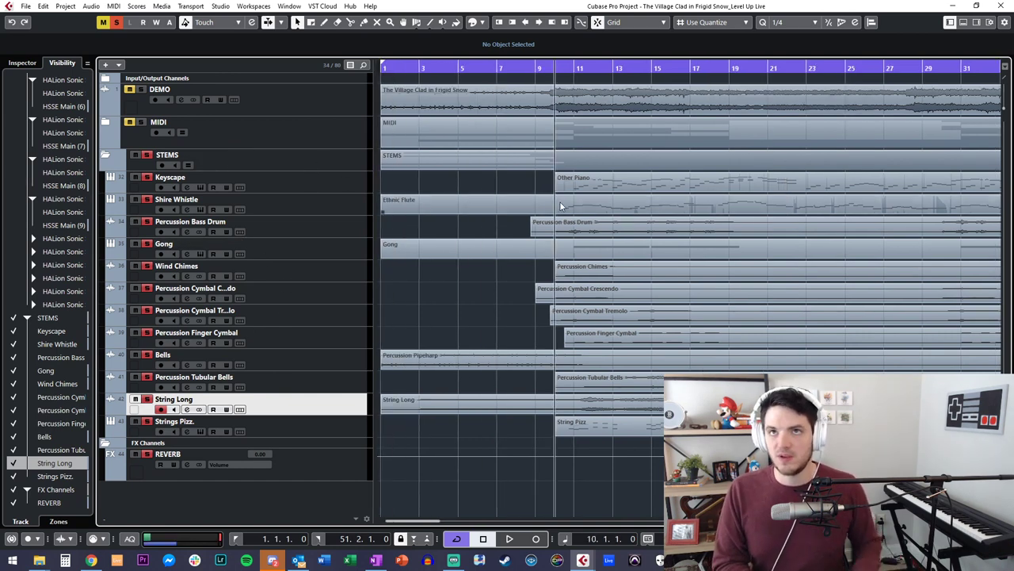
{"action": "key", "text": "space"}
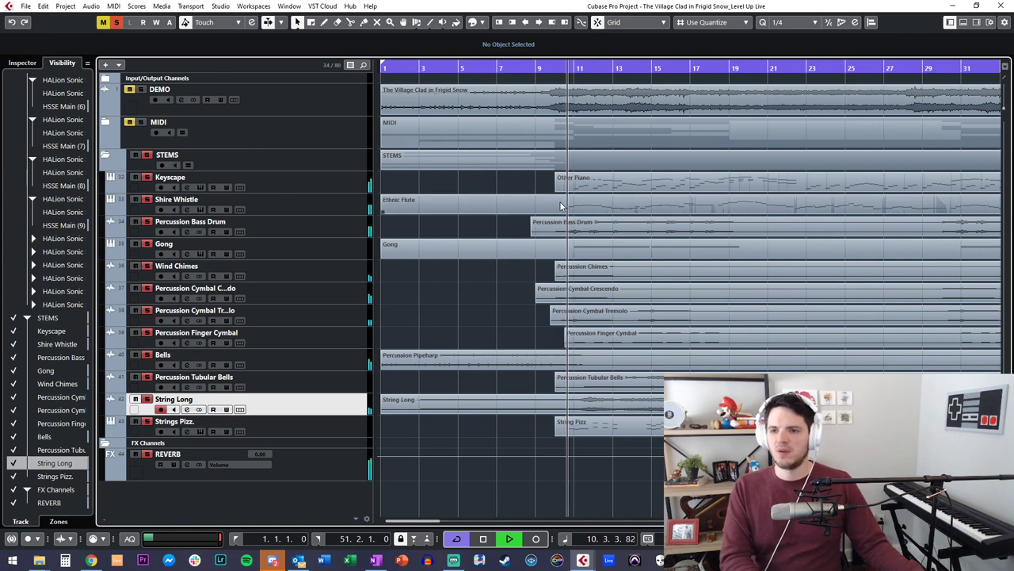
{"action": "scroll", "coordinate": [544, 249], "scroll_direction": "right", "scroll_amount": 5}
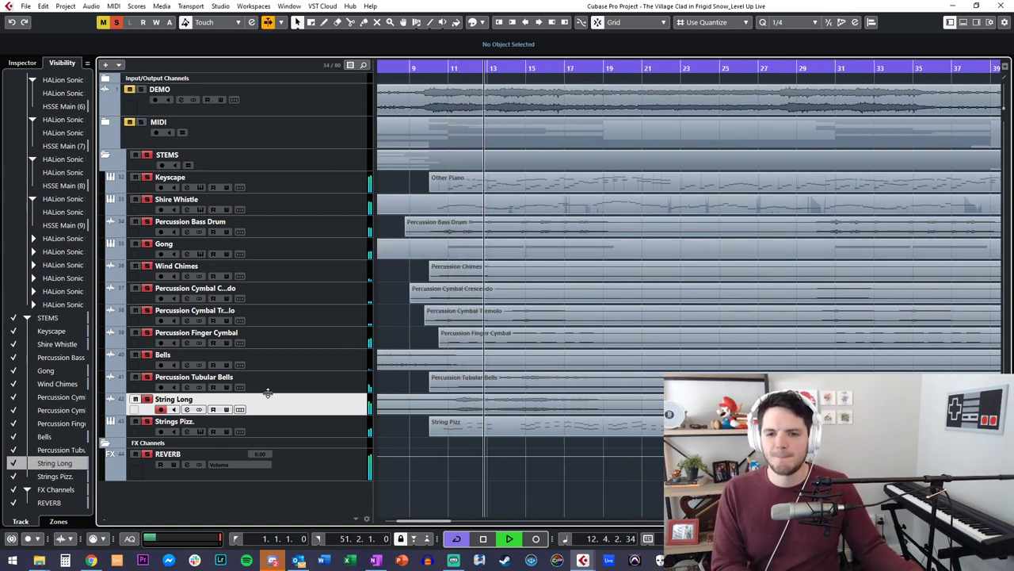
{"action": "key", "text": "space"}
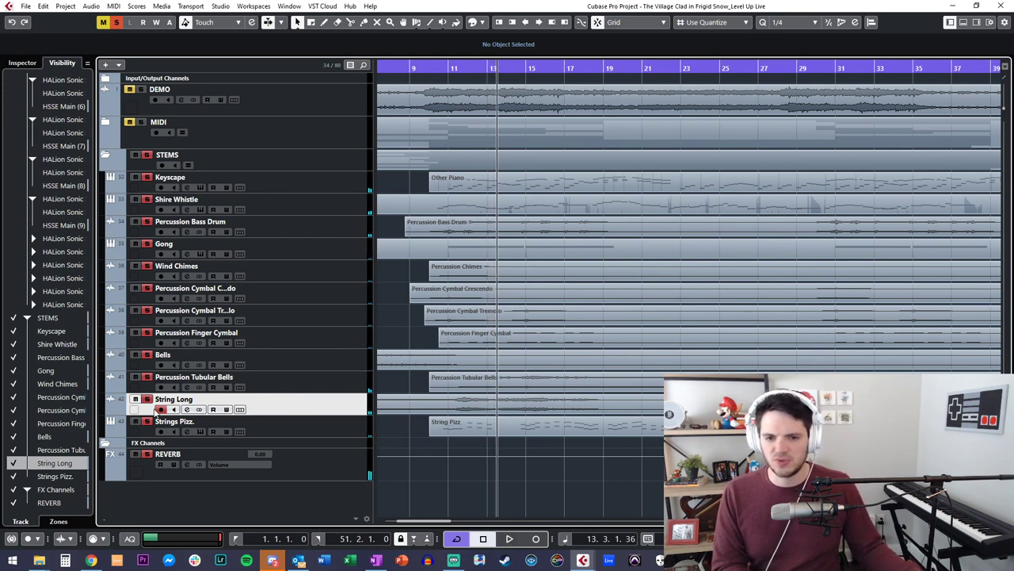
Step: Clear the STEMS folder's solo, solo the String Long track and listen to it alone
{"action": "left_click", "coordinate": [135, 155]}
{"action": "left_click", "coordinate": [149, 155]}
{"action": "left_click", "coordinate": [148, 156]}
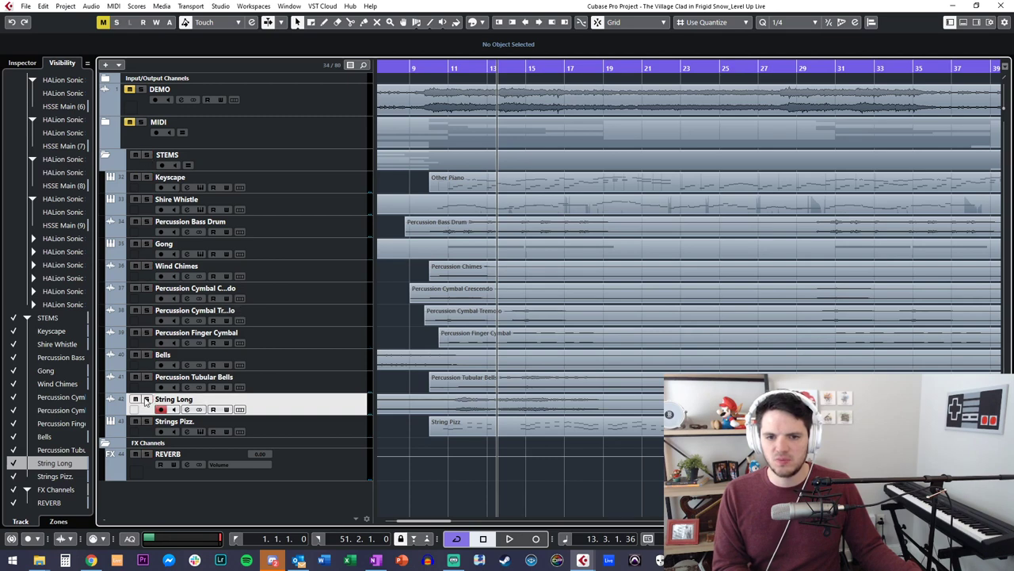
{"action": "left_click", "coordinate": [147, 399]}
{"action": "key", "text": "space"}
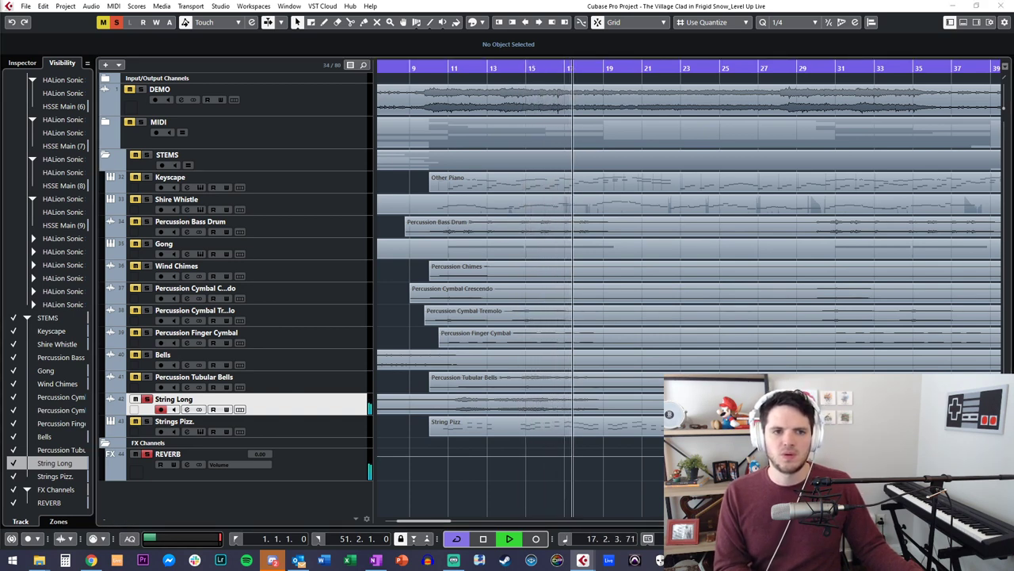
{"action": "key", "text": "space"}
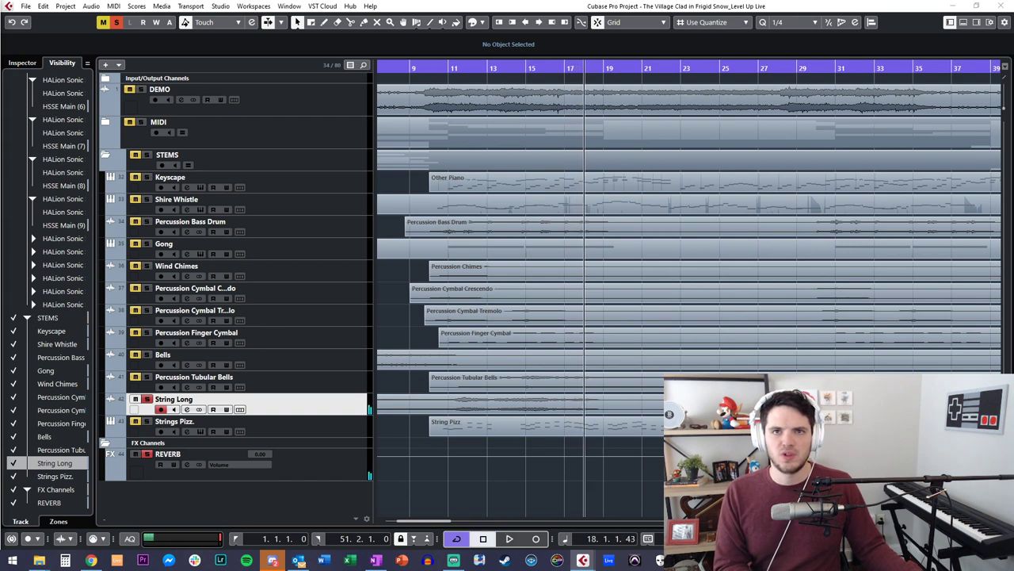
Step: Insert the 2C-Aether reverb on the String Long channel and lower its mix to about 23 during playback
{"action": "key", "text": "F3"}
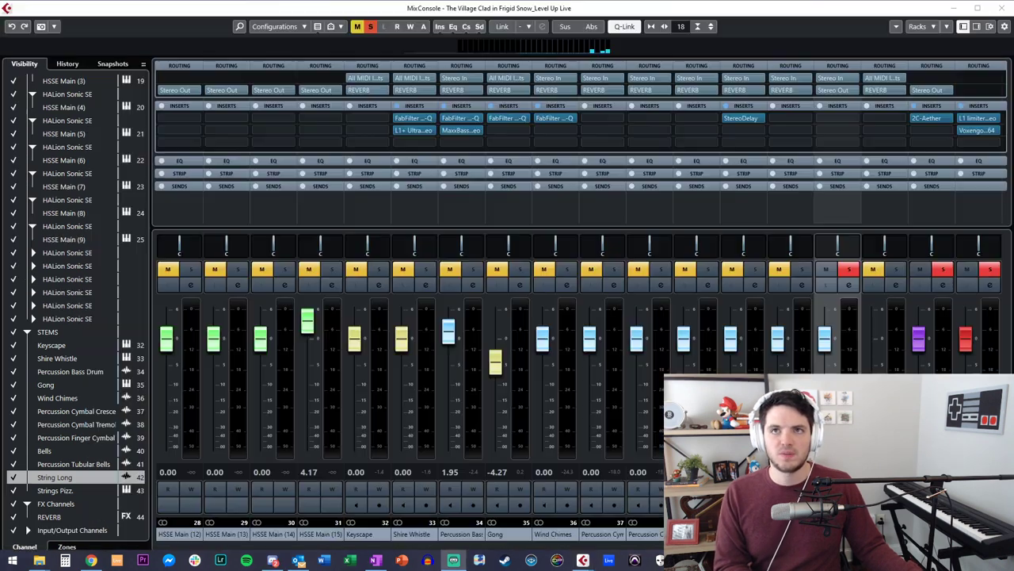
{"action": "left_click", "coordinate": [851, 119]}
{"action": "type", "text": "2cae"}
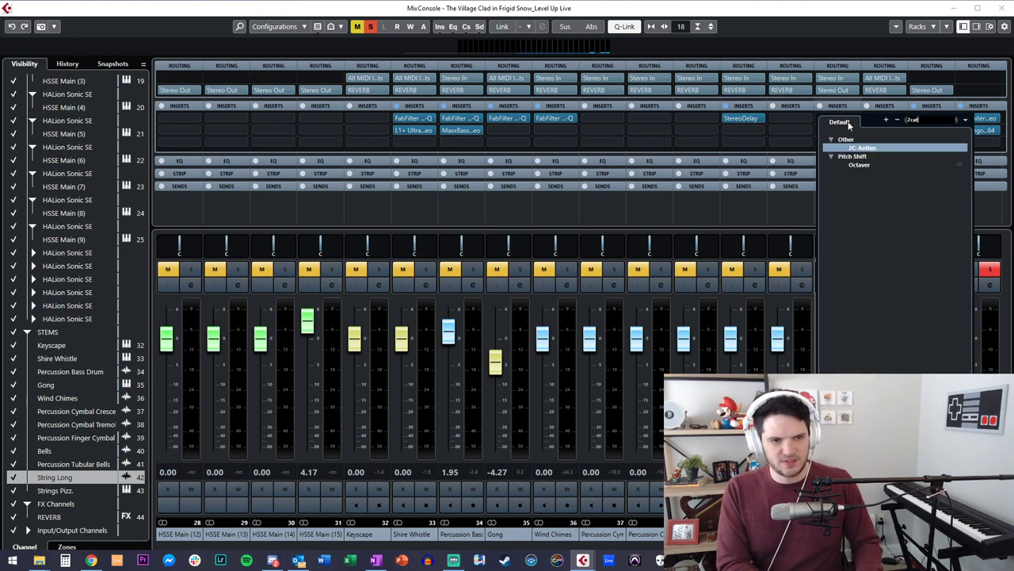
{"action": "left_click", "coordinate": [859, 149]}
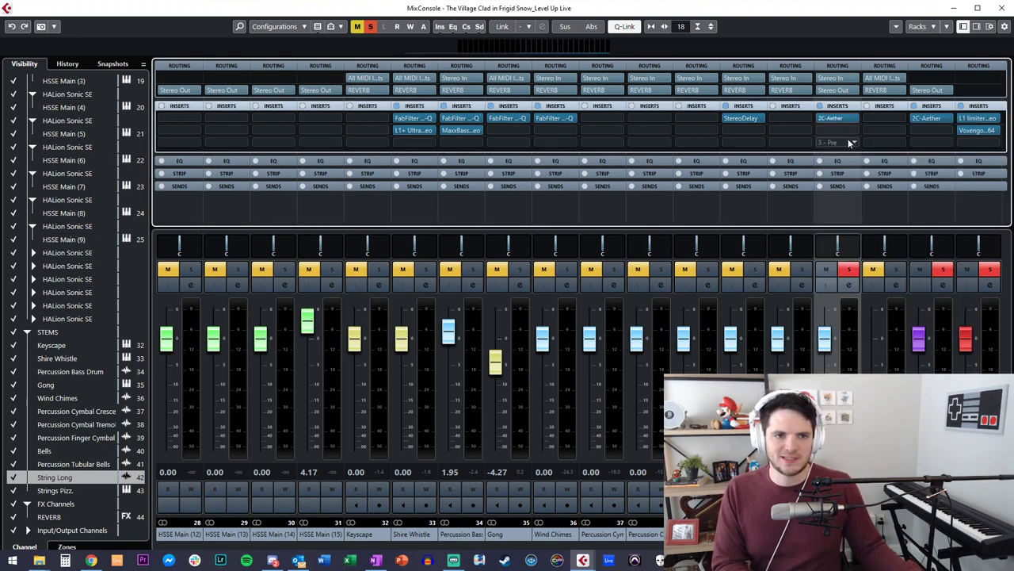
{"action": "left_click", "coordinate": [381, 226]}
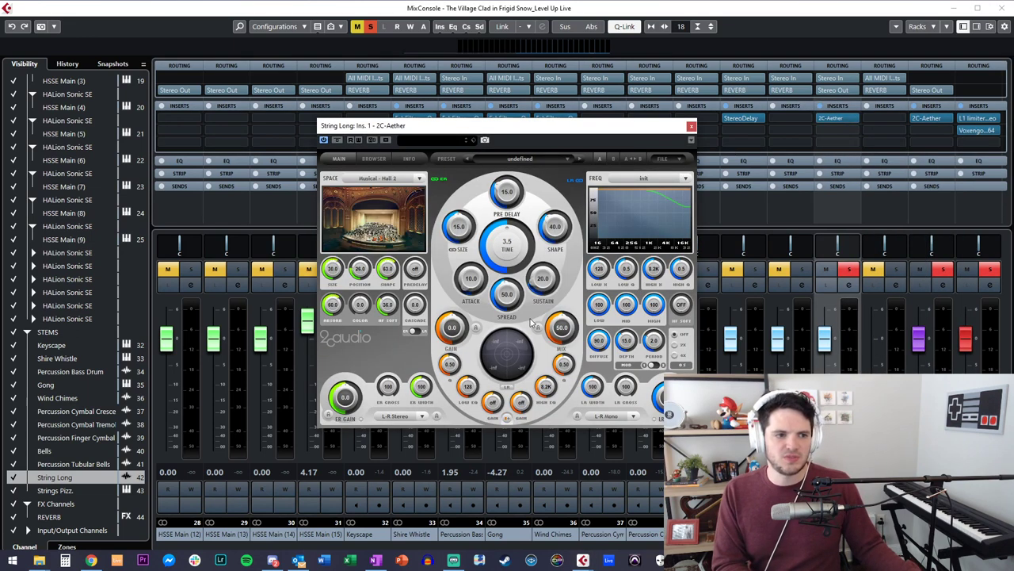
{"action": "key", "text": "space"}
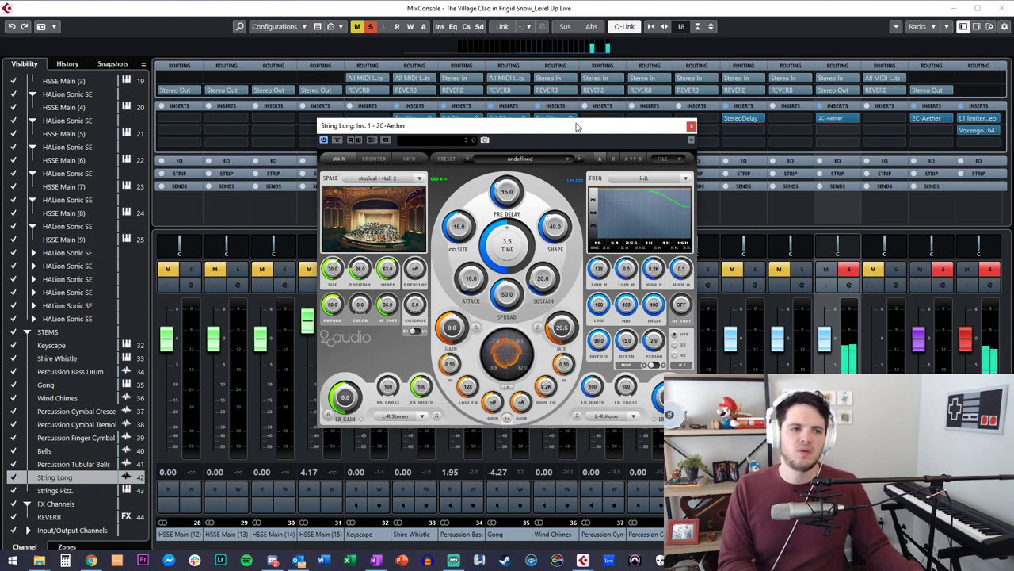
{"action": "left_click_drag", "start_coordinate": [560, 329], "coordinate": [557, 335]}
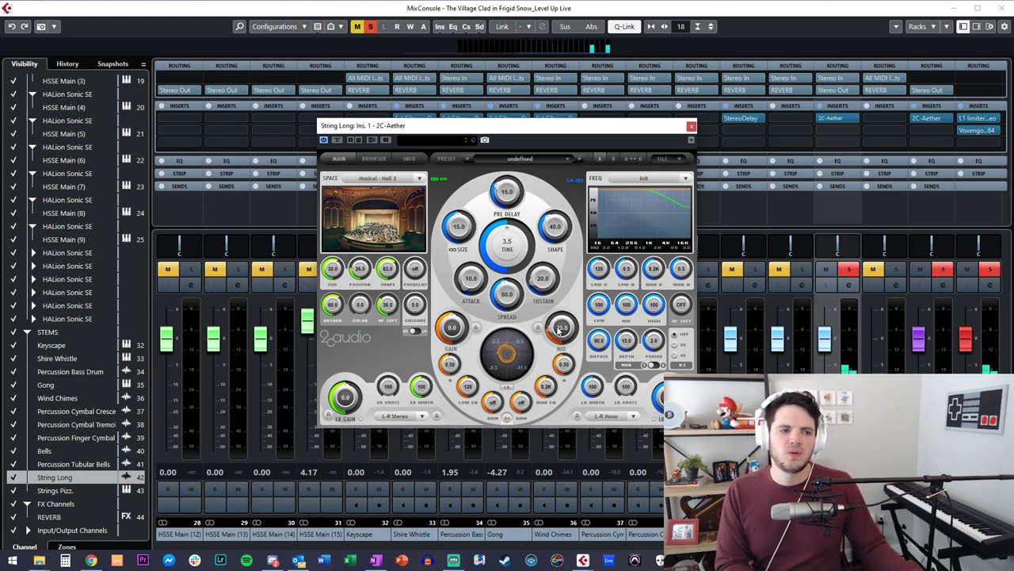
{"action": "left_click", "coordinate": [691, 125]}
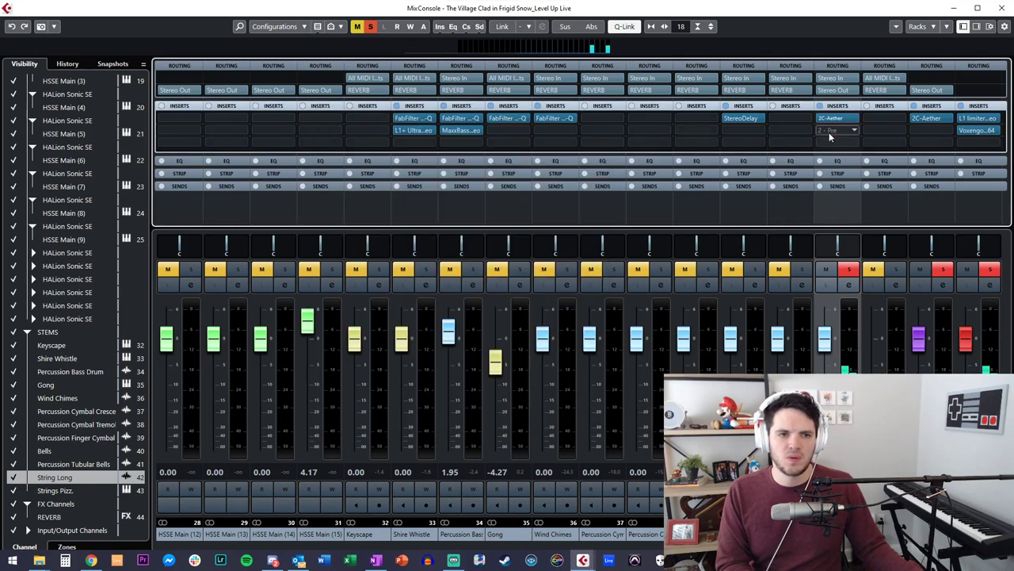
Step: Insert FabFilter Pro-Q on the String Long channel and place it ahead of the 2C-Aether reverb
{"action": "left_click", "coordinate": [830, 133]}
{"action": "type", "text": "pro-q"}
{"action": "key", "text": "Return"}
{"action": "mouse_move", "coordinate": [838, 118]}
{"action": "left_mouse_down"}
{"action": "mouse_move", "coordinate": [838, 141]}
{"action": "mouse_move", "coordinate": [839, 117]}
{"action": "mouse_move", "coordinate": [837, 127]}
{"action": "left_mouse_up"}
{"action": "left_click", "coordinate": [843, 117]}
{"action": "left_click_drag", "start_coordinate": [308, 148], "coordinate": [552, 104]}
Step: Shape String Long's EQ with a high cut, a low cut near 43 Hz and a 2.74 dB bell boost at about 330 Hz
{"action": "double_click", "coordinate": [713, 226]}
{"action": "left_click_drag", "start_coordinate": [713, 226], "coordinate": [759, 276]}
{"action": "left_click_drag", "start_coordinate": [631, 231], "coordinate": [509, 201]}
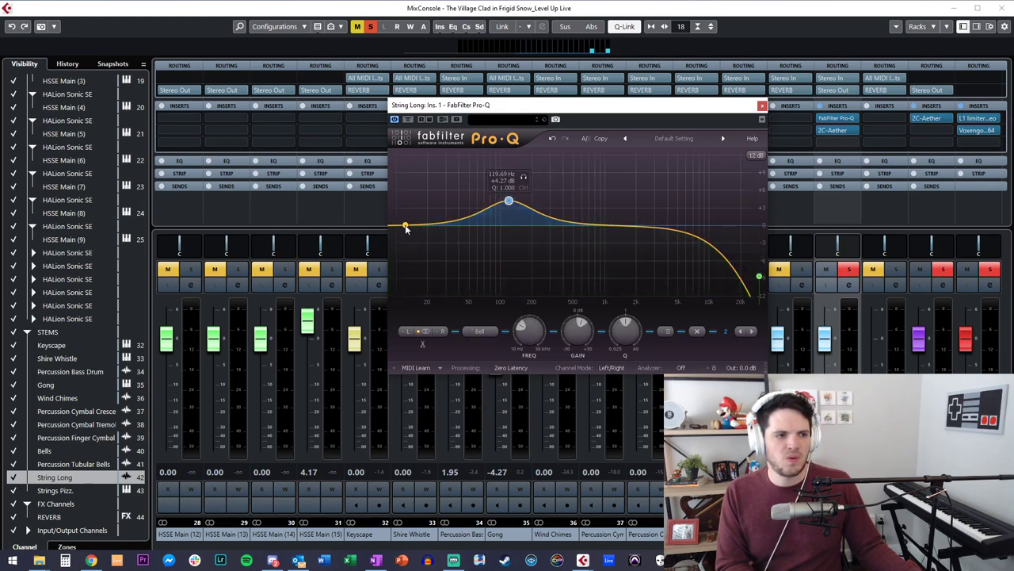
{"action": "left_click_drag", "start_coordinate": [405, 228], "coordinate": [456, 228]}
{"action": "left_click", "coordinate": [697, 331]}
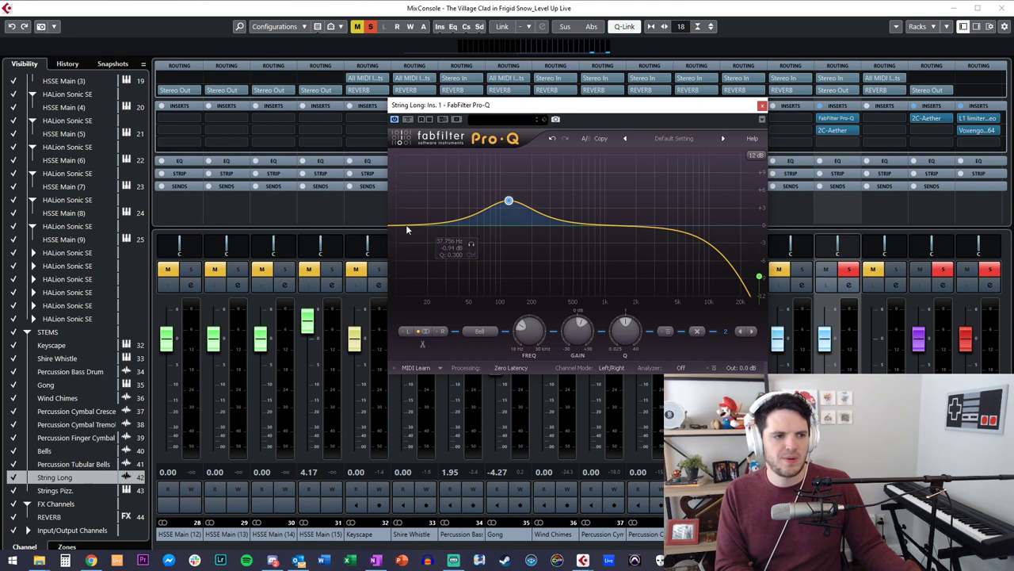
{"action": "left_click_drag", "start_coordinate": [396, 227], "coordinate": [462, 243]}
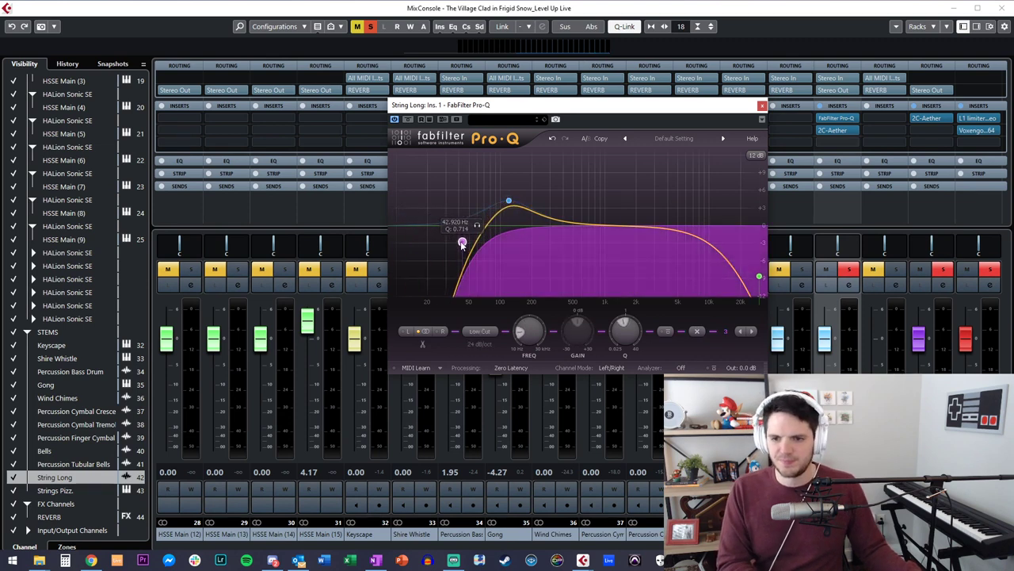
{"action": "left_click_drag", "start_coordinate": [510, 200], "coordinate": [558, 214]}
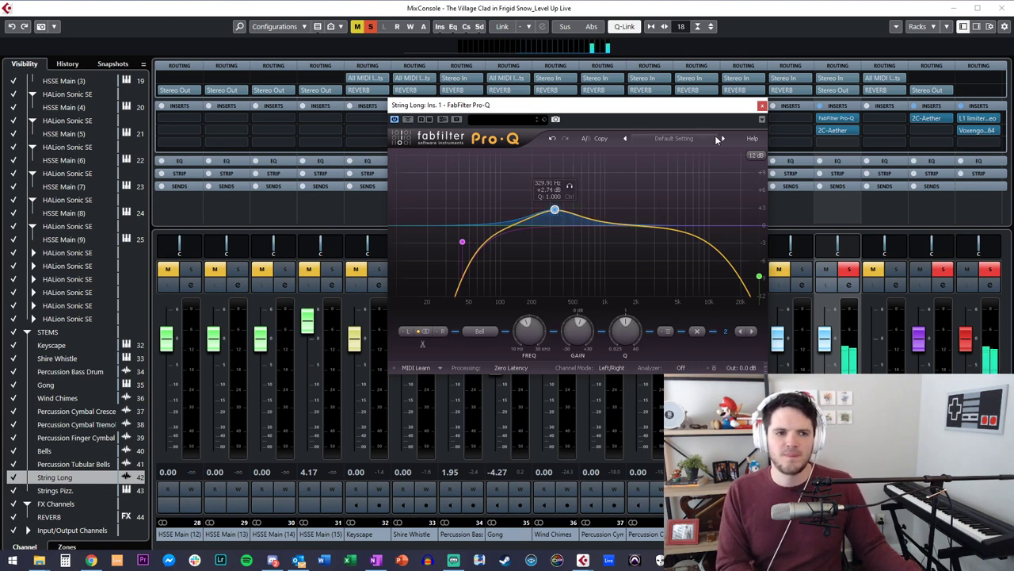
{"action": "left_click", "coordinate": [762, 106]}
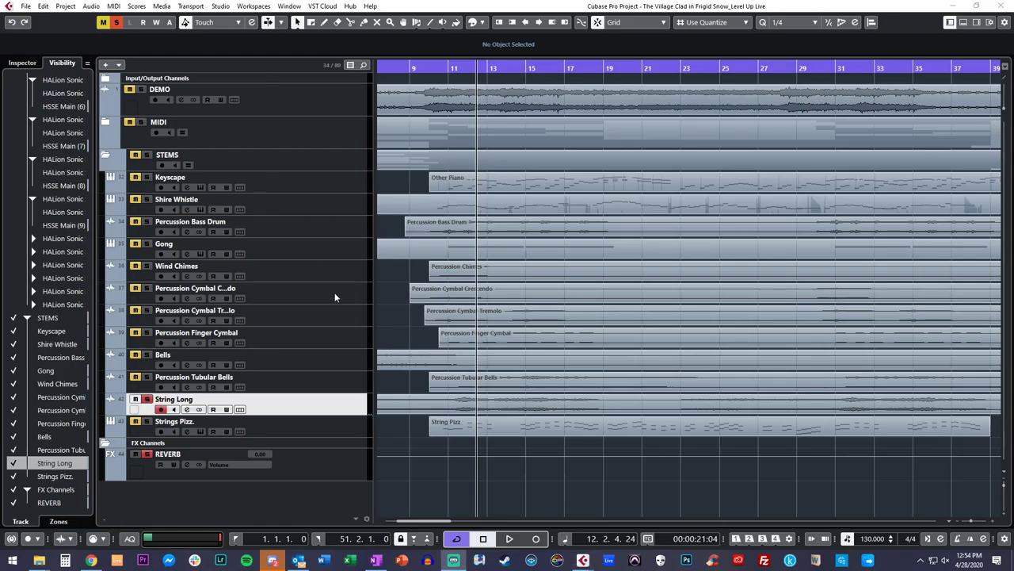
Step: Delete the String Long audio track and add a Kontakt 5 instrument track in its place
{"action": "left_click", "coordinate": [412, 408]}
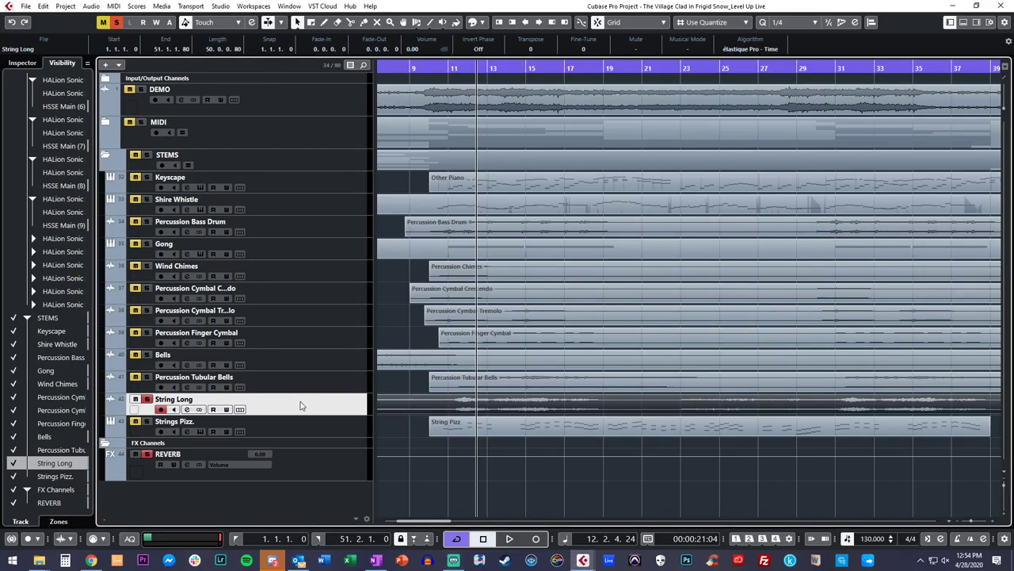
{"action": "key", "text": "shift+Delete"}
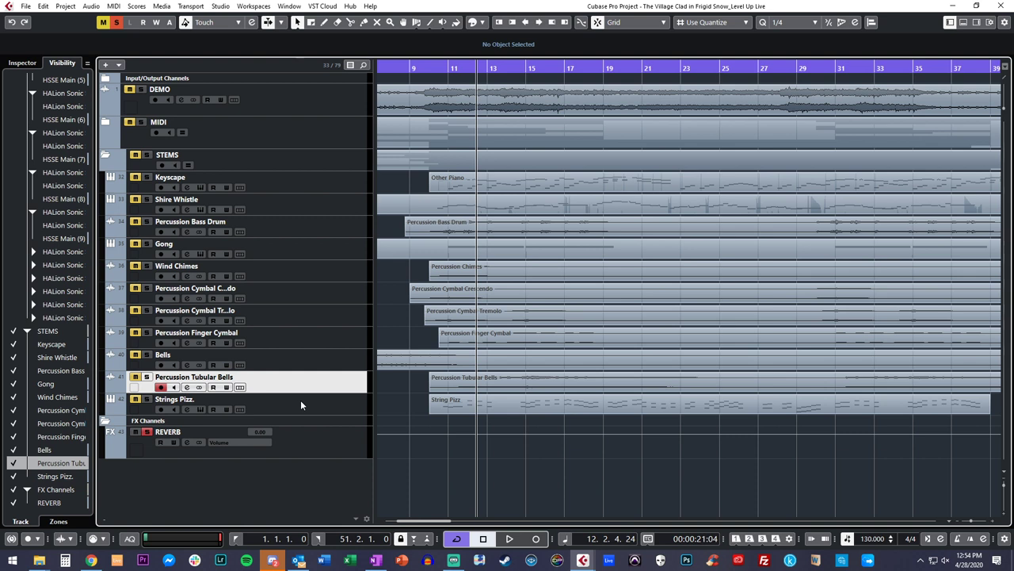
{"action": "key", "text": "t"}
{"action": "key", "text": "Return"}
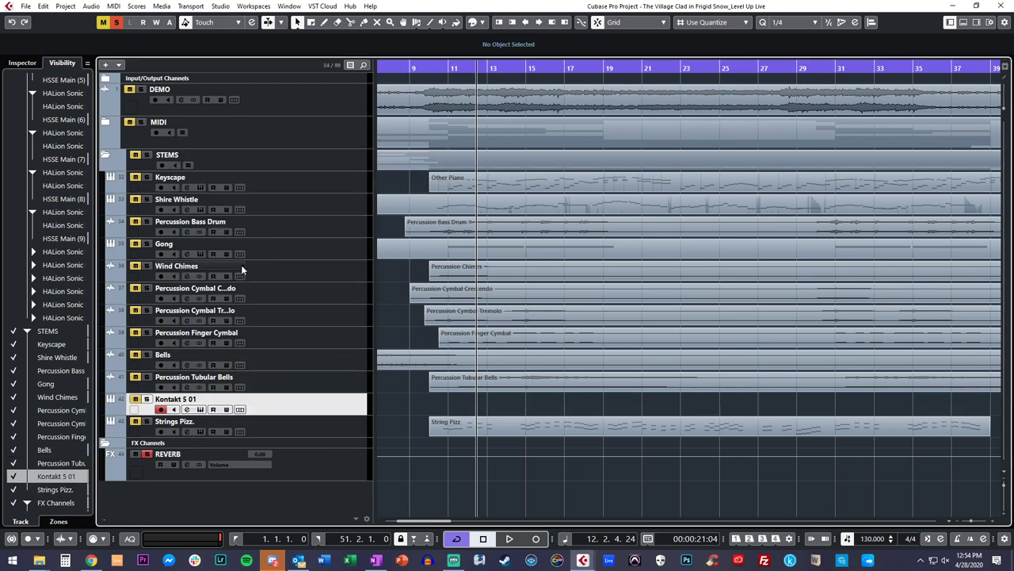
Step: Rename the new Kontakt 5 track as Strings leg and solo it
{"action": "double_click", "coordinate": [182, 398]}
{"action": "type", "text": "Strings leg"}
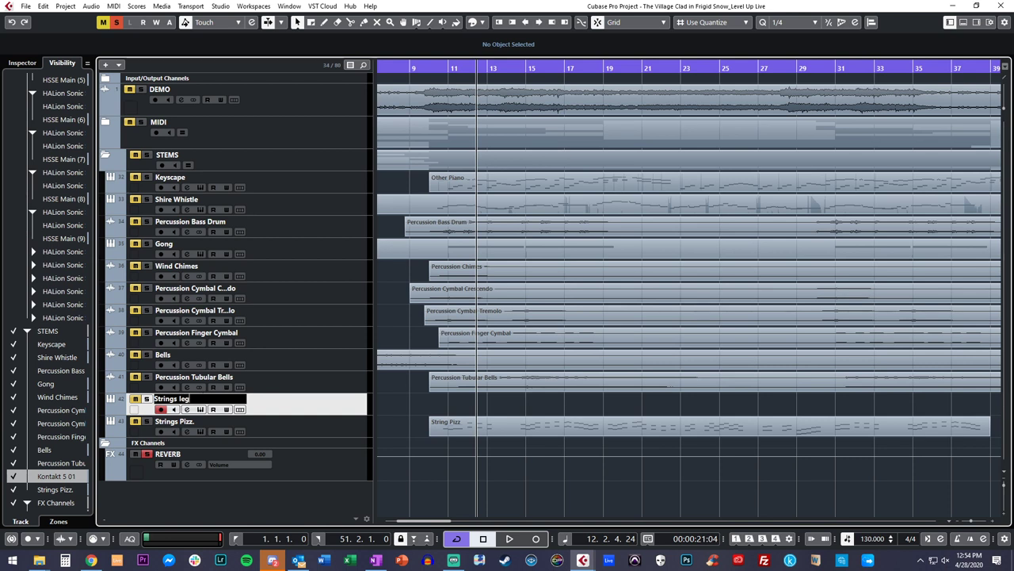
{"action": "key", "text": "Return"}
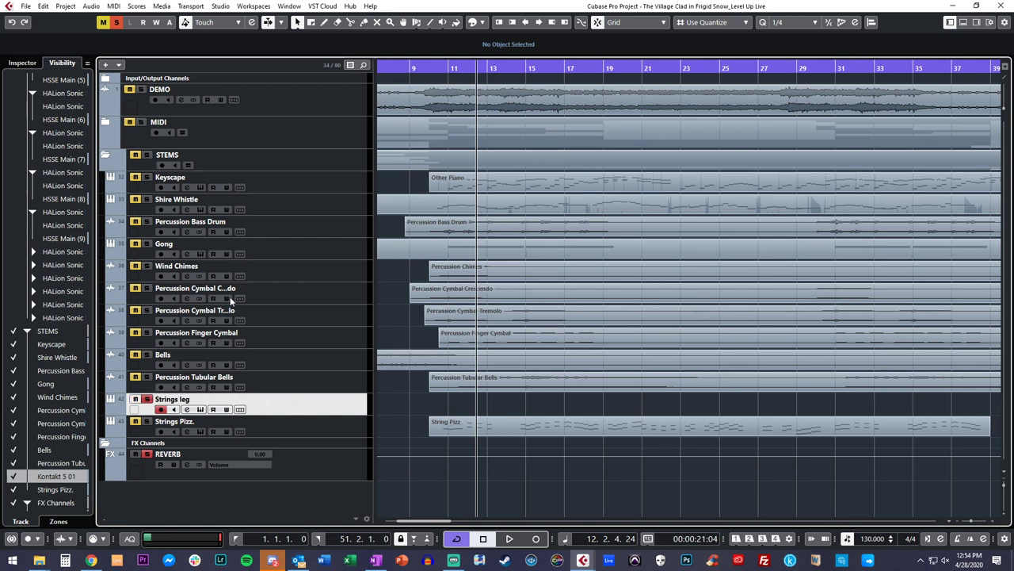
Step: Expand the MIDI folder and select the String Long part
{"action": "scroll", "coordinate": [92, 100], "scroll_direction": "up", "scroll_amount": 5}
{"action": "left_click", "coordinate": [106, 124]}
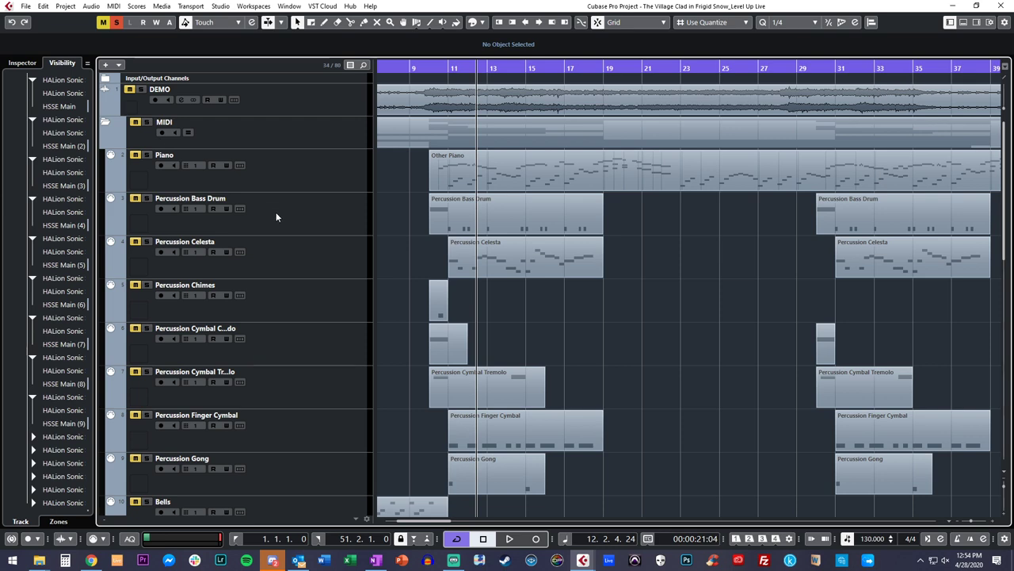
{"action": "scroll", "coordinate": [276, 213], "scroll_direction": "down", "scroll_amount": 10}
{"action": "scroll", "coordinate": [251, 168], "scroll_direction": "up", "scroll_amount": 10}
{"action": "scroll", "coordinate": [264, 227], "scroll_direction": "down", "scroll_amount": 3}
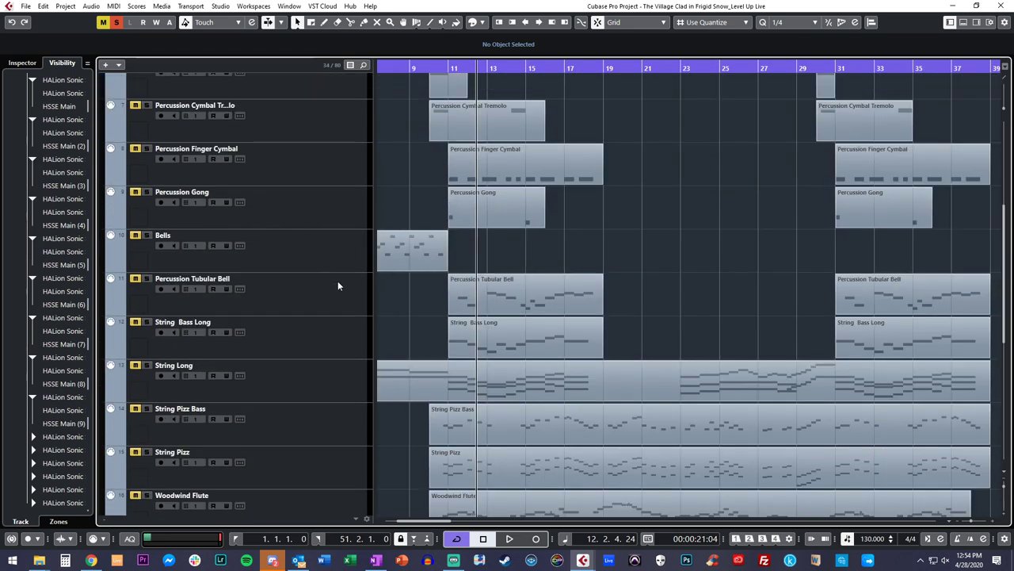
{"action": "left_click", "coordinate": [412, 376]}
Step: Move the project cursor to bar 3, where the String Long part starts, and collapse the MIDI folder
{"action": "key", "text": "period"}
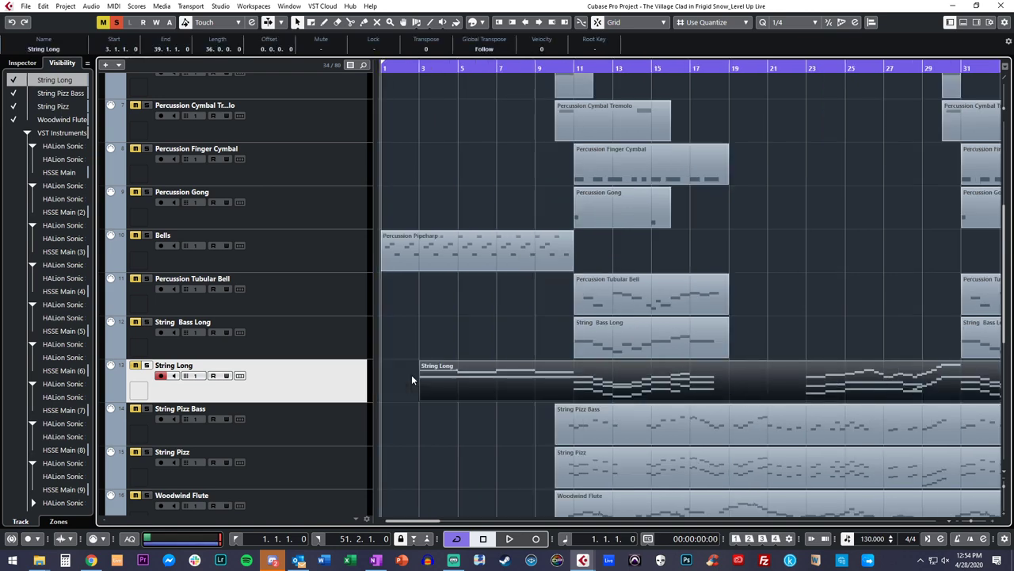
{"action": "key", "text": "KP_Add"}
{"action": "key", "text": "KP_Add"}
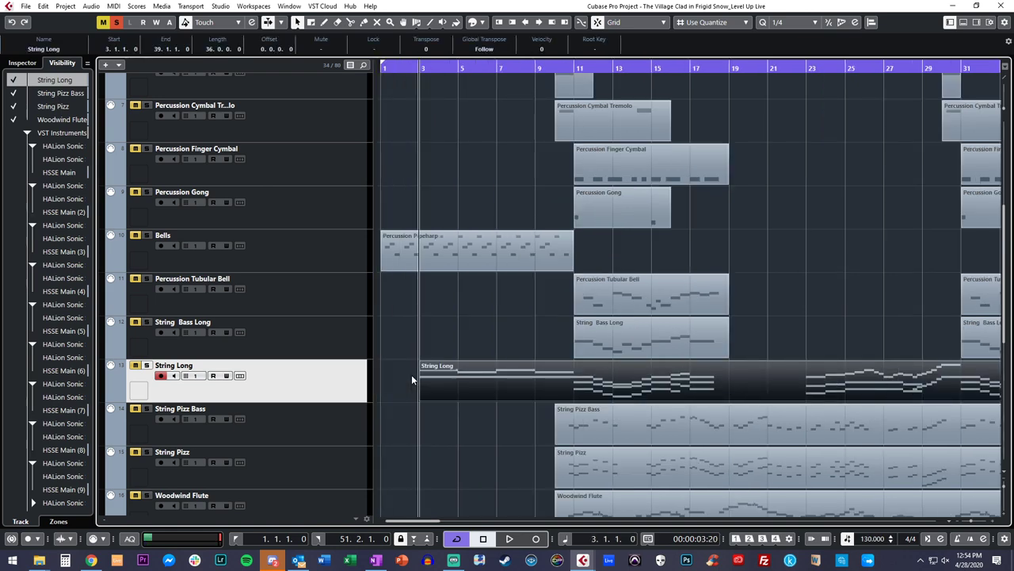
{"action": "scroll", "coordinate": [237, 285], "scroll_direction": "up", "scroll_amount": 3}
{"action": "left_click", "coordinate": [107, 125]}
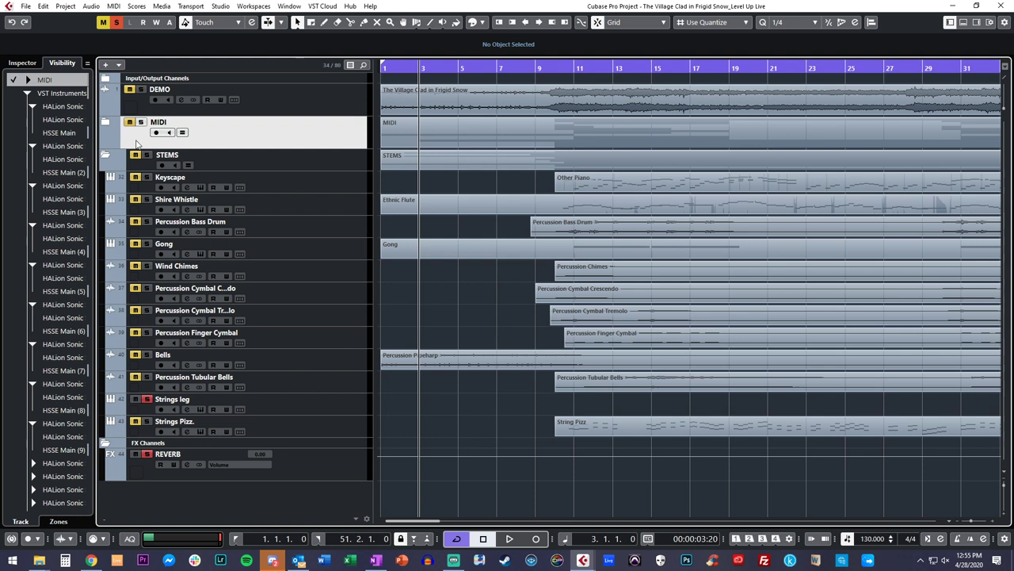
Step: Paste the String Long part onto the Strings leg track at bar 3 and play it briefly
{"action": "left_click", "coordinate": [295, 404]}
{"action": "key", "text": "Home"}
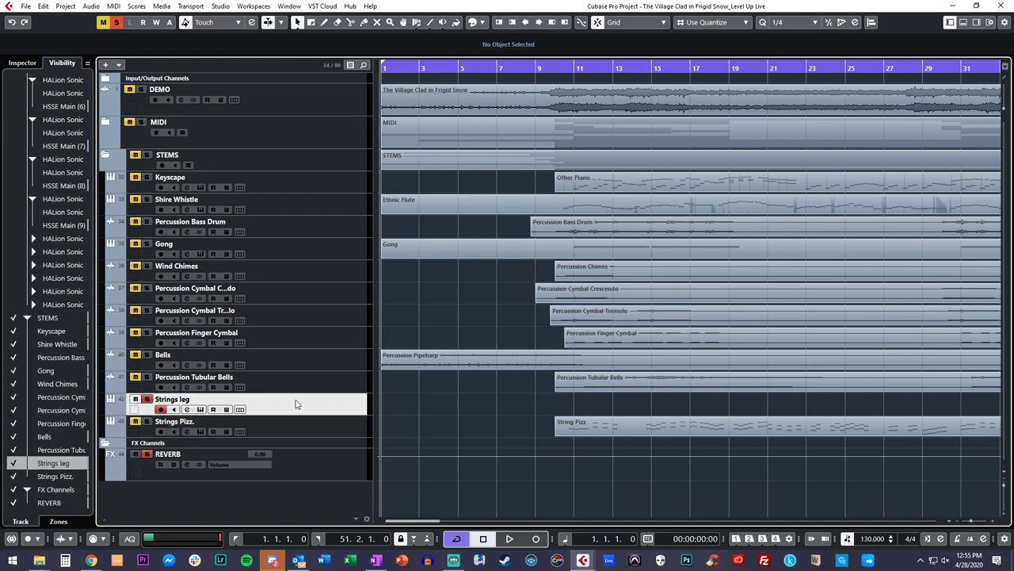
{"action": "key", "text": "n"}
{"action": "key", "text": "n"}
{"action": "key", "text": "ctrl+v"}
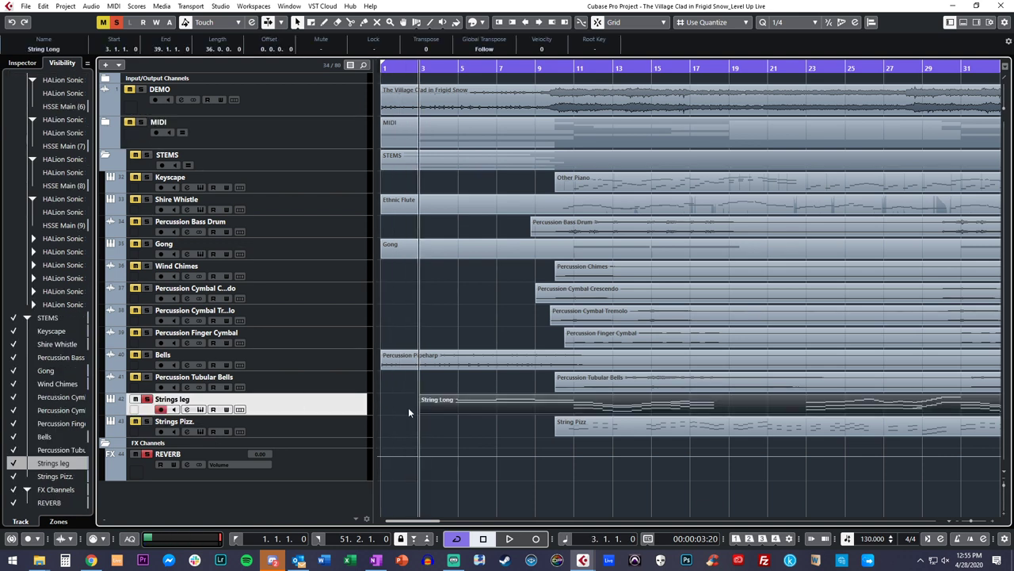
{"action": "key", "text": "space"}
{"action": "key", "text": "space"}
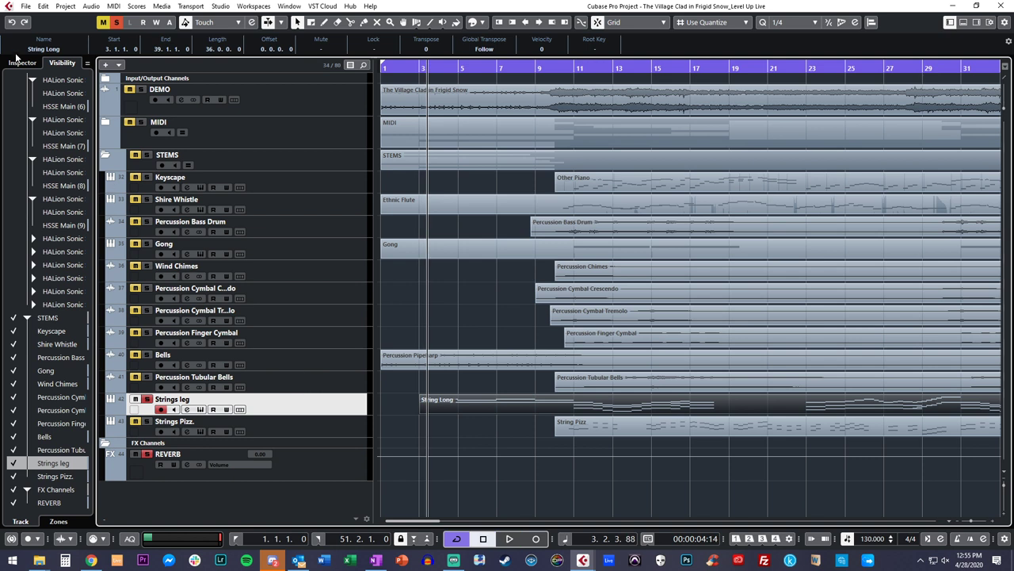
Step: Open Kontakt for the Strings leg track and browse the orchestral ensemble strings to the 8DIO Adagietto library
{"action": "left_click", "coordinate": [22, 63]}
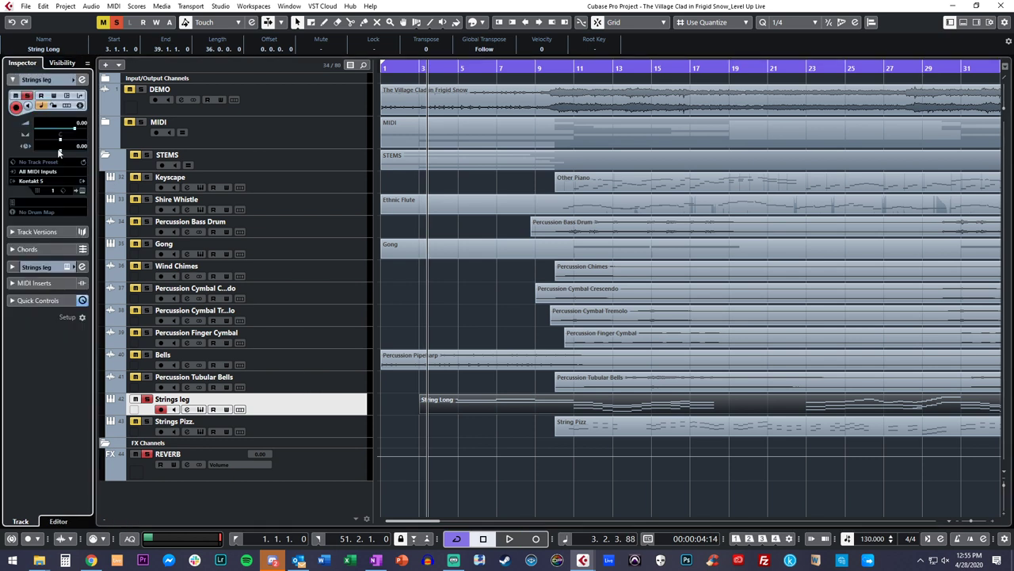
{"action": "left_click", "coordinate": [81, 190]}
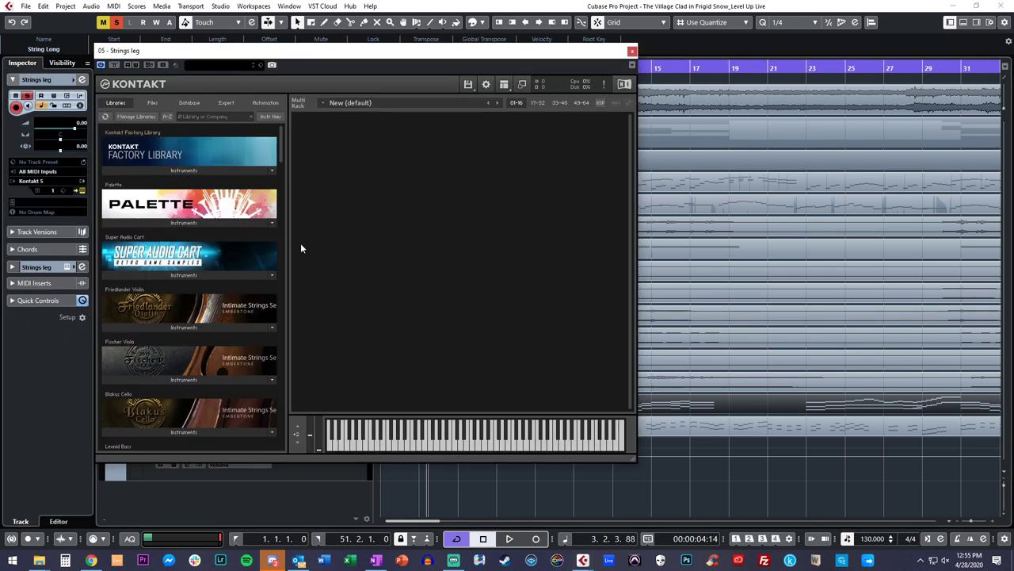
{"action": "scroll", "coordinate": [263, 235], "scroll_direction": "down", "scroll_amount": 5}
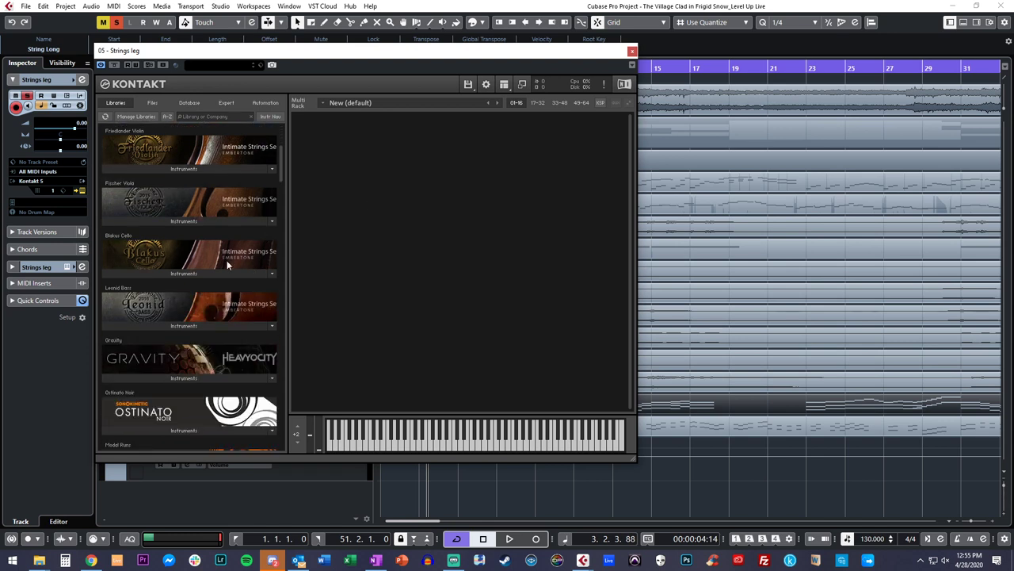
{"action": "right_click", "coordinate": [377, 247]}
{"action": "left_click", "coordinate": [349, 375]}
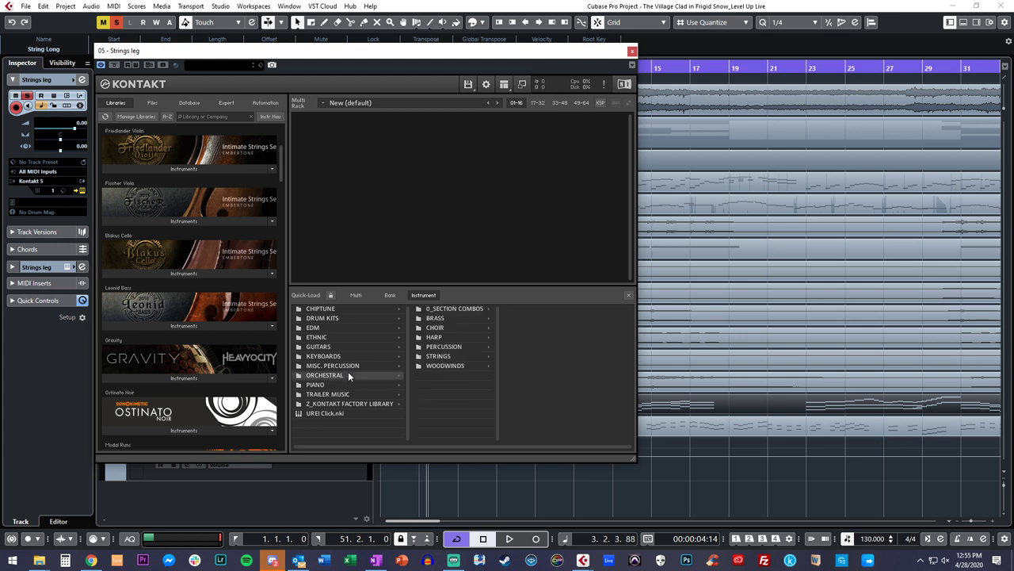
{"action": "key", "text": "Down"}
{"action": "key", "text": "Down"}
{"action": "key", "text": "Down"}
{"action": "key", "text": "Right"}
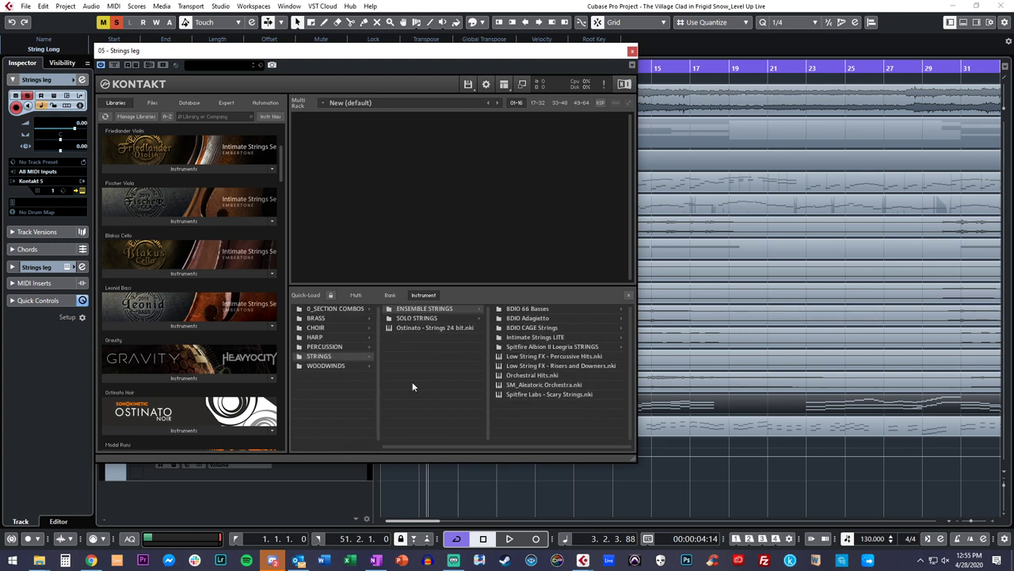
{"action": "key", "text": "Right"}
{"action": "key", "text": "Down"}
{"action": "key", "text": "Right"}
{"action": "key", "text": "Down"}
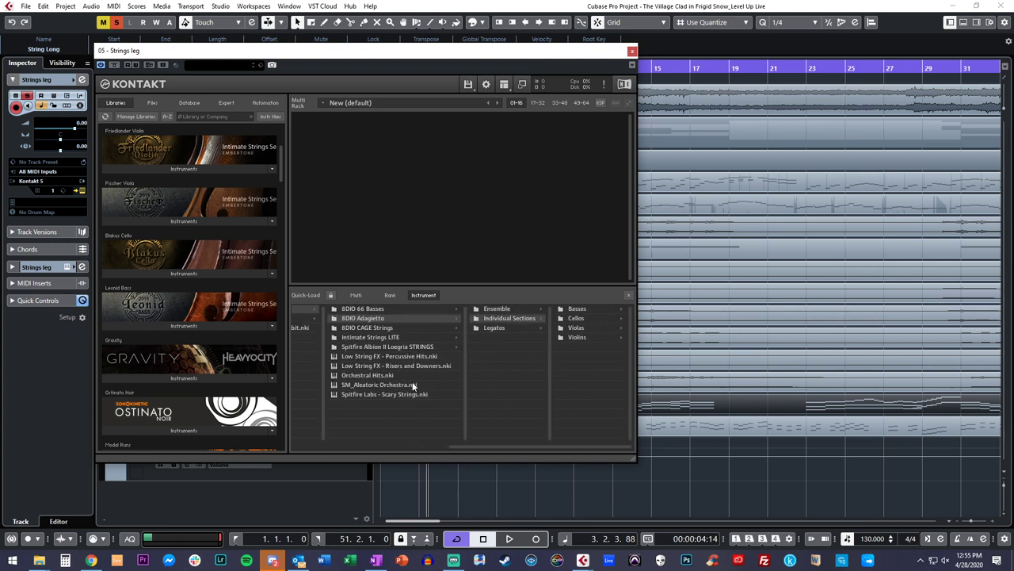
Step: Load the Ensemble_Sustains_Sordino patch from the Adagietto ensemble longs
{"action": "left_click", "coordinate": [508, 309]}
{"action": "key", "text": "Right"}
{"action": "key", "text": "Right"}
{"action": "key", "text": "Down"}
{"action": "key", "text": "Down"}
{"action": "key", "text": "Down"}
{"action": "key", "text": "Down"}
{"action": "key", "text": "Down"}
{"action": "key", "text": "Down"}
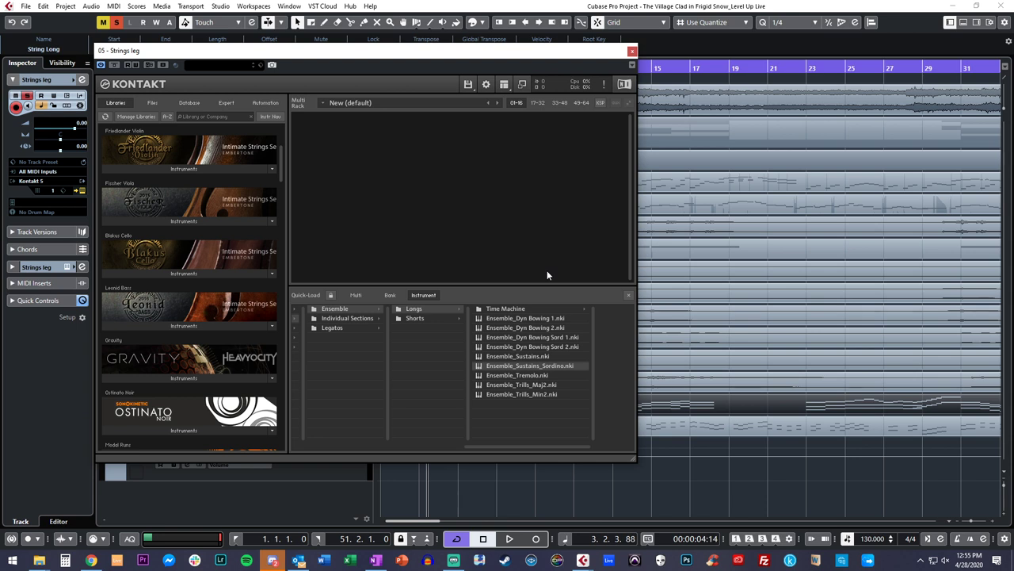
{"action": "key", "text": "Return"}
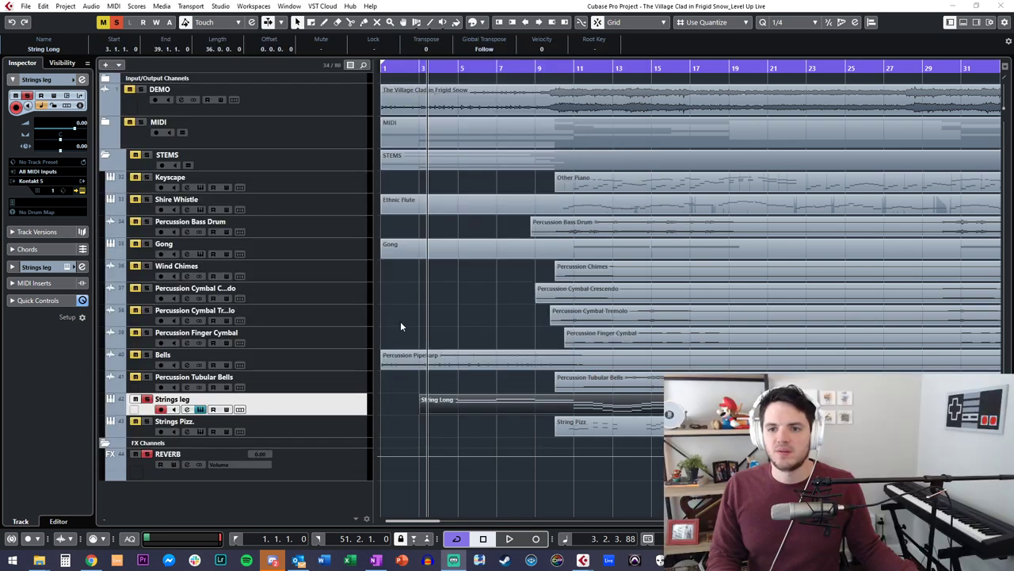
Step: Add the far microphone at a reduced level to the Sordino patch and close the Kontakt window
{"action": "left_click", "coordinate": [462, 420]}
{"action": "left_click_drag", "start_coordinate": [459, 53], "coordinate": [387, 40]}
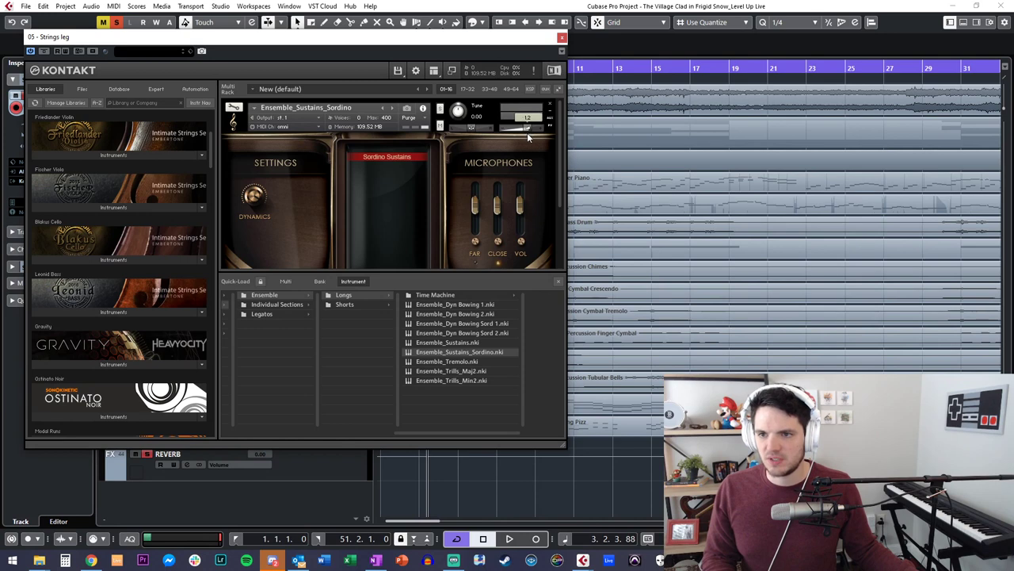
{"action": "left_click", "coordinate": [558, 280]}
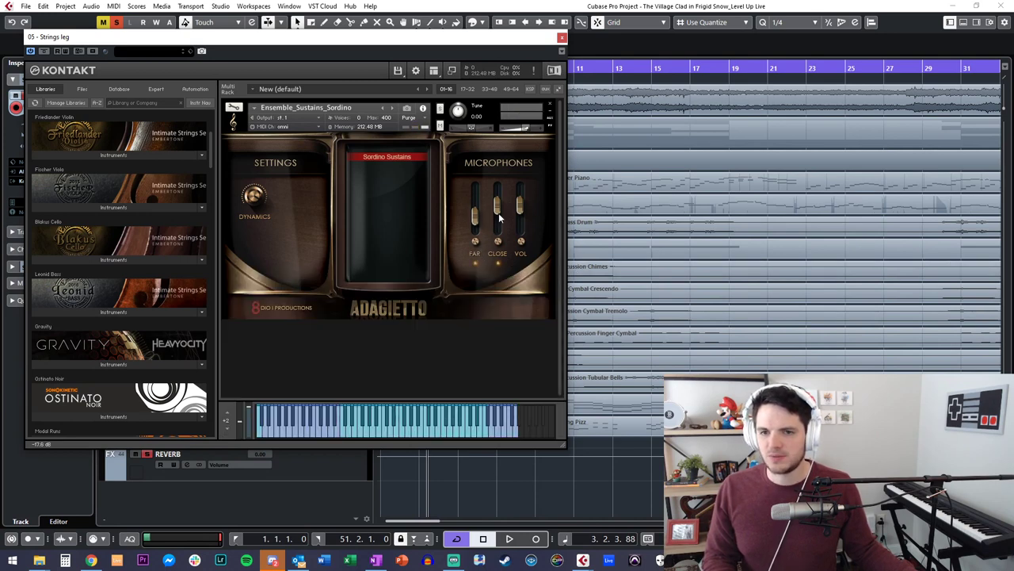
{"action": "left_click", "coordinate": [562, 36]}
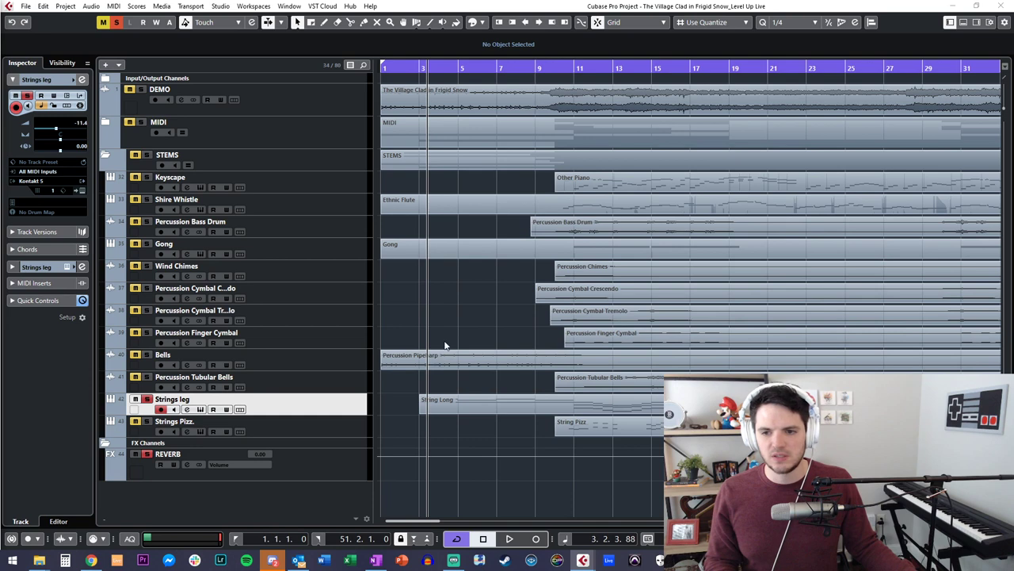
Step: Play the Strings leg track from bar 3 to judge the Sordino sustains
{"action": "left_click", "coordinate": [445, 384]}
{"action": "key", "text": "KP_Subtract"}
{"action": "key", "text": "KP_Add"}
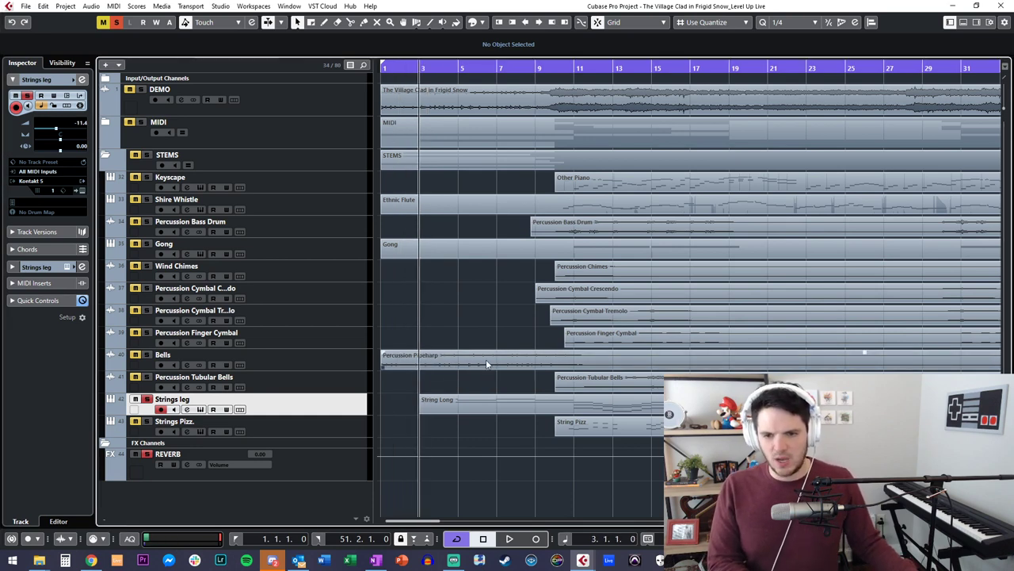
{"action": "key", "text": "space"}
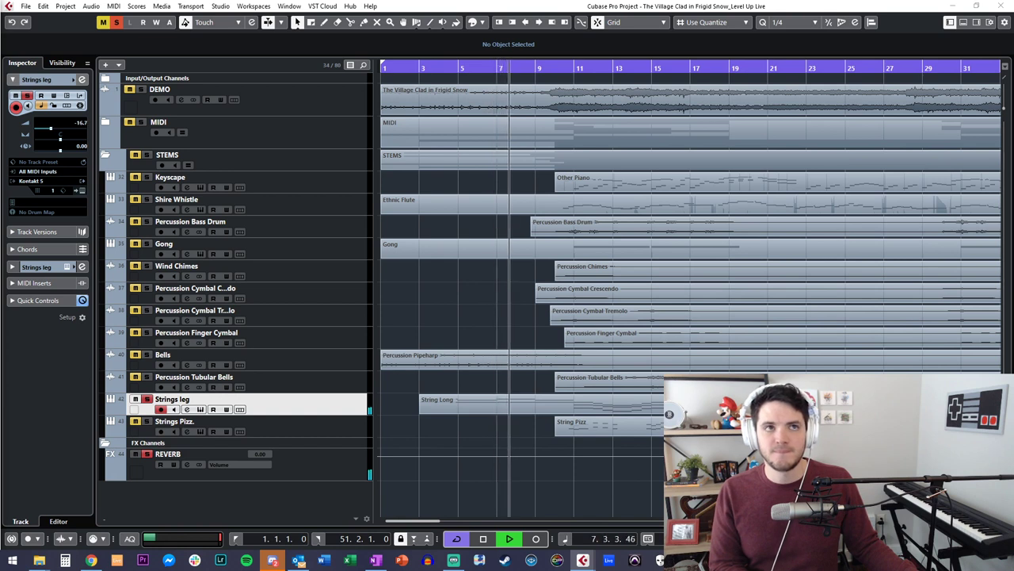
{"action": "left_click", "coordinate": [420, 379]}
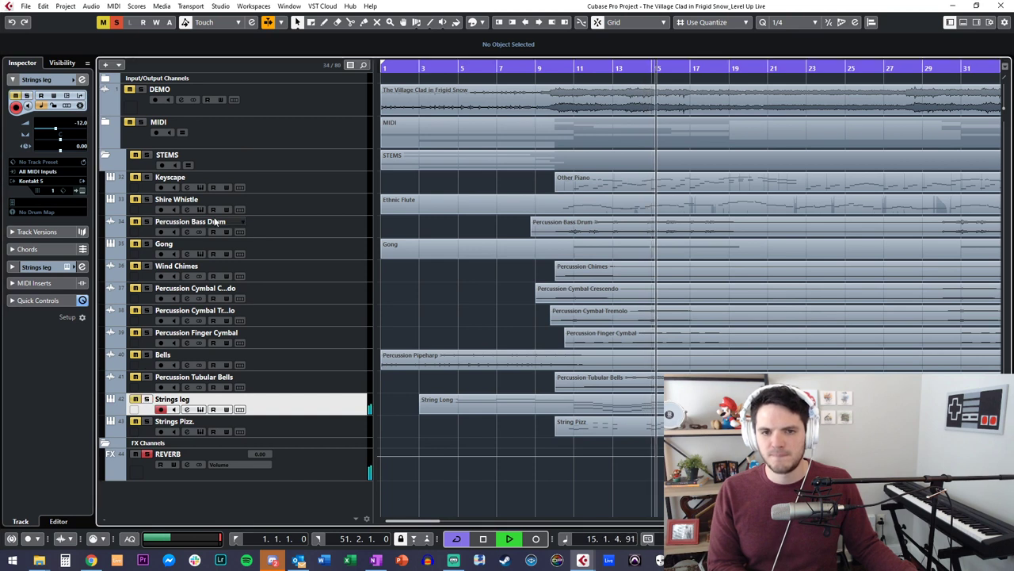
Step: Solo the whole STEMS folder, listen to the strings within the full mix and stop playback
{"action": "left_click", "coordinate": [135, 155]}
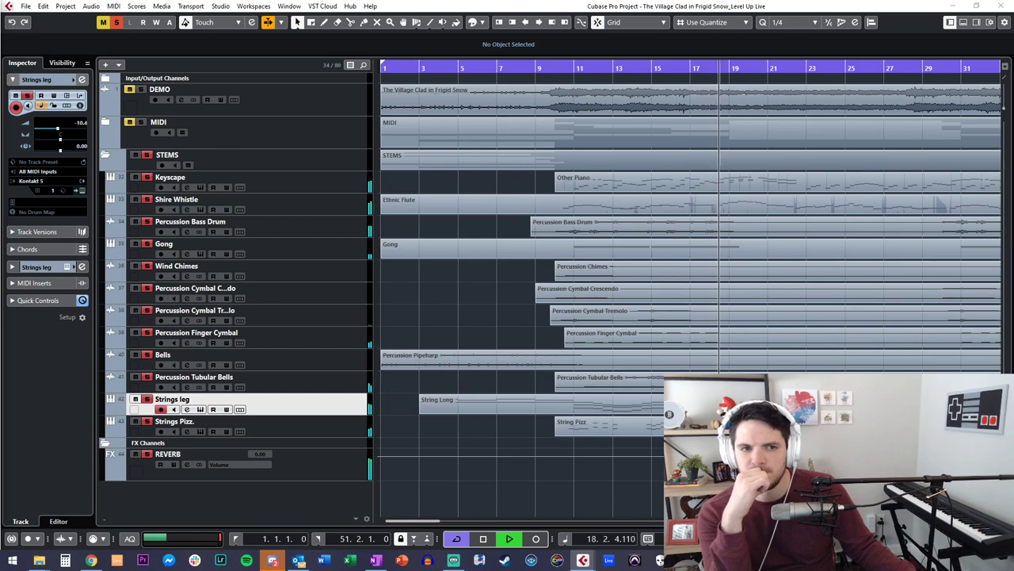
{"action": "scroll", "coordinate": [560, 365], "scroll_direction": "right", "scroll_amount": 3}
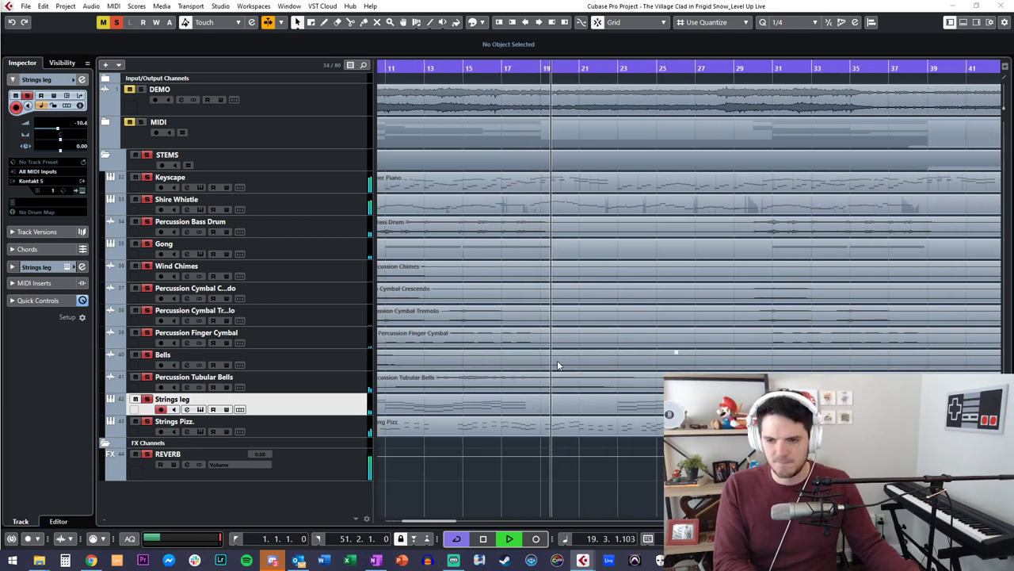
{"action": "left_click", "coordinate": [302, 424]}
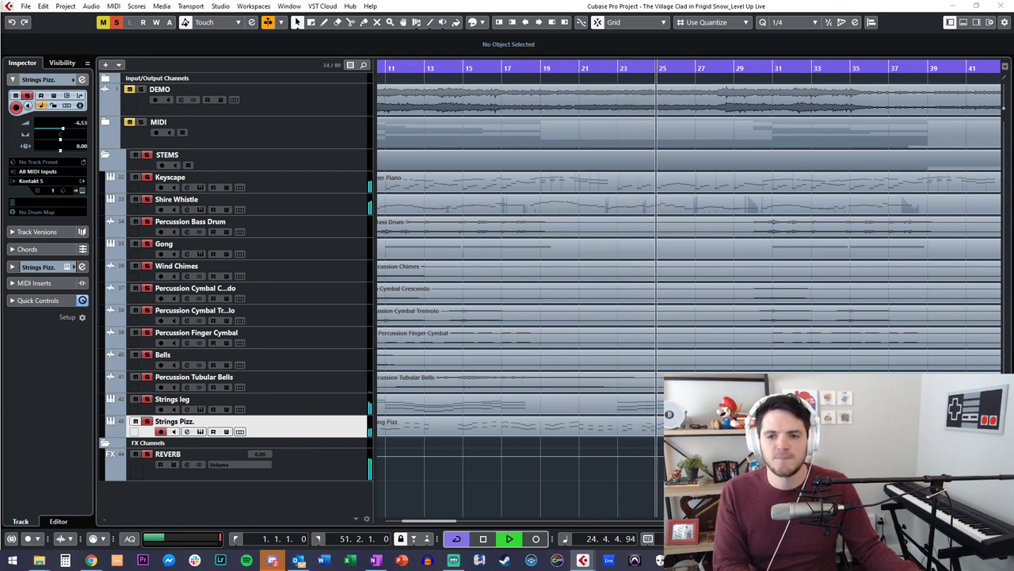
{"action": "key", "text": "space"}
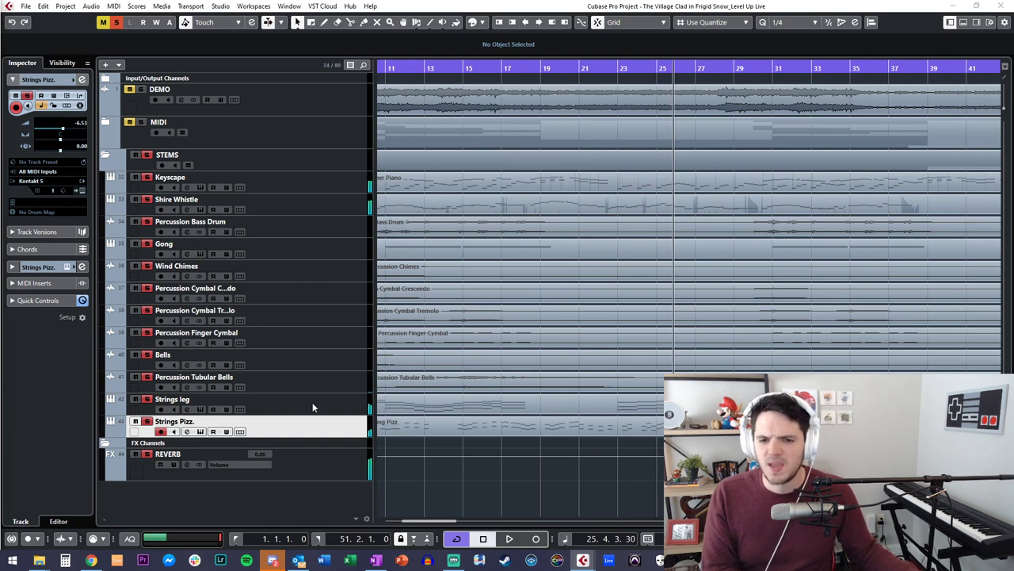
Step: Replace the Sordino patch in the Strings leg Kontakt with String Hi from the Albion II Loegria library
{"action": "left_click", "coordinate": [312, 401]}
{"action": "left_click", "coordinate": [82, 190]}
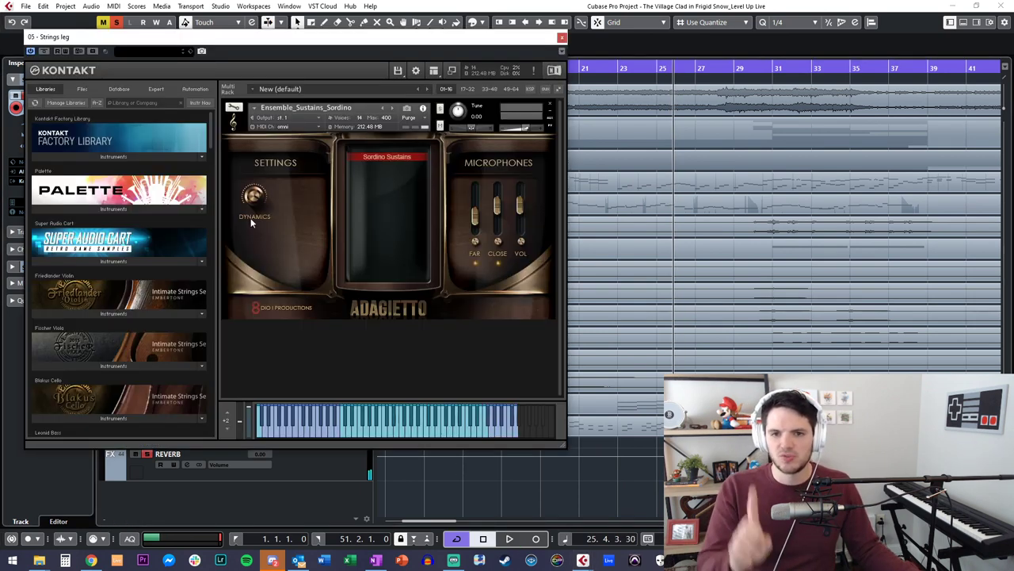
{"action": "scroll", "coordinate": [109, 238], "scroll_direction": "down", "scroll_amount": 10}
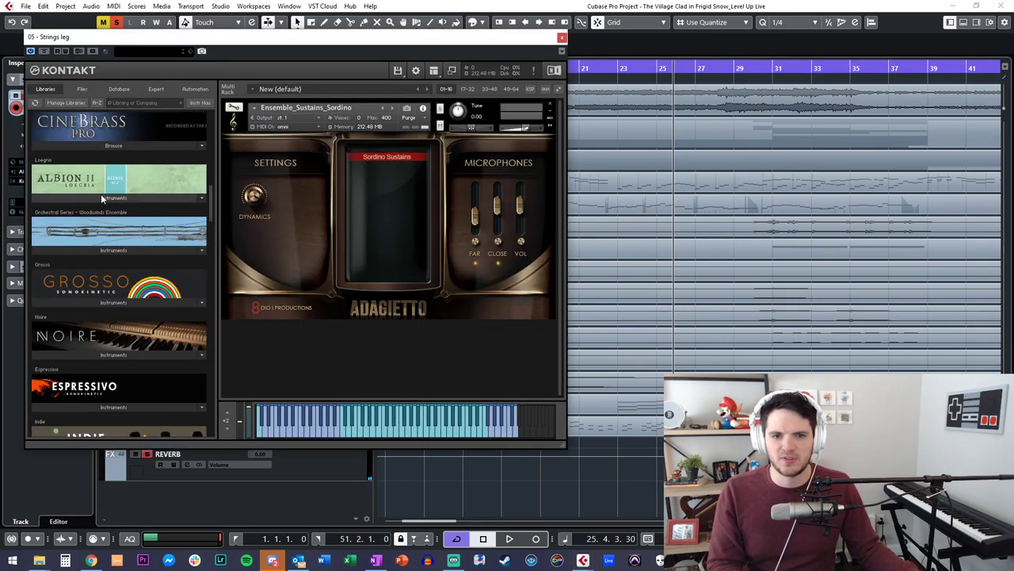
{"action": "left_click", "coordinate": [101, 195]}
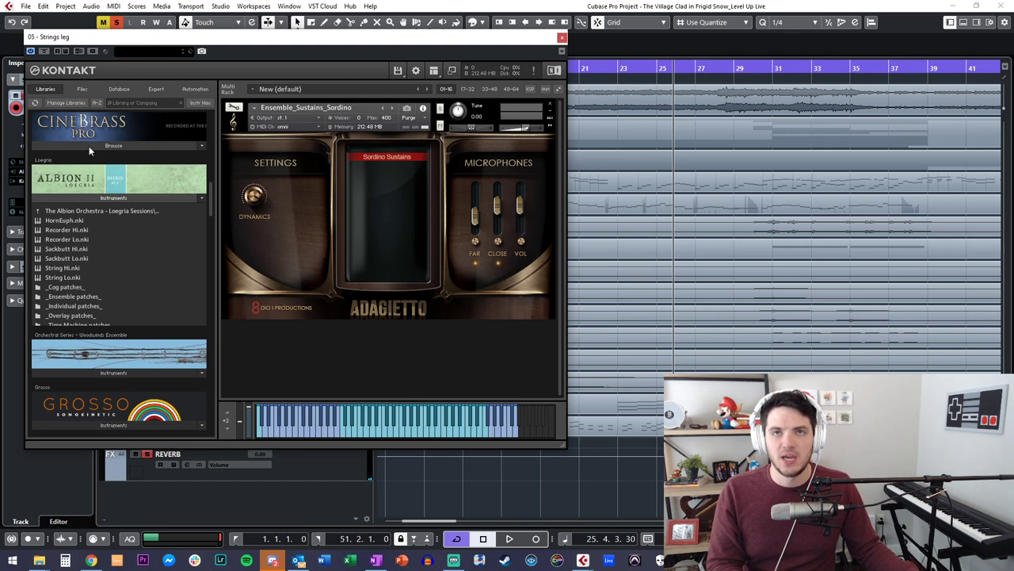
{"action": "double_click", "coordinate": [69, 267]}
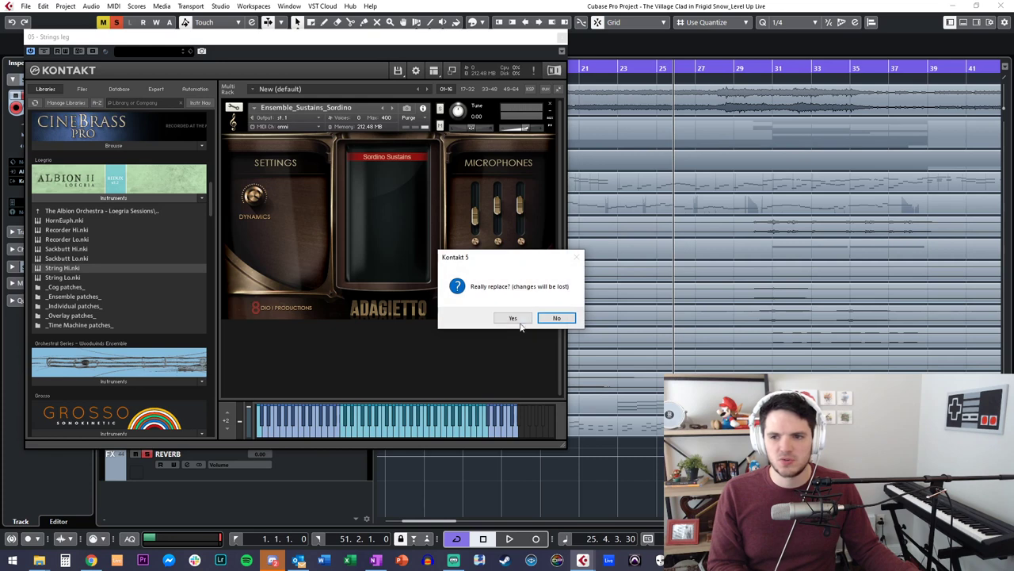
{"action": "left_click", "coordinate": [526, 319]}
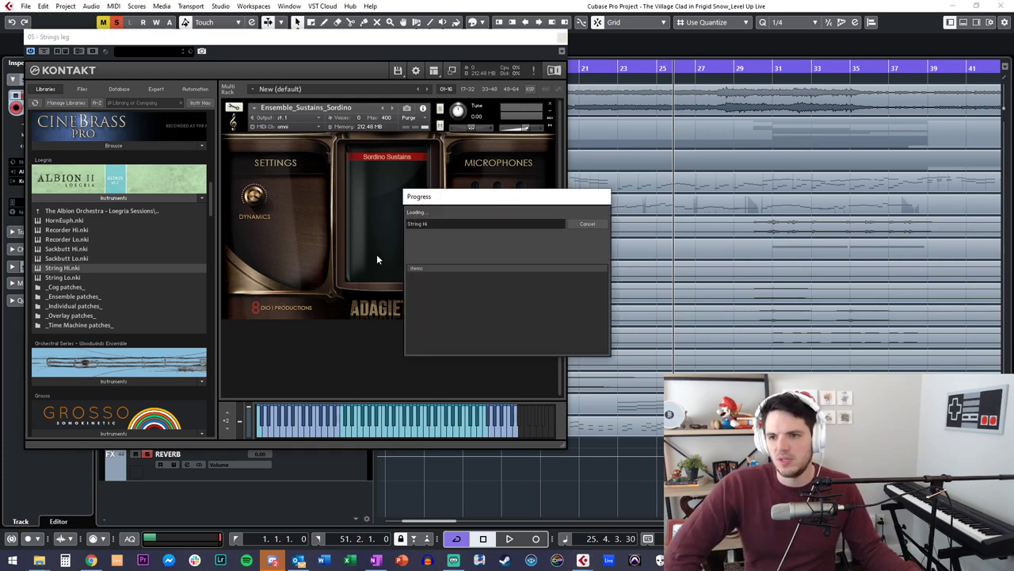
Step: Add the String Lo patch below String Hi and set both to Long CS with the C microphone enabled
{"action": "left_click_drag", "start_coordinate": [90, 278], "coordinate": [345, 278]}
{"action": "left_click_drag", "start_coordinate": [332, 225], "coordinate": [391, 228]}
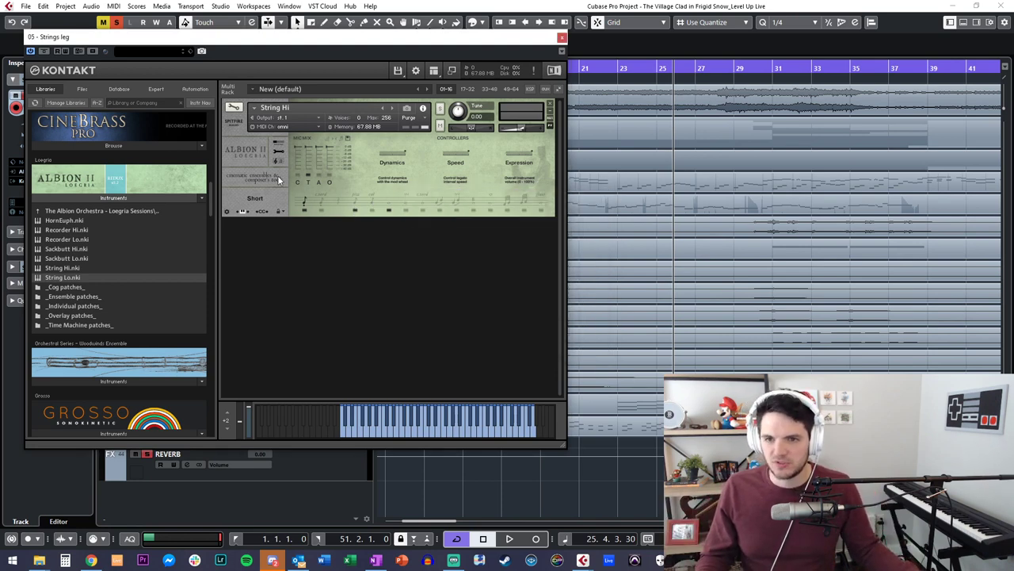
{"action": "left_click", "coordinate": [421, 209]}
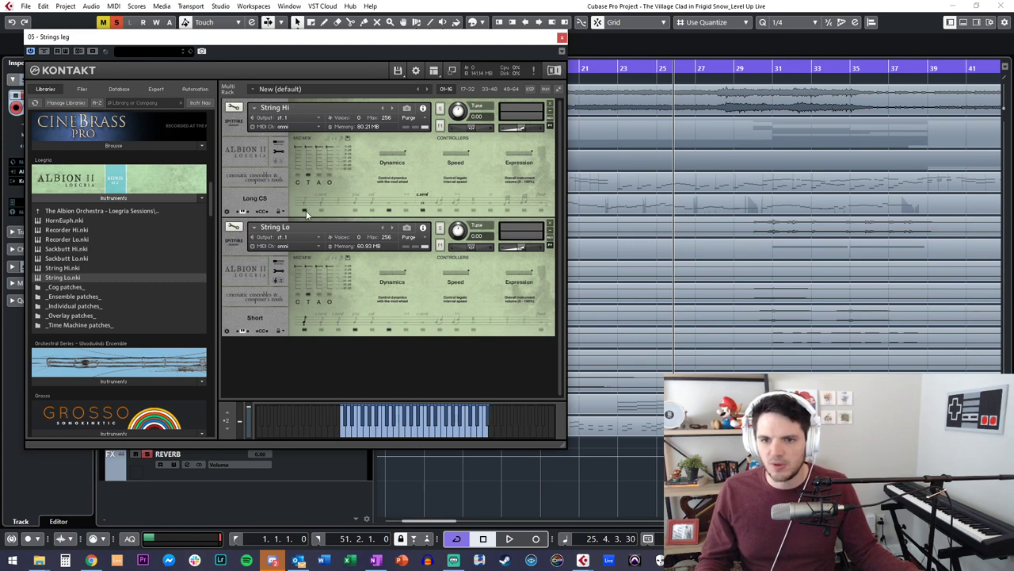
{"action": "left_click", "coordinate": [297, 176]}
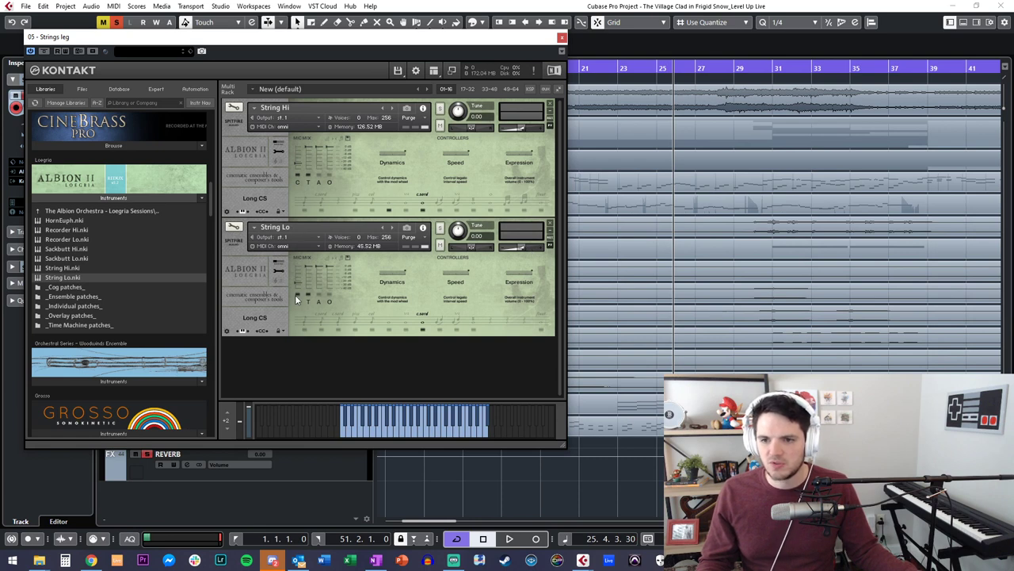
Step: Play the arrangement from bar 3 to hear the two Albion II patches, and close the Kontakt window
{"action": "left_click_drag", "start_coordinate": [515, 42], "coordinate": [354, 53]}
{"action": "key", "text": "KP_Add"}
{"action": "key", "text": "KP_Add"}
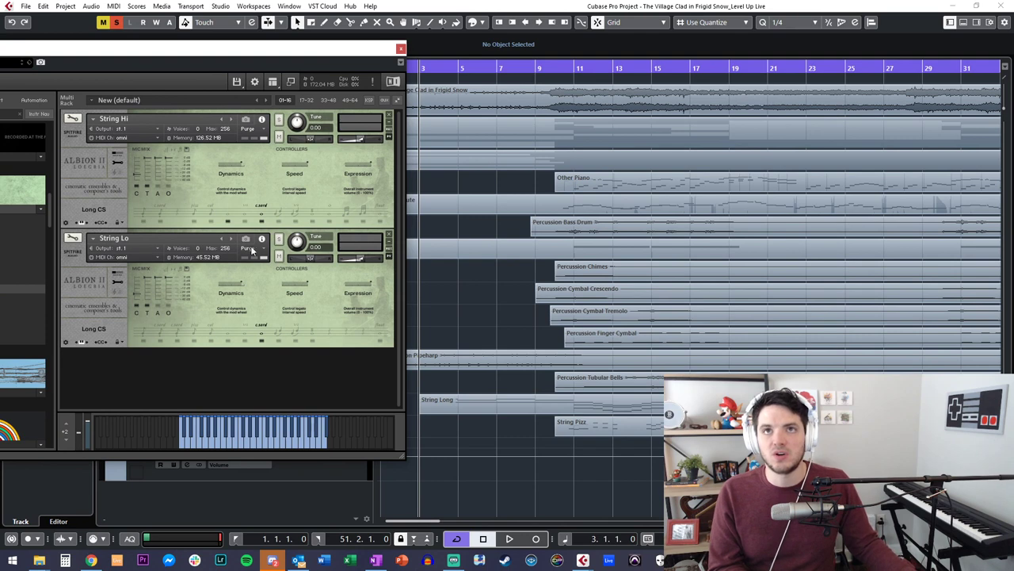
{"action": "key", "text": "space"}
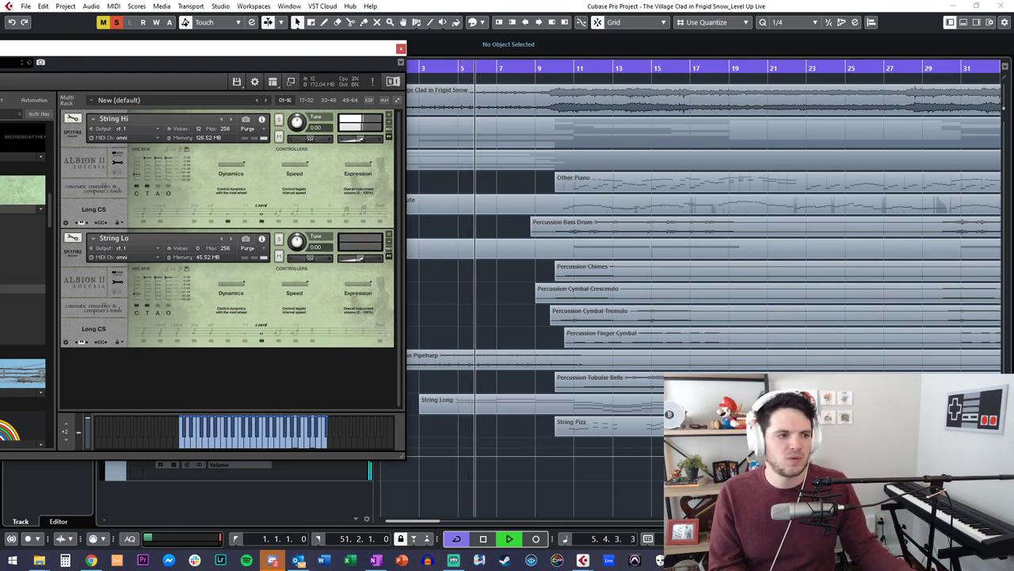
{"action": "key", "text": "space"}
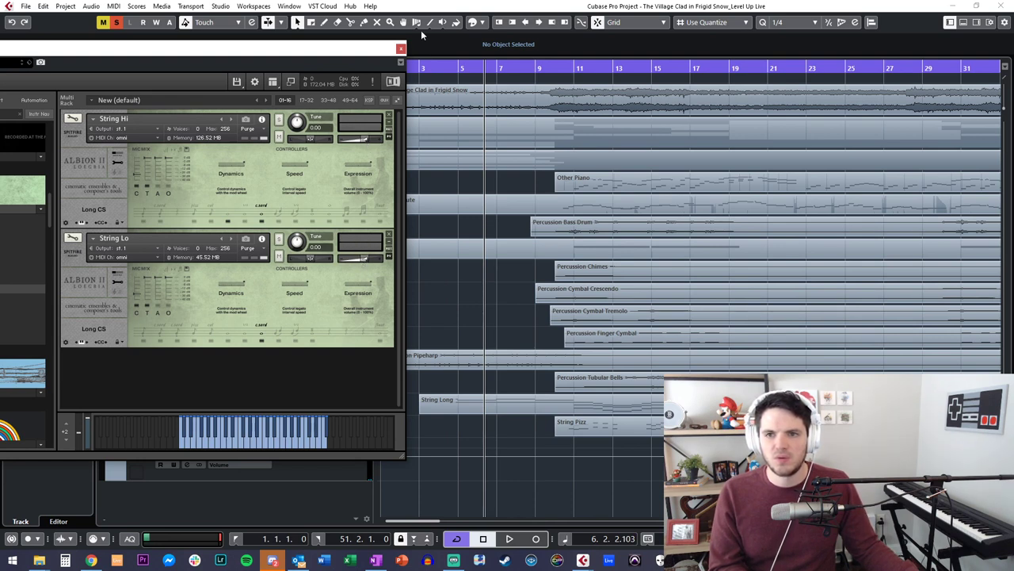
{"action": "left_click", "coordinate": [400, 50]}
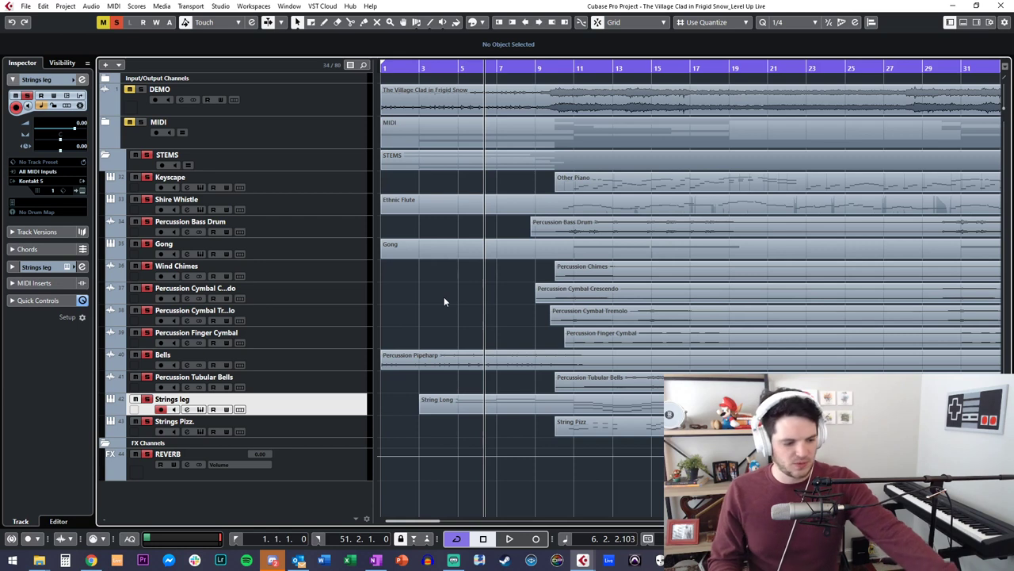
Step: Record modulation wheel moves onto the Strings leg track from bar 1 to about bar 19
{"action": "key", "text": "KP_Multiply"}
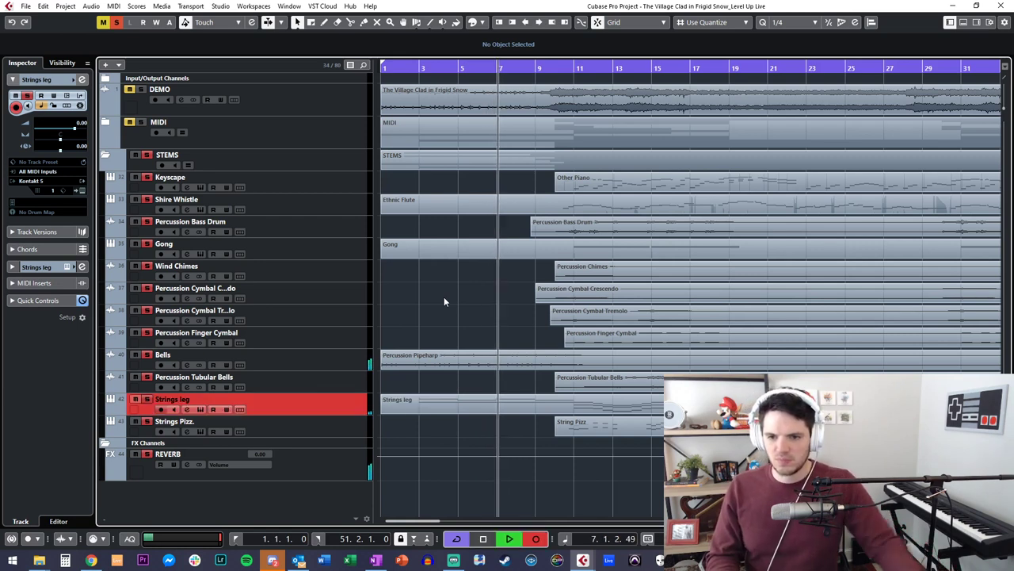
{"action": "key", "text": "space"}
{"action": "key", "text": "KP_Decimal"}
{"action": "key", "text": "KP_Multiply"}
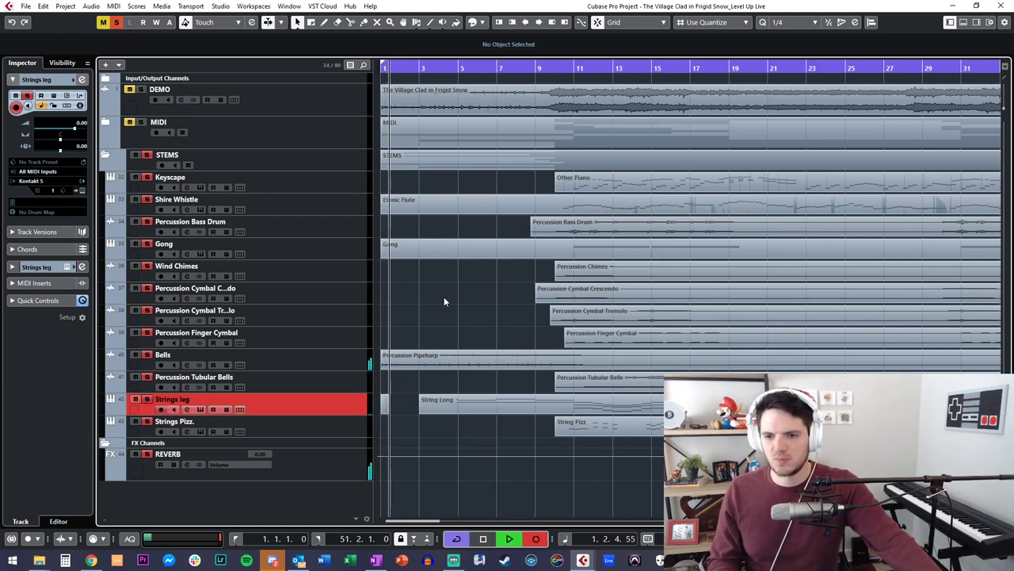
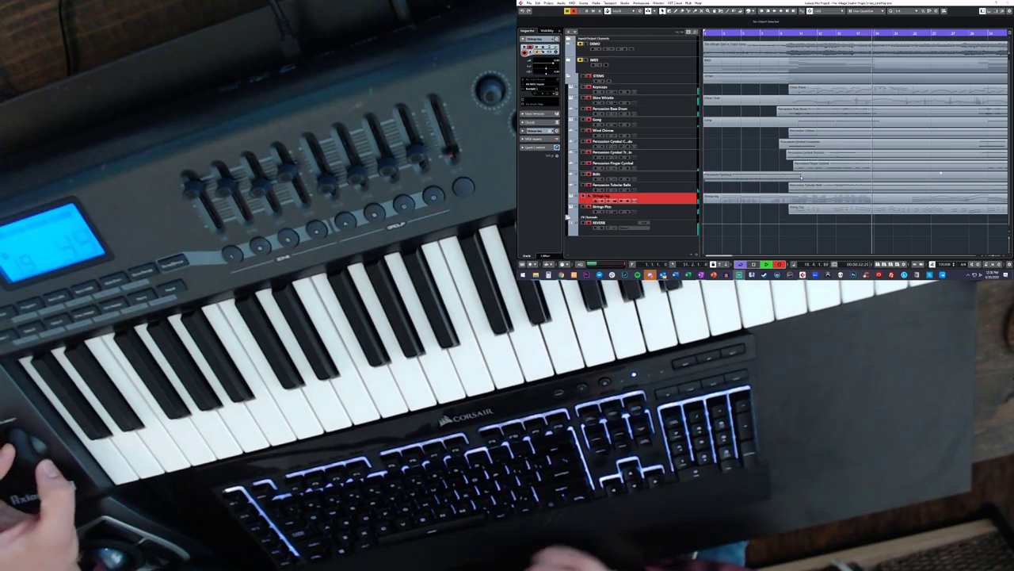
{"action": "key", "text": "space"}
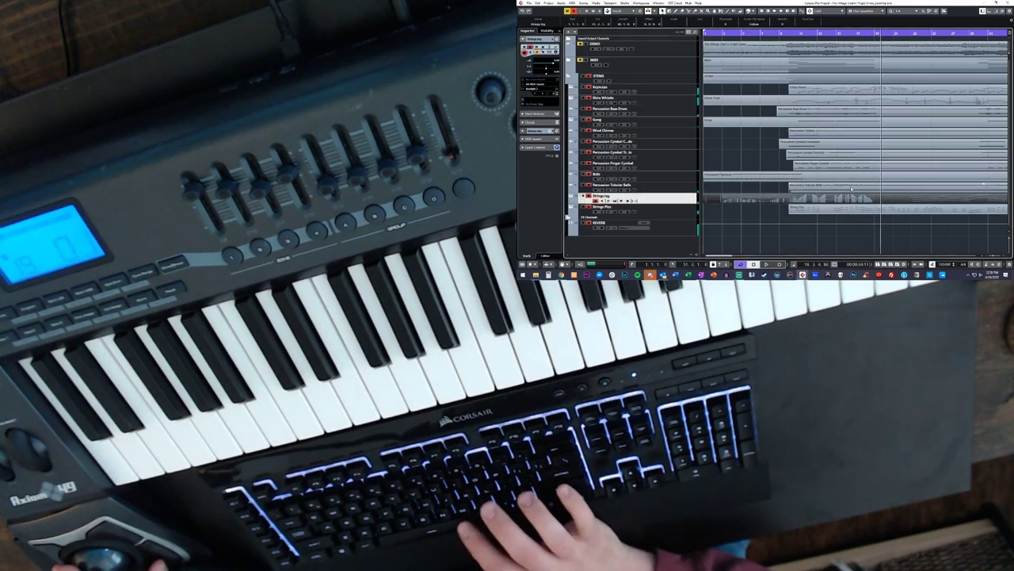
Step: Open the Strings leg part to check its recorded modulation data, and put the playback position at bar 15
{"action": "double_click", "coordinate": [815, 198]}
{"action": "scroll", "coordinate": [768, 161], "scroll_direction": "left", "scroll_amount": 3}
{"action": "key", "text": "Return"}
{"action": "right_click", "coordinate": [850, 194]}
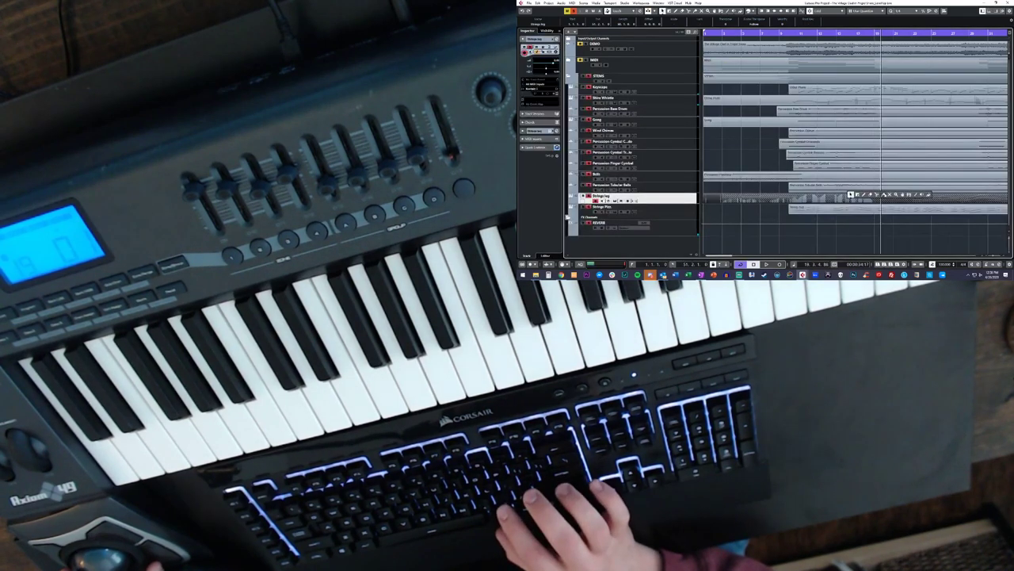
{"action": "key", "text": "ctrl+e"}
{"action": "left_click_drag", "start_coordinate": [791, 202], "coordinate": [766, 137]}
{"action": "key", "text": "ctrl+e"}
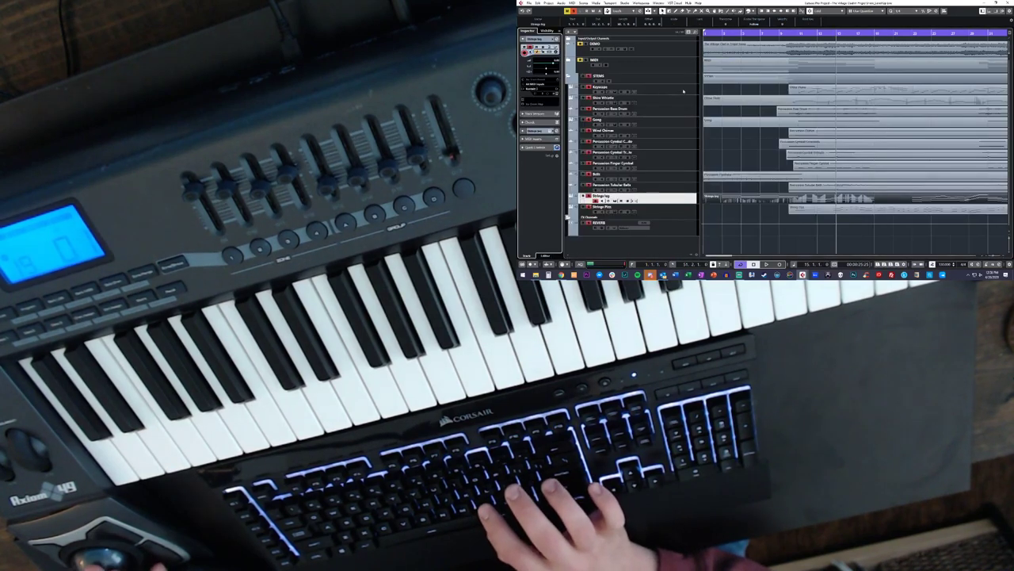
Step: Open the Strings leg Kontakt and browse the quick-load catalog to the ORCHESTRAL category
{"action": "left_click", "coordinate": [556, 95]}
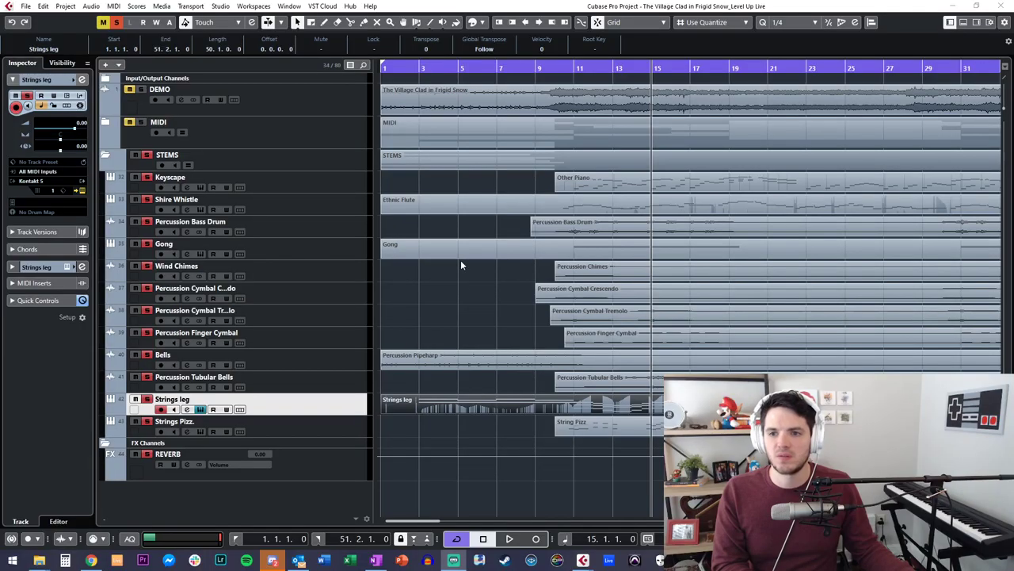
{"action": "key", "text": "e"}
{"action": "scroll", "coordinate": [301, 287], "scroll_direction": "down", "scroll_amount": 2}
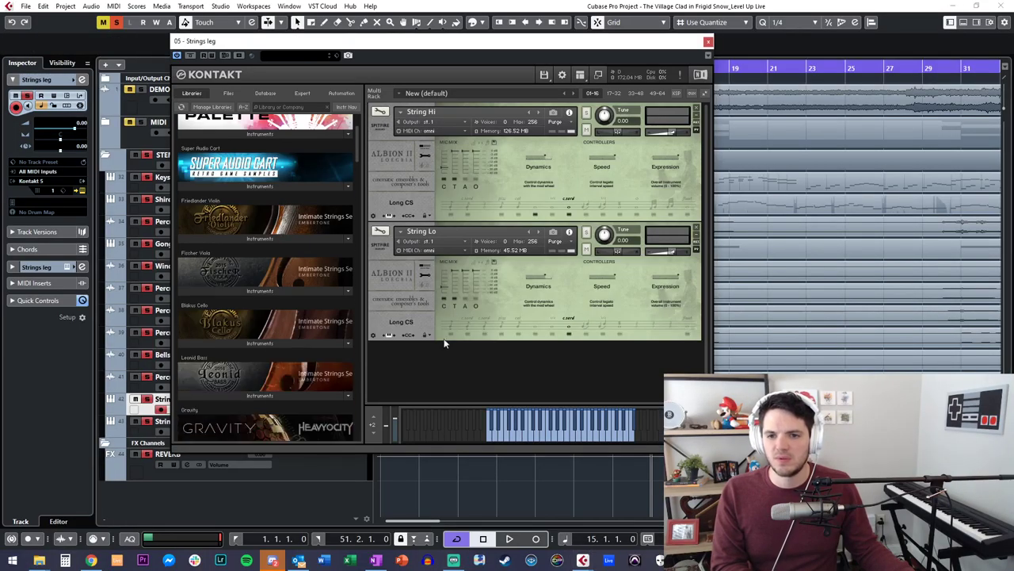
{"action": "right_click", "coordinate": [441, 346]}
{"action": "left_click", "coordinate": [397, 368]}
{"action": "key", "text": "Right"}
{"action": "key", "text": "Down"}
{"action": "key", "text": "Down"}
{"action": "key", "text": "Down"}
{"action": "key", "text": "Down"}
{"action": "key", "text": "Down"}
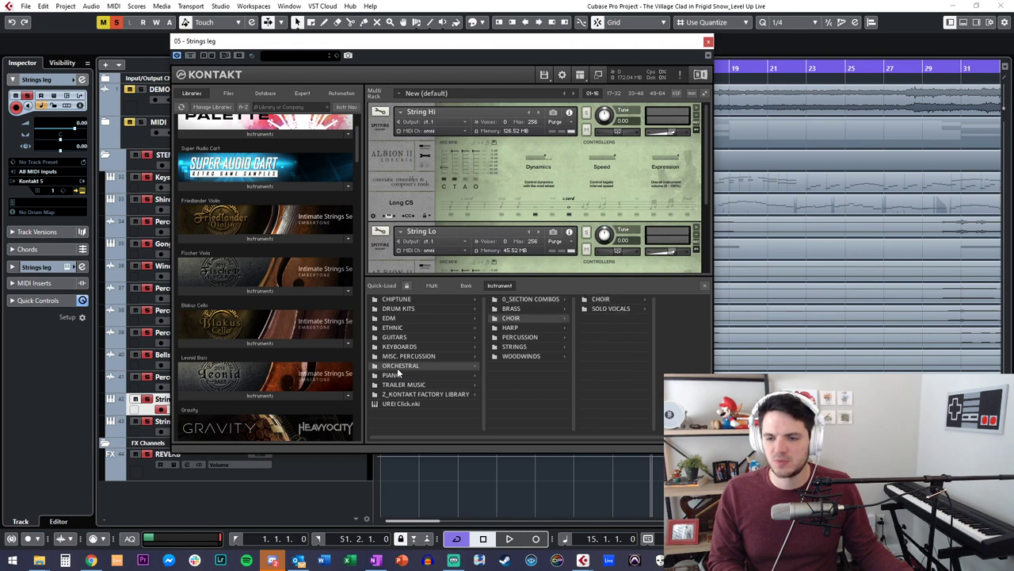
Step: Load Ensemble_Sustains_Sordino from the ensemble Longs below String Lo, lower its FAR microphone to -15.3 dB, and close Kontakt
{"action": "key", "text": "Right"}
{"action": "key", "text": "Right"}
{"action": "key", "text": "Down"}
{"action": "key", "text": "Down"}
{"action": "key", "text": "Up"}
{"action": "key", "text": "Right"}
{"action": "key", "text": "Down"}
{"action": "key", "text": "Right"}
{"action": "key", "text": "Left"}
{"action": "key", "text": "Up"}
{"action": "key", "text": "Right"}
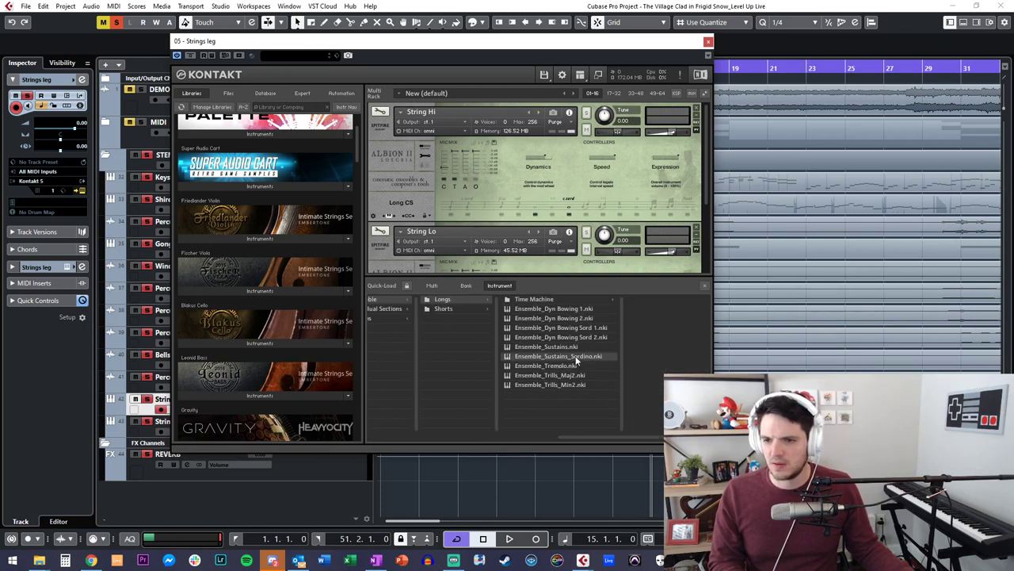
{"action": "left_click", "coordinate": [704, 285]}
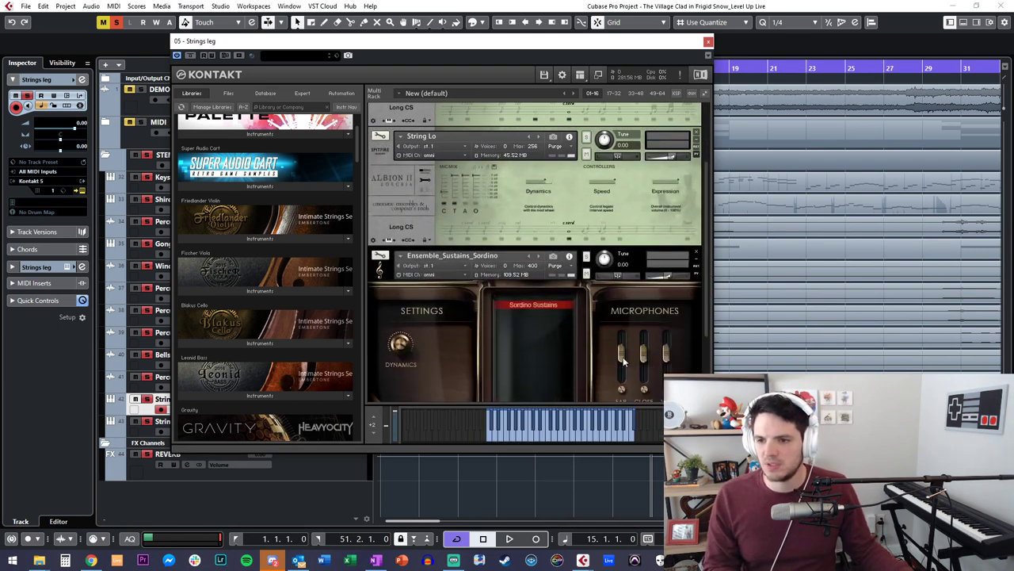
{"action": "scroll", "coordinate": [624, 349], "scroll_direction": "down", "scroll_amount": 3}
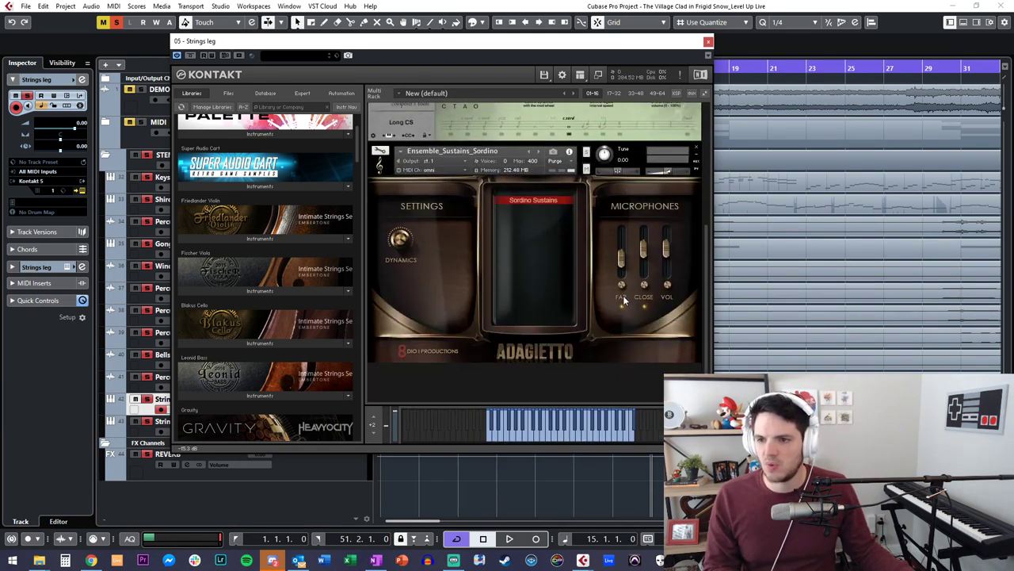
{"action": "left_click", "coordinate": [709, 43]}
Step: Play the arrangement from bar 1 while lowering the Strings leg volume to -4.52 dB, and stop playback
{"action": "key", "text": "space"}
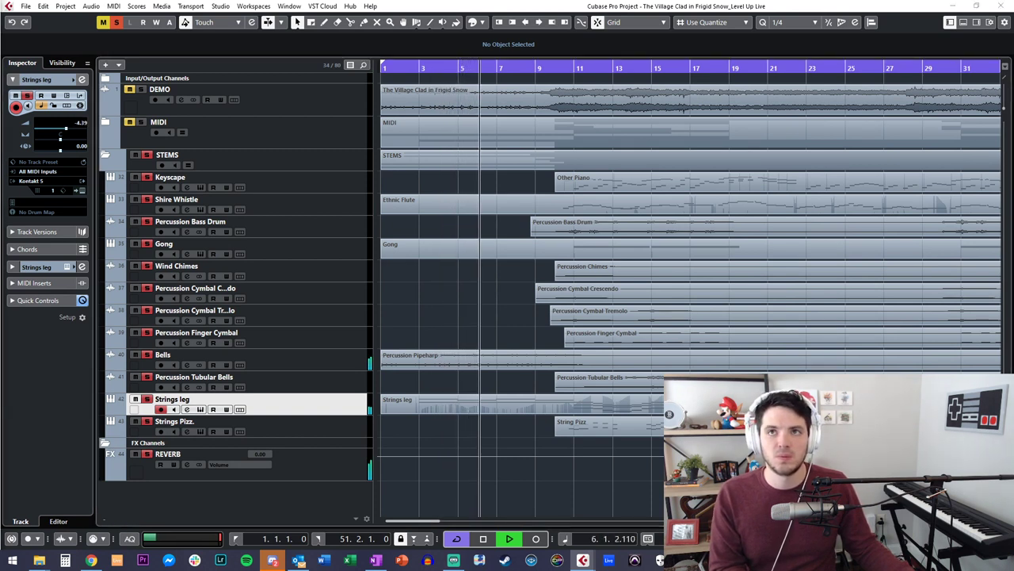
{"action": "left_click", "coordinate": [457, 487]}
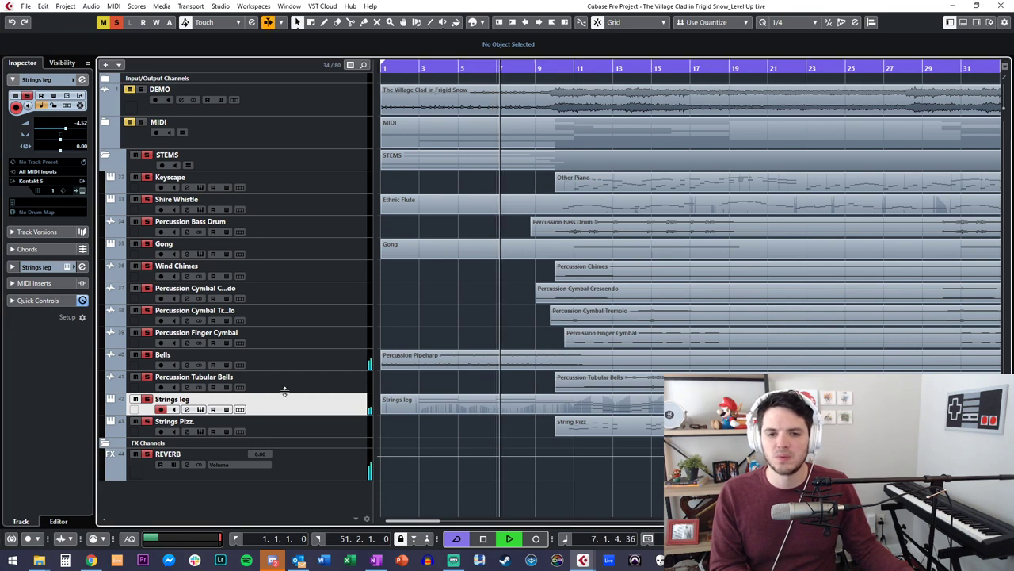
{"action": "key", "text": "space"}
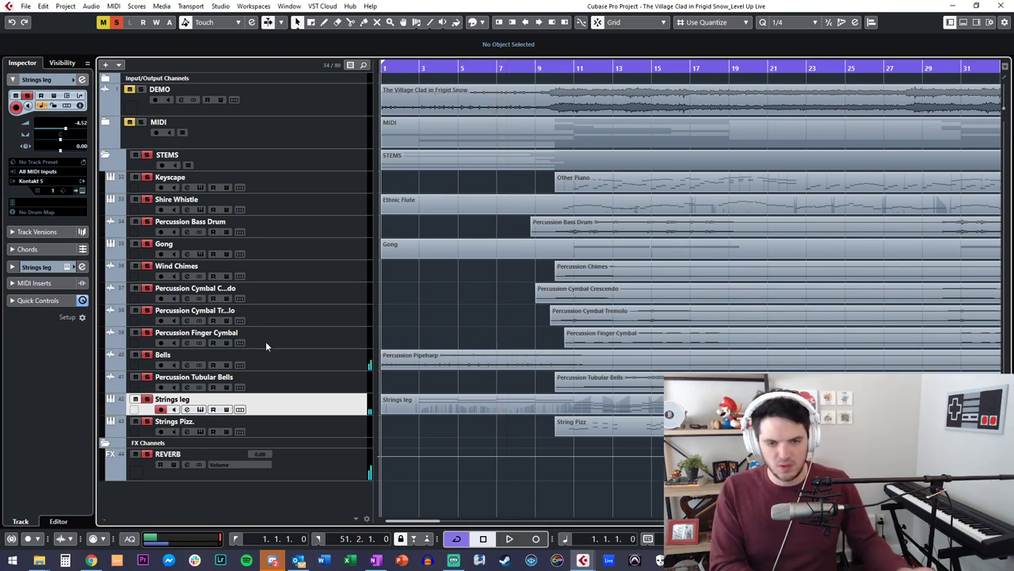
Step: Switch to File Explorer, open the 48k folder inside Wav Stems, and place the window beside the Cubase track list
{"action": "key", "text": "alt+Tab"}
{"action": "key", "text": "alt+Tab"}
{"action": "key", "text": "alt+Tab"}
{"action": "key", "text": "alt+Tab"}
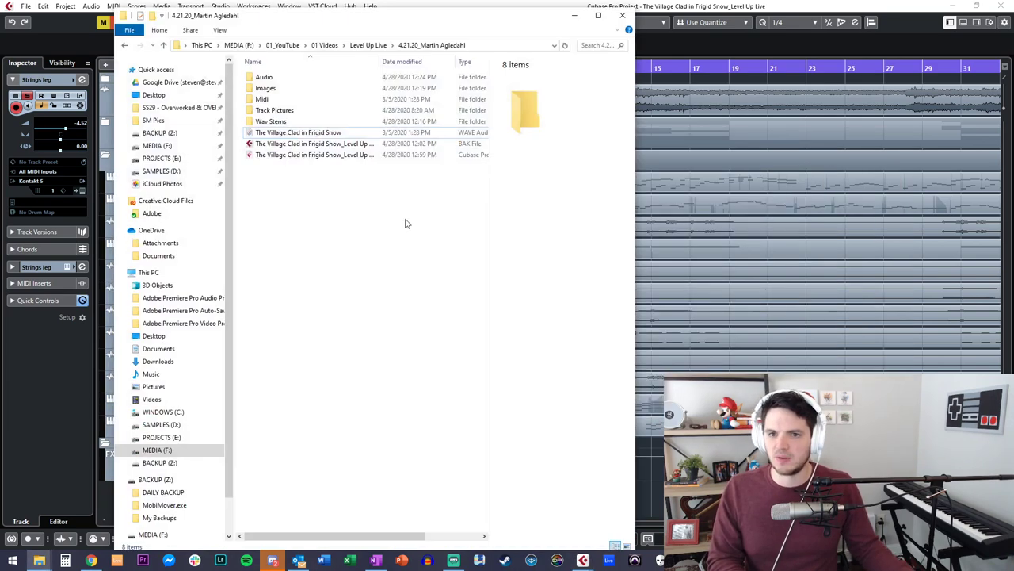
{"action": "double_click", "coordinate": [271, 121]}
{"action": "left_click", "coordinate": [282, 79]}
{"action": "double_click", "coordinate": [282, 79]}
{"action": "left_click_drag", "start_coordinate": [312, 21], "coordinate": [630, 1]}
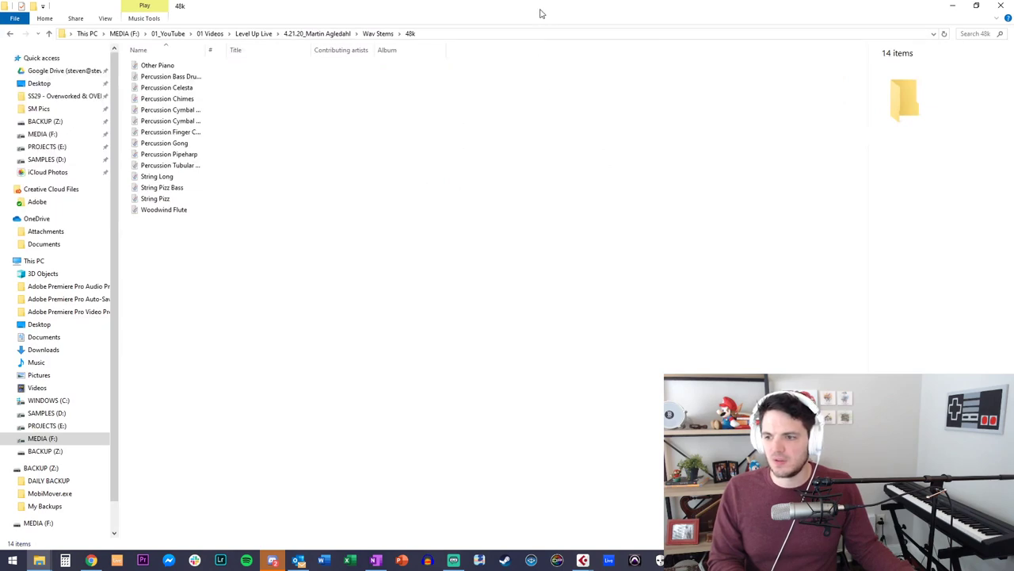
{"action": "double_click", "coordinate": [541, 14]}
{"action": "left_click_drag", "start_coordinate": [324, 17], "coordinate": [729, 27]}
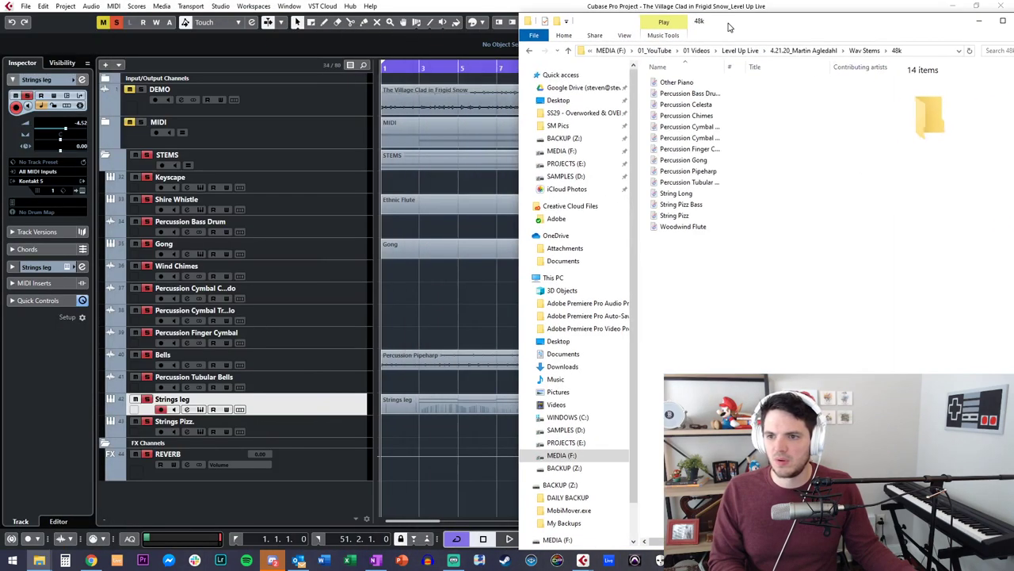
Step: Import the String Long WAV stem as a new track directly below Strings leg, and return to the full project view
{"action": "left_click", "coordinate": [672, 194]}
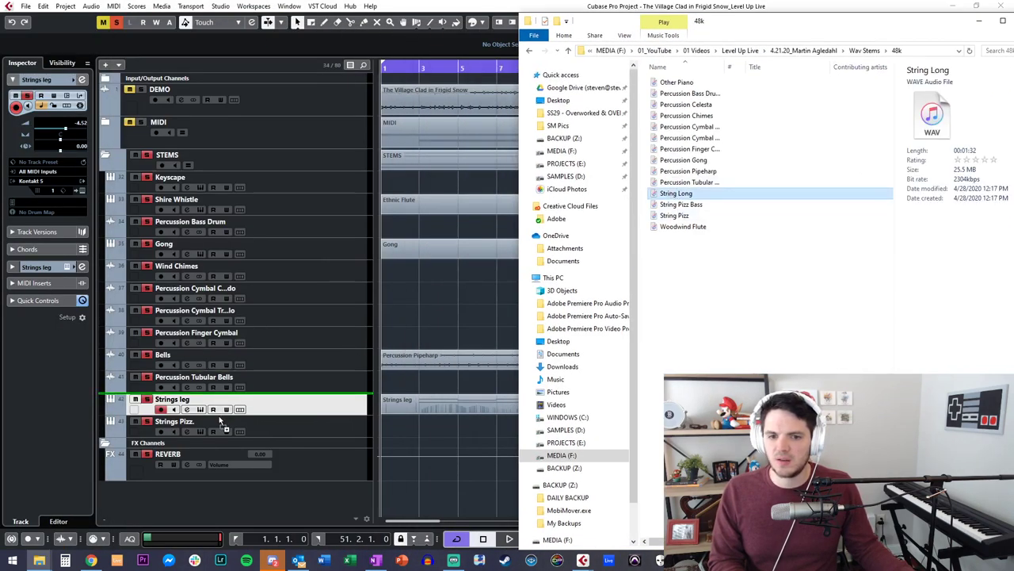
{"action": "left_click_drag", "start_coordinate": [218, 428], "coordinate": [218, 428]}
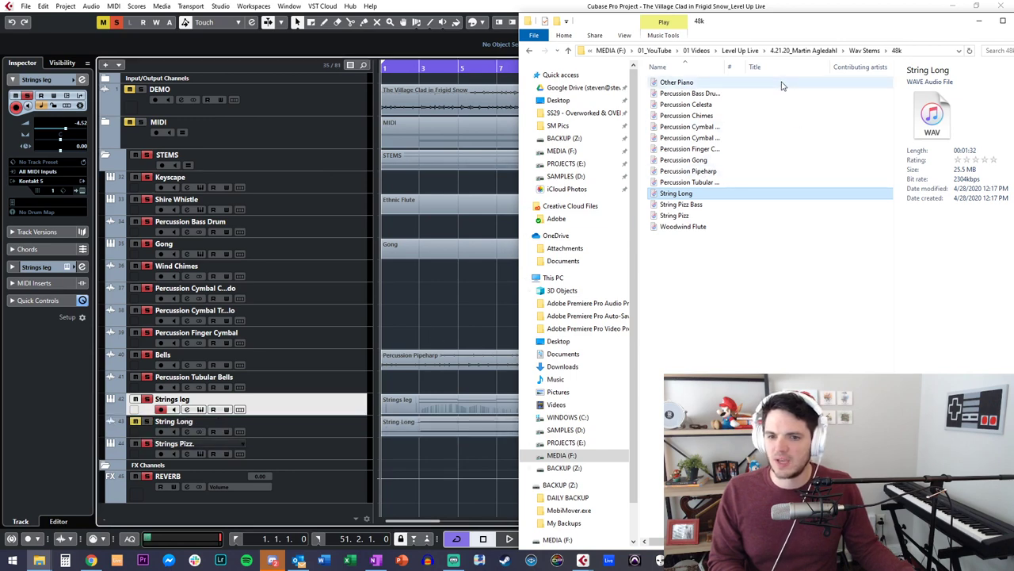
{"action": "left_click_drag", "start_coordinate": [942, 31], "coordinate": [746, 41]}
{"action": "left_click", "coordinate": [780, 32]}
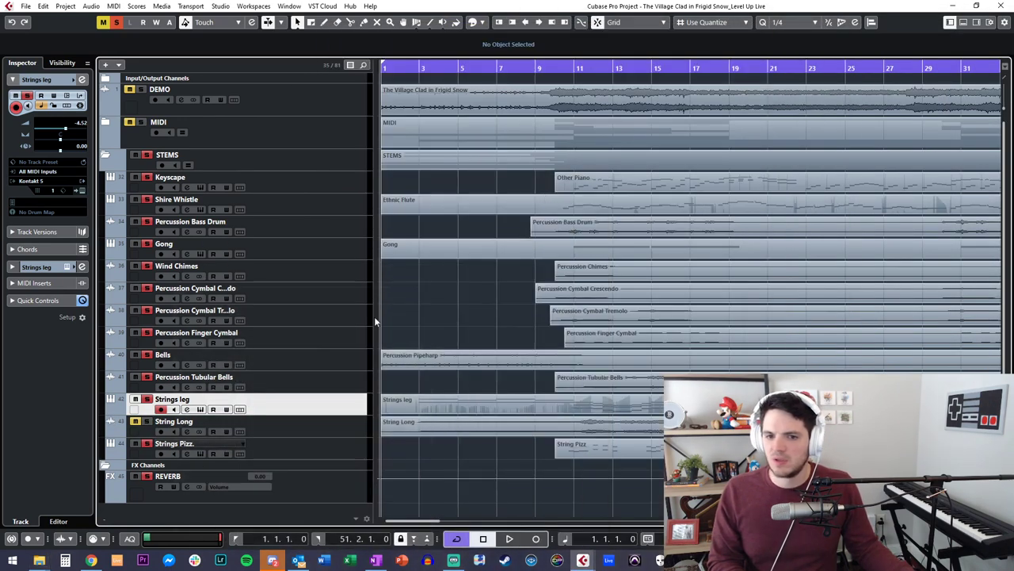
Step: Solo the imported String Long track and rename it String Long (OG)
{"action": "left_click", "coordinate": [270, 428]}
{"action": "key", "text": "Up"}
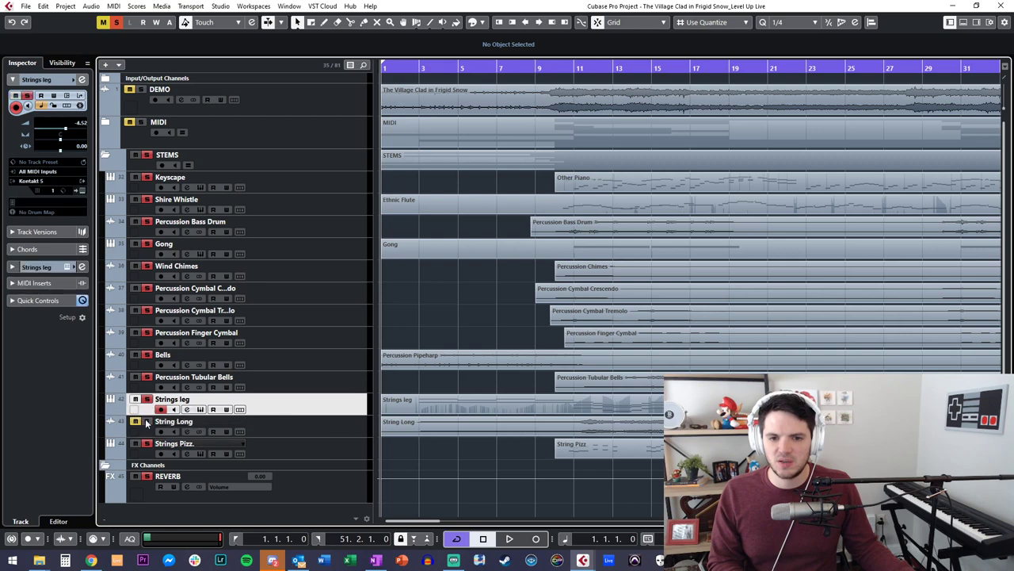
{"action": "left_click", "coordinate": [204, 431]}
{"action": "double_click", "coordinate": [173, 421]}
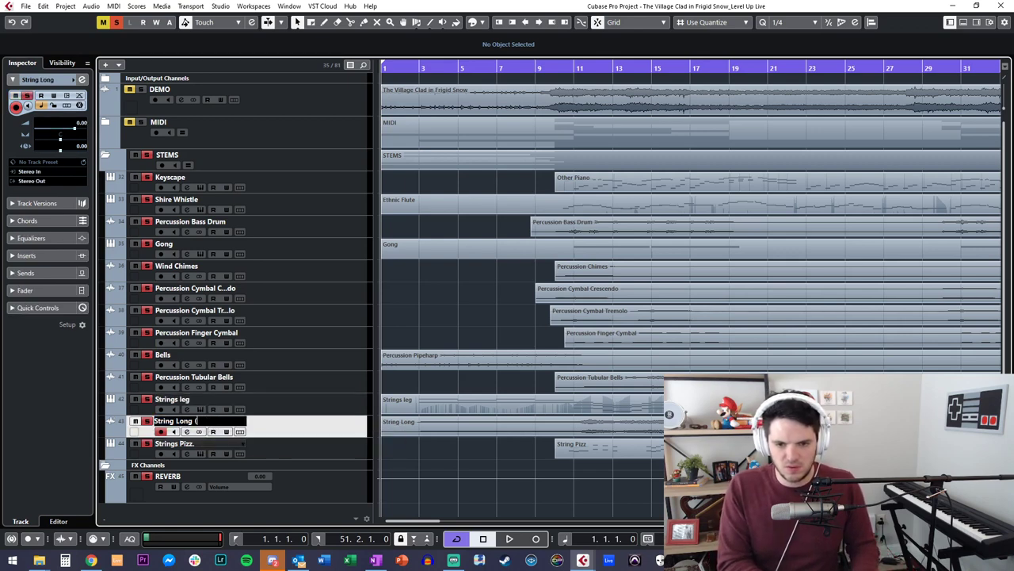
{"action": "type", "text": "(OG)"}
{"action": "key", "text": "Return"}
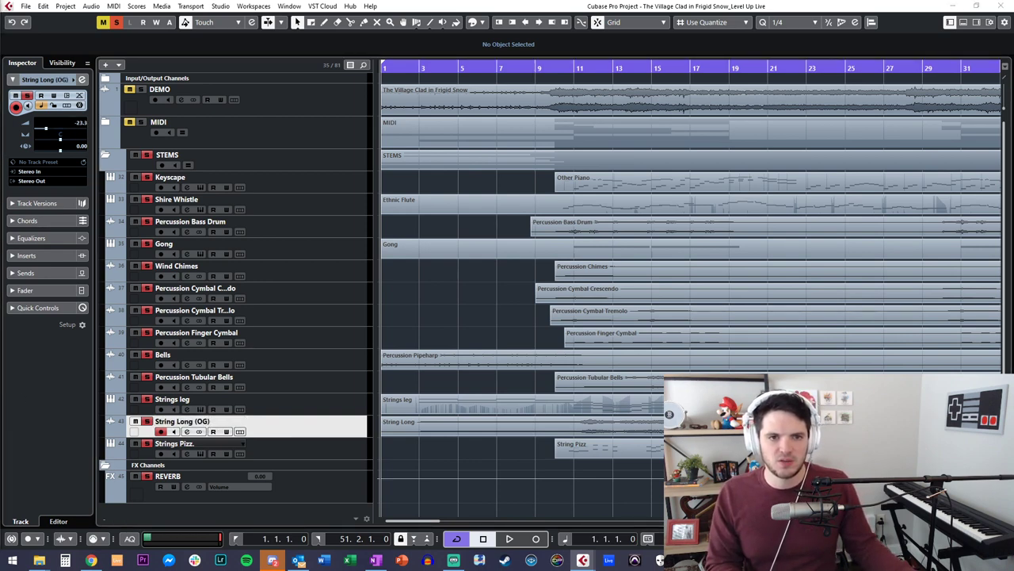
Step: Route String Long (OG) to REVERB and set its volume to -20.6 dB while playing from bar 1
{"action": "left_click", "coordinate": [464, 454]}
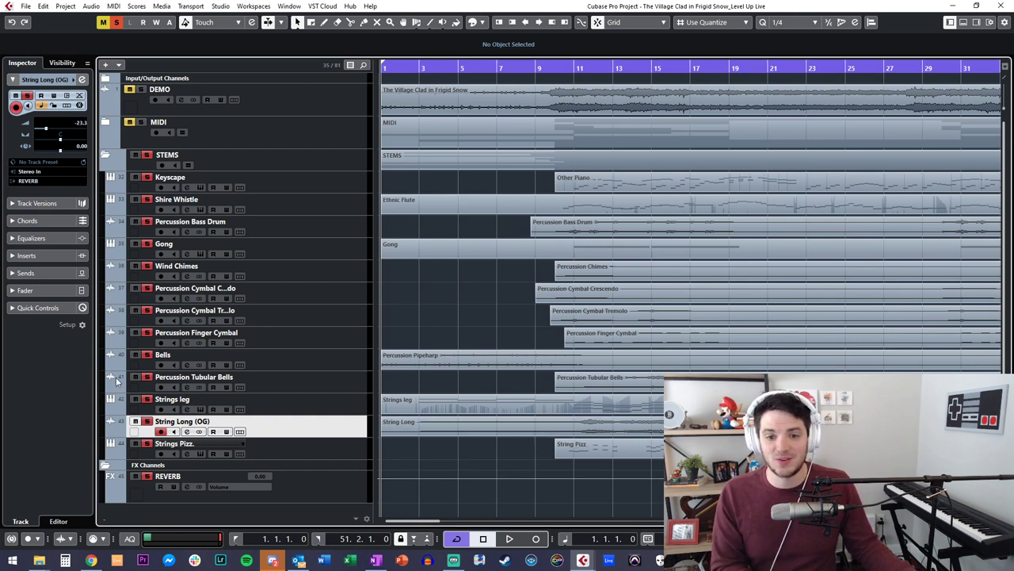
{"action": "key", "text": "space"}
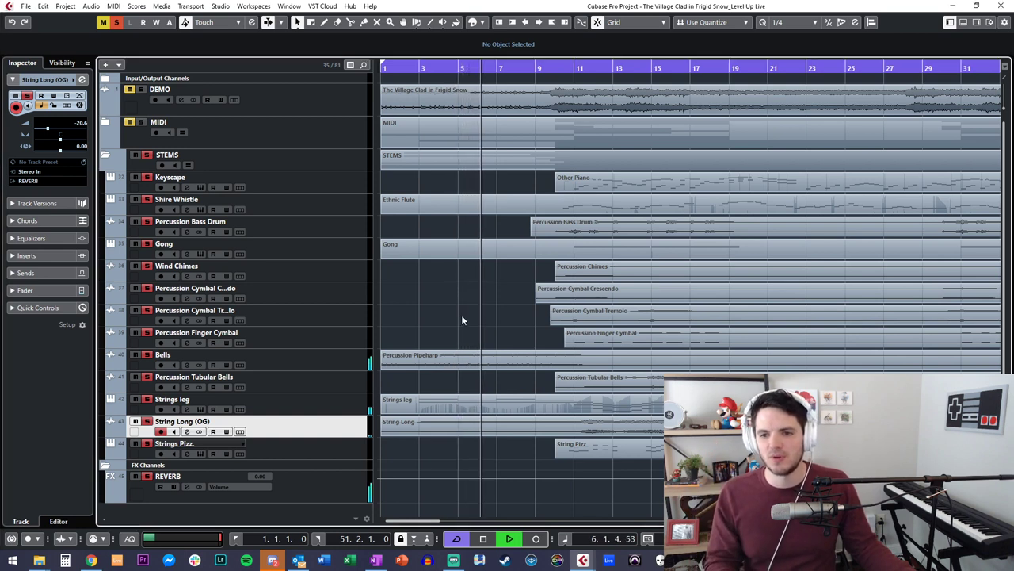
Step: Set the Bells volume to -3.67 dB and the Strings leg volume to -3.32 dB during playback
{"action": "left_click", "coordinate": [341, 363]}
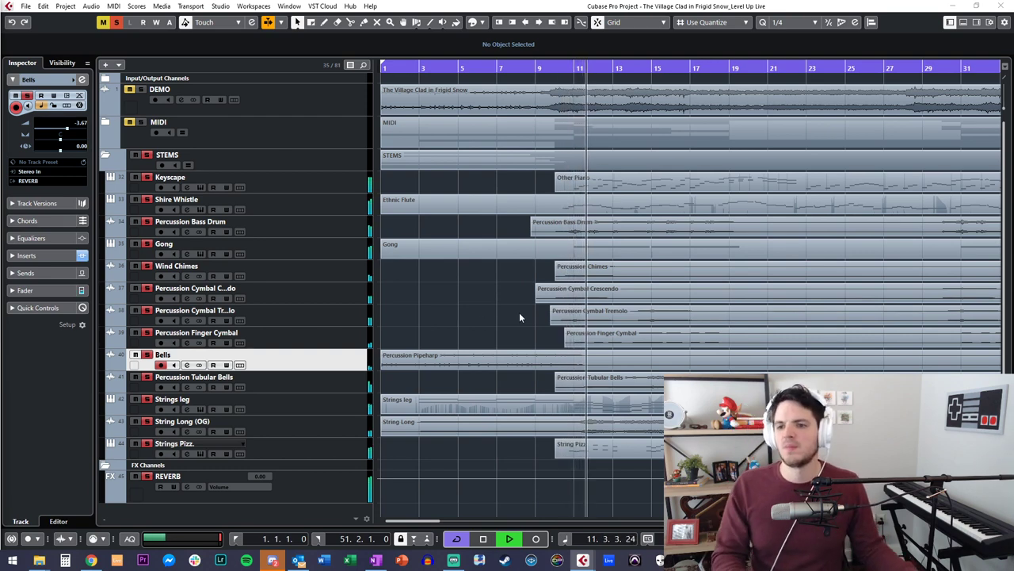
{"action": "scroll", "coordinate": [510, 345], "scroll_direction": "right", "scroll_amount": 1}
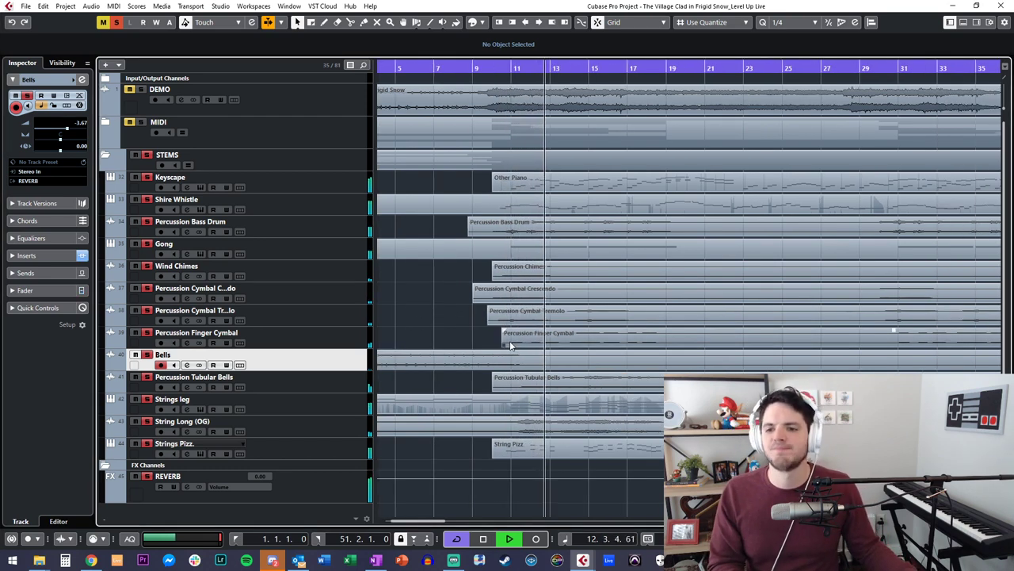
{"action": "left_click", "coordinate": [318, 406]}
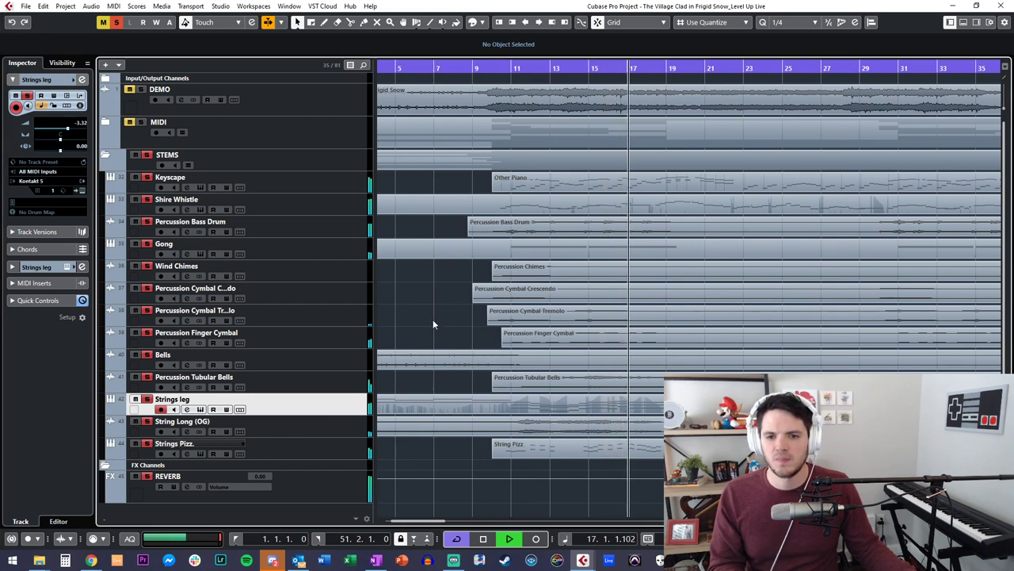
{"action": "scroll", "coordinate": [420, 325], "scroll_direction": "right", "scroll_amount": 5}
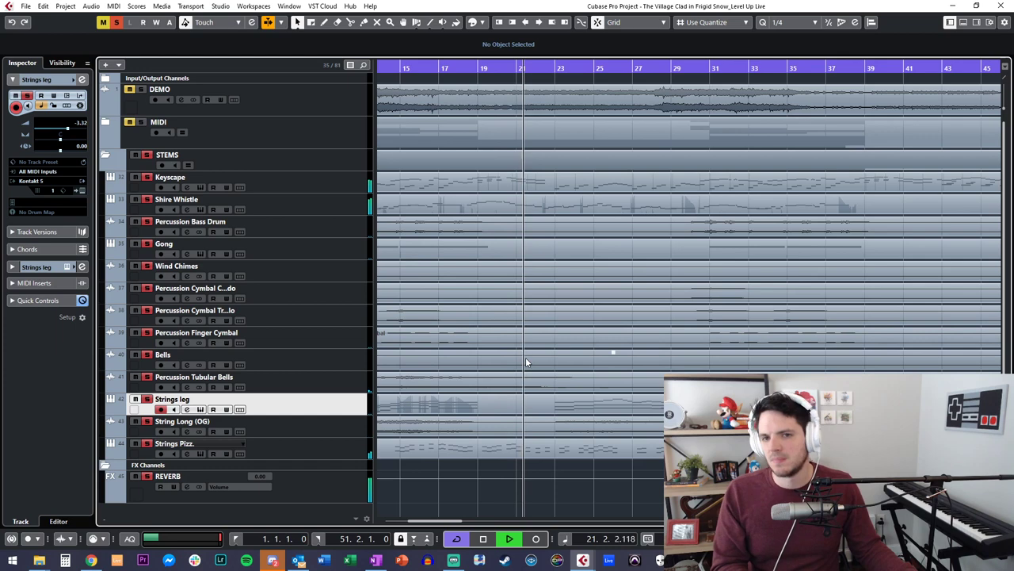
Step: Set ValhallaShimmer on the Keyscape track to mix 0.26 and reverb mode bigStereo, close it, and keep listening
{"action": "left_click", "coordinate": [337, 188]}
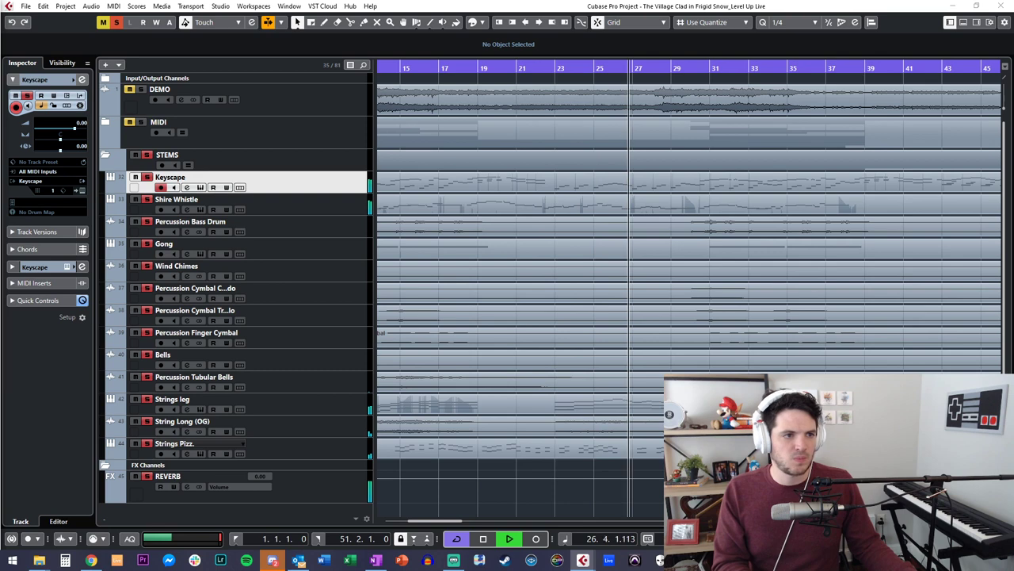
{"action": "left_click_drag", "start_coordinate": [93, 176], "coordinate": [93, 190]}
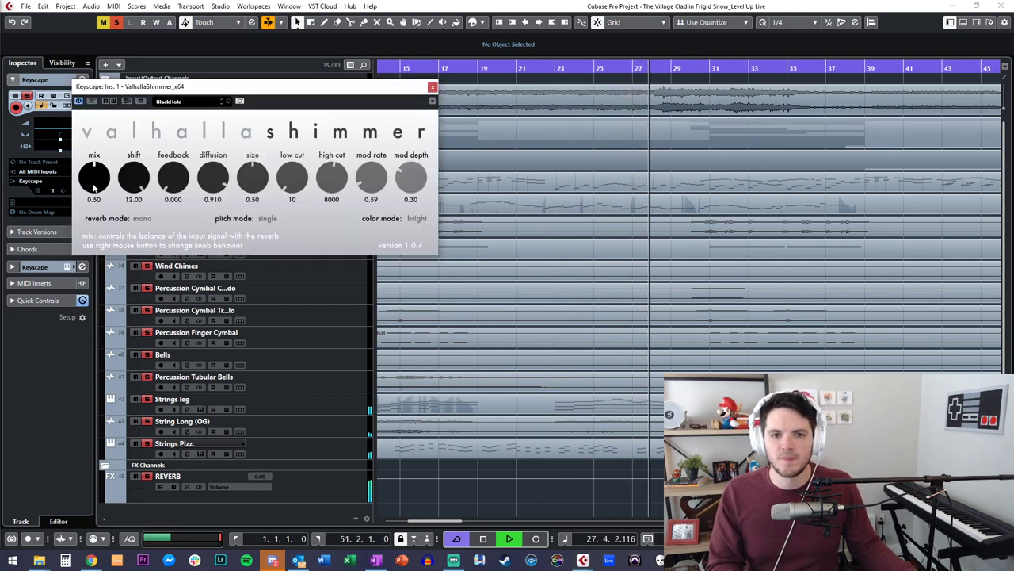
{"action": "left_click", "coordinate": [142, 219]}
{"action": "left_click", "coordinate": [157, 240]}
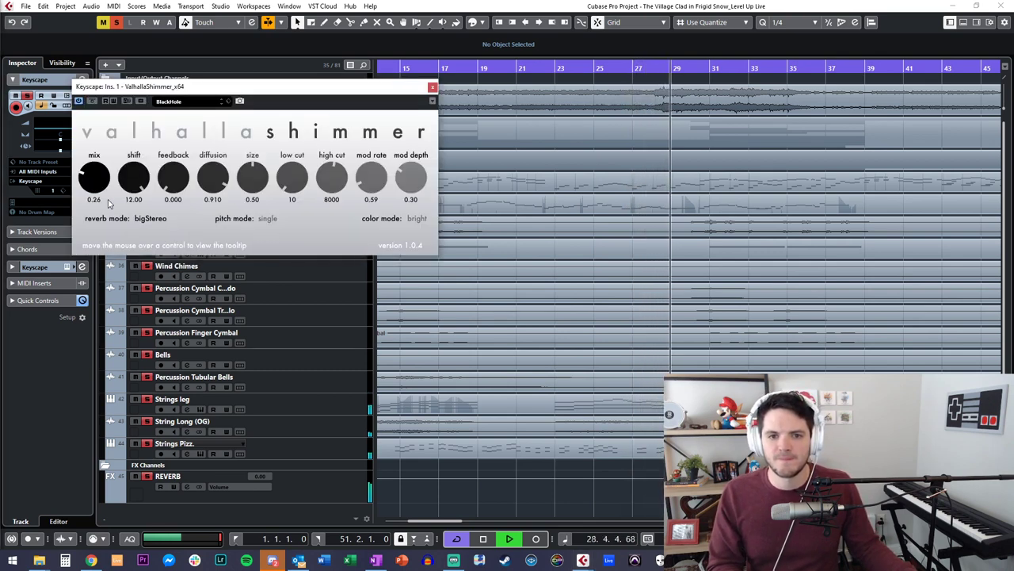
{"action": "left_click", "coordinate": [433, 87]}
{"action": "scroll", "coordinate": [676, 259], "scroll_direction": "right", "scroll_amount": 3}
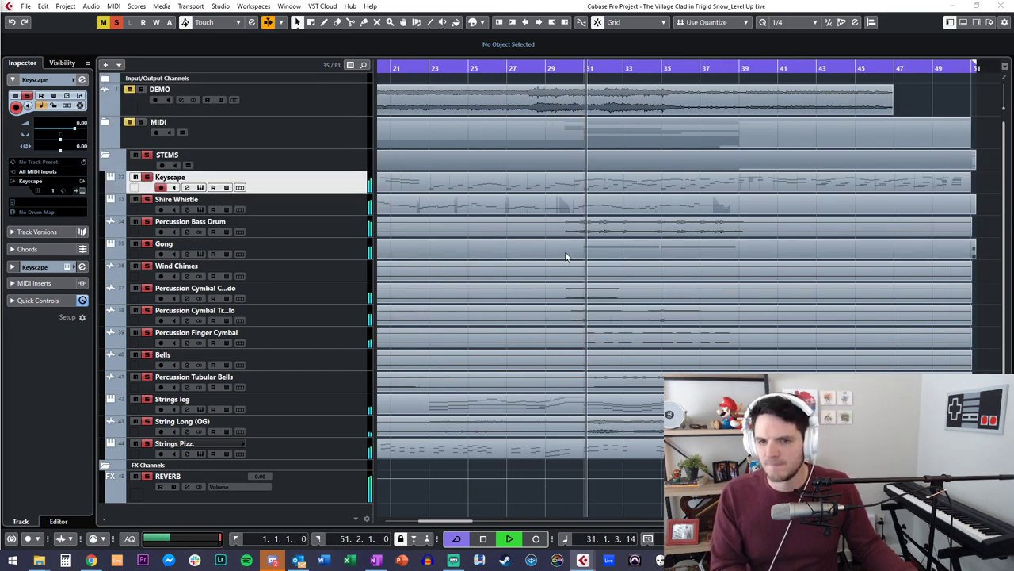
{"action": "scroll", "coordinate": [555, 261], "scroll_direction": "right", "scroll_amount": 5}
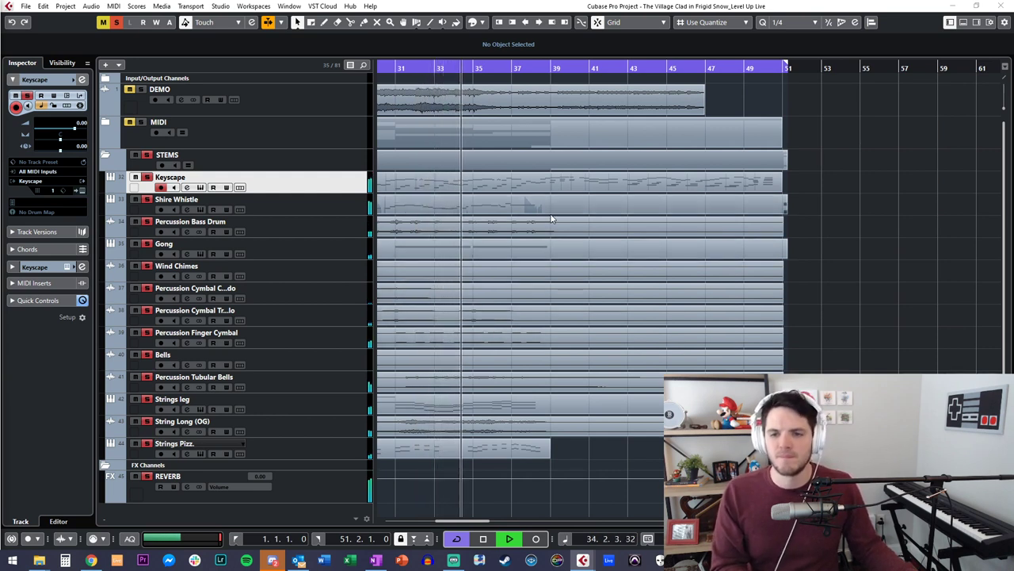
Step: Delay the short C5 note before bar 35 in the Shire Whistle part so it starts at 34.3.4.53, and replay the phrase
{"action": "left_click", "coordinate": [325, 210]}
{"action": "double_click", "coordinate": [426, 201]}
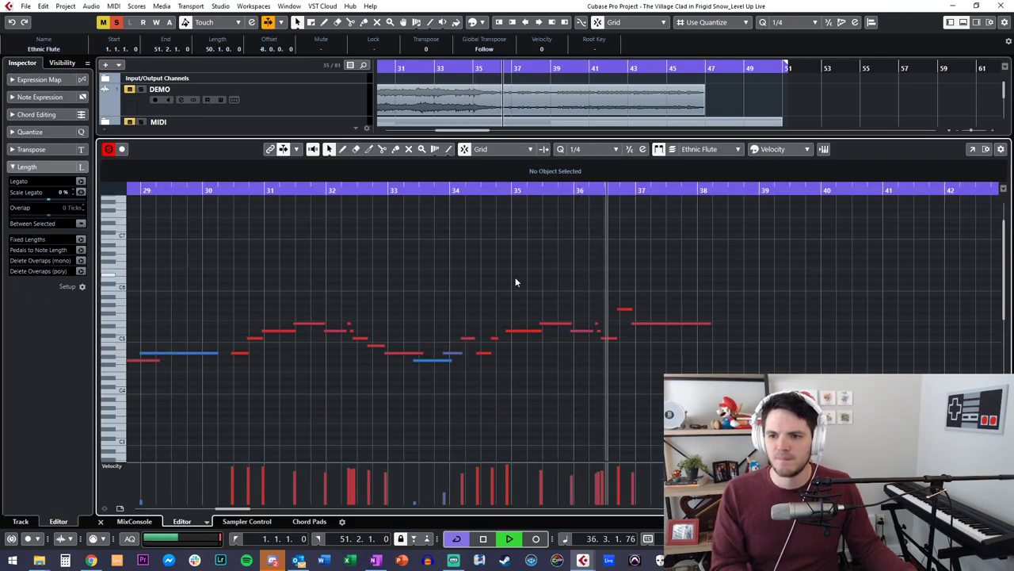
{"action": "key", "text": "space"}
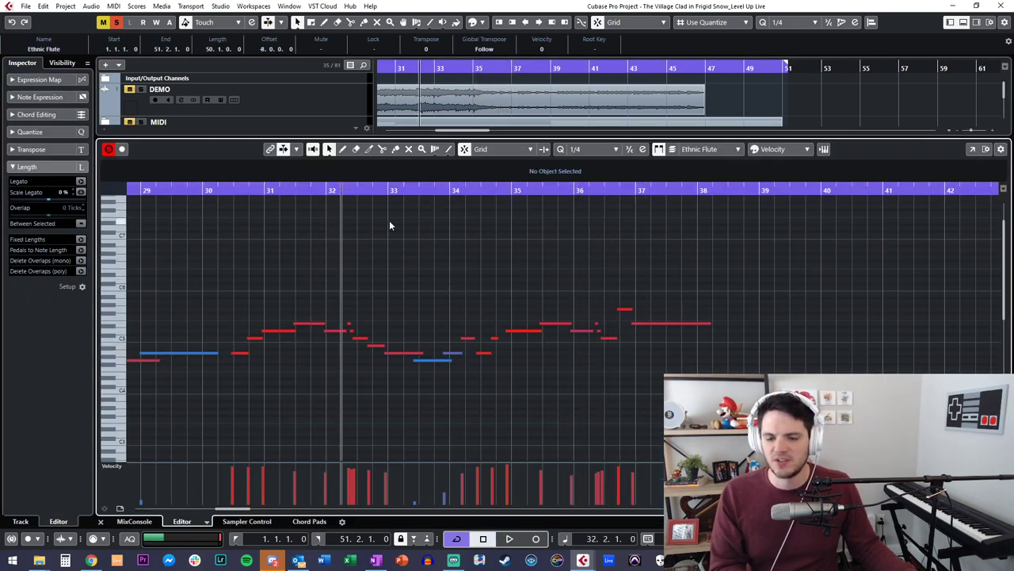
{"action": "key", "text": "space"}
{"action": "key", "text": "h"}
{"action": "key", "text": "h"}
{"action": "key", "text": "h"}
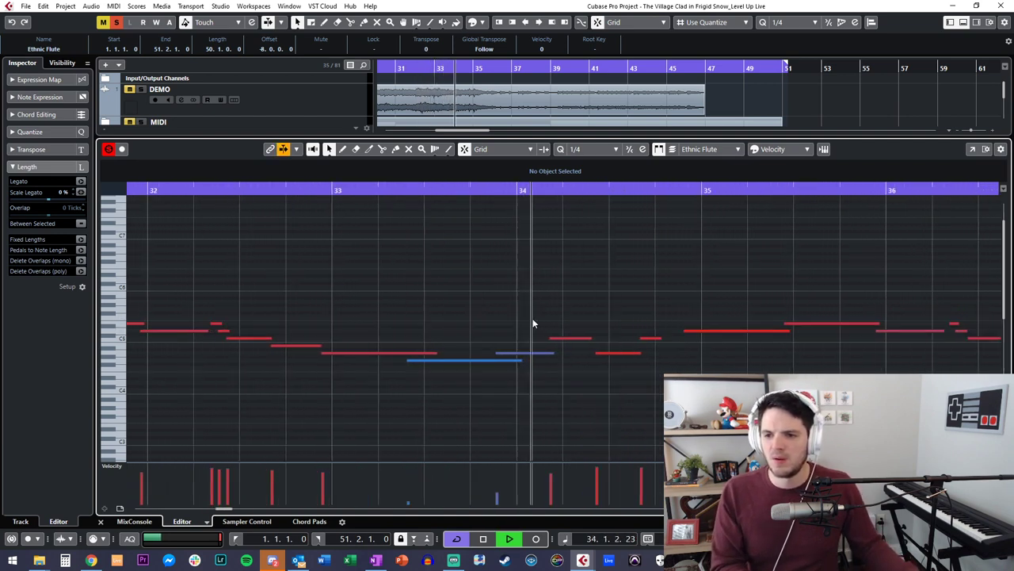
{"action": "key", "text": "space"}
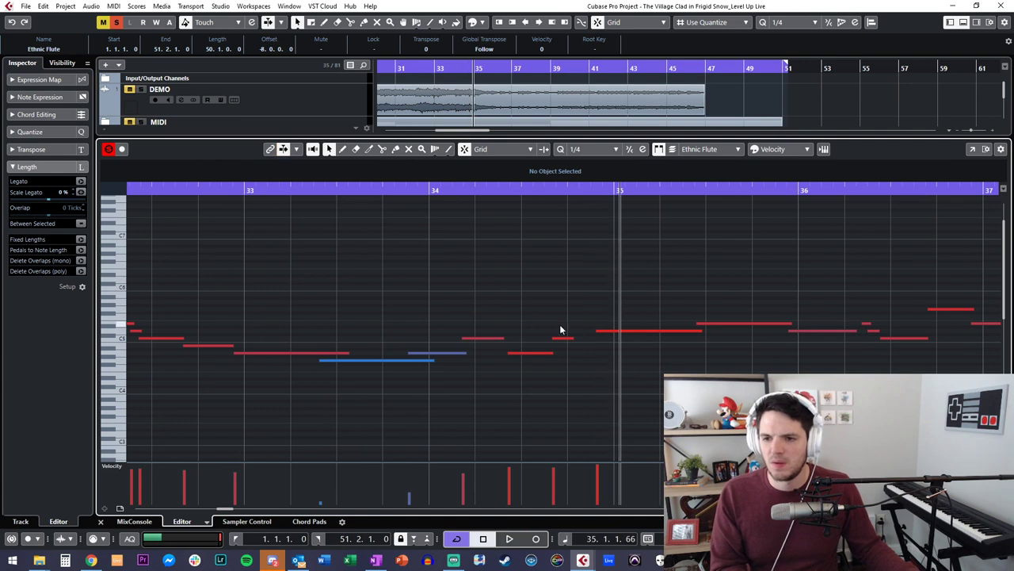
{"action": "left_click", "coordinate": [565, 339]}
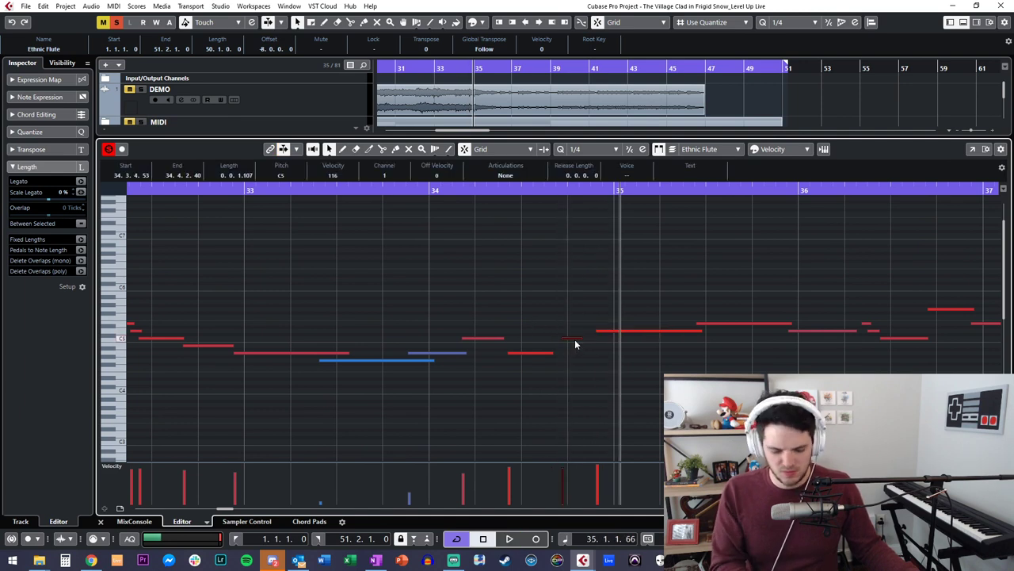
{"action": "key", "text": "space"}
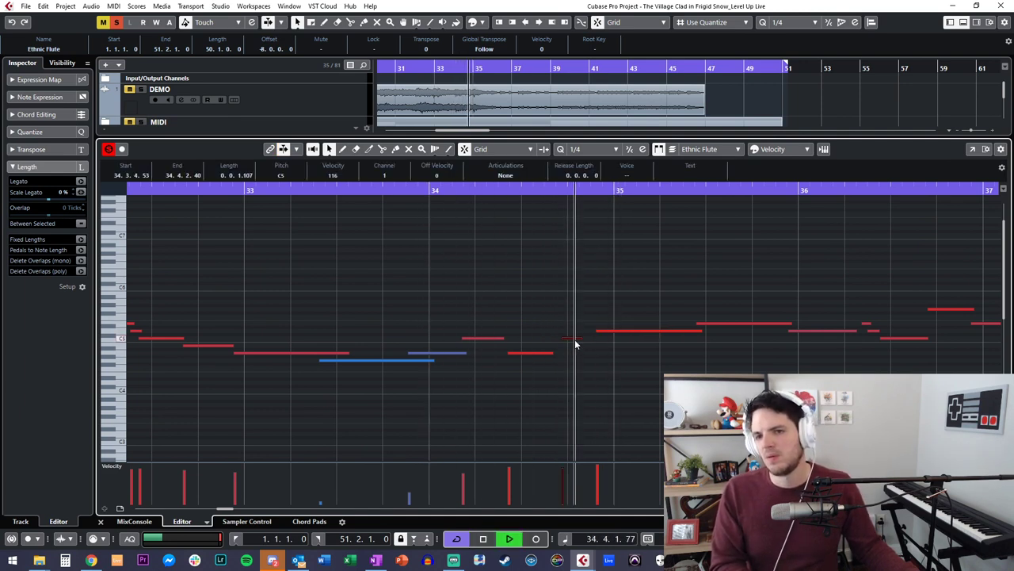
Step: Delay the Shire Whistle's D#5 note near bar 35 so it starts at 34.4.4.72, and close the note editor
{"action": "left_click_drag", "start_coordinate": [598, 331], "coordinate": [612, 331]}
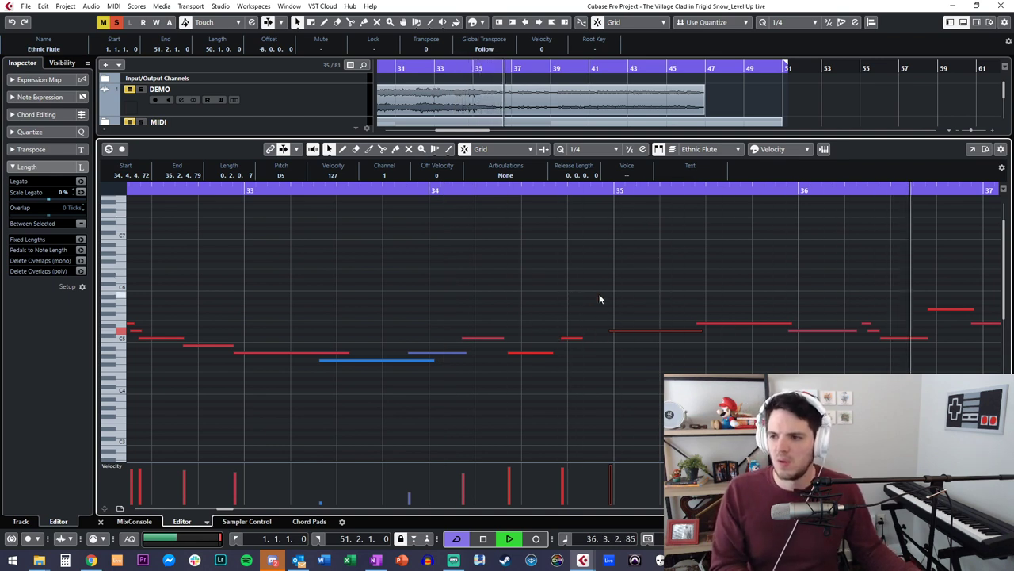
{"action": "key", "text": "ctrl+alt+e"}
{"action": "left_click", "coordinate": [859, 257]}
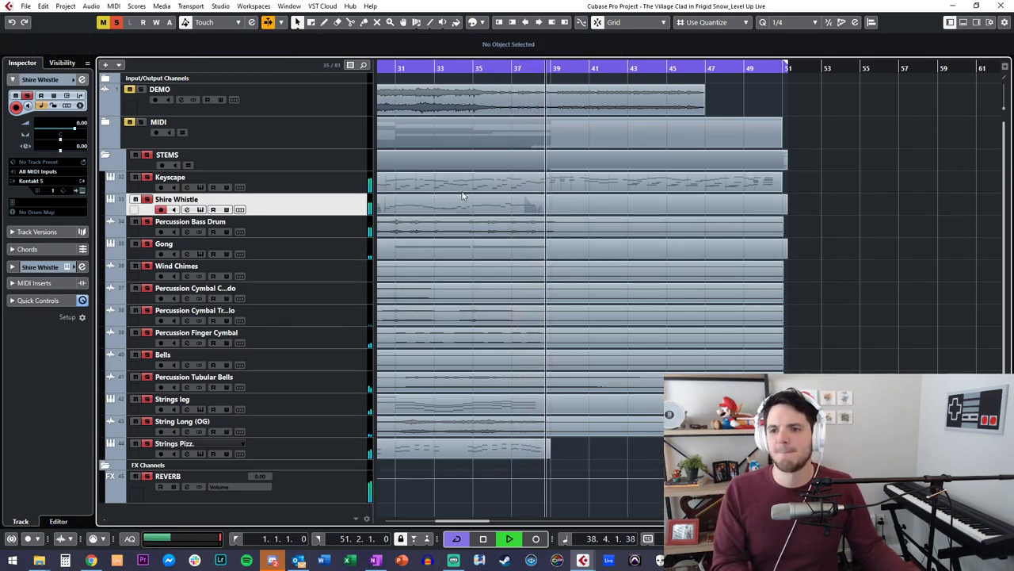
Step: Set Keyscape's ValhallaShimmer mix to 0.10, reduce its size, and raise the track volume to 2.45 dB
{"action": "left_click", "coordinate": [290, 186]}
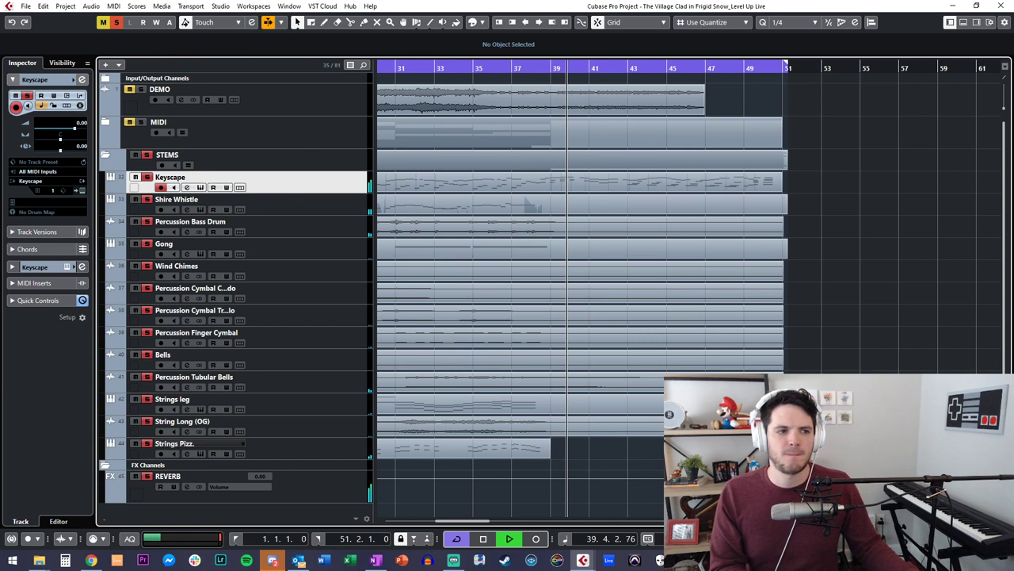
{"action": "left_click", "coordinate": [101, 184]}
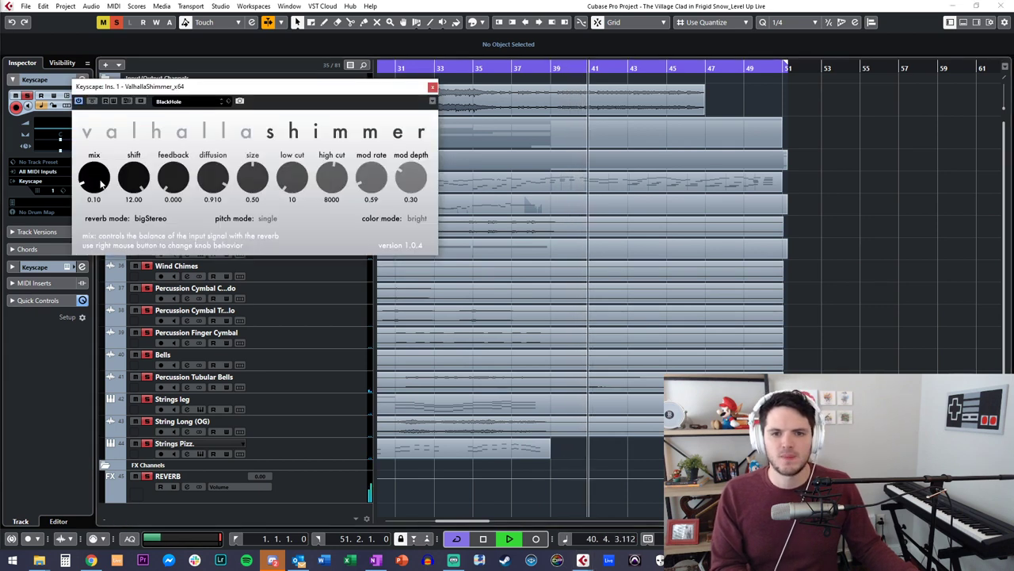
{"action": "left_click_drag", "start_coordinate": [251, 179], "coordinate": [255, 216]}
{"action": "left_click", "coordinate": [432, 86]}
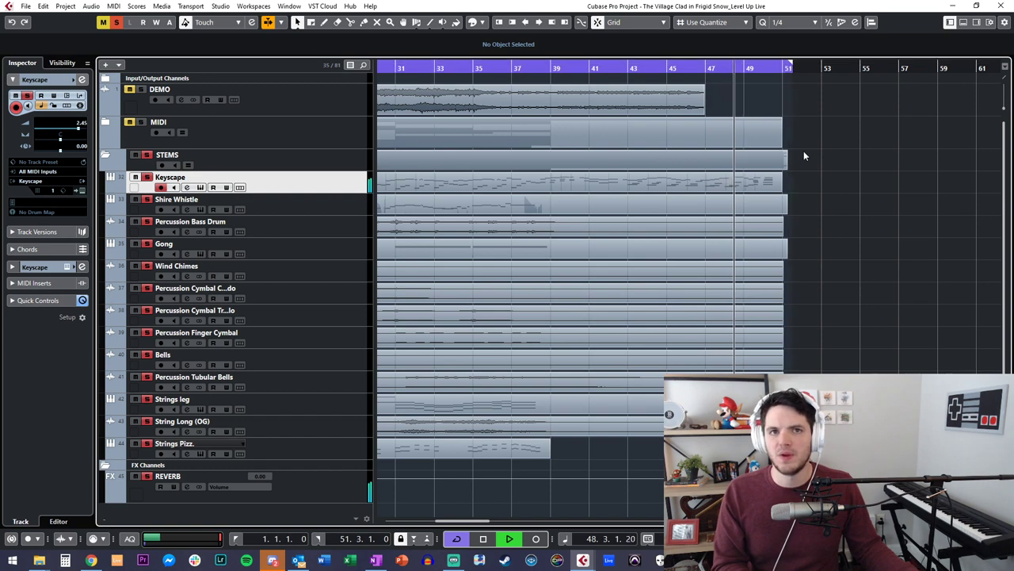
Step: Release the sustain pedal at the end of the Keyscape part with a CC 64 value of 0 at 50.4.3.68
{"action": "key", "text": "h"}
{"action": "key", "text": "h"}
{"action": "key", "text": "h"}
{"action": "key", "text": "shift+h"}
{"action": "key", "text": "shift+h"}
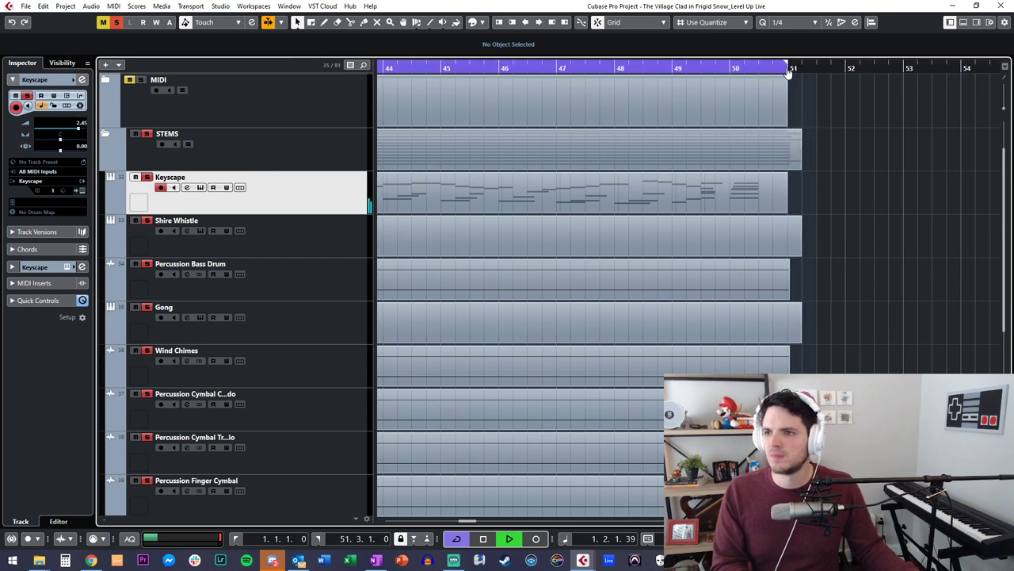
{"action": "double_click", "coordinate": [767, 190]}
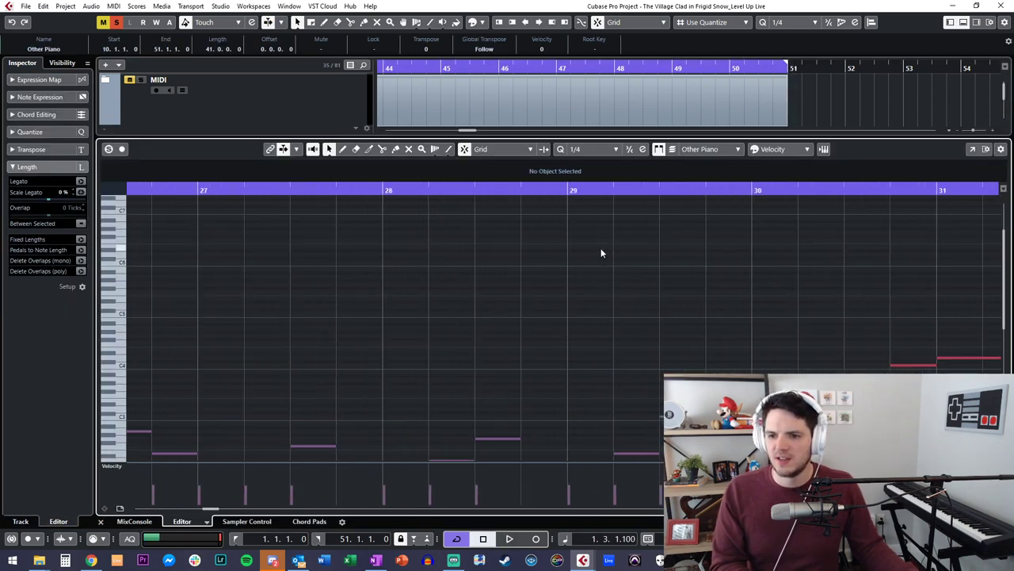
{"action": "scroll", "coordinate": [412, 328], "scroll_direction": "right", "scroll_amount": 15}
{"action": "scroll", "coordinate": [412, 328], "scroll_direction": "left", "scroll_amount": 1}
{"action": "left_click", "coordinate": [115, 484]}
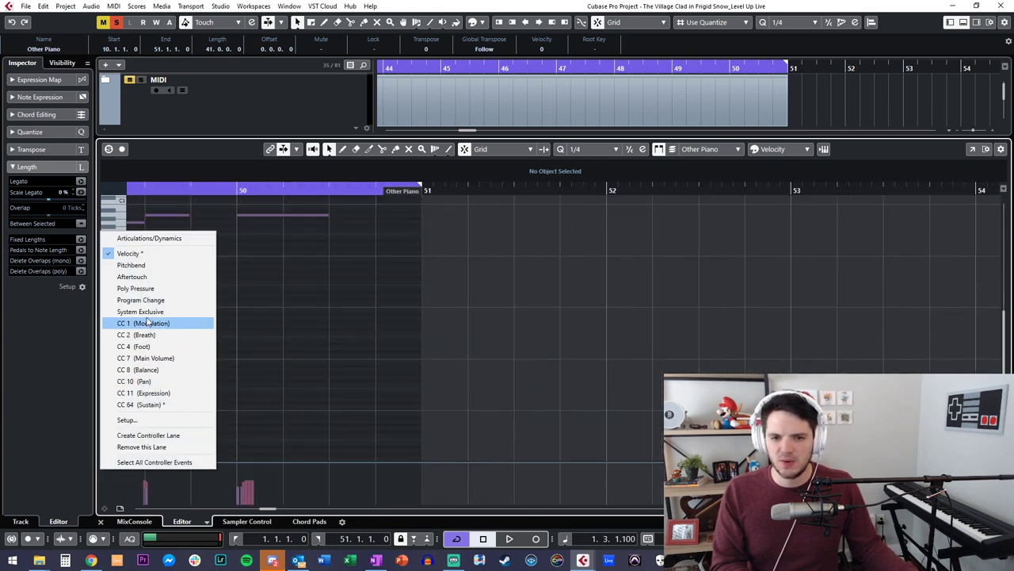
{"action": "left_click", "coordinate": [149, 404]}
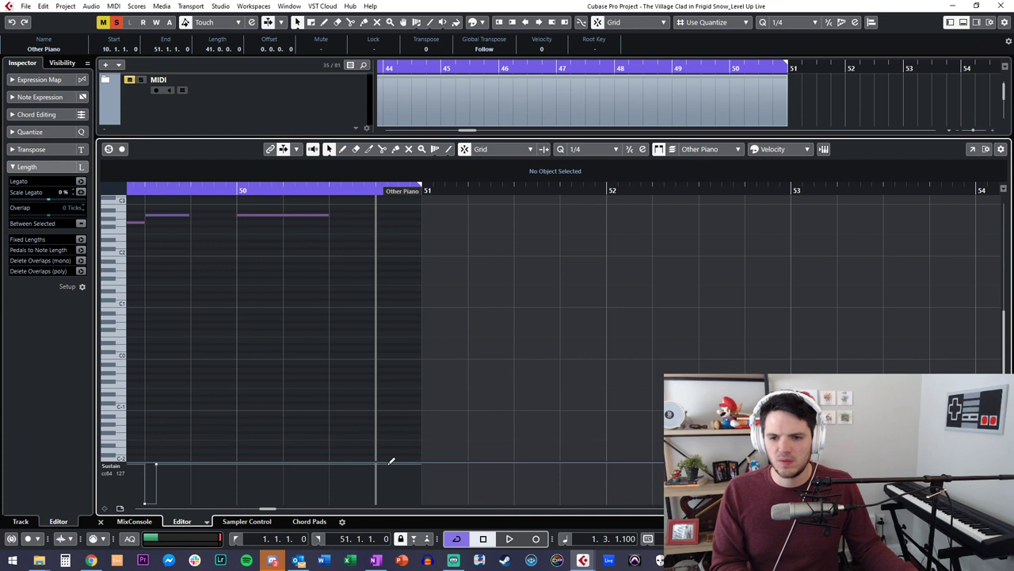
{"action": "left_click_drag", "start_coordinate": [379, 463], "coordinate": [403, 507]}
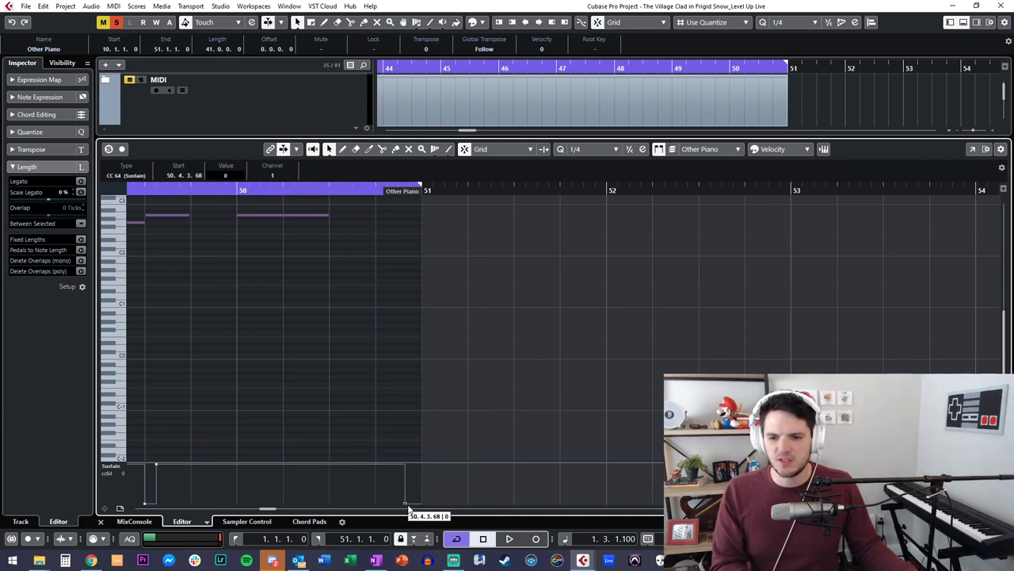
Step: Play the ending of the Keyscape part and return to the arrangement to hear how the last chord rings out
{"action": "scroll", "coordinate": [250, 205], "scroll_direction": "left", "scroll_amount": 4}
{"action": "left_click", "coordinate": [210, 191]}
{"action": "key", "text": "space"}
{"action": "key", "text": "Return"}
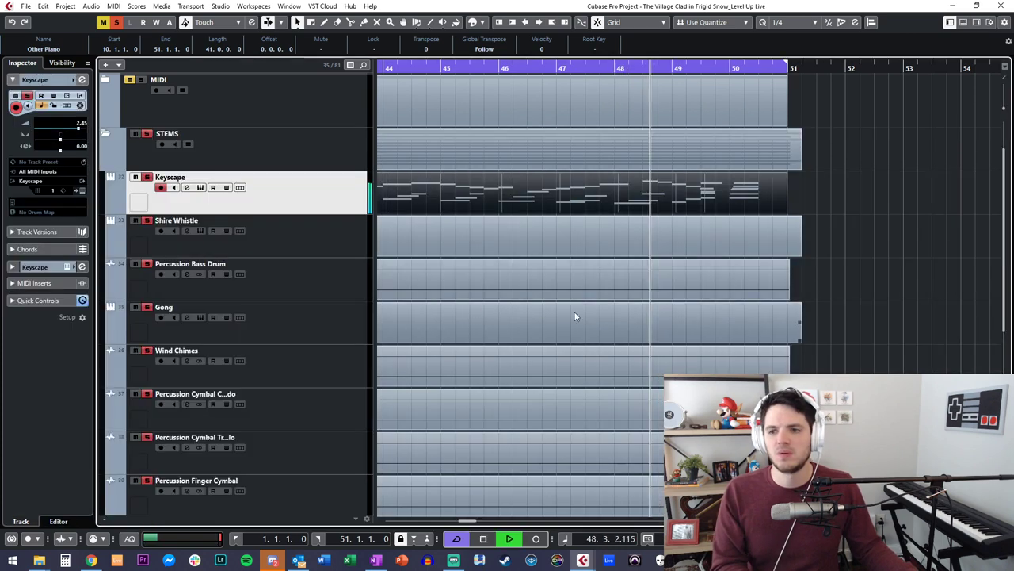
{"action": "left_click", "coordinate": [851, 147]}
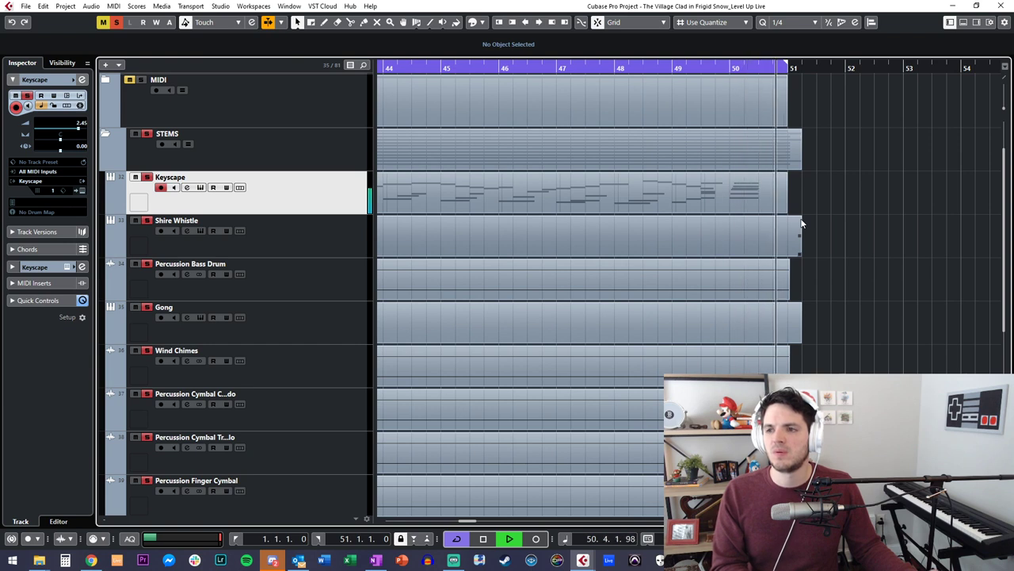
Step: Stop playback and extend both the cycle range and the Keyscape part to end at bar 52
{"action": "key", "text": "space"}
{"action": "left_click_drag", "start_coordinate": [787, 65], "coordinate": [832, 67]}
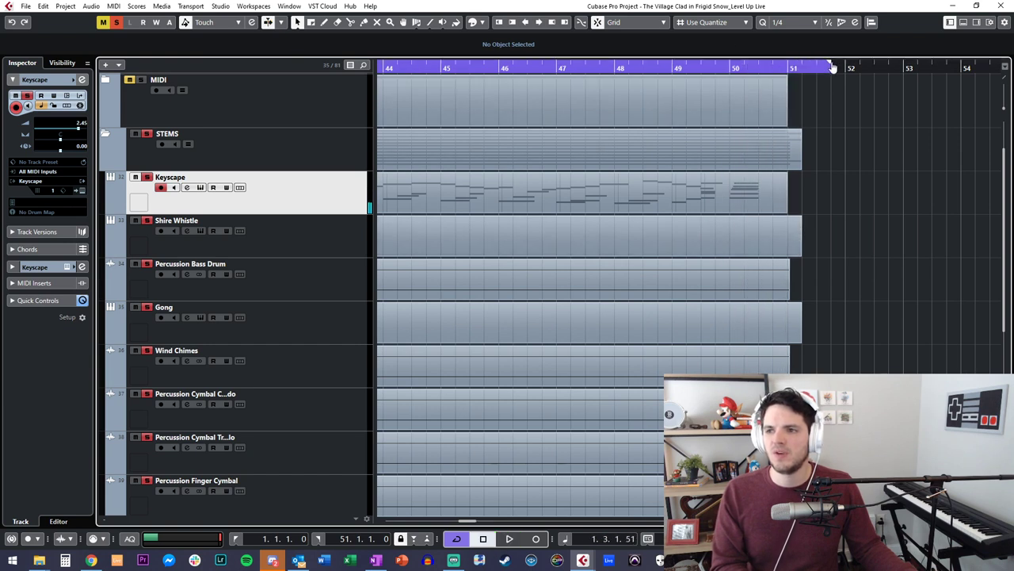
{"action": "left_click_drag", "start_coordinate": [785, 196], "coordinate": [845, 198]}
Step: Move the Keyscape part's final sustain pedal release to 51.4.3.92 with a value of 0
{"action": "key", "text": "ctrl+alt+e"}
{"action": "scroll", "coordinate": [610, 294], "scroll_direction": "right", "scroll_amount": 20}
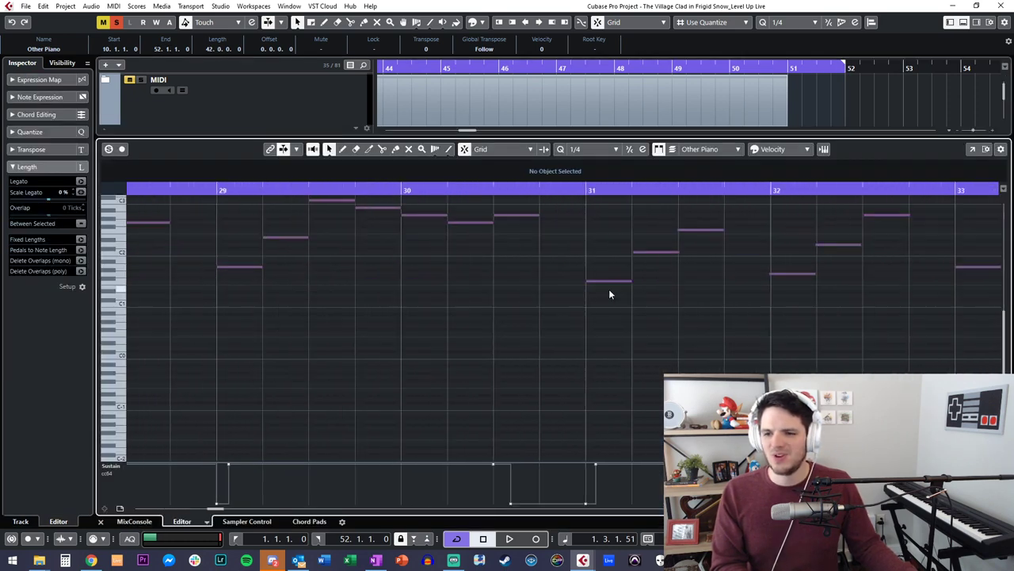
{"action": "scroll", "coordinate": [610, 290], "scroll_direction": "left", "scroll_amount": 3}
{"action": "scroll", "coordinate": [609, 290], "scroll_direction": "up", "scroll_amount": 3}
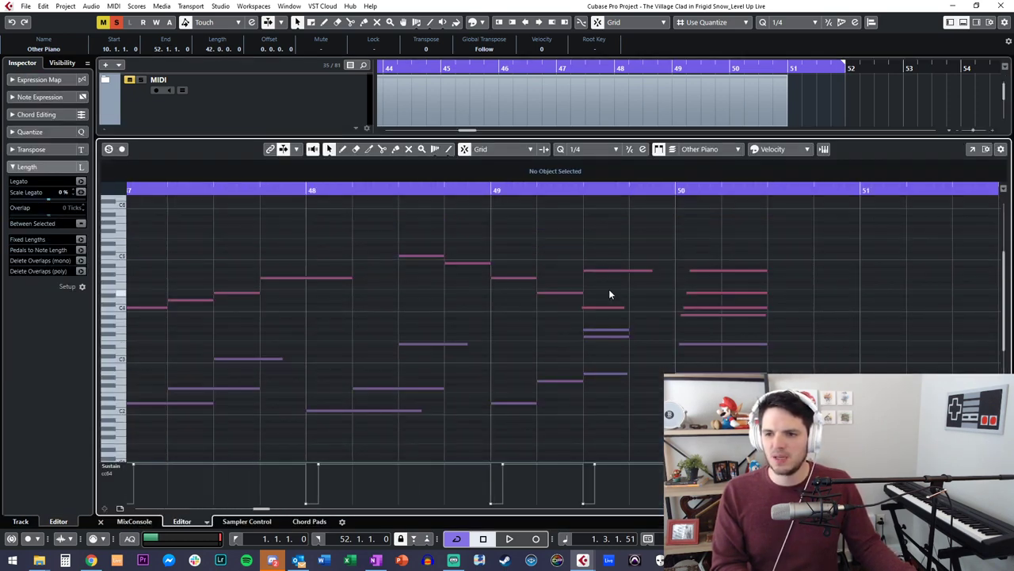
{"action": "left_click_drag", "start_coordinate": [781, 388], "coordinate": [670, 261]}
{"action": "scroll", "coordinate": [434, 473], "scroll_direction": "right", "scroll_amount": 2}
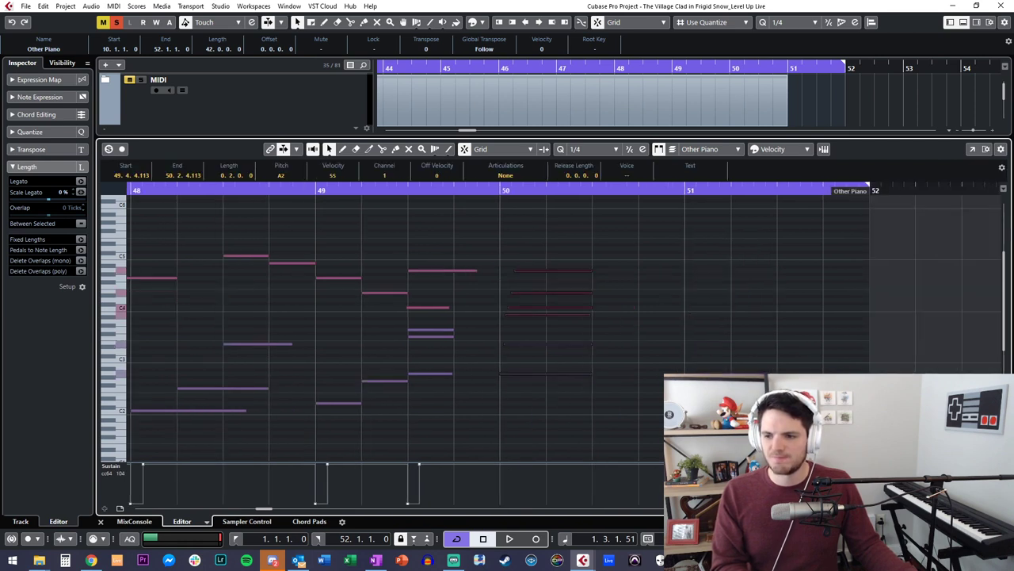
{"action": "left_click_drag", "start_coordinate": [506, 507], "coordinate": [654, 514]}
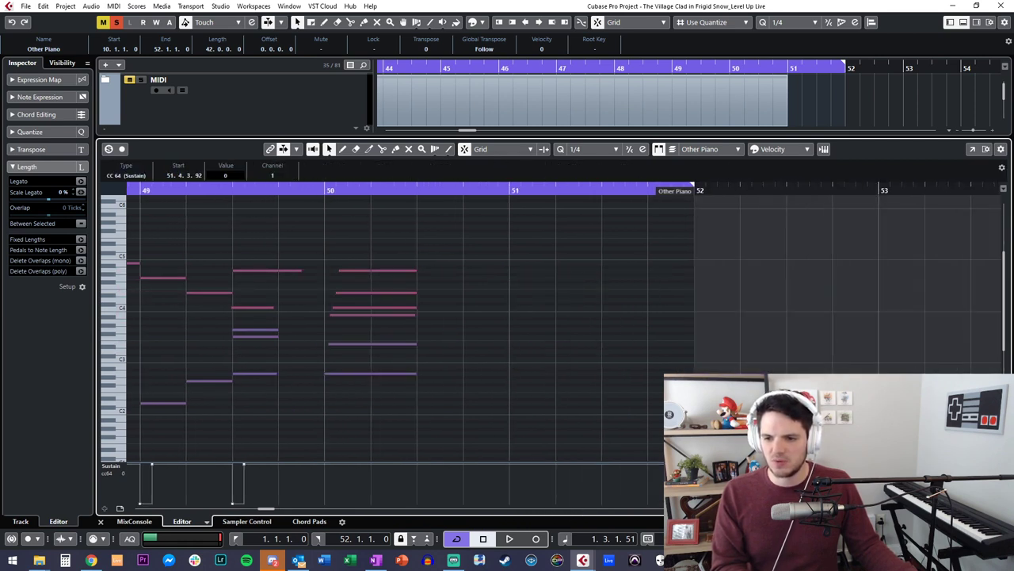
Step: Lower the velocities of the final Keyscape chord at bar 50, setting its A2 note to 30, and play the ending
{"action": "left_click_drag", "start_coordinate": [428, 381], "coordinate": [323, 233]}
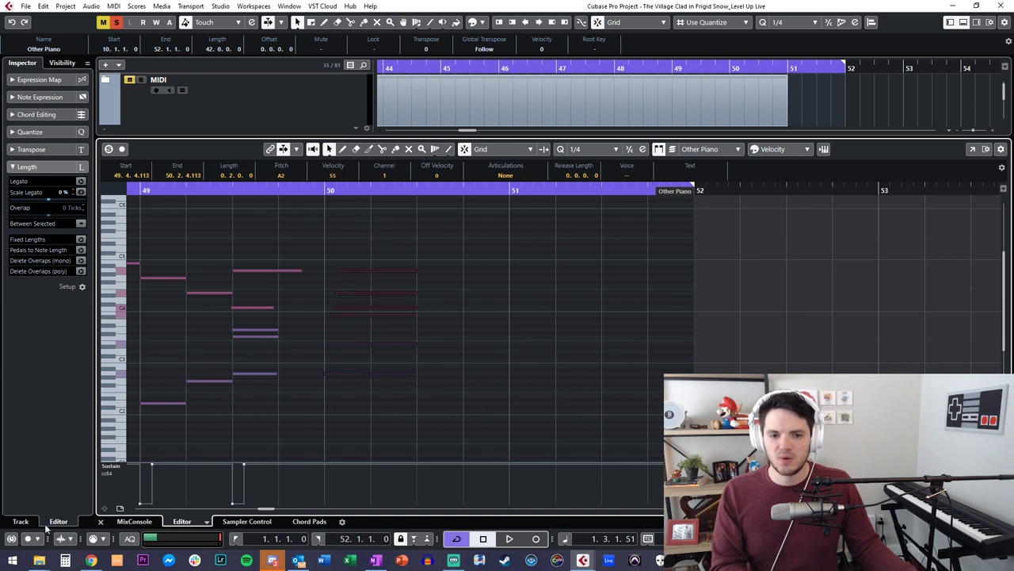
{"action": "left_click", "coordinate": [118, 470]}
{"action": "left_click", "coordinate": [133, 266]}
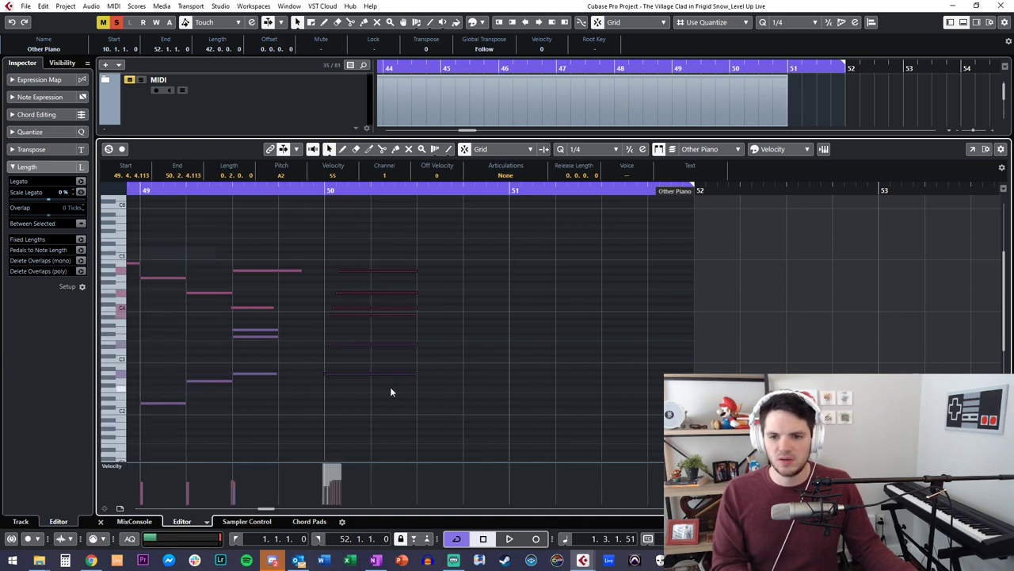
{"action": "left_click", "coordinate": [187, 190]}
{"action": "key", "text": "space"}
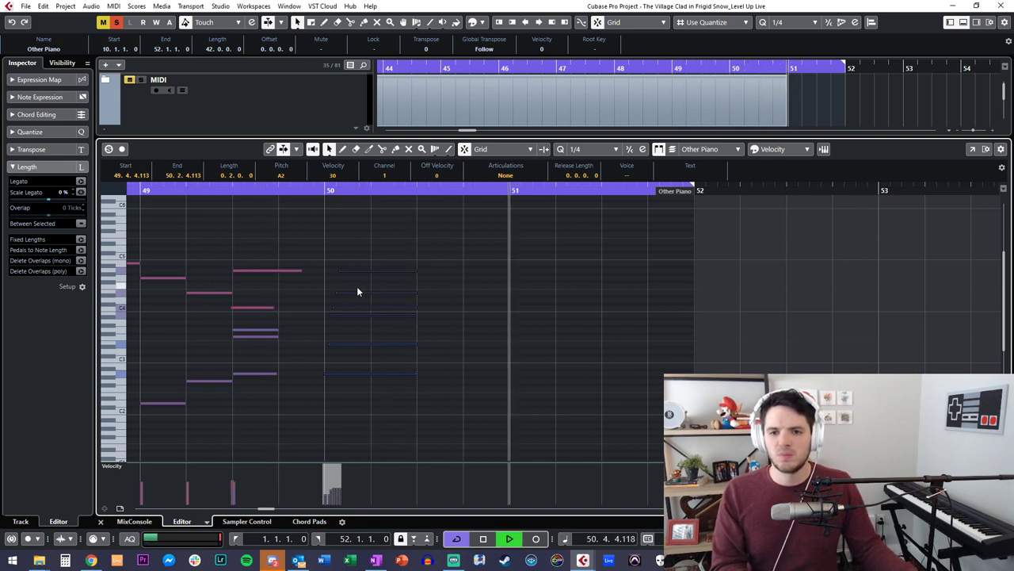
{"action": "scroll", "coordinate": [397, 309], "scroll_direction": "left", "scroll_amount": 2}
{"action": "key", "text": "space"}
Step: Soften the velocities of the Keyscape chord in the second half of bar 49 and replay the ending from bar 48
{"action": "left_click_drag", "start_coordinate": [469, 395], "coordinate": [404, 236]}
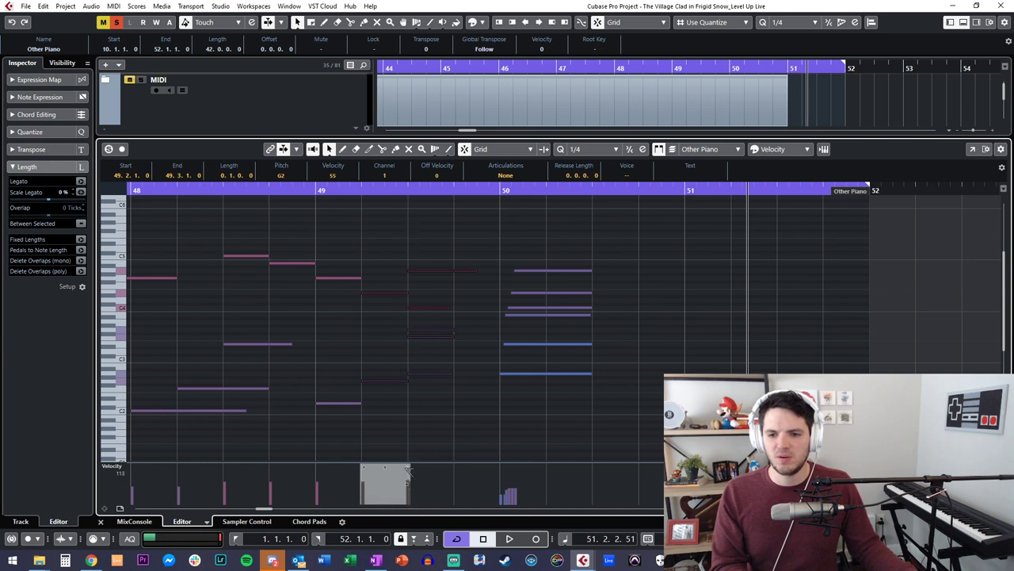
{"action": "key", "text": "KP_Subtract"}
{"action": "key", "text": "KP_Subtract"}
{"action": "key", "text": "KP_Subtract"}
{"action": "key", "text": "KP_Subtract"}
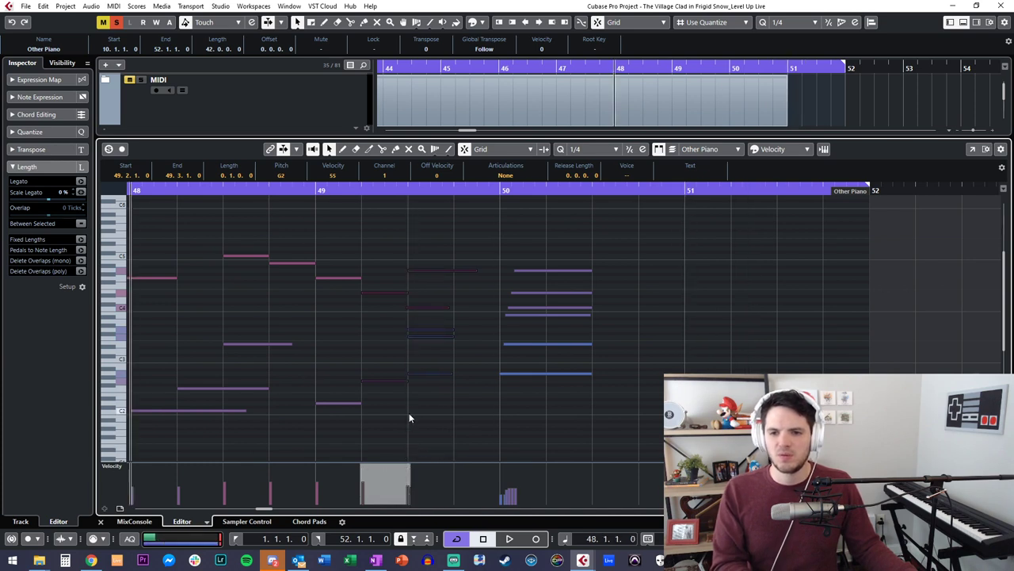
{"action": "key", "text": "space"}
{"action": "left_click", "coordinate": [465, 410]}
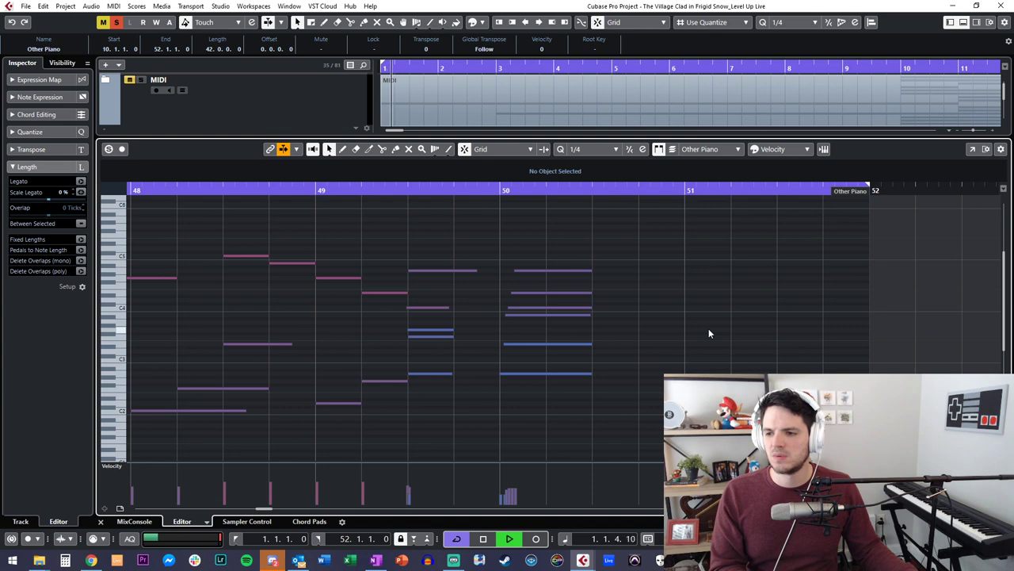
Step: Close the note editor, fit the whole arrangement in view, and listen to the opening bars
{"action": "key", "text": "Return"}
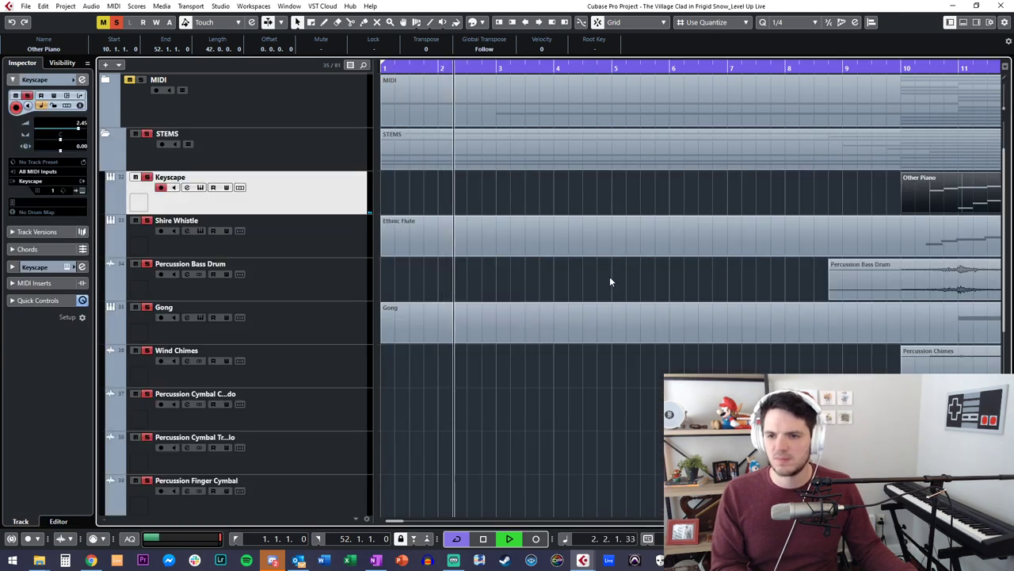
{"action": "key", "text": "g"}
{"action": "key", "text": "g"}
{"action": "key", "text": "g"}
{"action": "key", "text": "g"}
{"action": "key", "text": "g"}
{"action": "key", "text": "shift+g"}
{"action": "key", "text": "shift+g"}
{"action": "key", "text": "shift+g"}
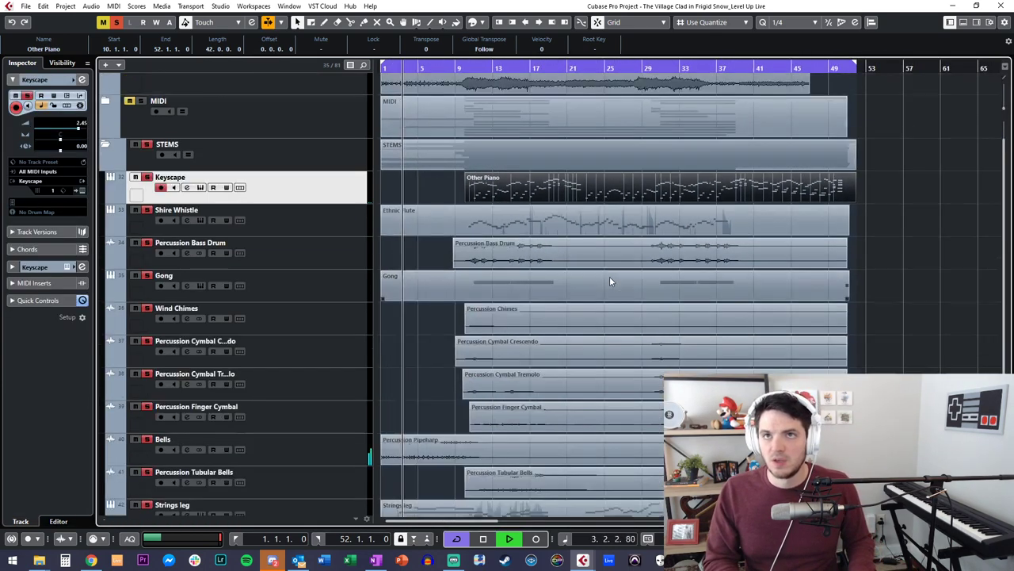
{"action": "key", "text": "space"}
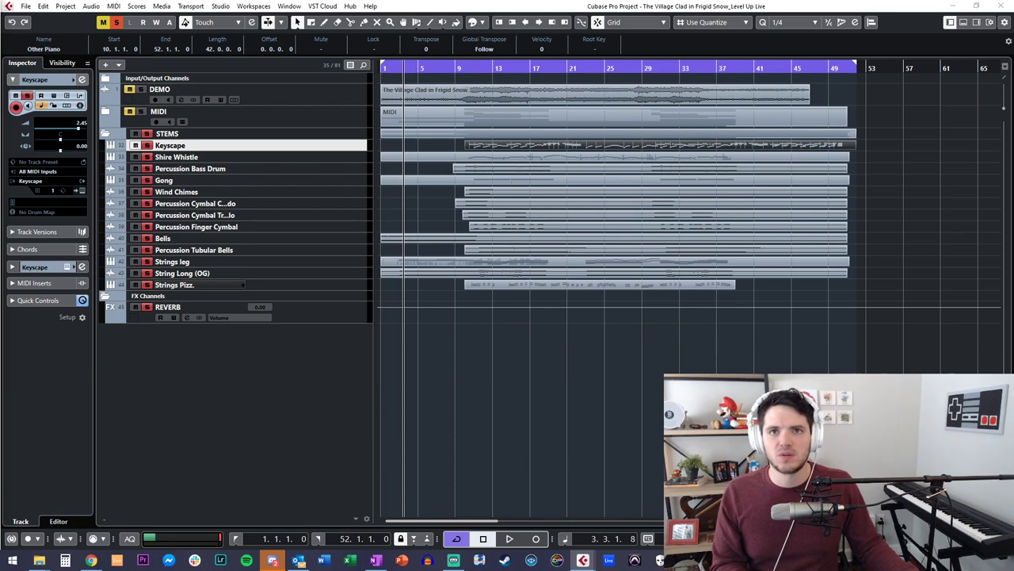
Step: Open the mixer, shift the Stereo Out inserts down one slot, and add Ozone 8 in the freed first slot
{"action": "key", "text": "F3"}
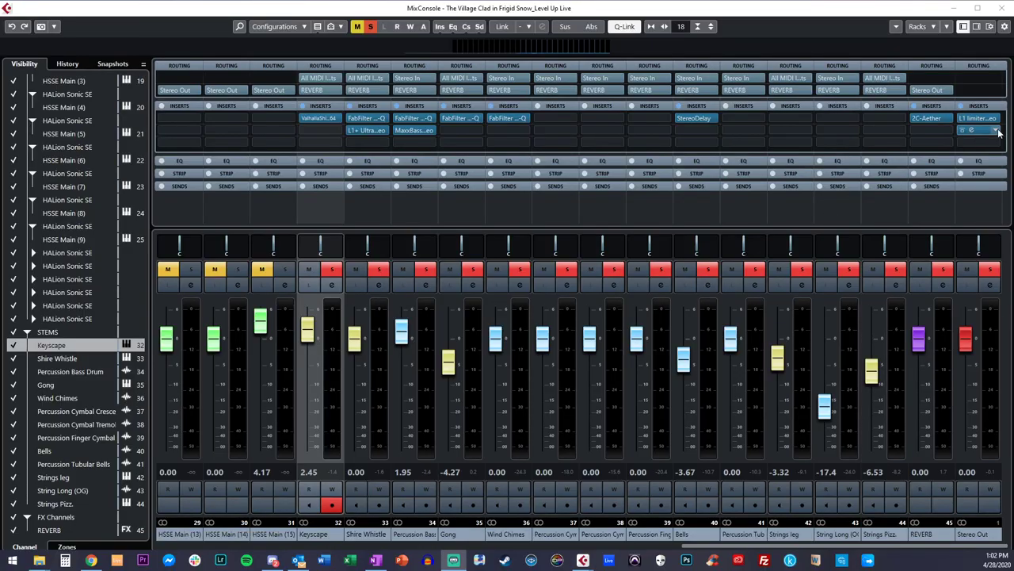
{"action": "left_click_drag", "start_coordinate": [984, 132], "coordinate": [977, 142]}
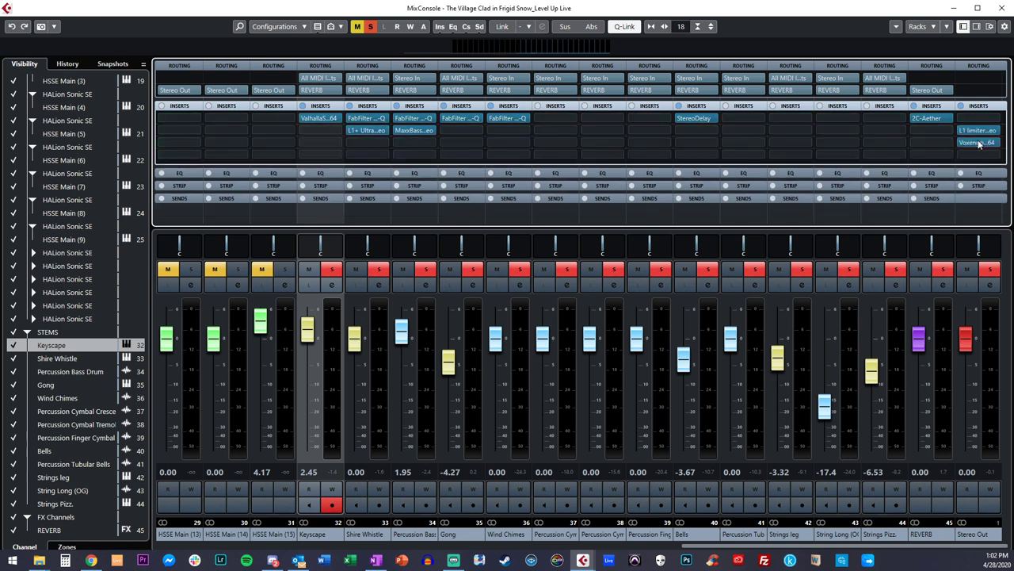
{"action": "left_click", "coordinate": [975, 142]}
{"action": "left_click", "coordinate": [956, 117]}
{"action": "left_click", "coordinate": [967, 120]}
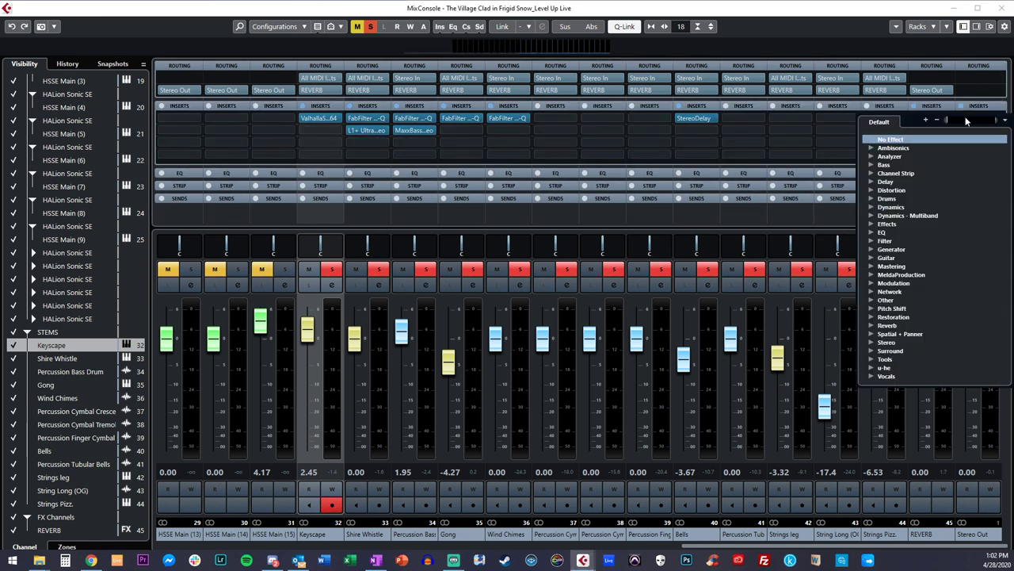
{"action": "type", "text": "ozone"}
{"action": "left_click", "coordinate": [912, 148]}
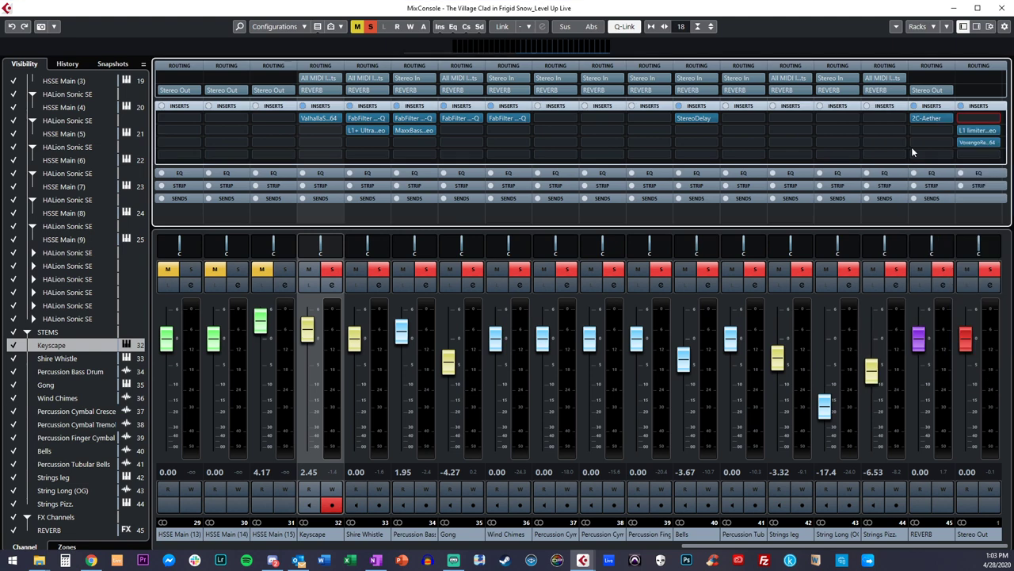
{"action": "mouse_move", "coordinate": [980, 120]}
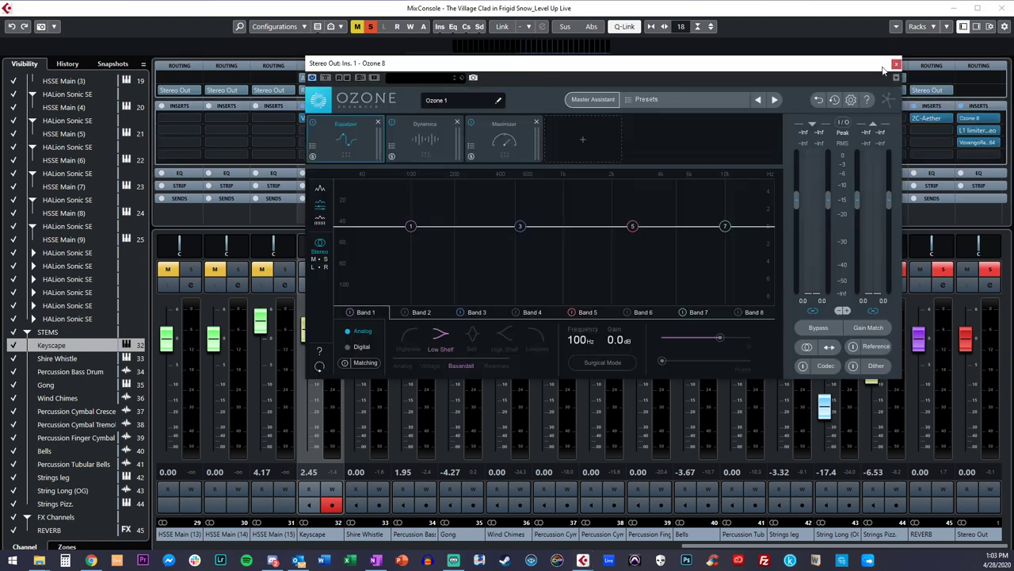
Step: Load the Enhance Stereo Image preset from the All-Purpose Mastering presets in Ozone 8
{"action": "left_click_drag", "start_coordinate": [656, 86], "coordinate": [743, 87]}
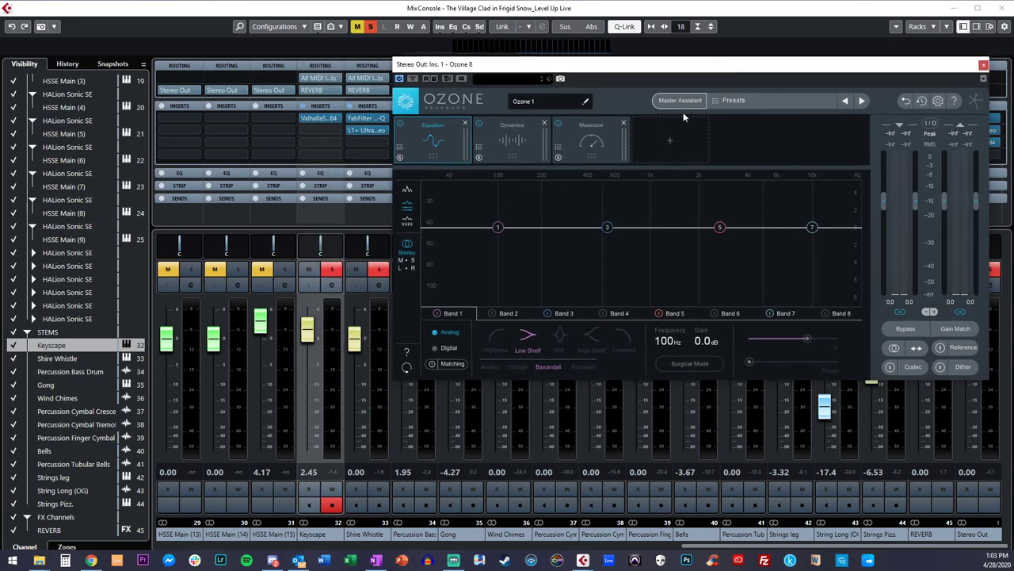
{"action": "left_click", "coordinate": [733, 101]}
{"action": "left_click", "coordinate": [436, 139]}
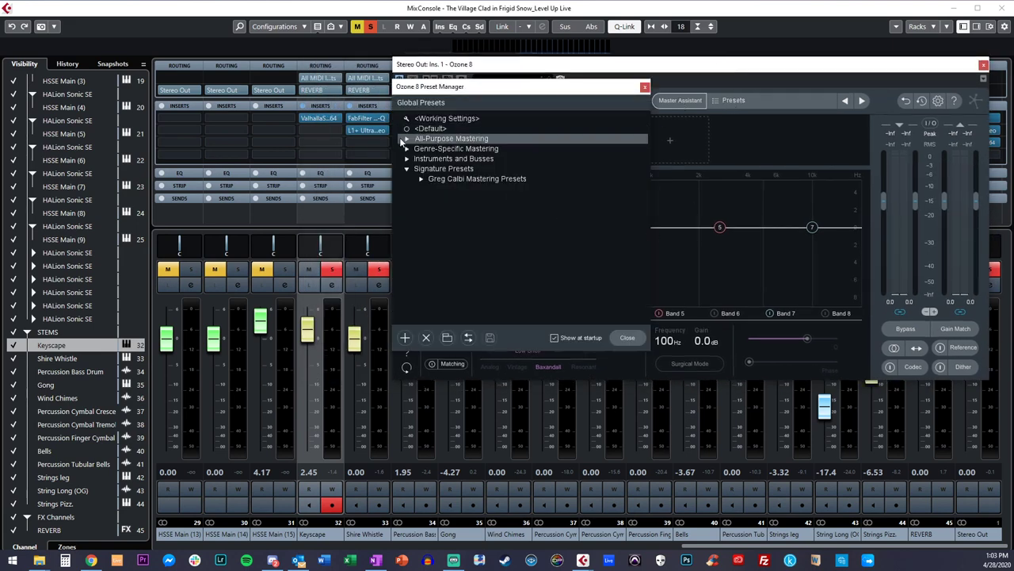
{"action": "left_click", "coordinate": [408, 140]}
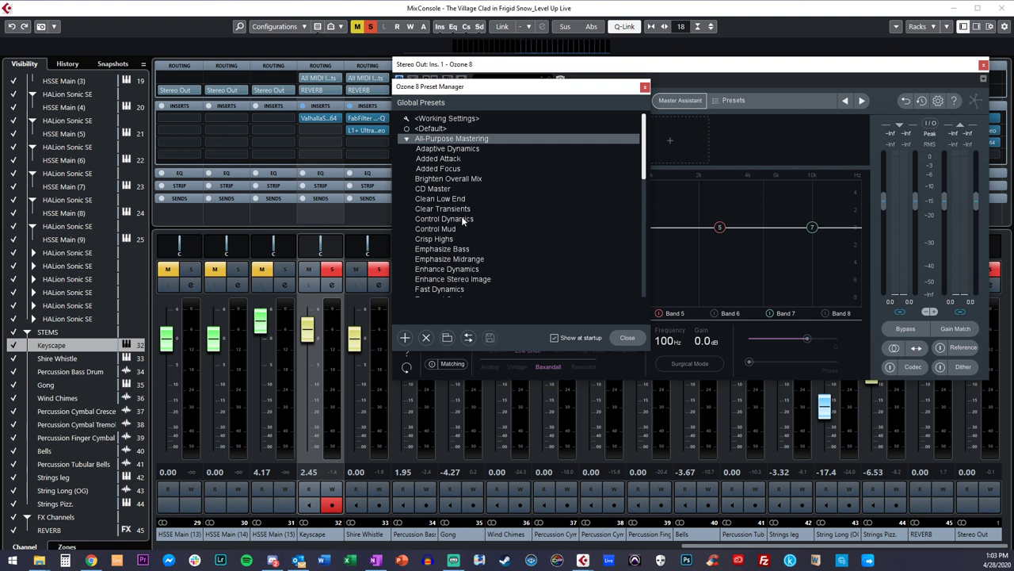
{"action": "left_click", "coordinate": [465, 262]}
{"action": "left_click", "coordinate": [466, 280]}
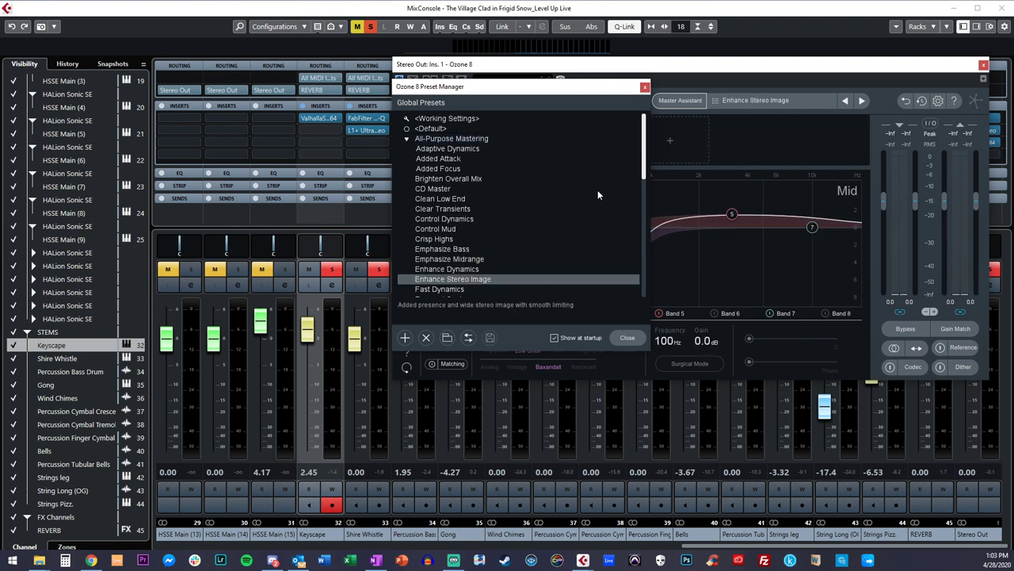
{"action": "left_click", "coordinate": [630, 339]}
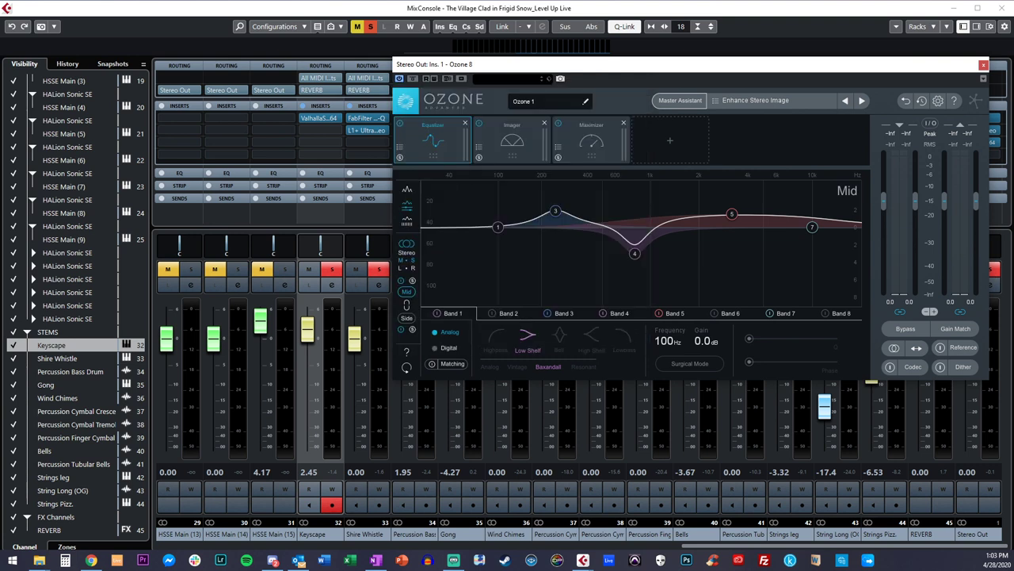
Step: Play the mix and slightly raise the threshold of Ozone's Maximizer, using the IRC IV mode
{"action": "key", "text": "space"}
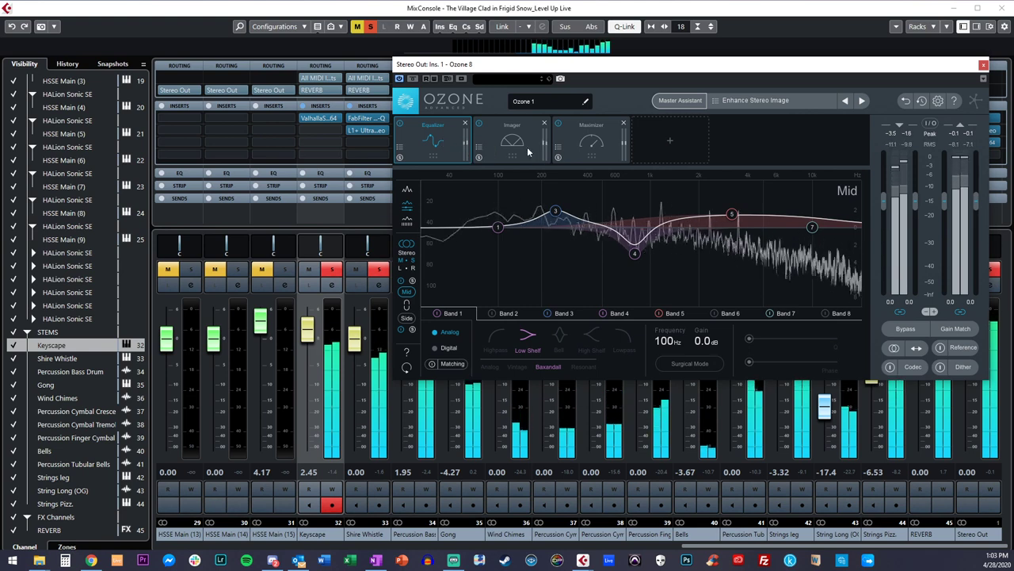
{"action": "left_click", "coordinate": [591, 141]}
{"action": "left_click", "coordinate": [438, 328]}
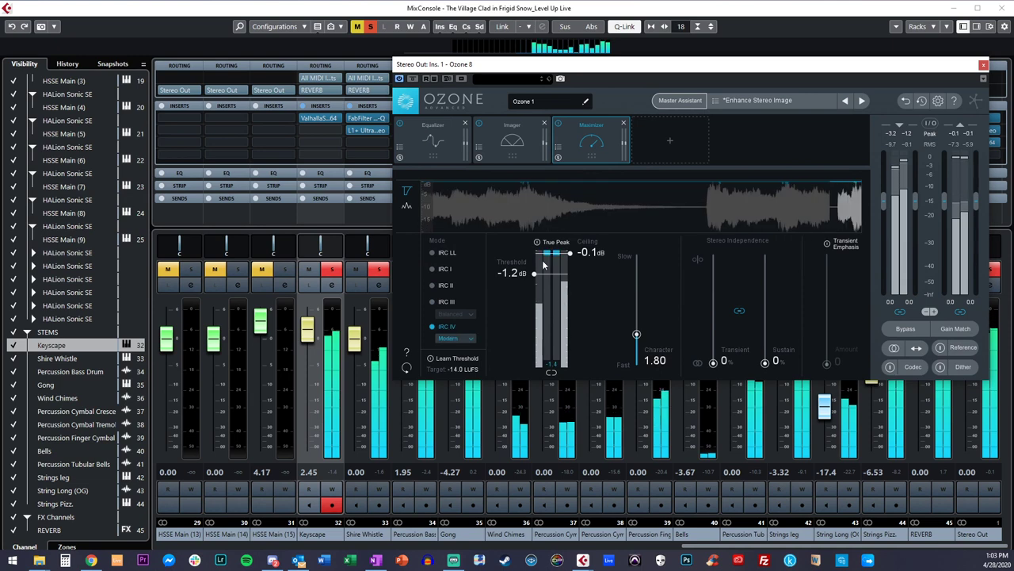
{"action": "left_click_drag", "start_coordinate": [533, 274], "coordinate": [533, 269]}
Step: Apply the Gentle Width preset to Ozone's Imager module, check the Equalizer, and close the plug-in
{"action": "left_click", "coordinate": [516, 134]}
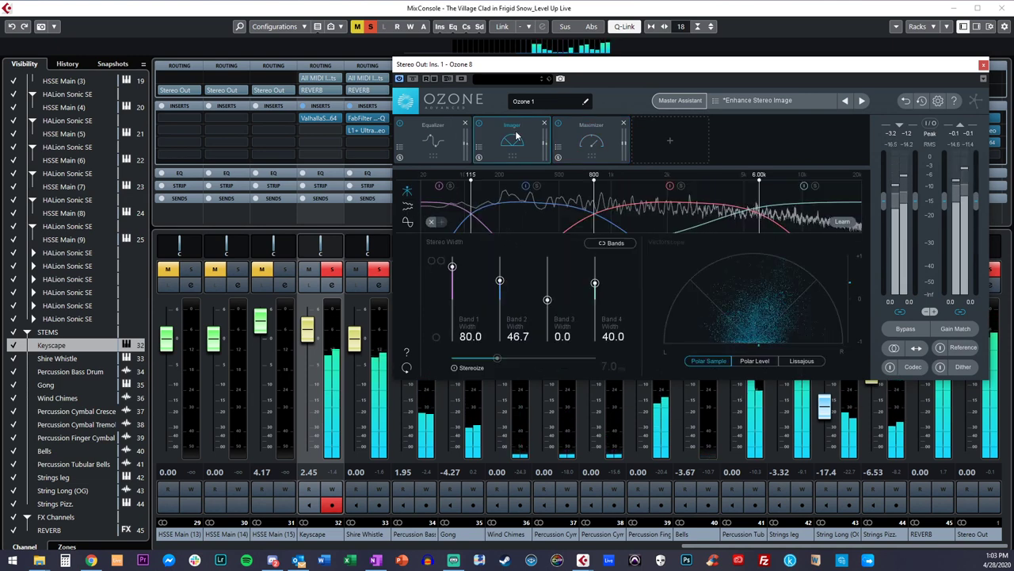
{"action": "left_click", "coordinate": [479, 146]}
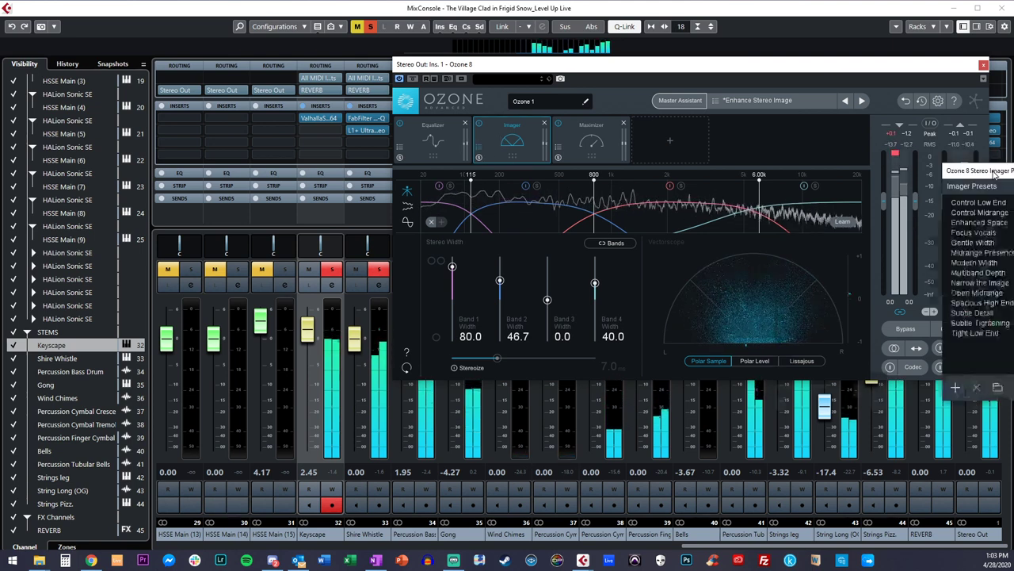
{"action": "left_click_drag", "start_coordinate": [994, 169], "coordinate": [548, 164]}
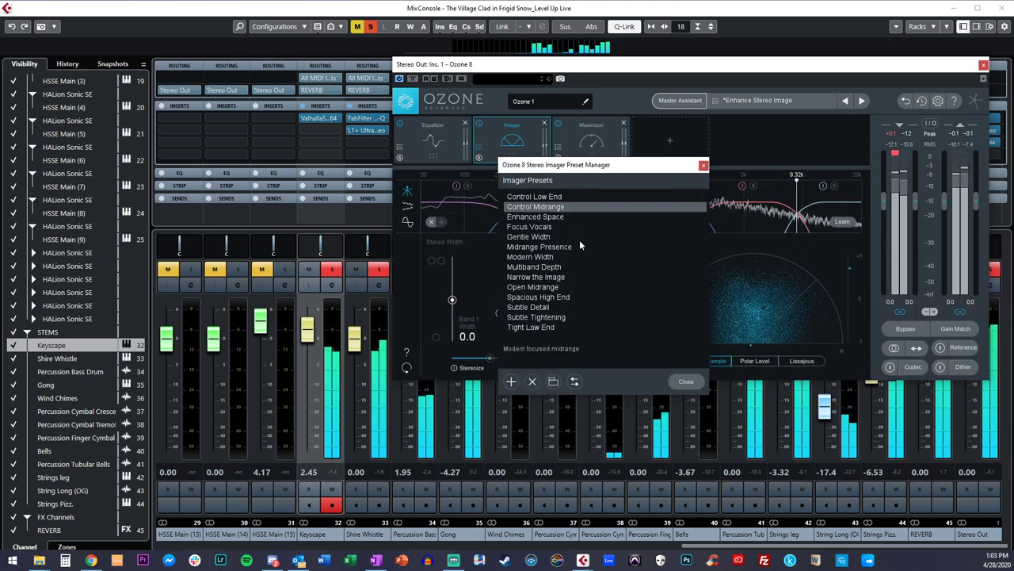
{"action": "left_click", "coordinate": [547, 237]}
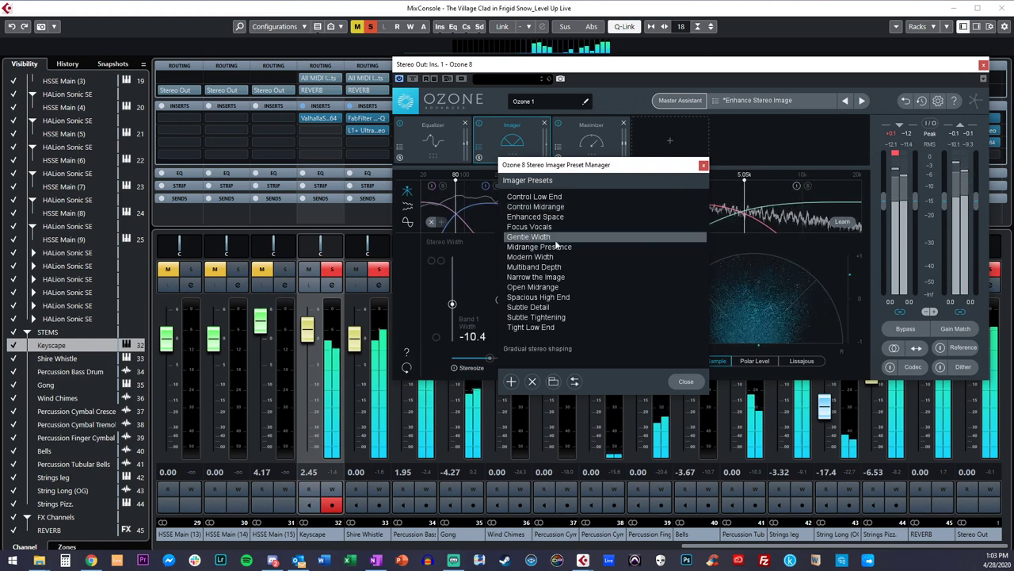
{"action": "left_click", "coordinate": [689, 382]}
{"action": "left_click", "coordinate": [457, 146]}
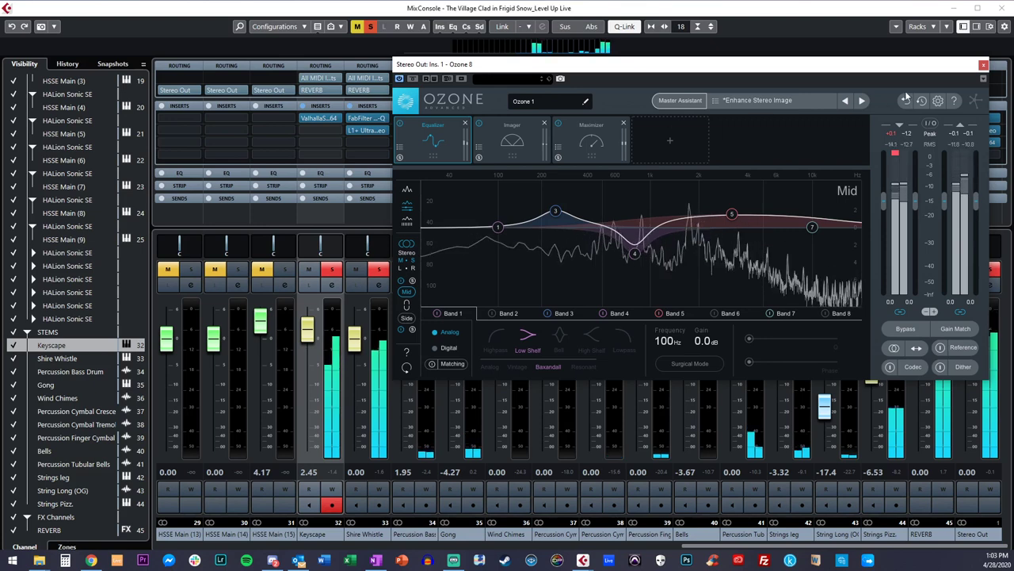
{"action": "left_click", "coordinate": [983, 65]}
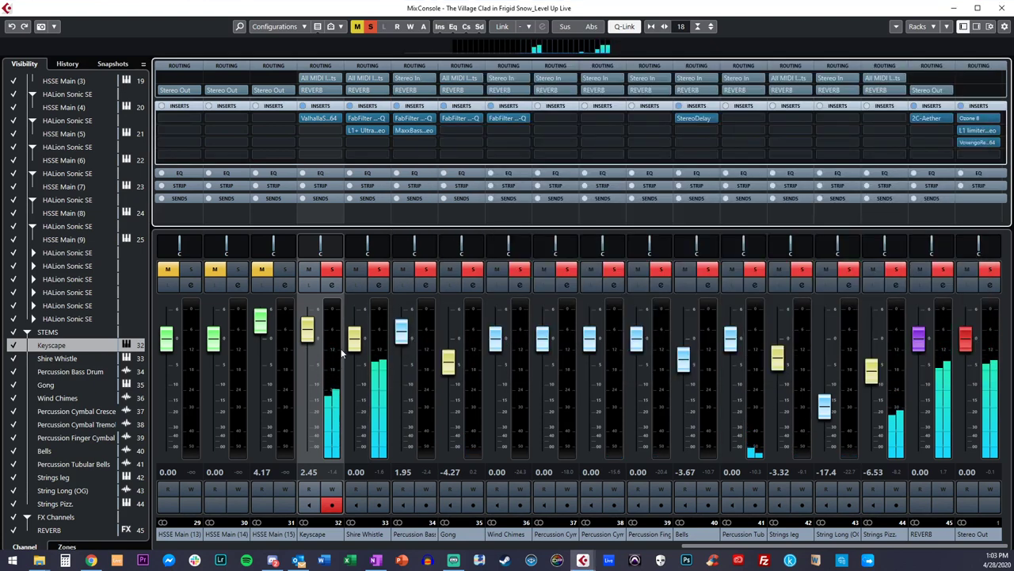
Step: Check the L1+ Ultramaximizer on the Shire Whistle channel and lower the Keyscape fader to -2.07
{"action": "left_click_drag", "start_coordinate": [356, 338], "coordinate": [358, 341]}
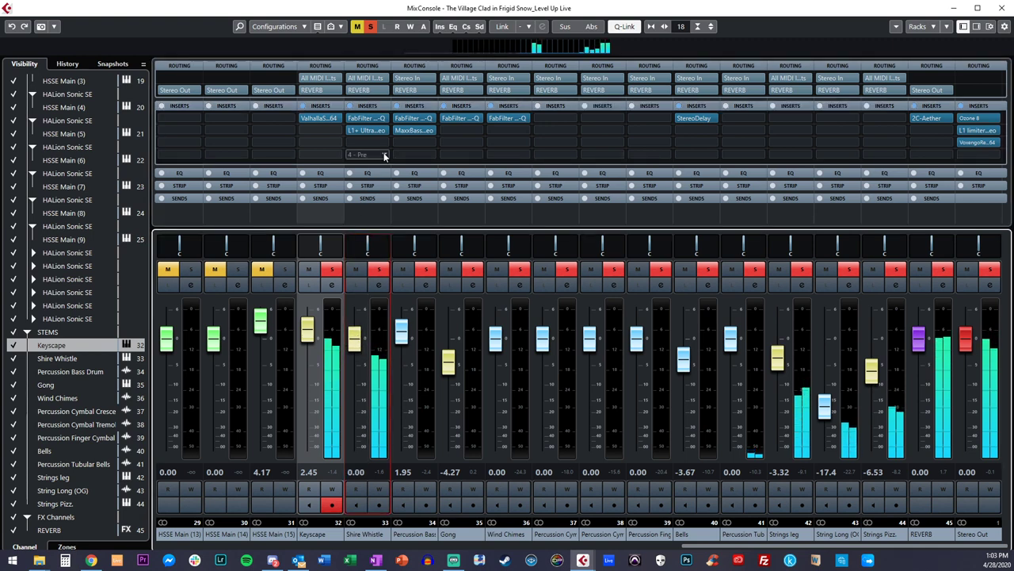
{"action": "left_click", "coordinate": [372, 132]}
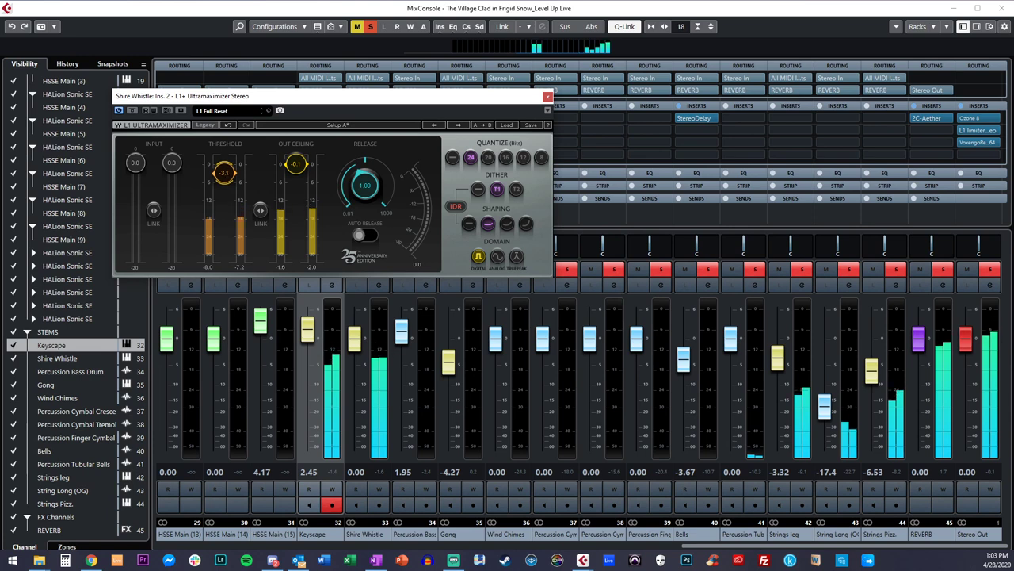
{"action": "left_click", "coordinate": [548, 96]}
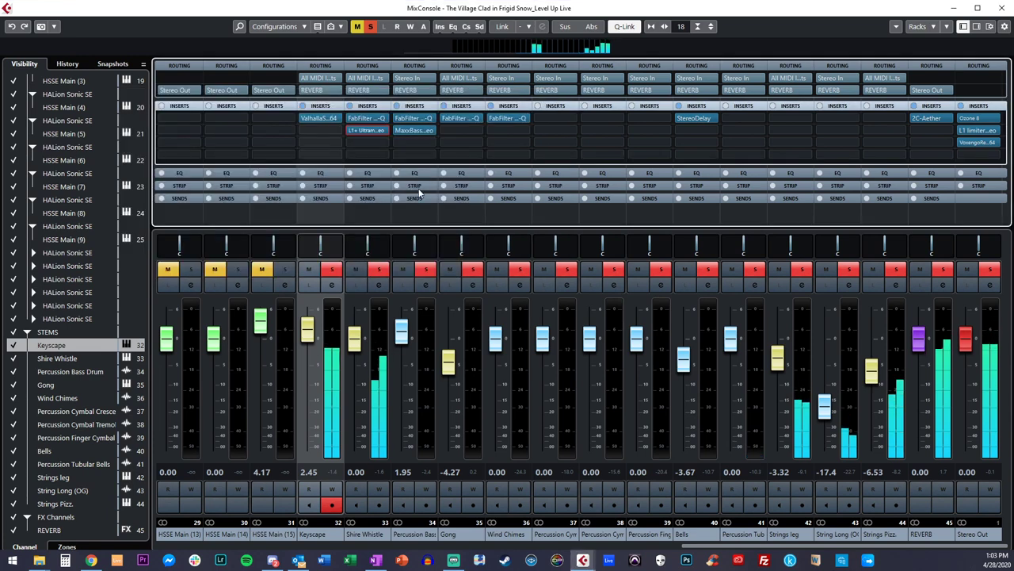
{"action": "left_click_drag", "start_coordinate": [308, 329], "coordinate": [307, 351]}
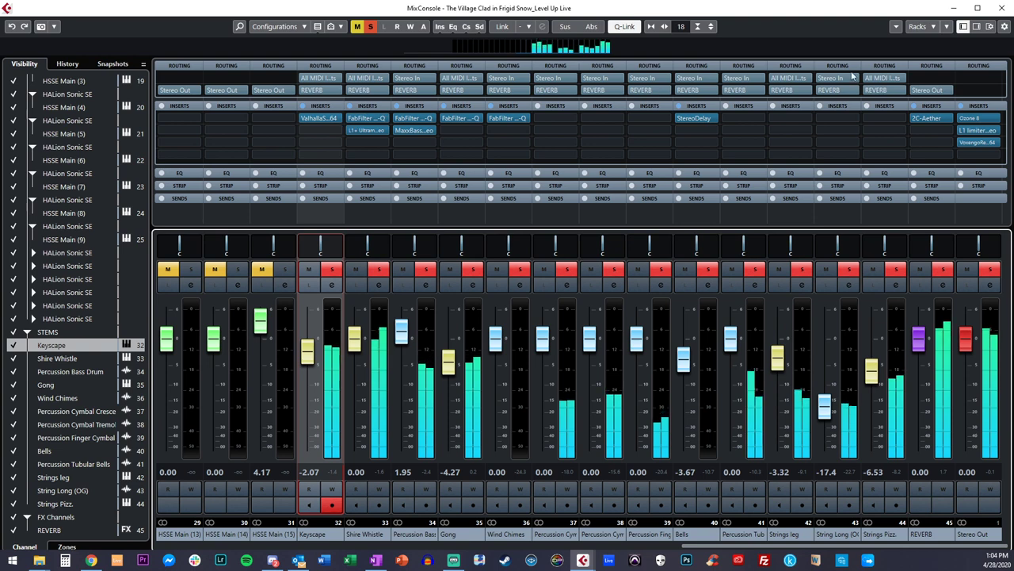
Step: Boost the band 1 low shelf around 100 Hz in the Stereo Out's Ozone Equalizer and close the plug-in
{"action": "left_click", "coordinate": [979, 120]}
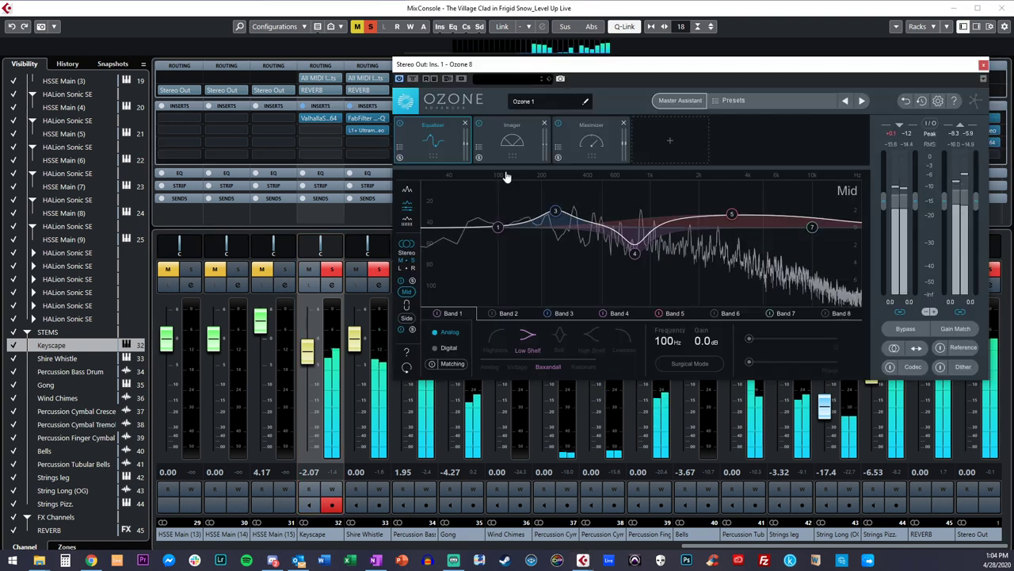
{"action": "left_click", "coordinate": [519, 141]}
{"action": "left_click", "coordinate": [427, 134]}
{"action": "left_click", "coordinate": [426, 136]}
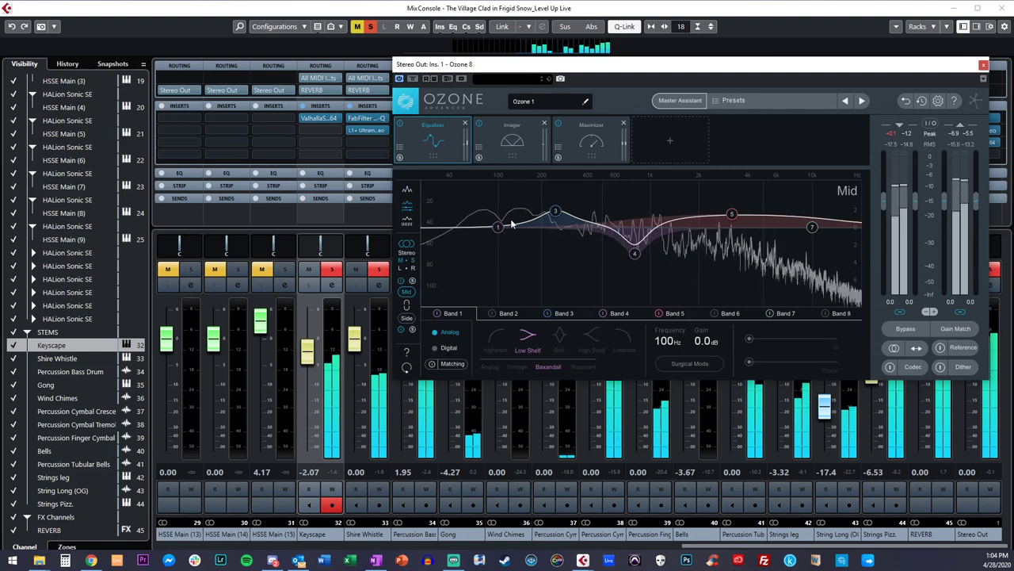
{"action": "mouse_move", "coordinate": [497, 226]}
{"action": "left_mouse_down"}
{"action": "mouse_move", "coordinate": [487, 221]}
{"action": "mouse_move", "coordinate": [499, 210]}
{"action": "left_mouse_up"}
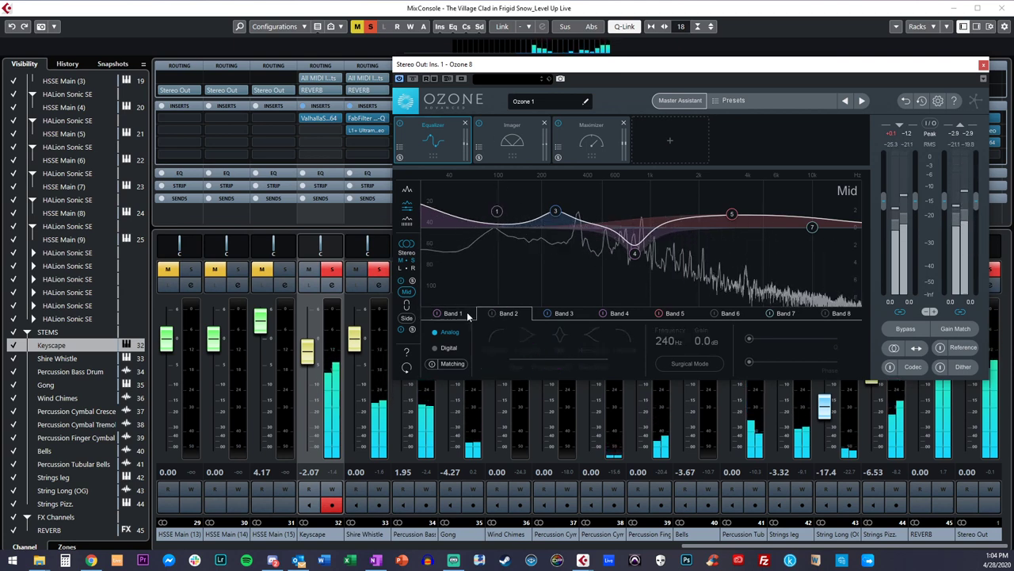
{"action": "left_click", "coordinate": [983, 65]}
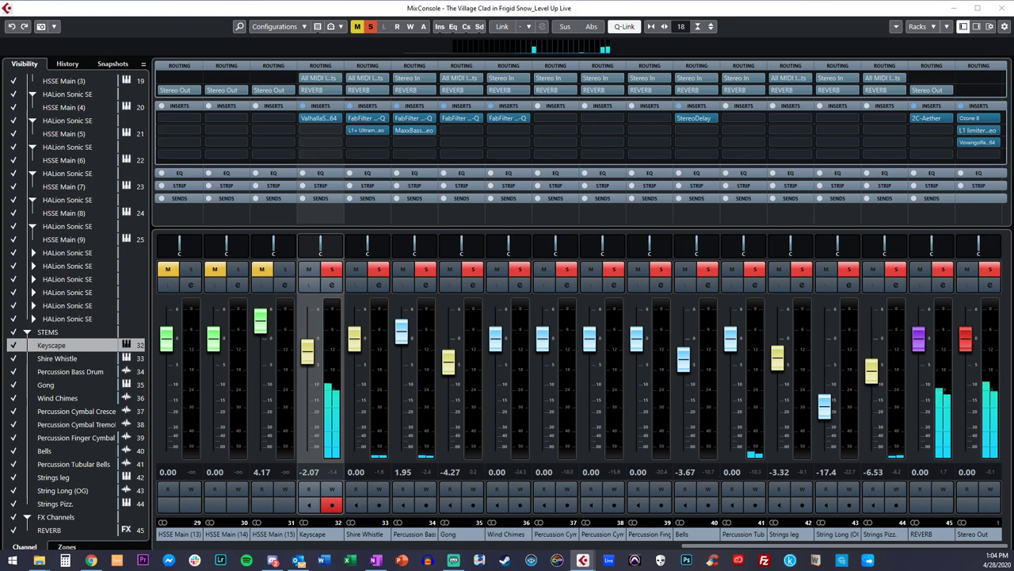
Step: Return to the arrangement, enlarge the track heights, and listen through the ending of the piece
{"action": "key", "text": "F3"}
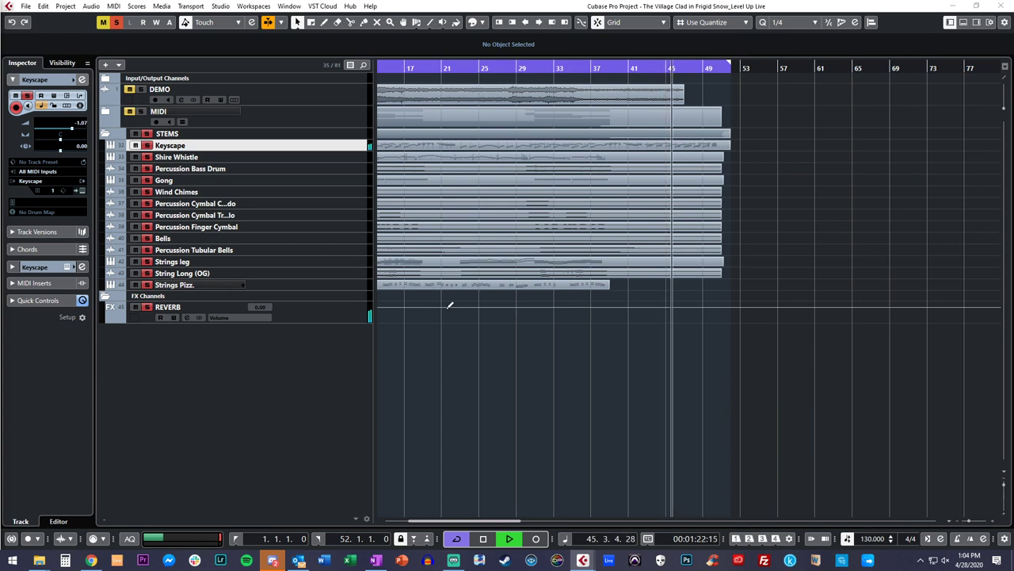
{"action": "scroll", "coordinate": [566, 197], "scroll_direction": "right", "scroll_amount": 1}
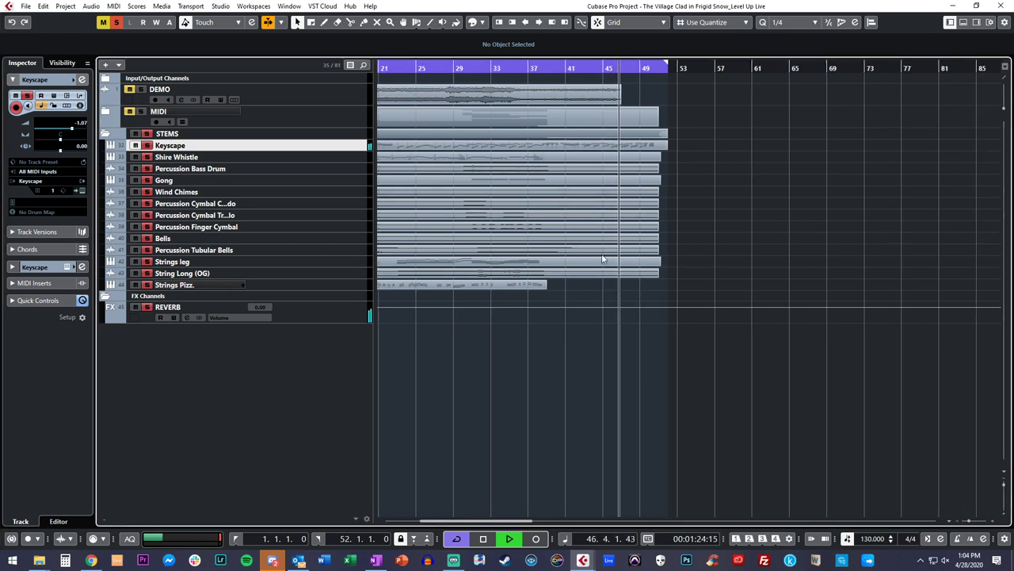
{"action": "key", "text": "shift+h"}
{"action": "key", "text": "shift+h"}
{"action": "key", "text": "shift+g"}
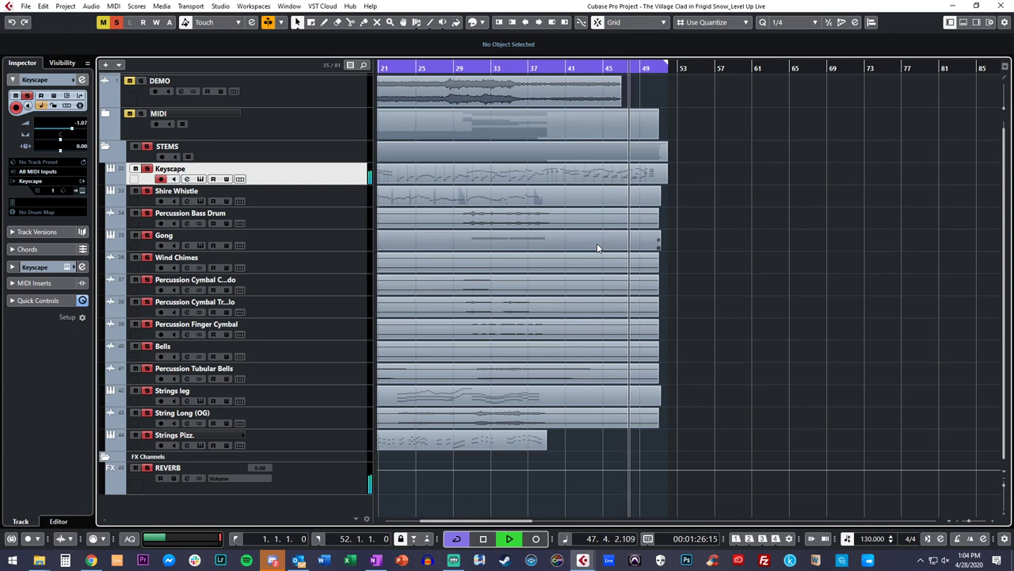
{"action": "scroll", "coordinate": [536, 187], "scroll_direction": "right", "scroll_amount": 4}
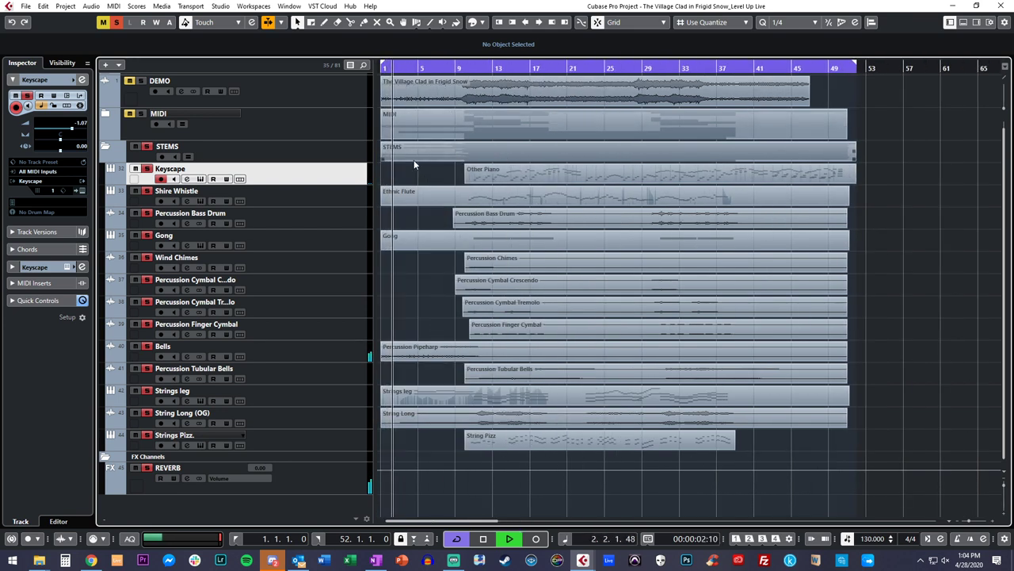
Step: Stop playback and add FabFilter Pro-Q to the Bells track, cutting its highest and lowest frequencies
{"action": "key", "text": "space"}
{"action": "left_click", "coordinate": [334, 356]}
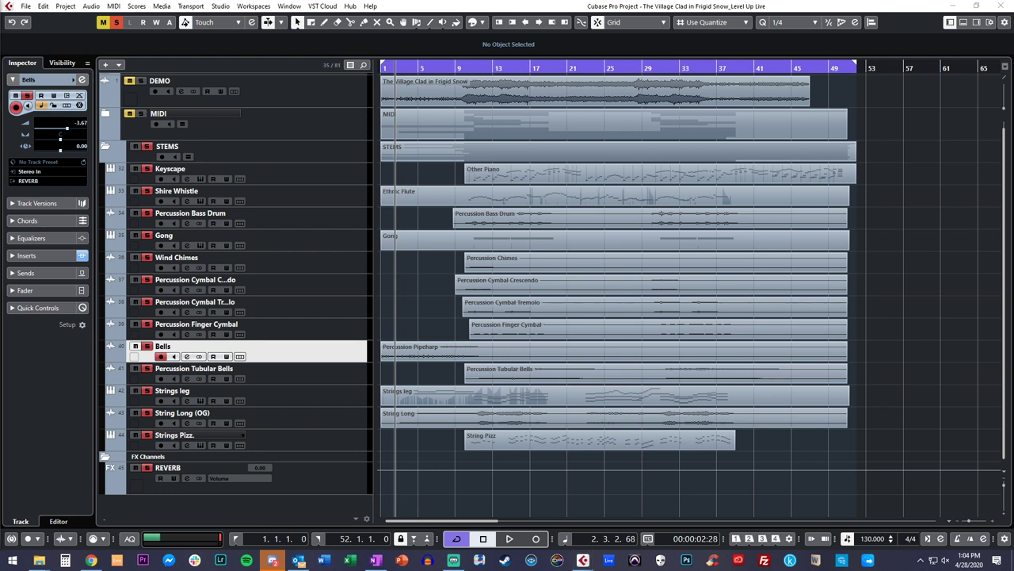
{"action": "left_click_drag", "start_coordinate": [0, 76], "coordinate": [424, 98]}
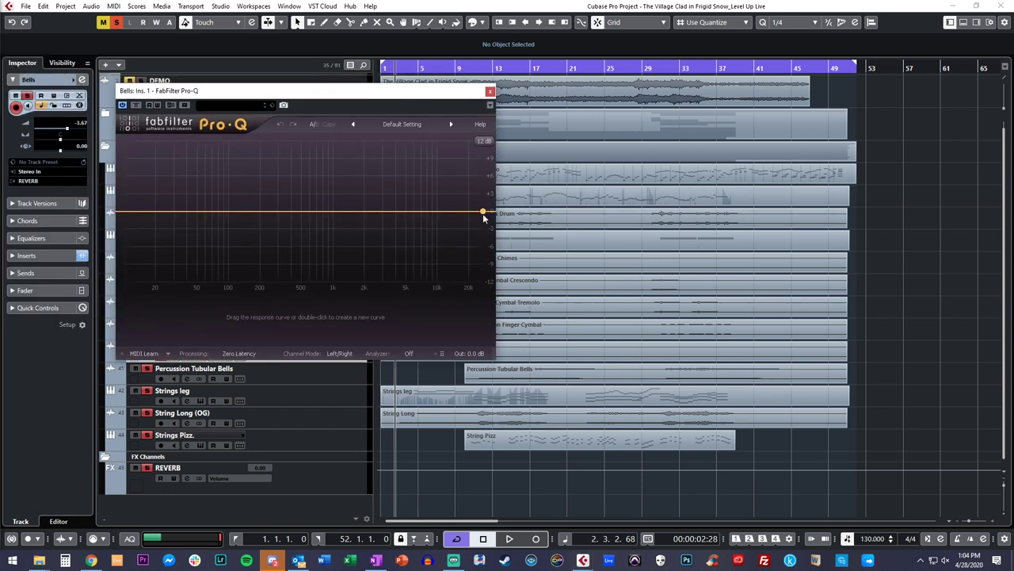
{"action": "left_click_drag", "start_coordinate": [482, 213], "coordinate": [433, 224]}
{"action": "left_click_drag", "start_coordinate": [129, 216], "coordinate": [224, 220]}
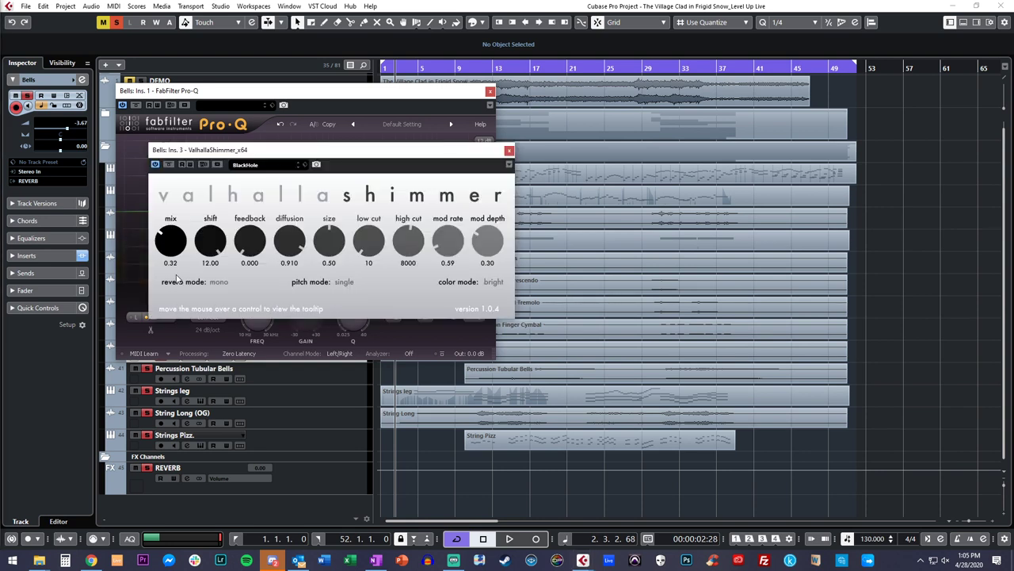
Step: Set the Bells track's ValhallaShimmer mix to 0.28 and its reverb mode to bigStereo
{"action": "left_click_drag", "start_coordinate": [170, 248], "coordinate": [170, 256]}
{"action": "left_click", "coordinate": [219, 282]}
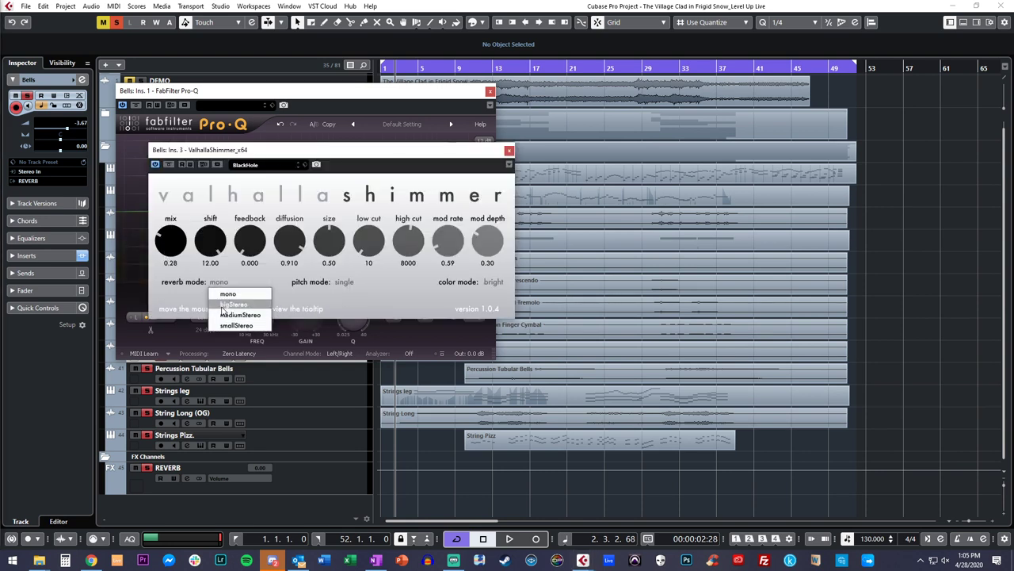
{"action": "left_click", "coordinate": [228, 304]}
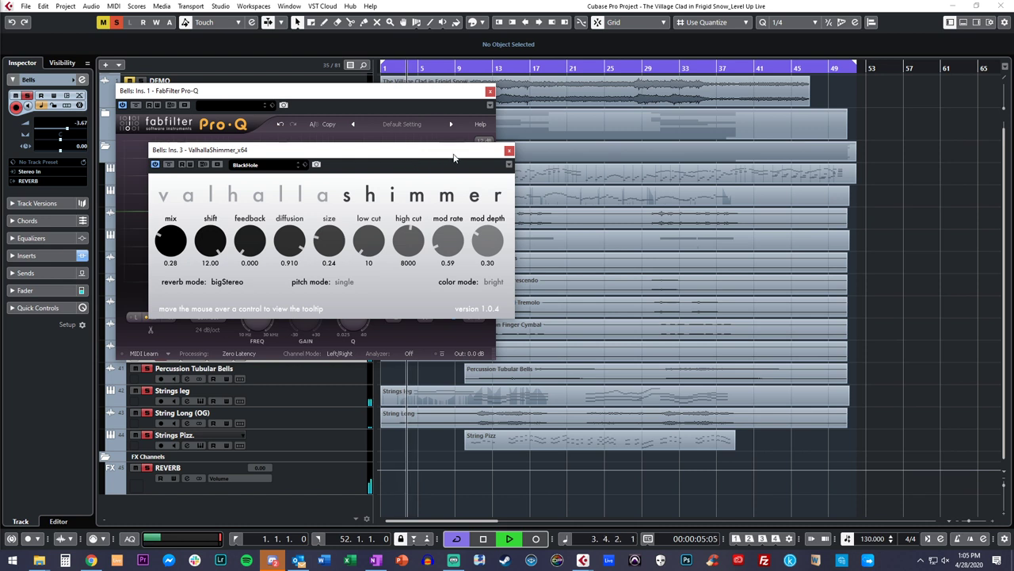
Step: Set the Bells track's ValhallaShimmer mix to 0.19 while playing from the start, and close the track's Pro-Q and ValhallaShimmer windows
{"action": "key", "text": "space"}
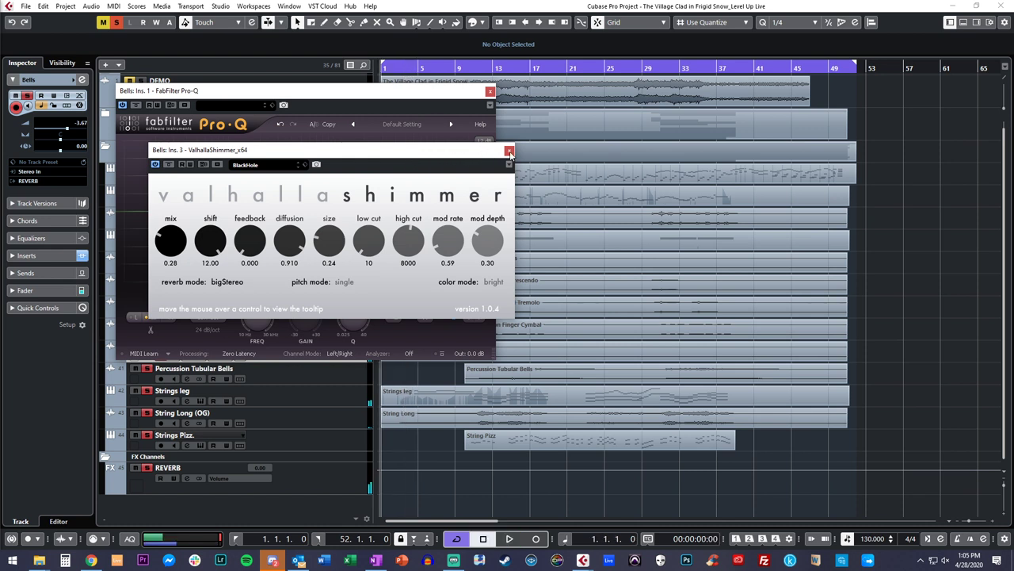
{"action": "left_click", "coordinate": [509, 149]}
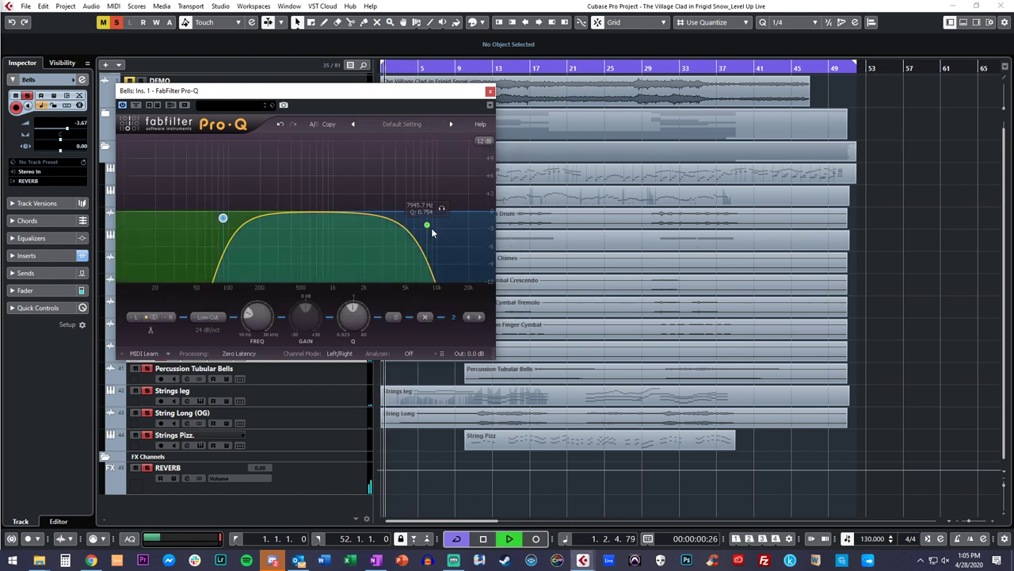
{"action": "left_click", "coordinate": [490, 90]}
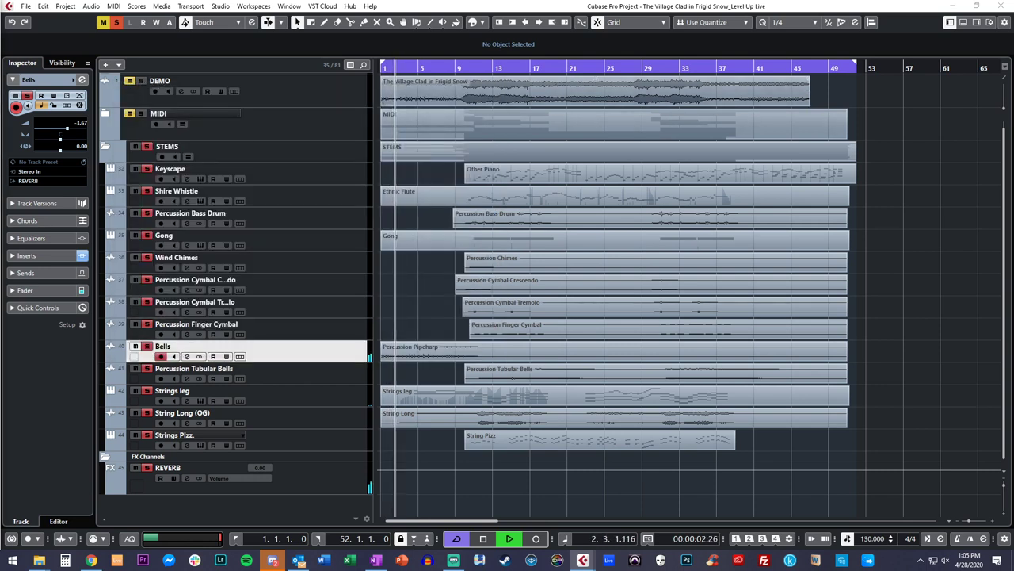
{"action": "left_click", "coordinate": [173, 274]}
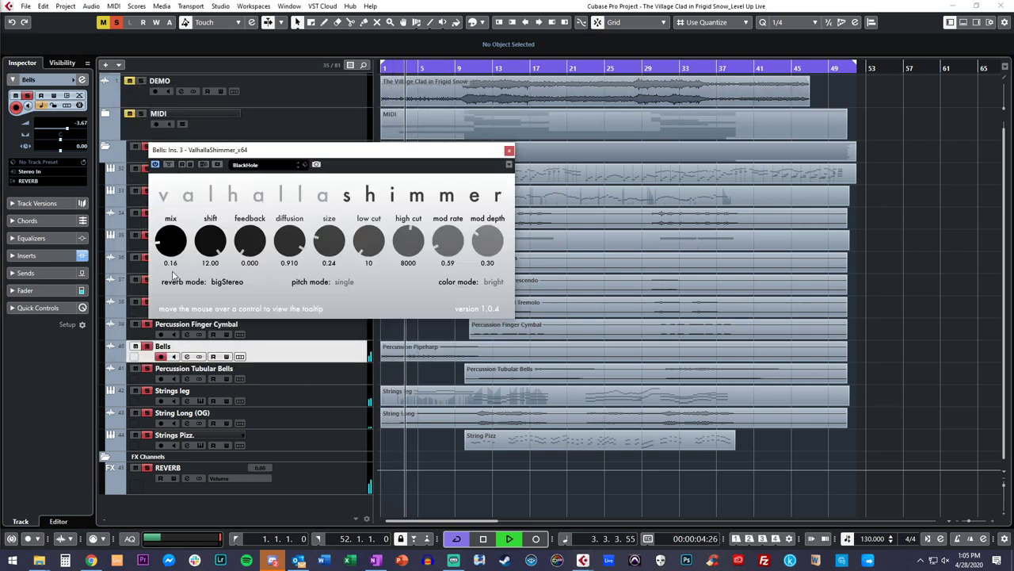
{"action": "left_click_drag", "start_coordinate": [166, 246], "coordinate": [174, 244]}
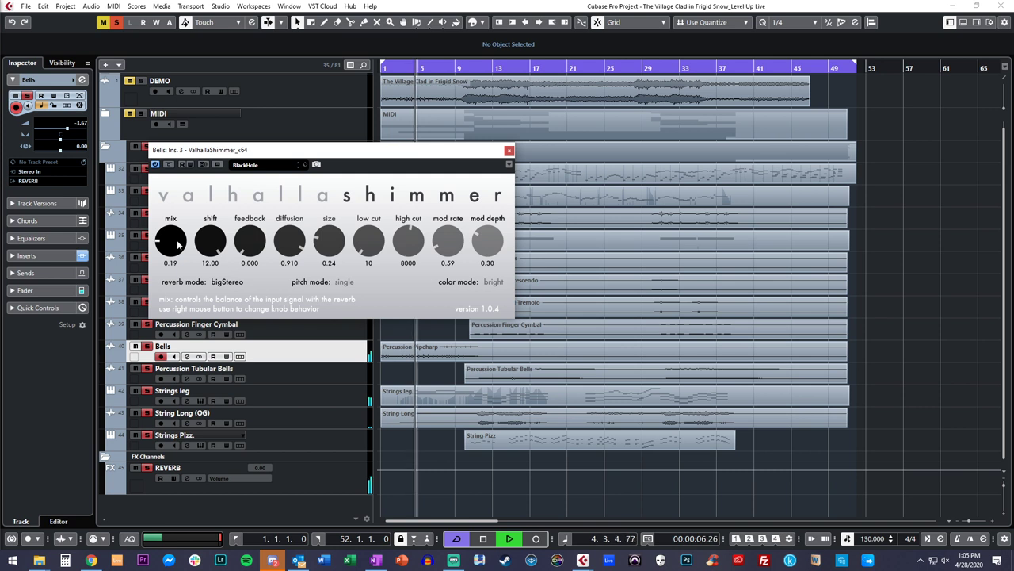
{"action": "left_click", "coordinate": [510, 150]}
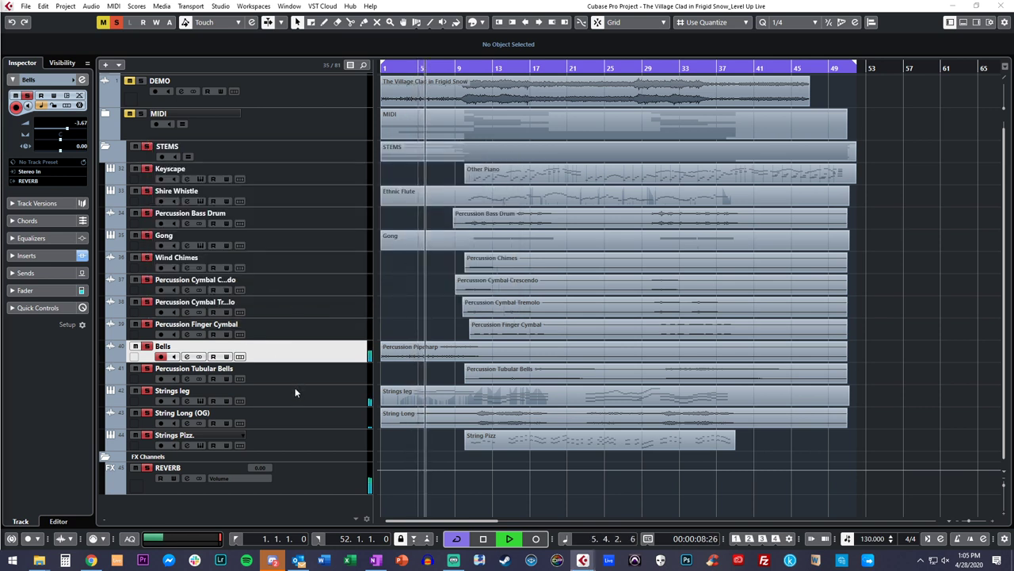
Step: Select the Strings leg track and listen to the mix from about bar 6 into bar 9
{"action": "left_click", "coordinate": [187, 403]}
{"action": "key", "text": "space"}
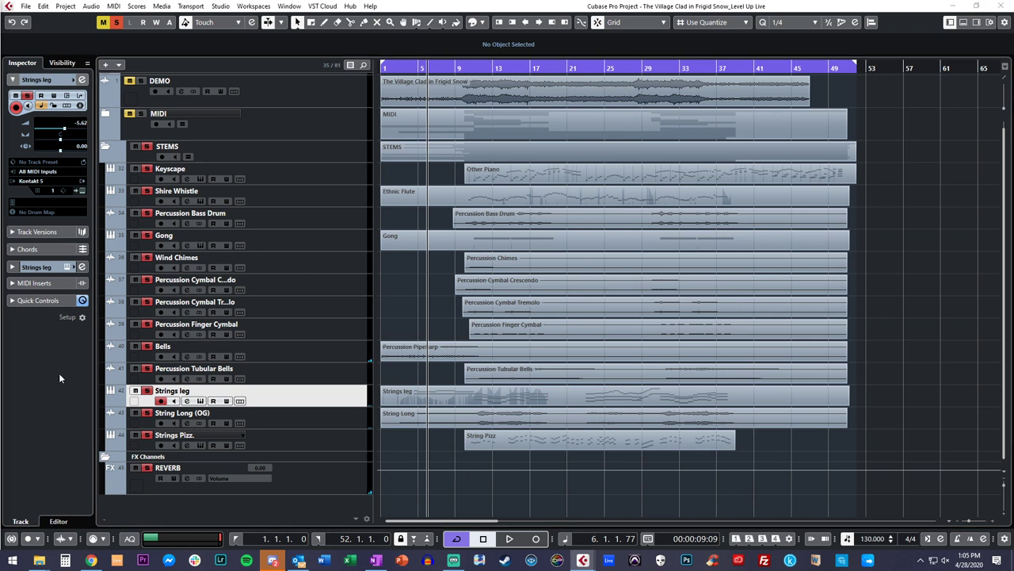
{"action": "key", "text": "space"}
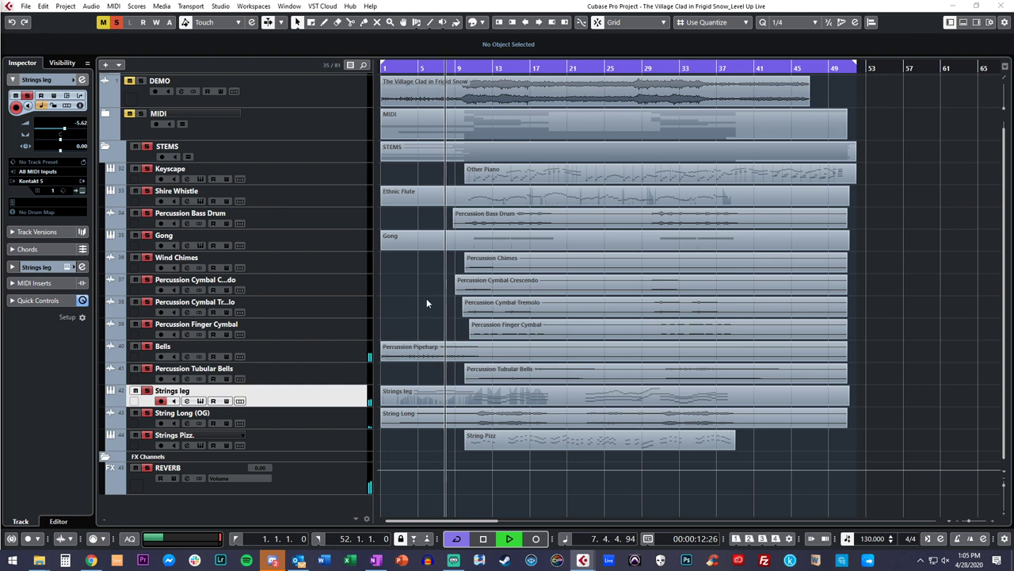
{"action": "scroll", "coordinate": [427, 302], "scroll_direction": "right", "scroll_amount": 3}
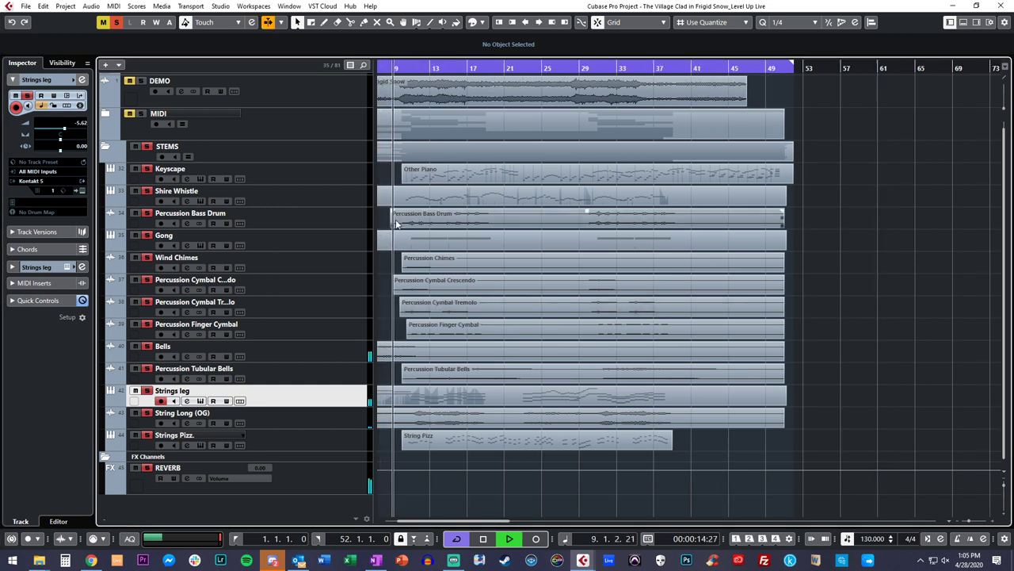
{"action": "scroll", "coordinate": [394, 219], "scroll_direction": "left", "scroll_amount": 2}
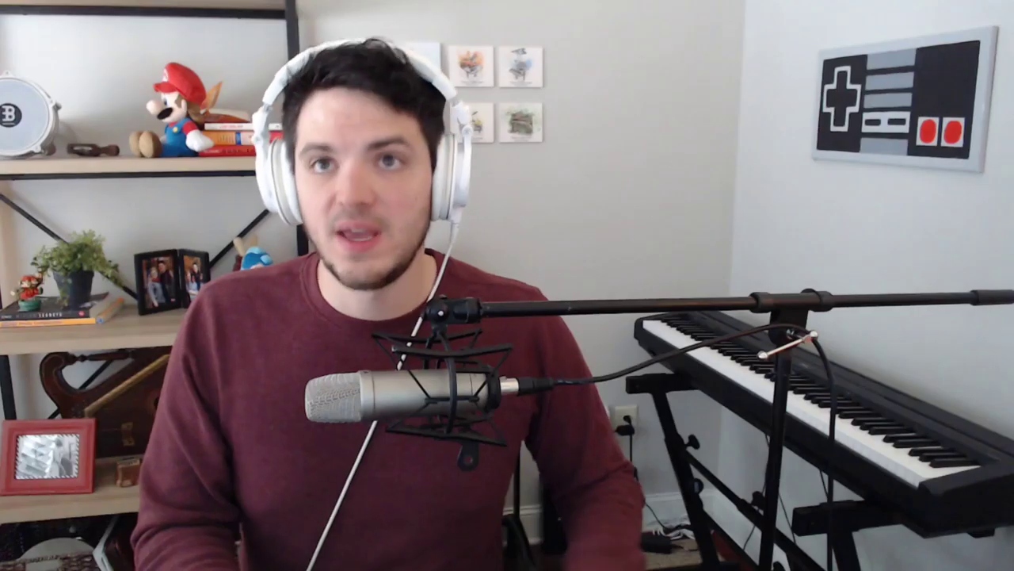